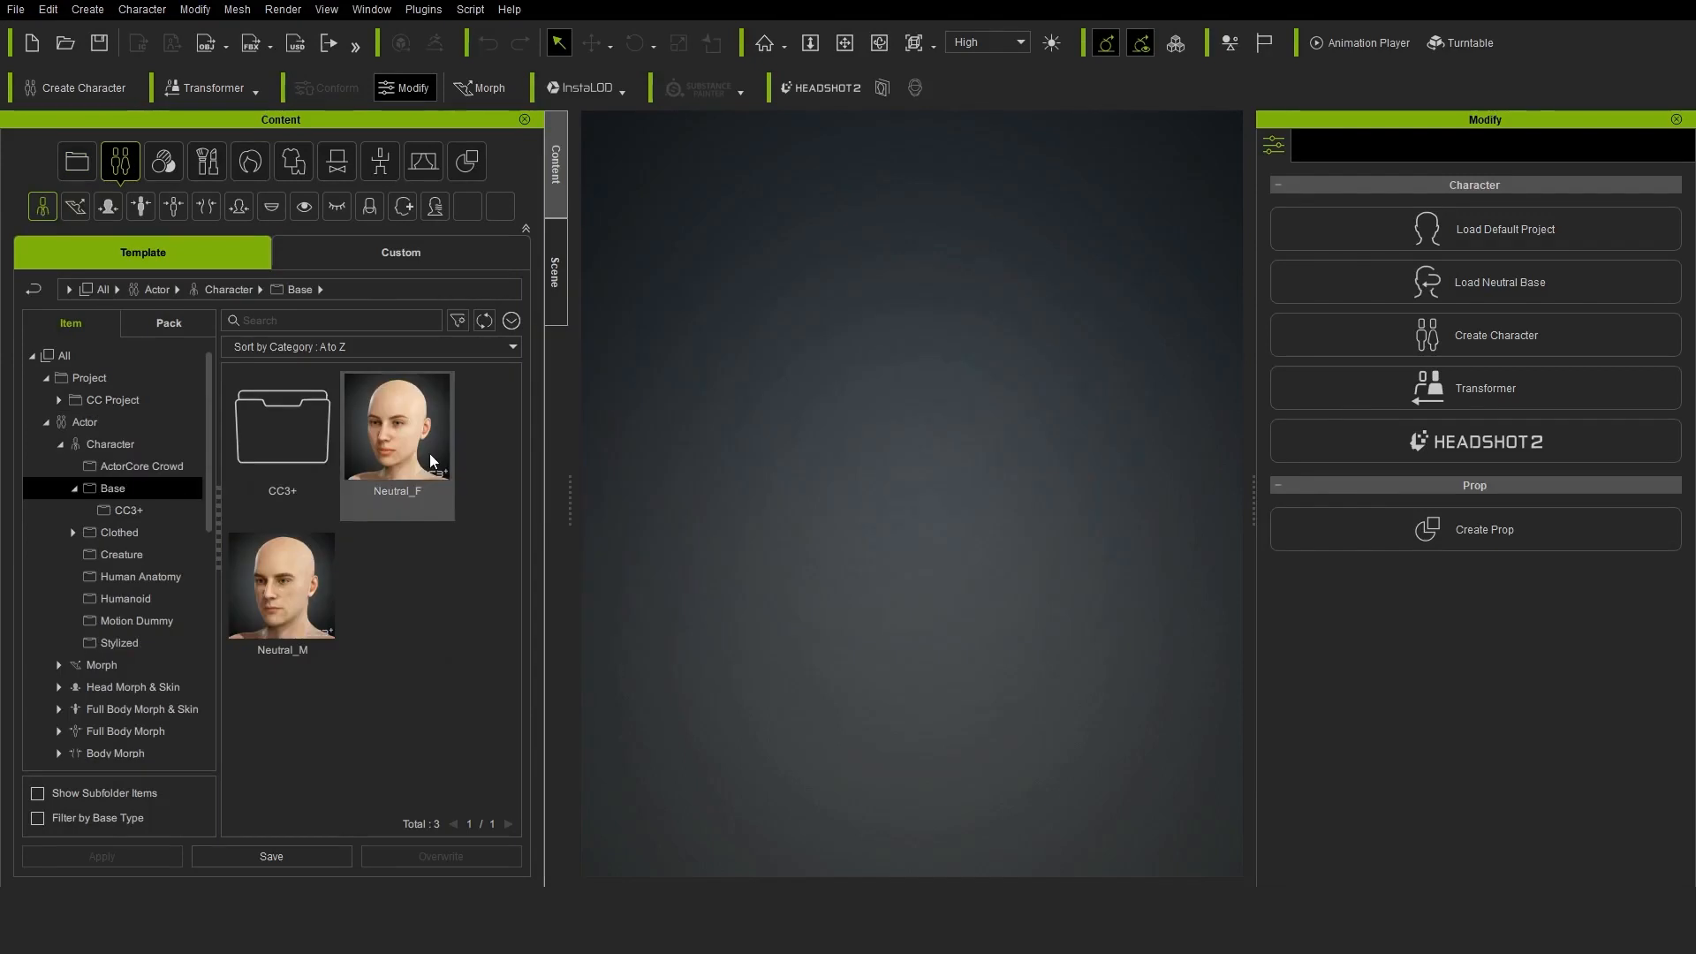
Load the Neutral_F base character and set its Head Scale morph to 500
double_click(415, 424)
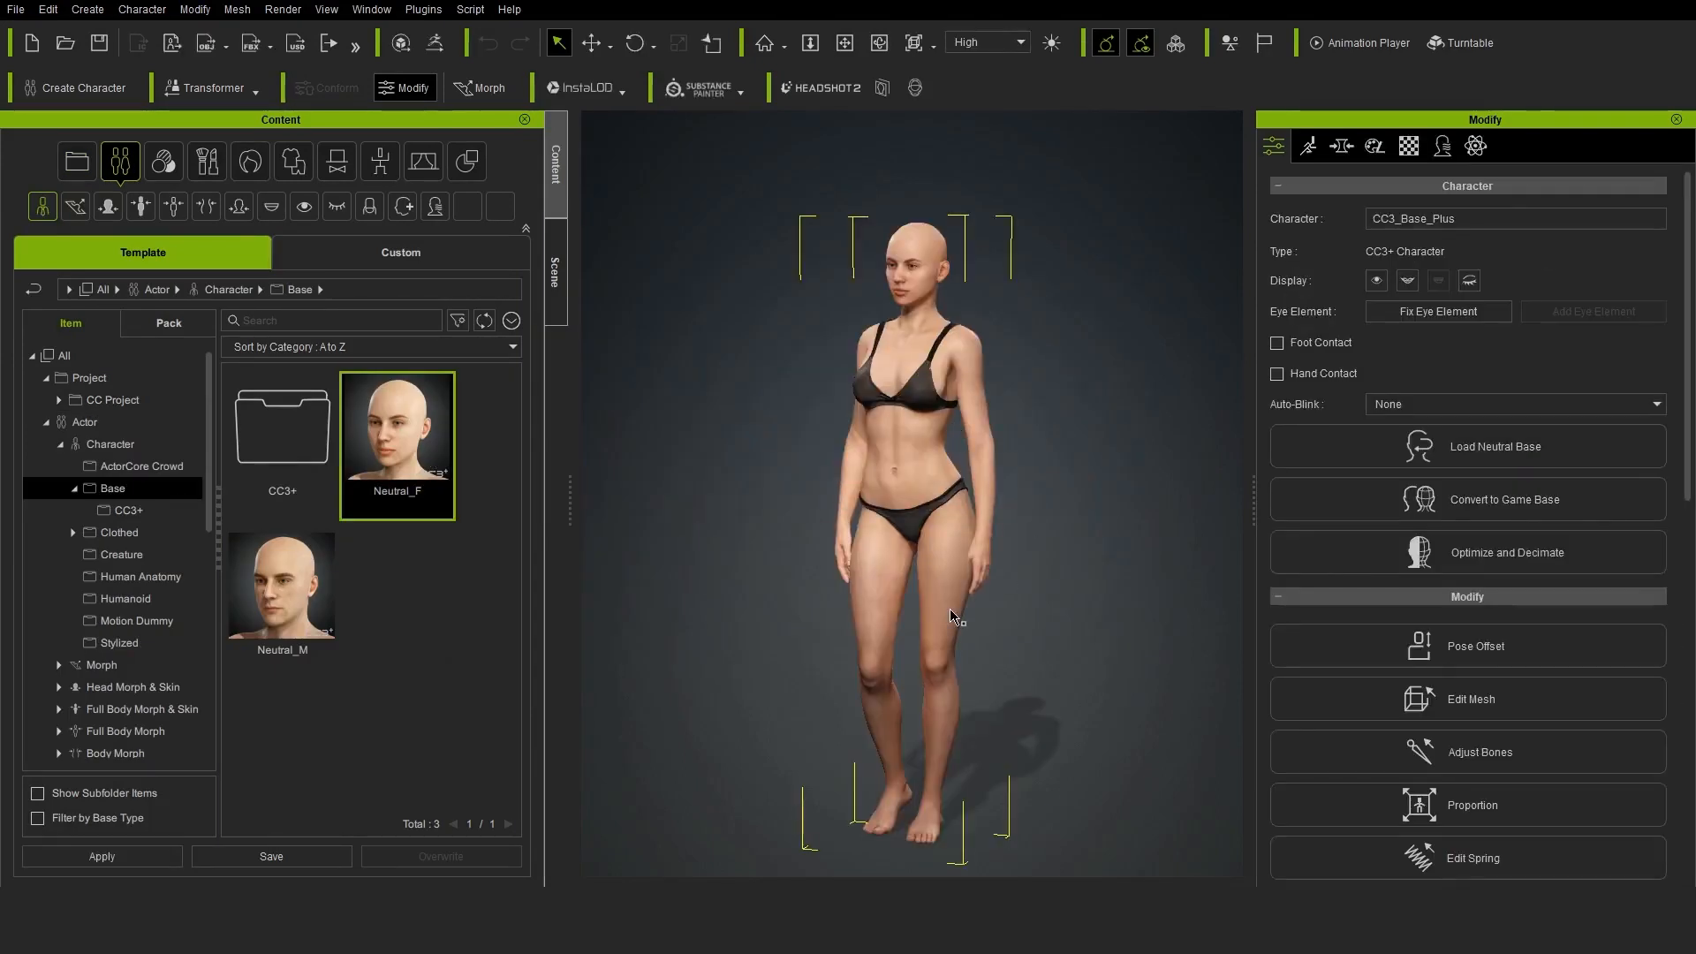
right_drag(1109, 621, 1145, 598)
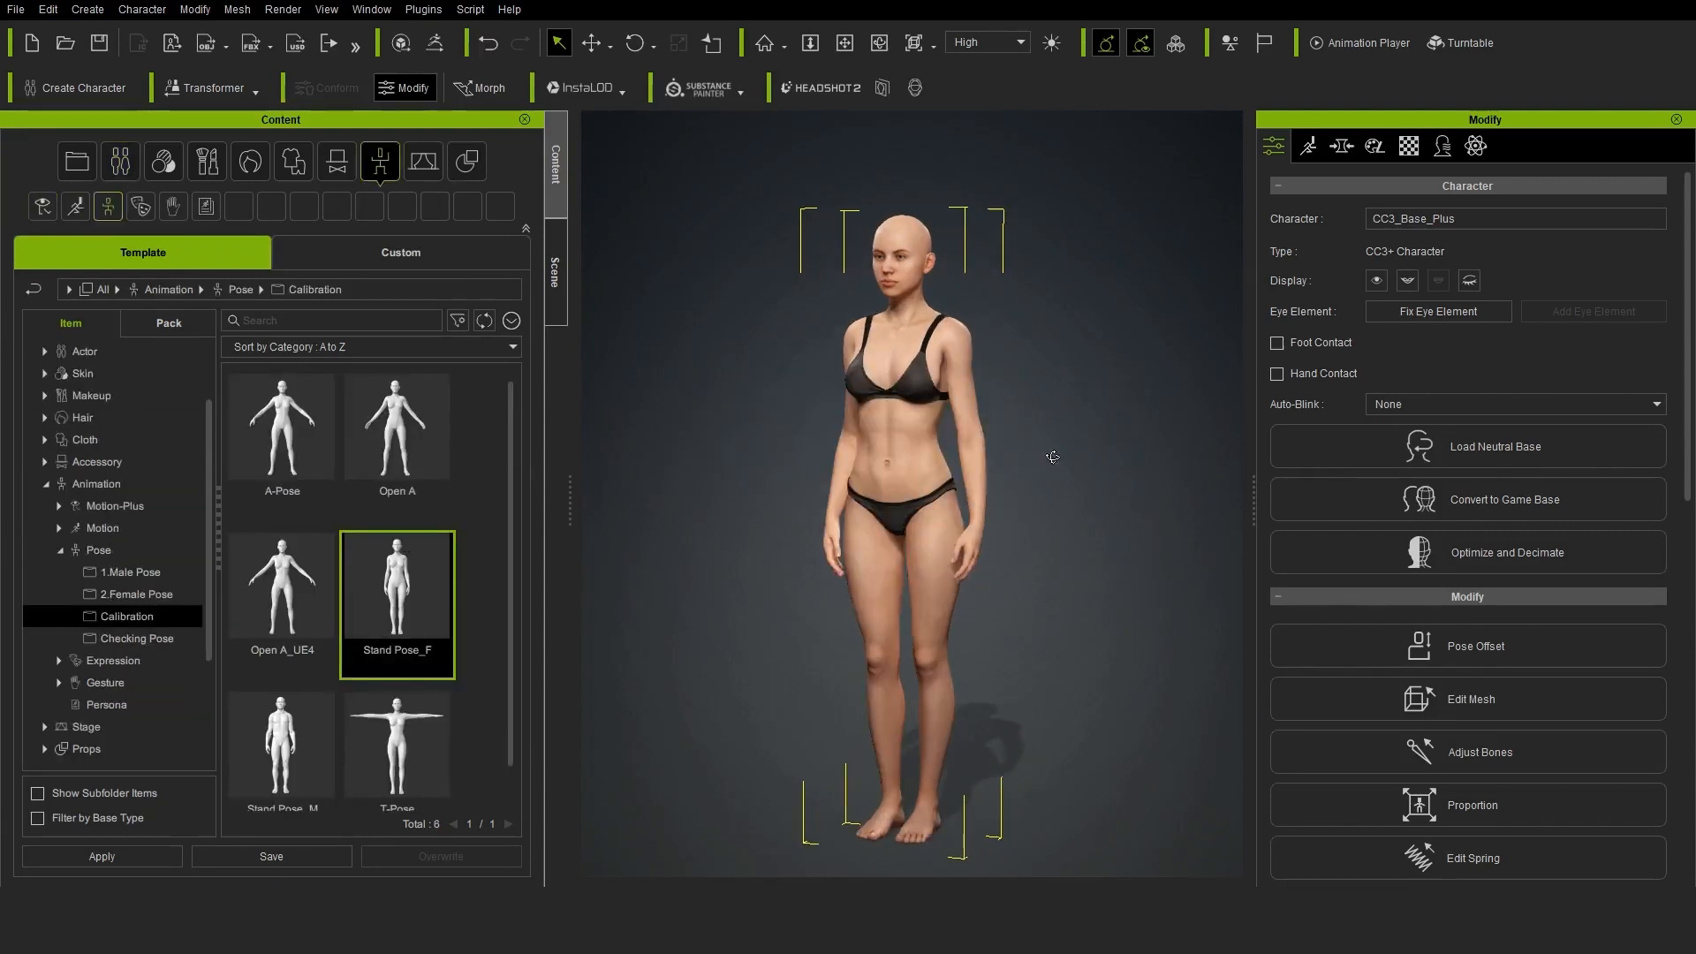
click(1341, 145)
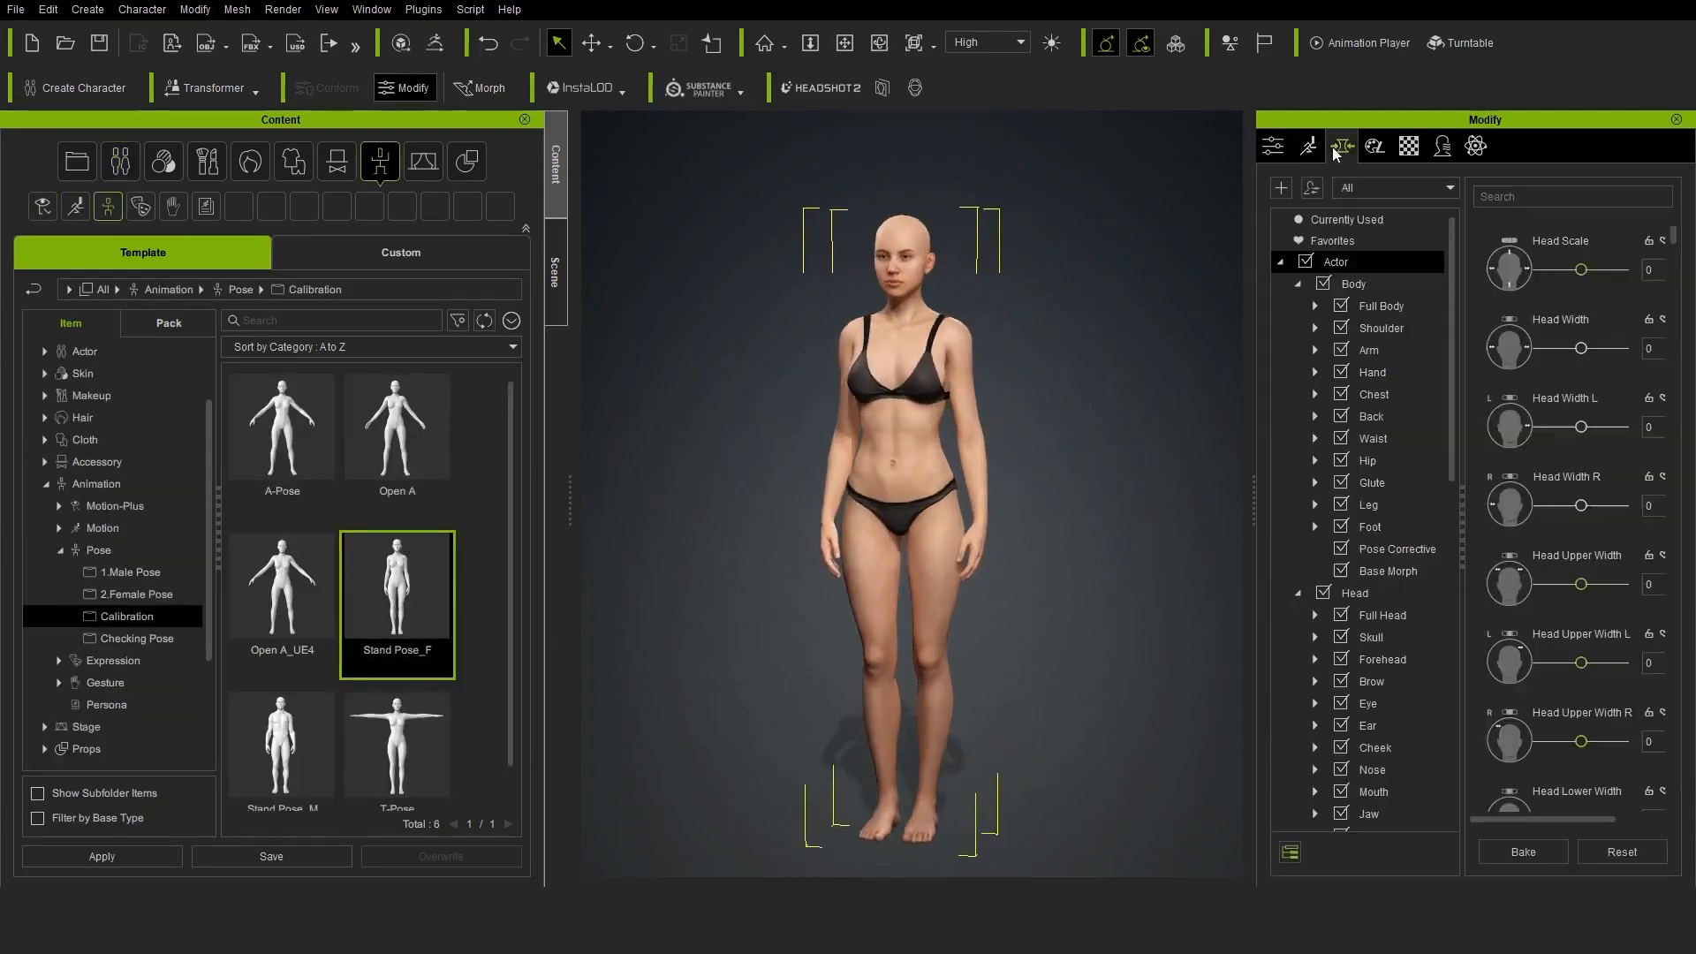
text(500)
key(Return)
Set the character's Neck Length to 20, Neck Scale to -100 and Leg Length to 25
scroll(1388, 594, down, 5)
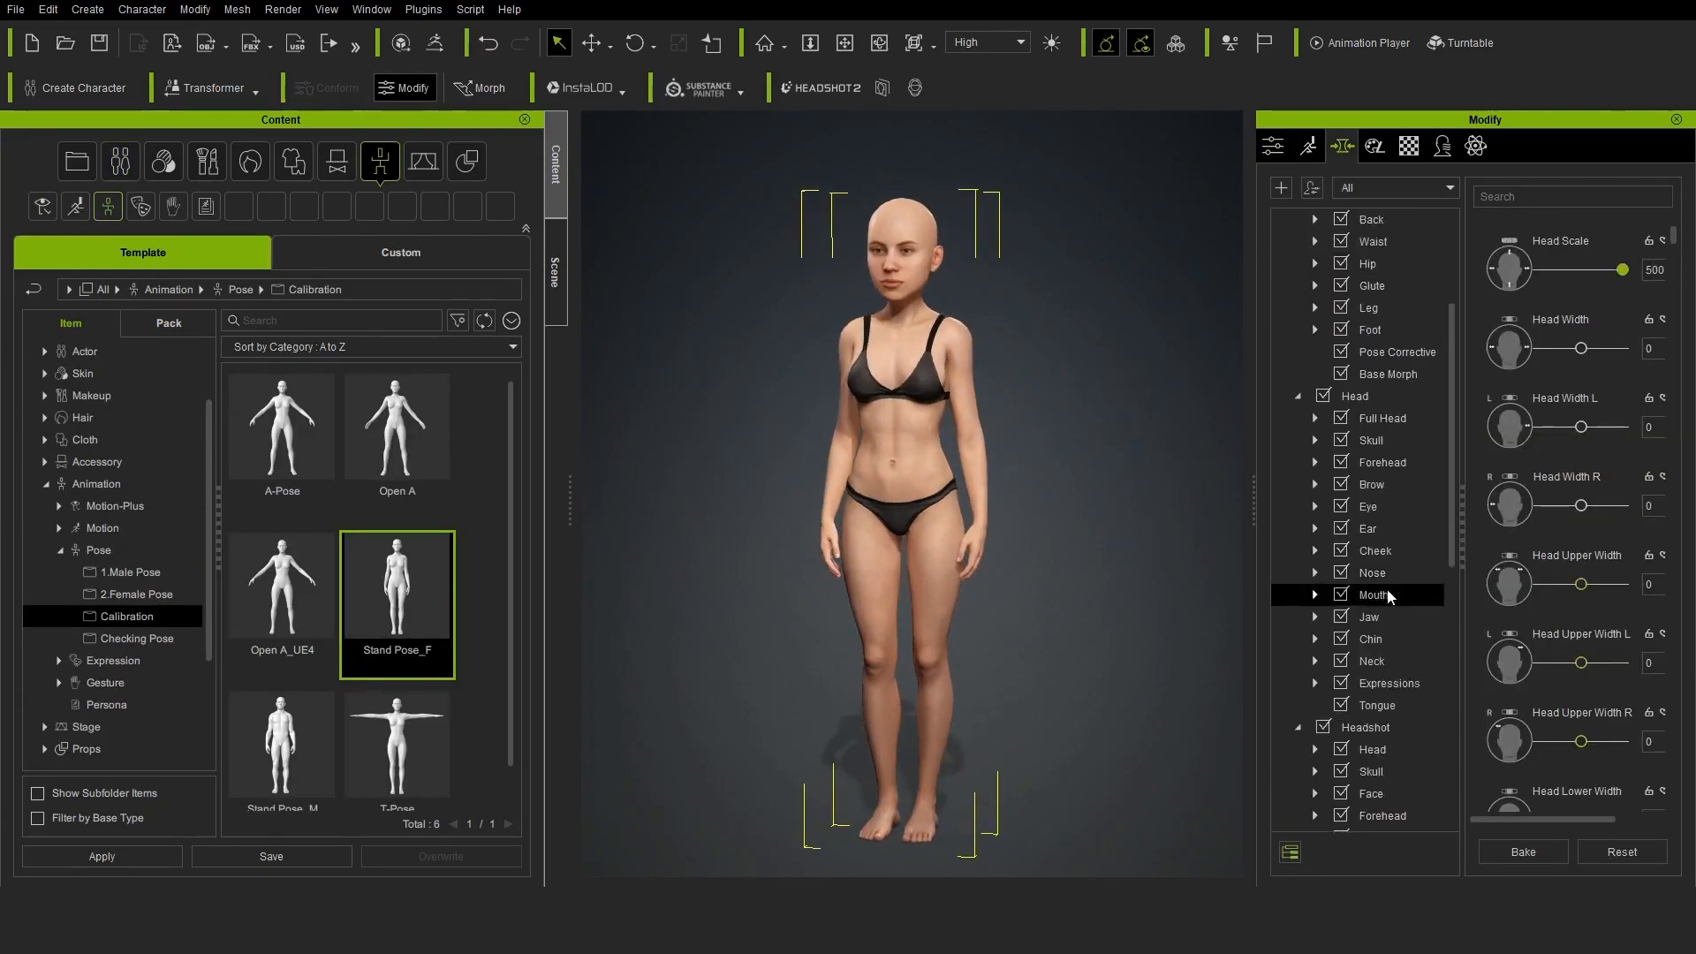
click(1389, 529)
drag(1581, 349, 1589, 349)
drag(1581, 271, 1528, 276)
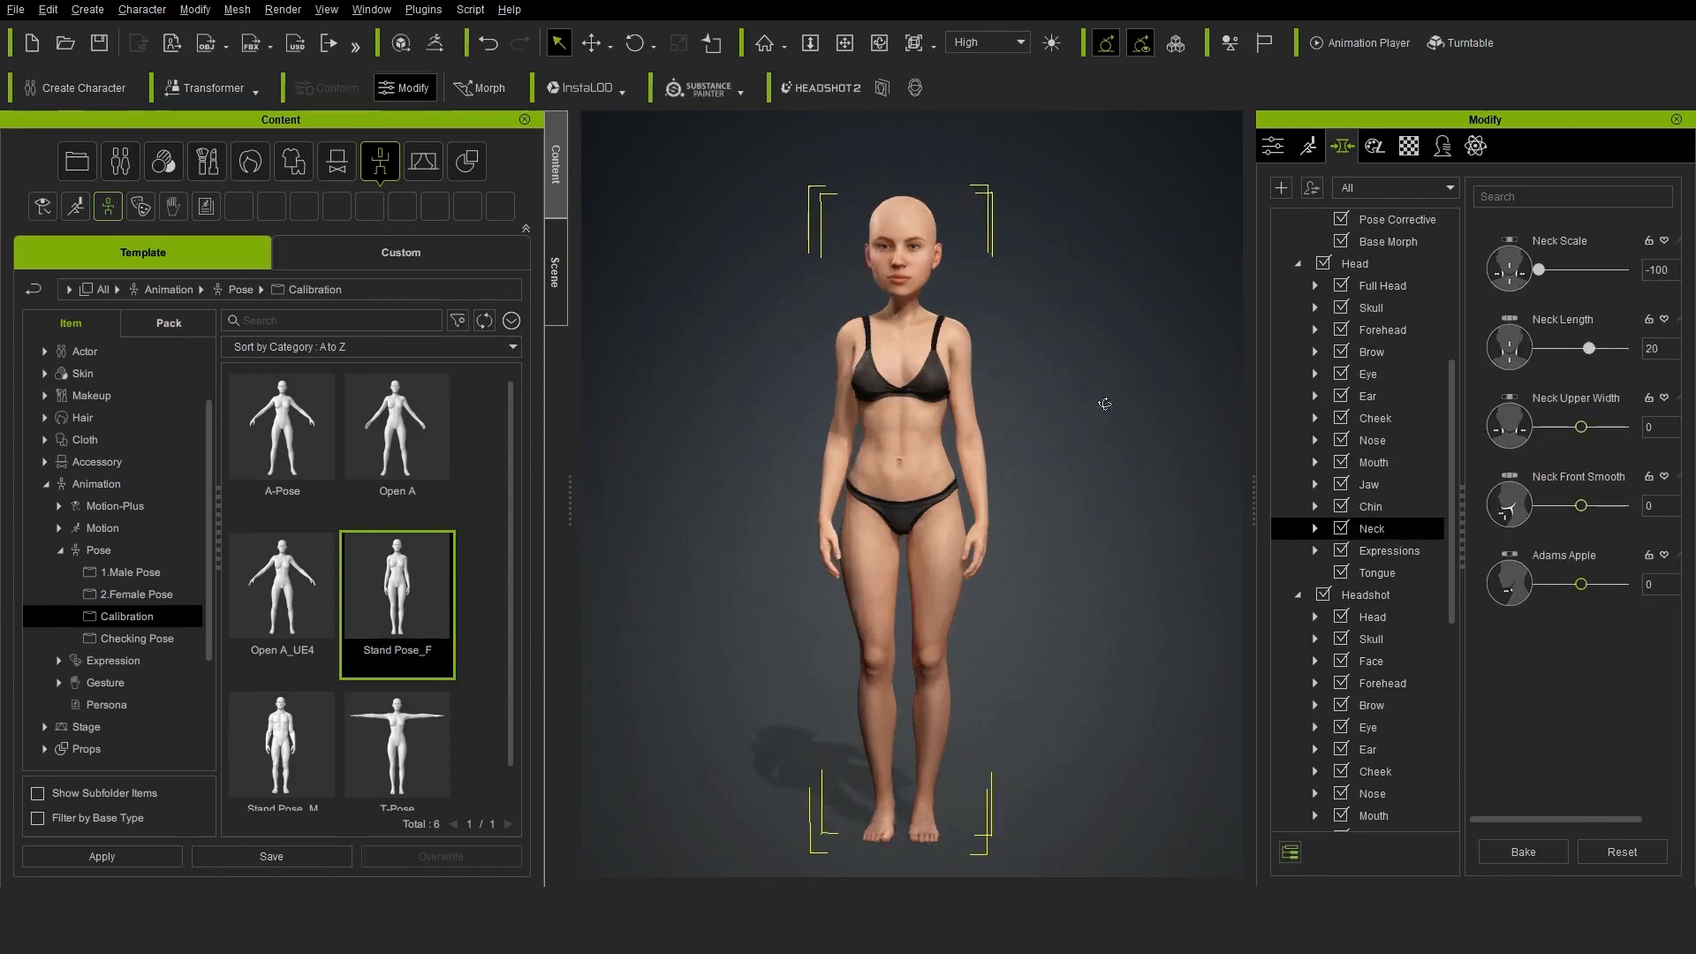
scroll(1378, 371, up, 5)
click(1381, 306)
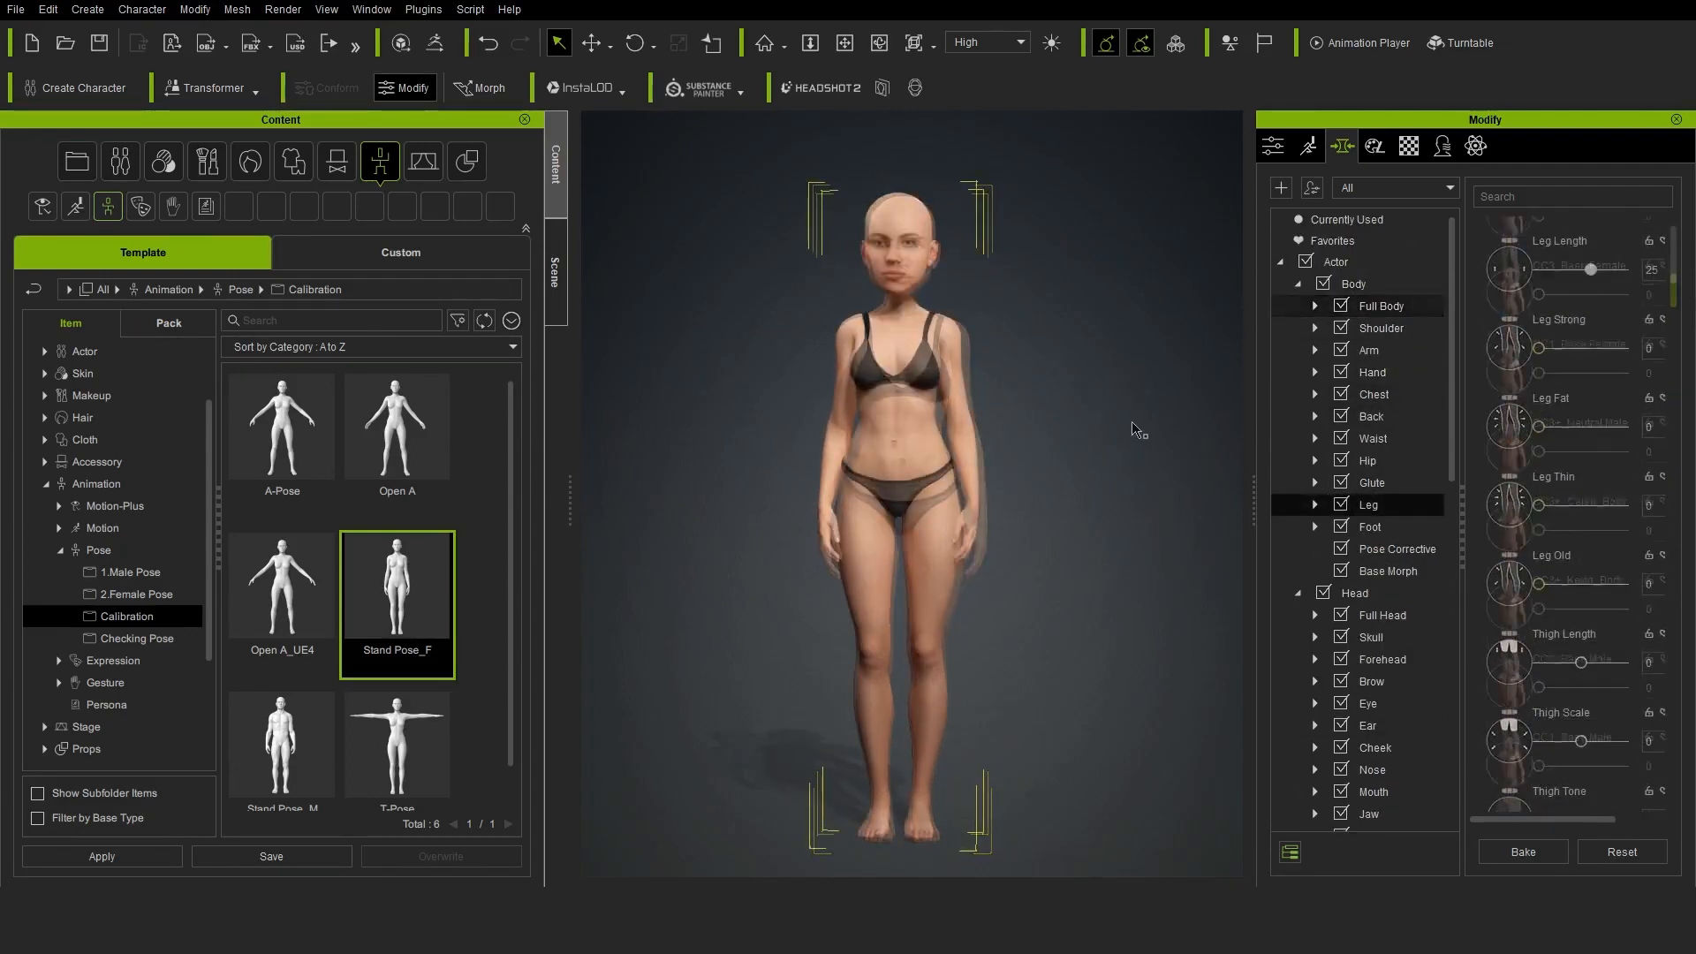
Export the nude character in bind pose as an OBJ file named body_type01 in the CC_Expoint folder
click(18, 9)
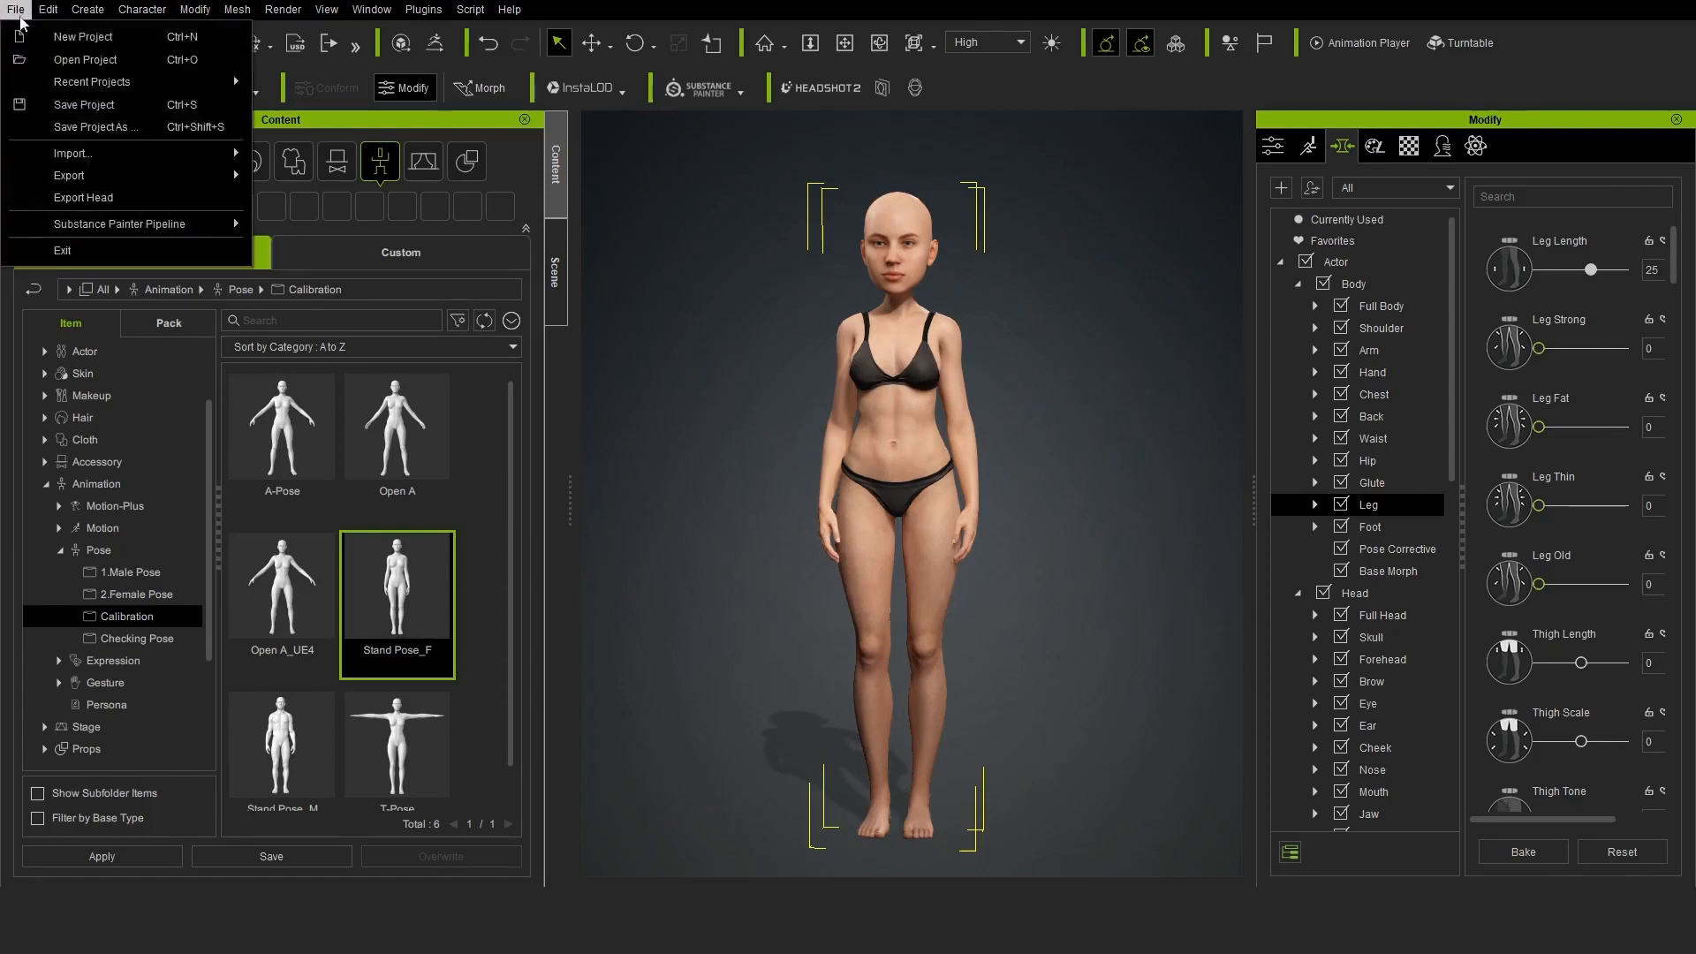
mouse_move(106, 175)
mouse_move(350, 245)
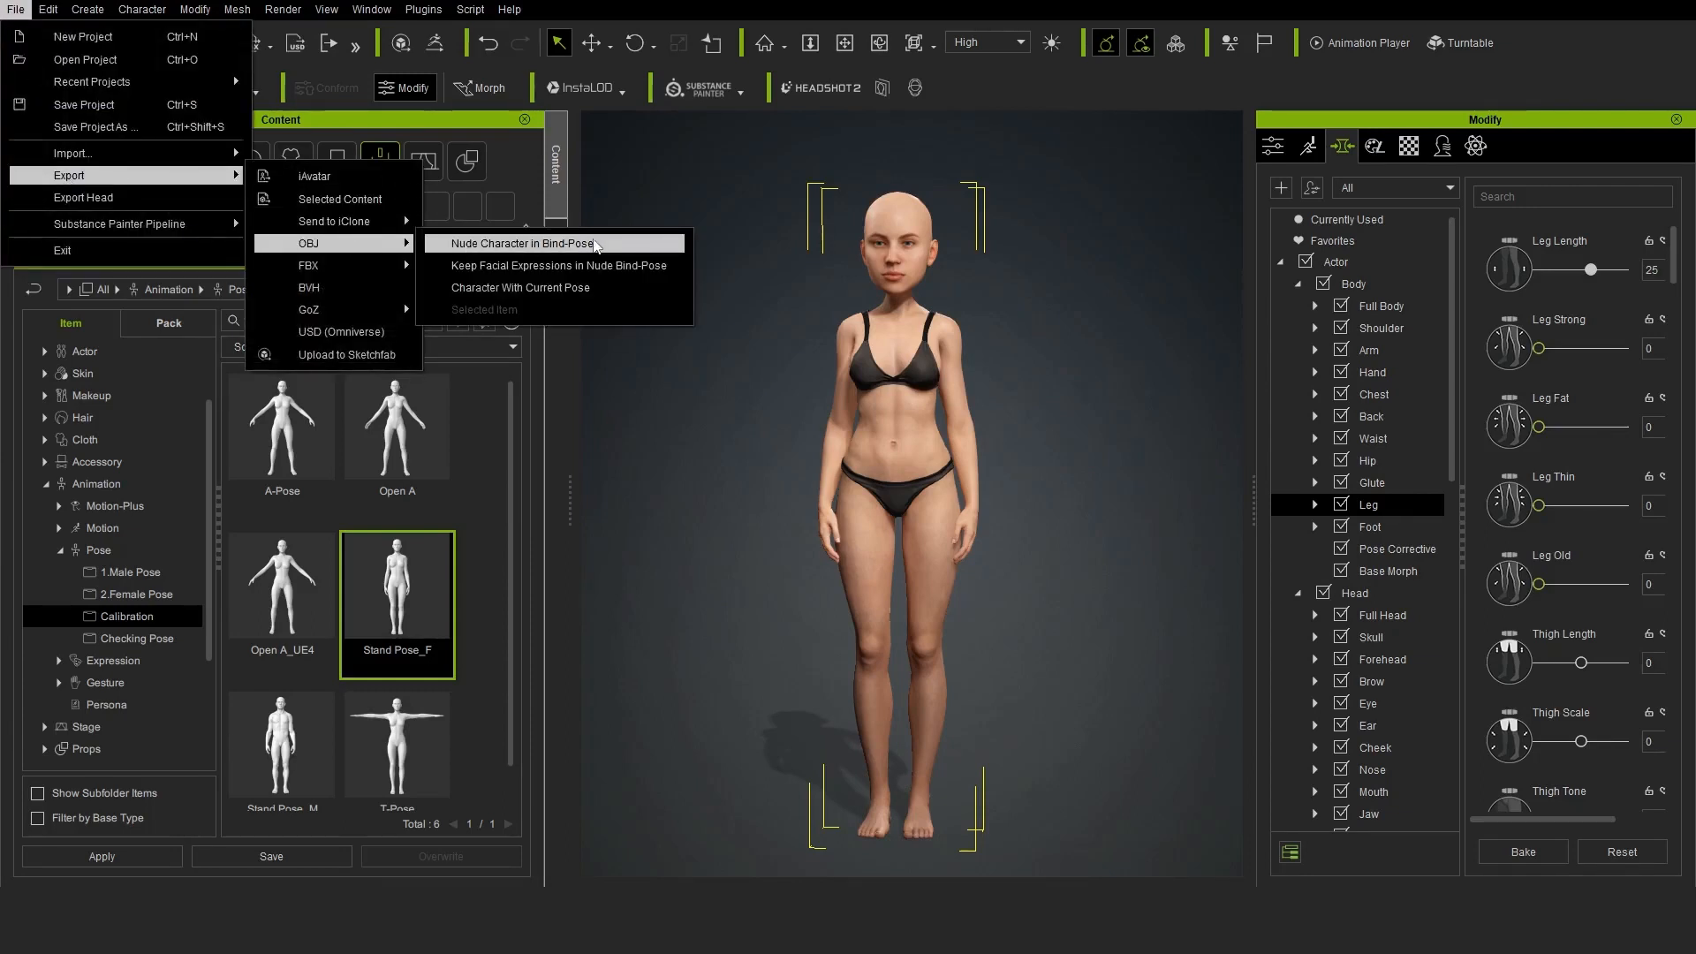
click(495, 243)
click(779, 530)
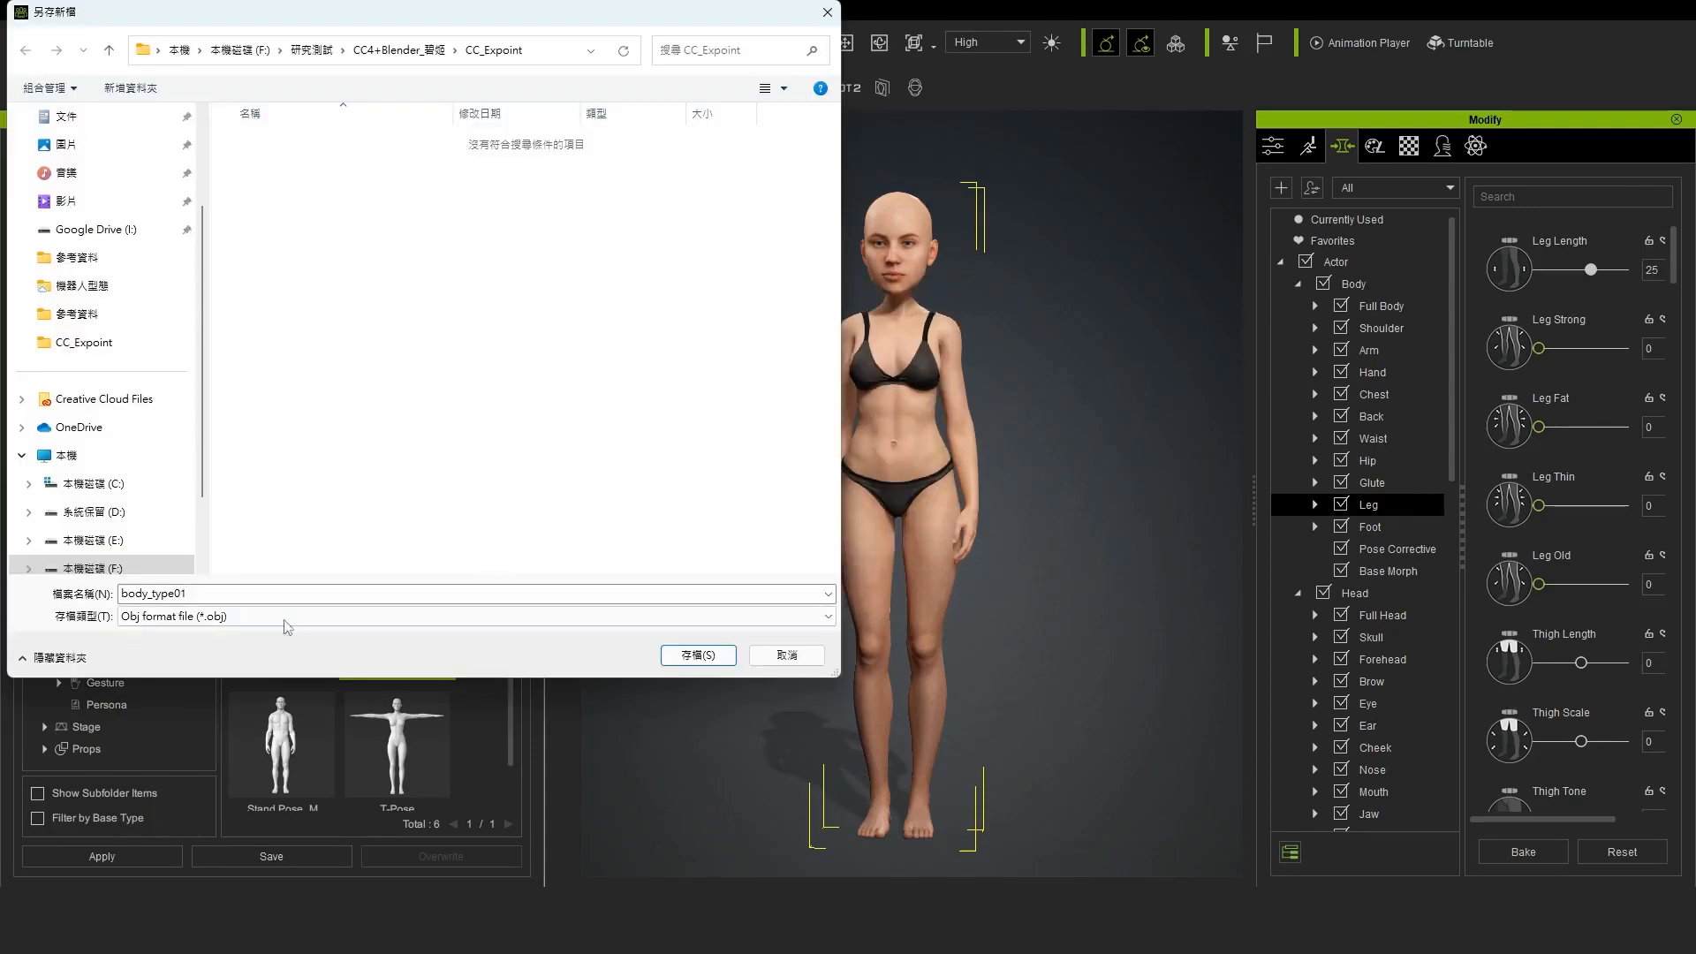
click(699, 664)
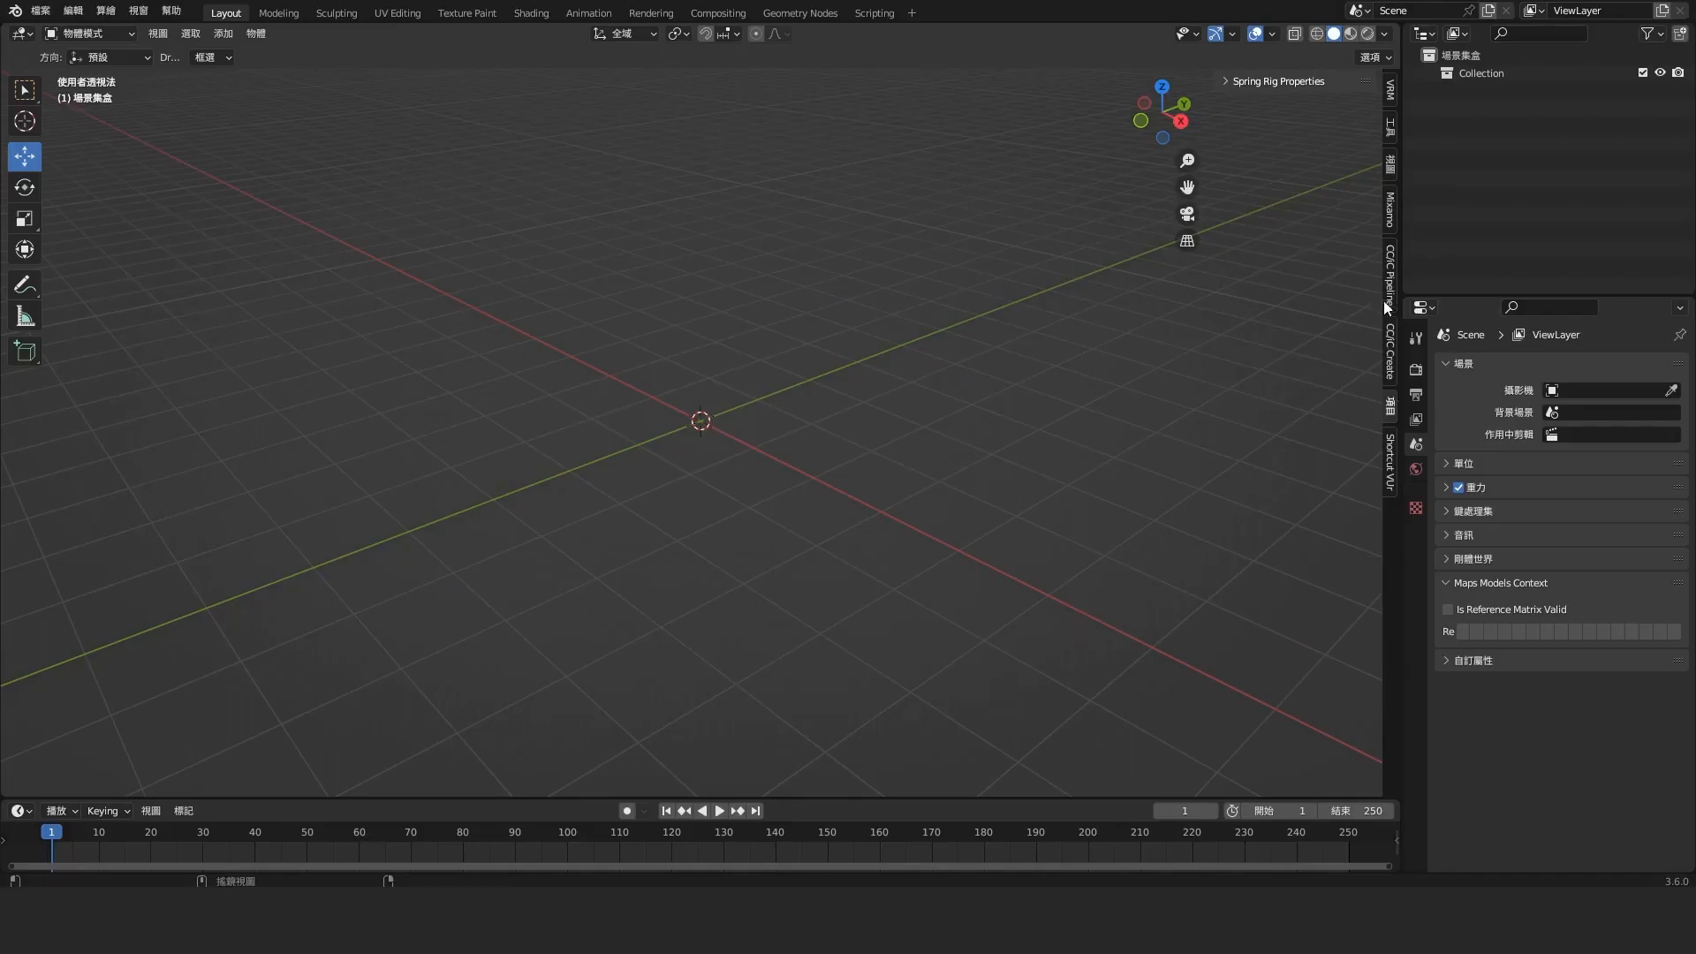
Switch to Blender, show the CC/iC Pipeline tools and check the add-ons in the preferences
click(1390, 276)
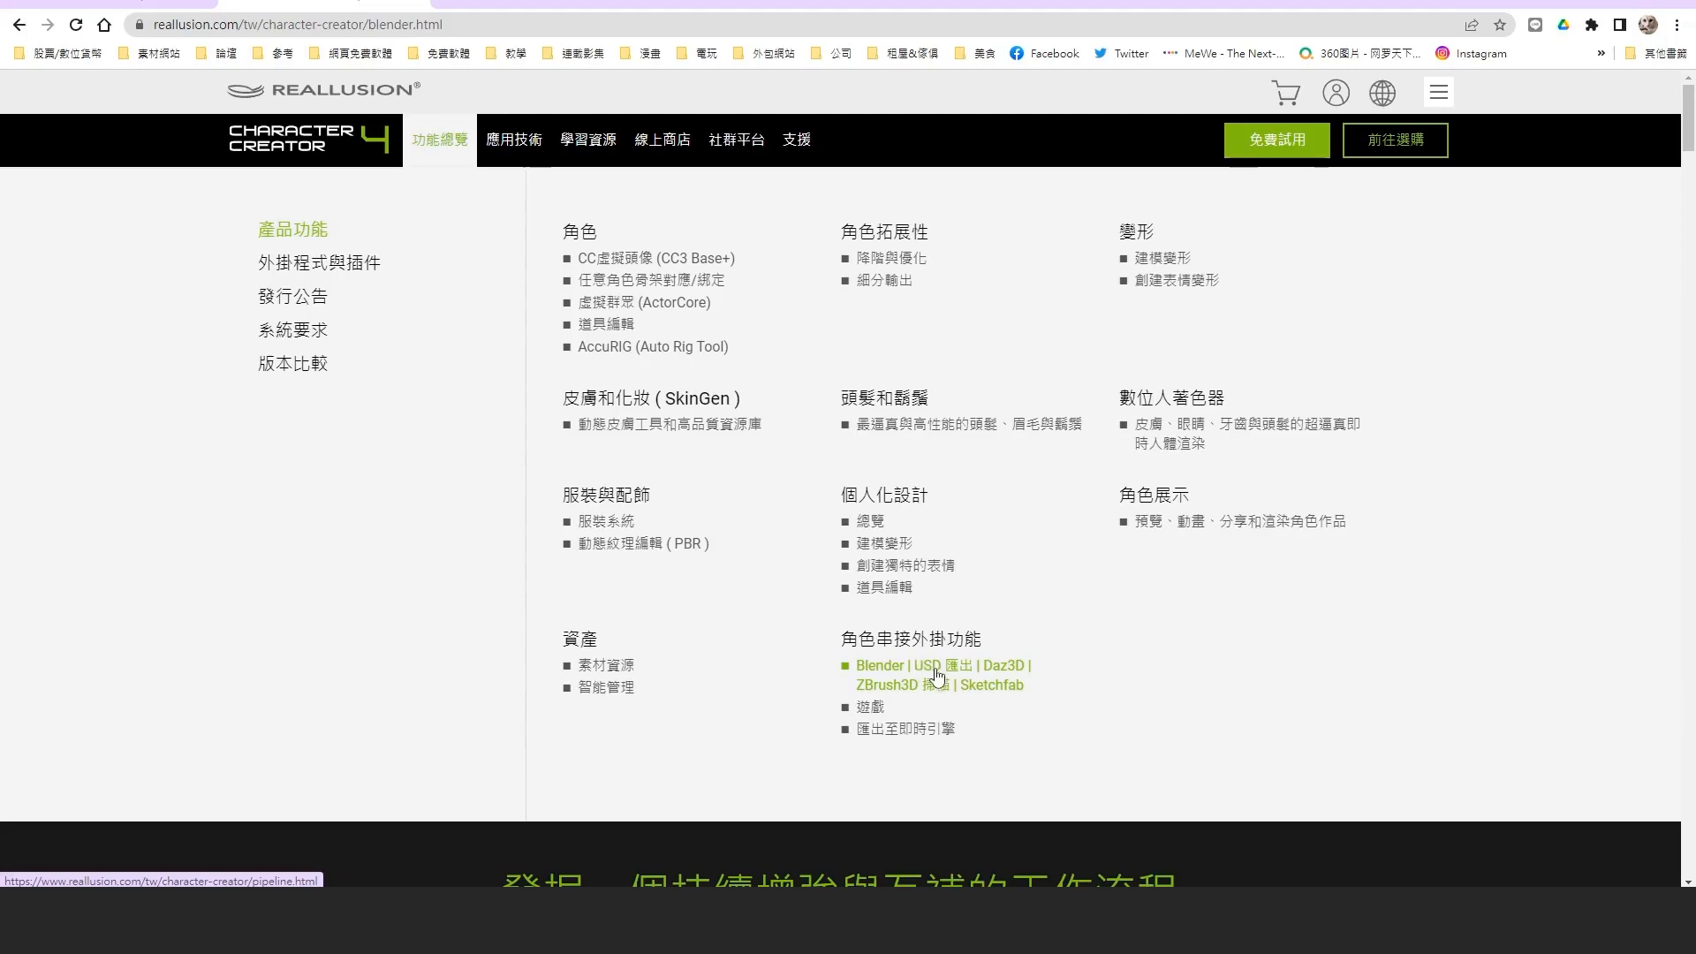
click(923, 662)
drag(1685, 508, 1685, 634)
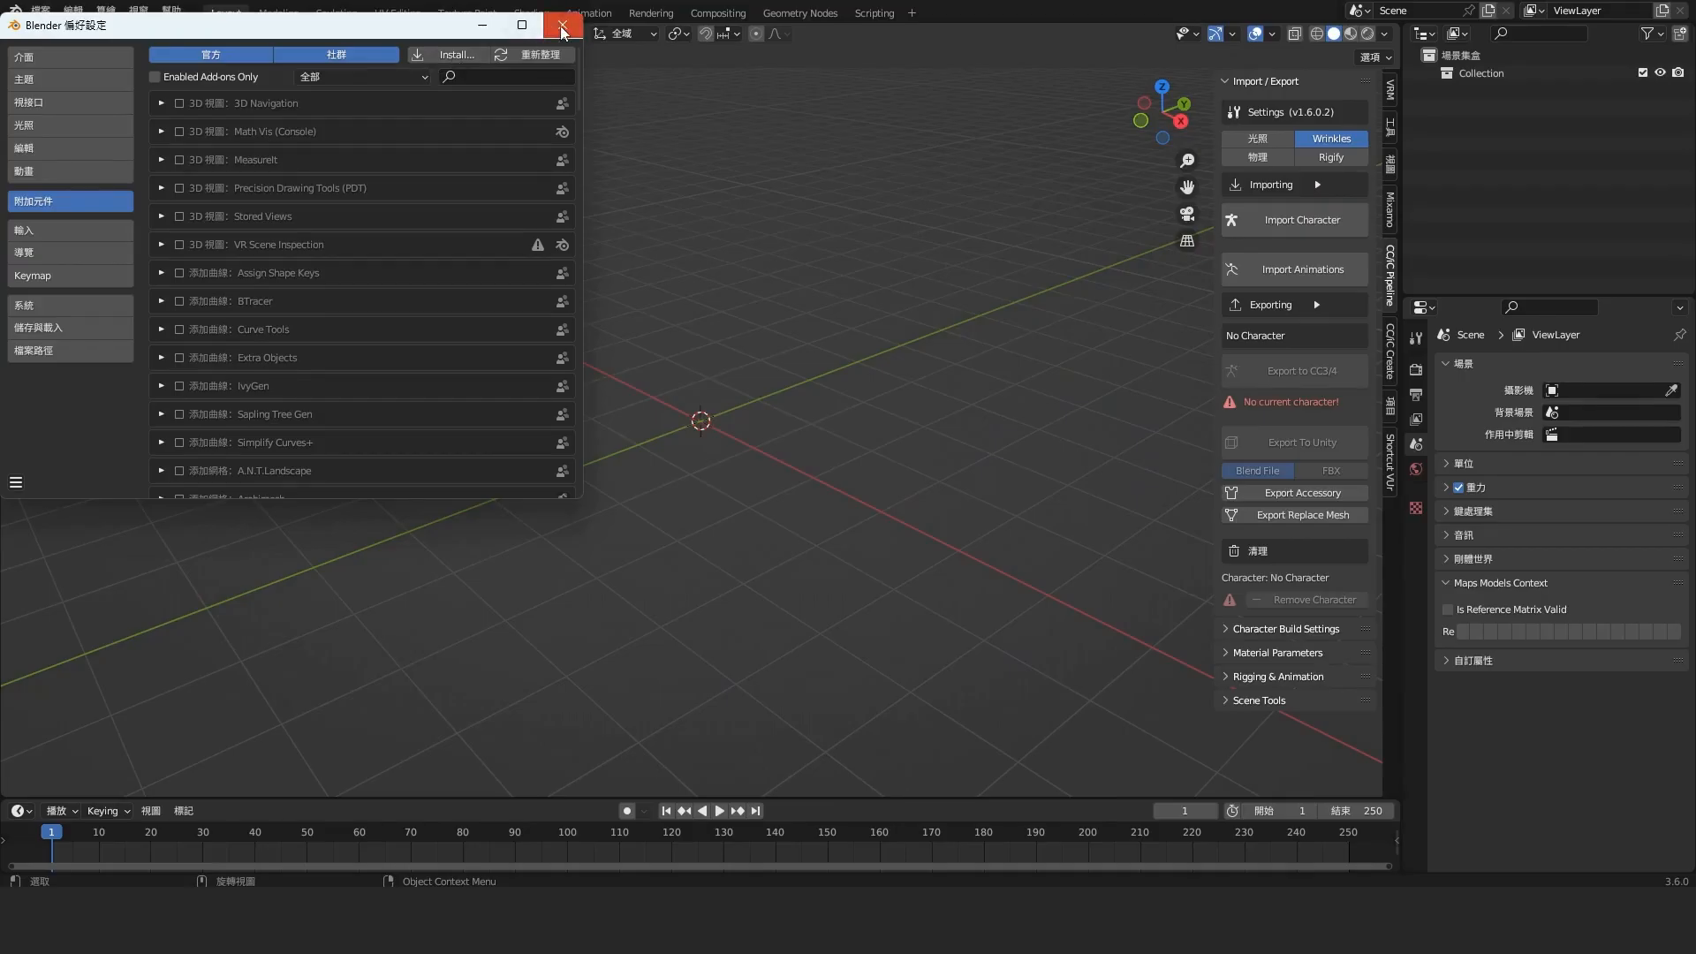
click(562, 26)
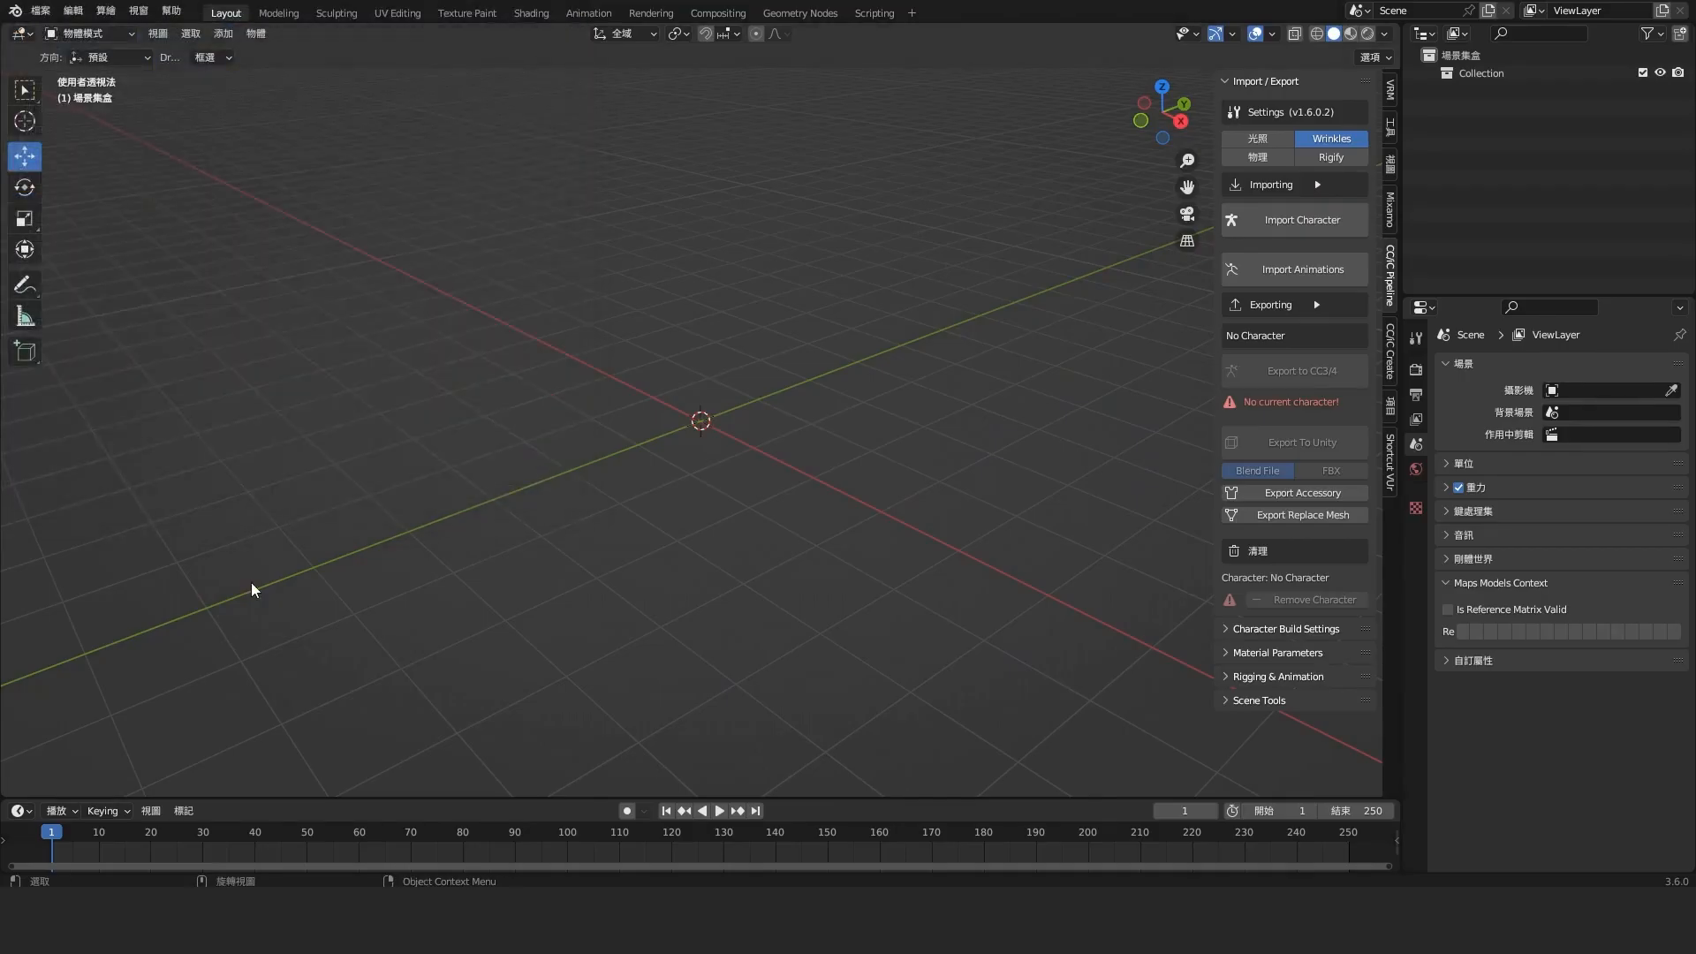
Import body_type01.obj as a character with the CC/iC Pipeline add-on
click(1311, 222)
click(636, 242)
click(1139, 702)
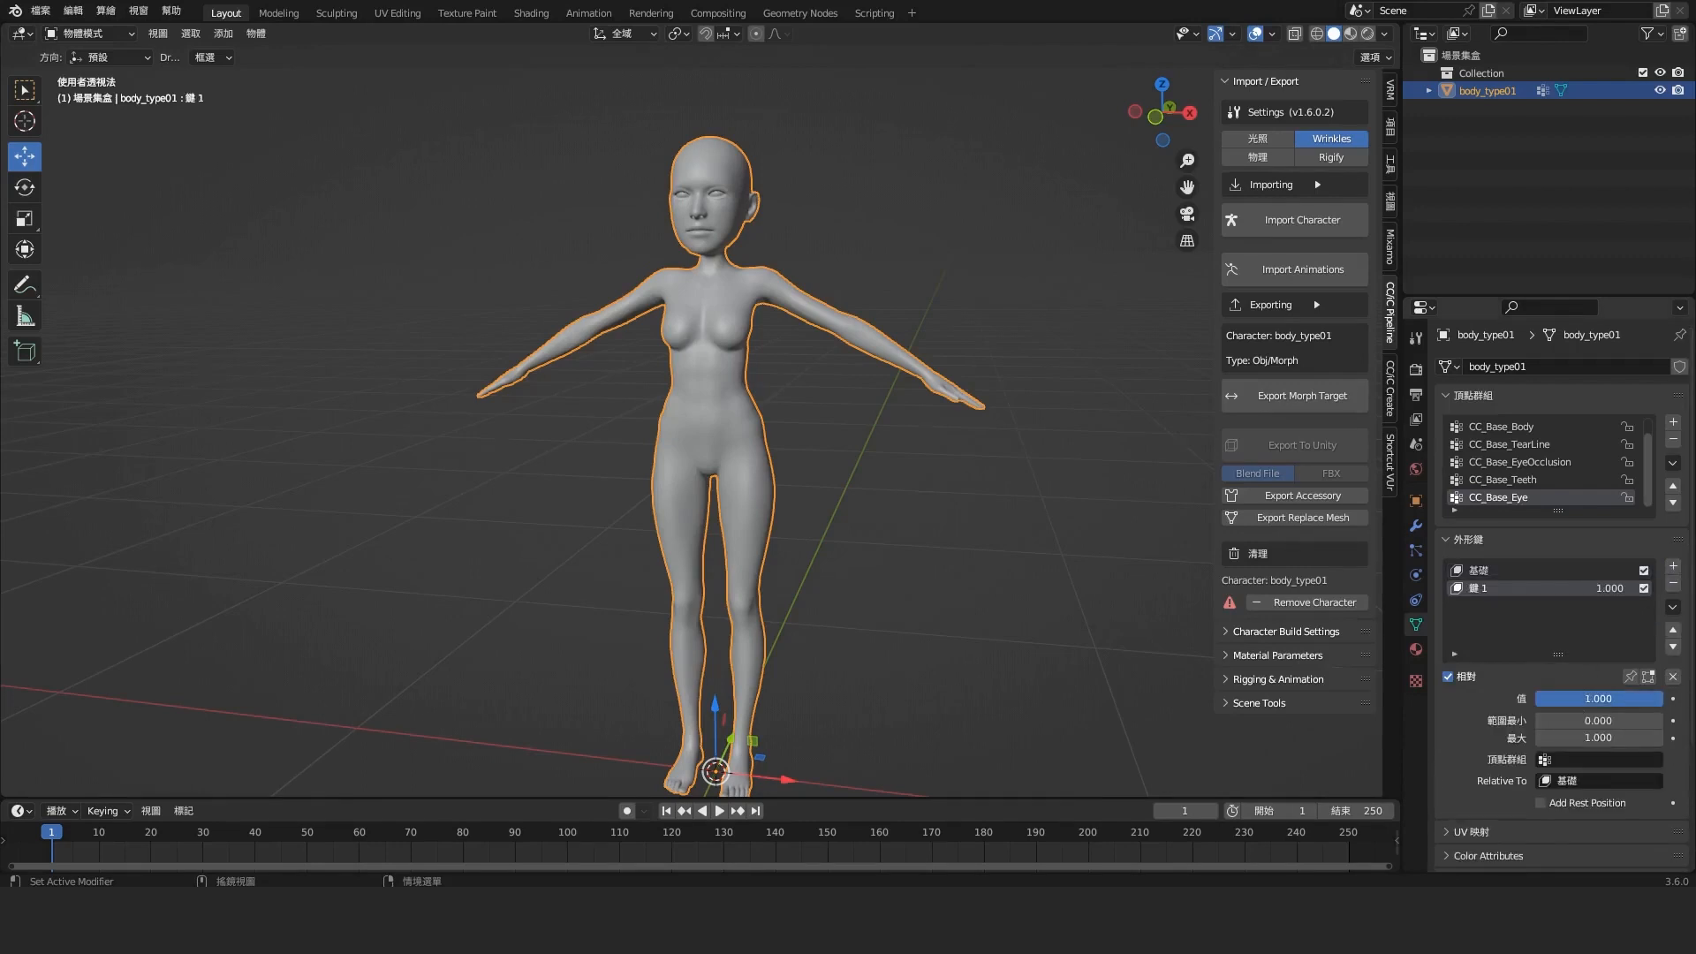
Add the princess reference image in the front view and rotate it to straighten the figure's tilted pose
click(863, 557)
middle_drag(863, 557, 930, 533)
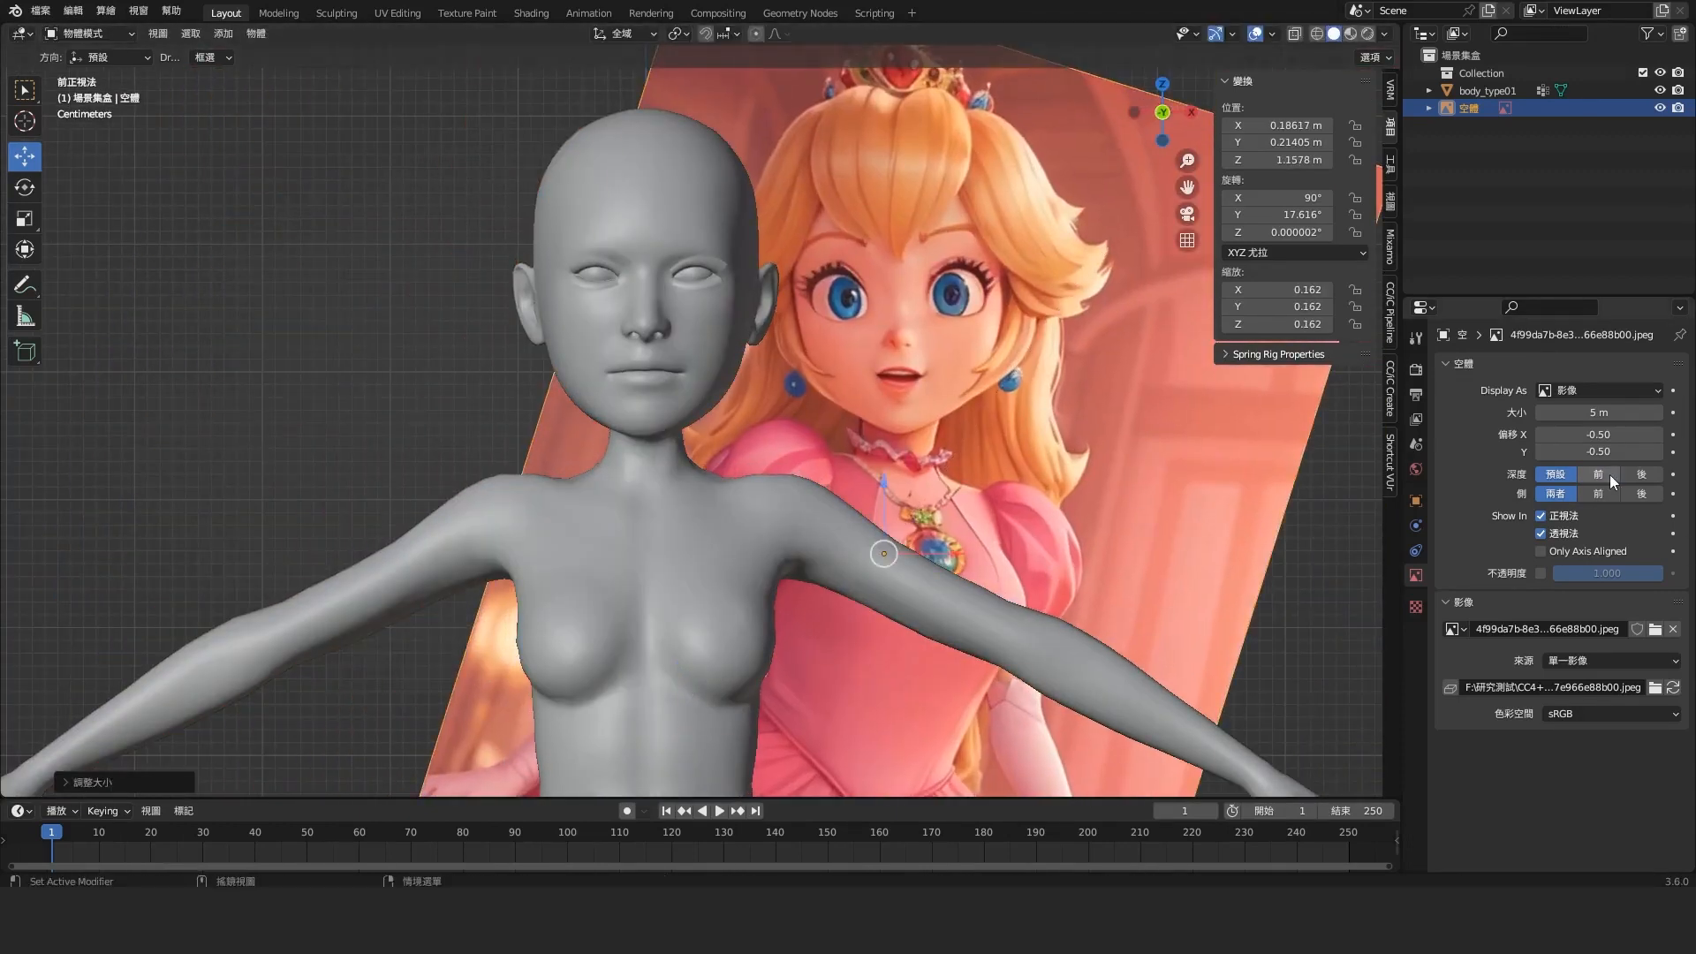
Display the reference image in front at 0.250 opacity and align it with the model's head at a scale of about 0.159
click(1598, 474)
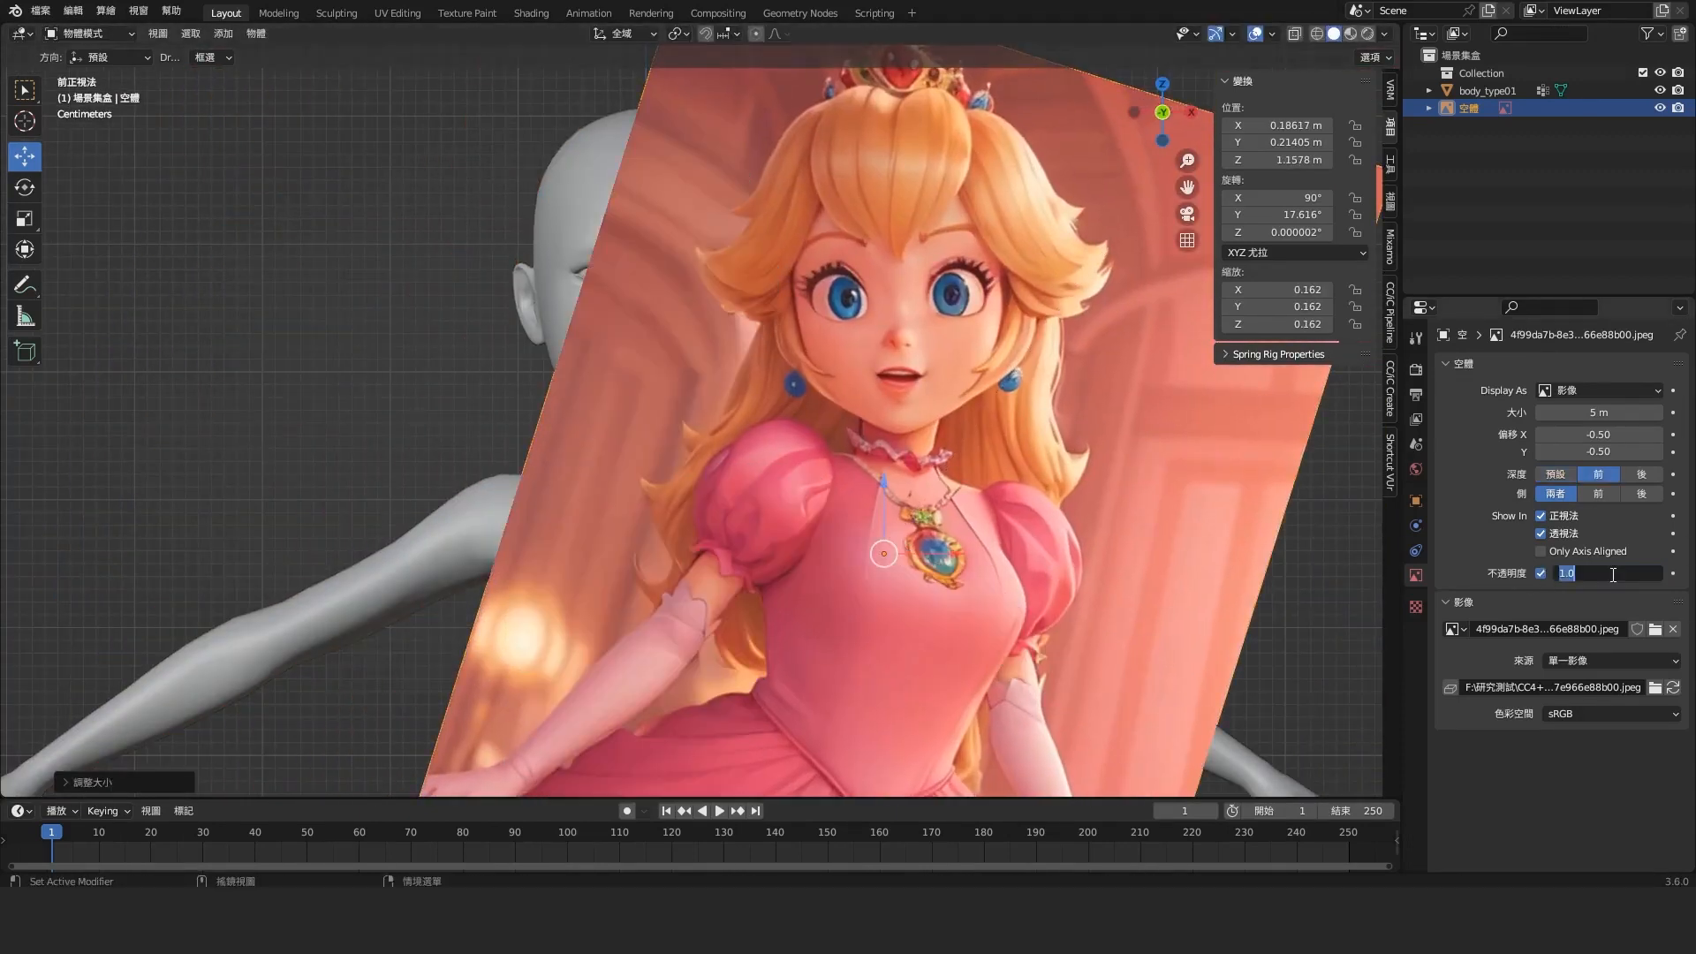
click(1541, 573)
drag(1634, 573, 1581, 574)
key(g)
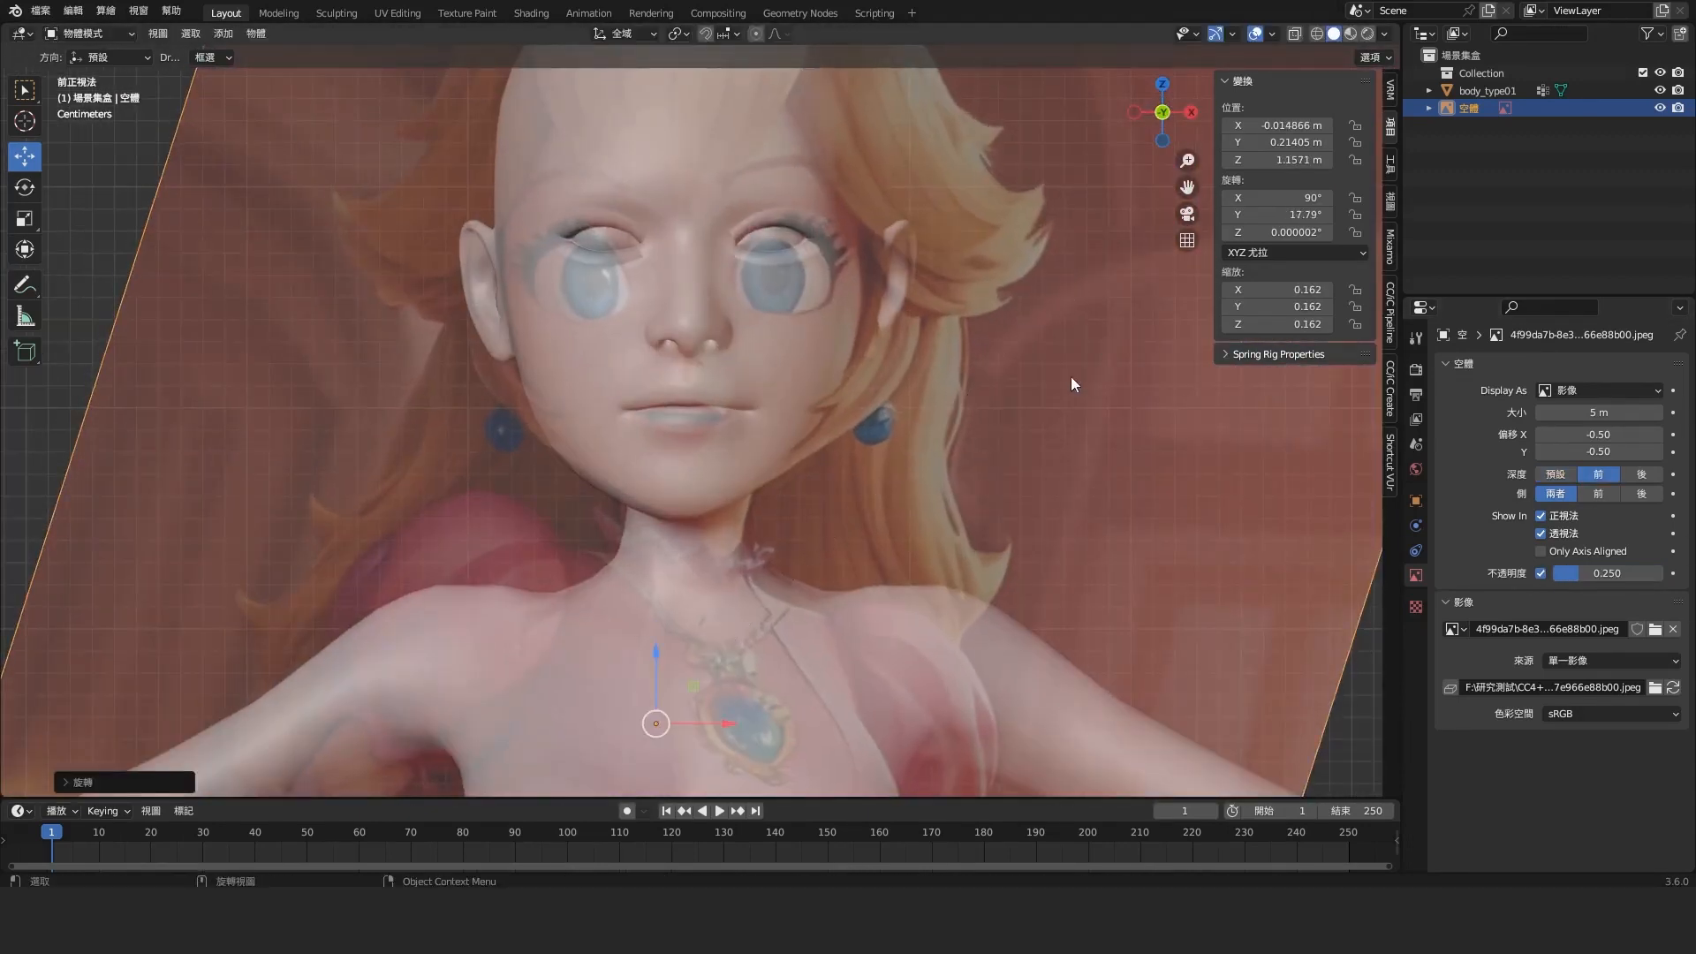
key(s)
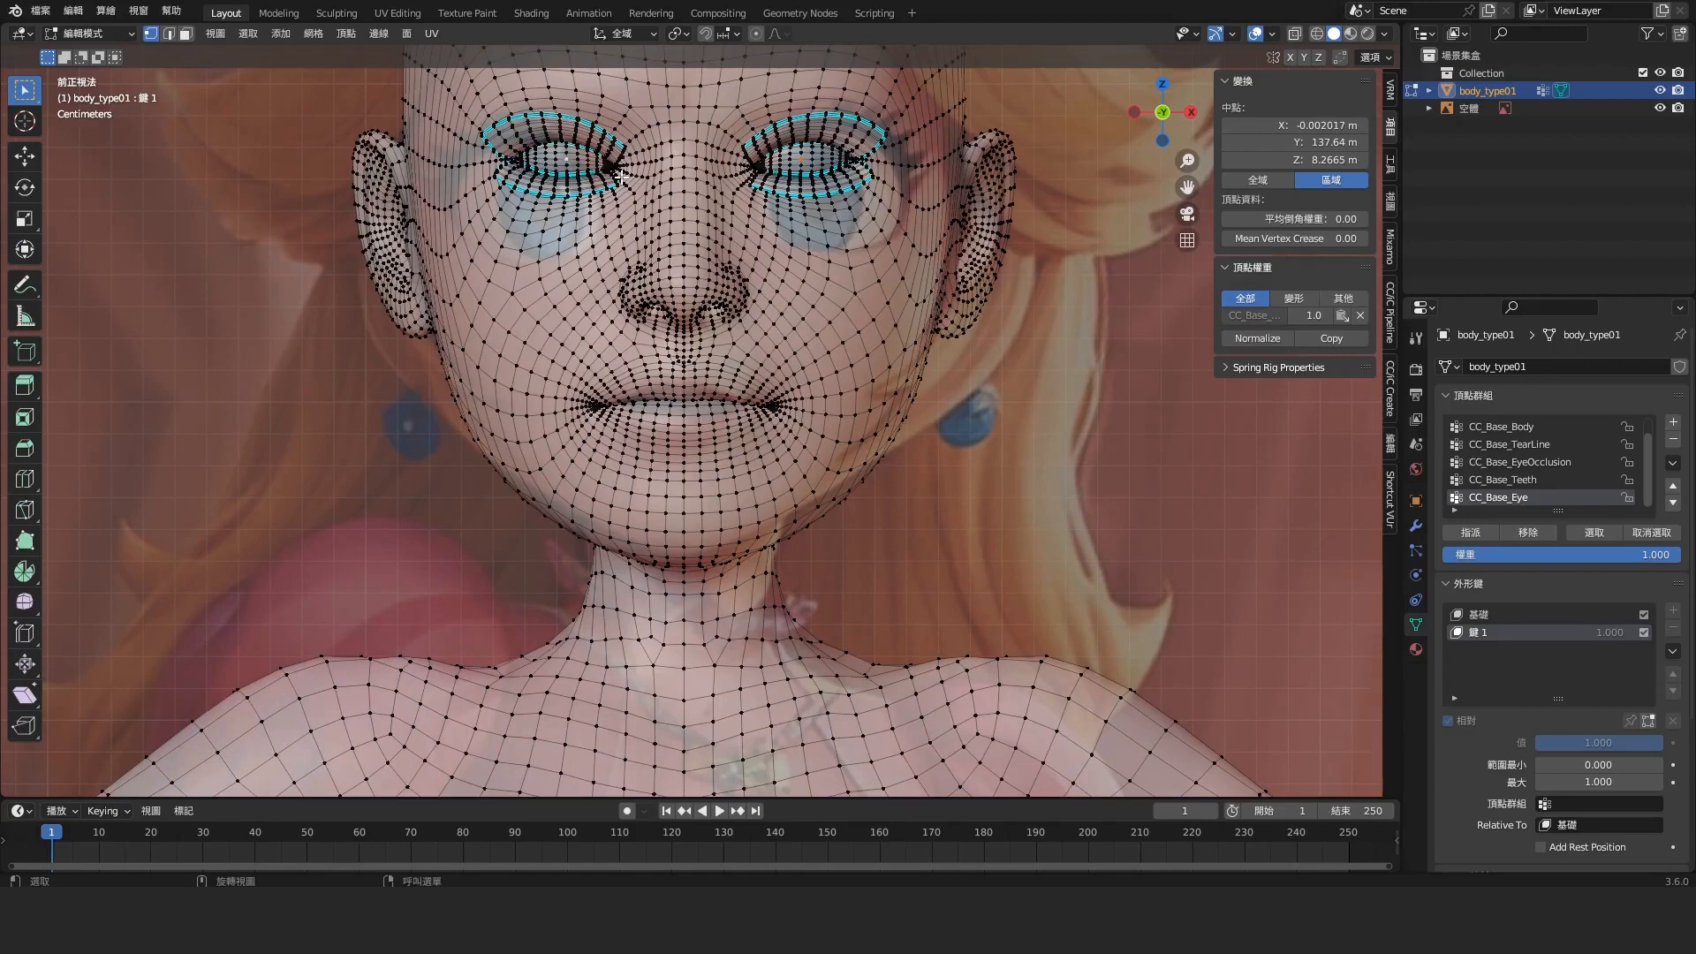
Select both eyeball meshes and scale and move them with proportional editing towards the reference eyes
key(ctrl+l)
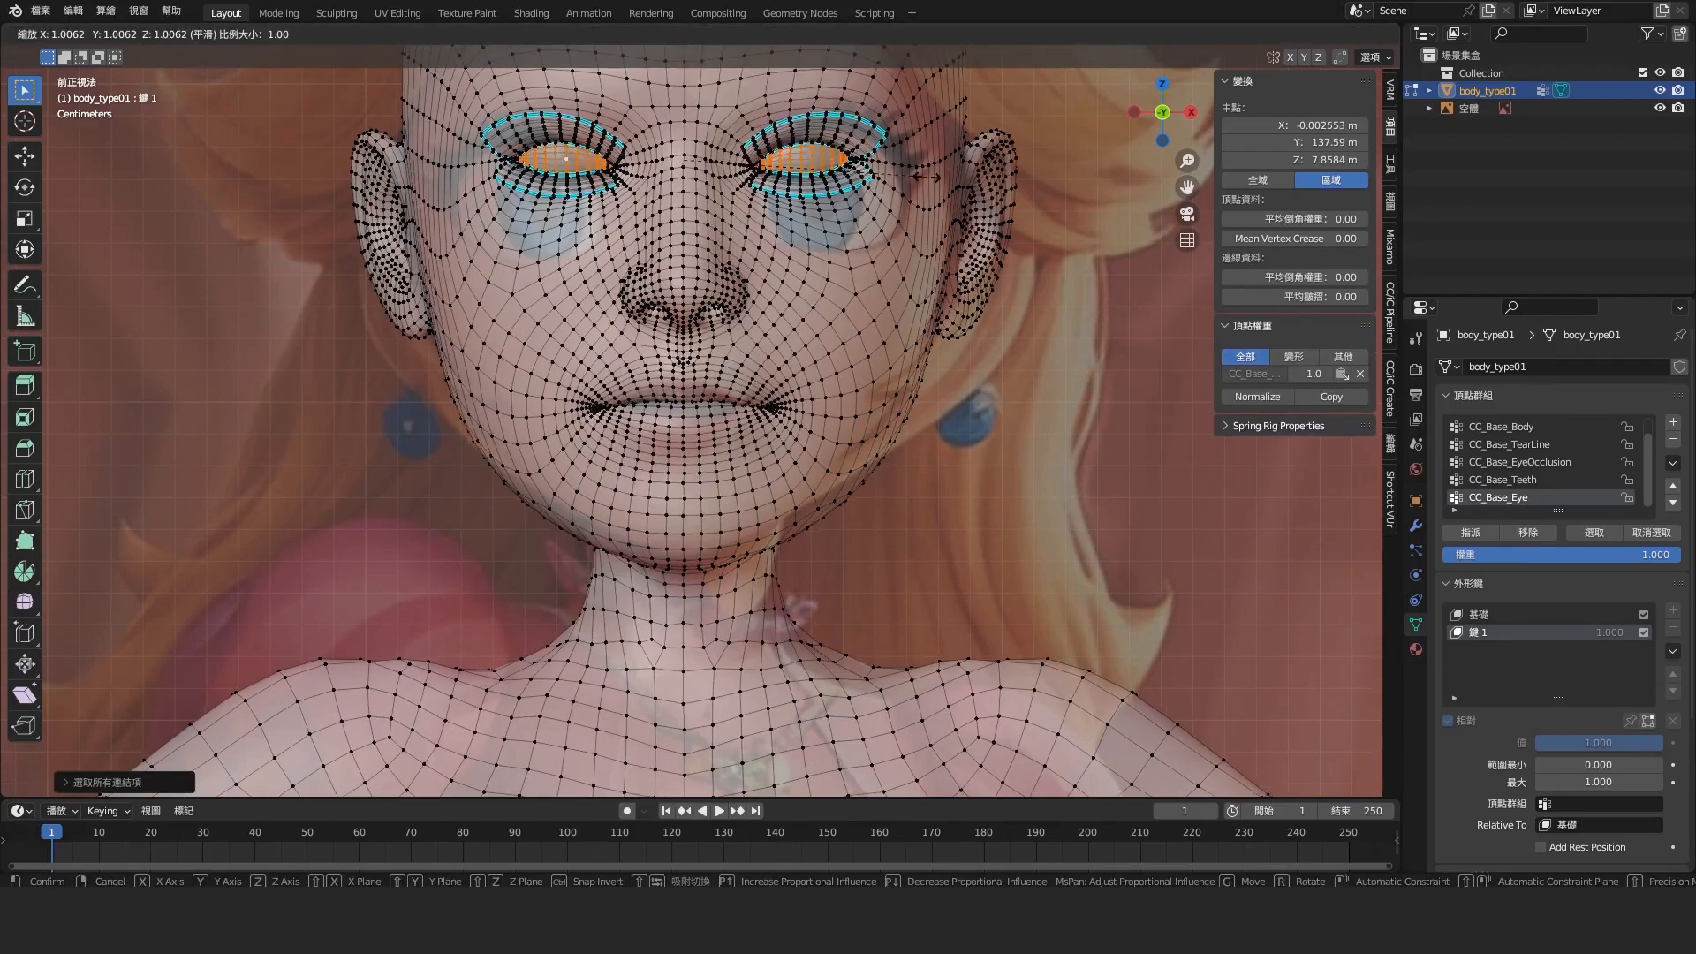
key(s)
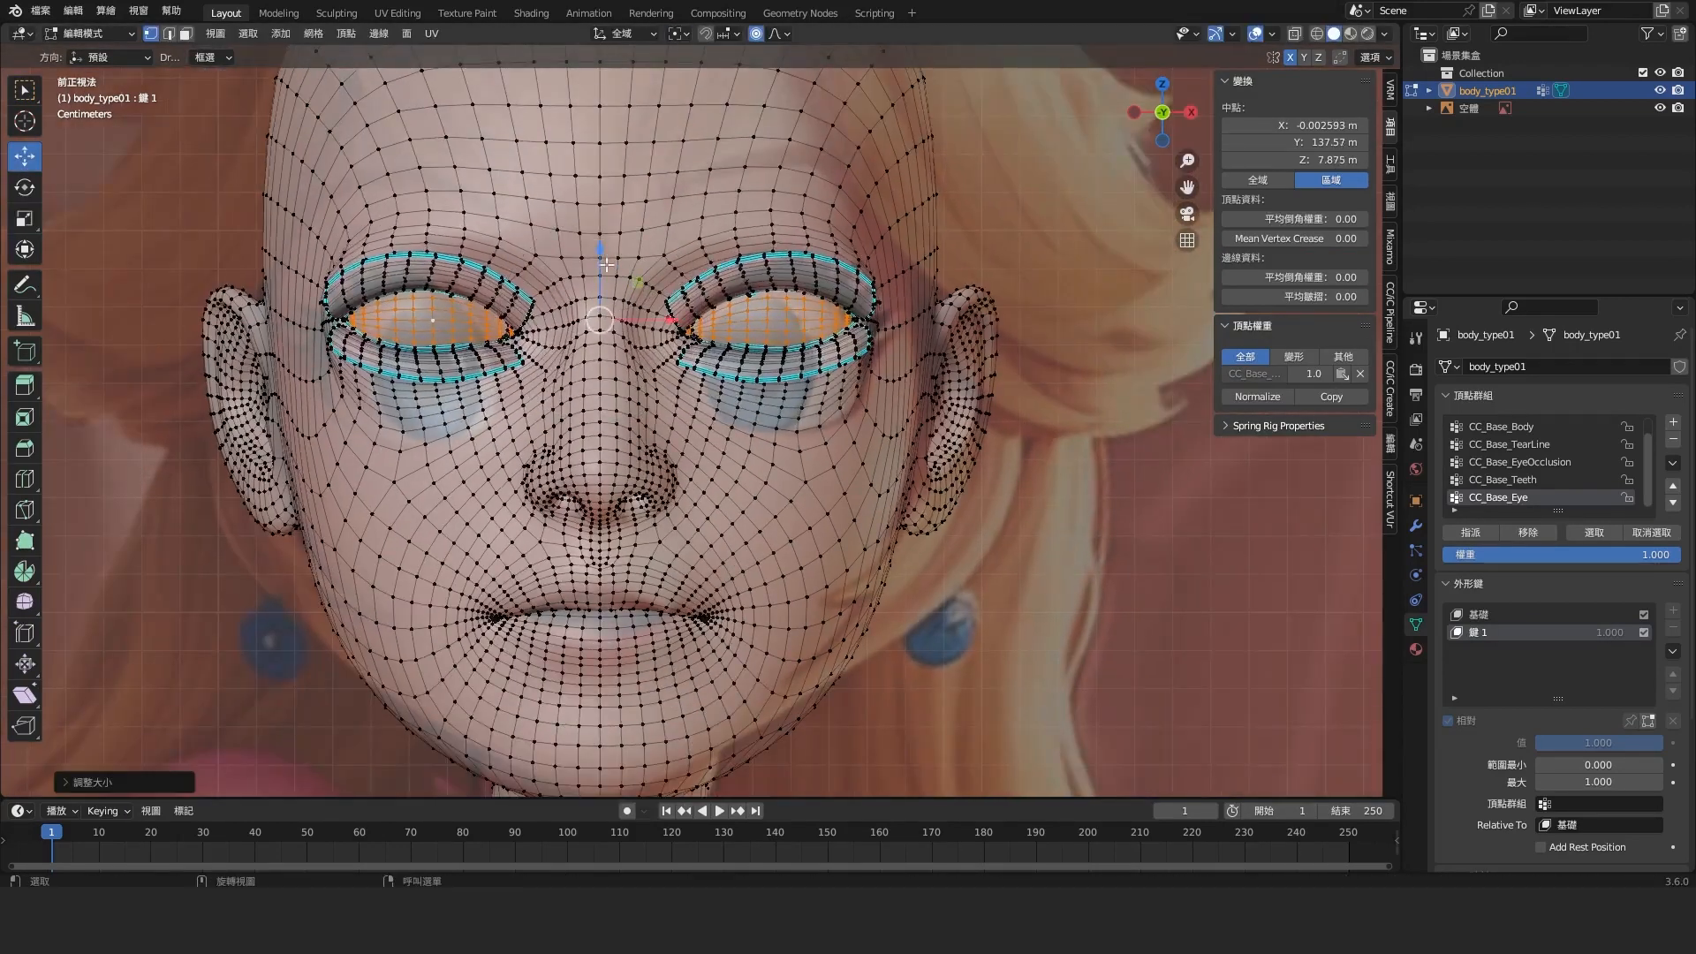
click(774, 355)
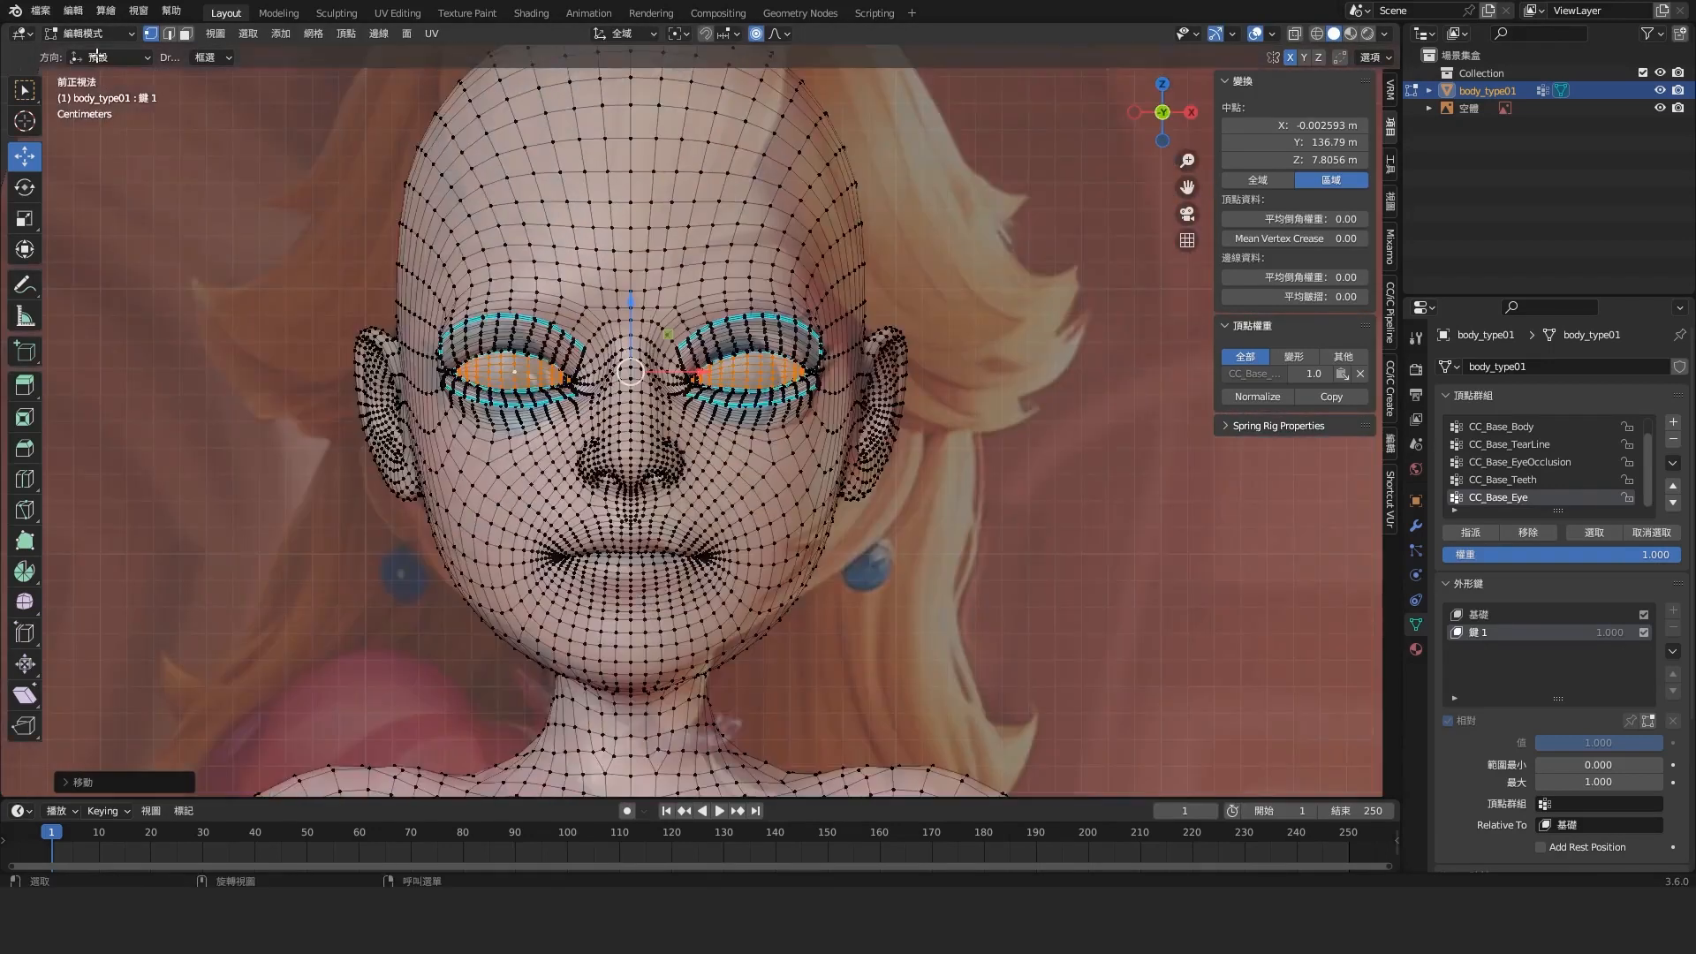
click(39, 10)
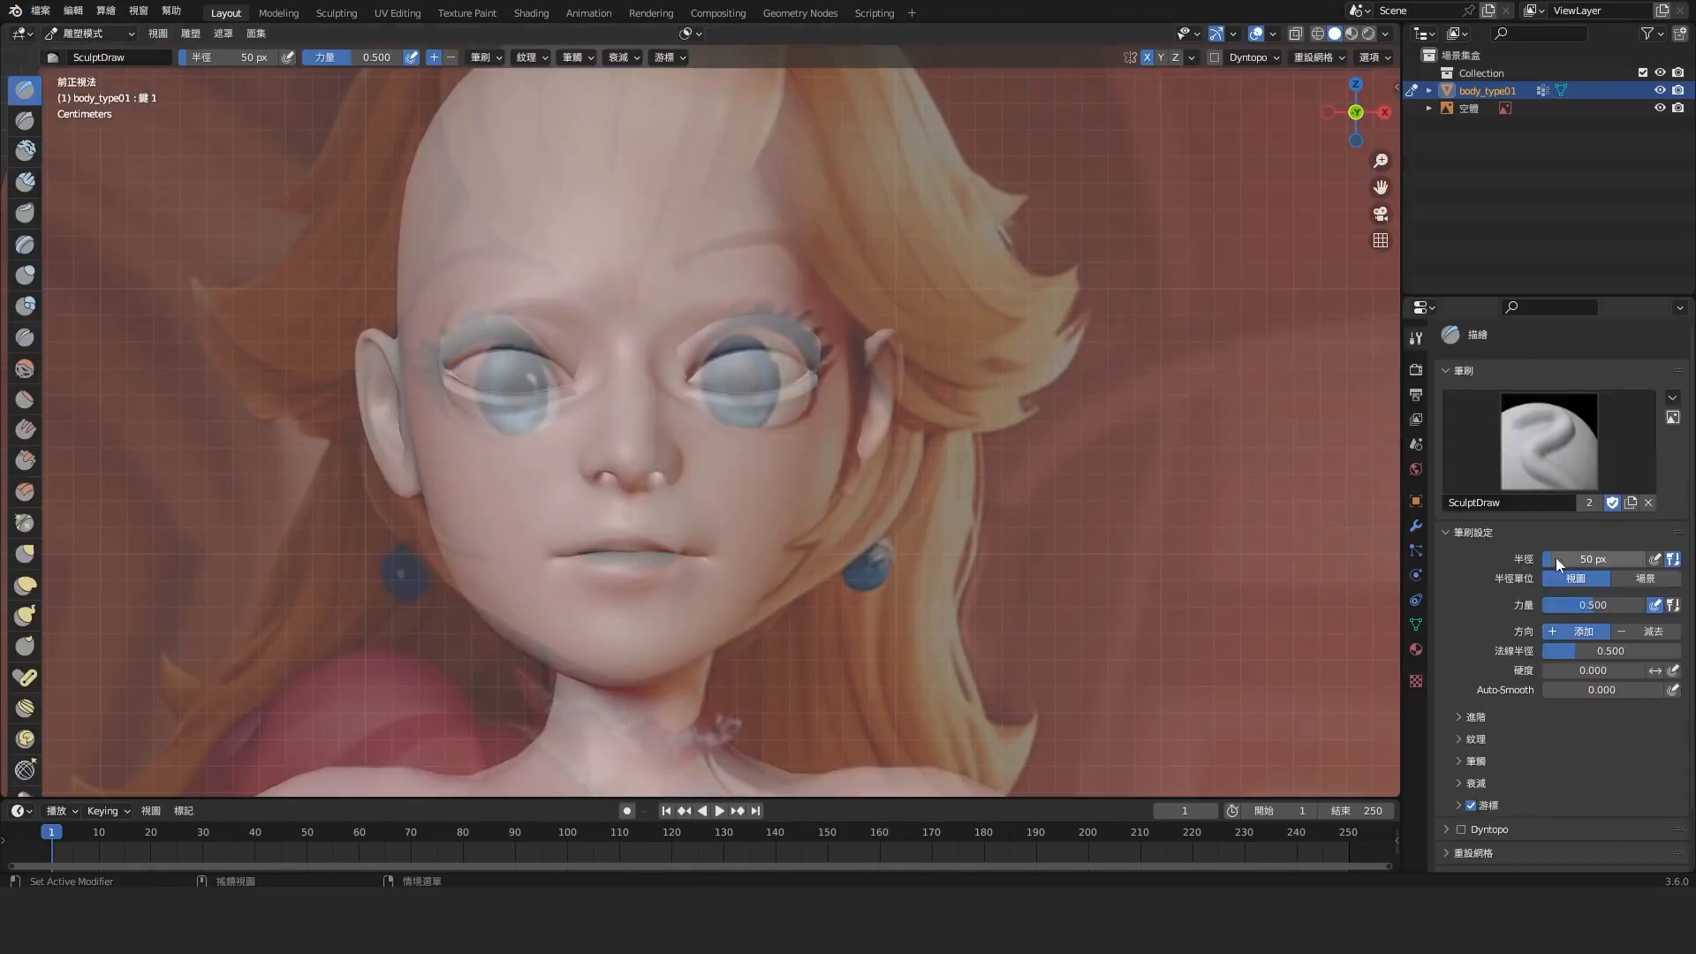
Reshape the mouth and lower face in Sculpt Mode with the Grab brush at 146 px radius and 0.400 strength
middle_drag(724, 442, 795, 530)
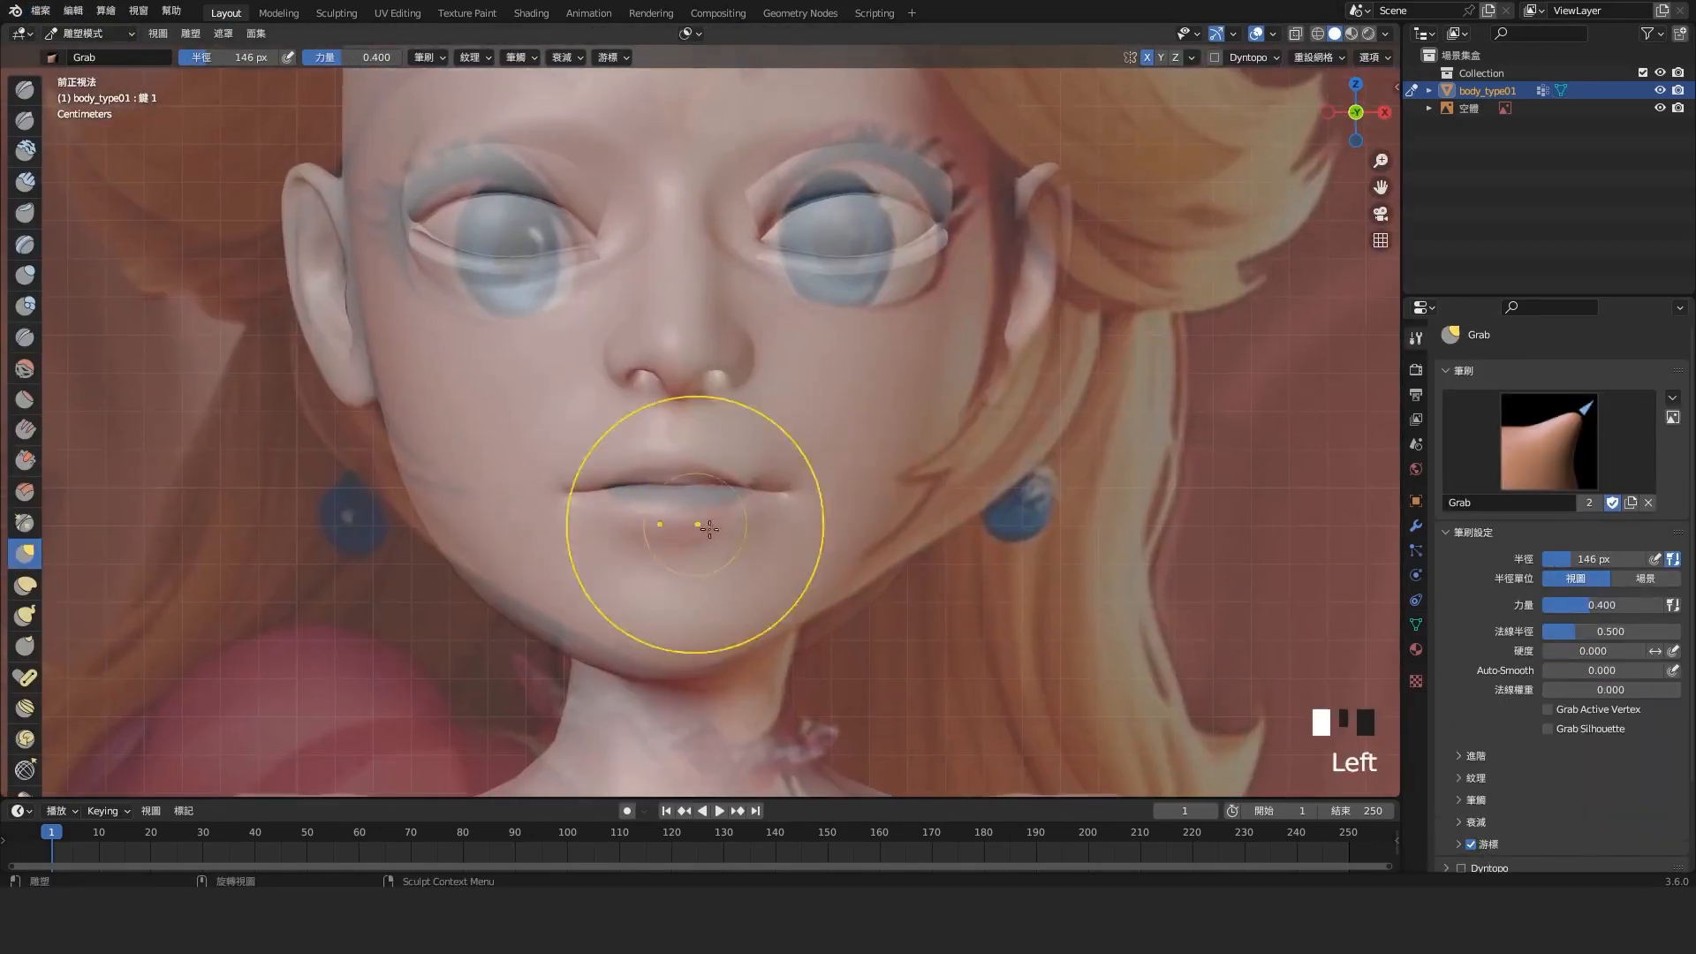
scroll(706, 356, up, 4)
drag(742, 357, 662, 322)
scroll(916, 518, down, 4)
scroll(787, 367, up, 1)
scroll(787, 367, down, 2)
Pull the eyelids open with the Grab brush so the eye openings follow the large eyes in the reference image
click(89, 33)
click(91, 80)
scroll(780, 268, down, 1)
scroll(780, 269, up, 3)
drag(894, 274, 914, 260)
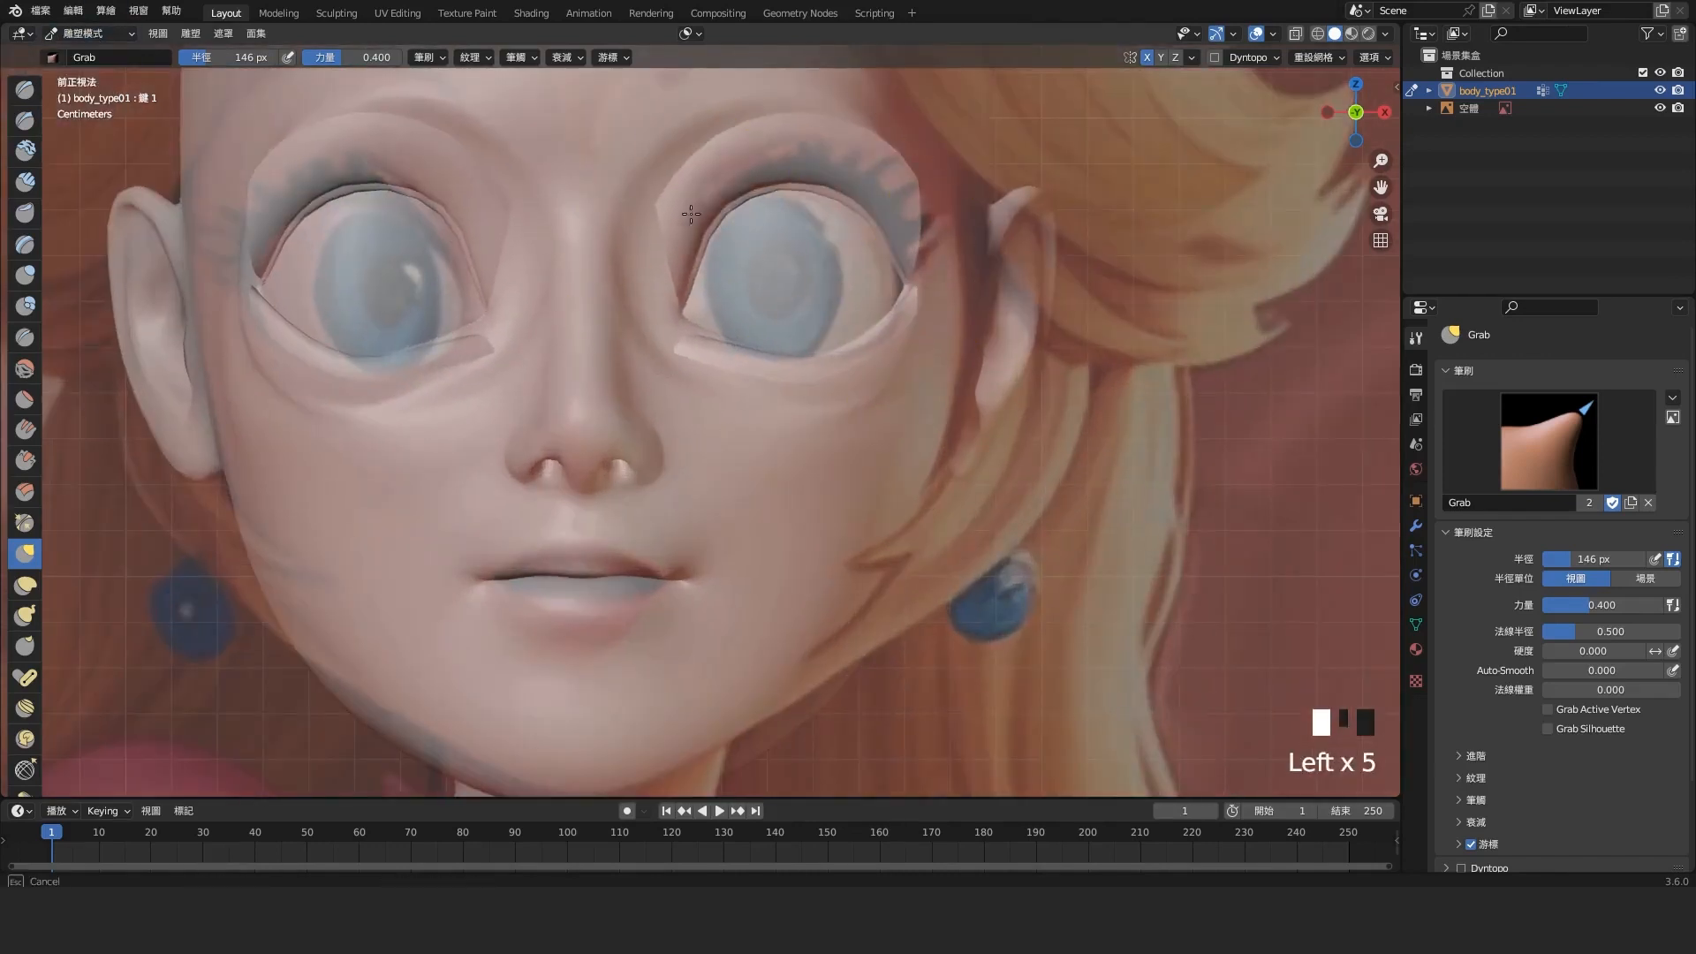
drag(795, 391, 792, 383)
shift+middle_drag(792, 382, 871, 341)
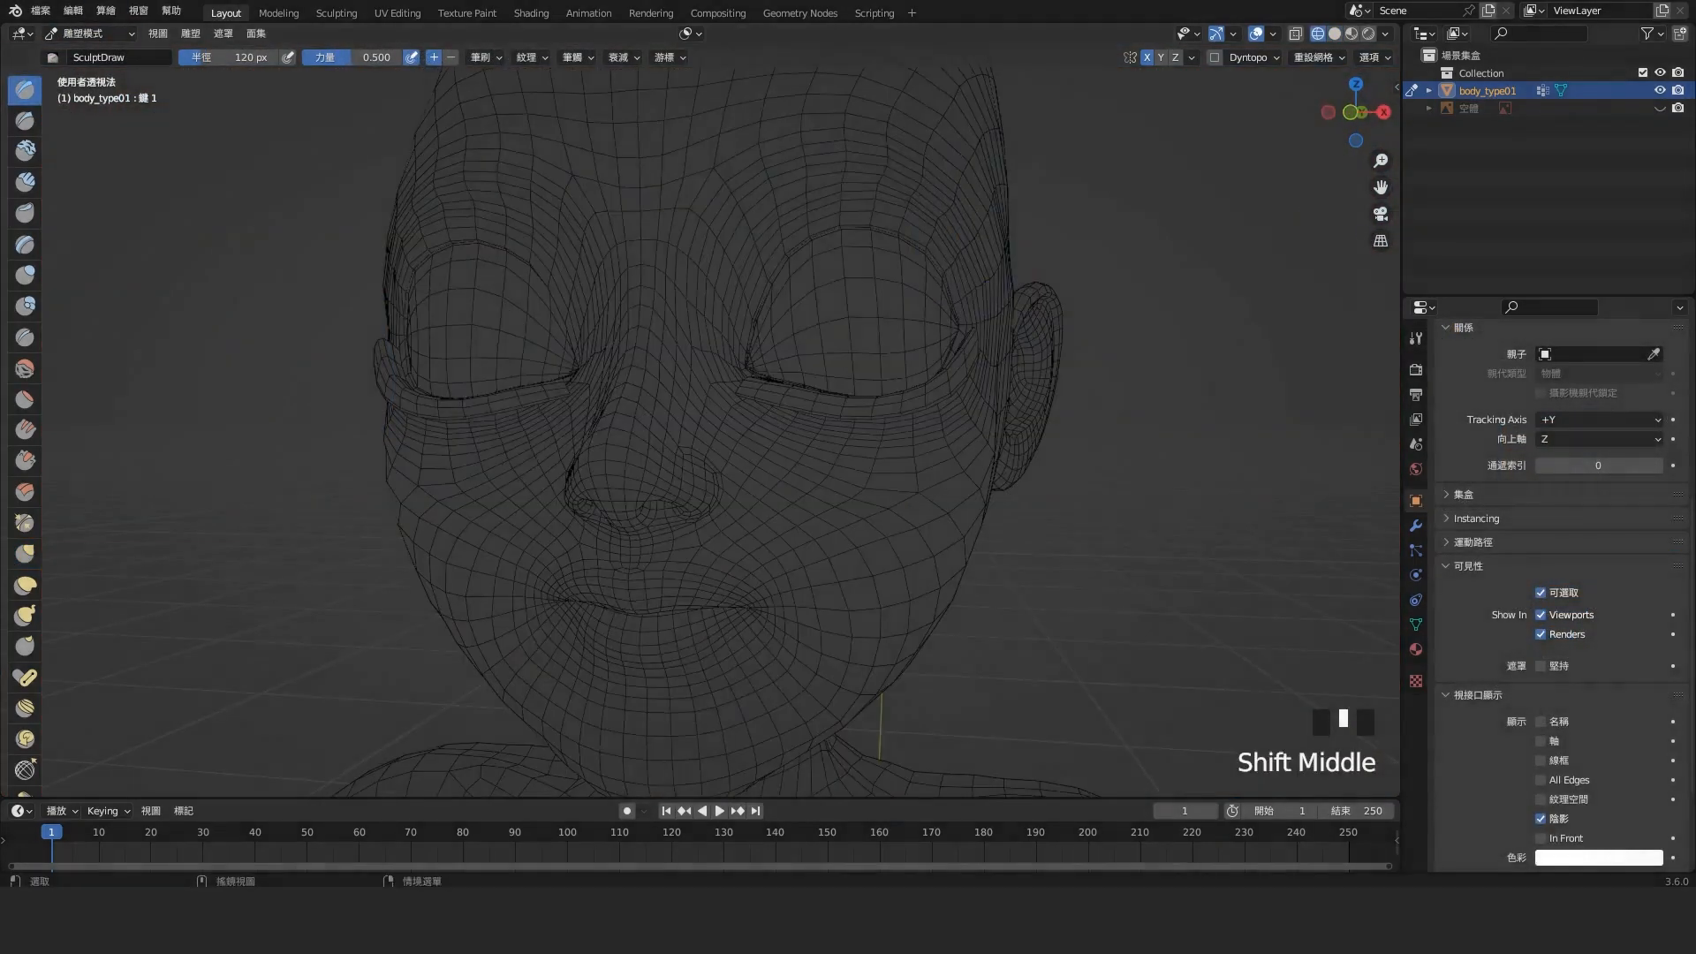
Fit the lips and mouth corners to the reference in wireframe with the Grab brush at 120 px radius and 0.400 strength
scroll(706, 442, up, 3)
click(24, 554)
scroll(604, 707, up, 1)
drag(781, 394, 772, 374)
shift+middle_drag(737, 654, 724, 442)
scroll(724, 461, up, 3)
scroll(725, 461, down, 2)
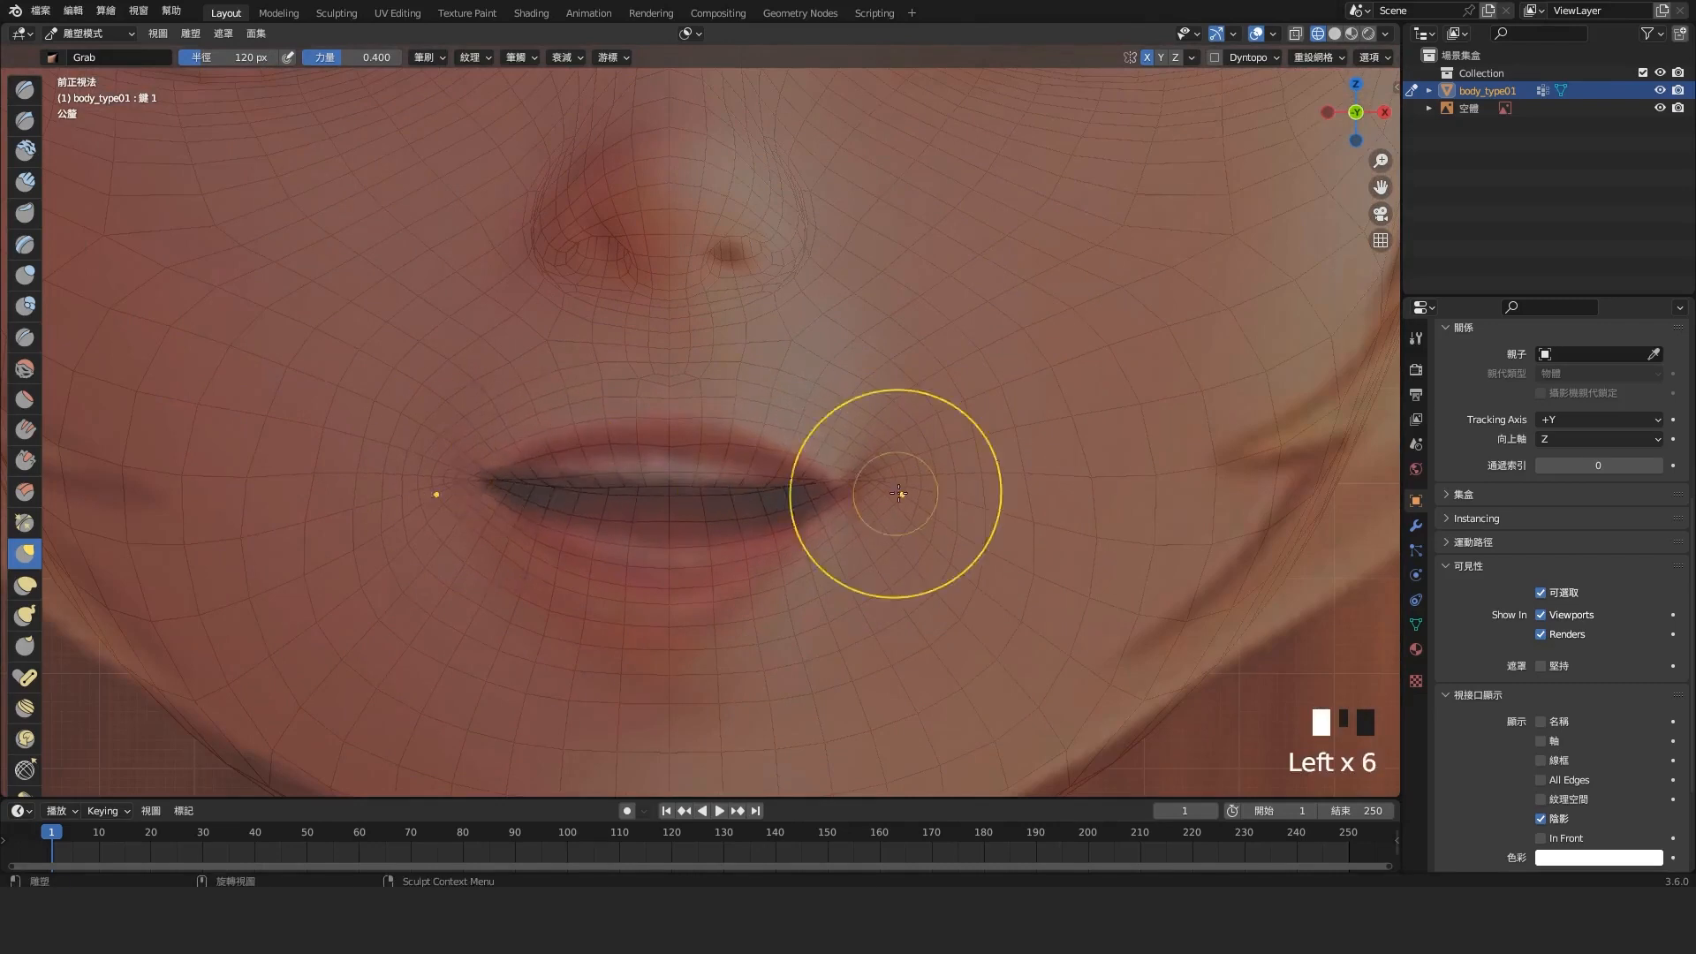
scroll(750, 583, down, 8)
scroll(769, 447, down, 2)
scroll(769, 447, up, 6)
Hide the reference image and refine the face shape with the Grab brush from angled and front views
shift+middle_drag(981, 203, 878, 330)
click(1659, 108)
middle_drag(645, 487, 742, 493)
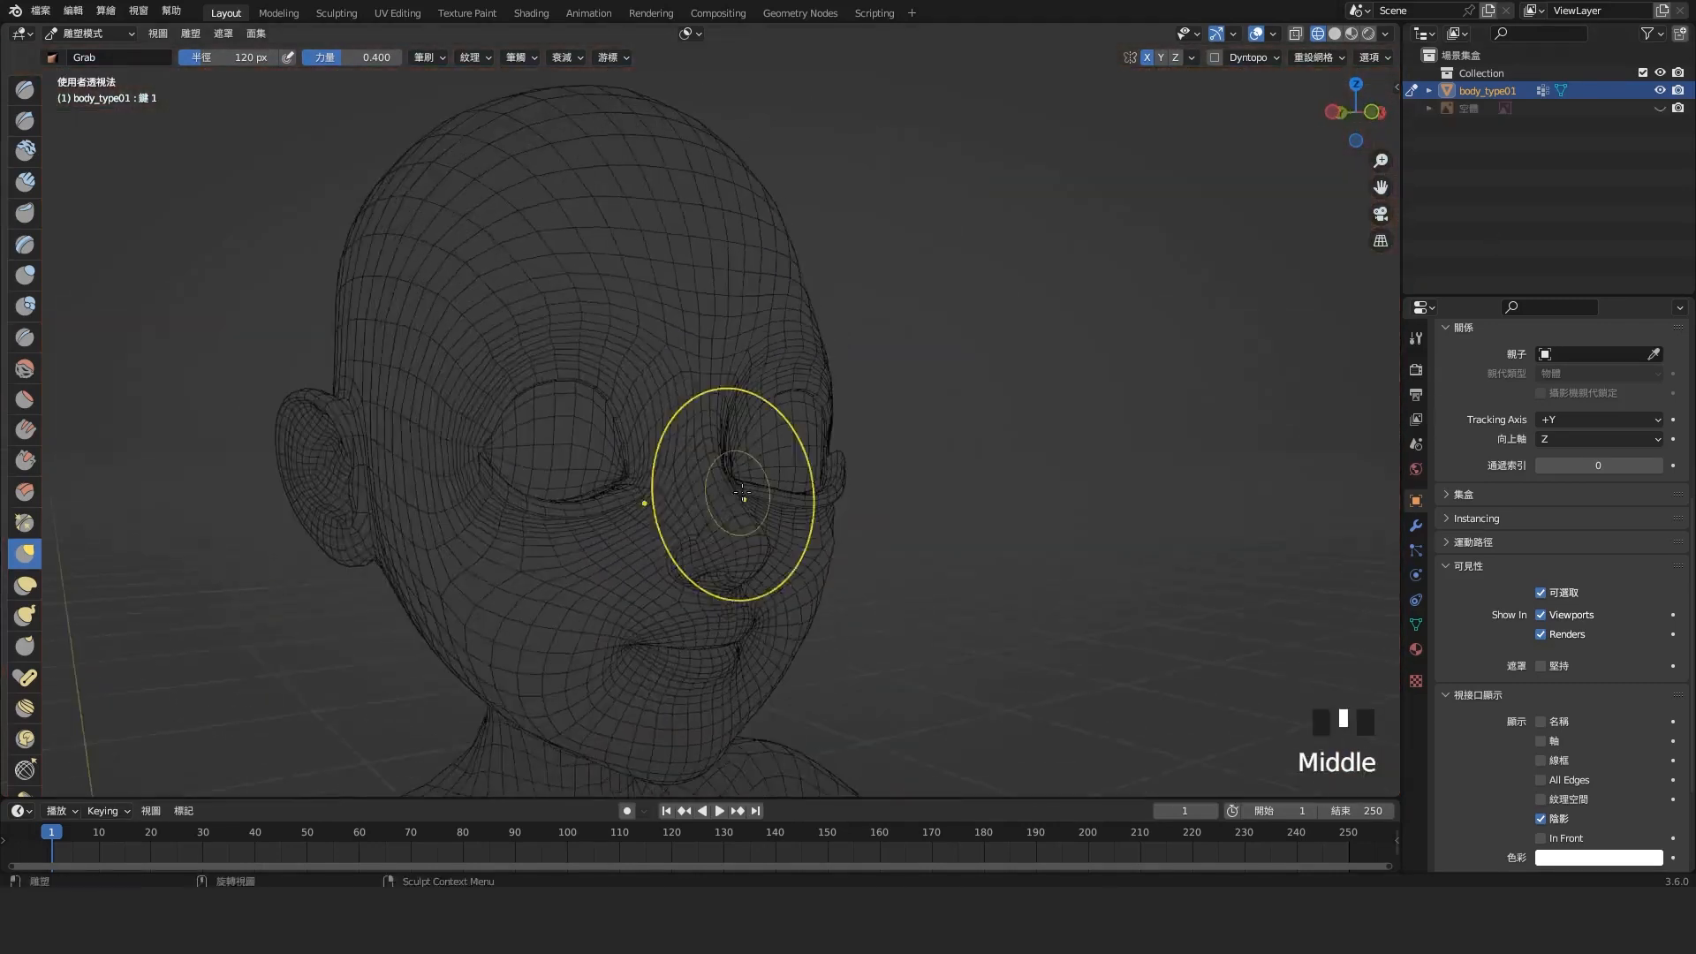
key(KP_1)
scroll(784, 398, down, 8)
shift+middle_drag(784, 397, 777, 203)
middle_drag(777, 397, 772, 353)
Adjust the body's volume from several sides with the Inflate/Deflate brush at 120 px radius and 0.500 strength
click(24, 275)
drag(761, 495, 767, 525)
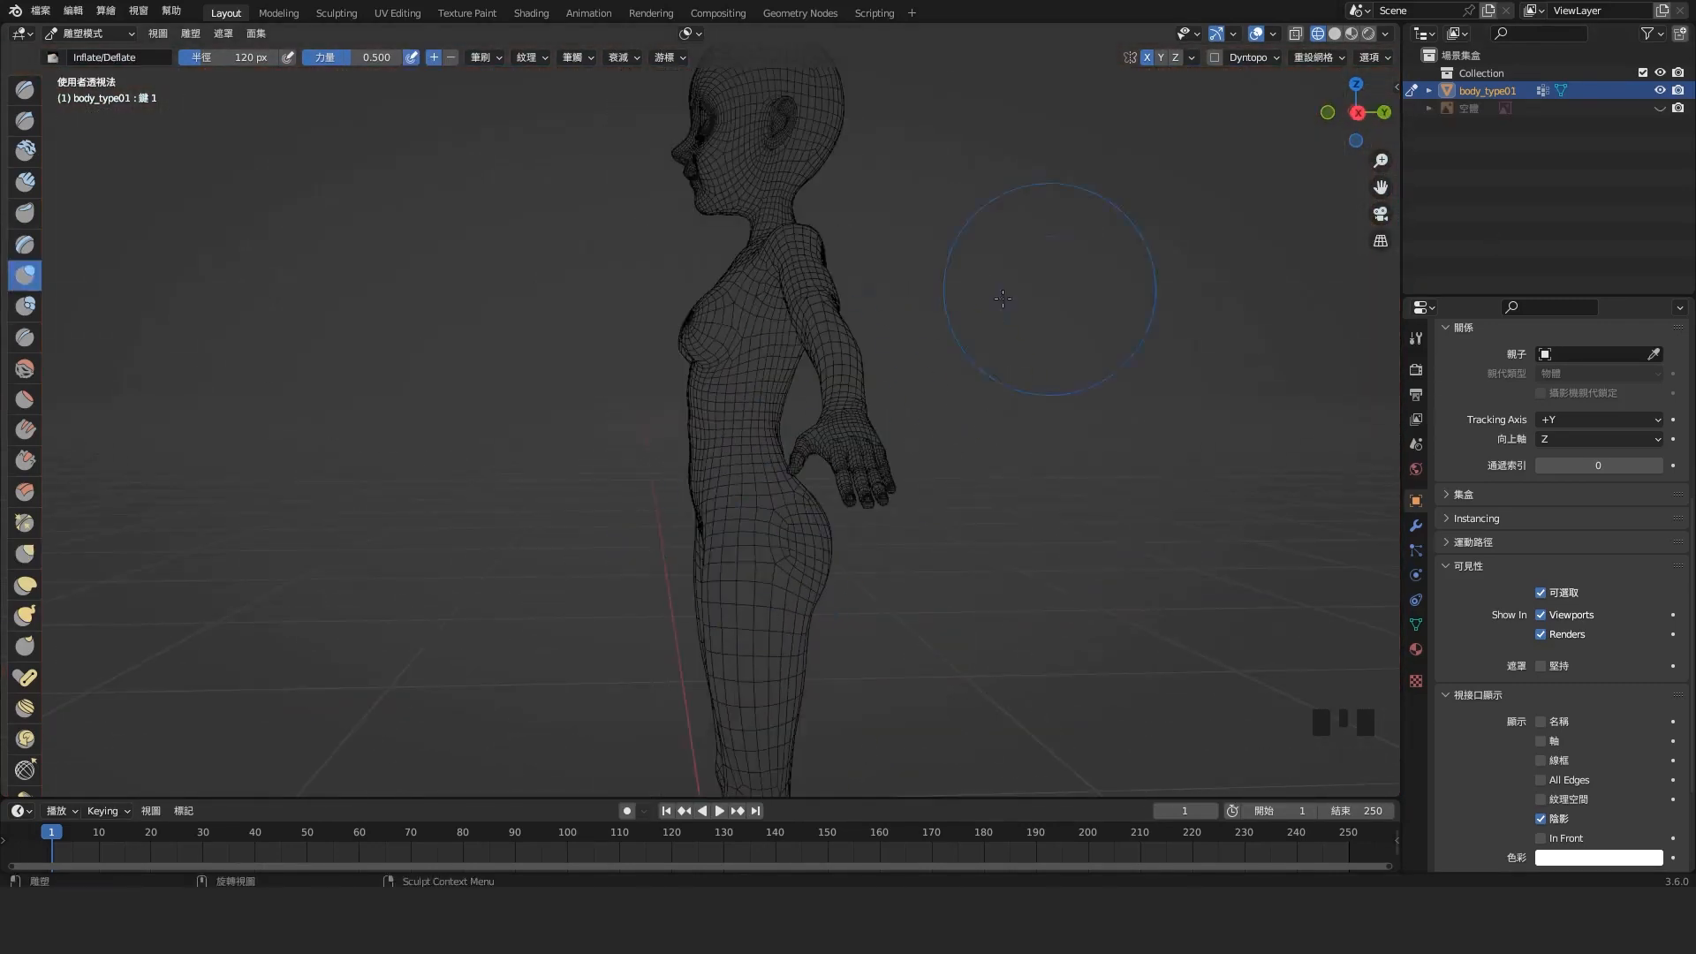
middle_drag(1003, 299, 870, 305)
middle_drag(751, 442, 1016, 442)
shift+middle_drag(839, 441, 778, 371)
scroll(830, 442, down, 3)
drag(795, 442, 837, 500)
shift+middle_drag(839, 354, 839, 512)
scroll(839, 442, up, 6)
mouse_move(914, 260)
mouse_down()
mouse_move(926, 275)
mouse_move(1040, 272)
mouse_up()
scroll(594, 382, up, 2)
mouse_move(1040, 283)
middle_down()
mouse_move(636, 379)
mouse_move(1018, 405)
middle_up()
scroll(595, 382, down, 2)
scroll(981, 432, down, 3)
mouse_move(936, 442)
middle_down()
mouse_move(970, 461)
mouse_move(927, 442)
middle_up()
shift+middle_drag(750, 309, 777, 441)
scroll(751, 397, up, 6)
Reshape the neck and shoulders in the front and right side views with the Grab brush at 120 px radius
click(24, 553)
key(KP_1)
drag(786, 289, 797, 302)
scroll(850, 328, down, 3)
key(KP_3)
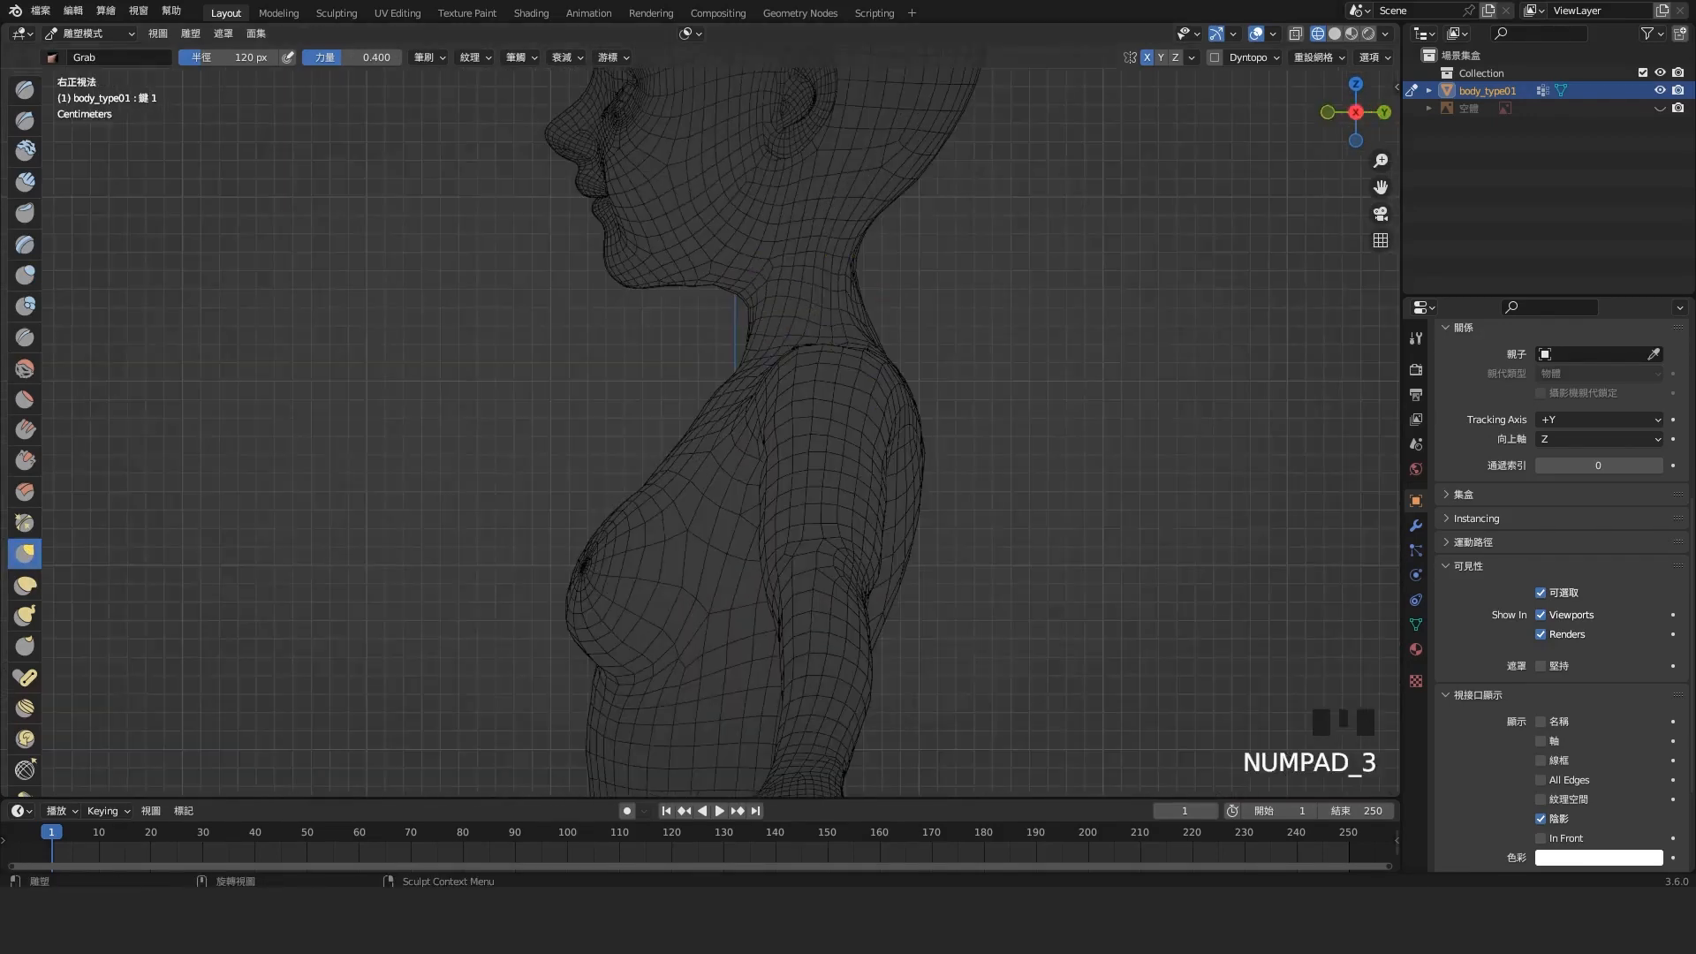
scroll(848, 327, up, 2)
drag(923, 177, 934, 168)
shift+middle_drag(918, 203, 799, 316)
drag(791, 322, 802, 321)
Smooth the neck and shoulder area and carve the base of the neck with the Crease brush
middle_drag(883, 354, 672, 371)
shift+drag(707, 341, 713, 288)
middle_drag(713, 288, 963, 300)
shift+drag(751, 327, 768, 353)
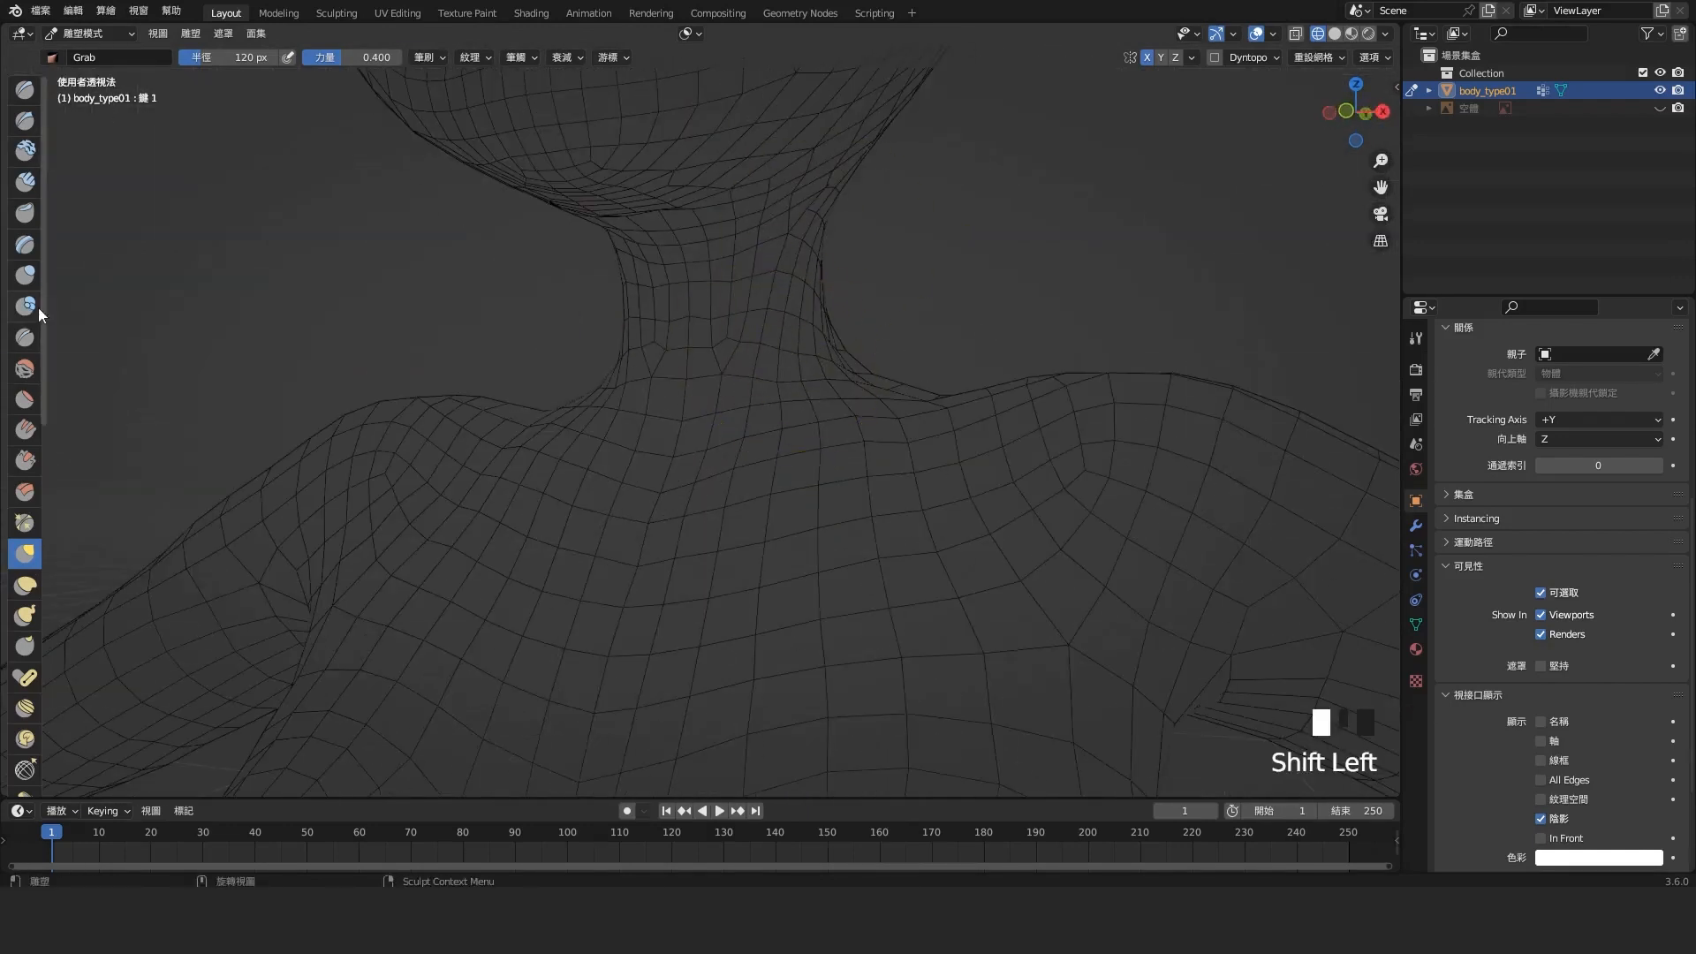
click(24, 337)
middle_drag(671, 380, 618, 388)
Return to Object Mode and export the sculpted body as a morph target named body_type01_Modify.obj in the CC_Expoint folder
scroll(618, 389, down, 6)
click(95, 34)
click(83, 53)
shift+middle_drag(954, 548, 954, 415)
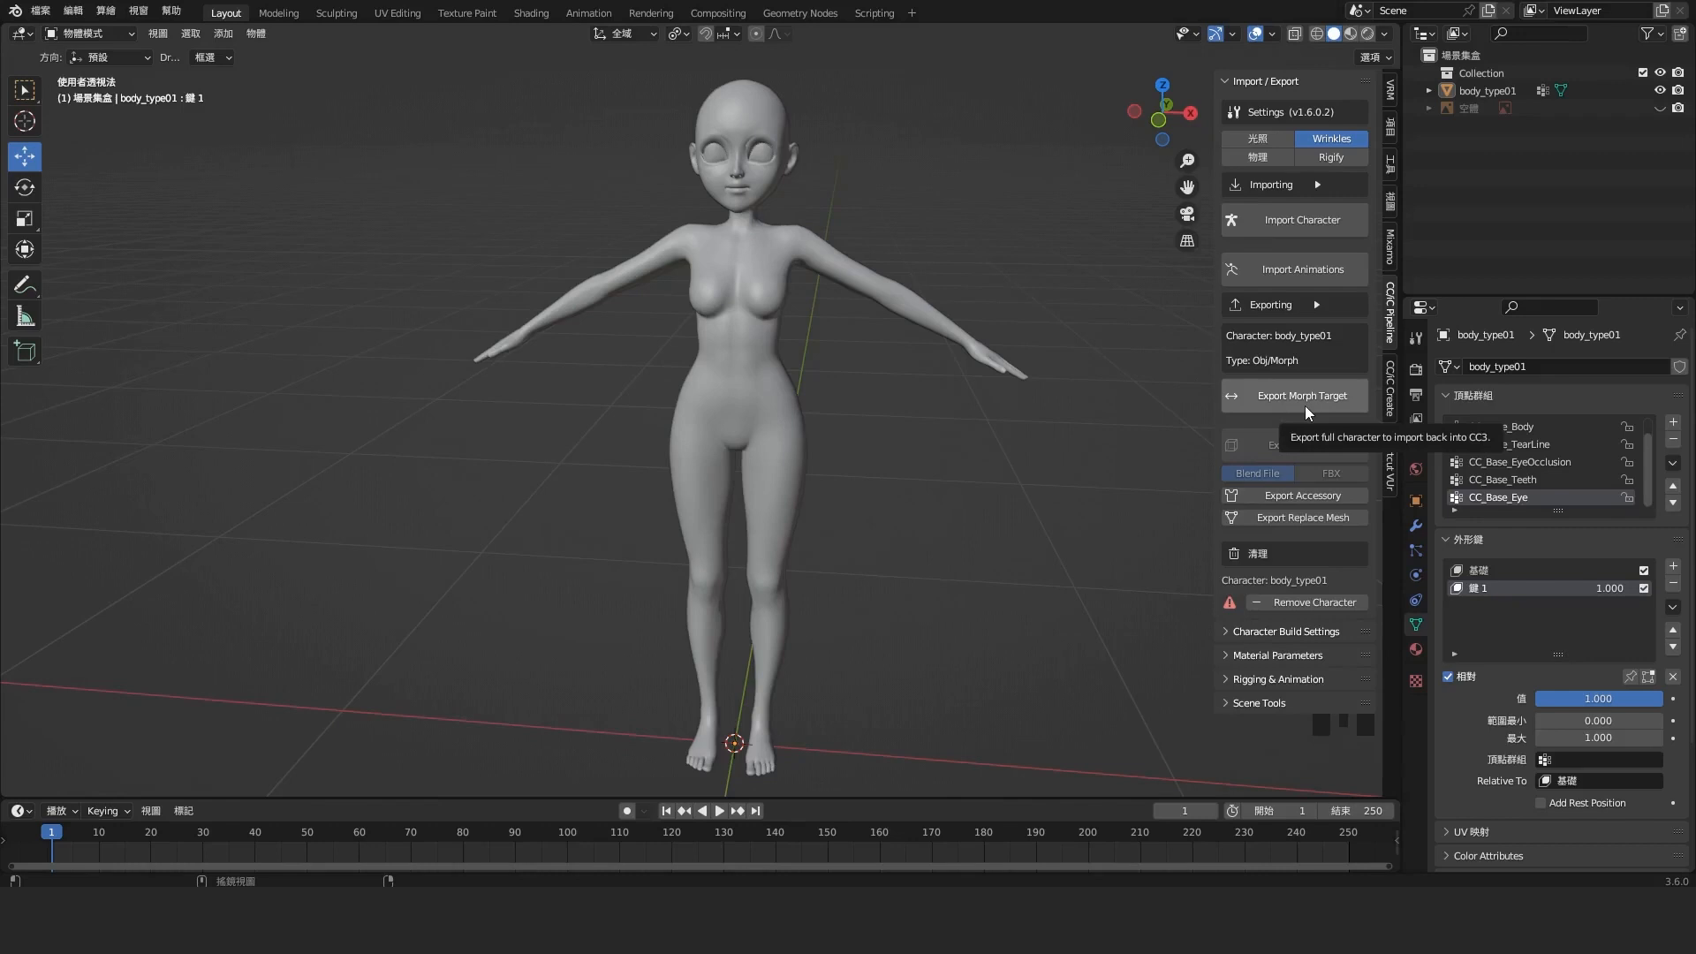
click(1306, 402)
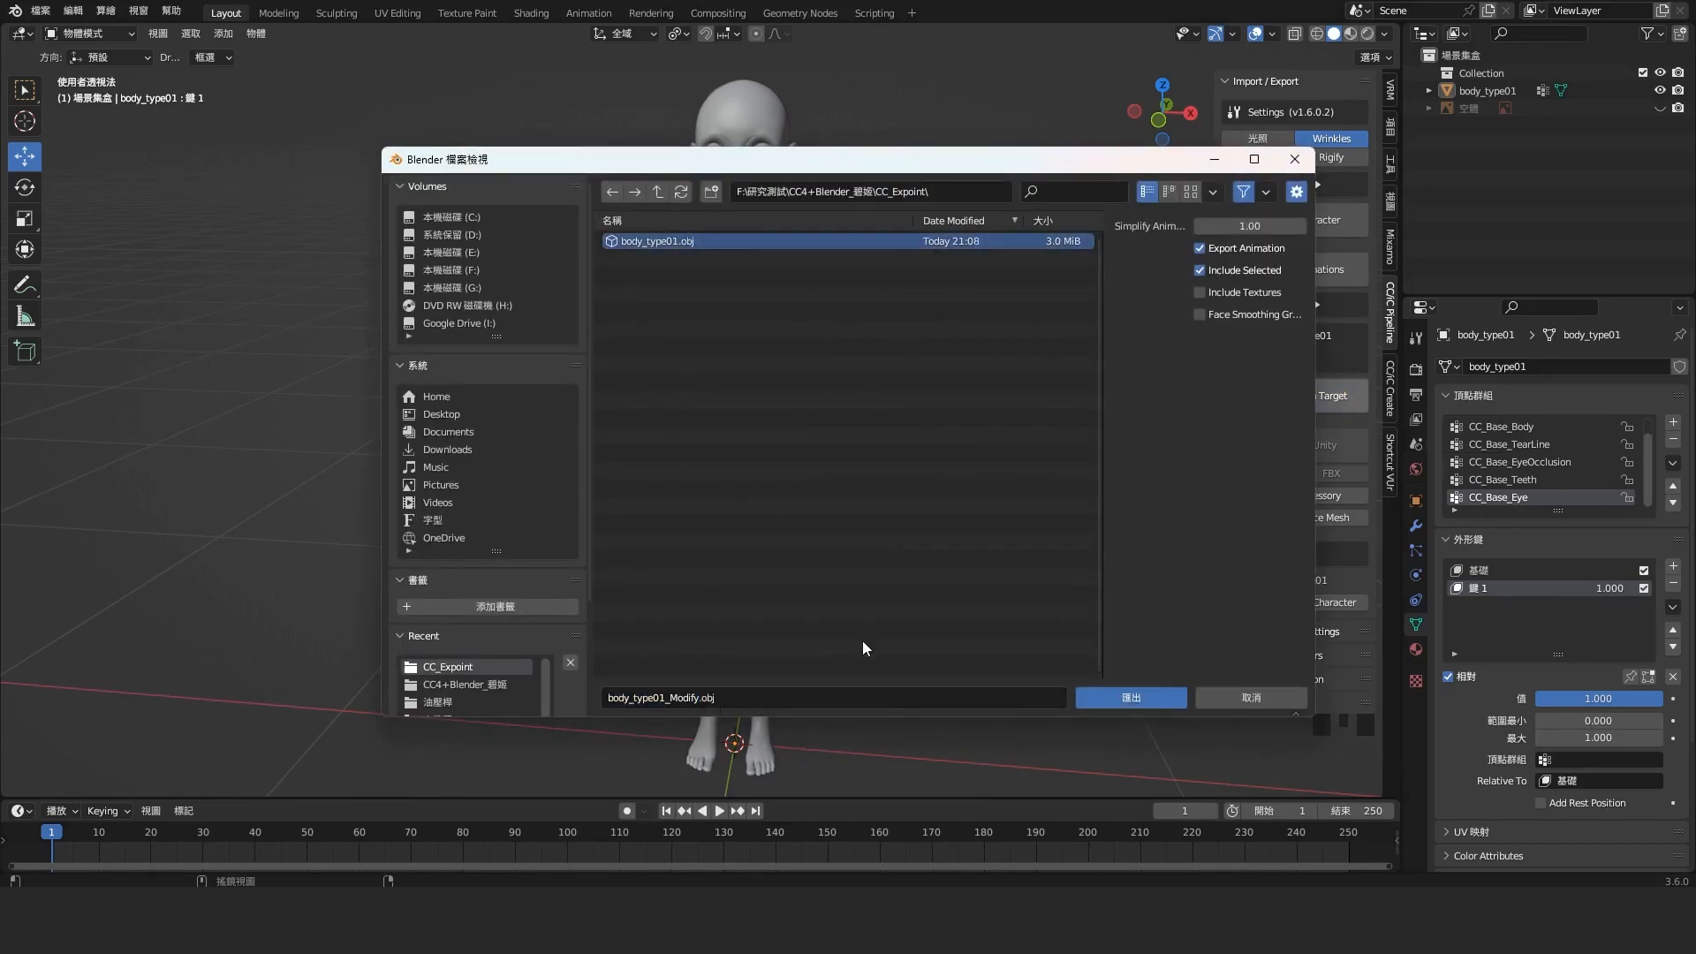
click(1094, 700)
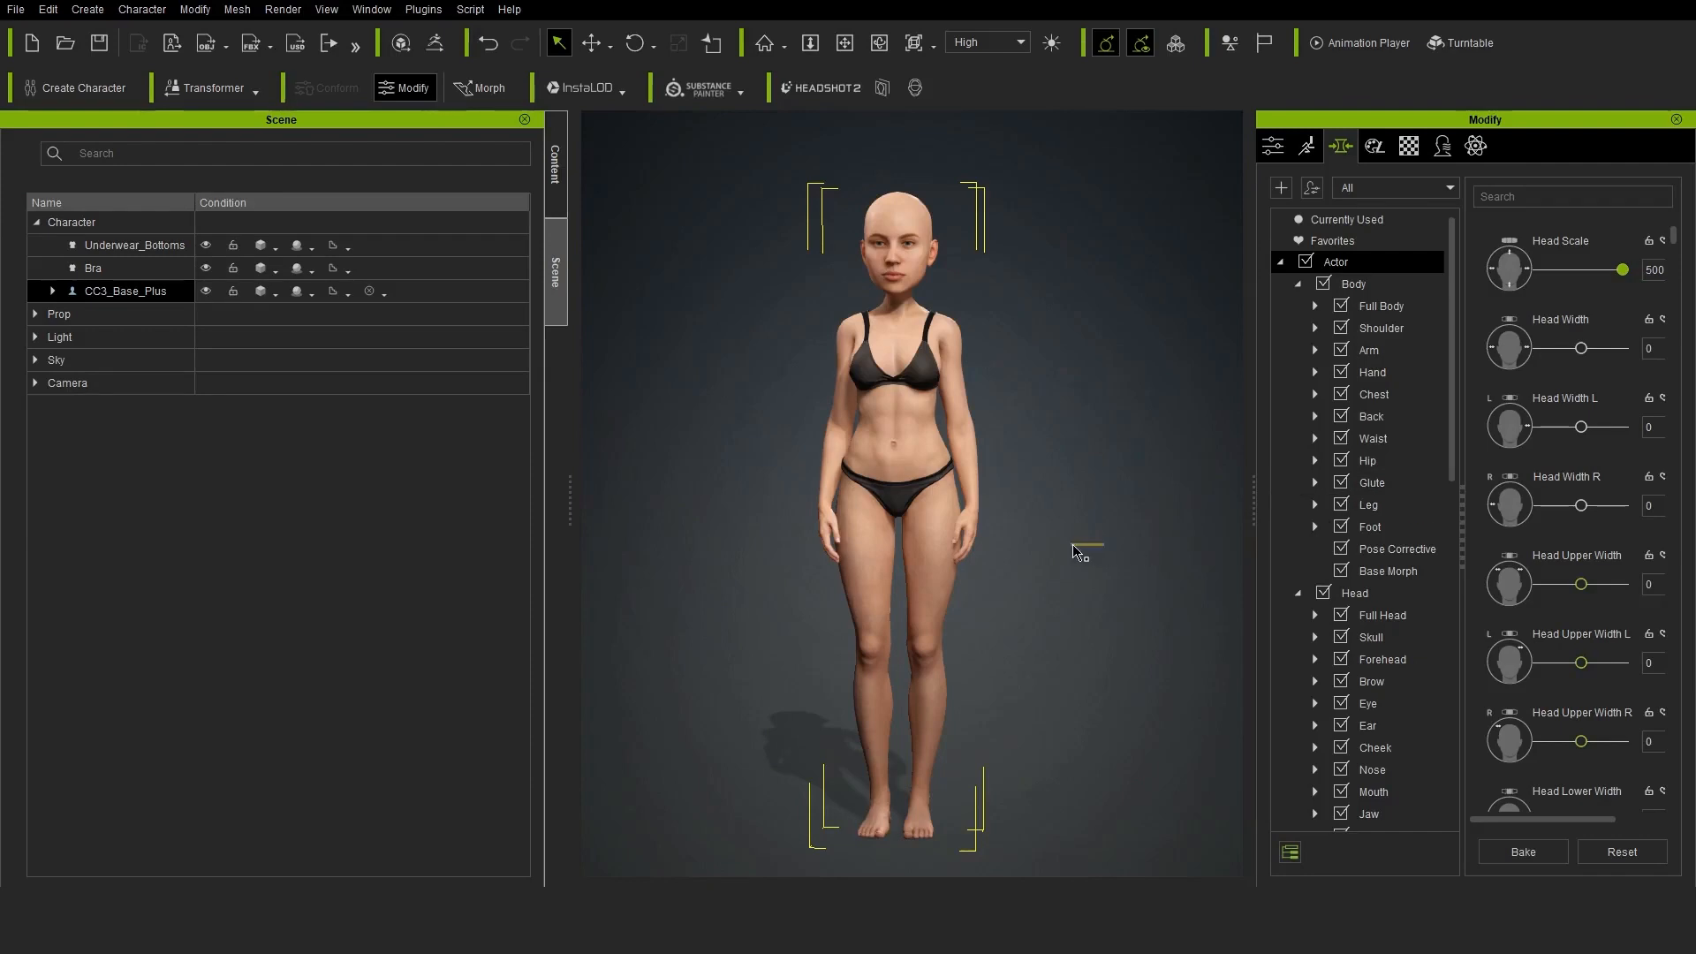
Switch back to Character Creator and reset all morph sliders of the character
click(1619, 853)
right_drag(1092, 656, 1000, 638)
Start a new morph slider in the Morph Slider Editor with body_type01_Modify.obj as the target morph file
click(86, 10)
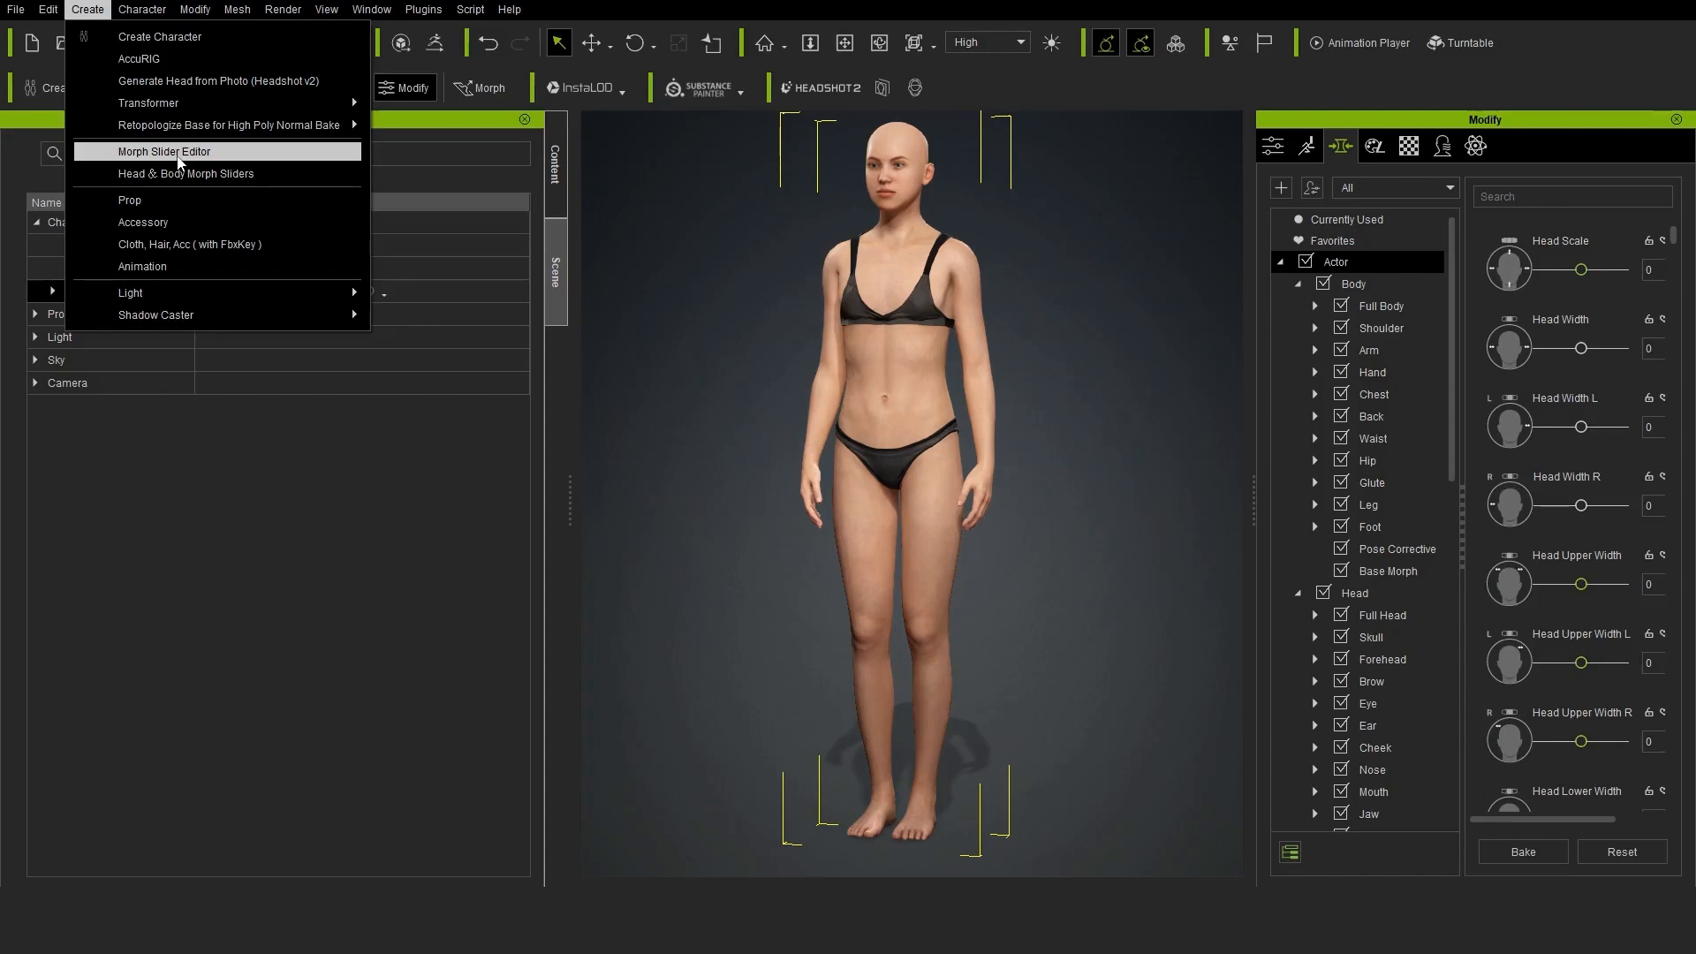
click(164, 152)
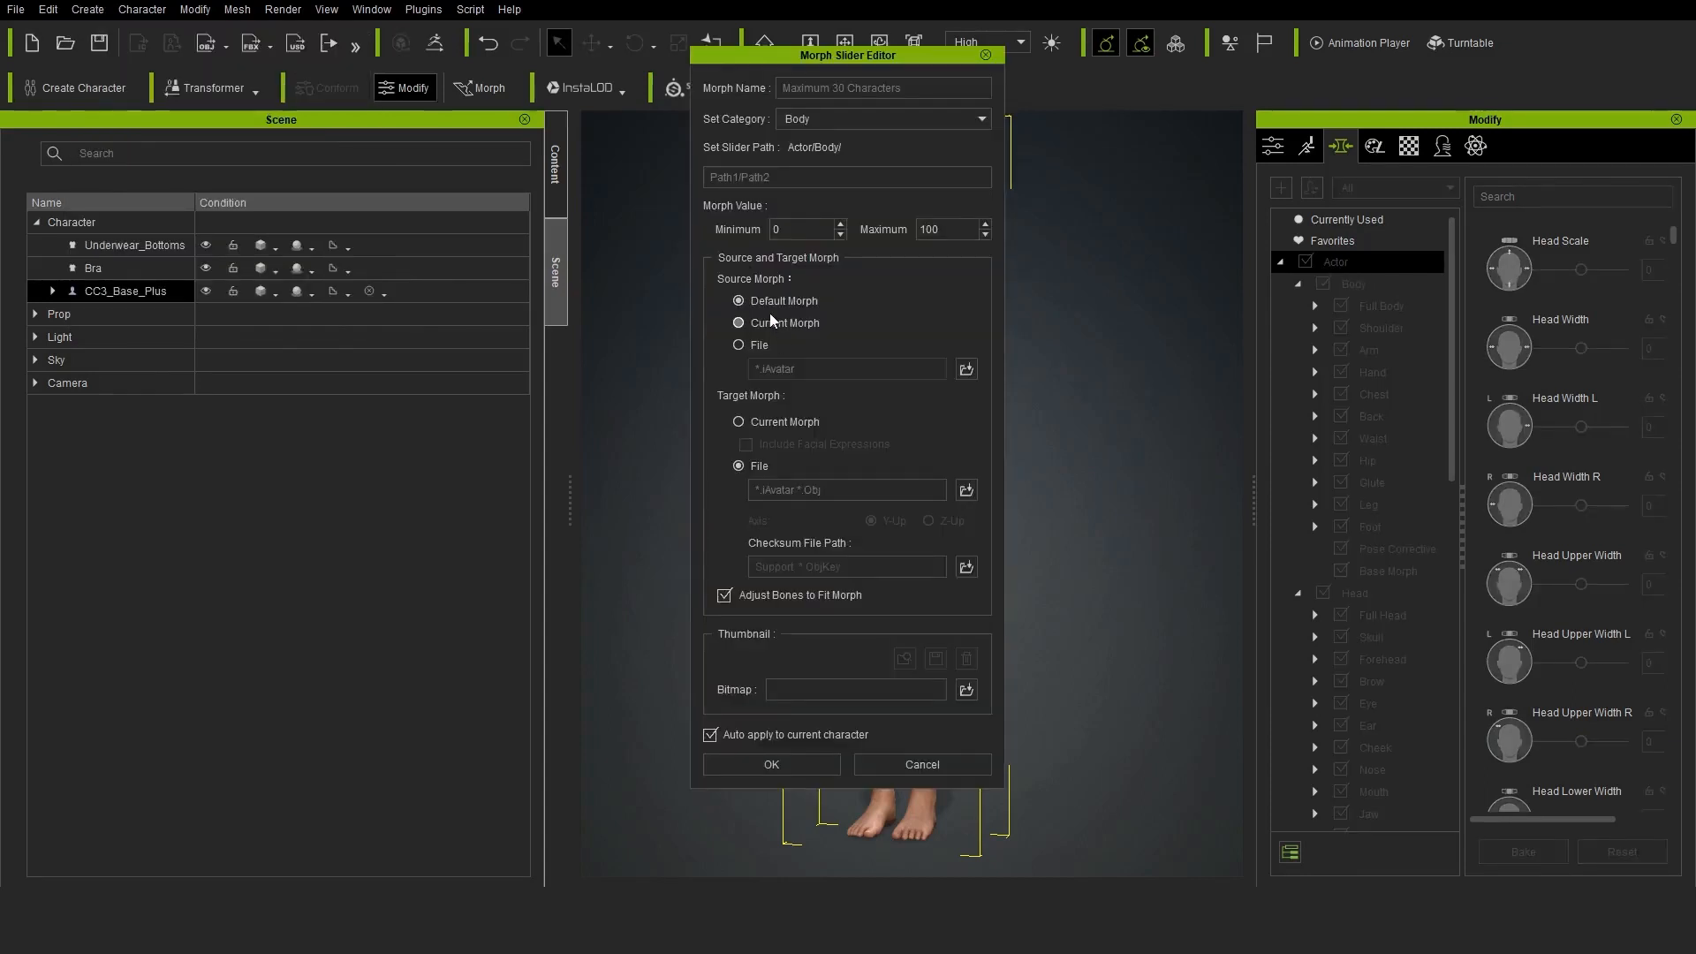
click(966, 490)
click(936, 216)
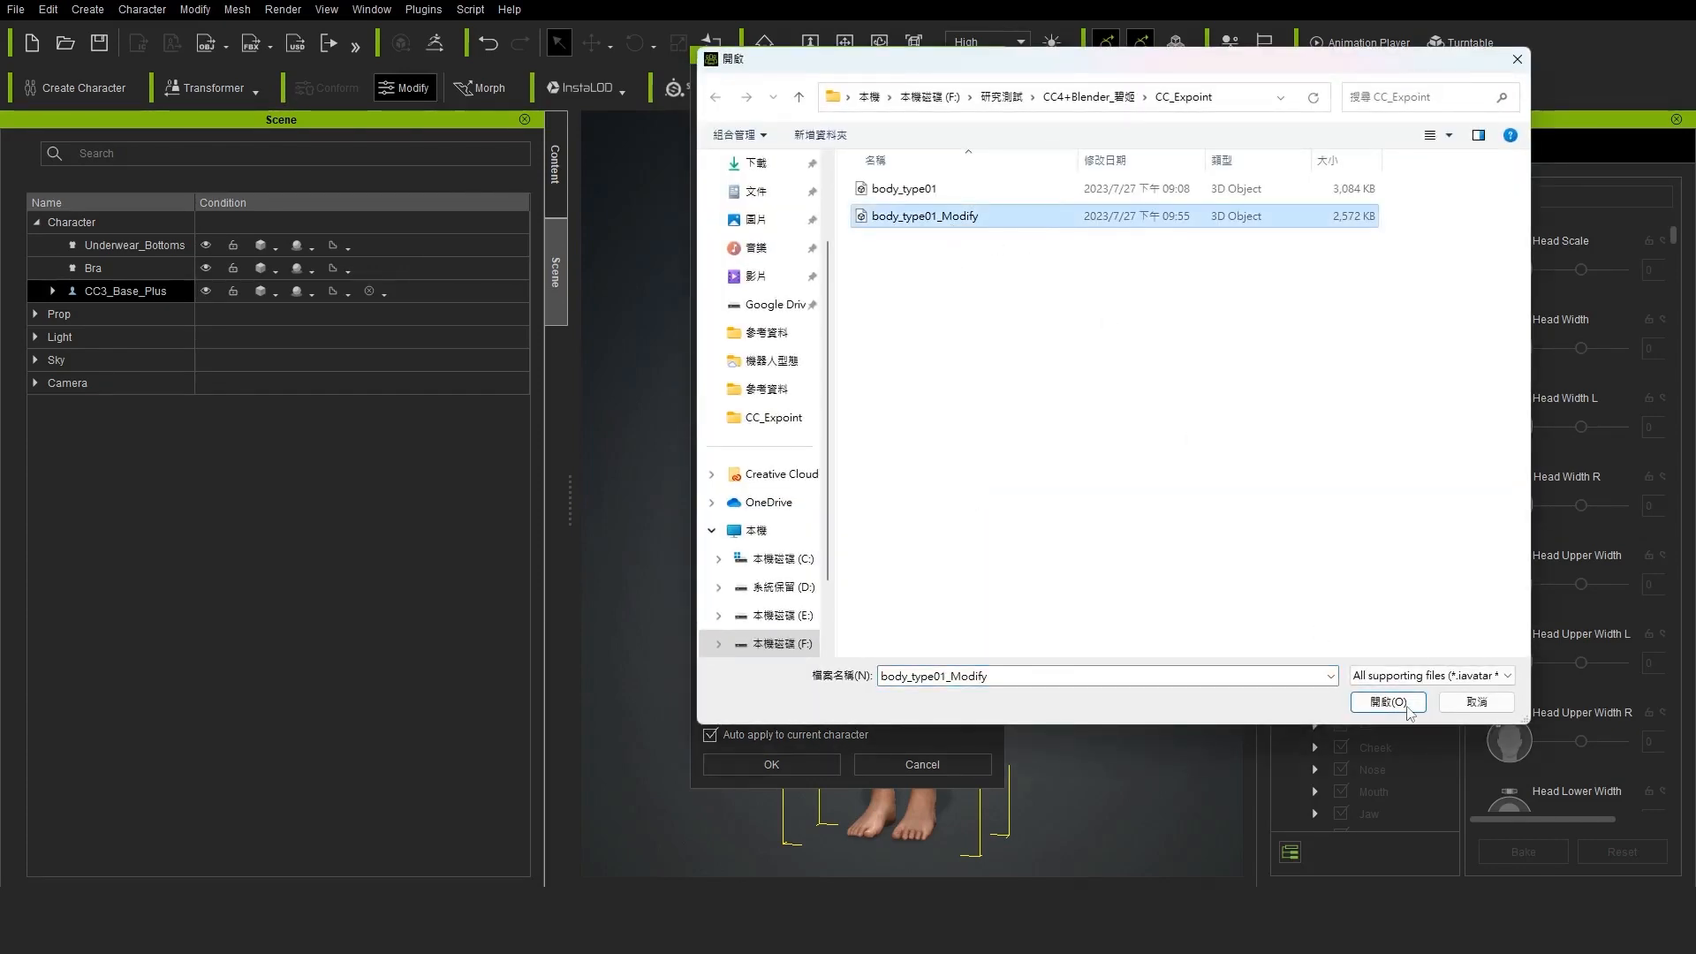
click(1387, 702)
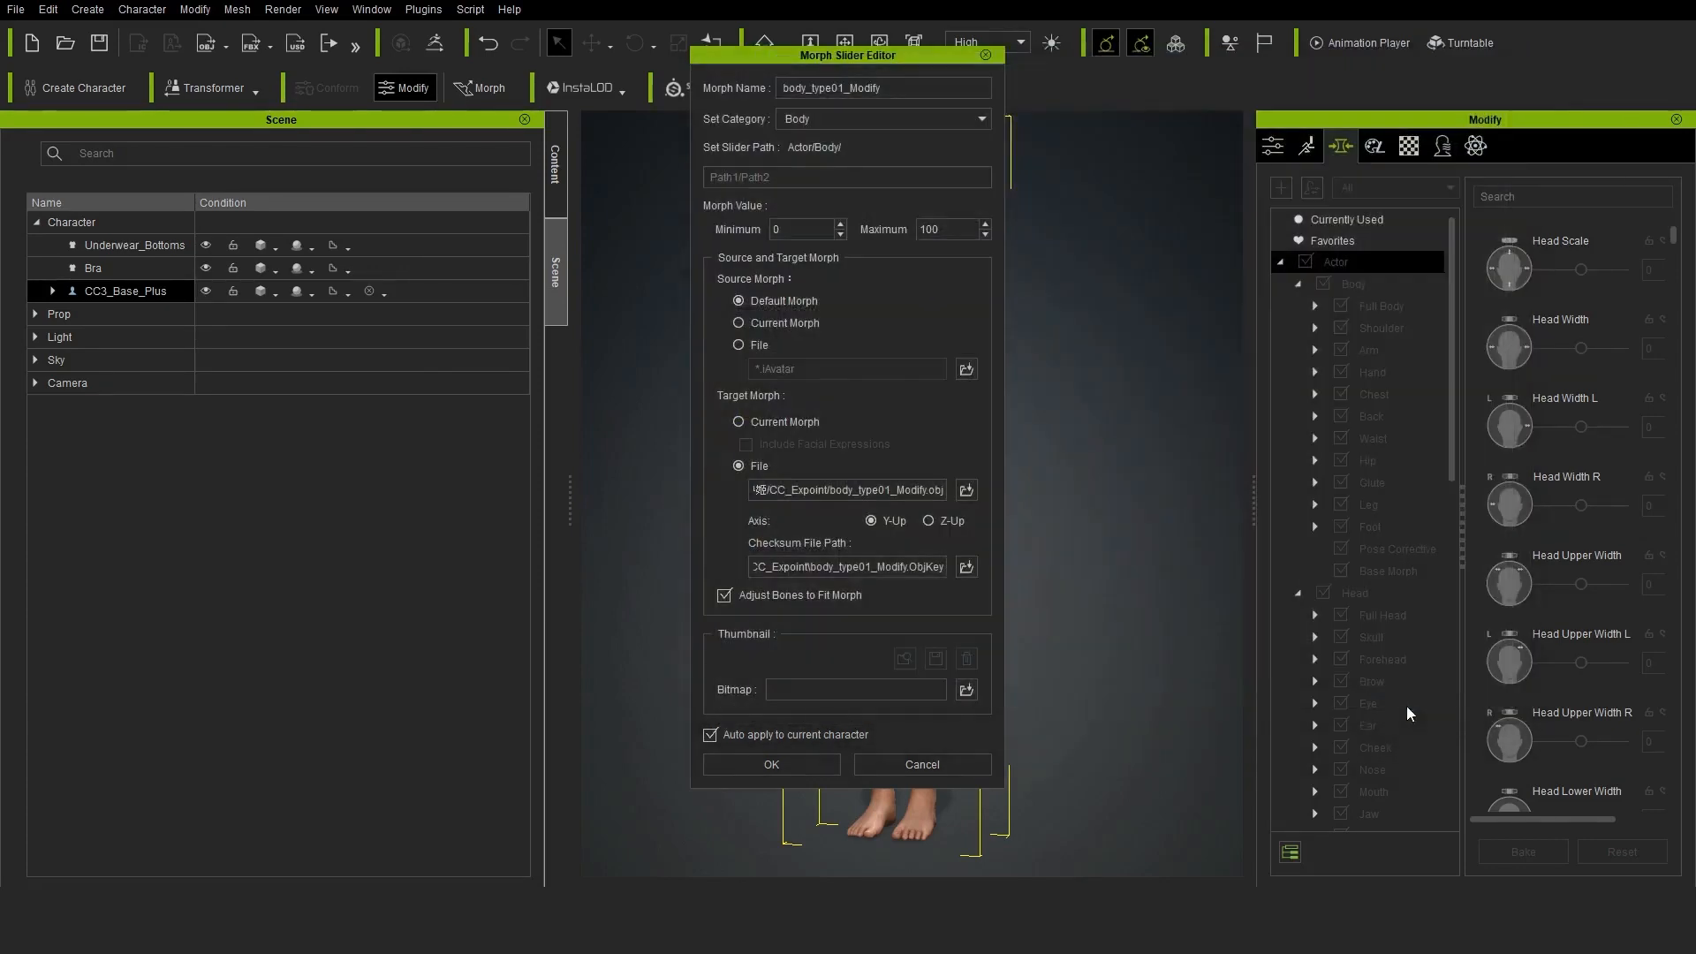
Create the body_type01_Modify slider in the Body category, applying it to the current character, and check the face and body
click(784, 772)
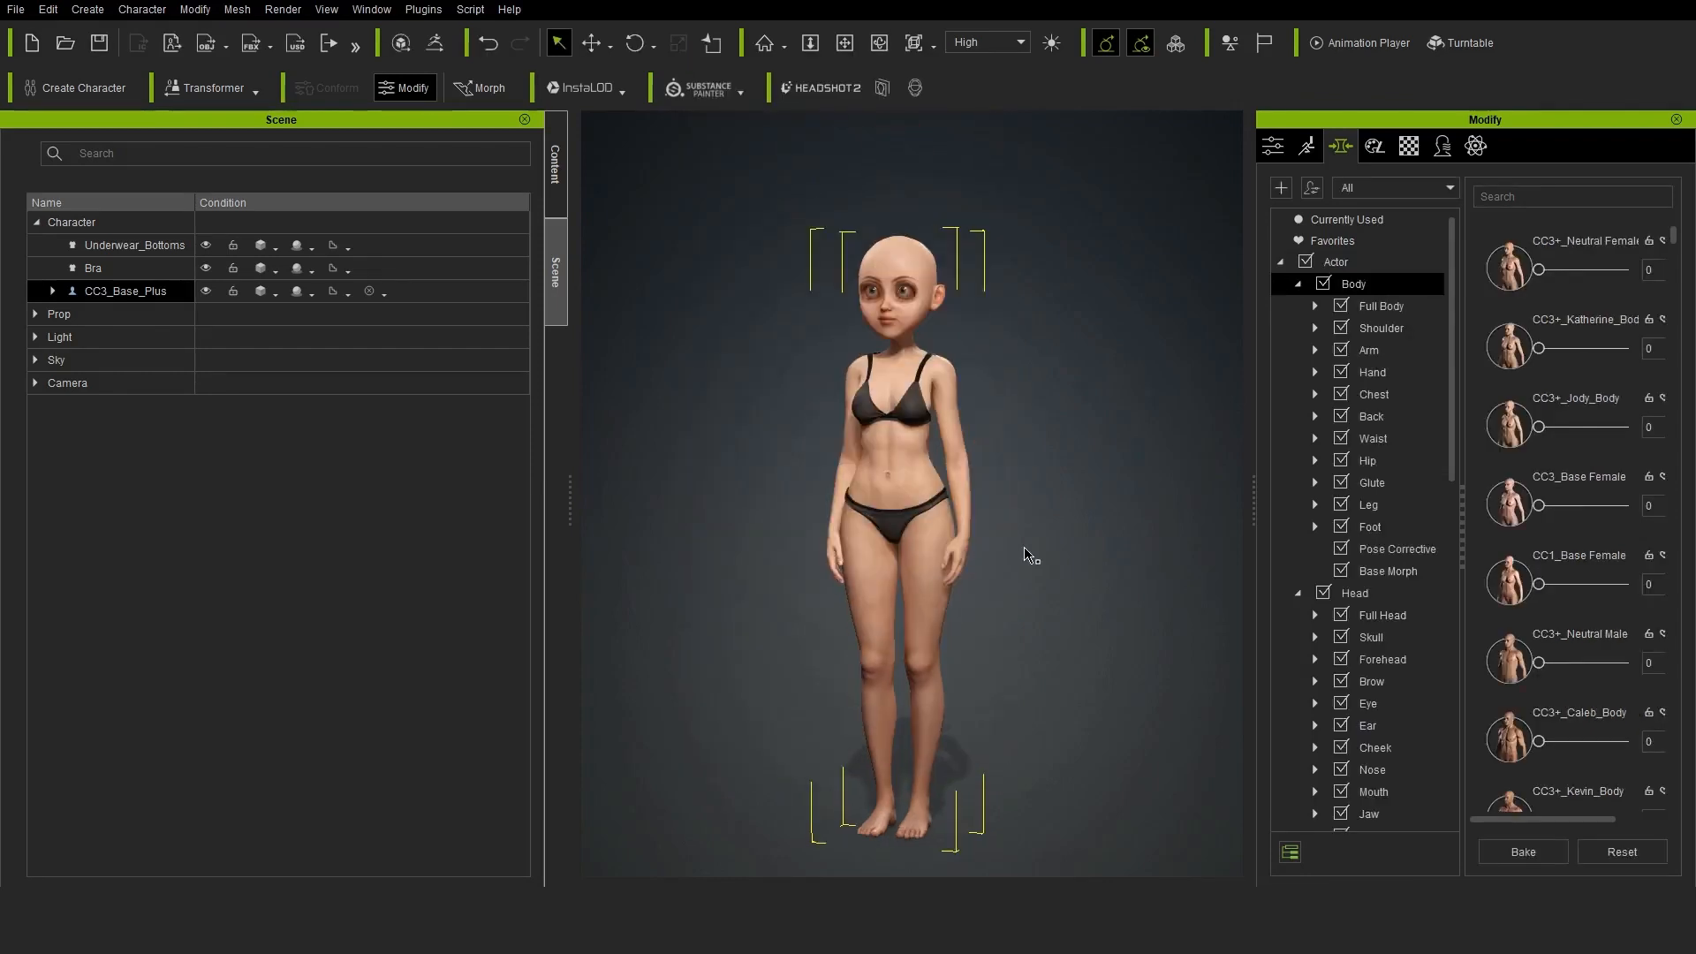
alt+right_drag(1024, 552, 1030, 406)
alt+drag(1030, 406, 1078, 402)
alt+middle_drag(1078, 402, 1062, 565)
alt+right_drag(1062, 566, 1060, 389)
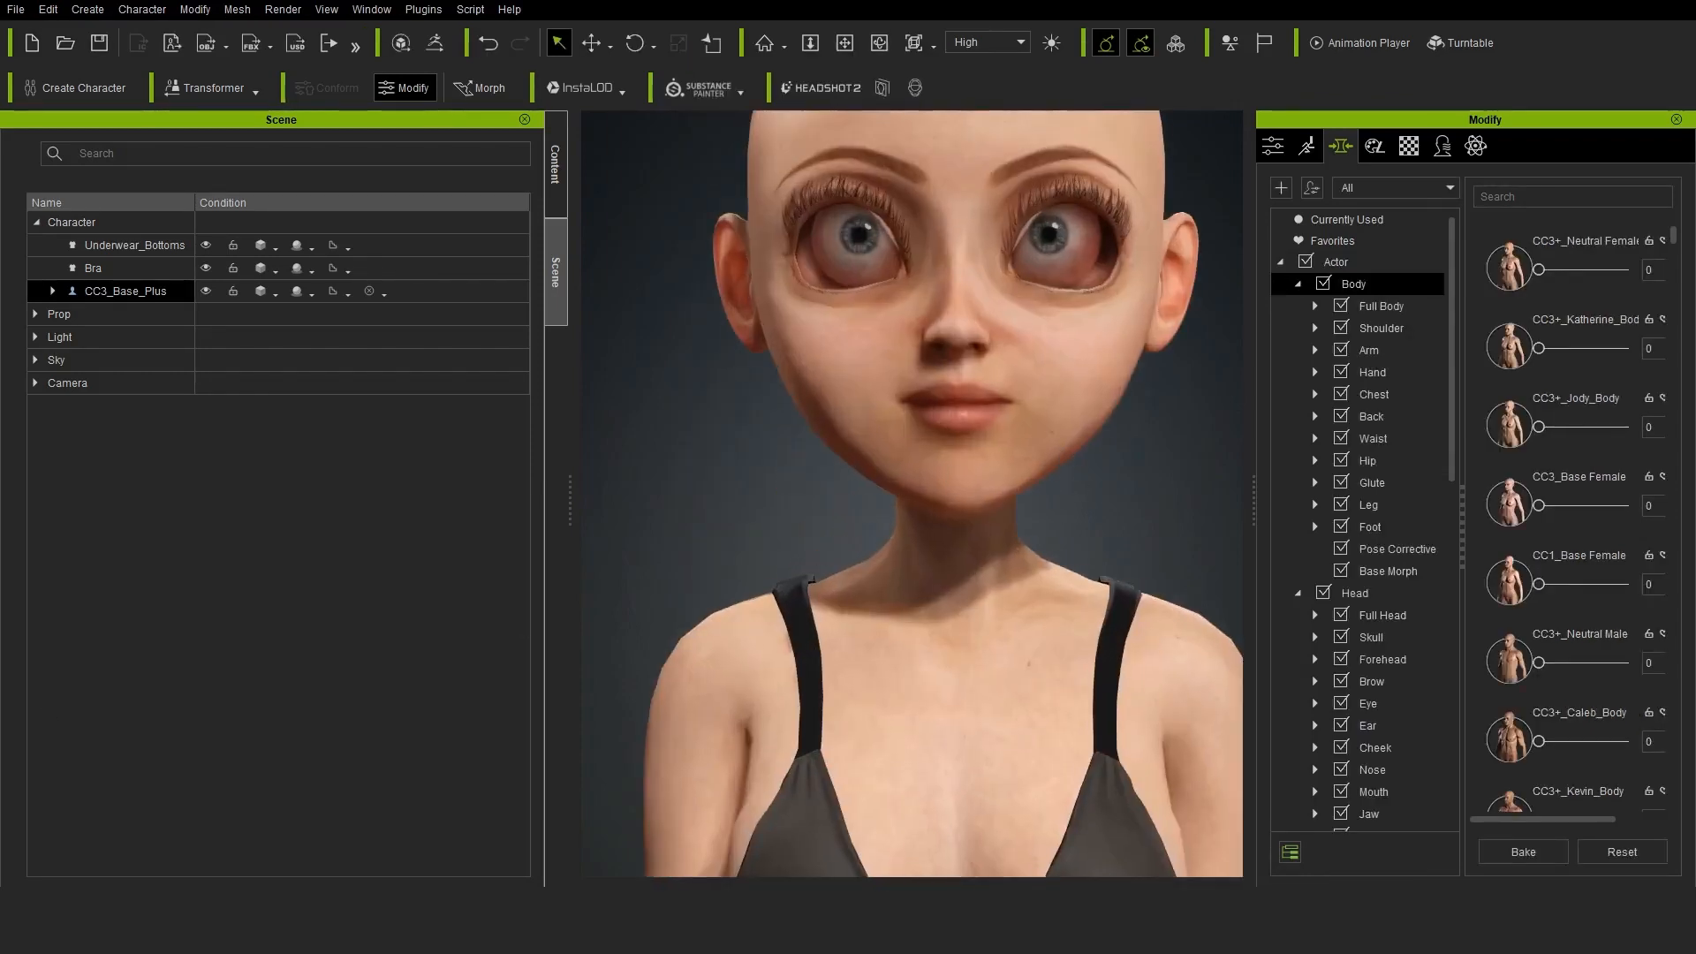
Open the CC_Base_Eye mesh for mesh editing and select an eyeball by element
click(53, 292)
click(161, 365)
alt+drag(1097, 449, 1042, 454)
alt+middle_drag(1043, 460, 969, 563)
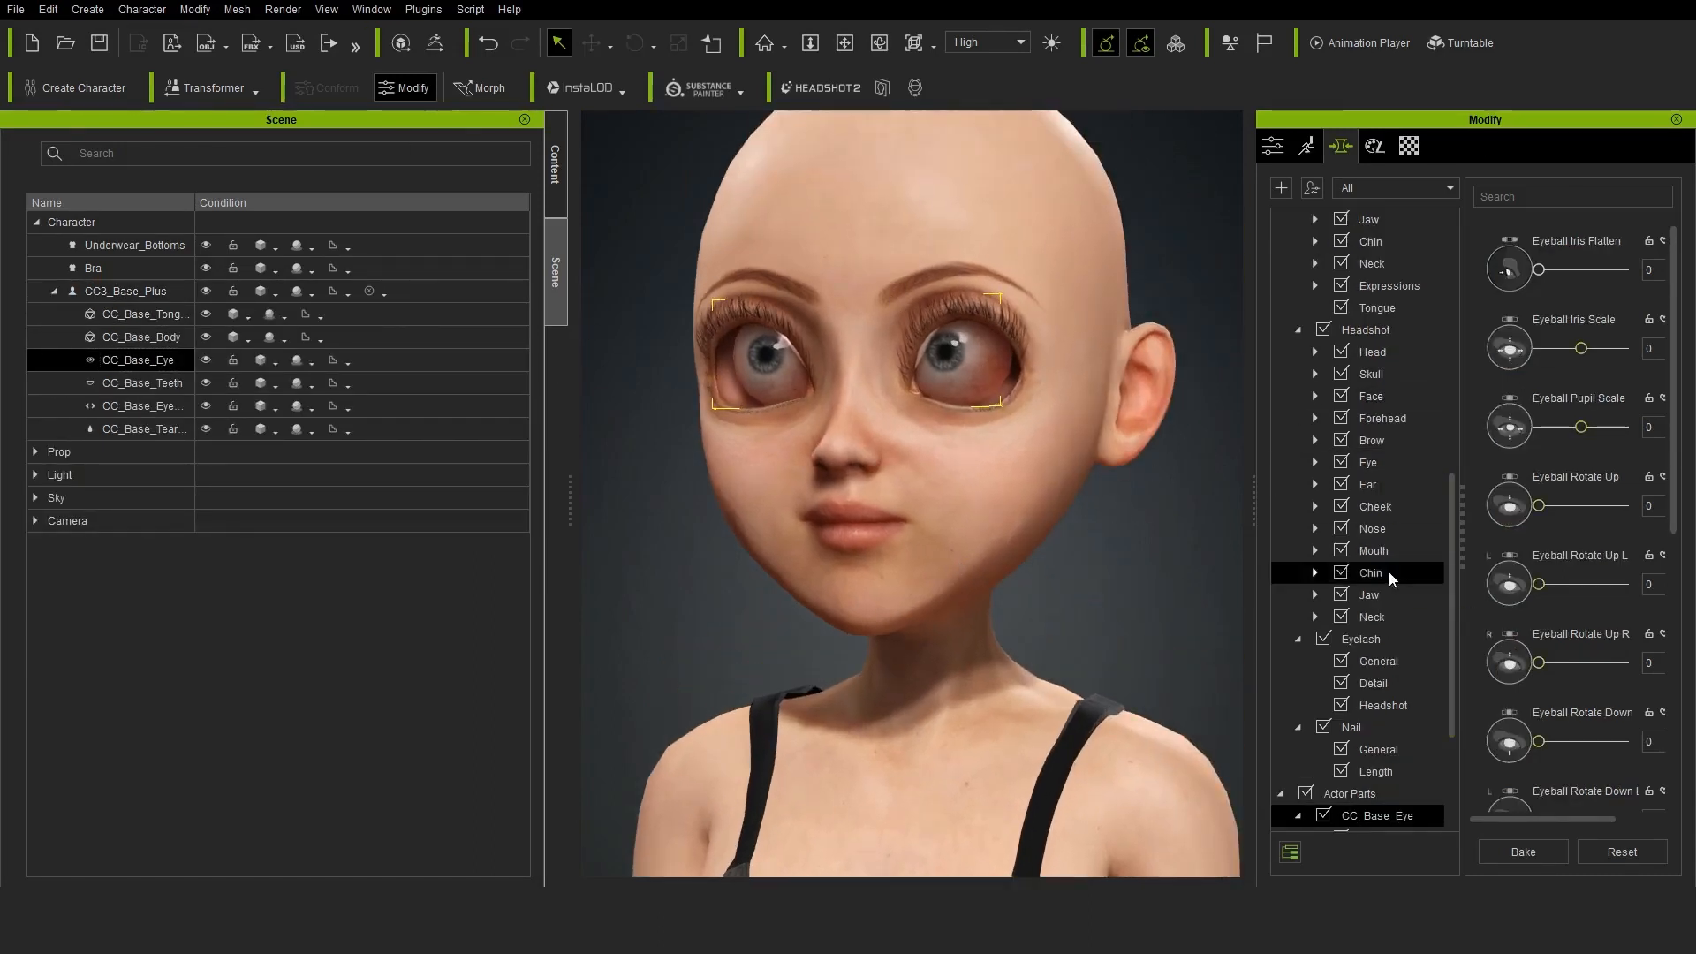
scroll(1388, 571, down, 3)
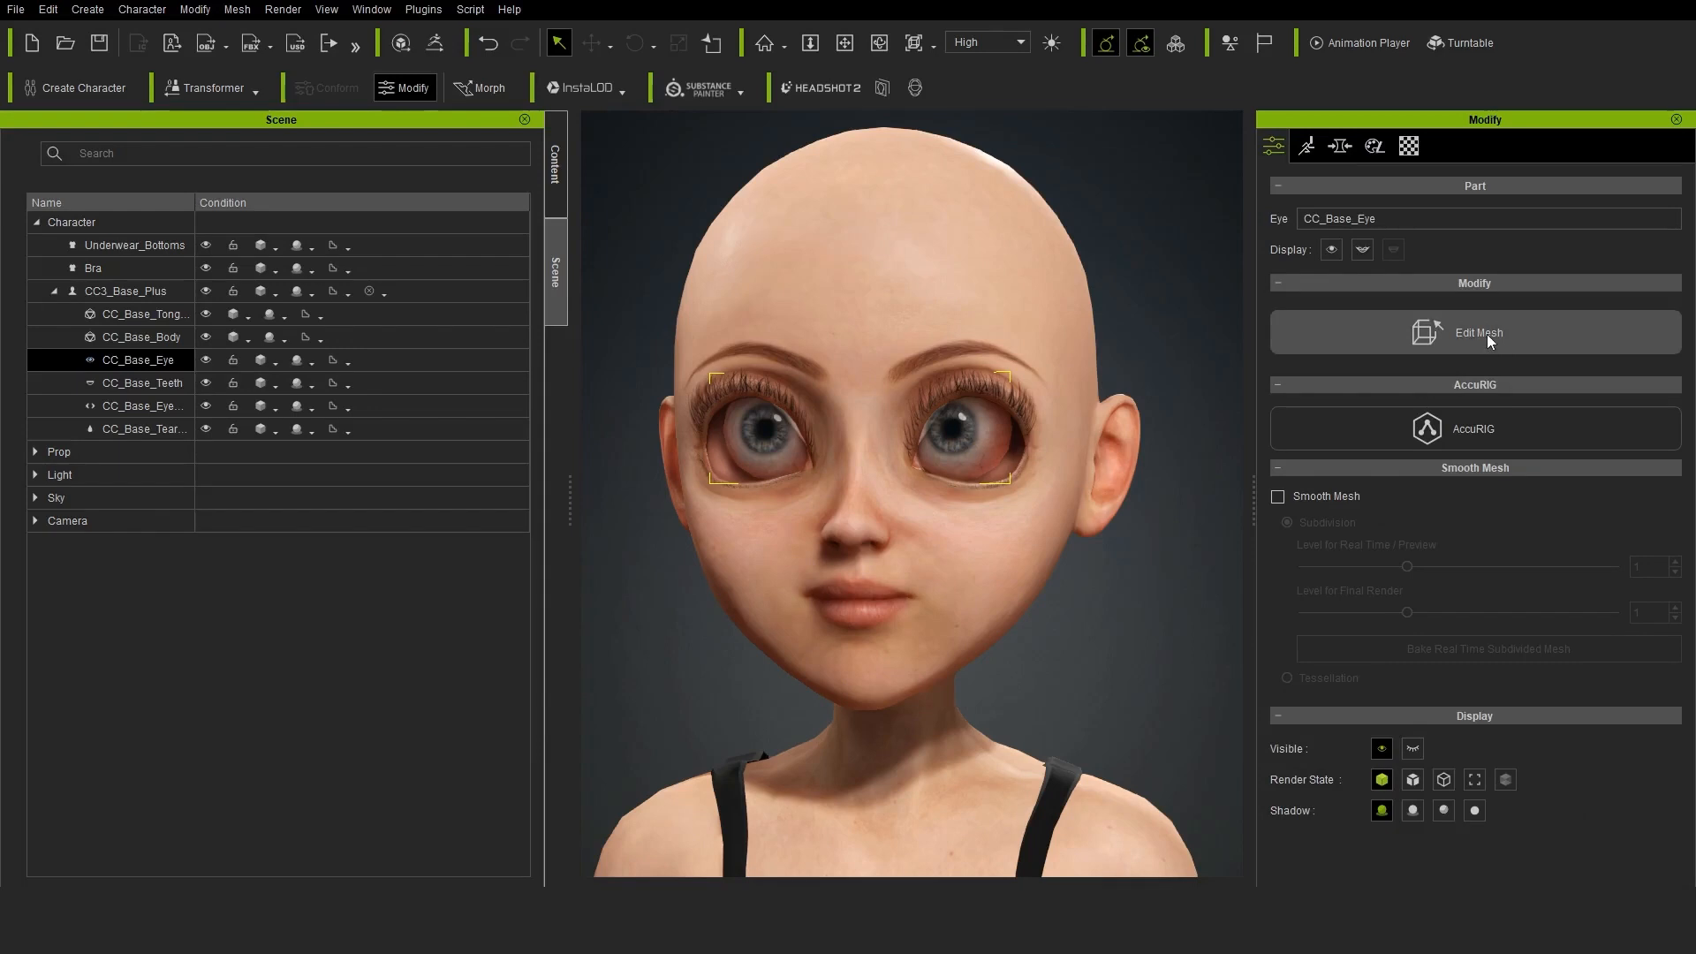
click(1487, 334)
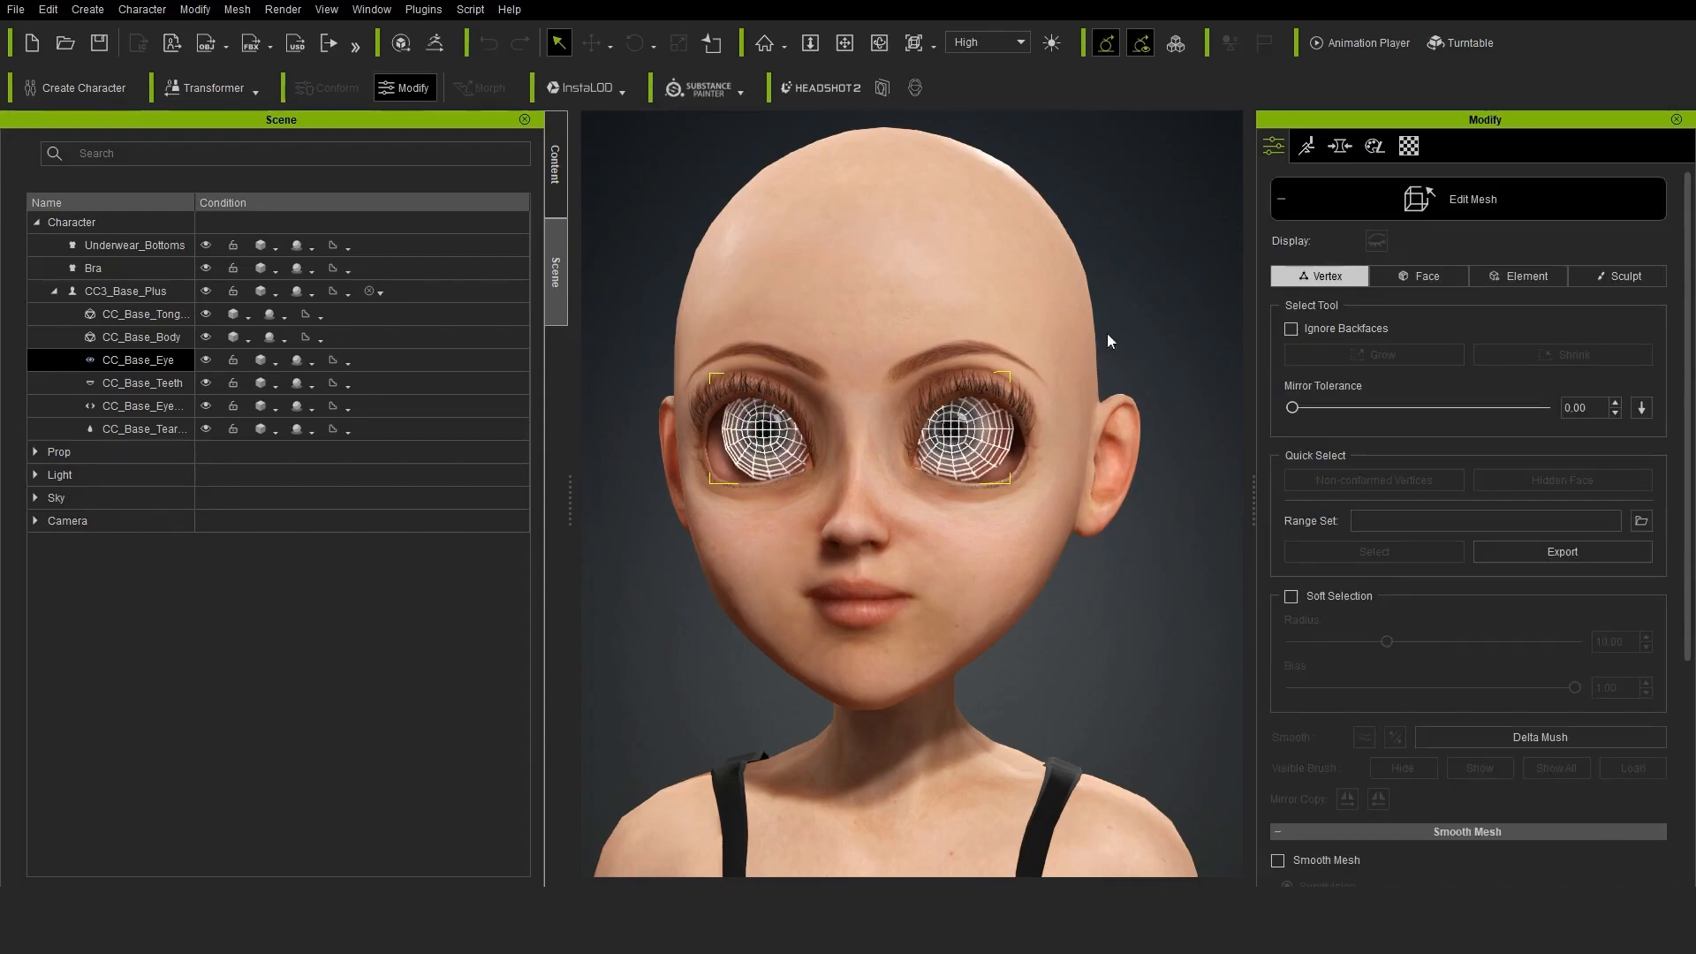
click(1518, 275)
click(963, 440)
Select both eyeballs with the help of the wireframe display and scale them up to fill the eye sockets
scroll(941, 477, up, 3)
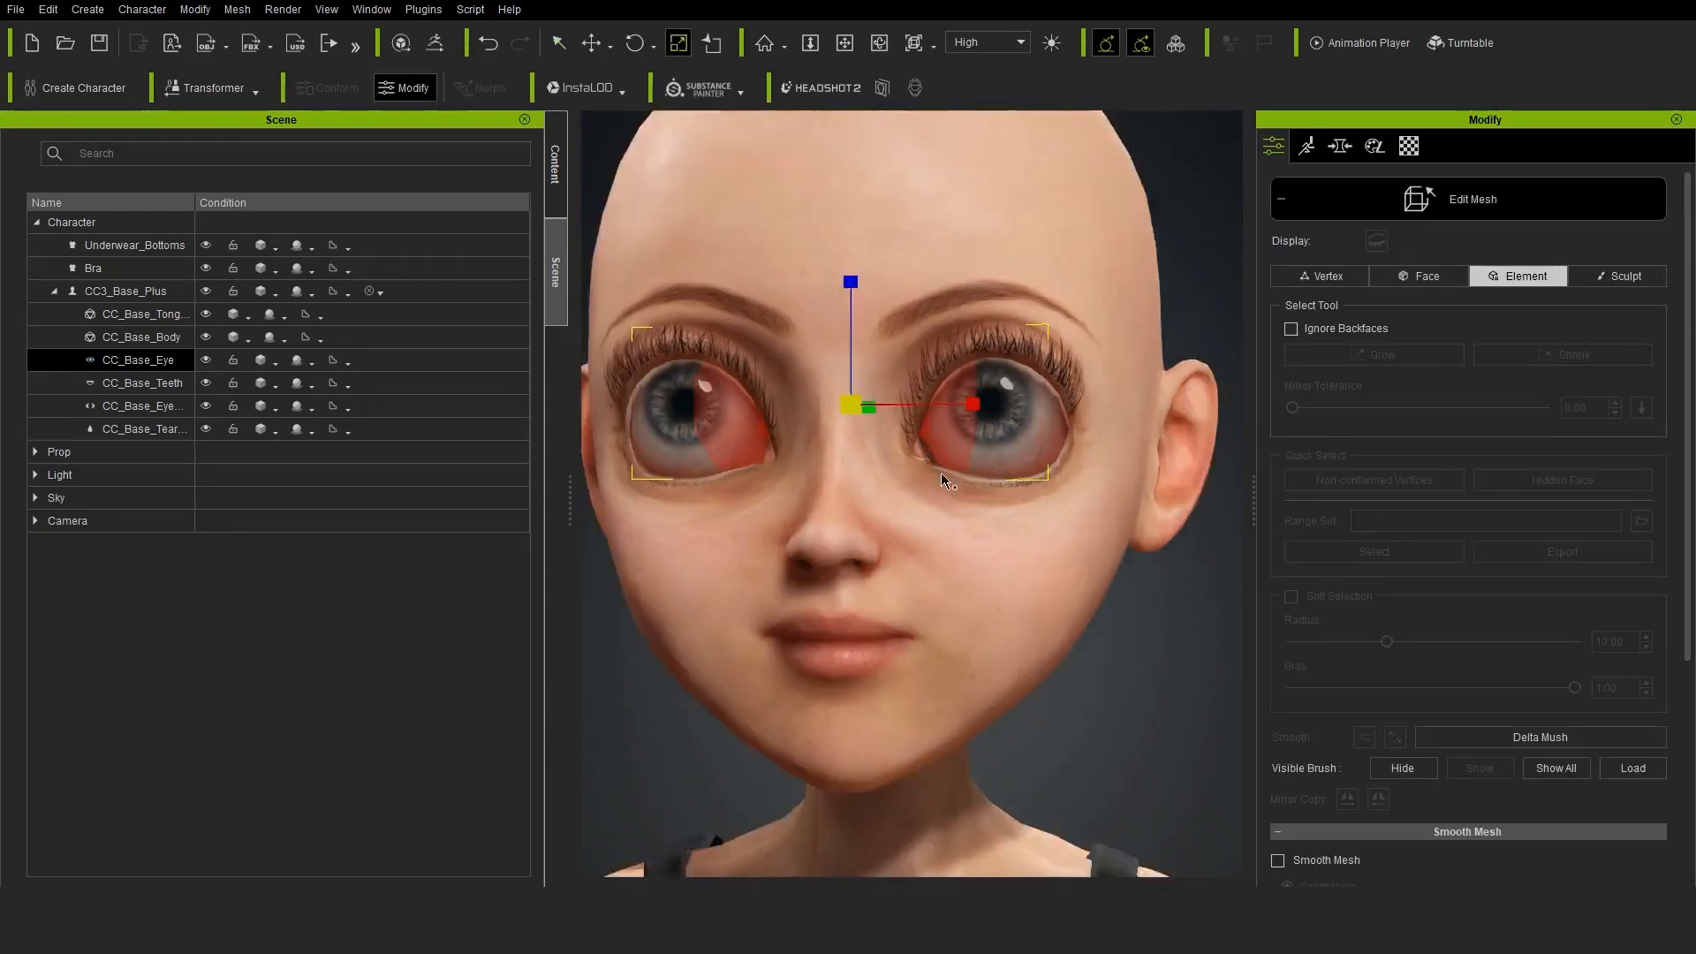
scroll(941, 477, up, 3)
scroll(1158, 485, down, 5)
alt+drag(1158, 485, 1030, 488)
scroll(1029, 488, down, 3)
click(946, 440)
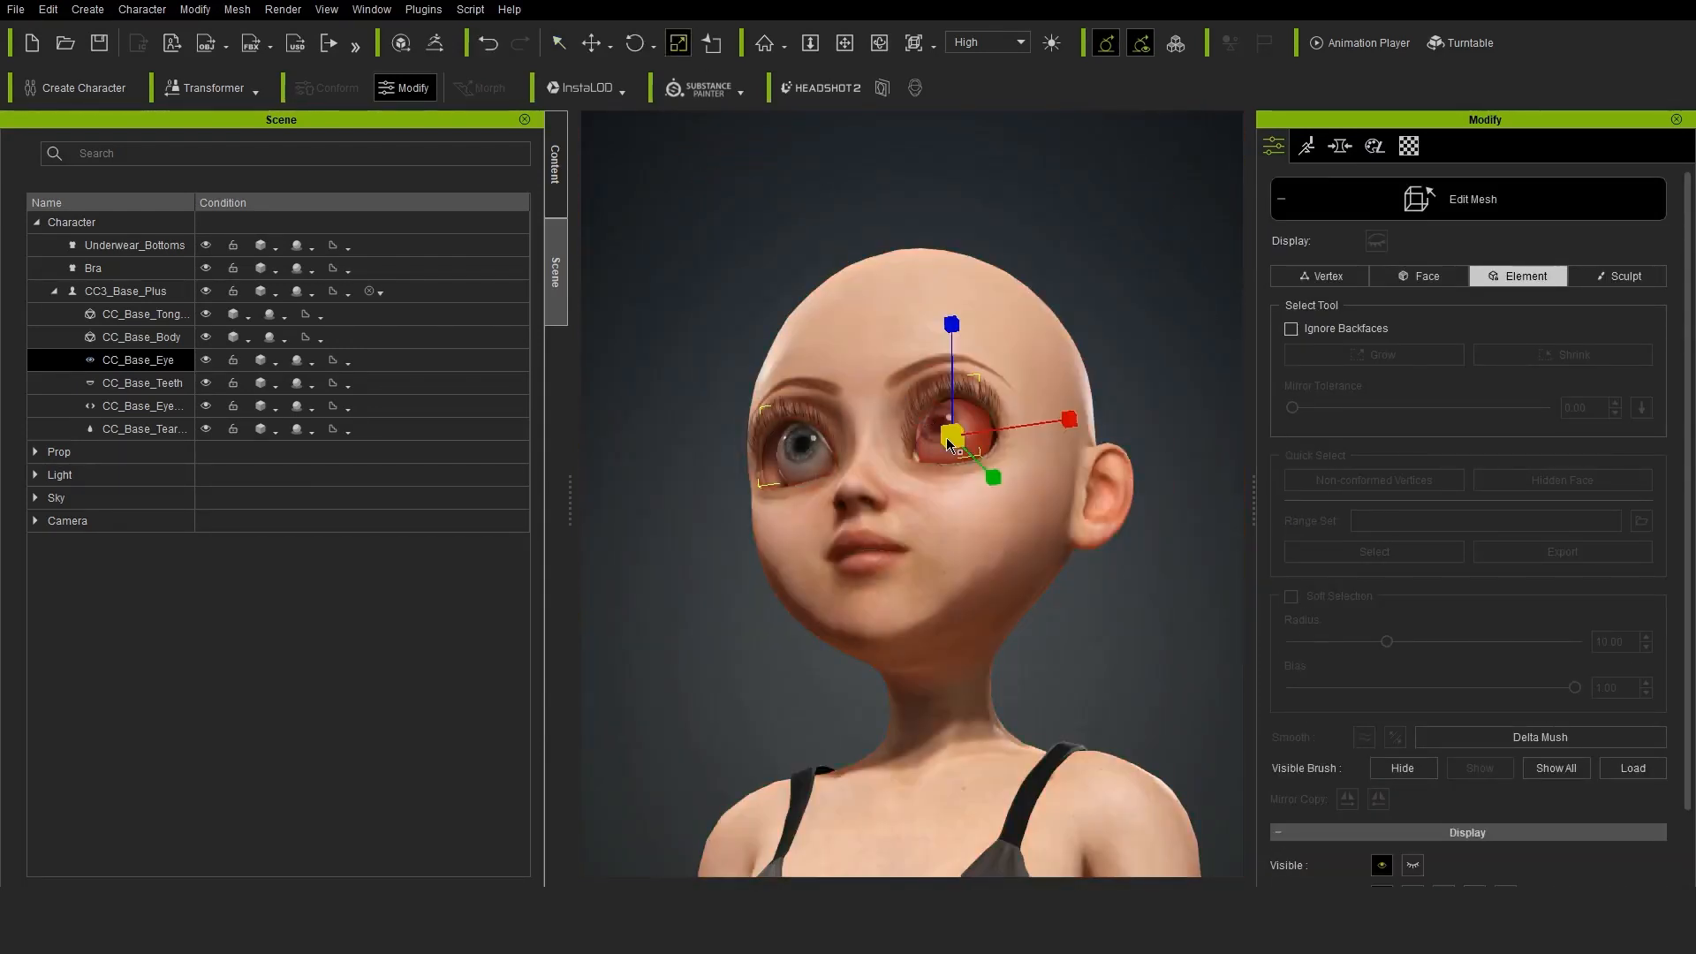
scroll(1030, 366, up, 2)
scroll(1401, 689, down, 3)
click(1443, 817)
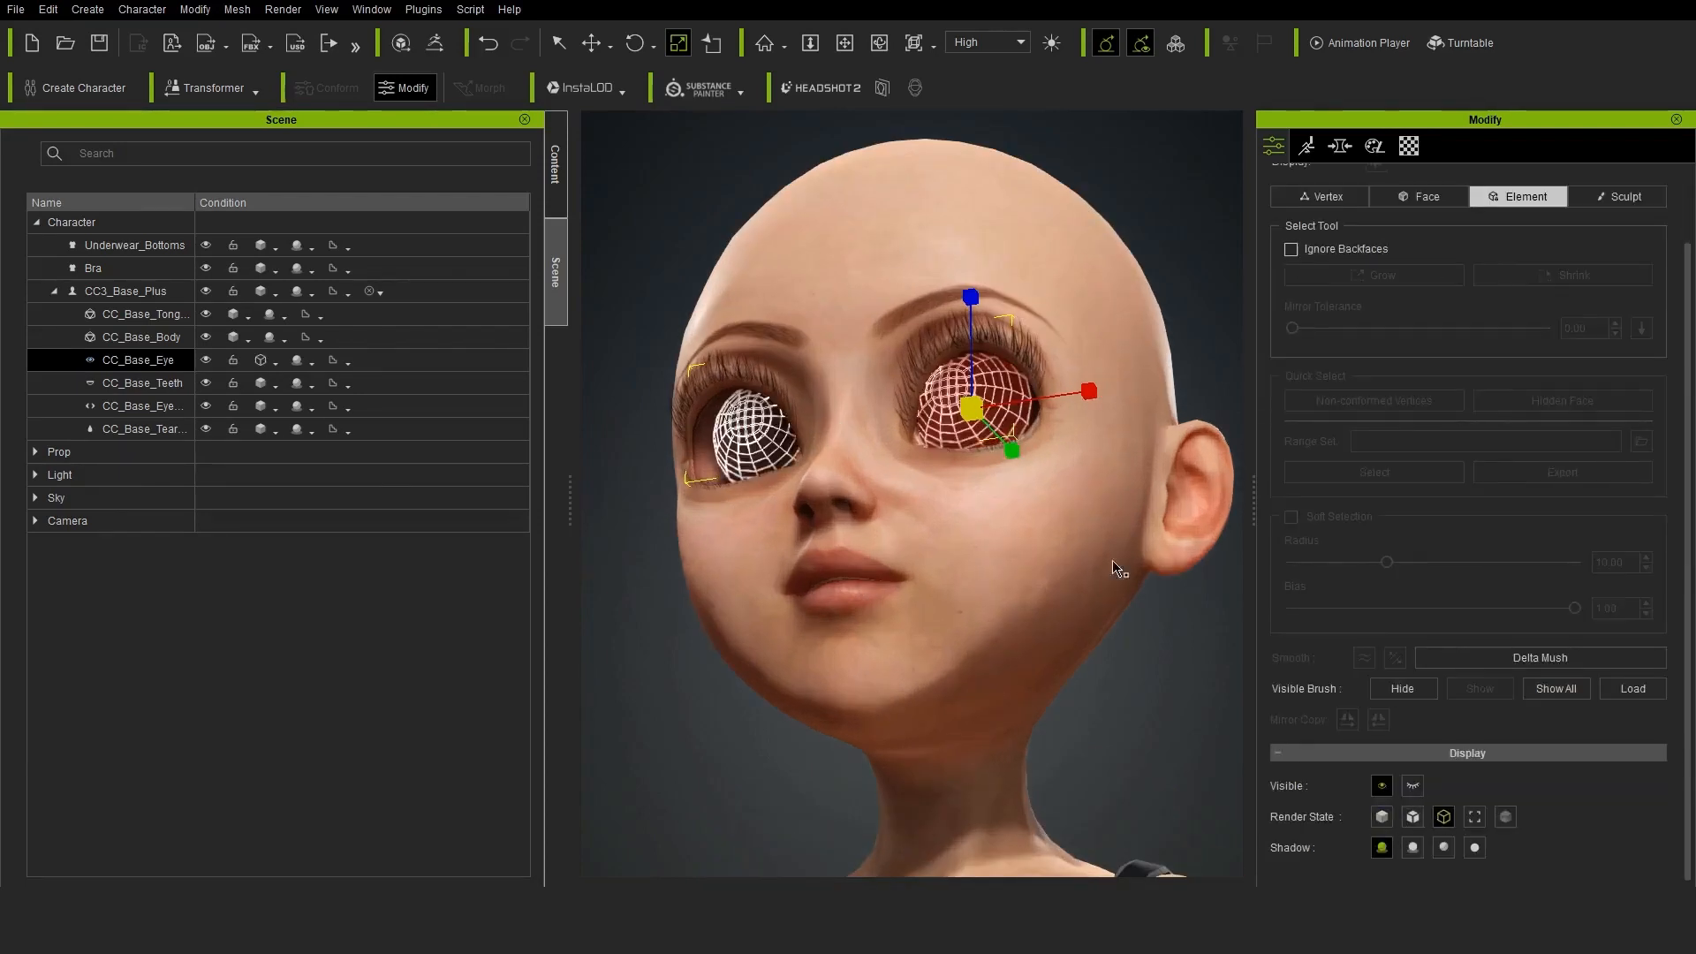
scroll(1117, 568, up, 3)
click(668, 415)
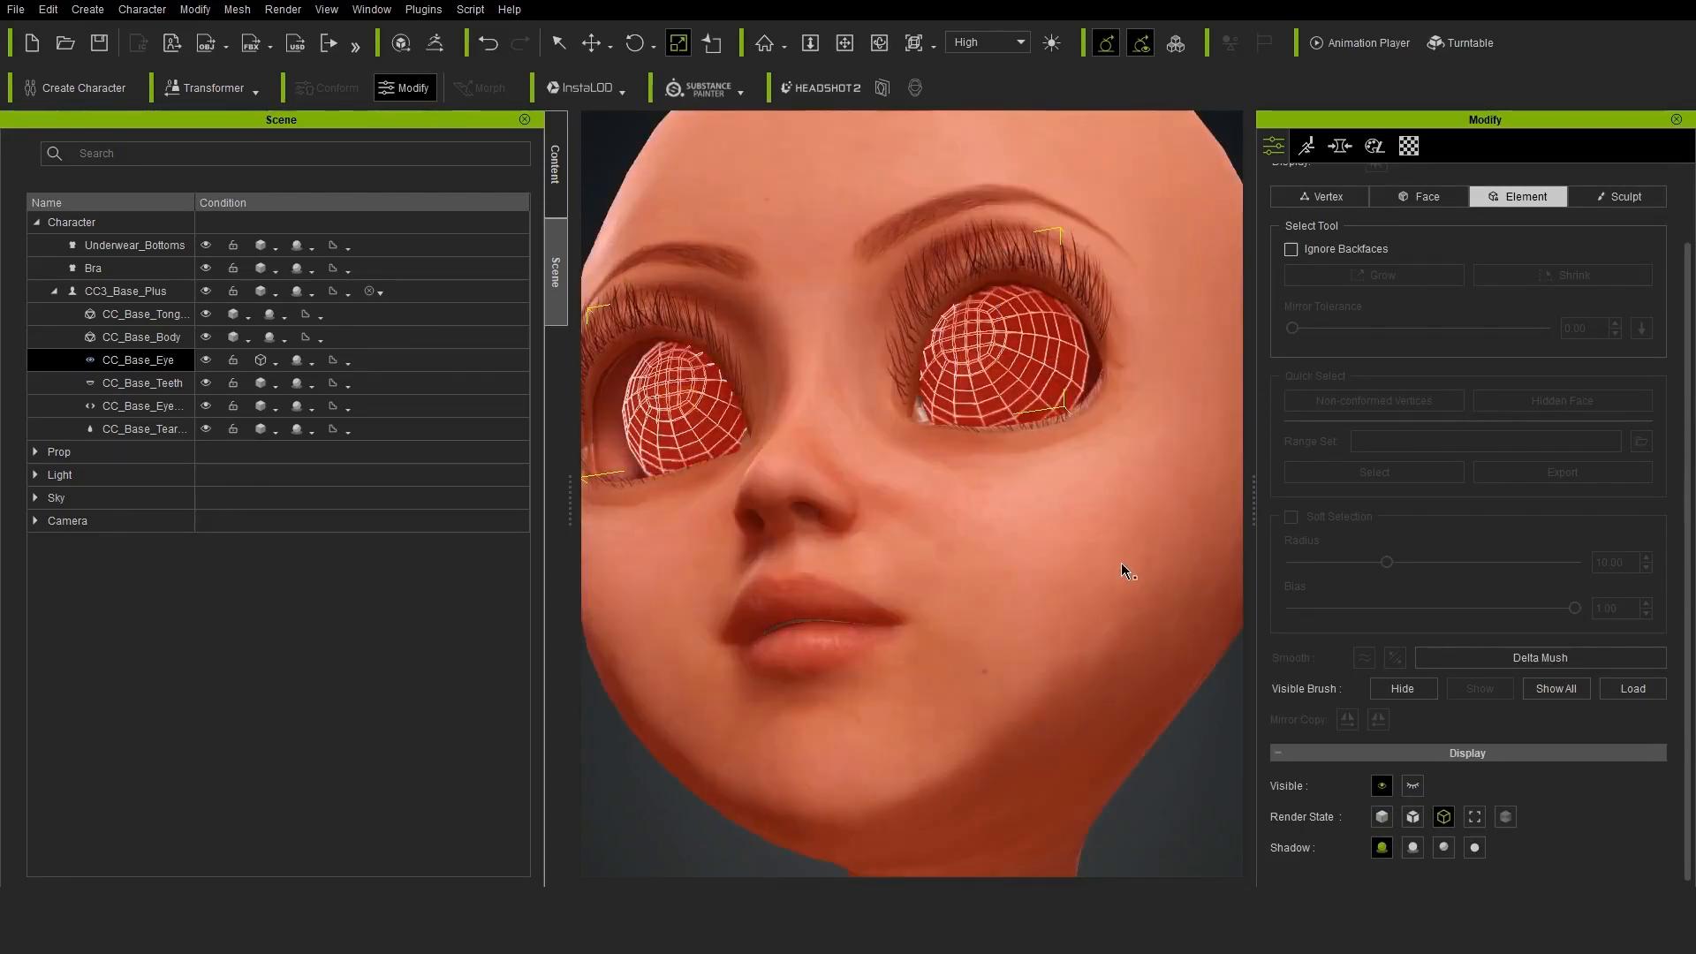
scroll(901, 447, up, 3)
click(1382, 817)
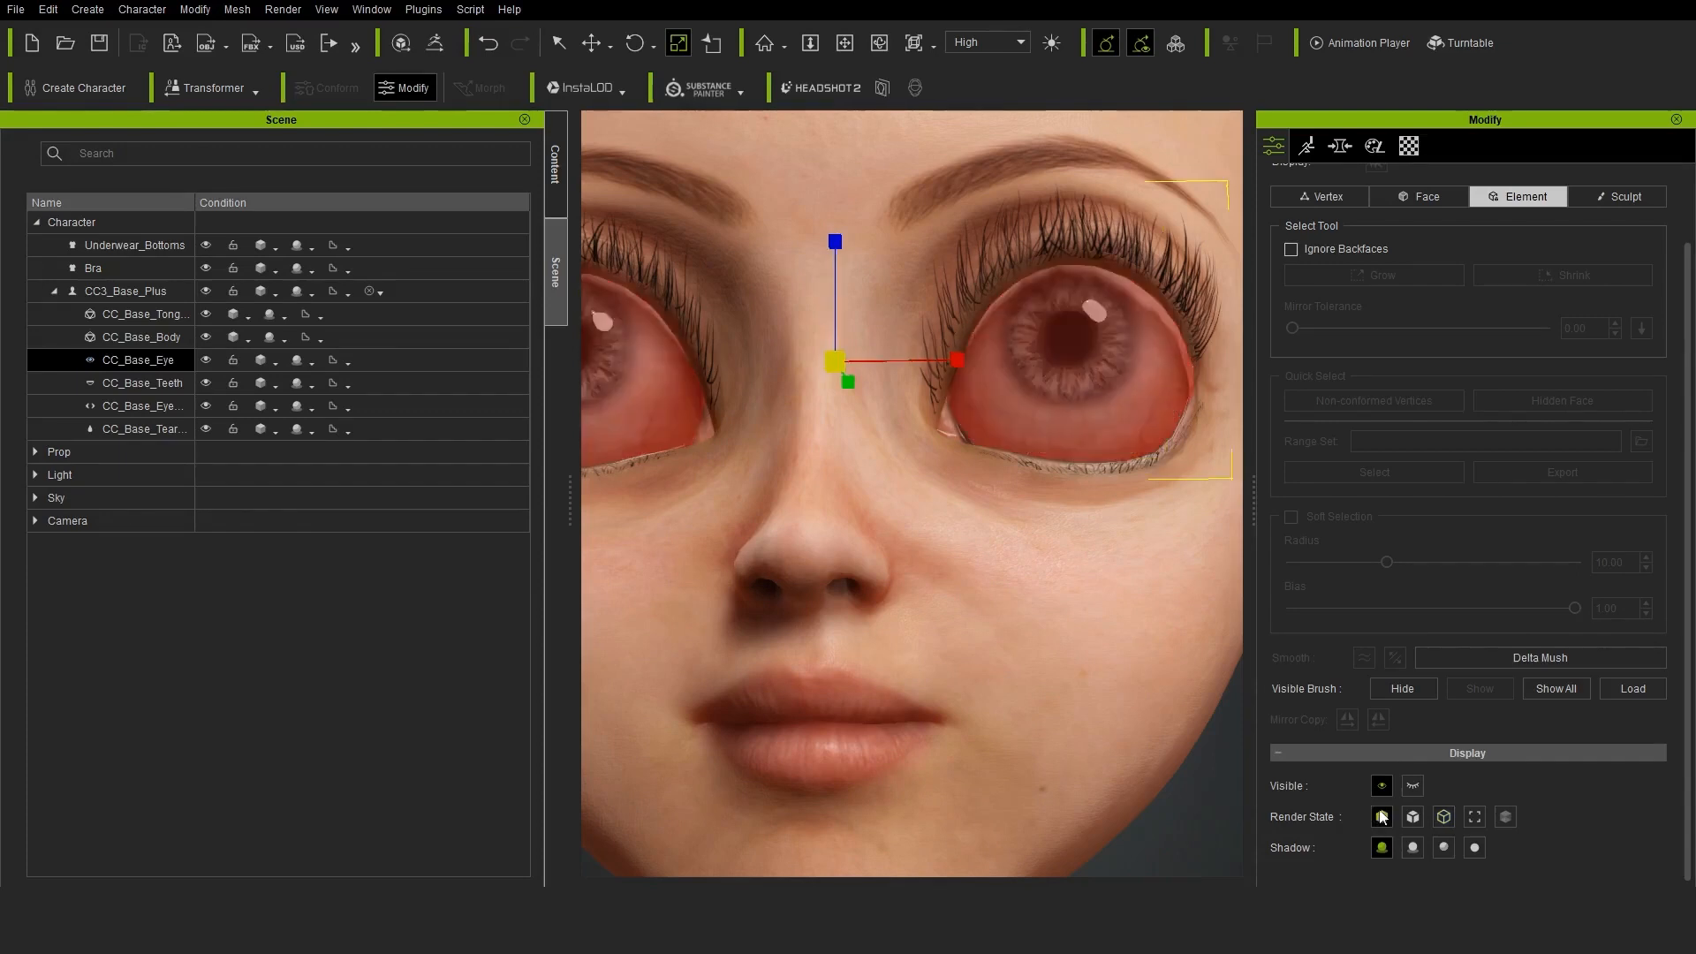
scroll(1071, 397, down, 2)
Select only the character's left eyeball and move it inward toward the nose to fit its socket
key(w)
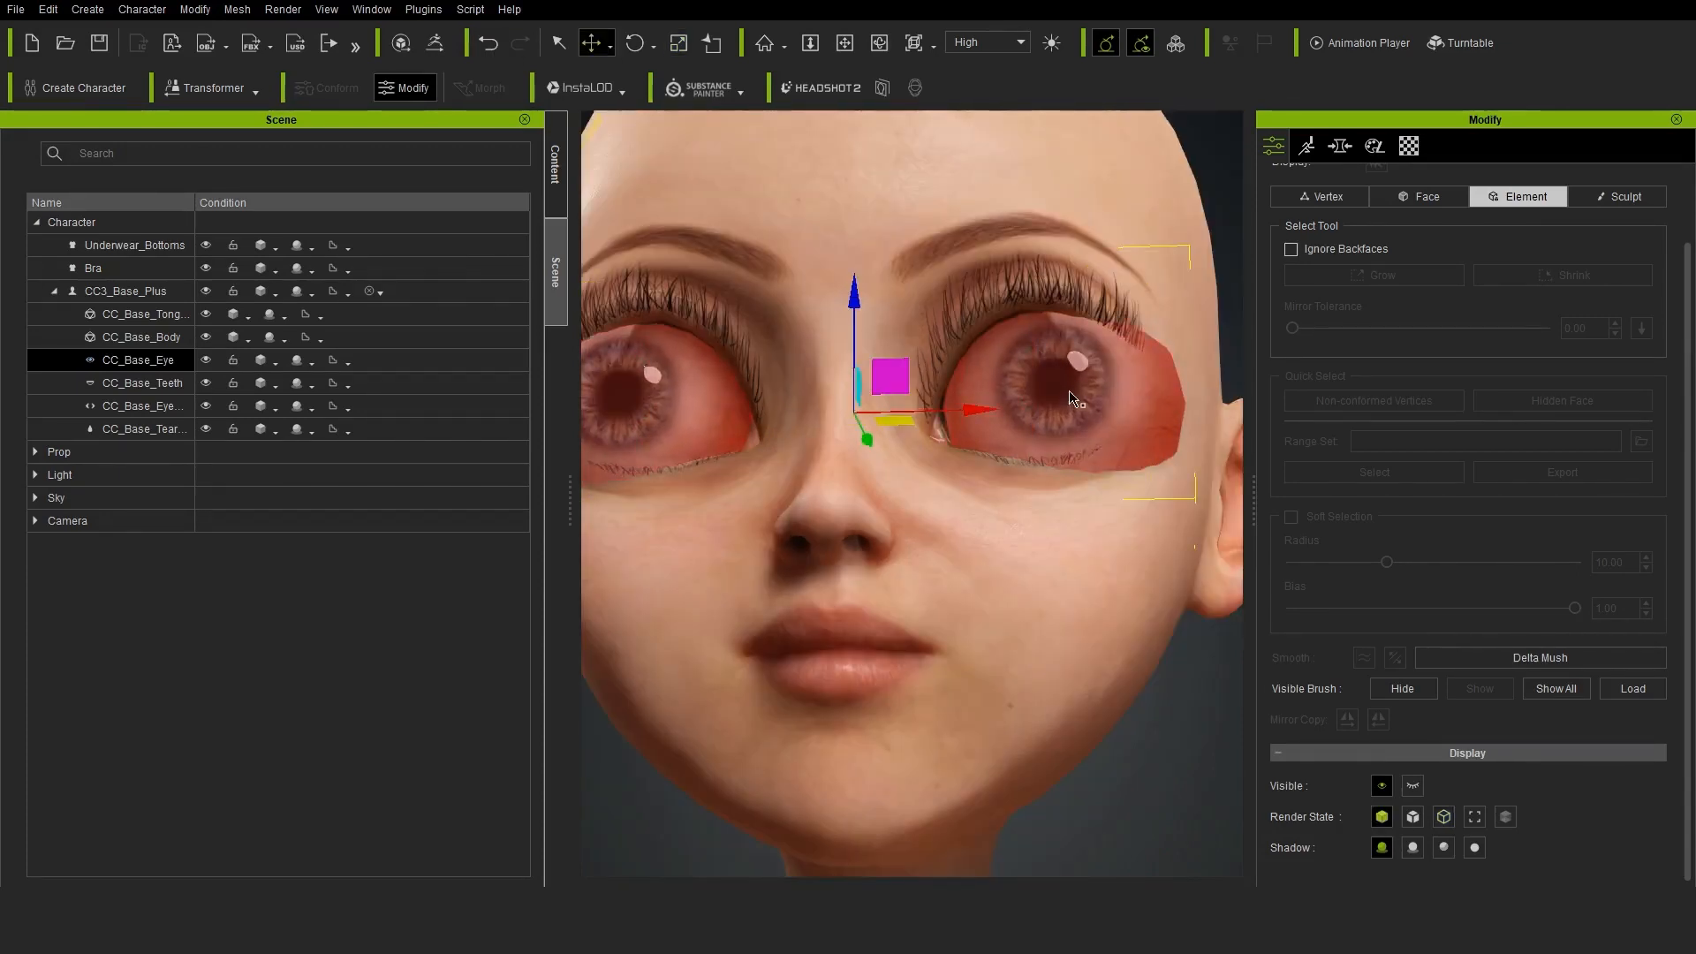
click(1444, 817)
click(1056, 389)
click(1382, 817)
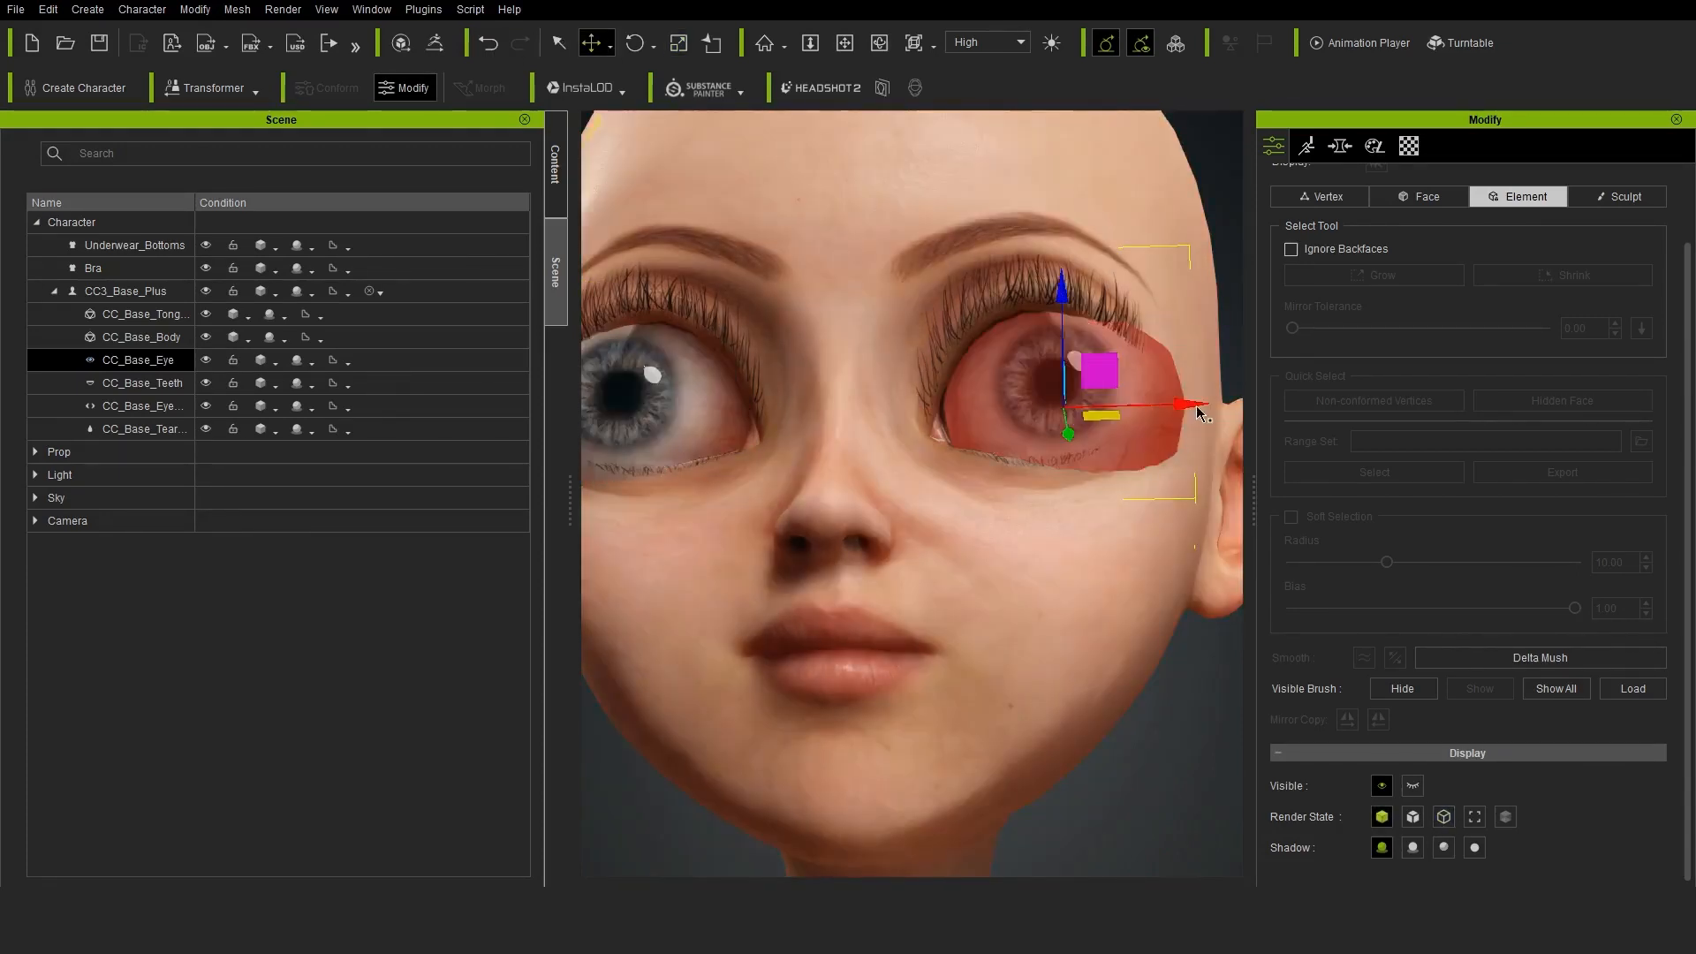
drag(1200, 413, 1151, 417)
right_drag(944, 530, 1035, 528)
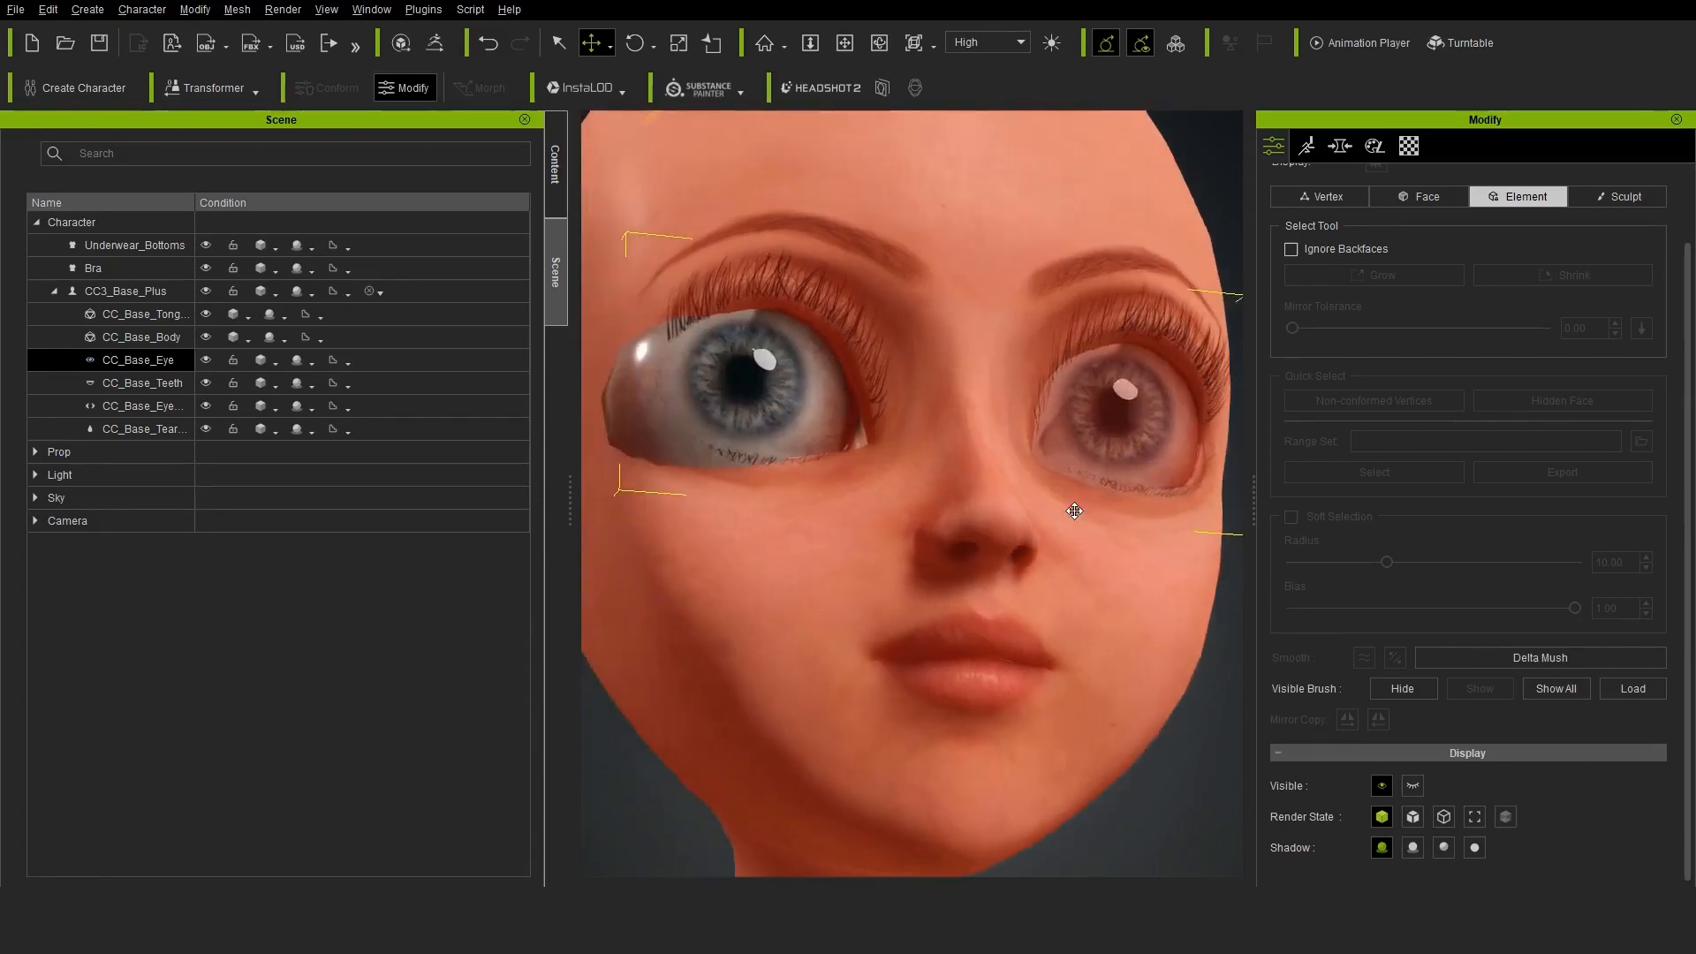
Select the character's right eyeball and move it inward toward the nose to fit its socket
click(1443, 817)
click(698, 398)
scroll(730, 565, up, 2)
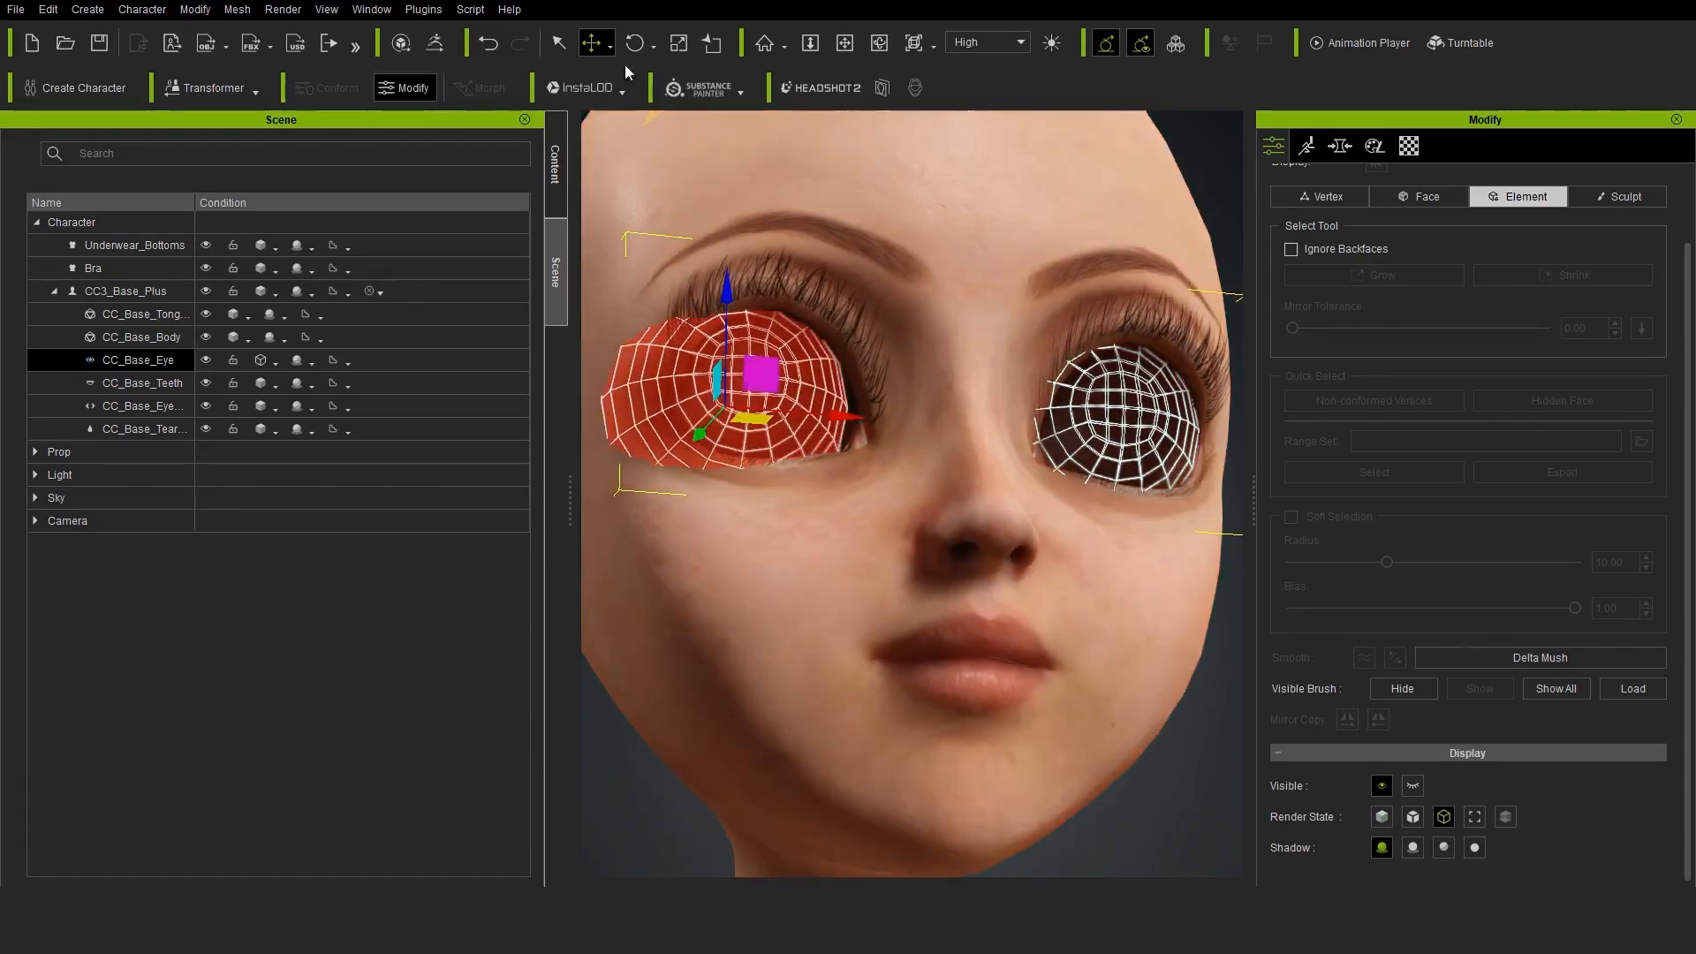
click(1383, 816)
scroll(1064, 585, up, 2)
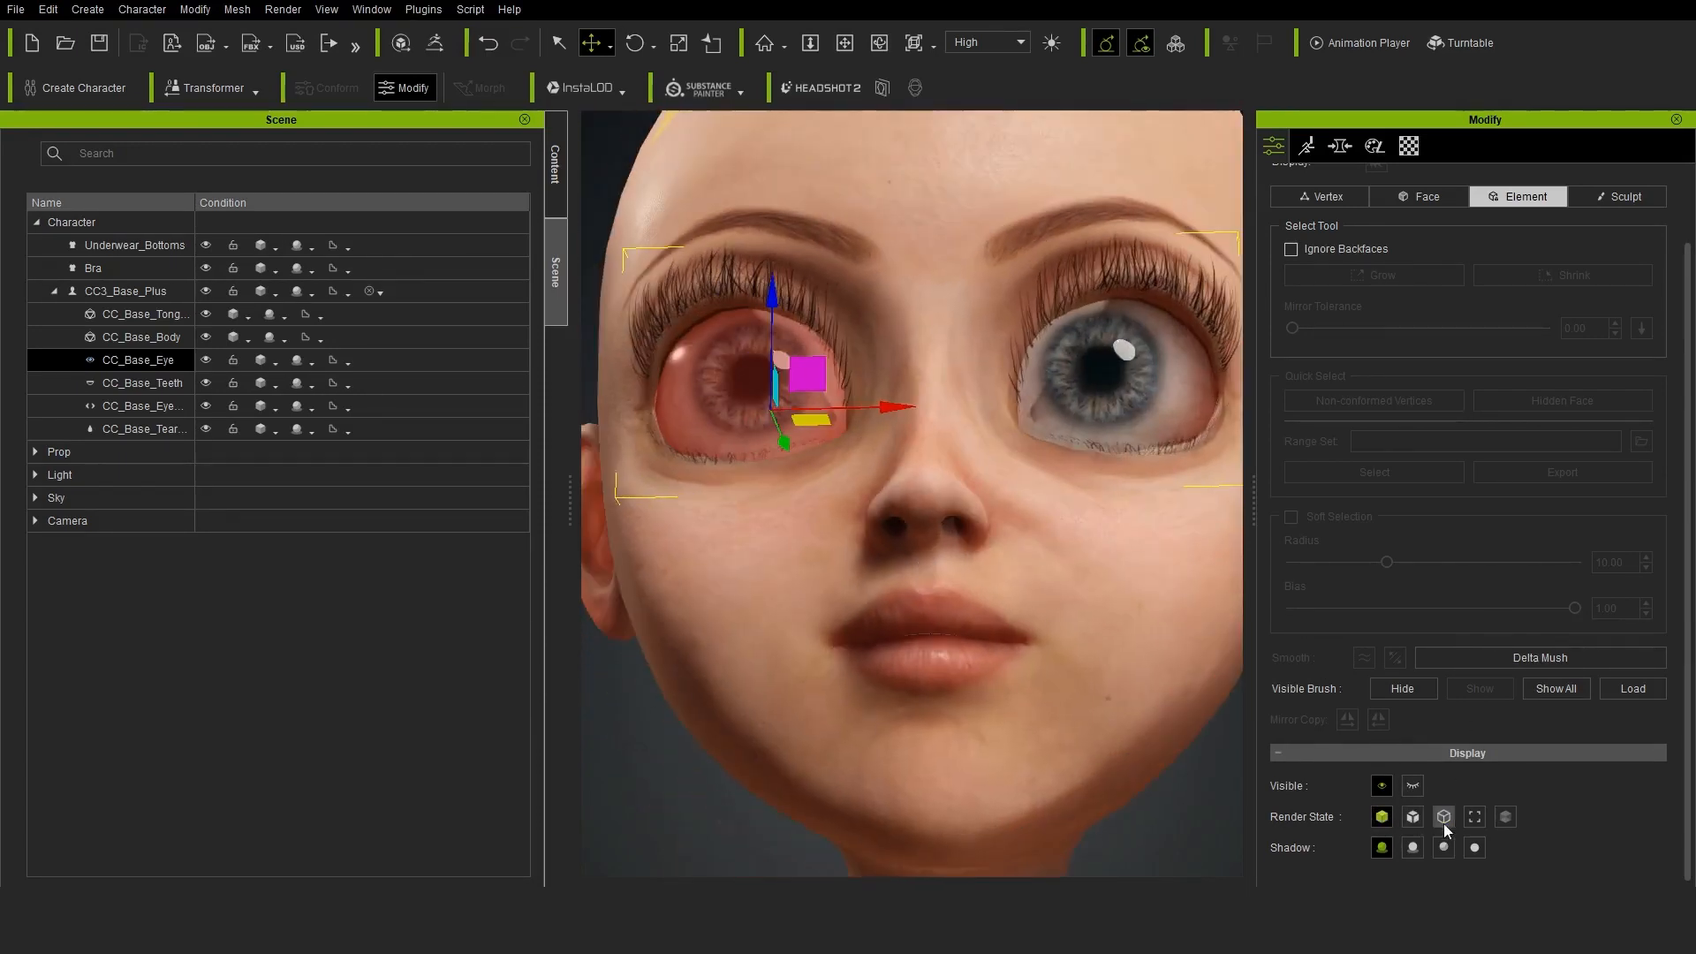
Select both eyeballs together and adjust their position in the sockets
click(1443, 816)
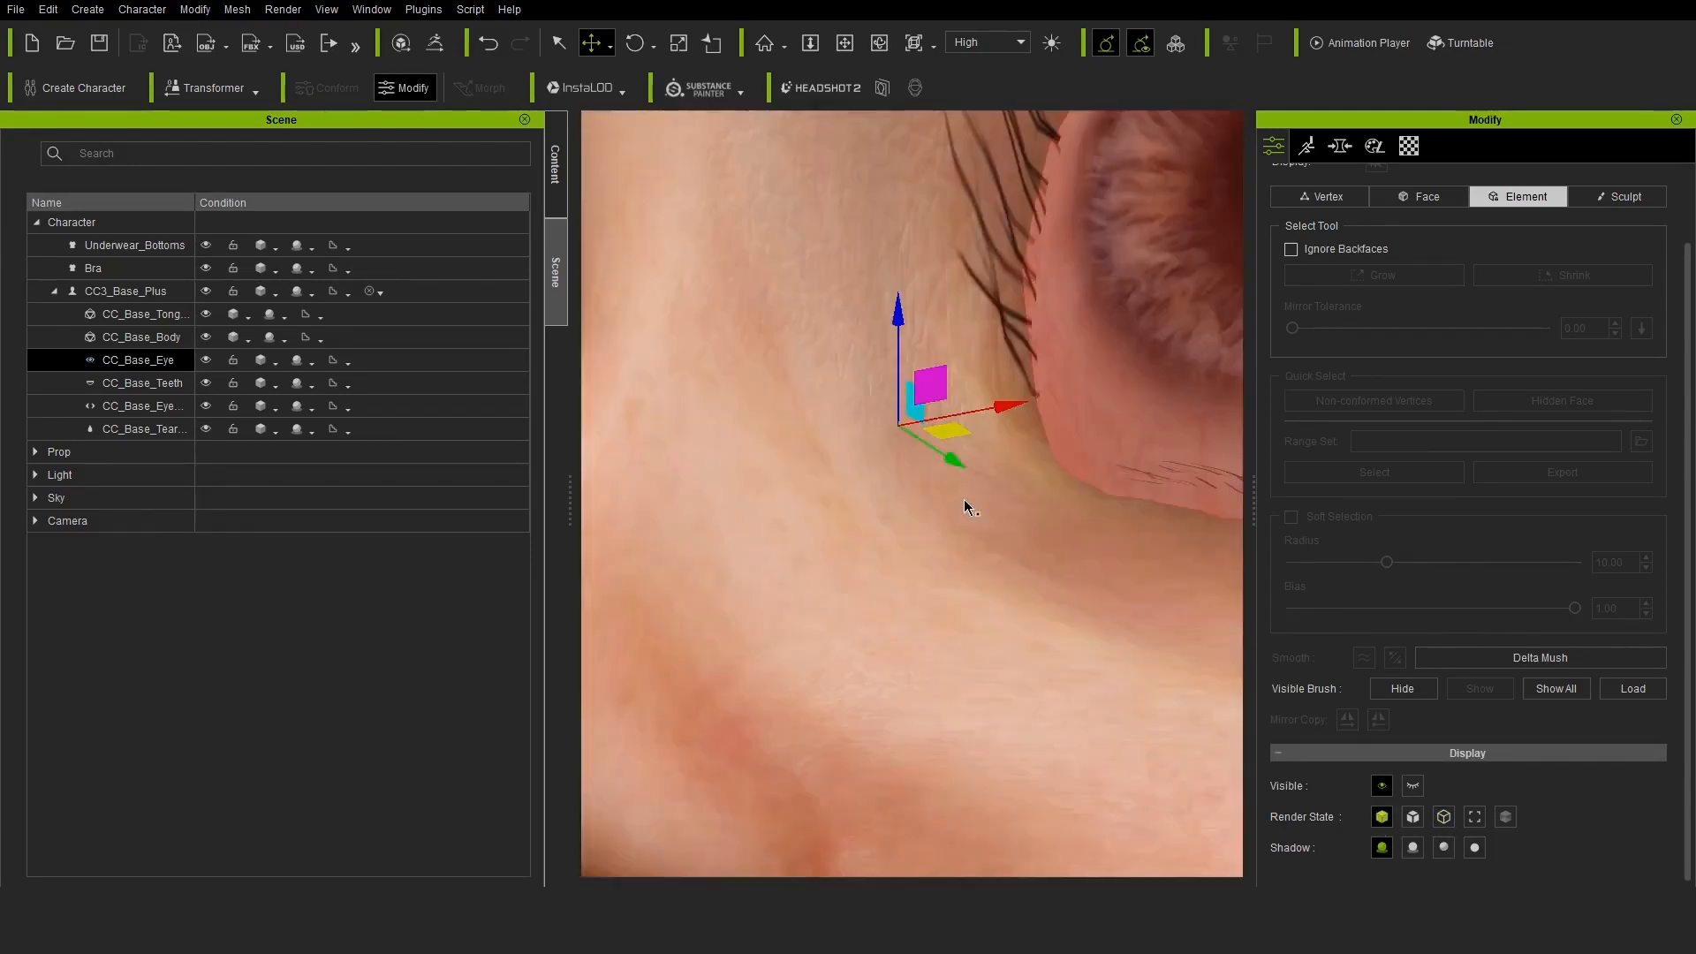
scroll(965, 504, down, 3)
drag(975, 519, 961, 510)
drag(961, 510, 950, 505)
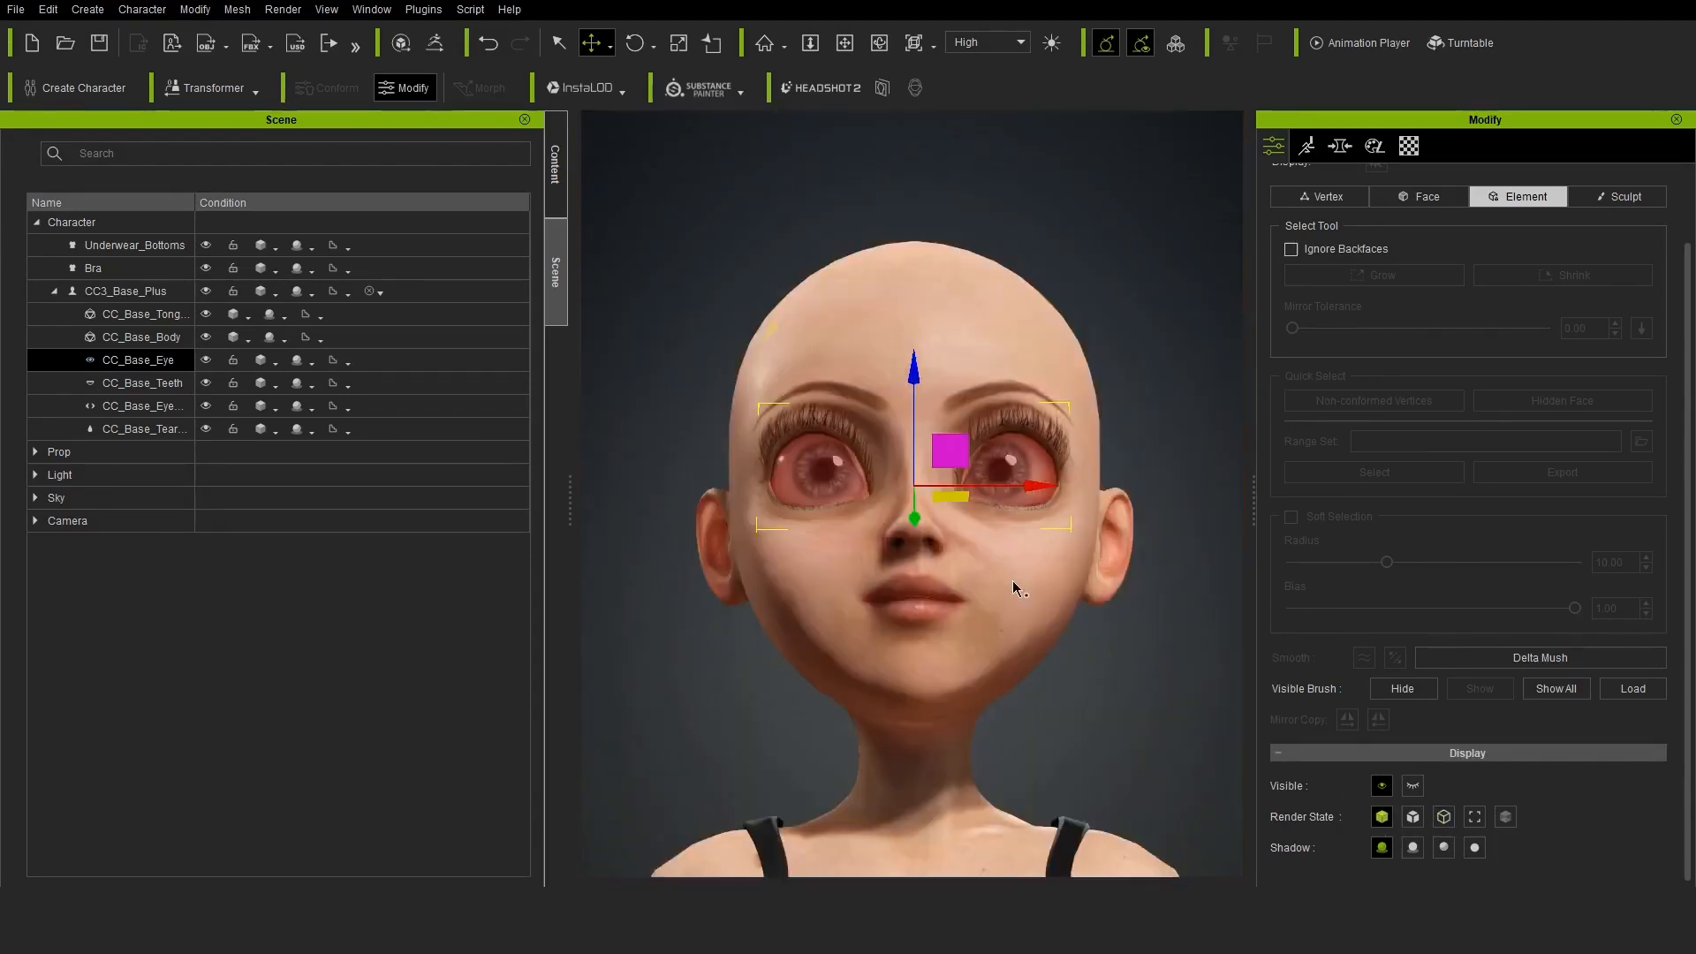
Edit the CC3_Base_Plus mesh by vertex, selecting the inner eye corner with Soft Selection at radius 2.17 and bias 0.07
scroll(1012, 580, up, 3)
alt+drag(1012, 580, 1015, 668)
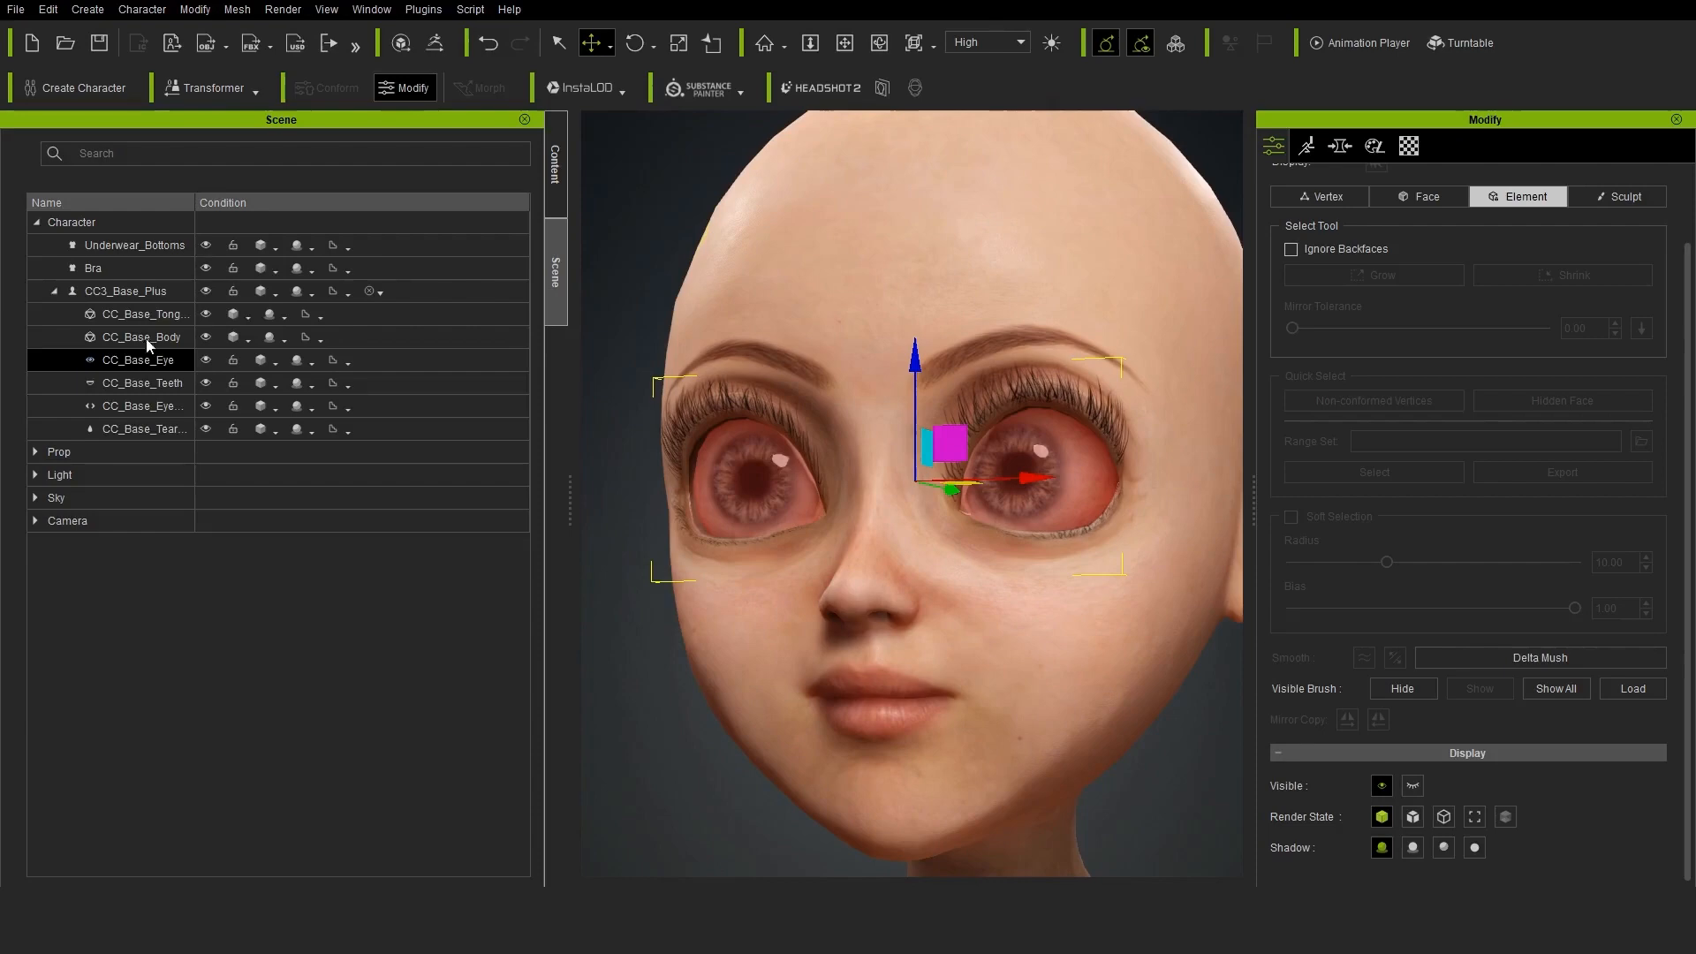
click(1031, 436)
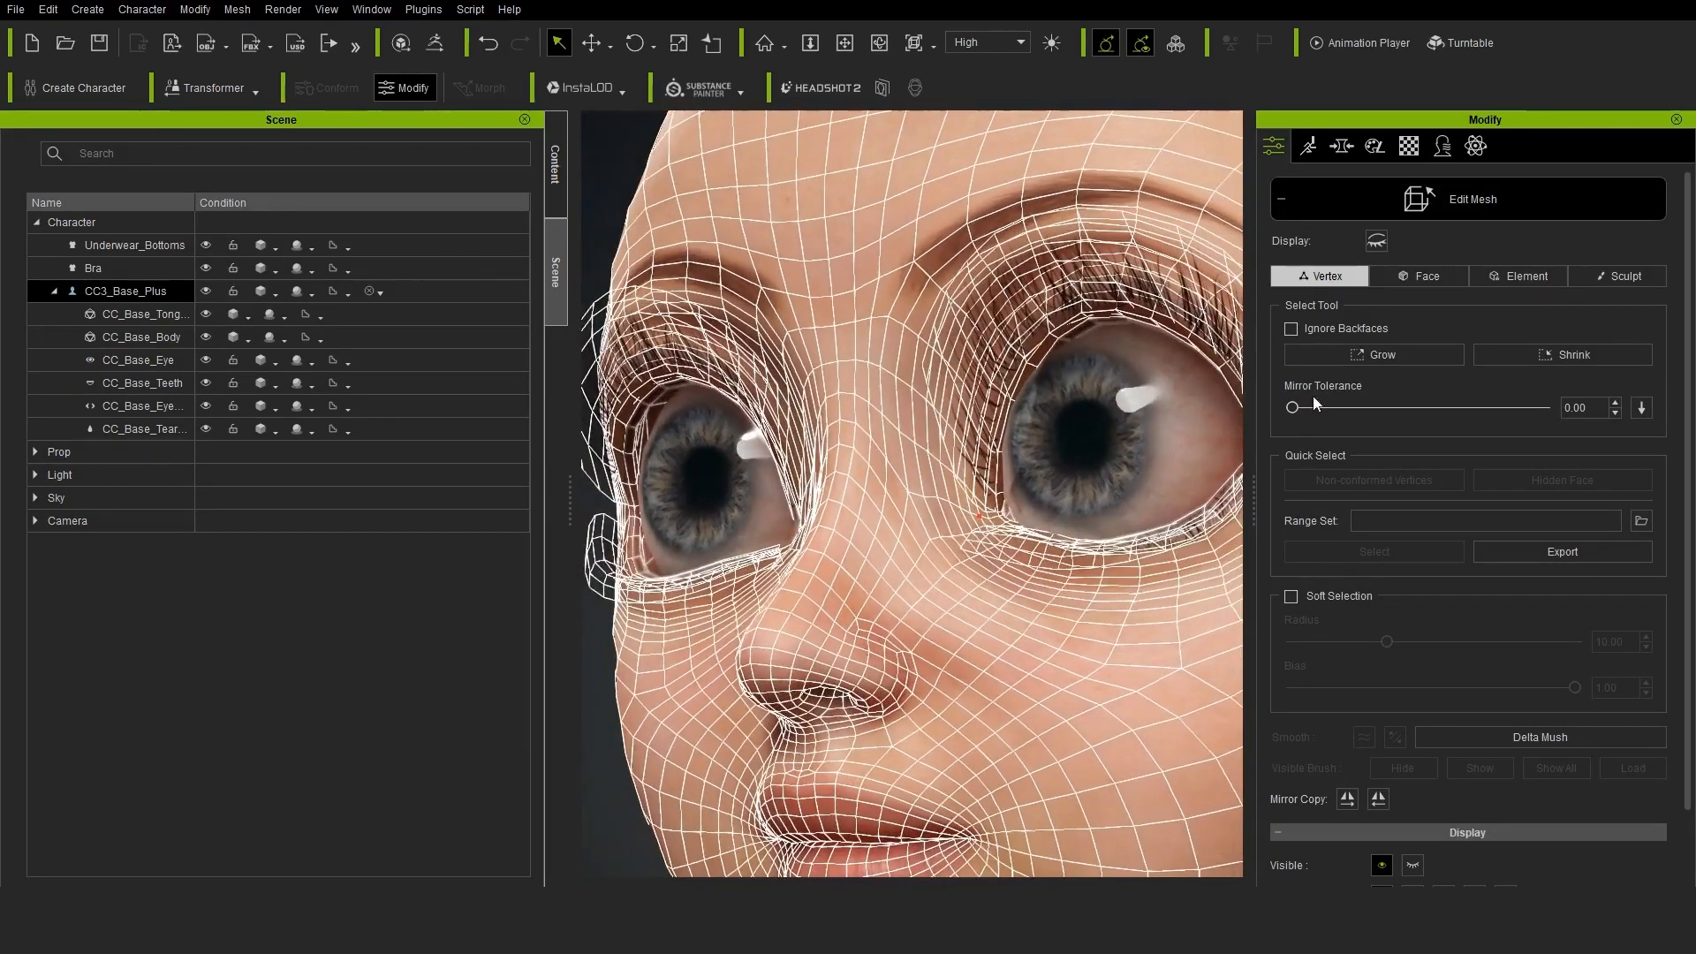
click(1295, 595)
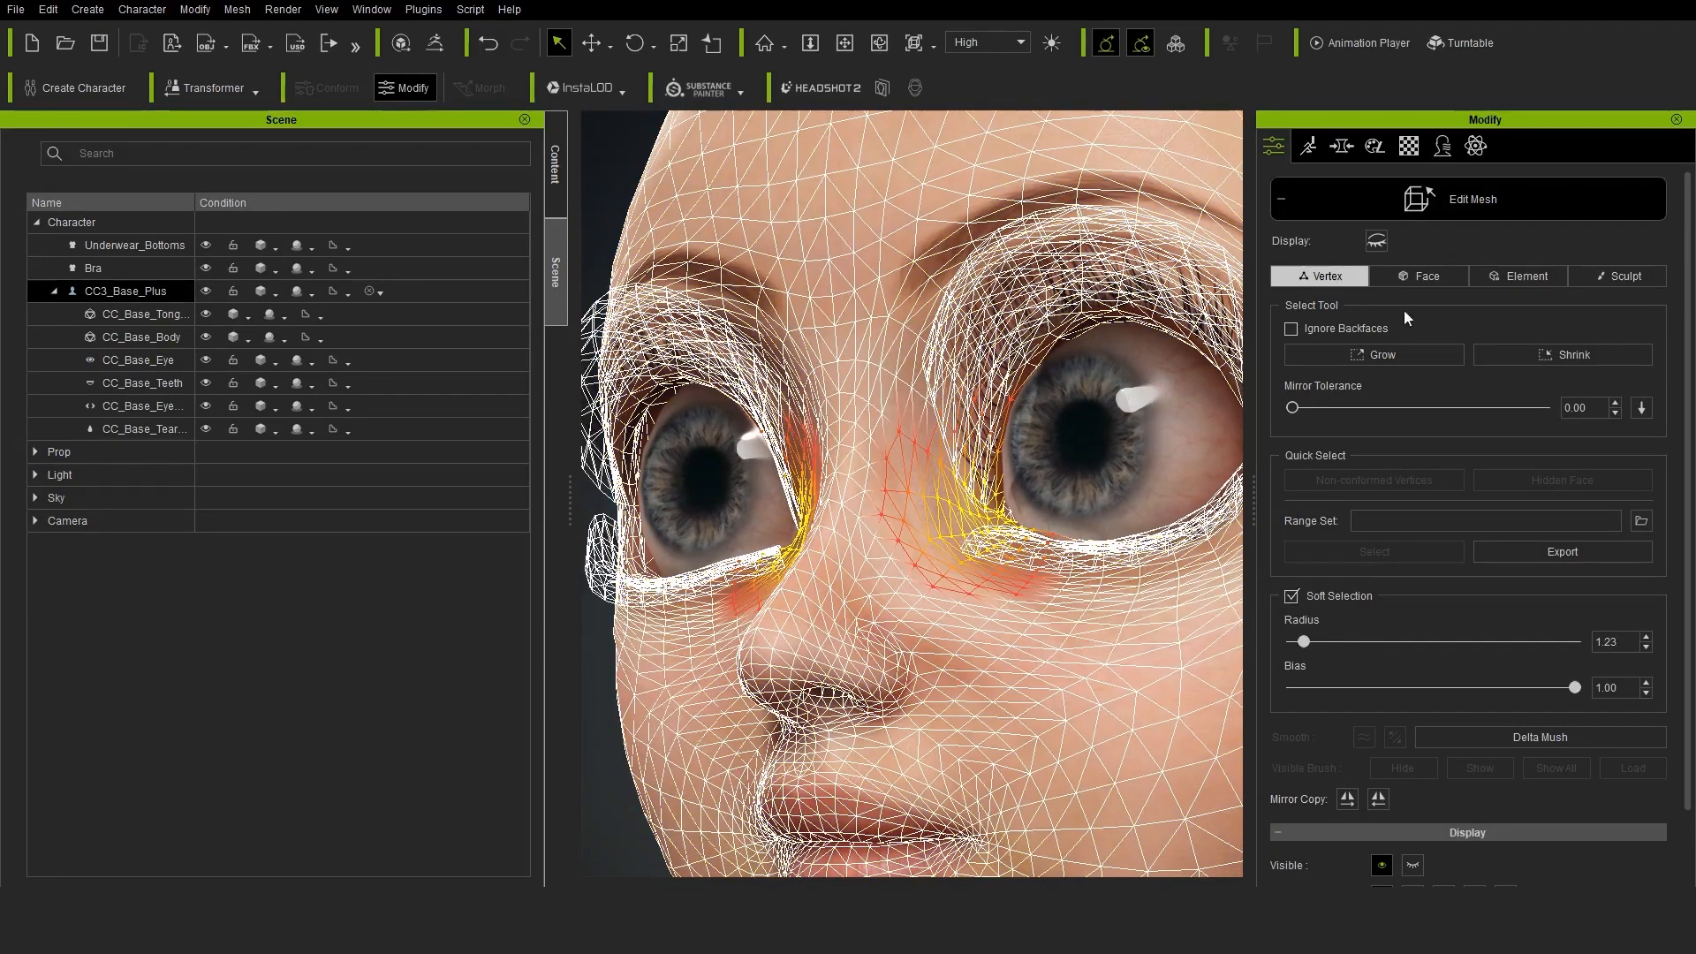
key(w)
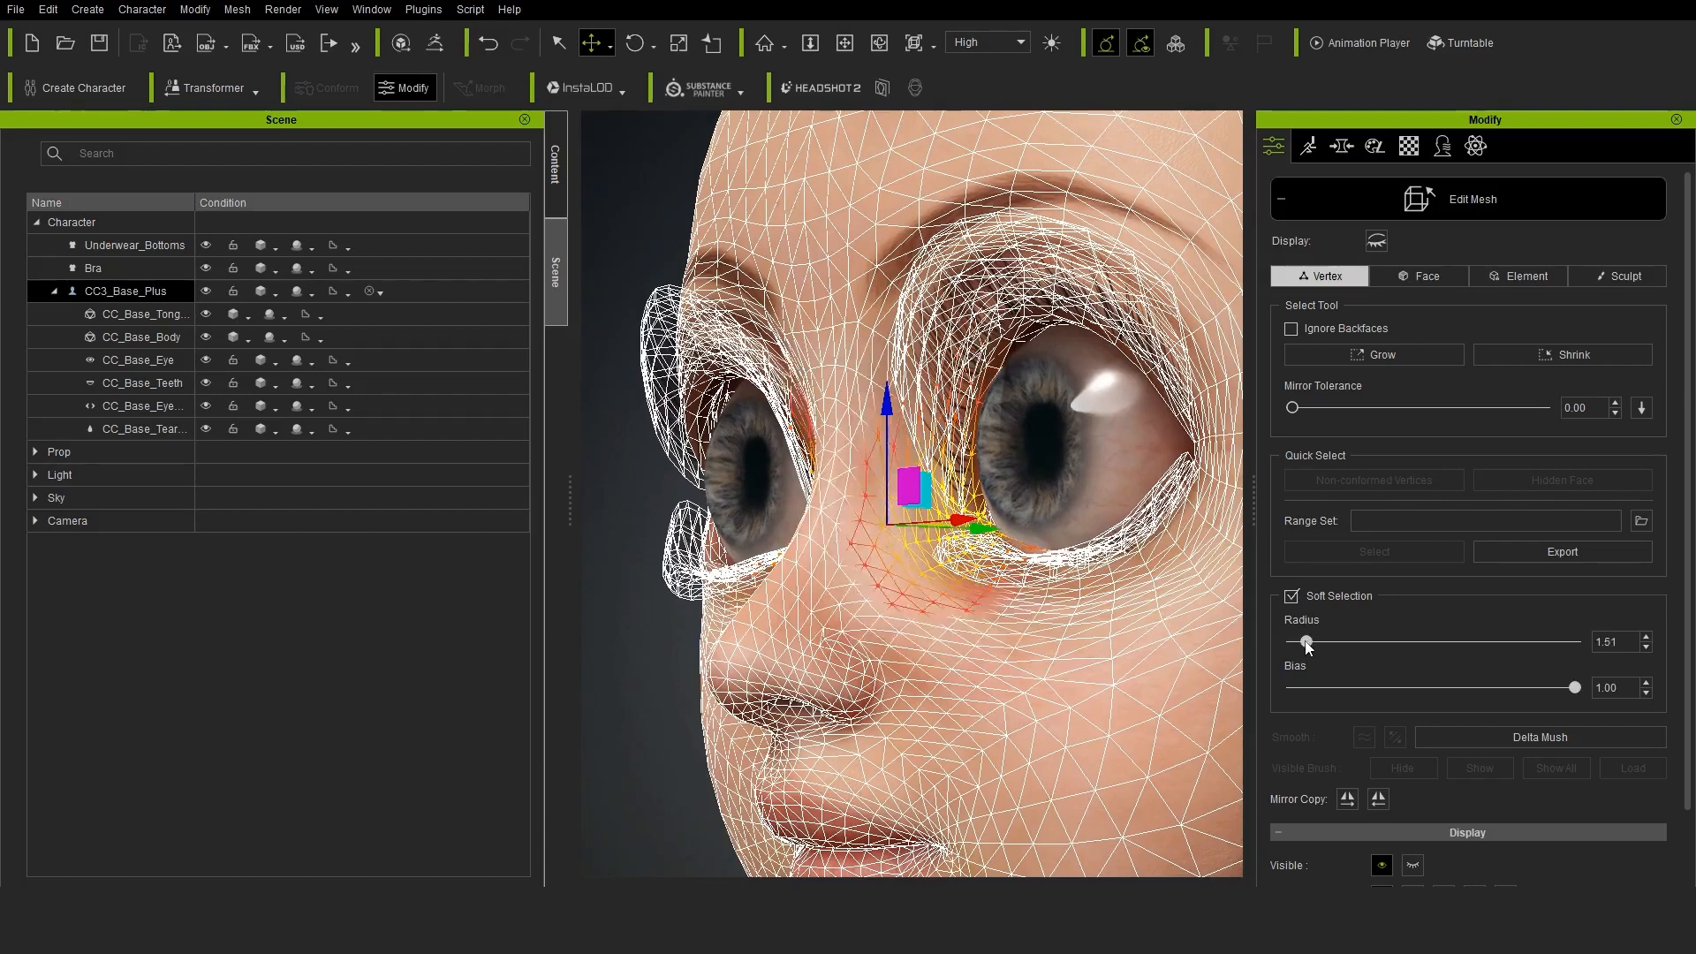
drag(1575, 687, 1461, 691)
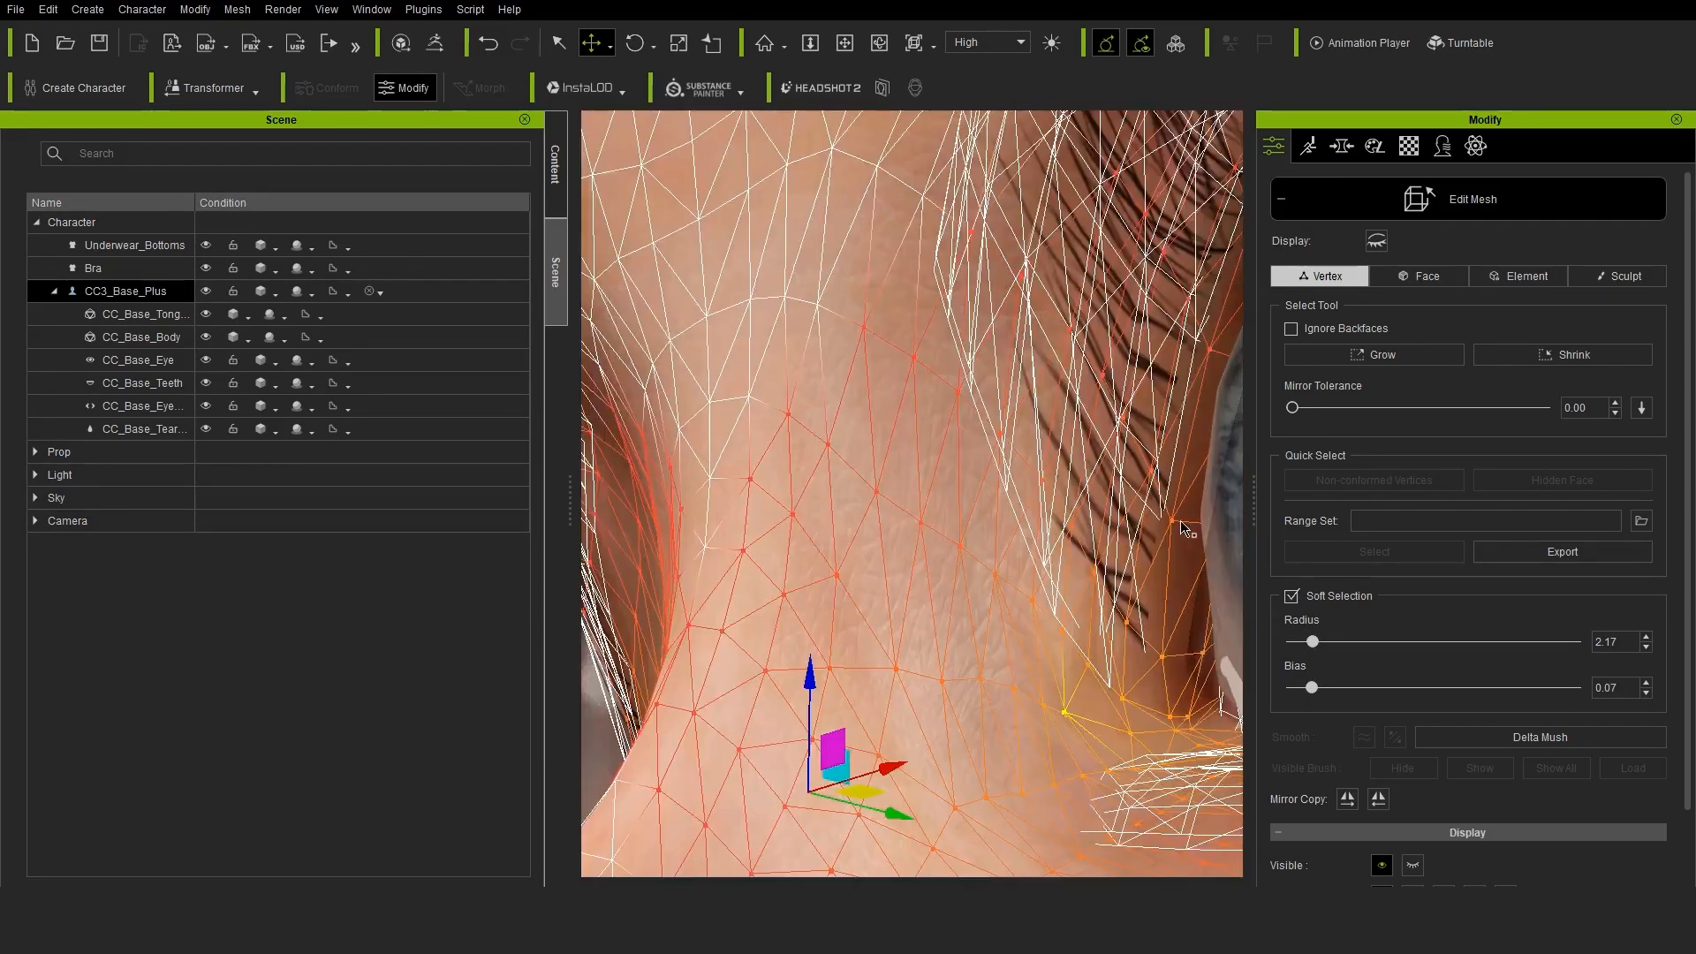
Enable Ignore Backfaces and move the soft-selected inner eye corner to fit around the eyeball
key(q)
scroll(1358, 681, down, 1)
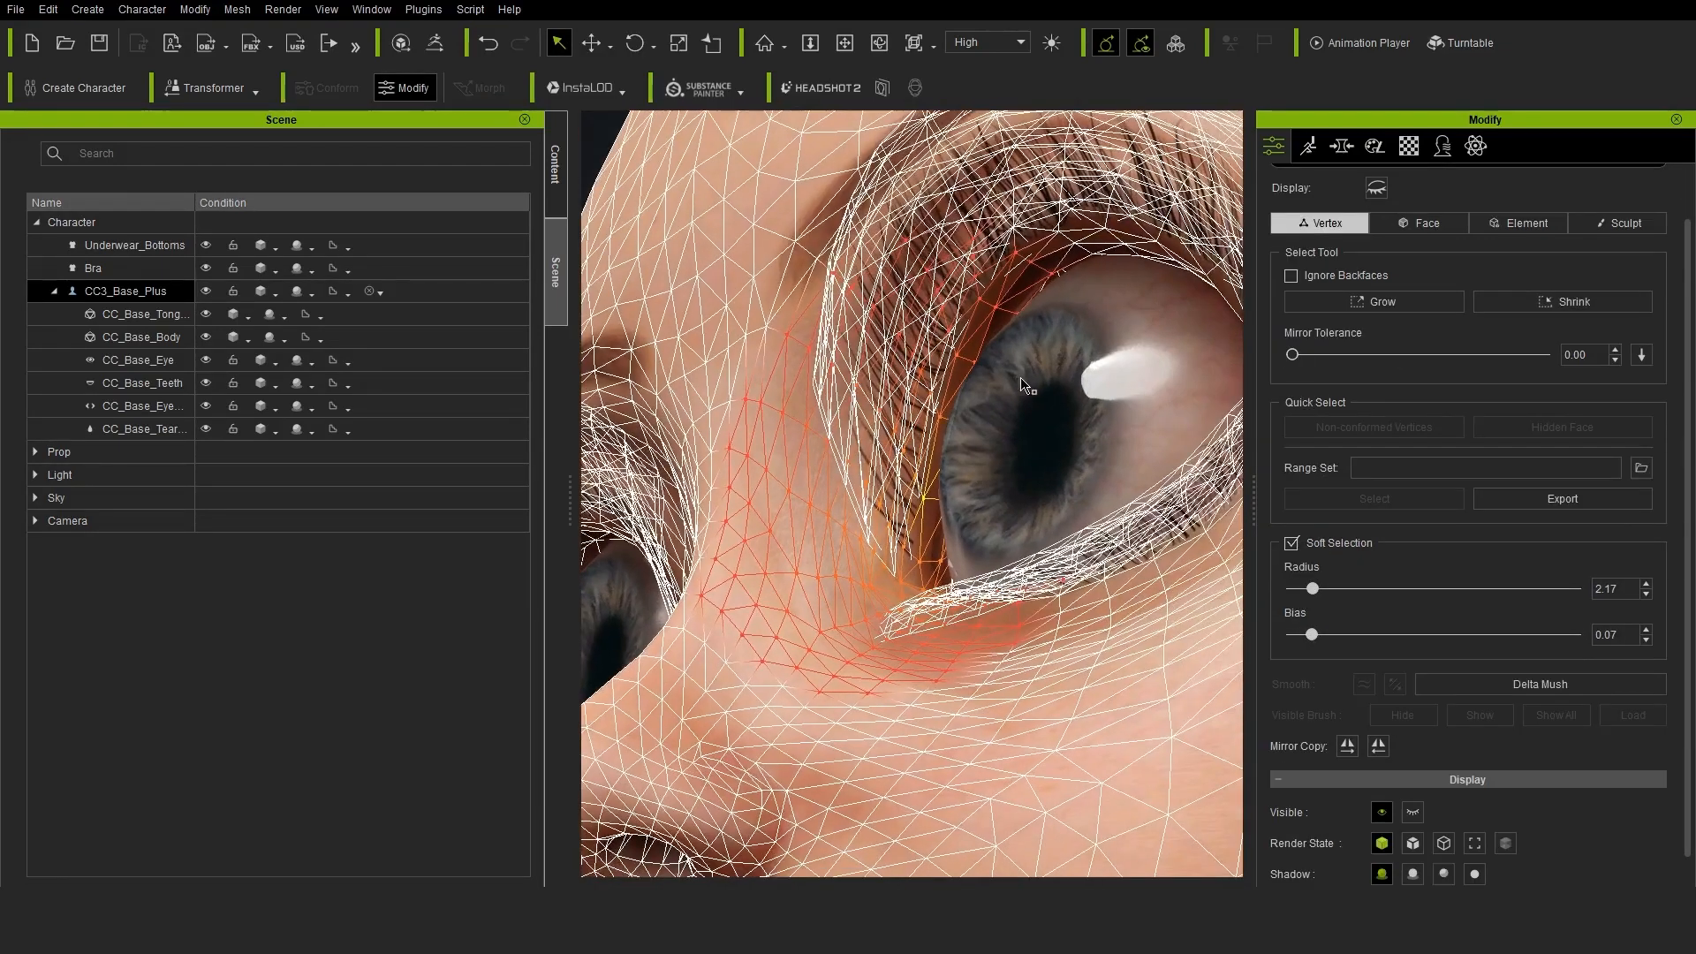
key(w)
click(1292, 276)
drag(1003, 529, 991, 523)
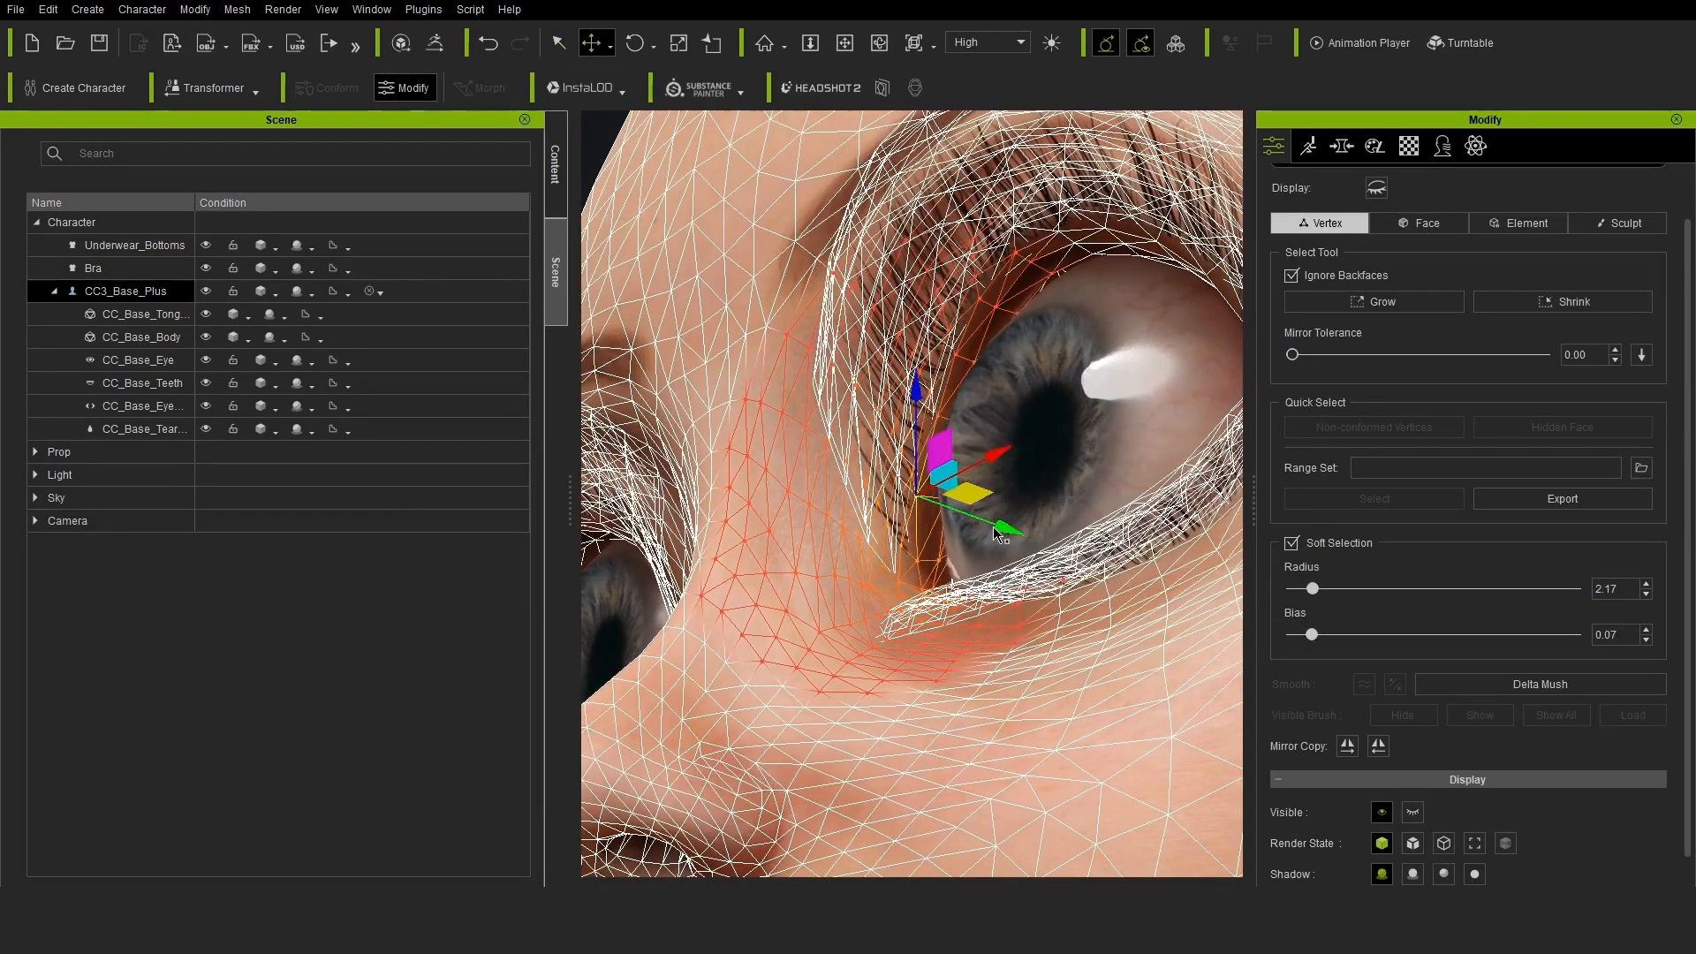
click(1051, 481)
Mirror-copy the eye corner edit to the other side of the face and finish mesh editing
click(1378, 747)
scroll(1217, 549, down, 10)
right_drag(1217, 550, 662, 235)
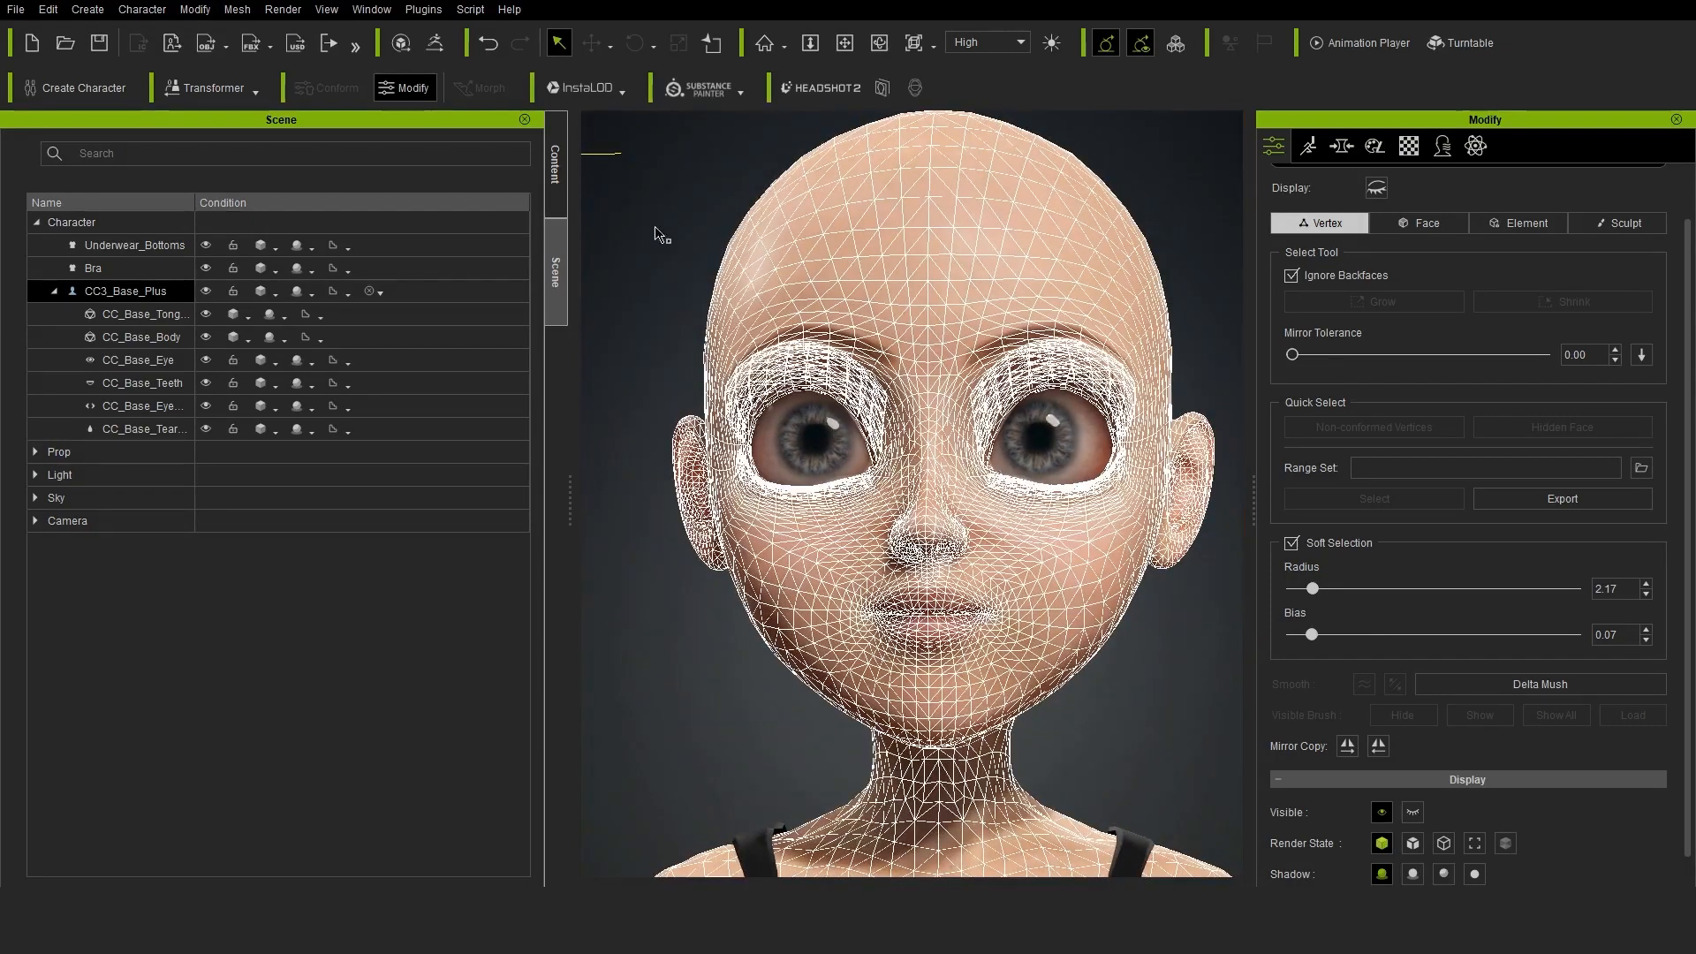
scroll(1472, 213, up, 1)
click(1472, 201)
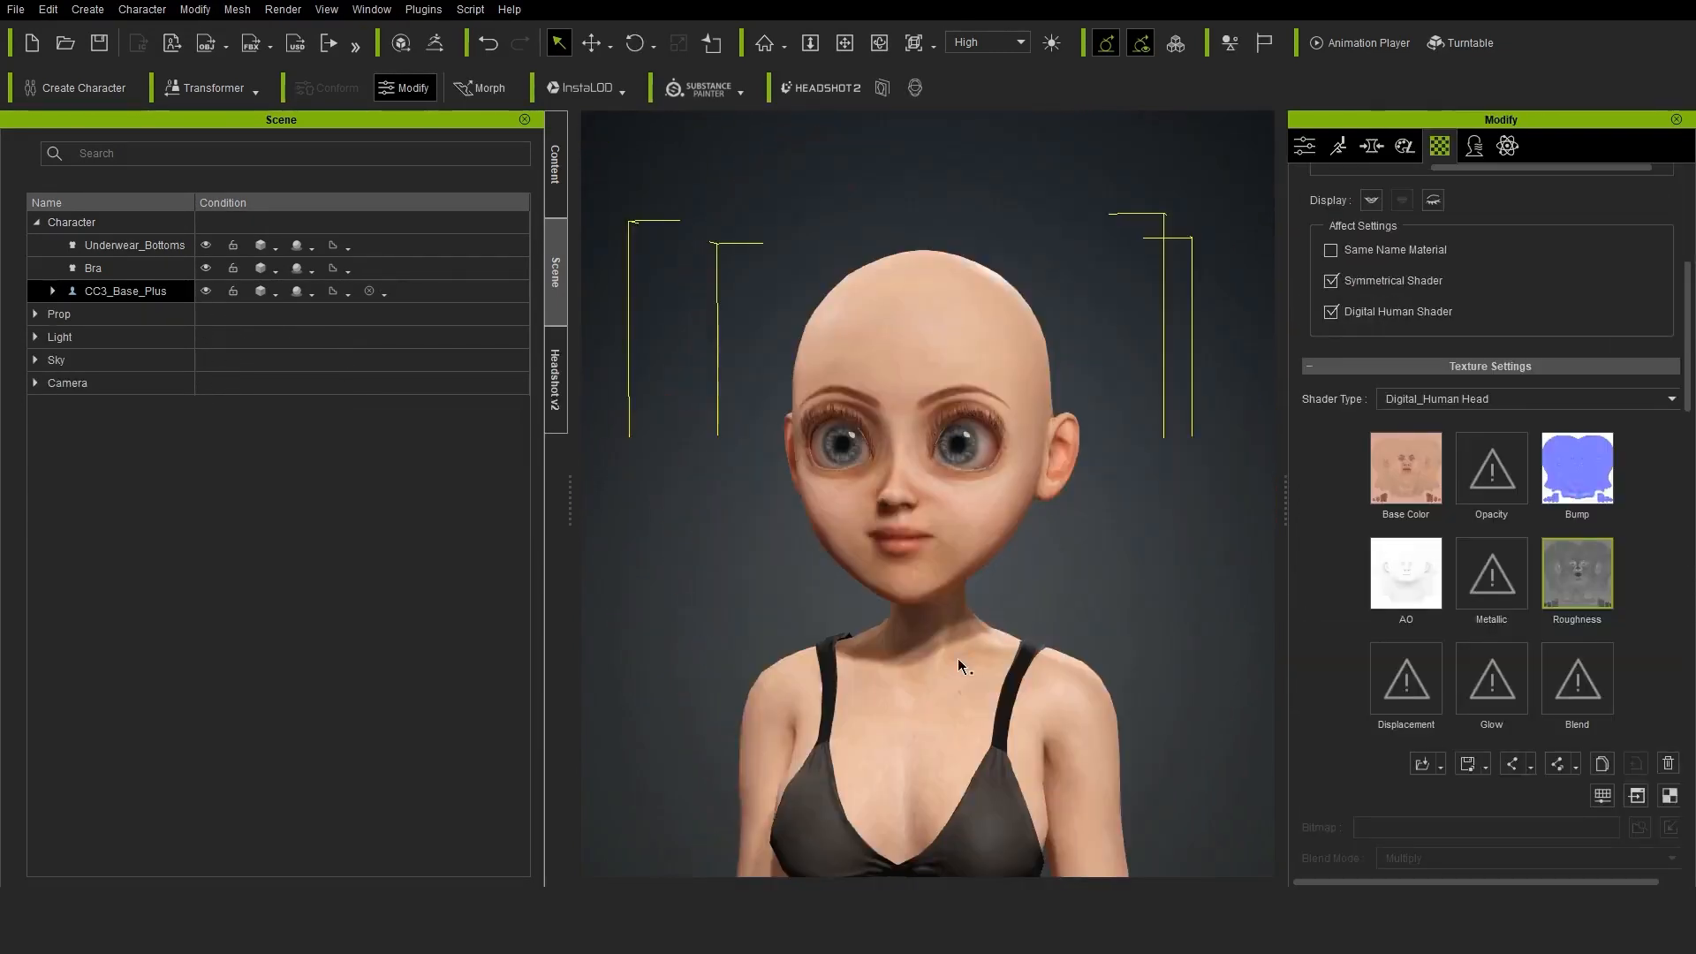
Apply the Baby skin from Realistic Human Skin and hide the Eyebrow makeup layer
click(555, 176)
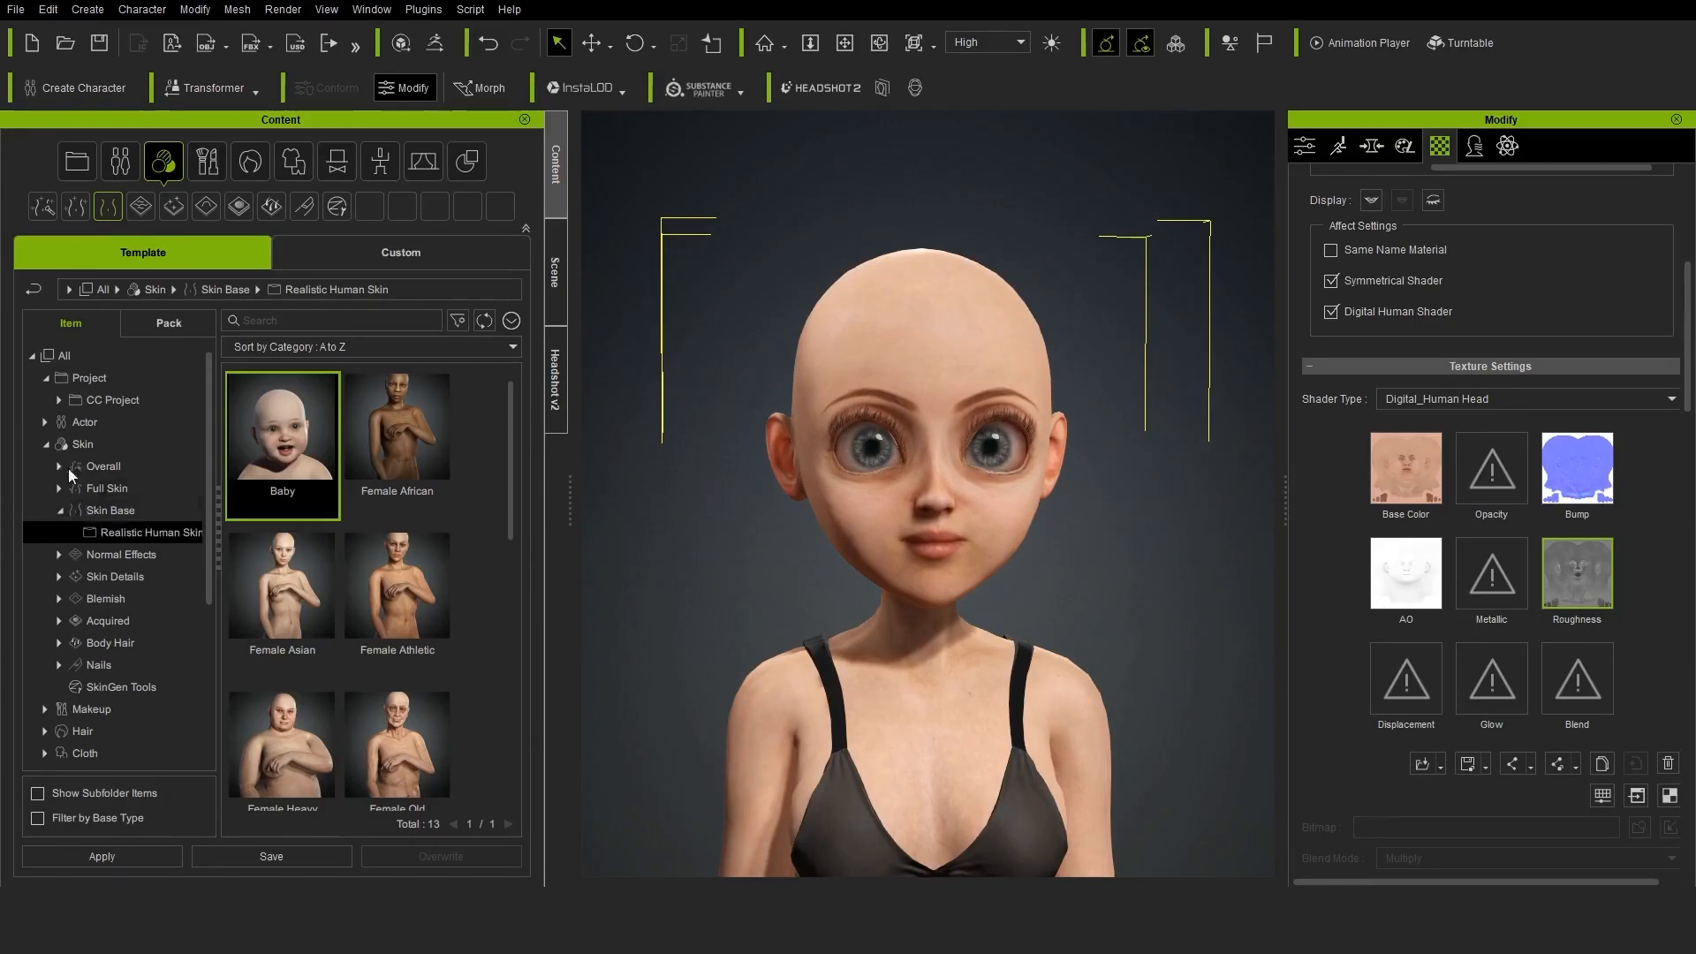
double_click(289, 449)
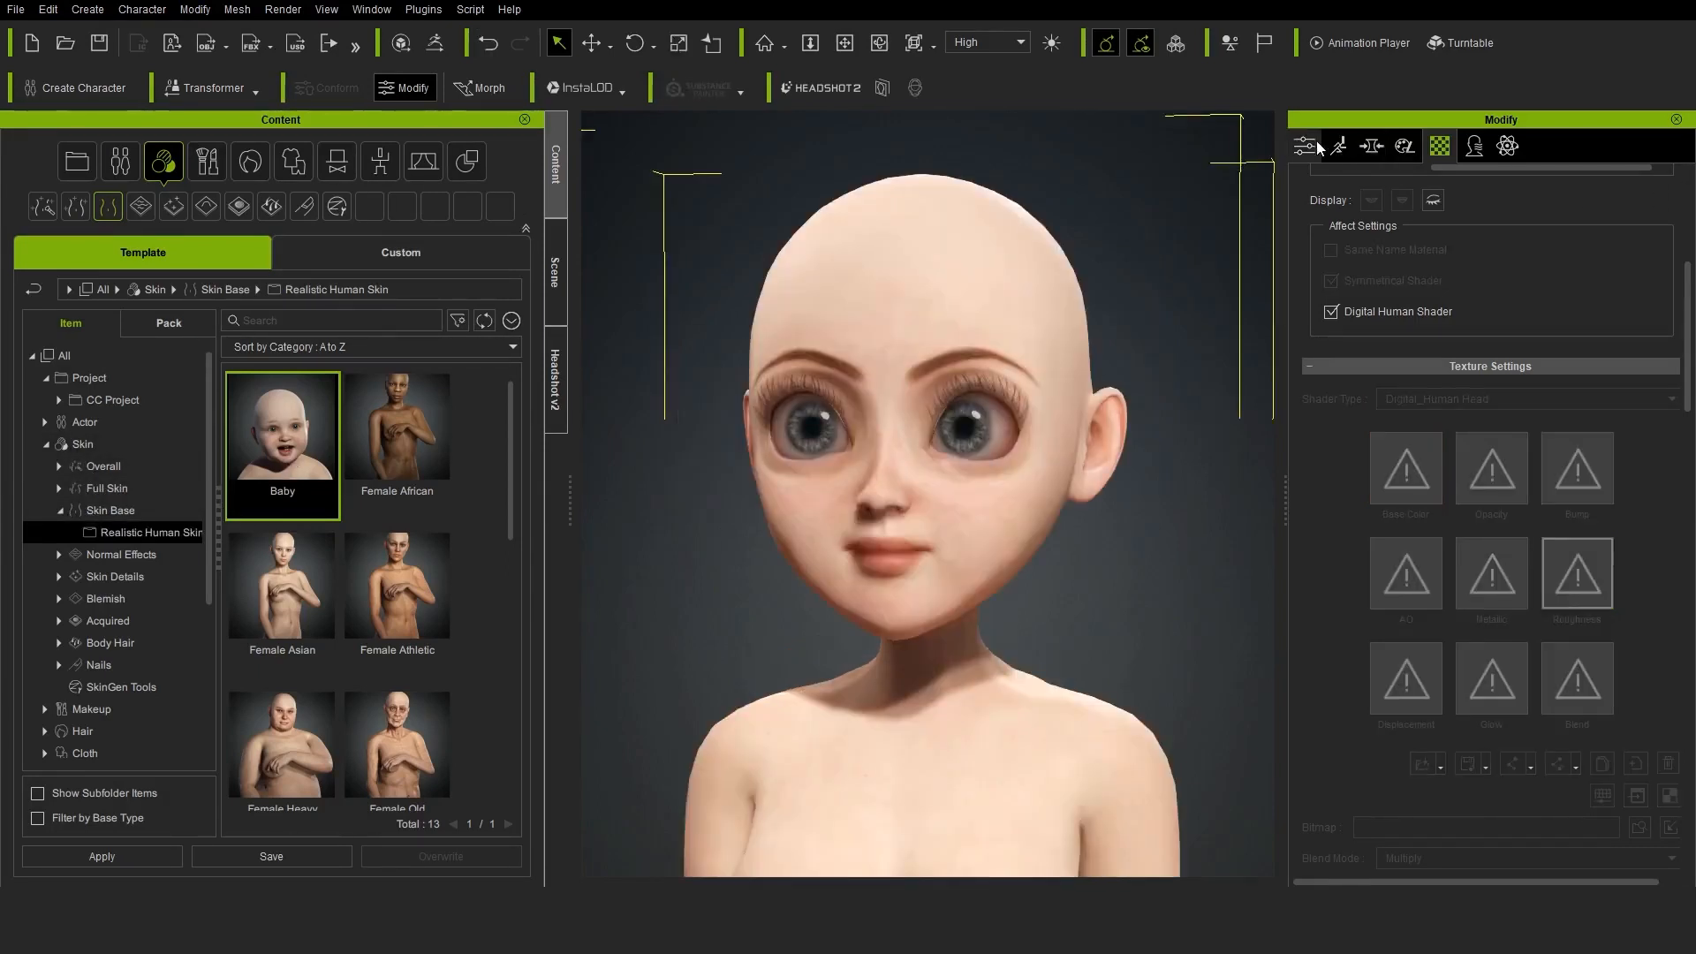
click(1406, 147)
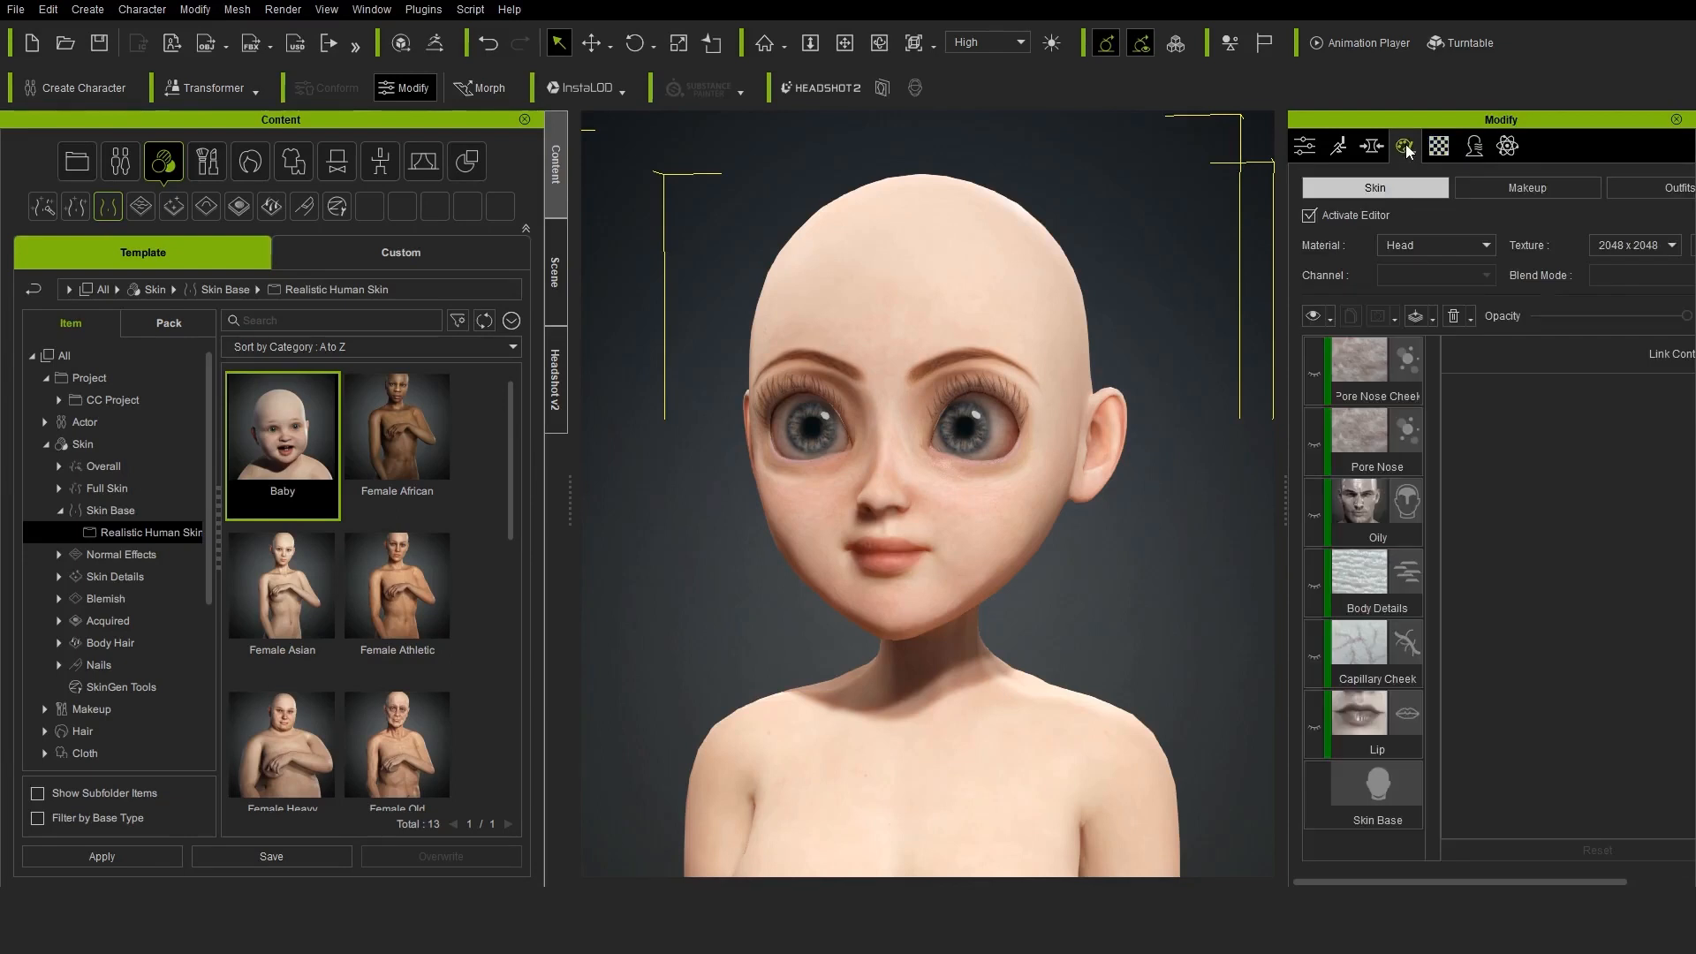
click(1499, 194)
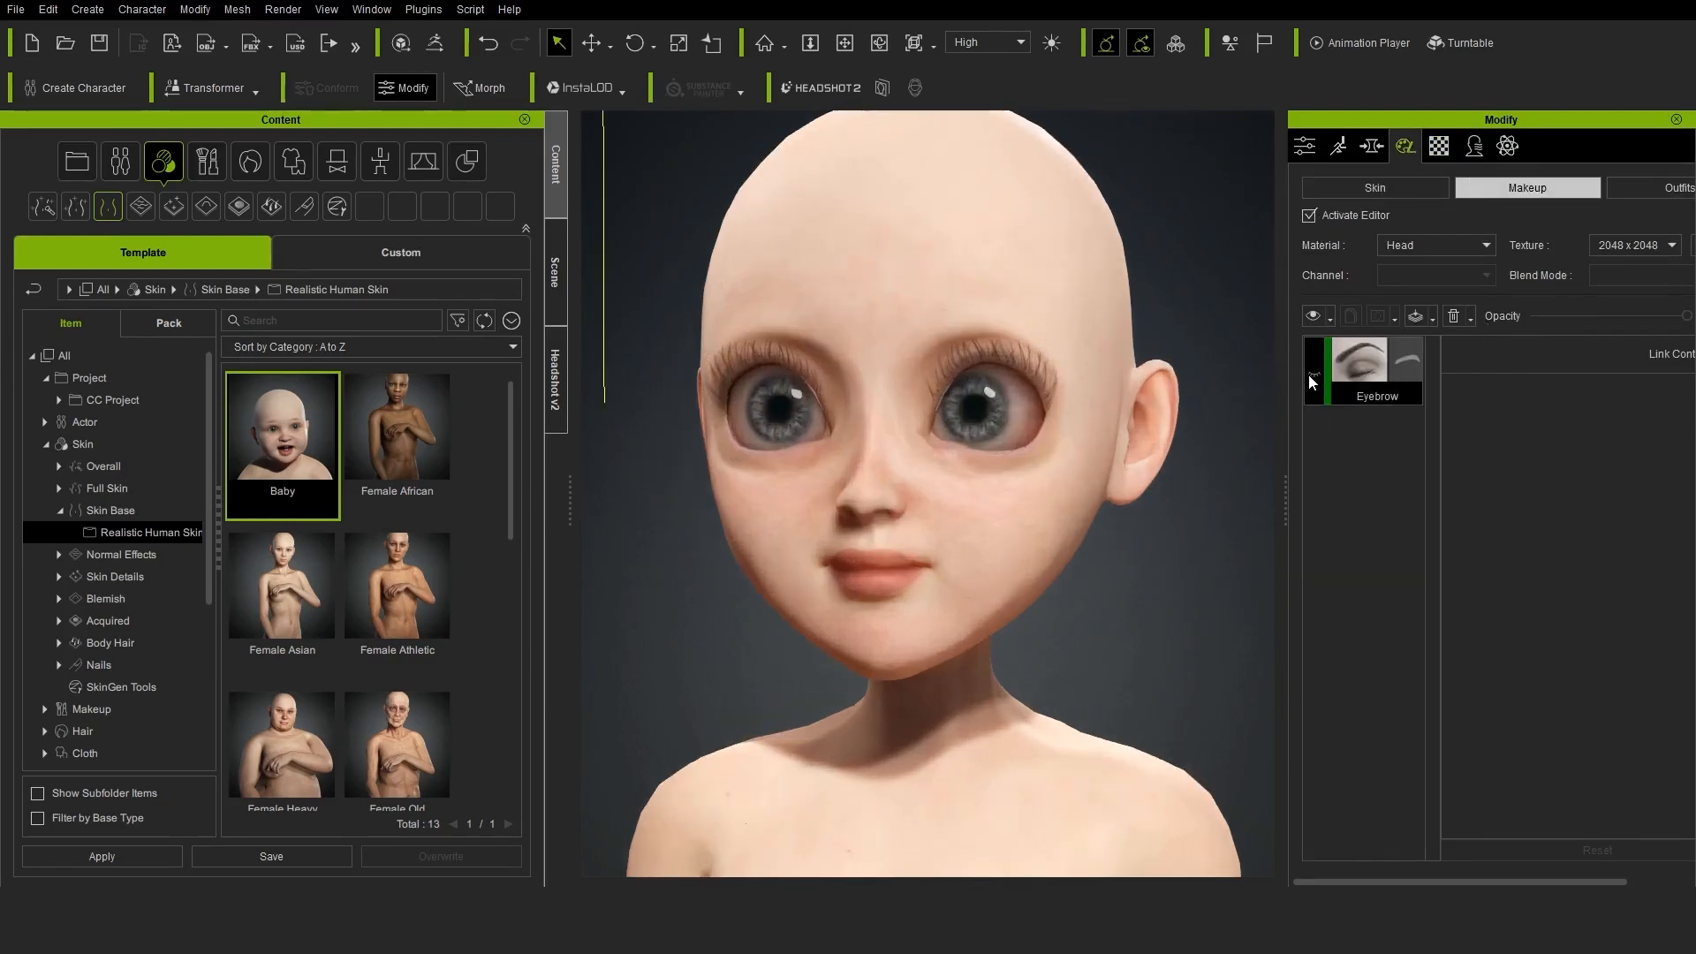
Launch the Base Color texture of the head's Skin Base layer in the external image editor Krita
click(1639, 191)
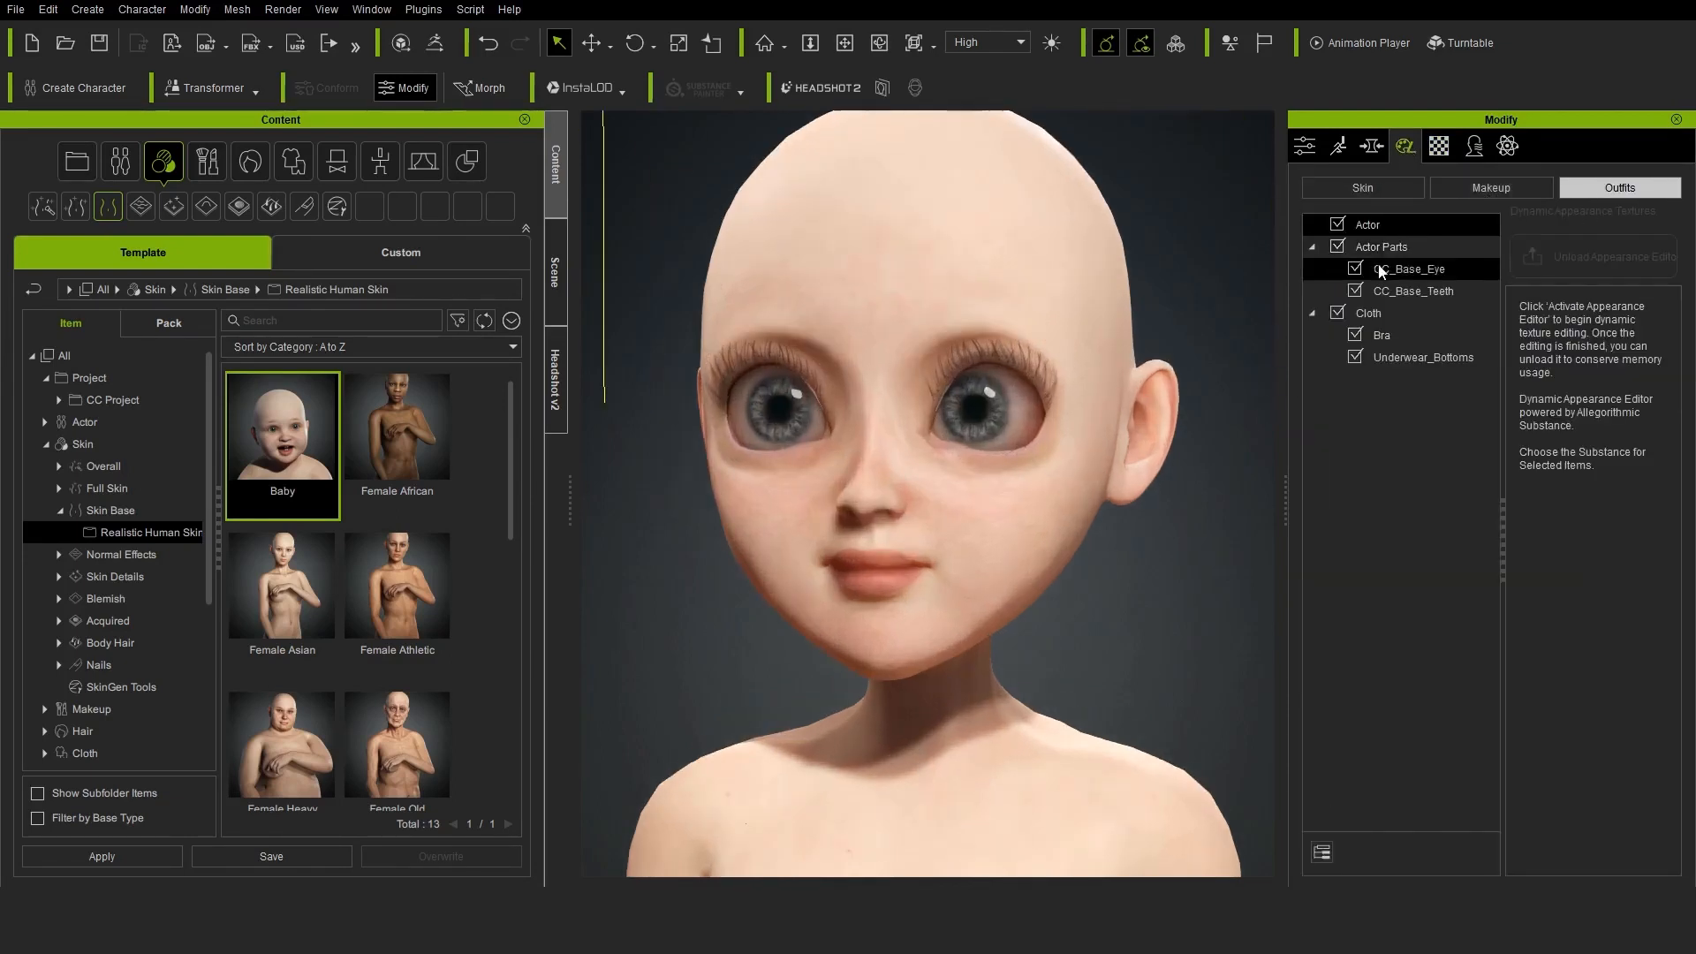
click(1363, 187)
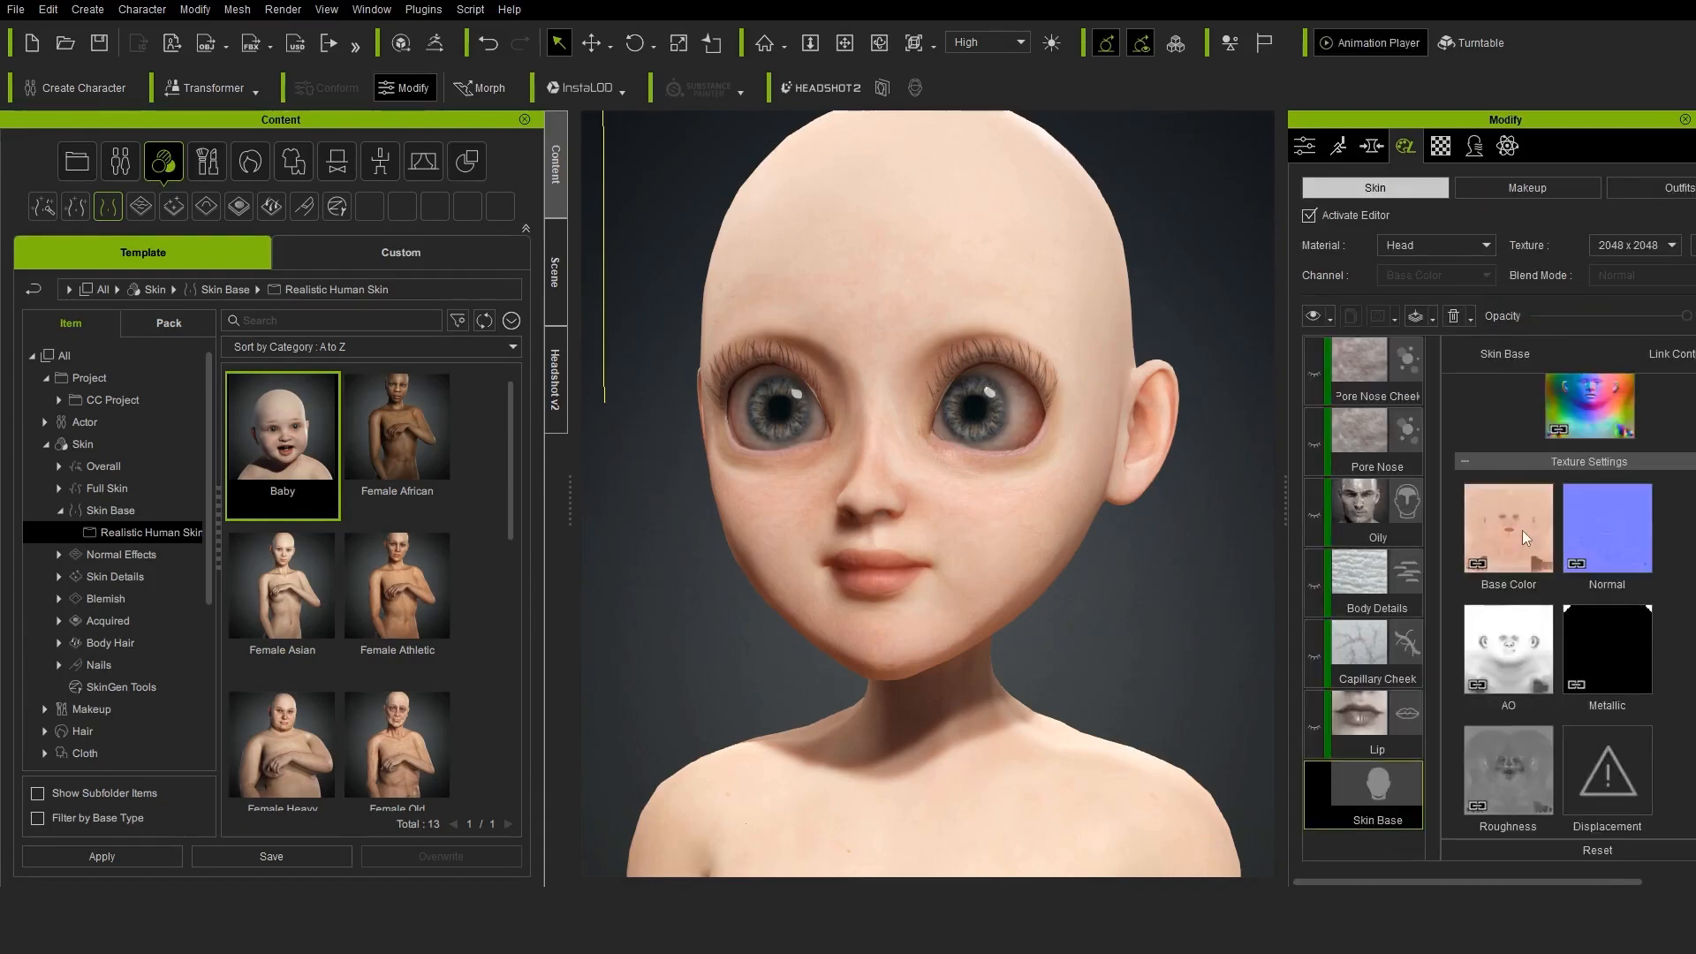
right_click(1528, 522)
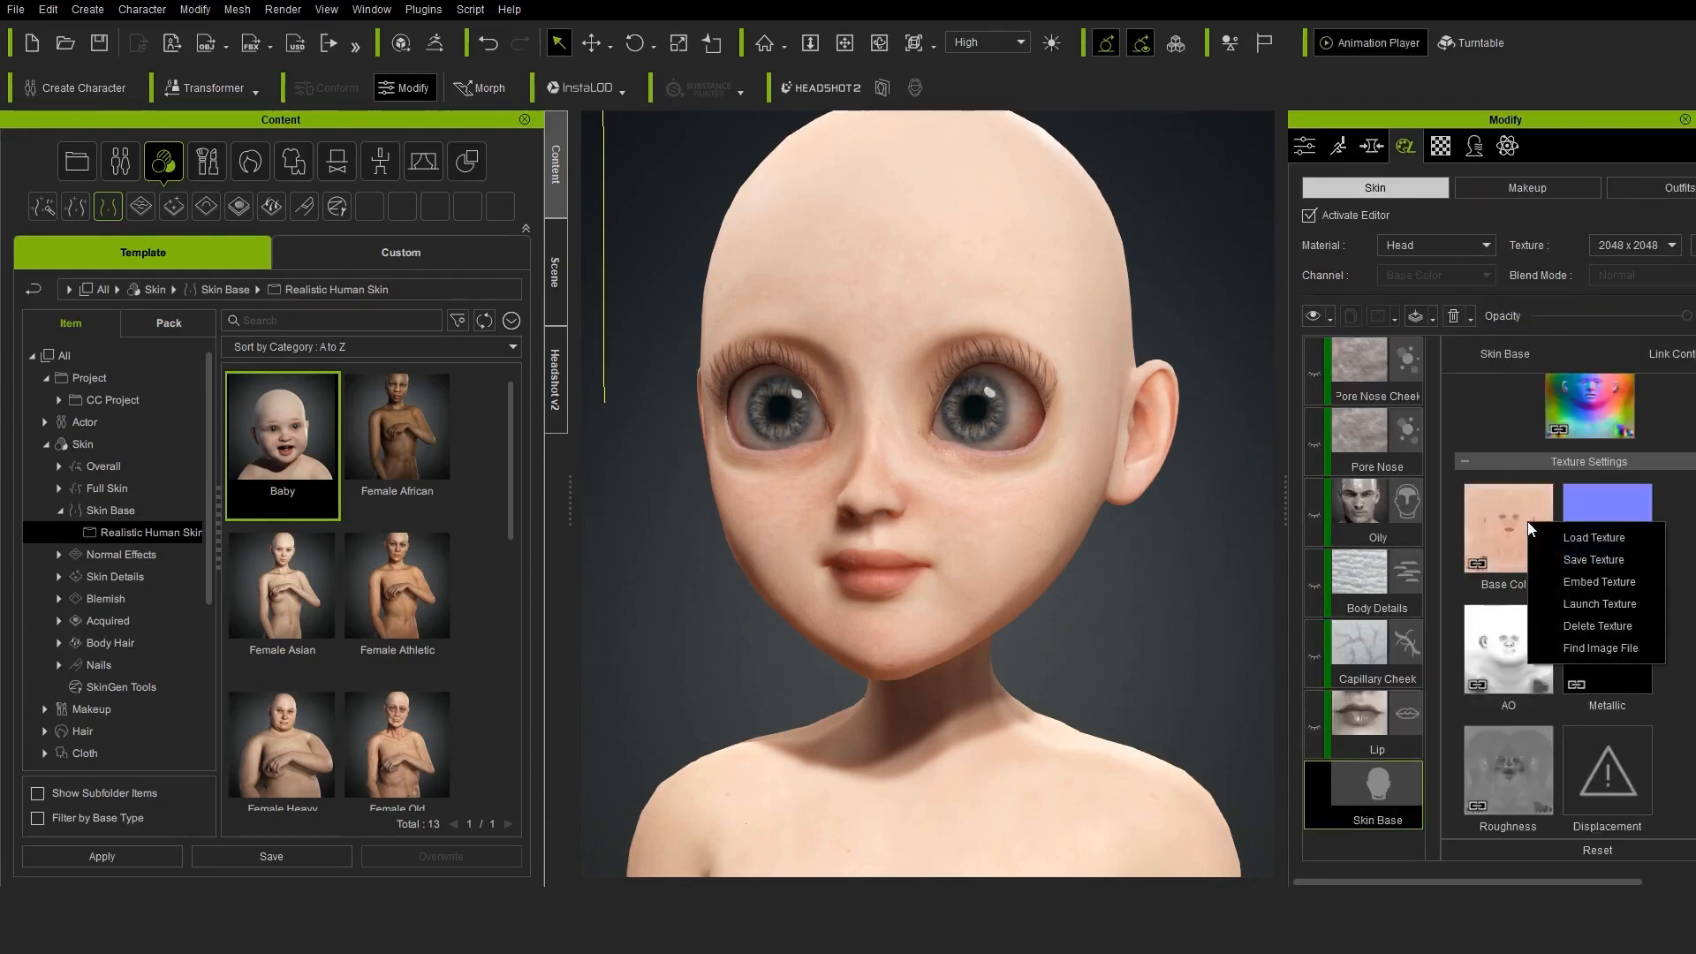
click(1601, 607)
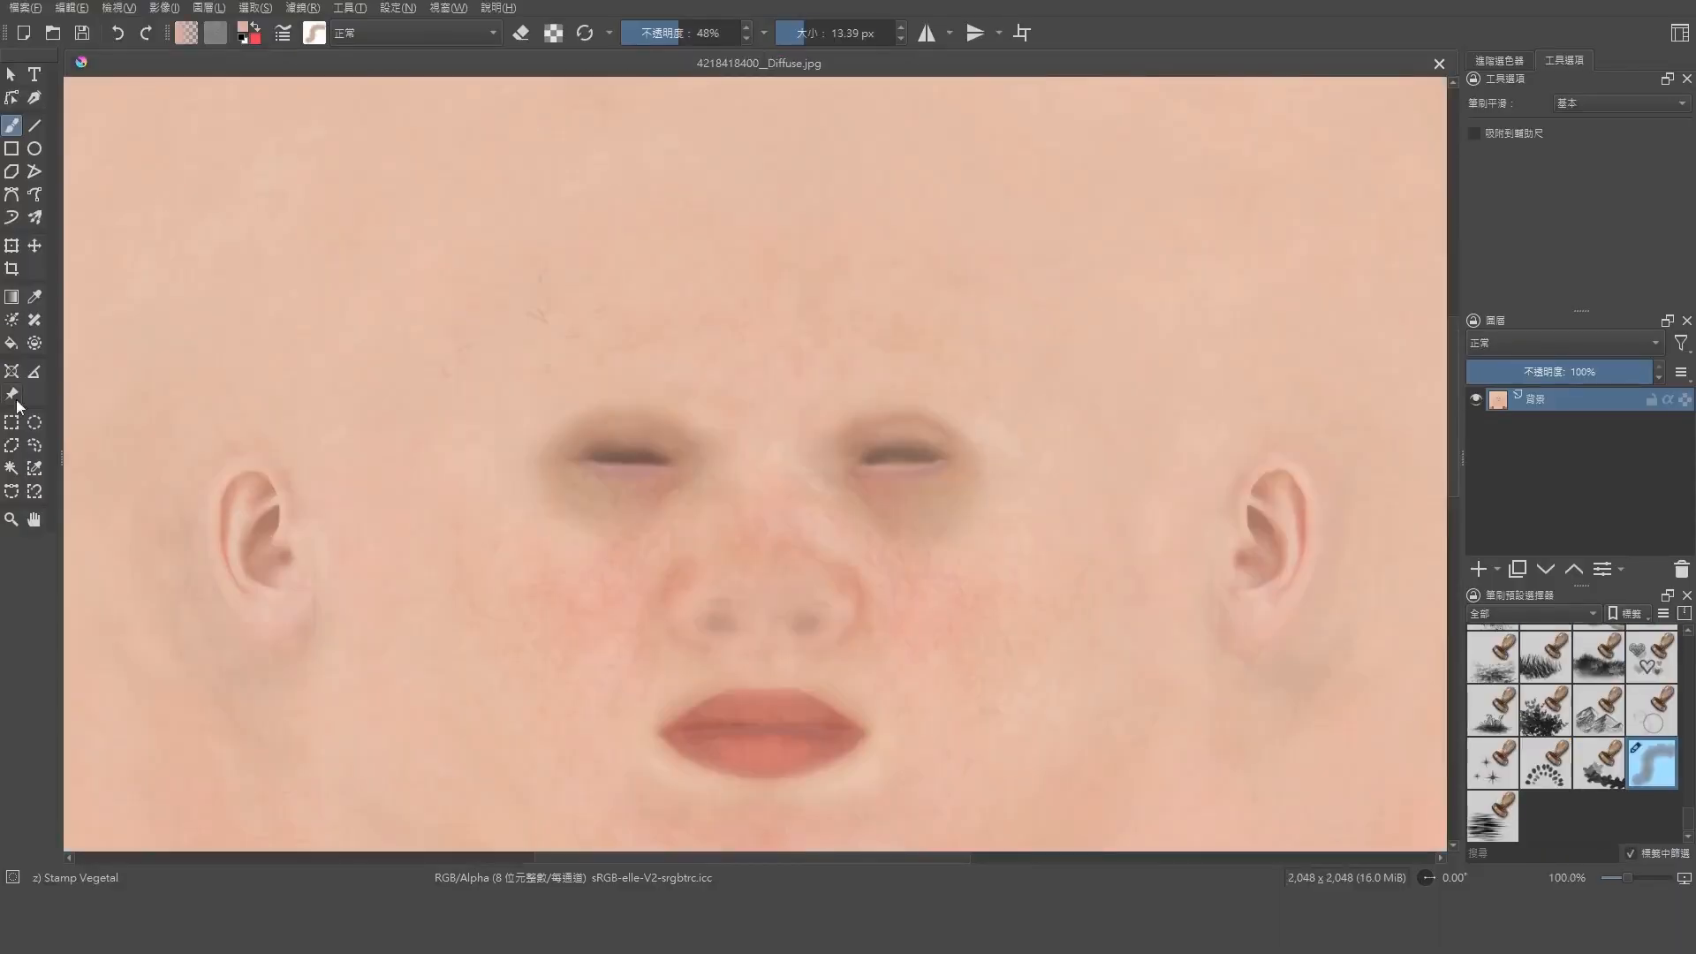
Select a skin patch about 149 × 159 px on the forehead, duplicate the background layer, and clear the selection
drag(356, 182, 485, 321)
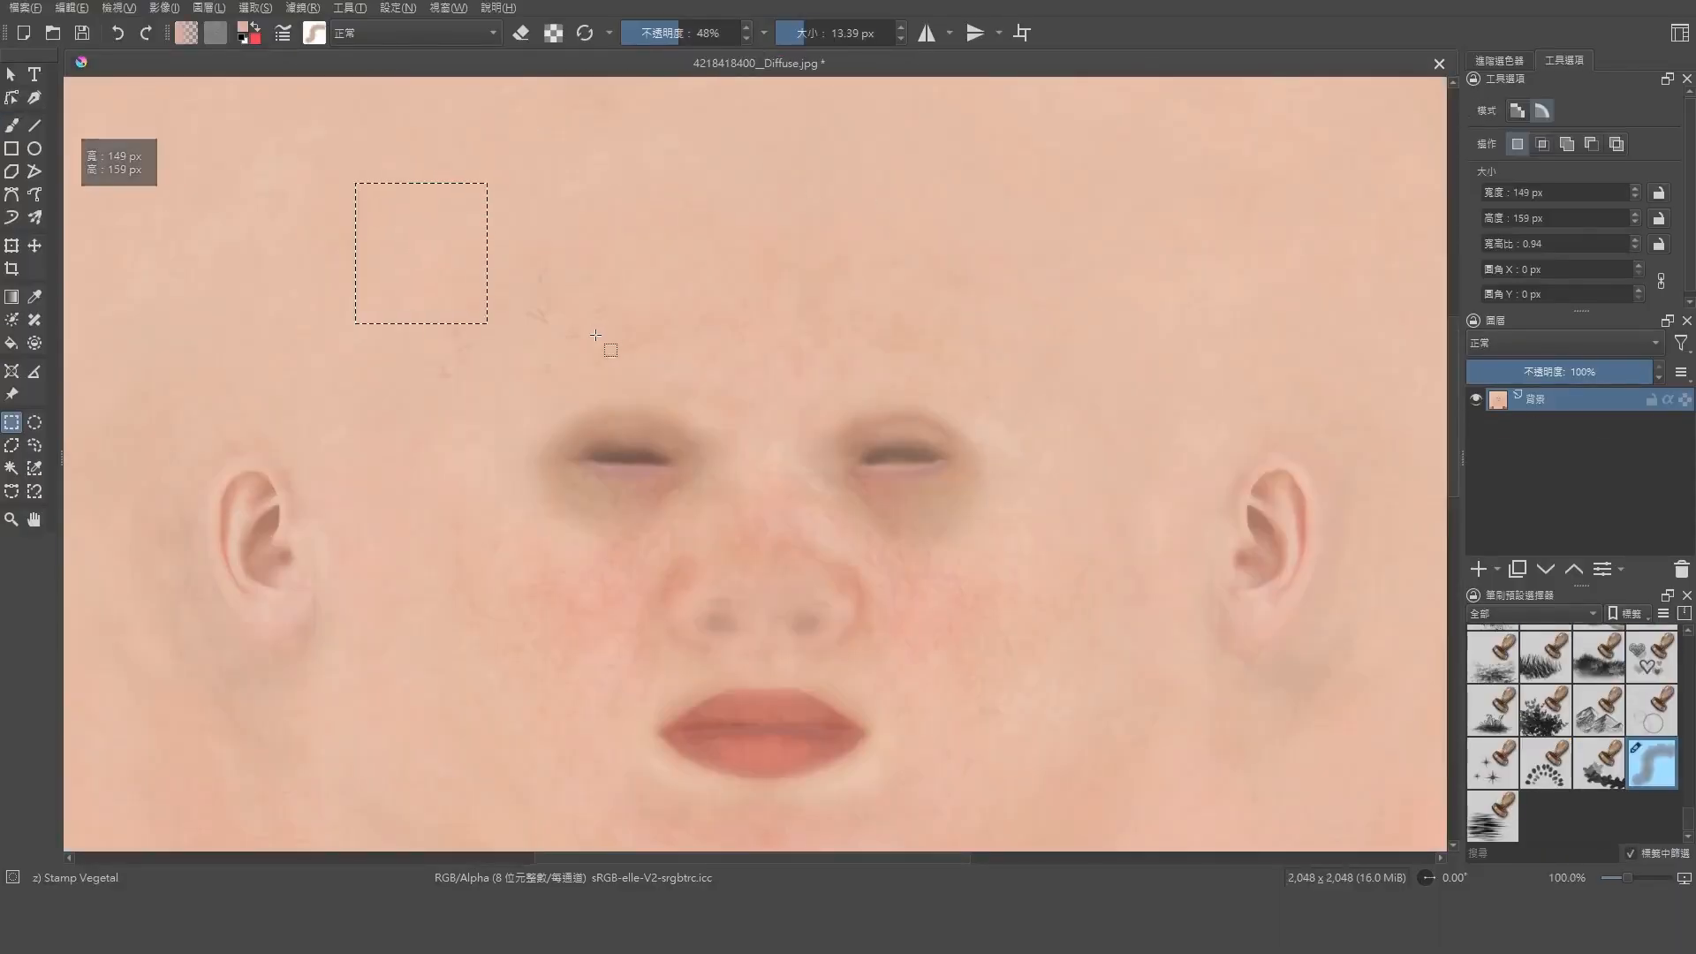
key(ctrl+j)
click(215, 33)
click(422, 305)
click(1599, 763)
click(1652, 763)
key(ctrl+shift+a)
Turn on horizontal mirror painting and cover the dark shading around the eyes with a brush of about 93 px
click(11, 126)
scroll(633, 186, down, 2)
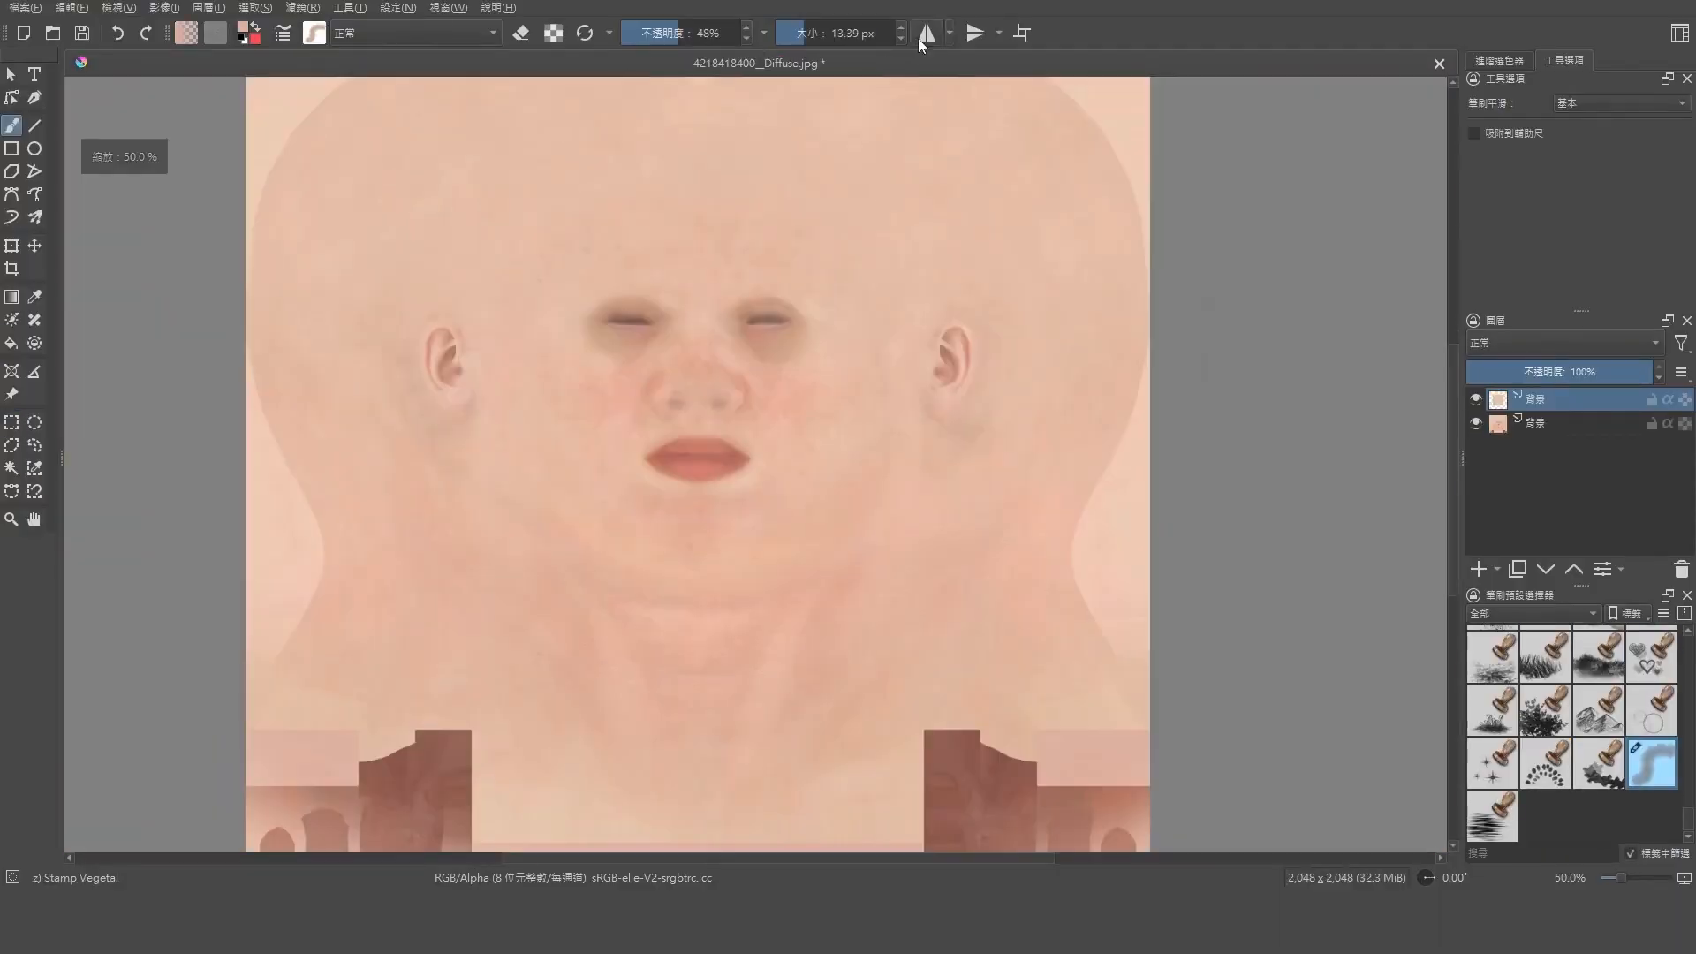
scroll(699, 203, up, 3)
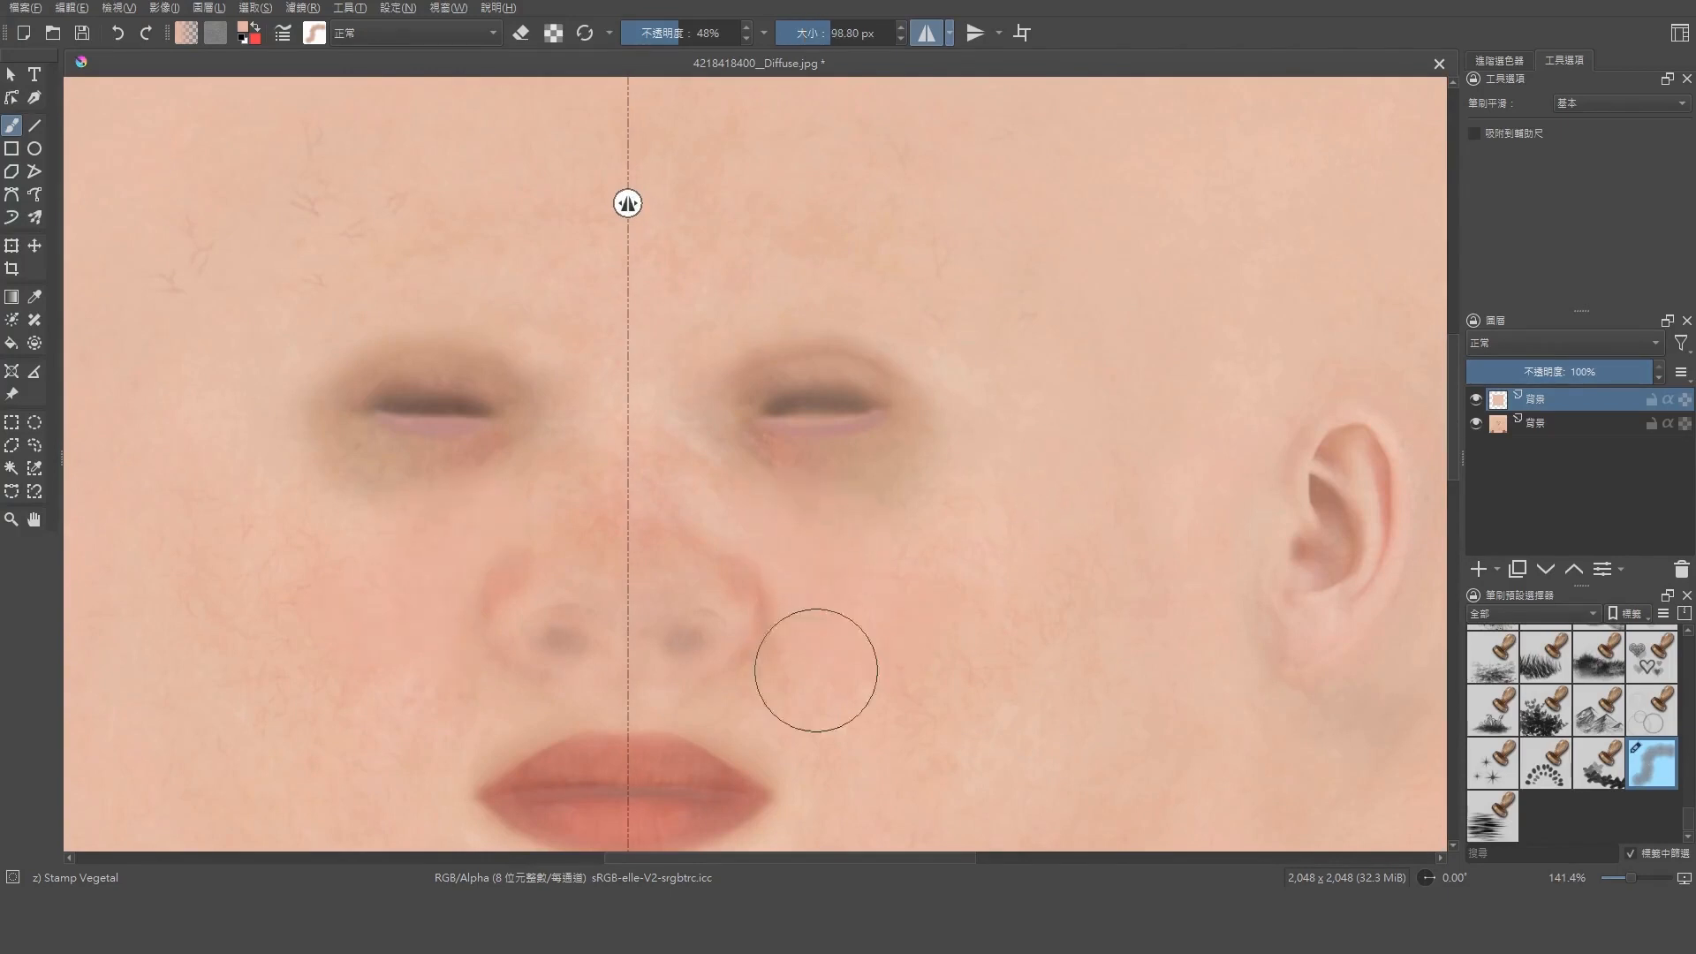
scroll(746, 599, up, 1)
drag(799, 420, 930, 424)
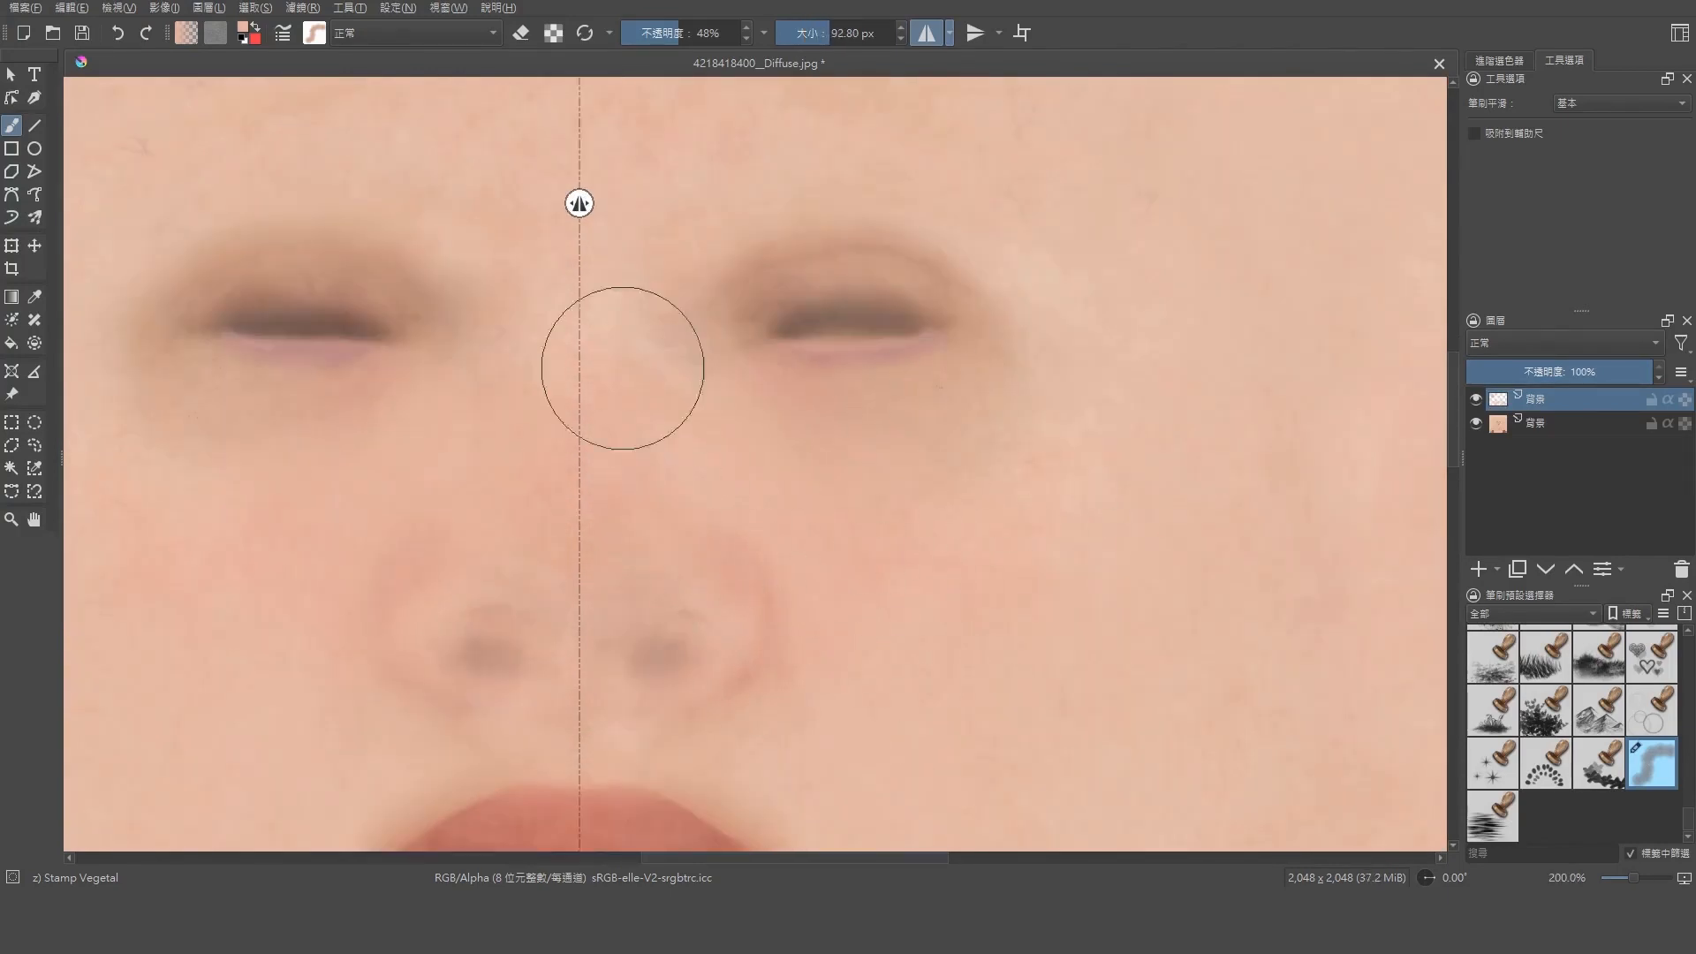
Paint skin tone closer around the eyelids with a smaller brush of about 40 px
click(40, 522)
key(b)
key(bracketleft)
key(bracketleft)
key(bracketleft)
key(bracketleft)
mouse_move(795, 397)
mouse_down()
mouse_move(873, 518)
mouse_move(1007, 389)
mouse_up()
shift+drag(1127, 392, 1104, 391)
drag(1030, 402, 822, 402)
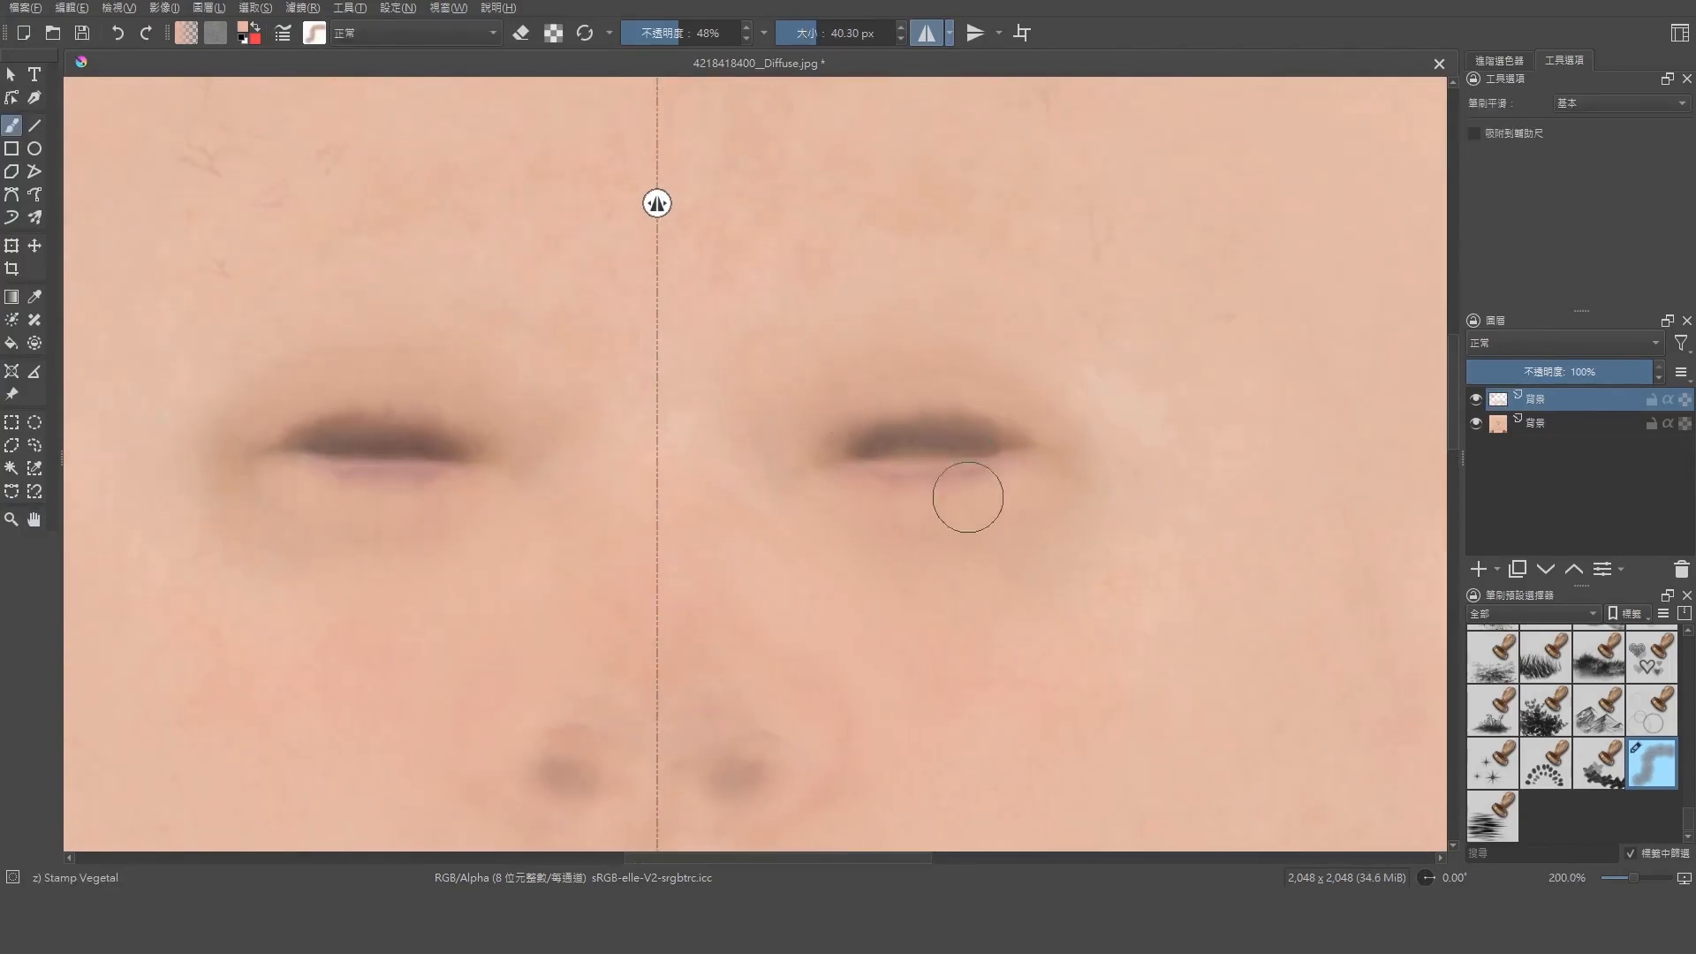
Cover the purple tint and remaining shading under the eyes, lowering the brush opacity to 34%
drag(969, 500, 817, 477)
drag(662, 36, 661, 36)
drag(1067, 433, 1004, 504)
drag(1087, 477, 986, 488)
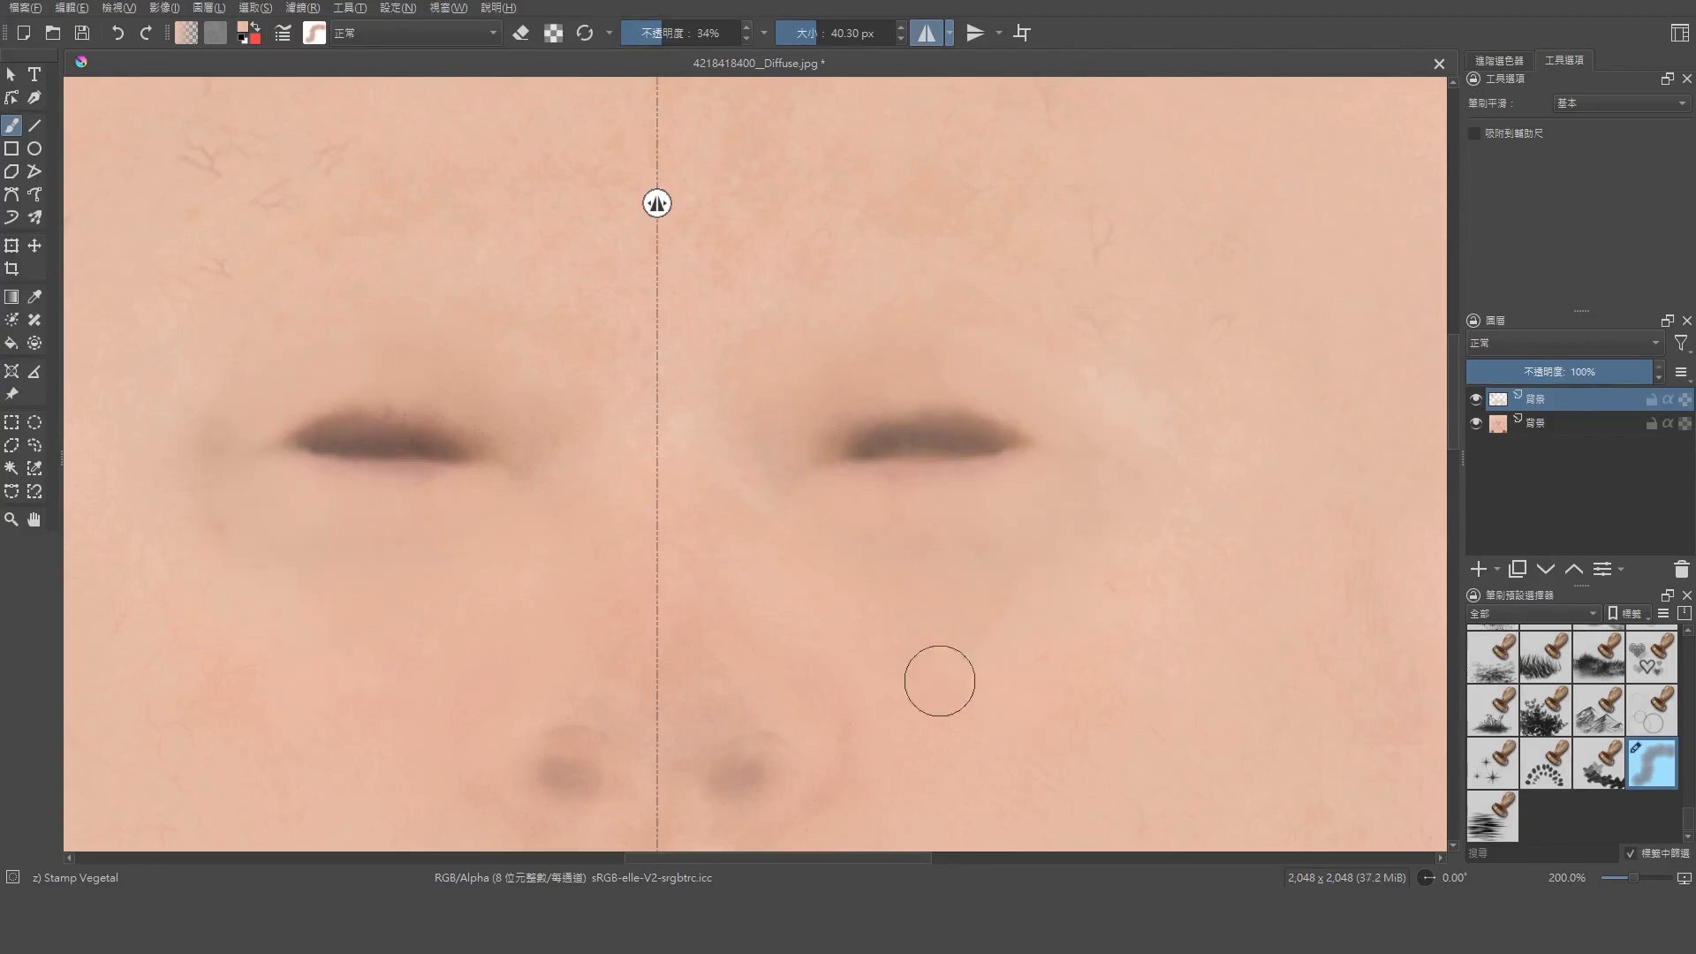
Enlarge the brush to about 139 px and even out the skin tone around the nose and cheeks
scroll(654, 701, down, 2)
click(34, 519)
drag(707, 662, 782, 381)
click(11, 126)
click(838, 34)
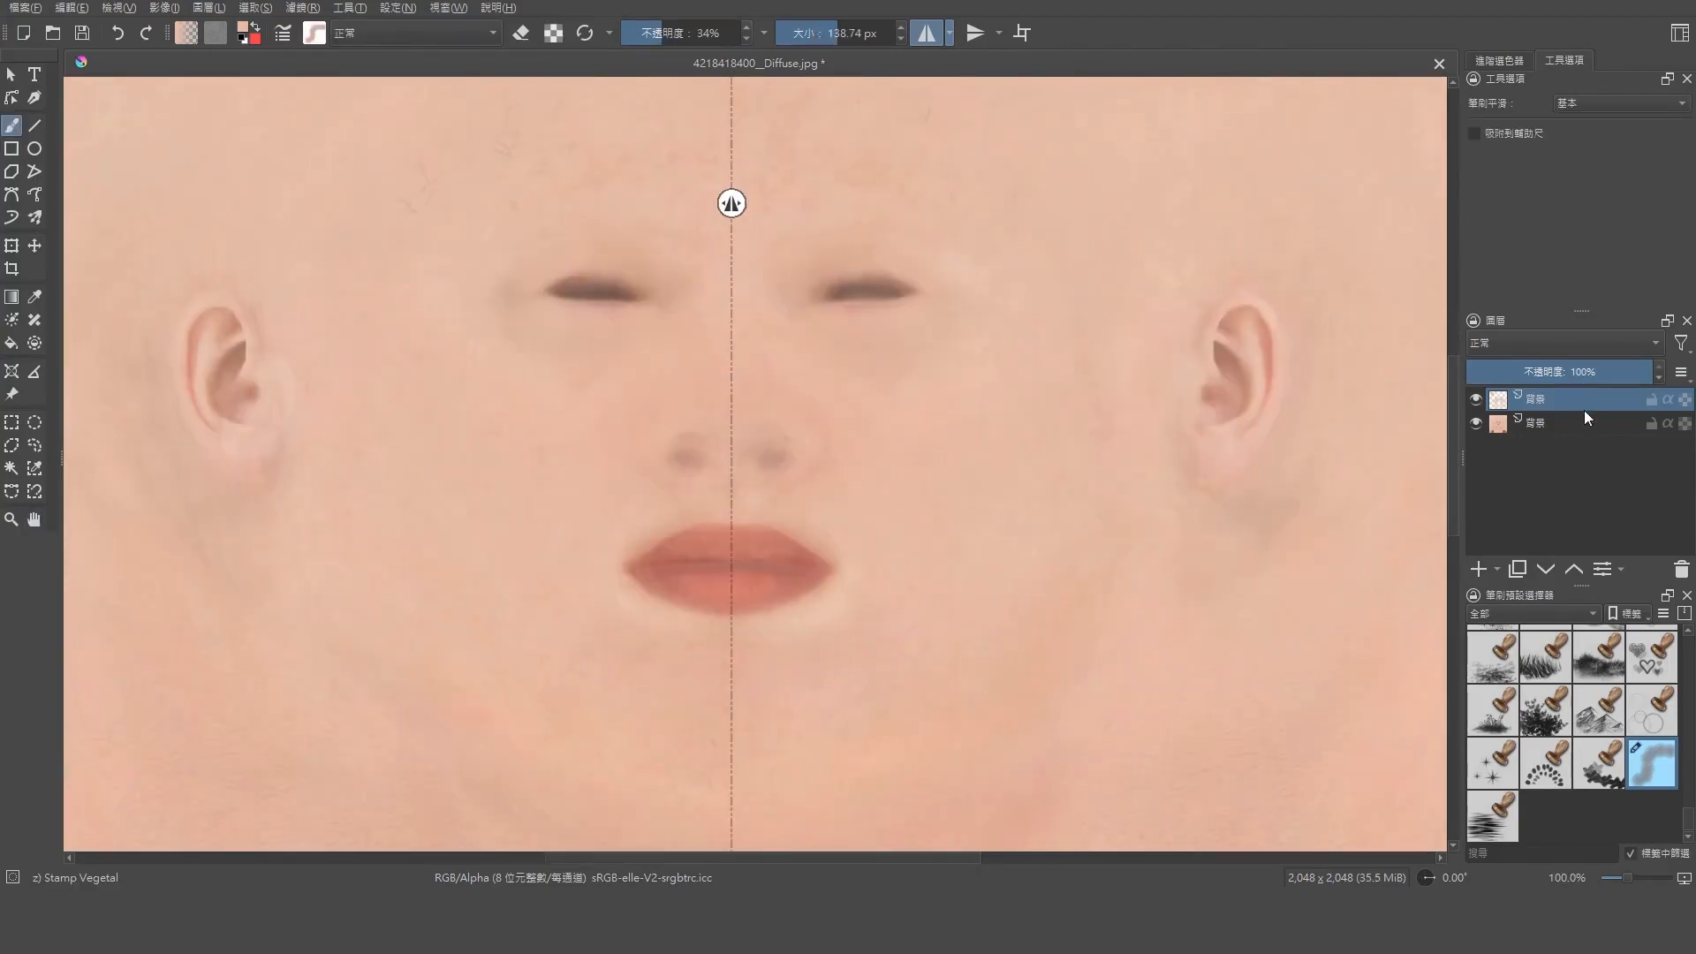
Create a new layer from the visible image and apply a blur filter to it
right_click(1569, 401)
click(1510, 597)
click(303, 9)
mouse_move(327, 111)
click(579, 129)
drag(976, 252, 521, 432)
drag(387, 501, 407, 501)
click(595, 859)
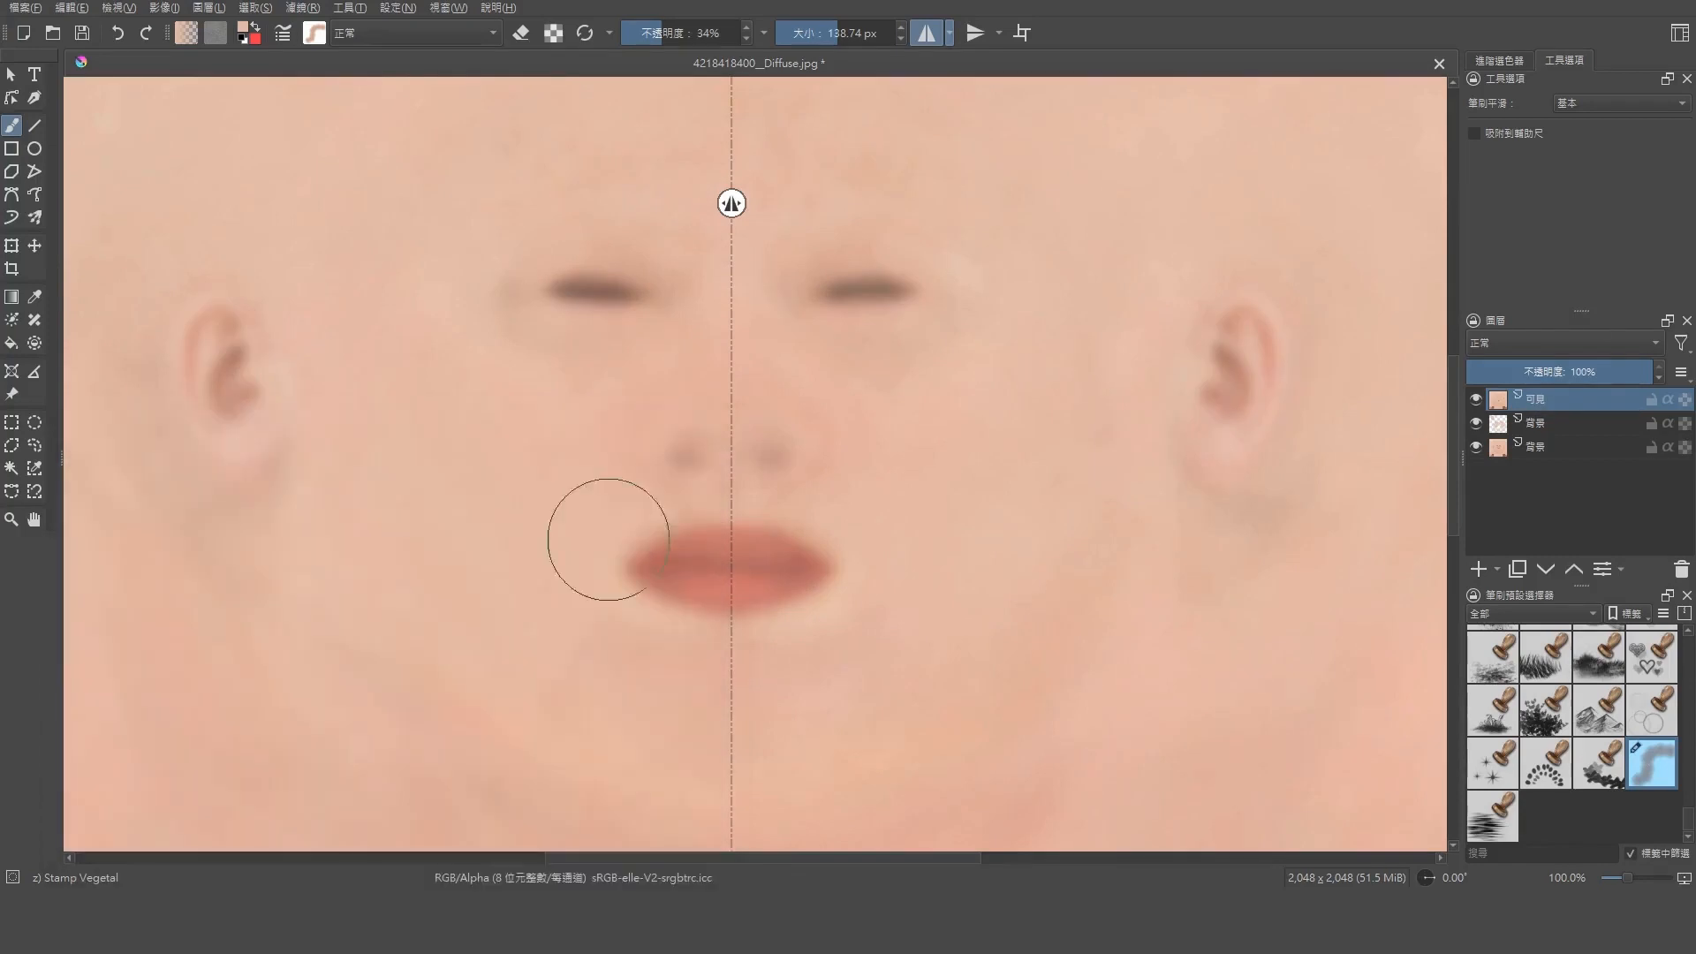
Erase the blurred layer with a brush of about 64 px and set the layer opacity to 73%
scroll(703, 576, up, 2)
key(e)
scroll(747, 513, down, 3)
scroll(969, 625, up, 1)
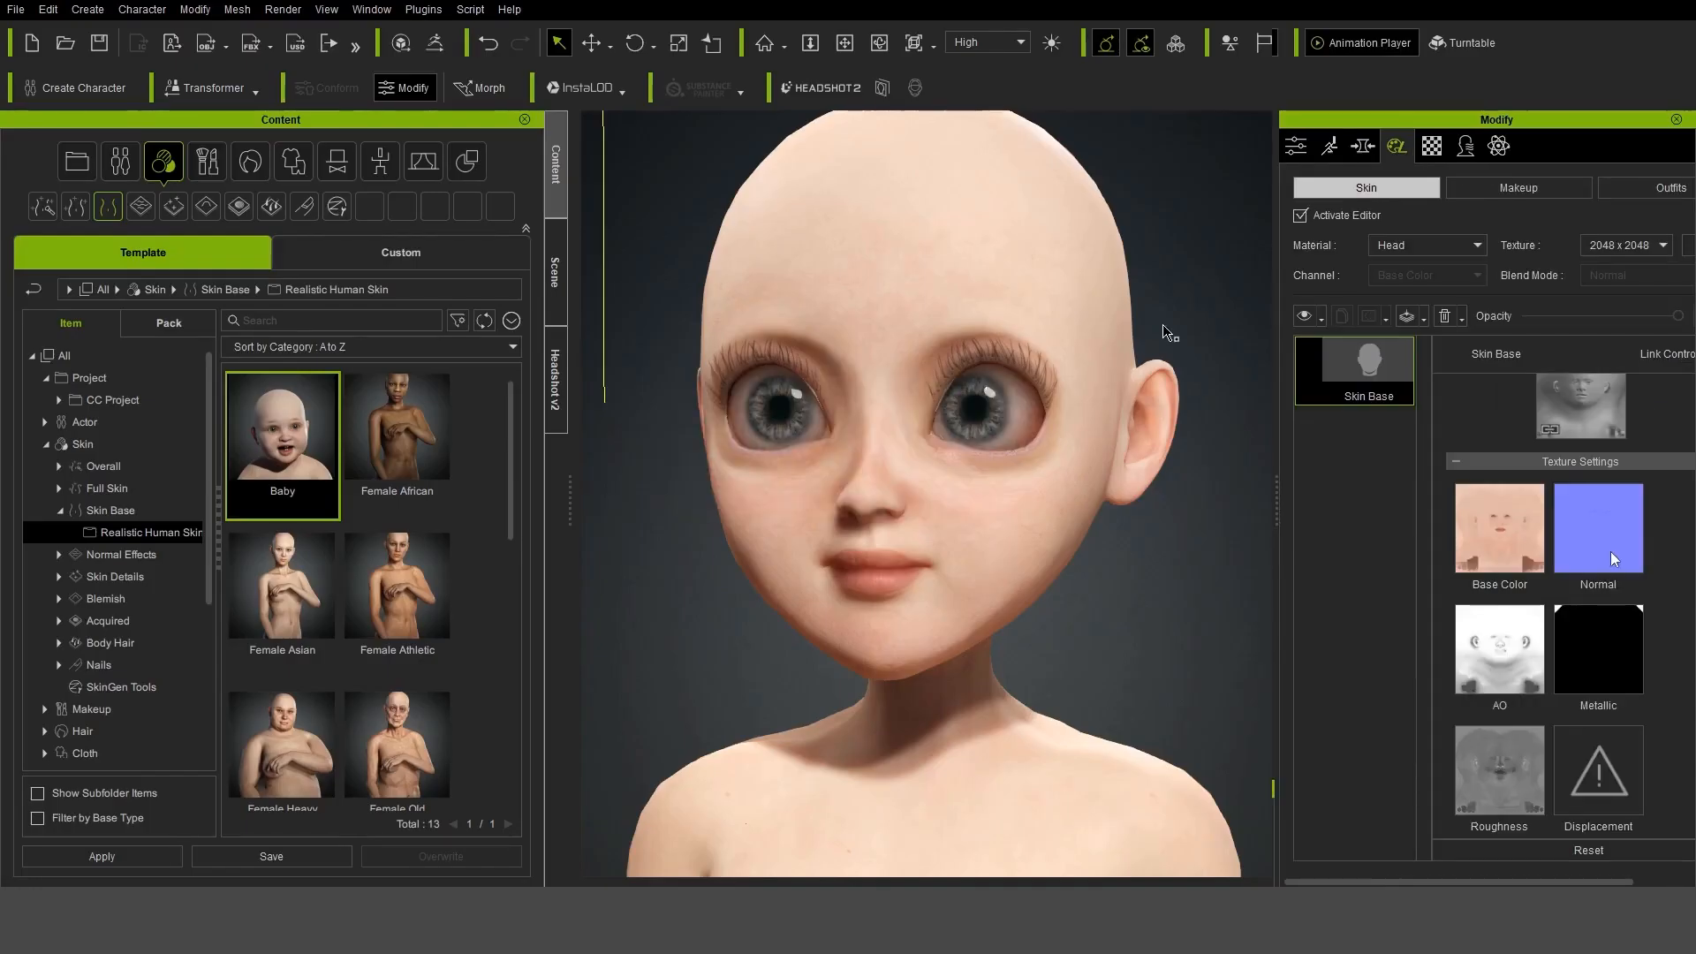
Launch the head's Bump texture in Krita and cover it with a new layer filled with flat normal-map blue at 90% opacity
right_click(1610, 552)
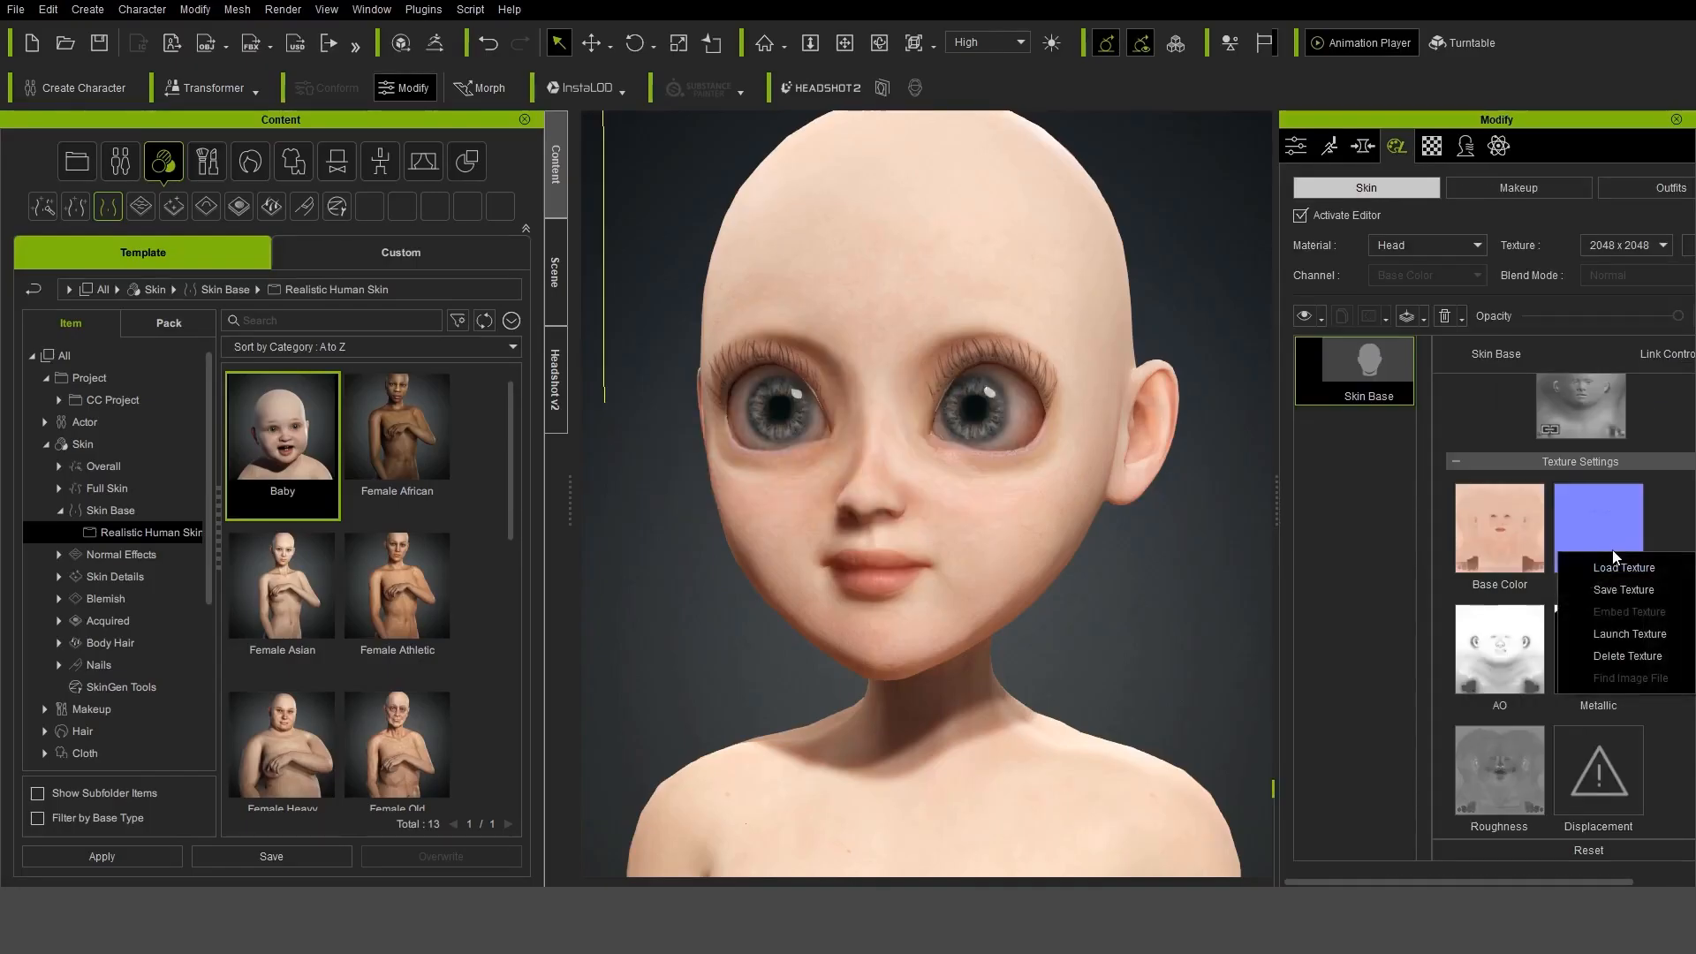
click(1617, 618)
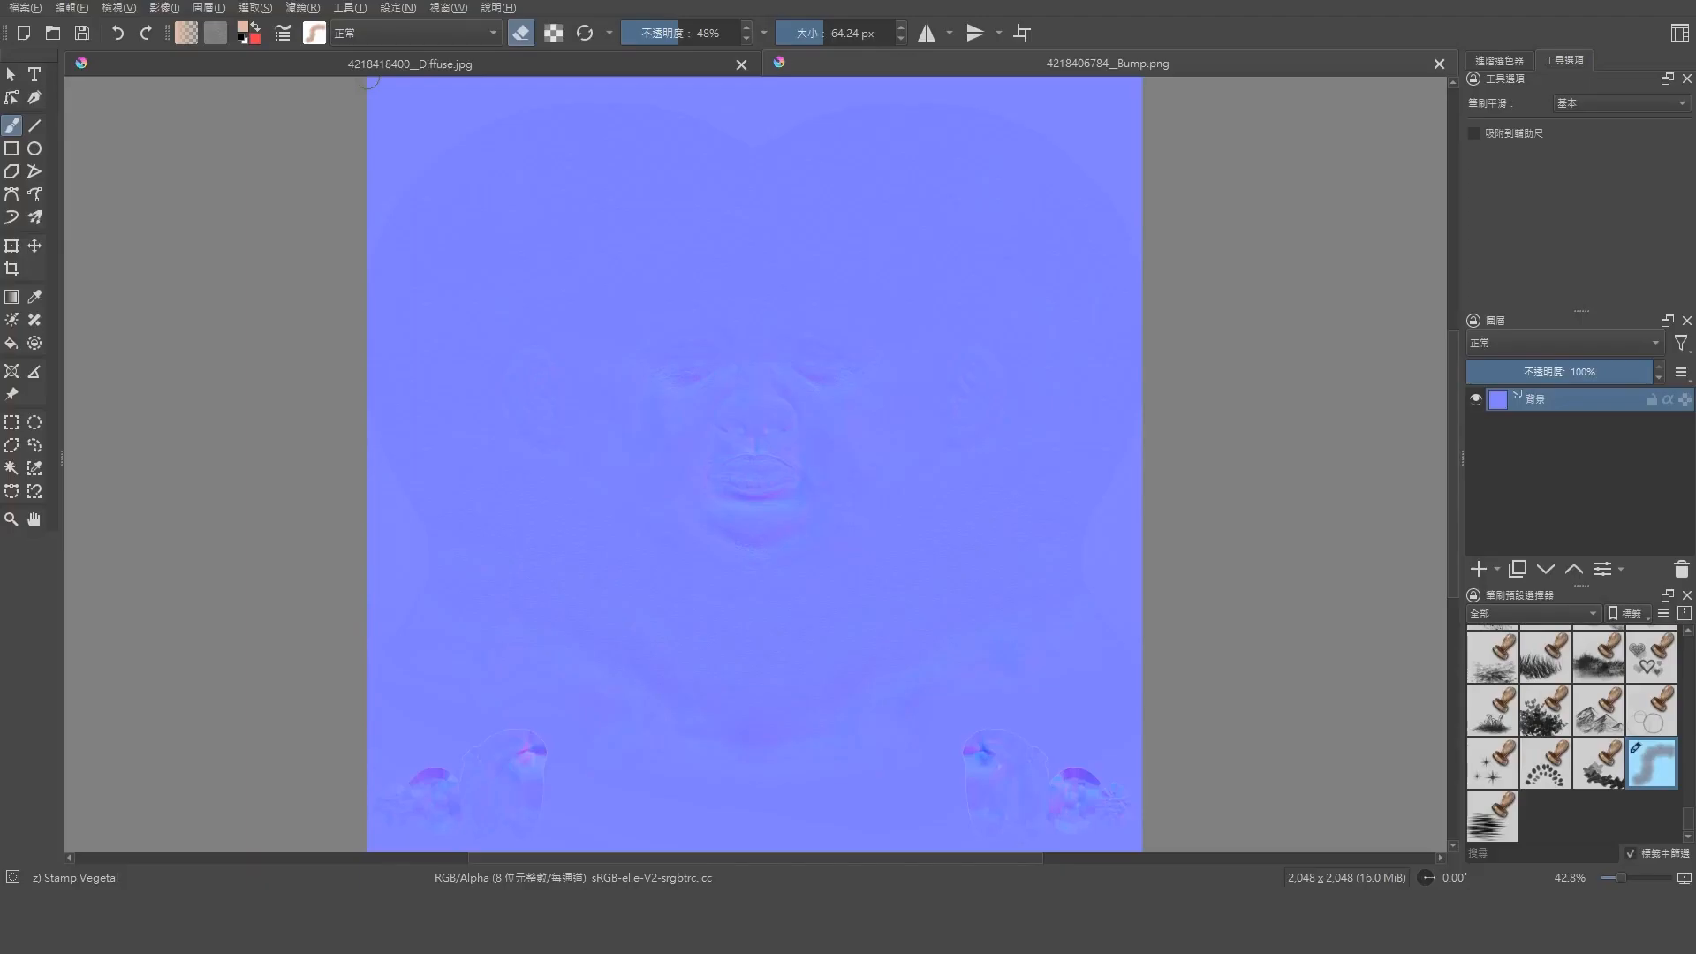
click(15, 343)
click(1477, 568)
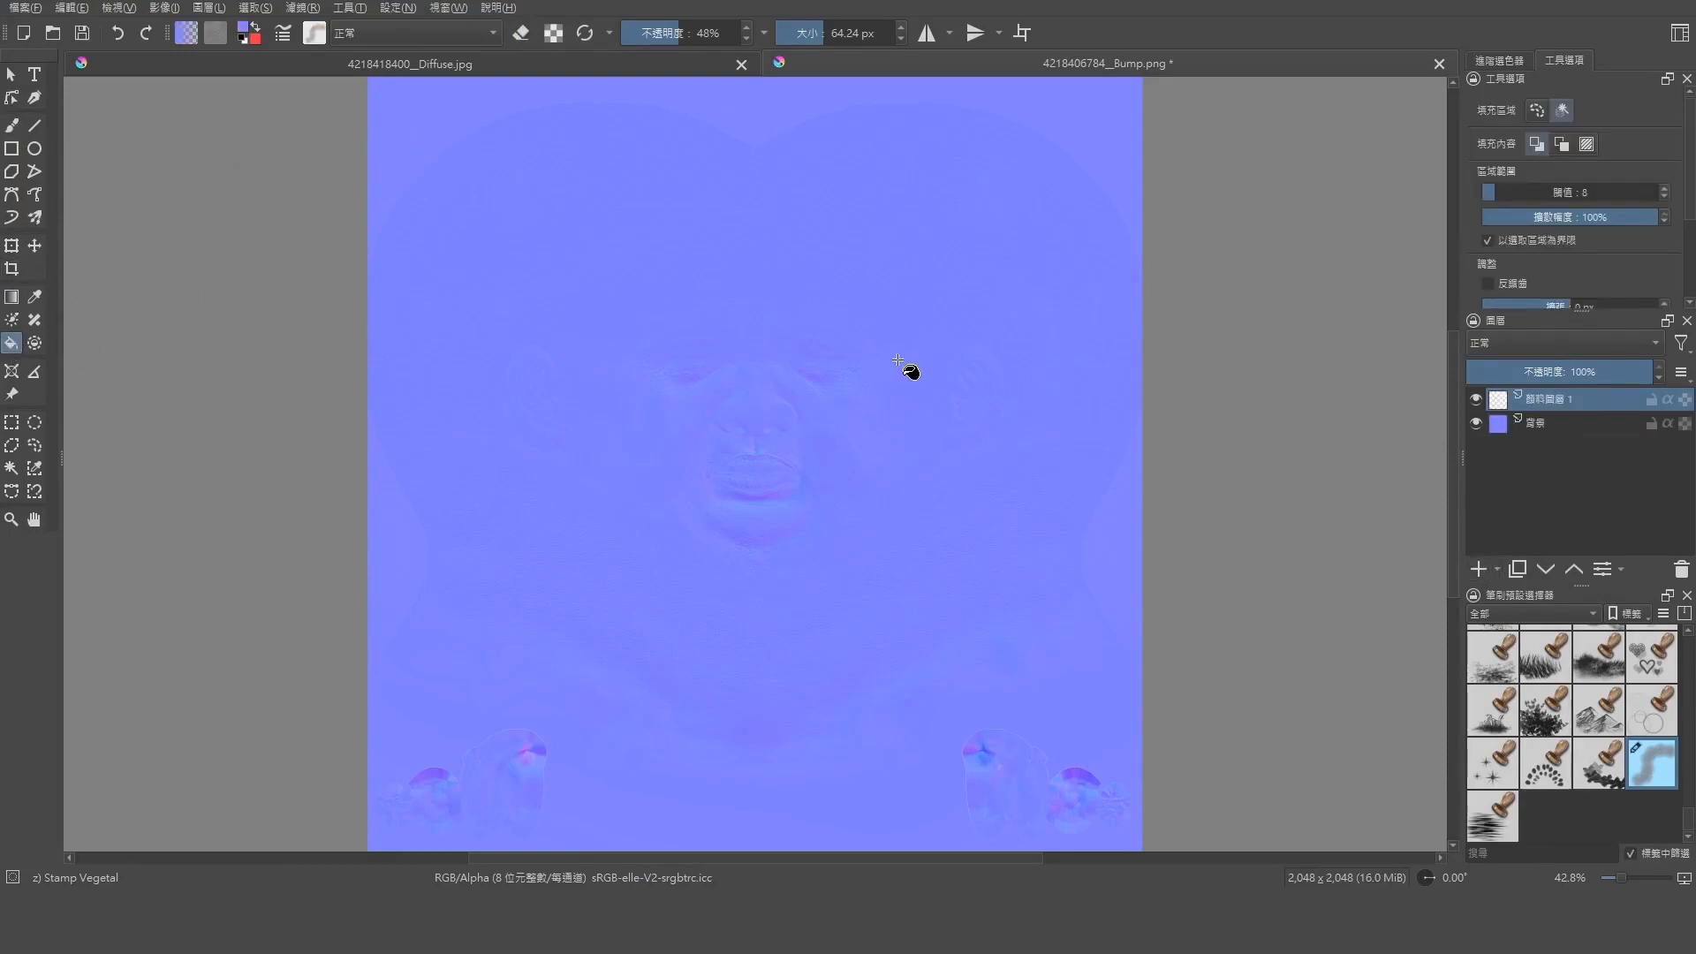
click(431, 97)
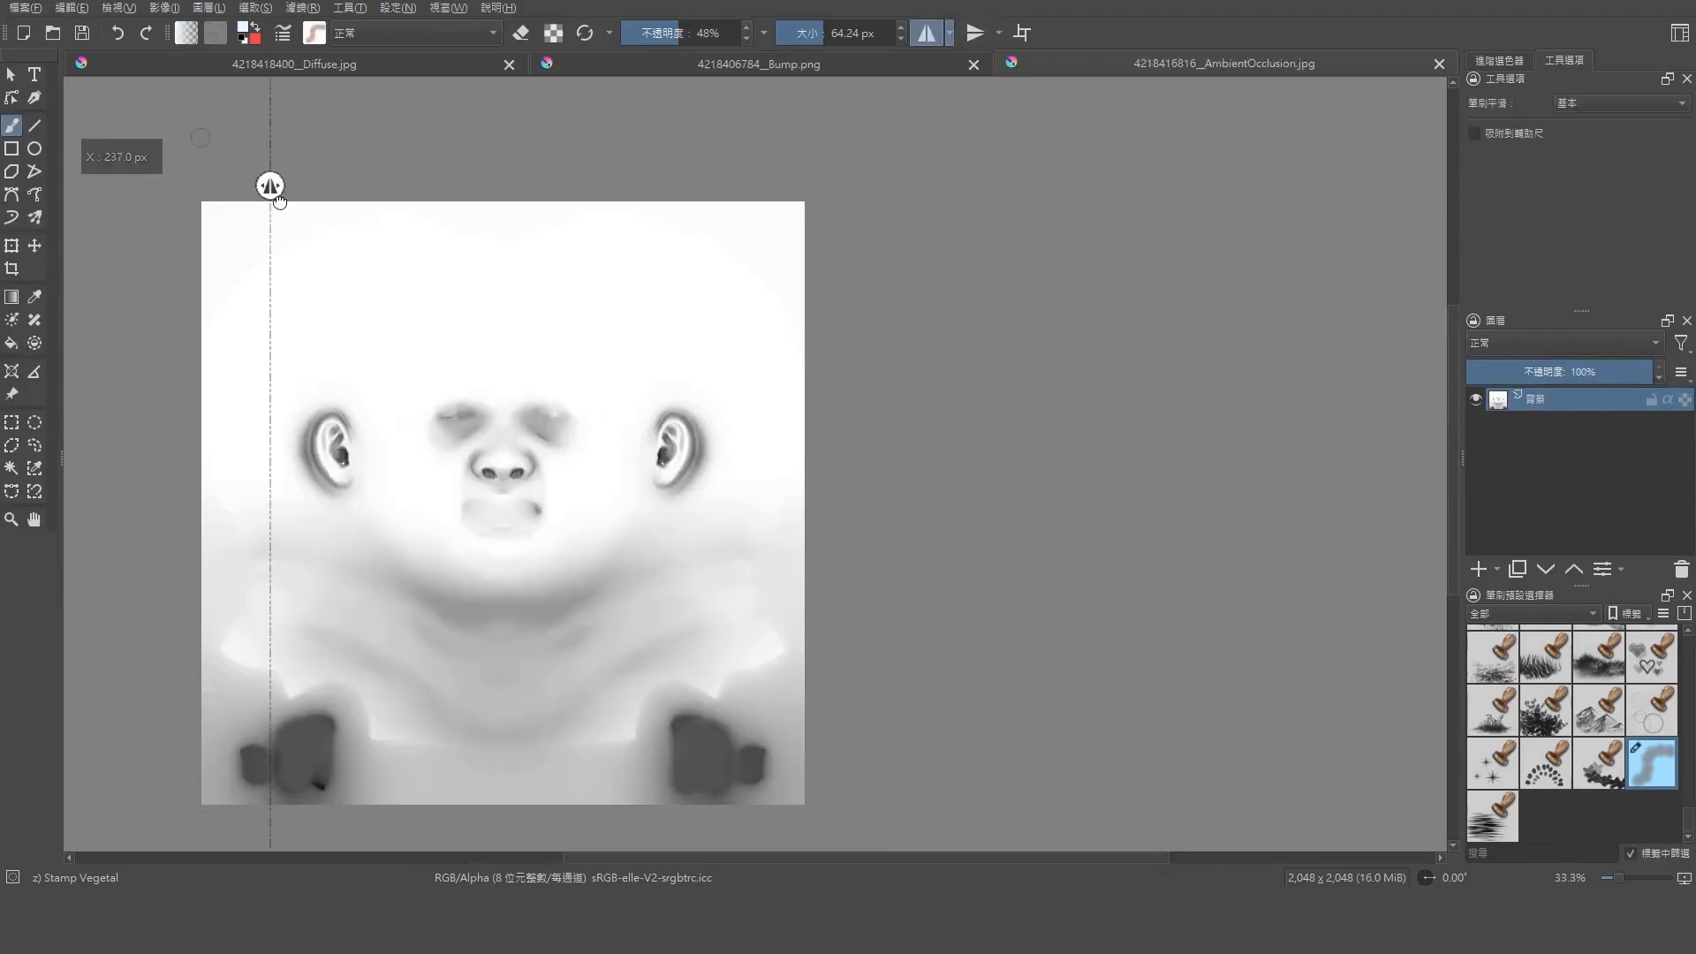
Paint out the dark shading around the eyes and nose on the head's AO texture with mirror painting and save it
scroll(474, 484, up, 5)
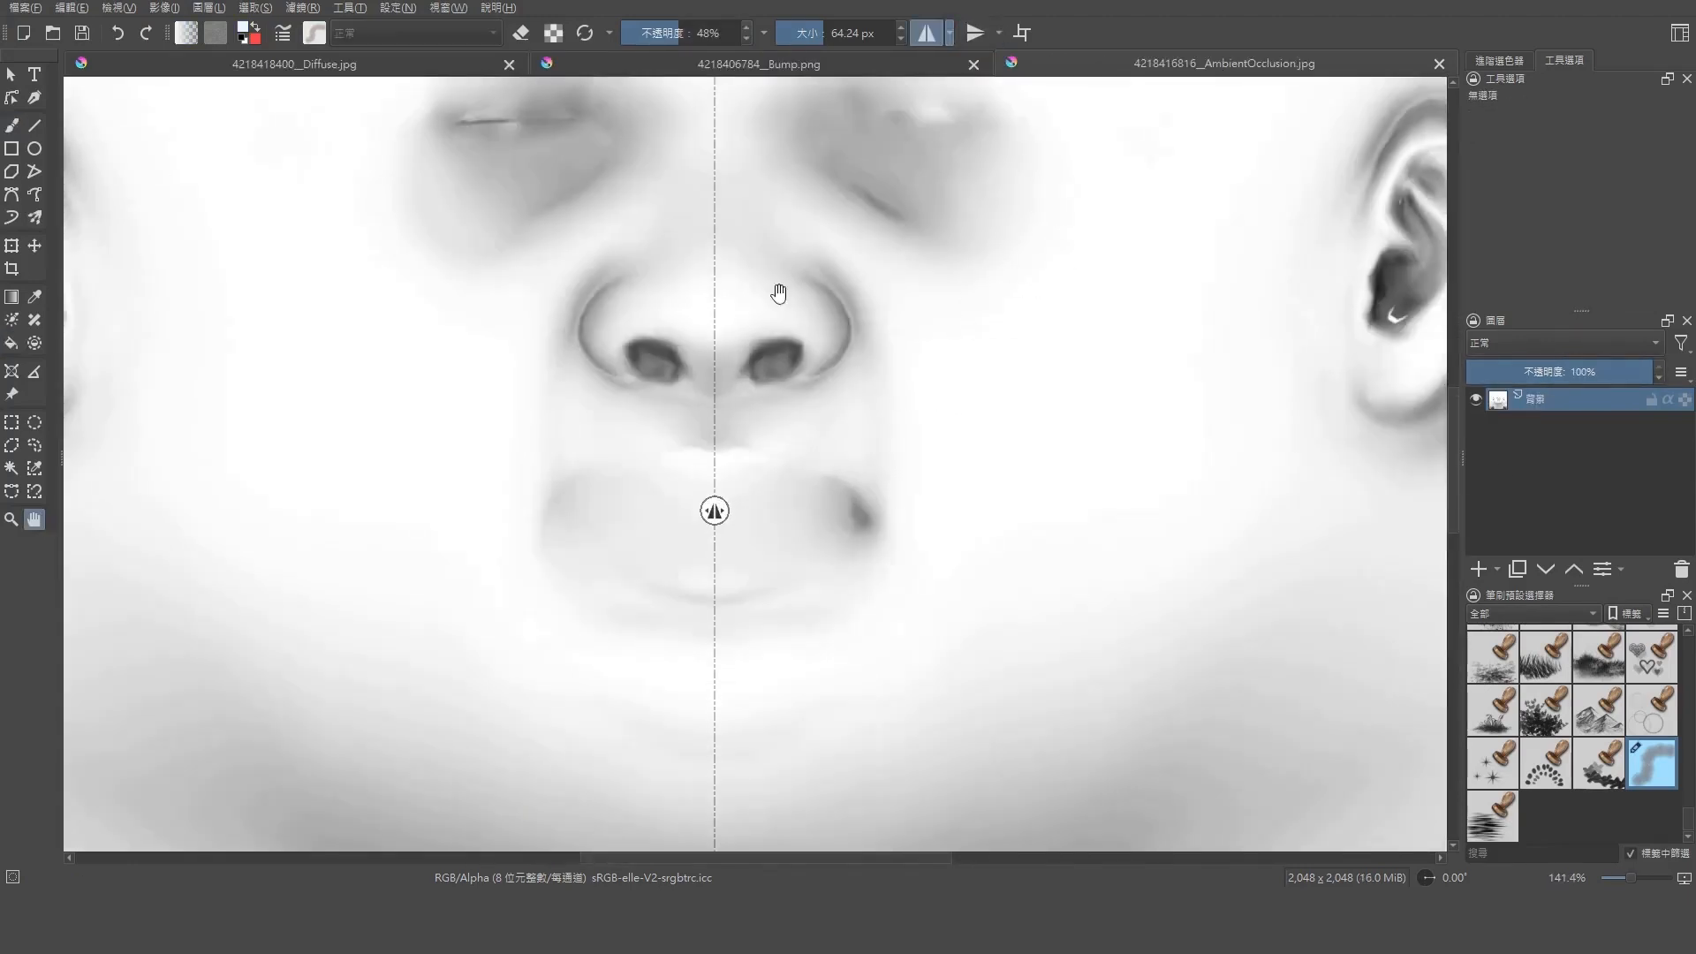
drag(779, 294, 721, 498)
key(b)
mouse_move(928, 384)
mouse_down()
mouse_move(795, 379)
mouse_move(897, 427)
mouse_move(939, 366)
mouse_up()
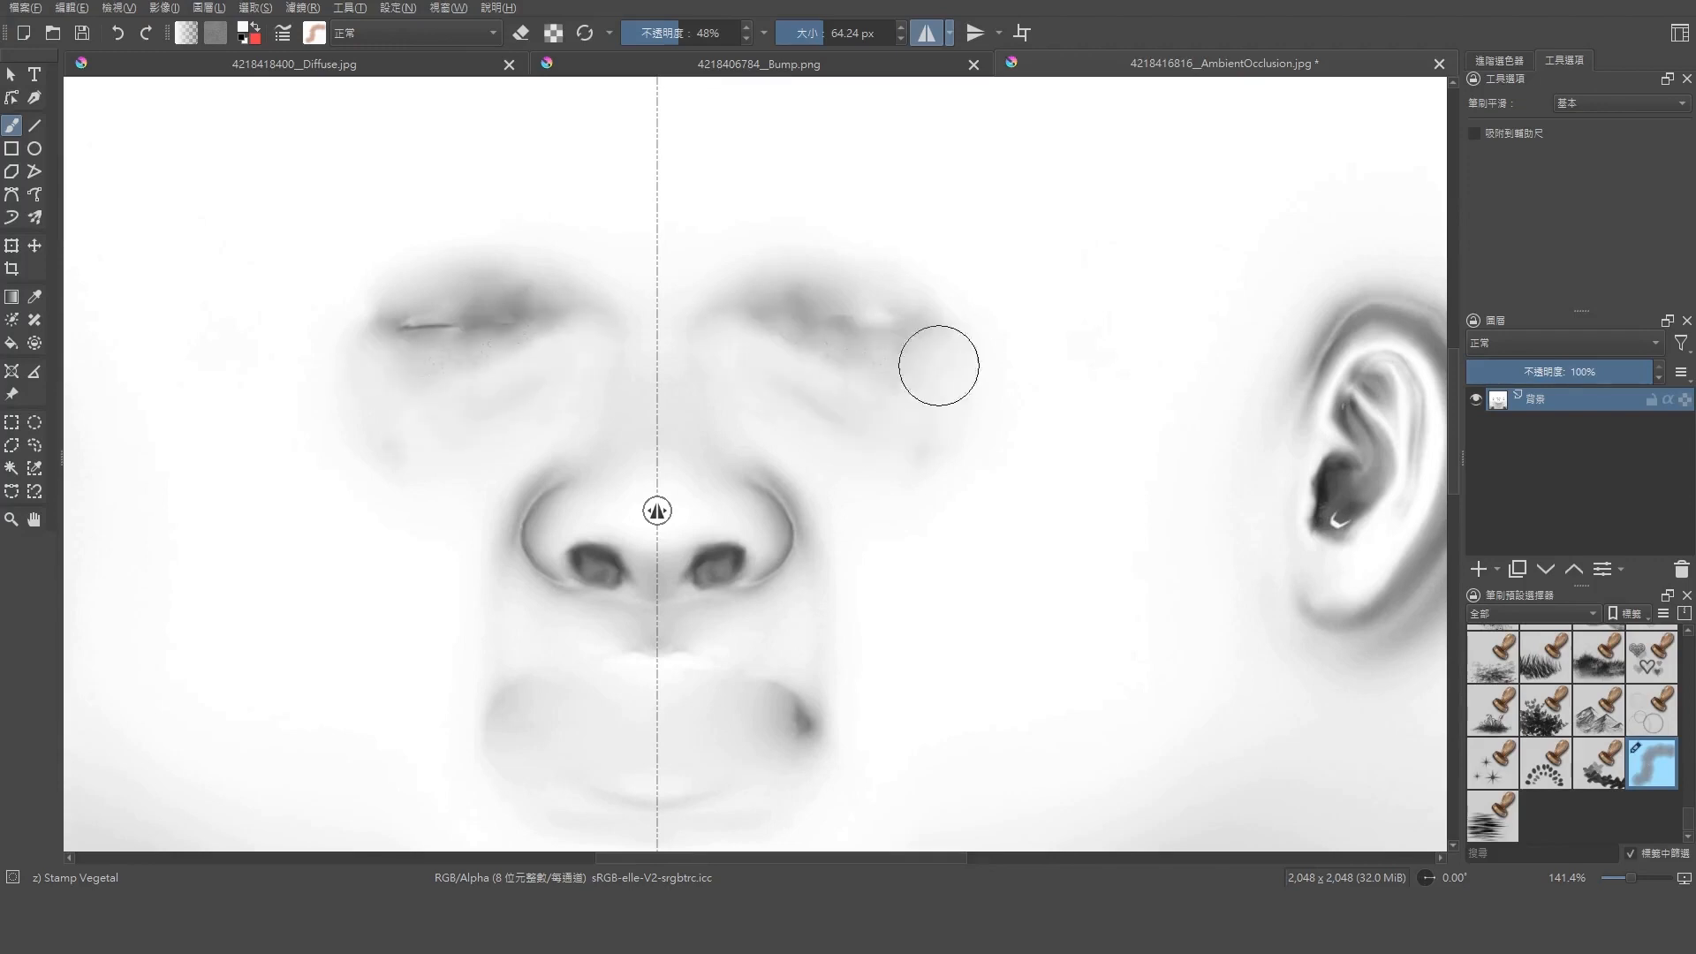
drag(723, 270, 730, 321)
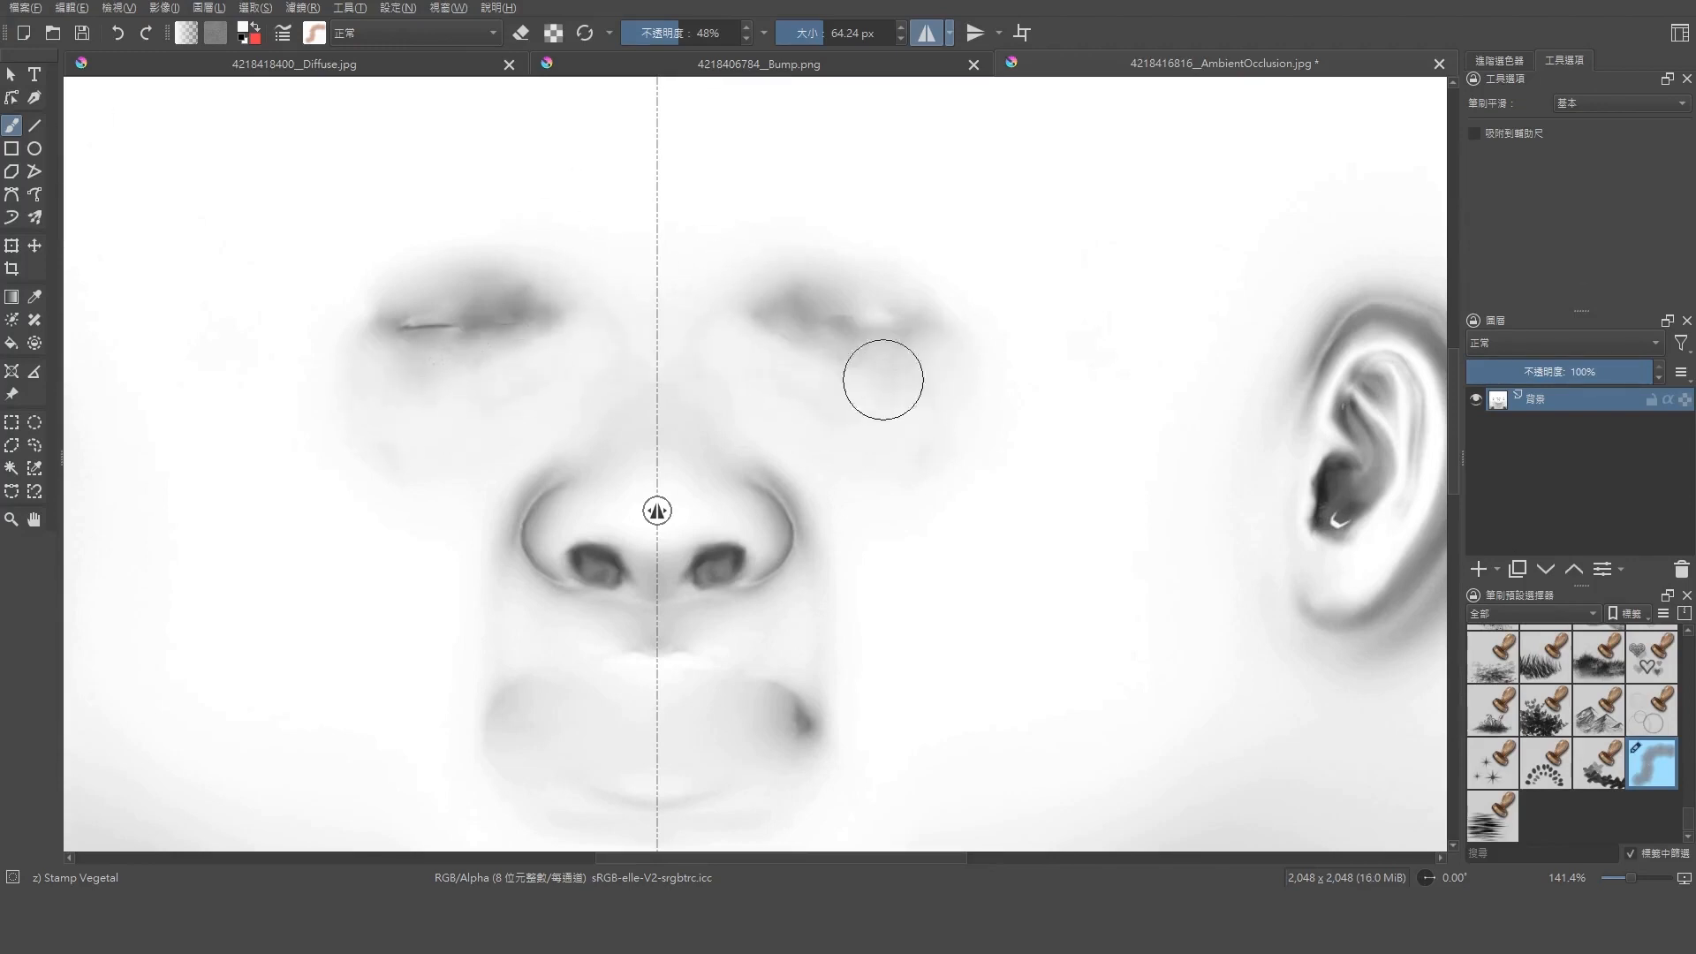
mouse_move(882, 379)
mouse_down()
mouse_move(765, 272)
mouse_move(859, 390)
mouse_move(860, 257)
mouse_move(919, 301)
mouse_up()
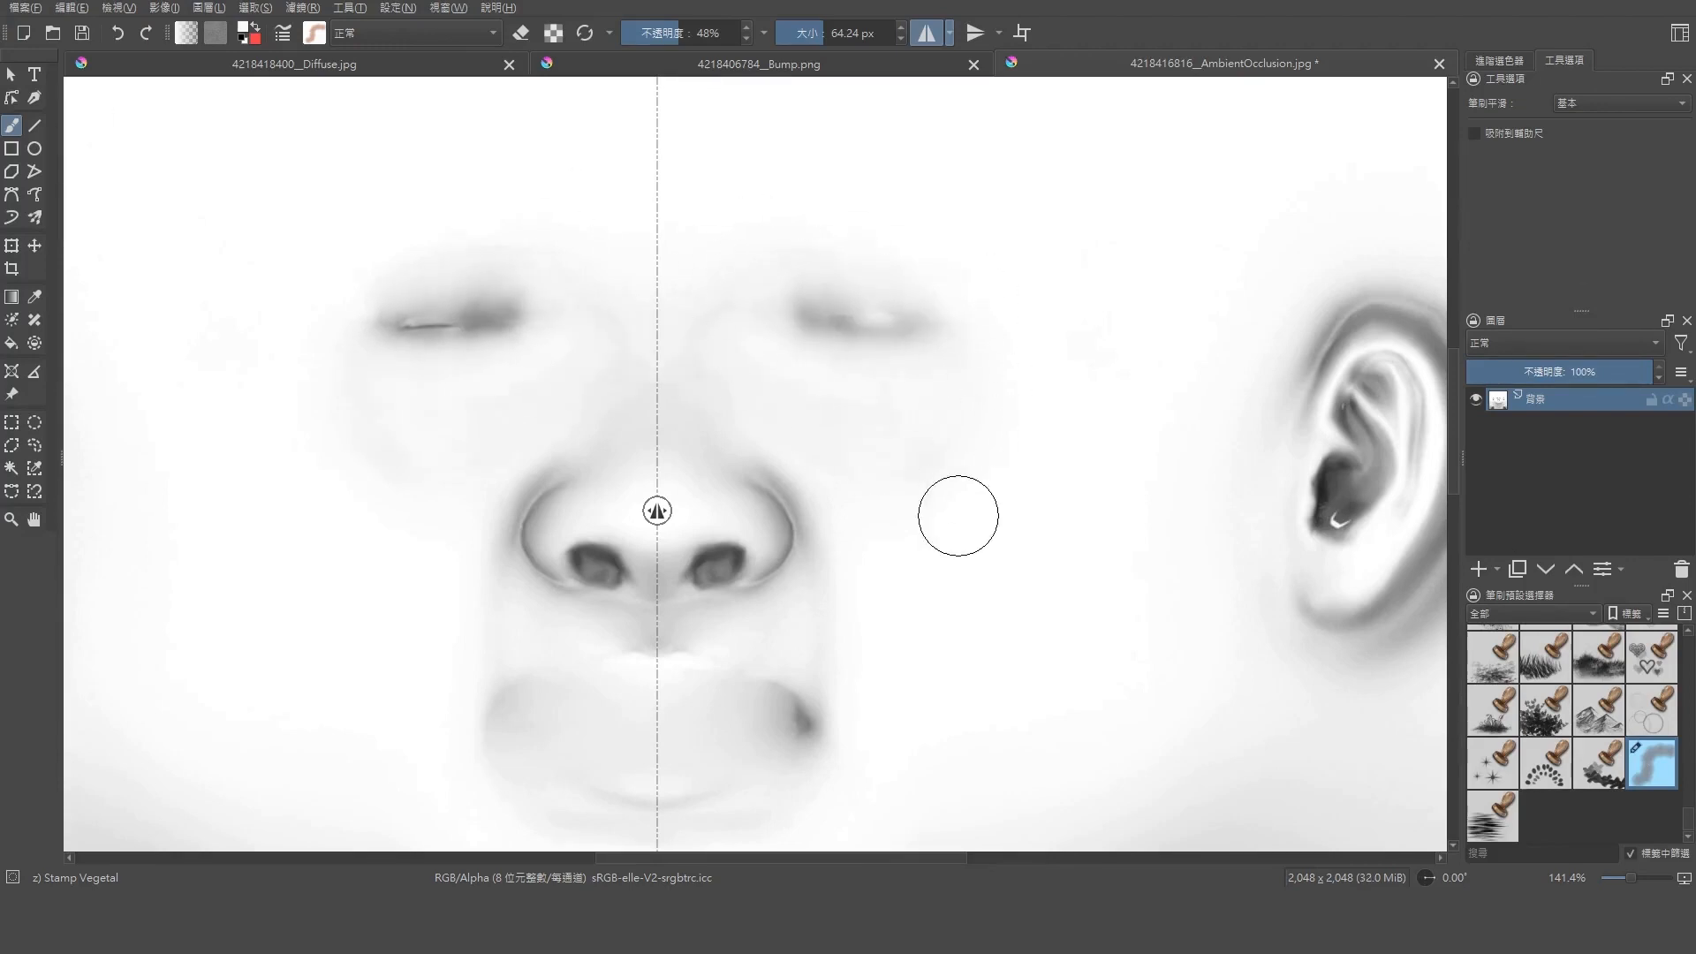
drag(819, 571, 765, 459)
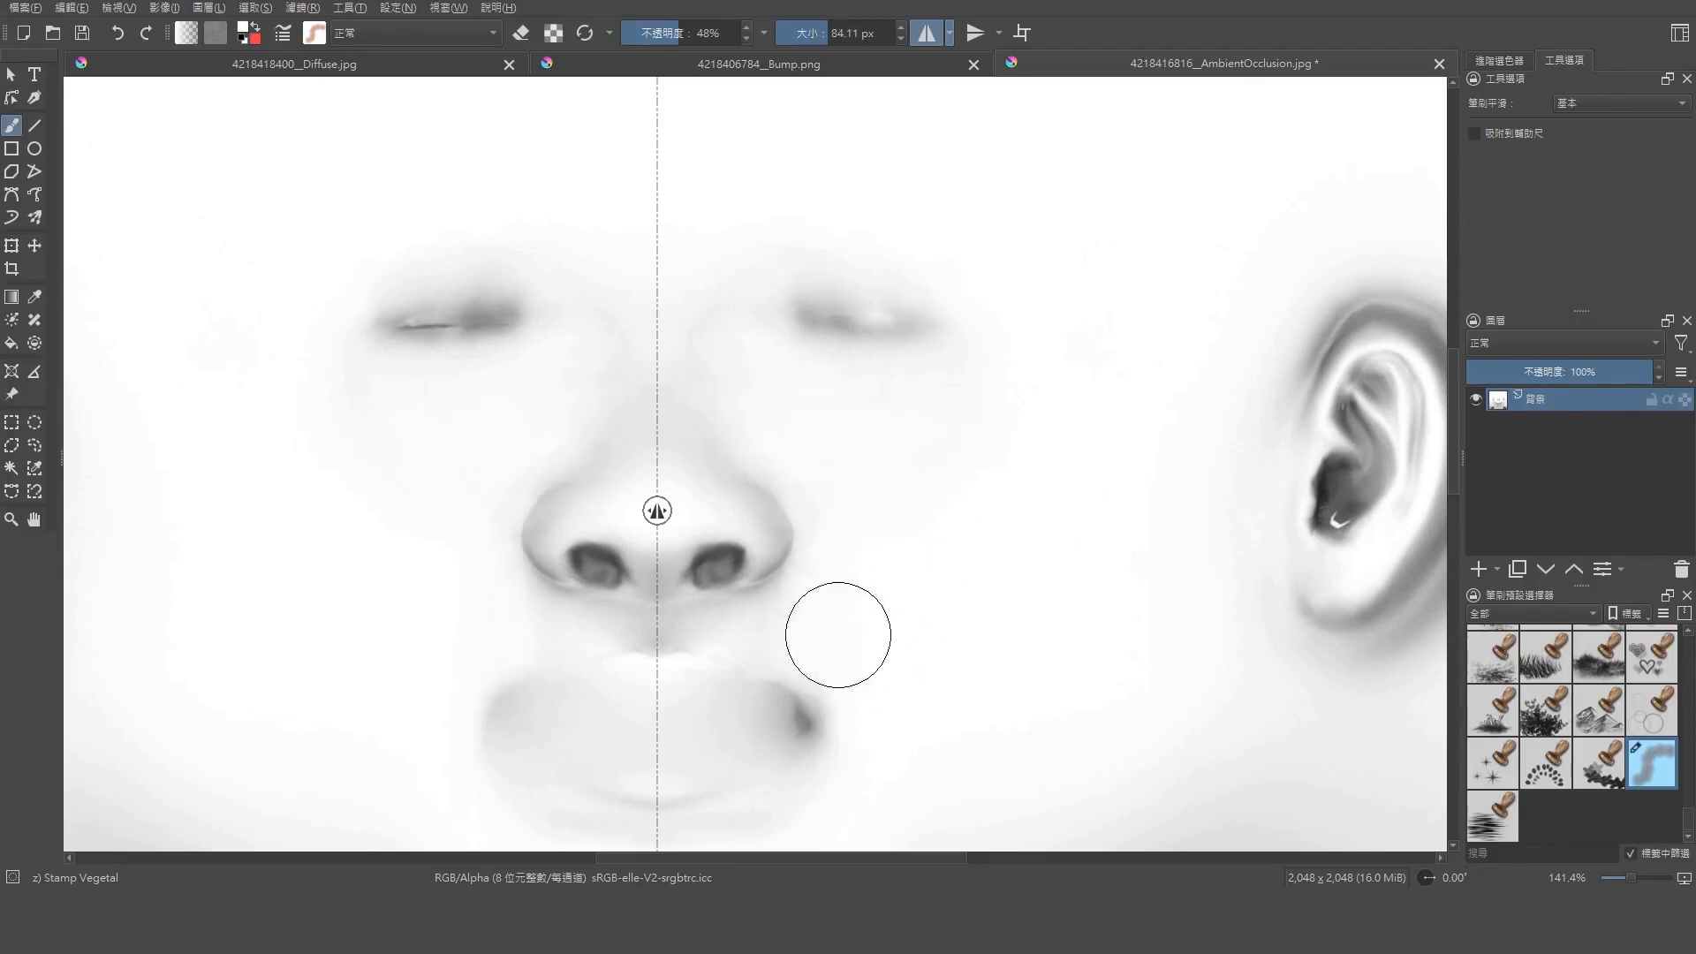
key(ctrl+s)
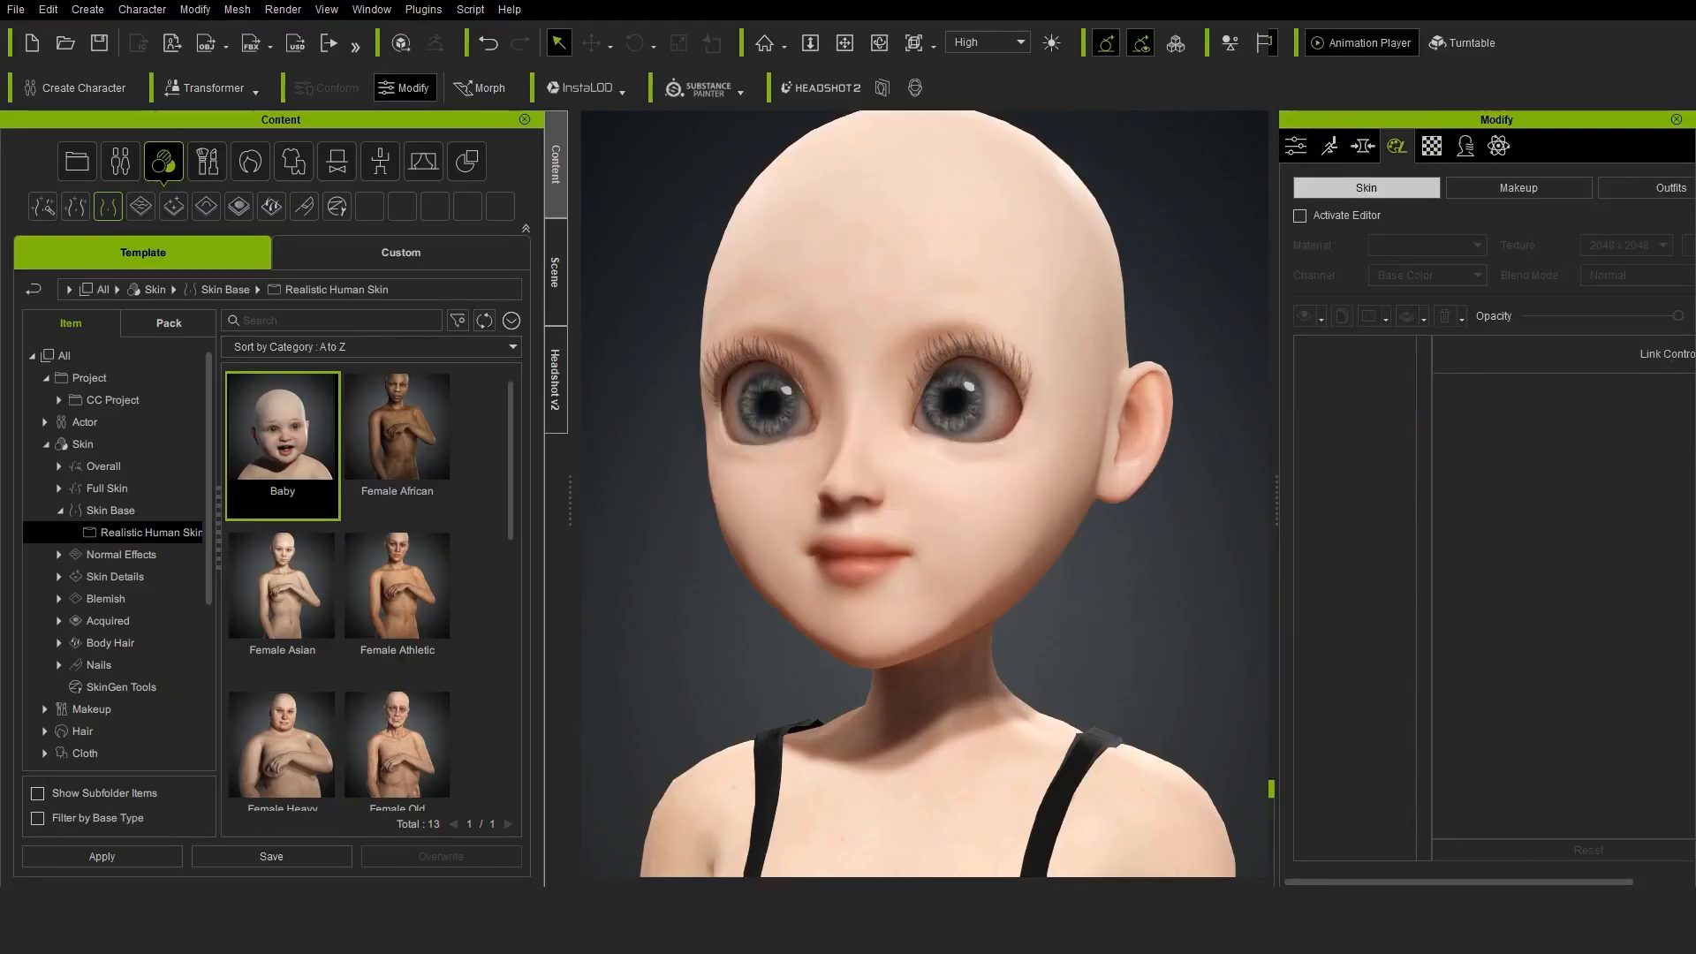
In Character Creator, apply the Toon Eyes 03 preset from the Stylized eye collection to the character
click(58, 621)
click(119, 594)
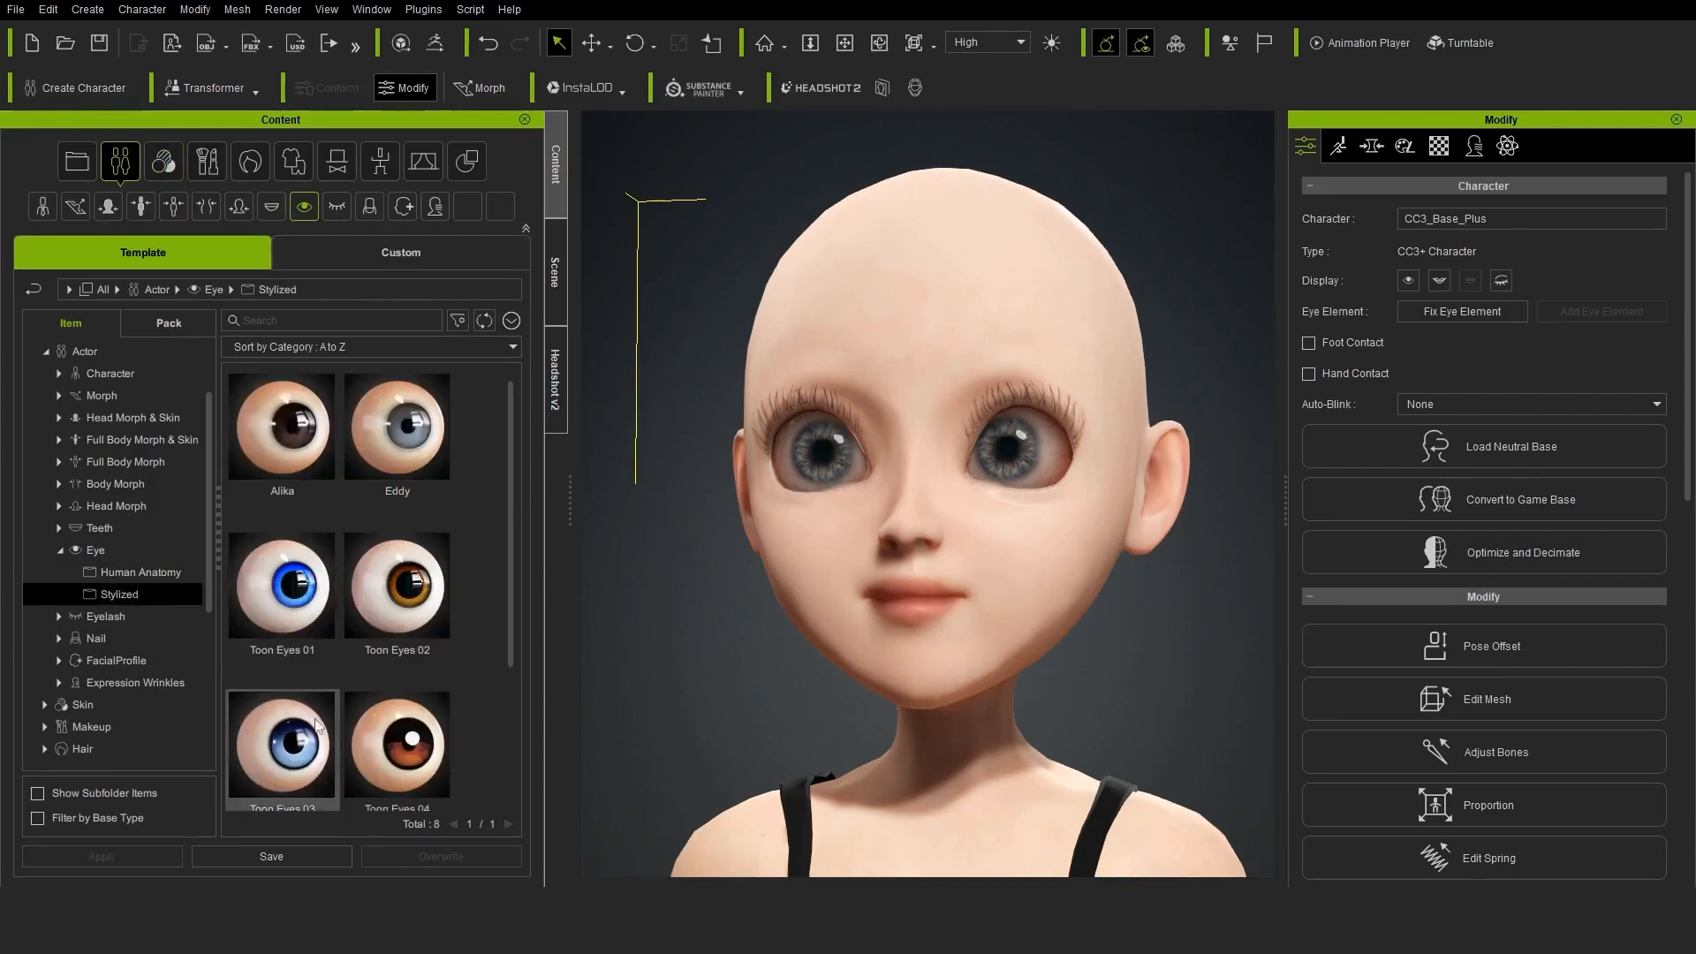
double_click(283, 720)
click(846, 496)
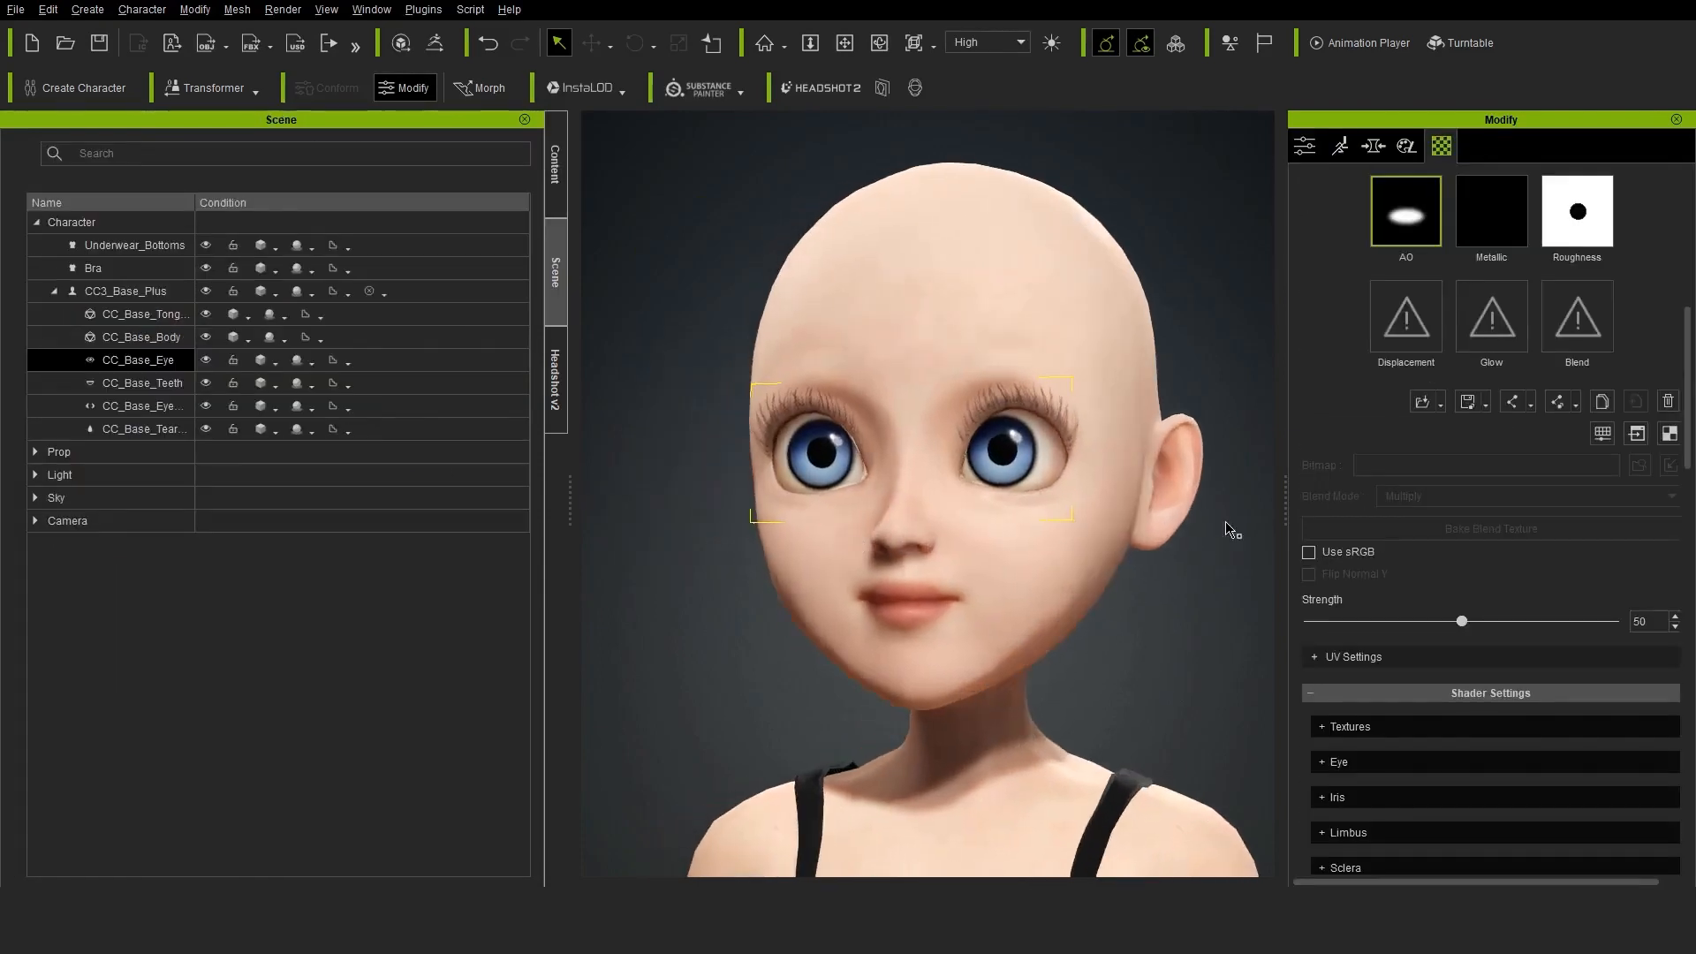
Open the eye's diffuse texture in Krita and select the iris circle
scroll(1535, 346, up, 5)
scroll(1446, 518, down, 3)
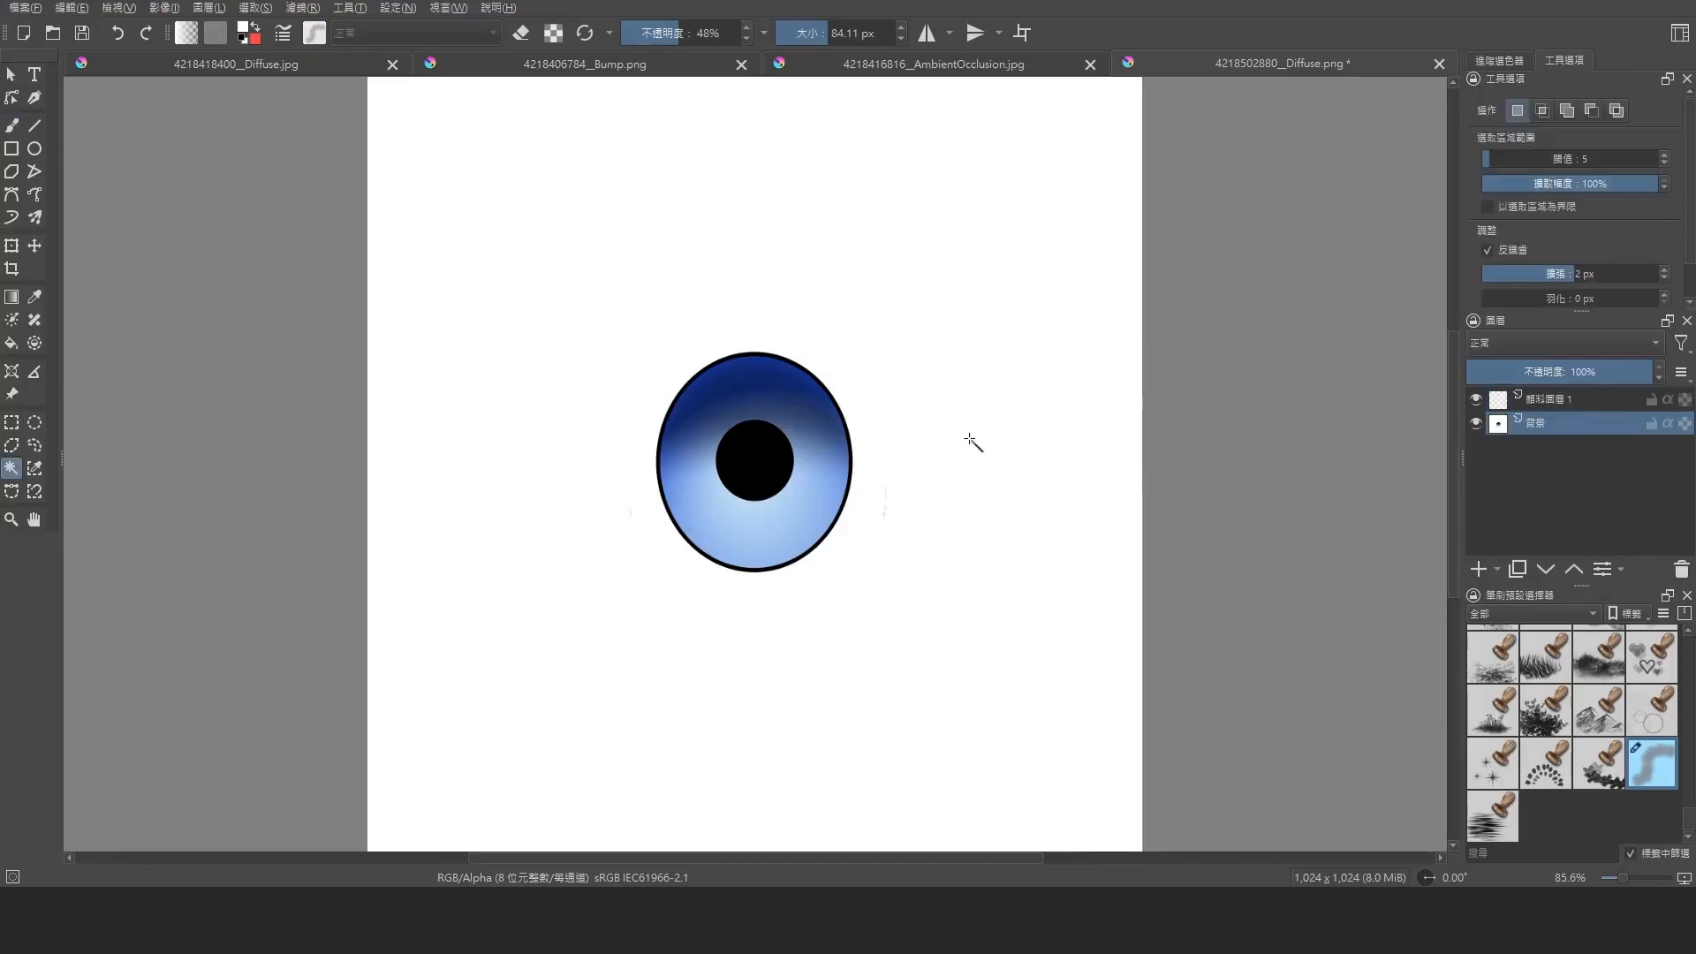
right_click(813, 271)
click(868, 348)
Paint the lower part of the iris bright blue on the new layer with Airbrush Soft at about 139 px
click(314, 32)
scroll(1585, 713, up, 15)
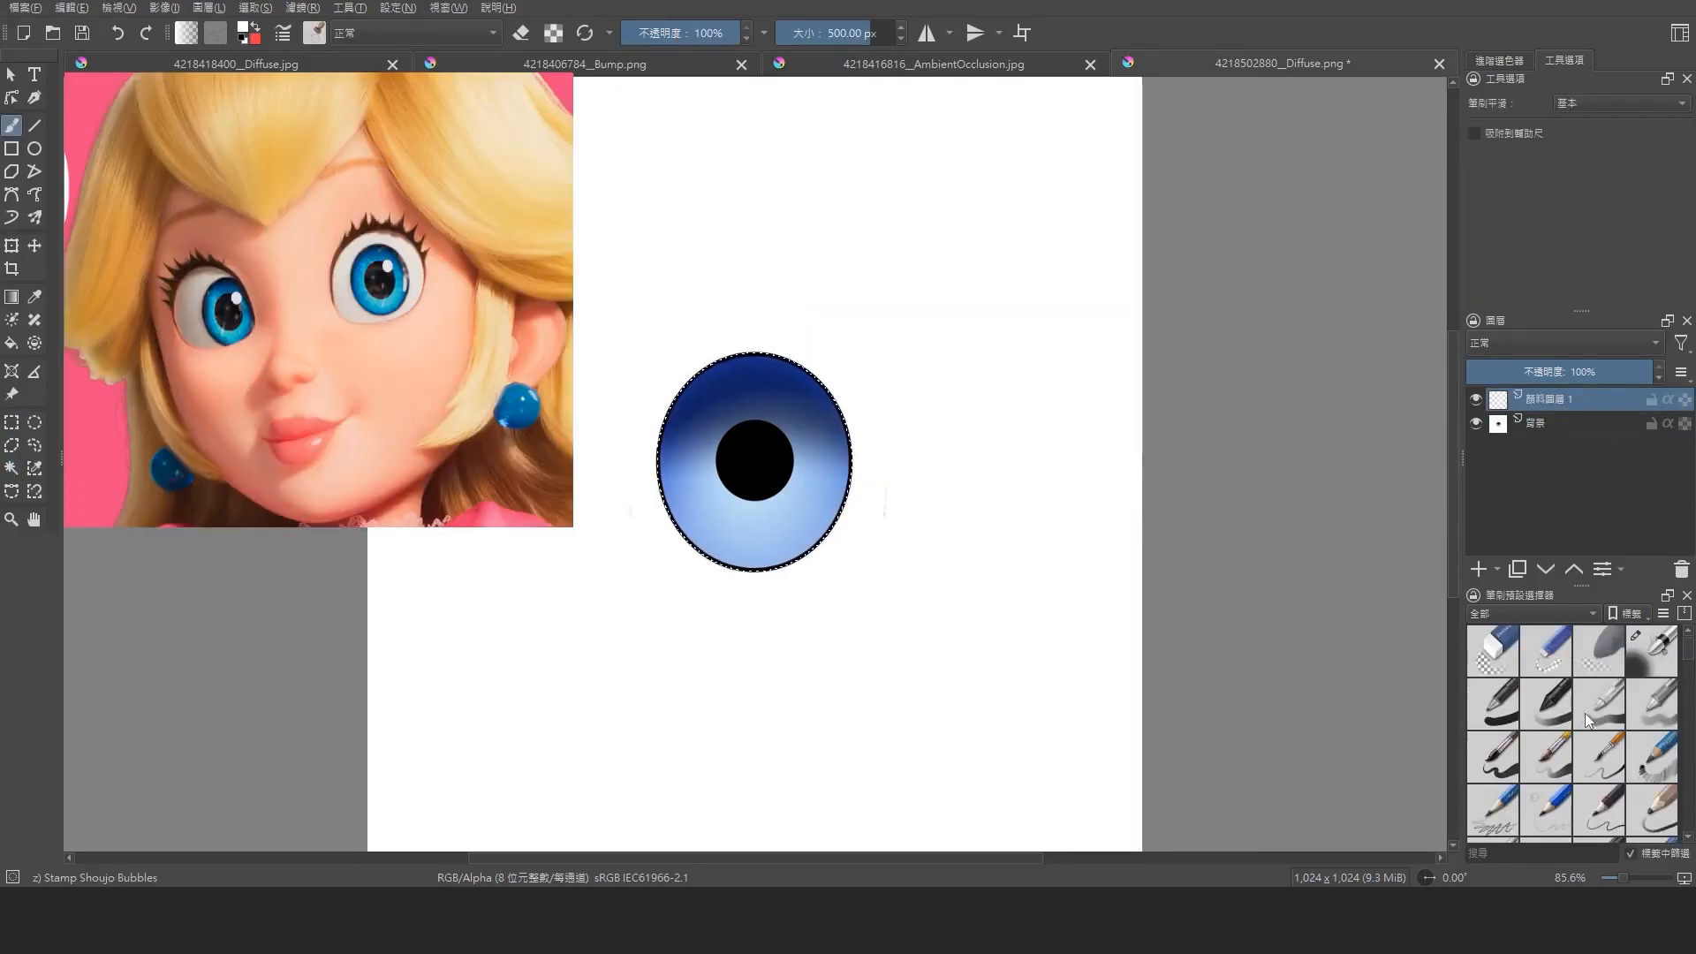
click(1652, 652)
click(242, 27)
click(765, 352)
click(807, 382)
click(950, 641)
drag(787, 507, 830, 510)
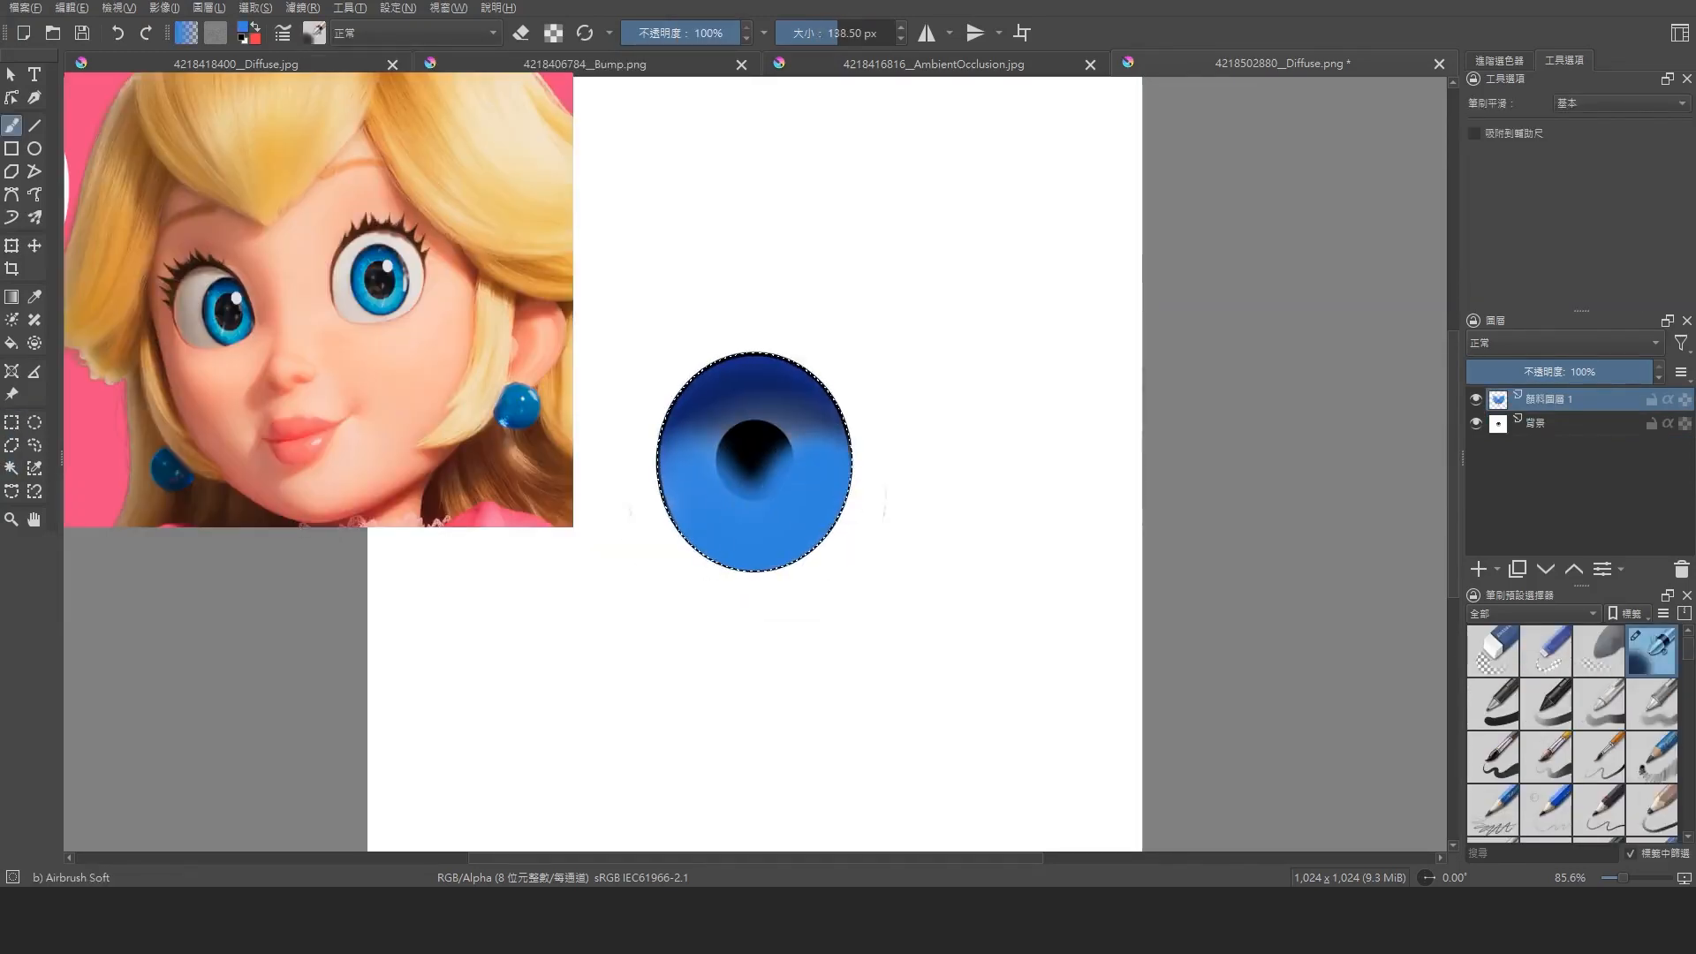
Pick a teal colour and airbrush it around the pupil
click(242, 28)
click(817, 360)
click(761, 326)
click(951, 642)
drag(758, 464, 750, 445)
Set the painted iris layer to the Multiply blending mode at 63% opacity
click(1563, 343)
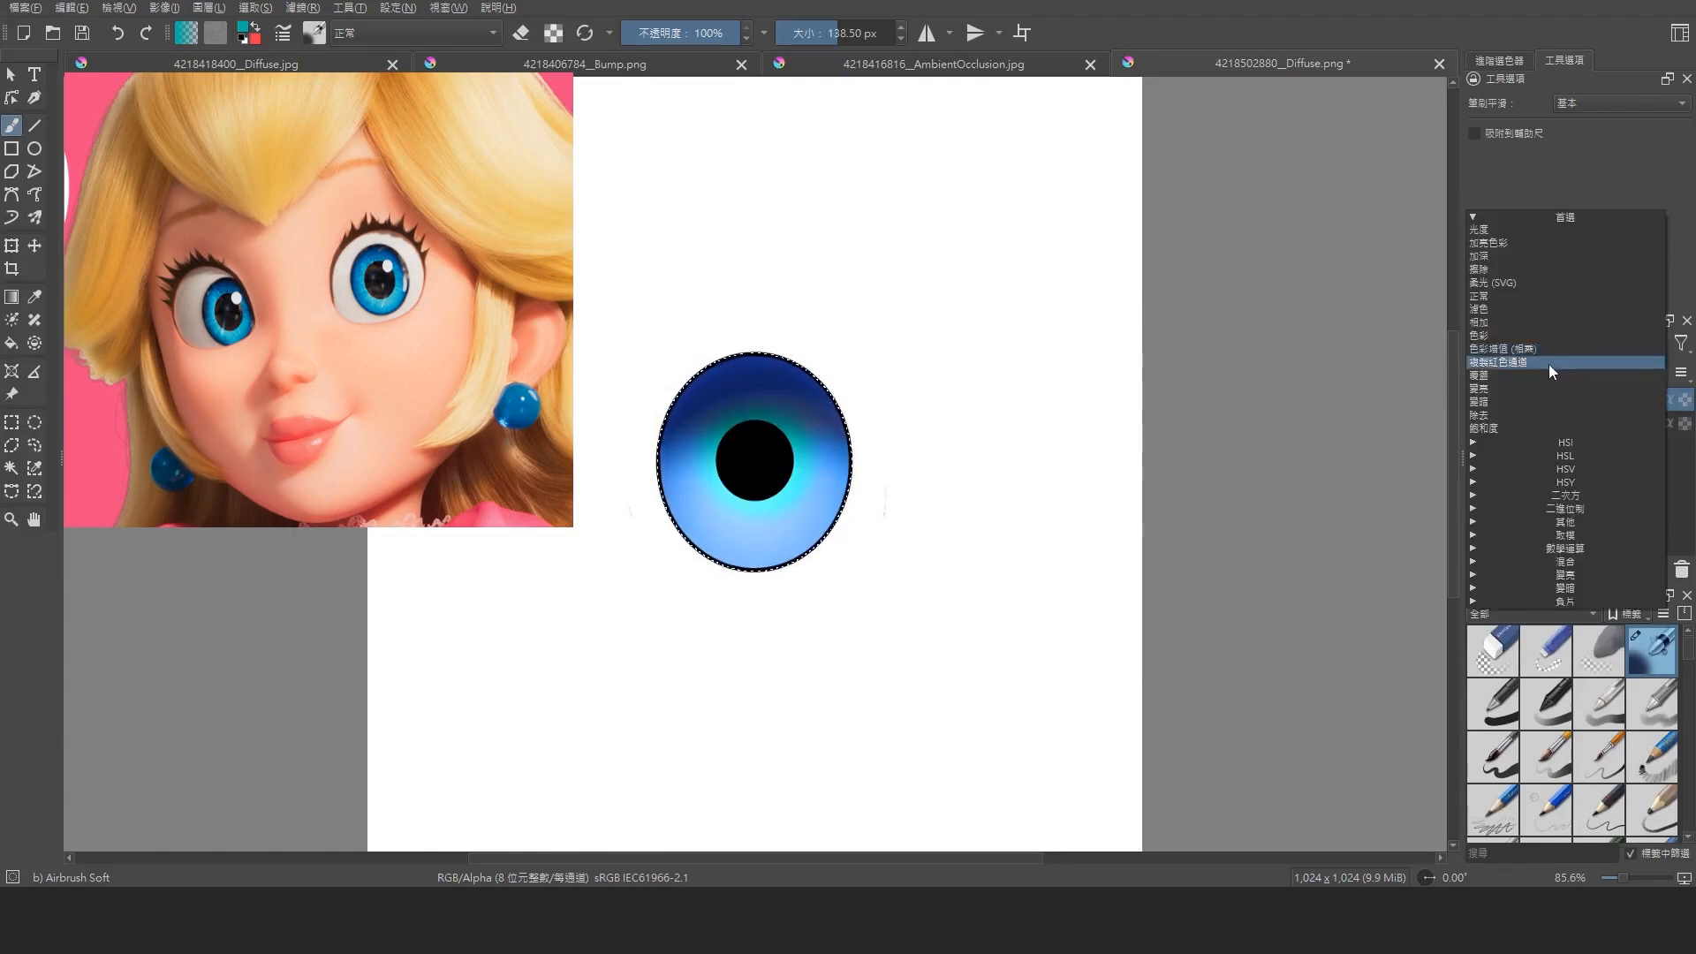
click(1549, 364)
click(1584, 371)
Airbrush dark blue over the upper part and edges of the iris at 59% brush opacity
click(242, 28)
click(808, 384)
click(951, 642)
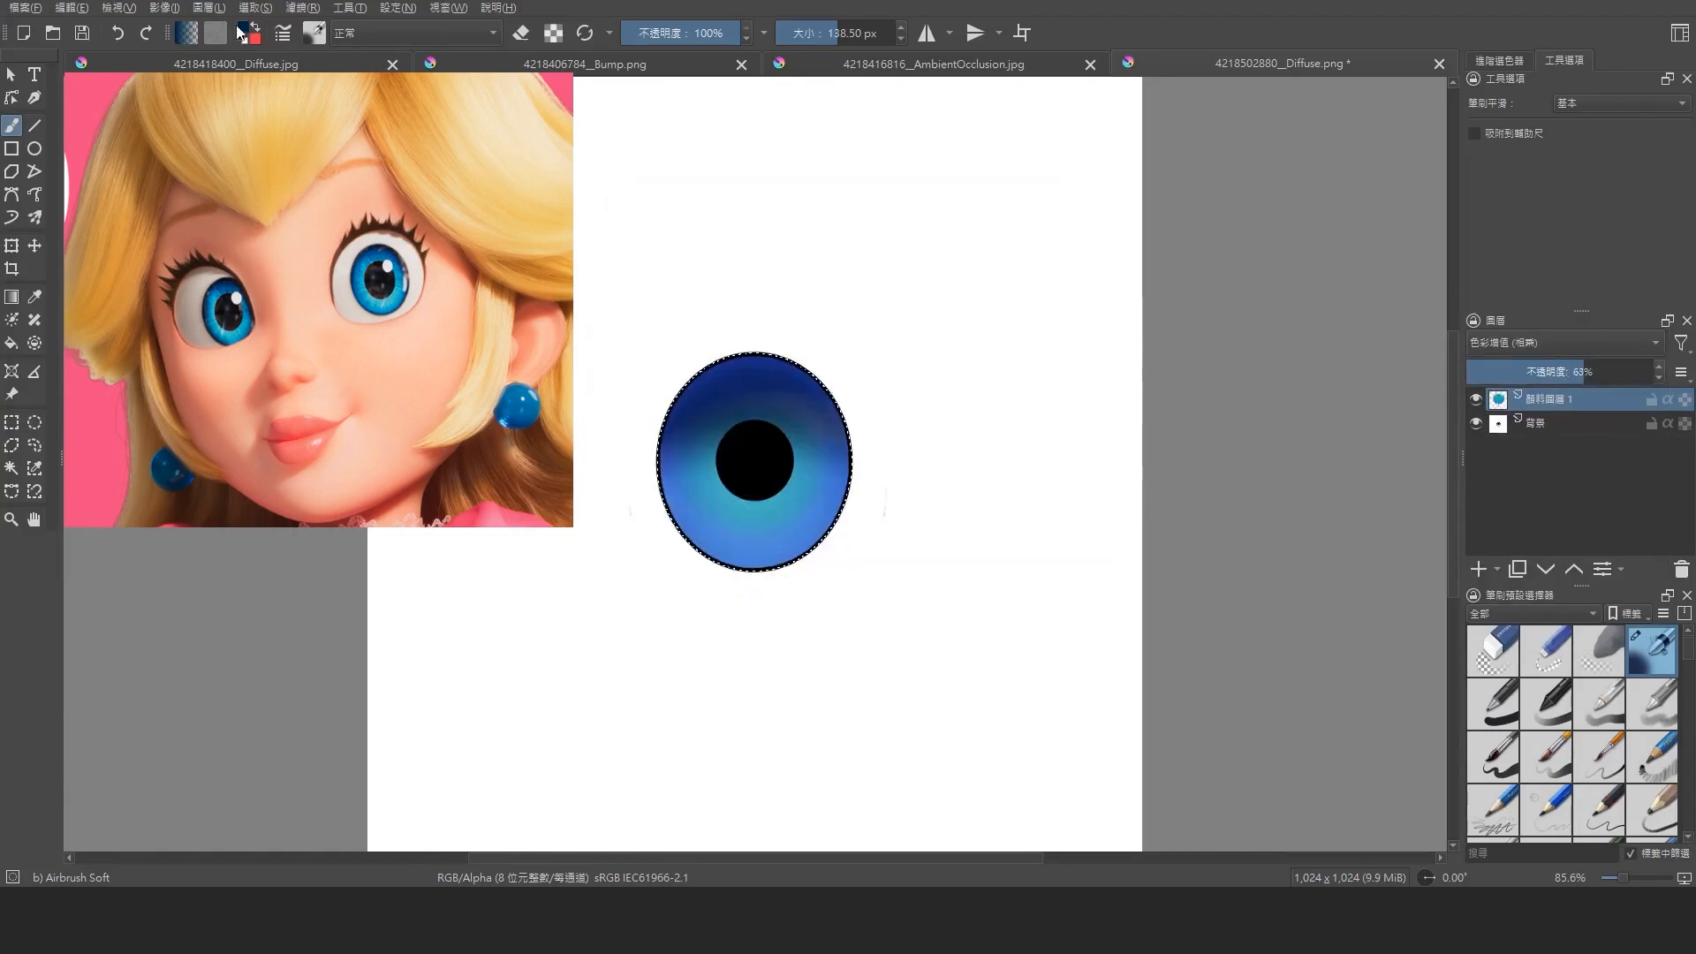
click(242, 28)
click(765, 332)
click(950, 641)
click(692, 33)
drag(657, 466, 878, 489)
drag(666, 372, 879, 405)
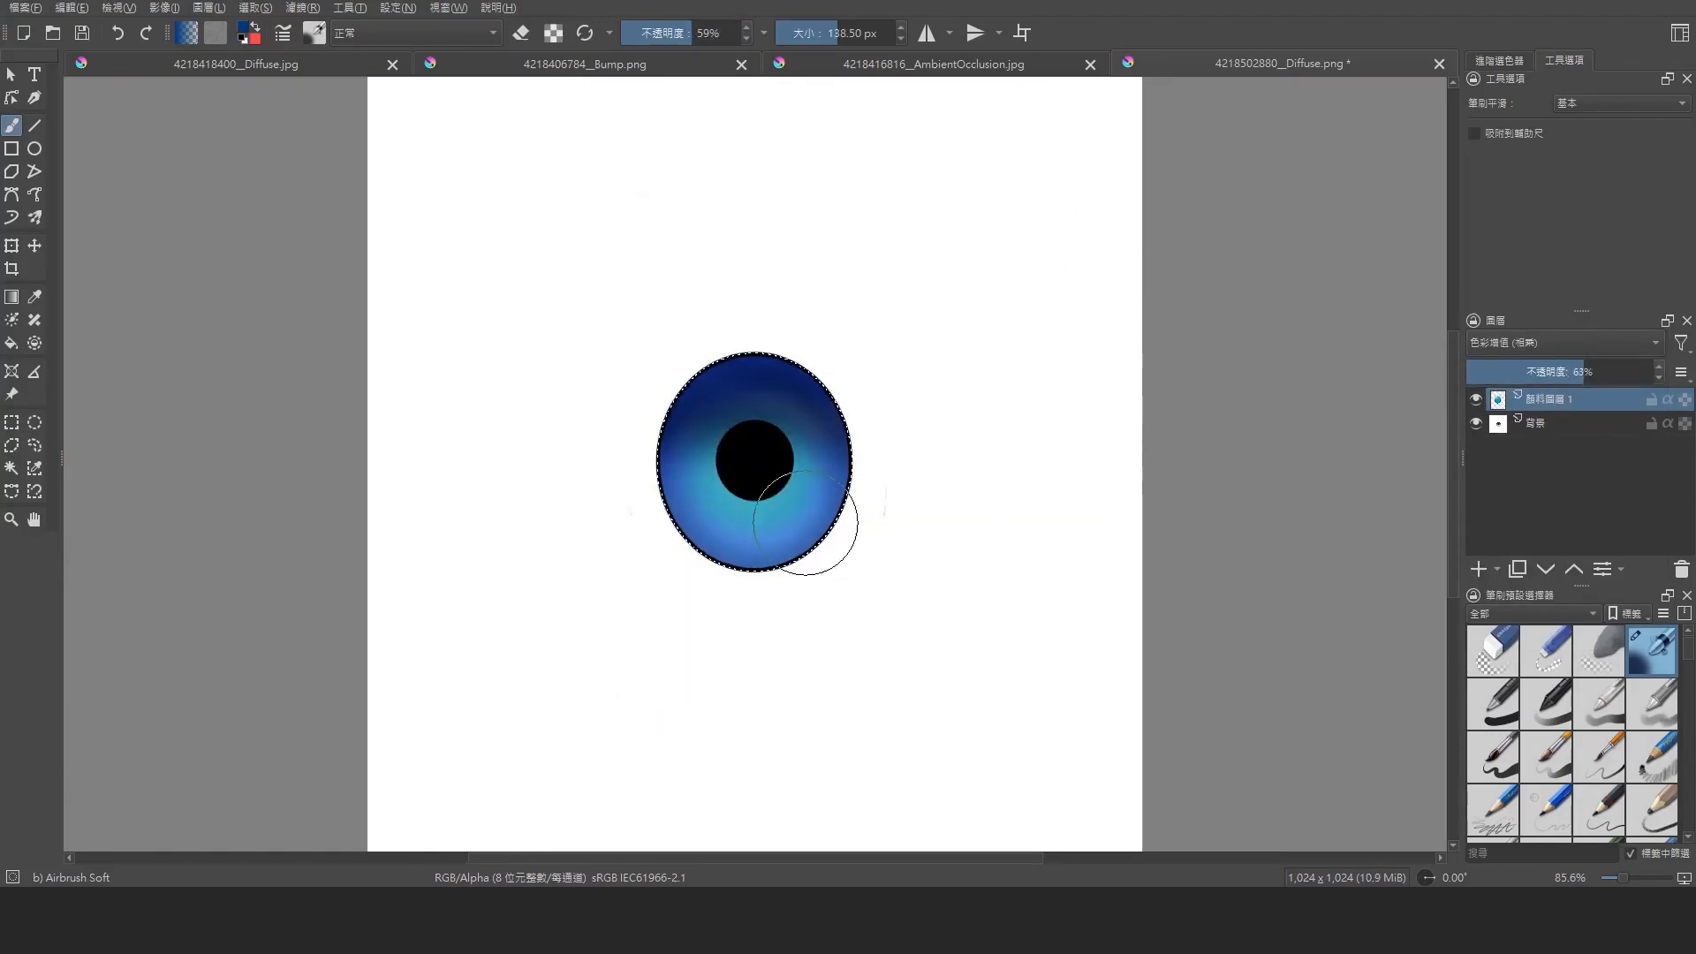
Paste the black-and-white iris fibre image as a new layer and scale it down over the painted iris
click(11, 422)
key(ctrl+v)
click(12, 245)
drag(1065, 140, 977, 223)
drag(445, 790, 648, 586)
drag(977, 224, 863, 342)
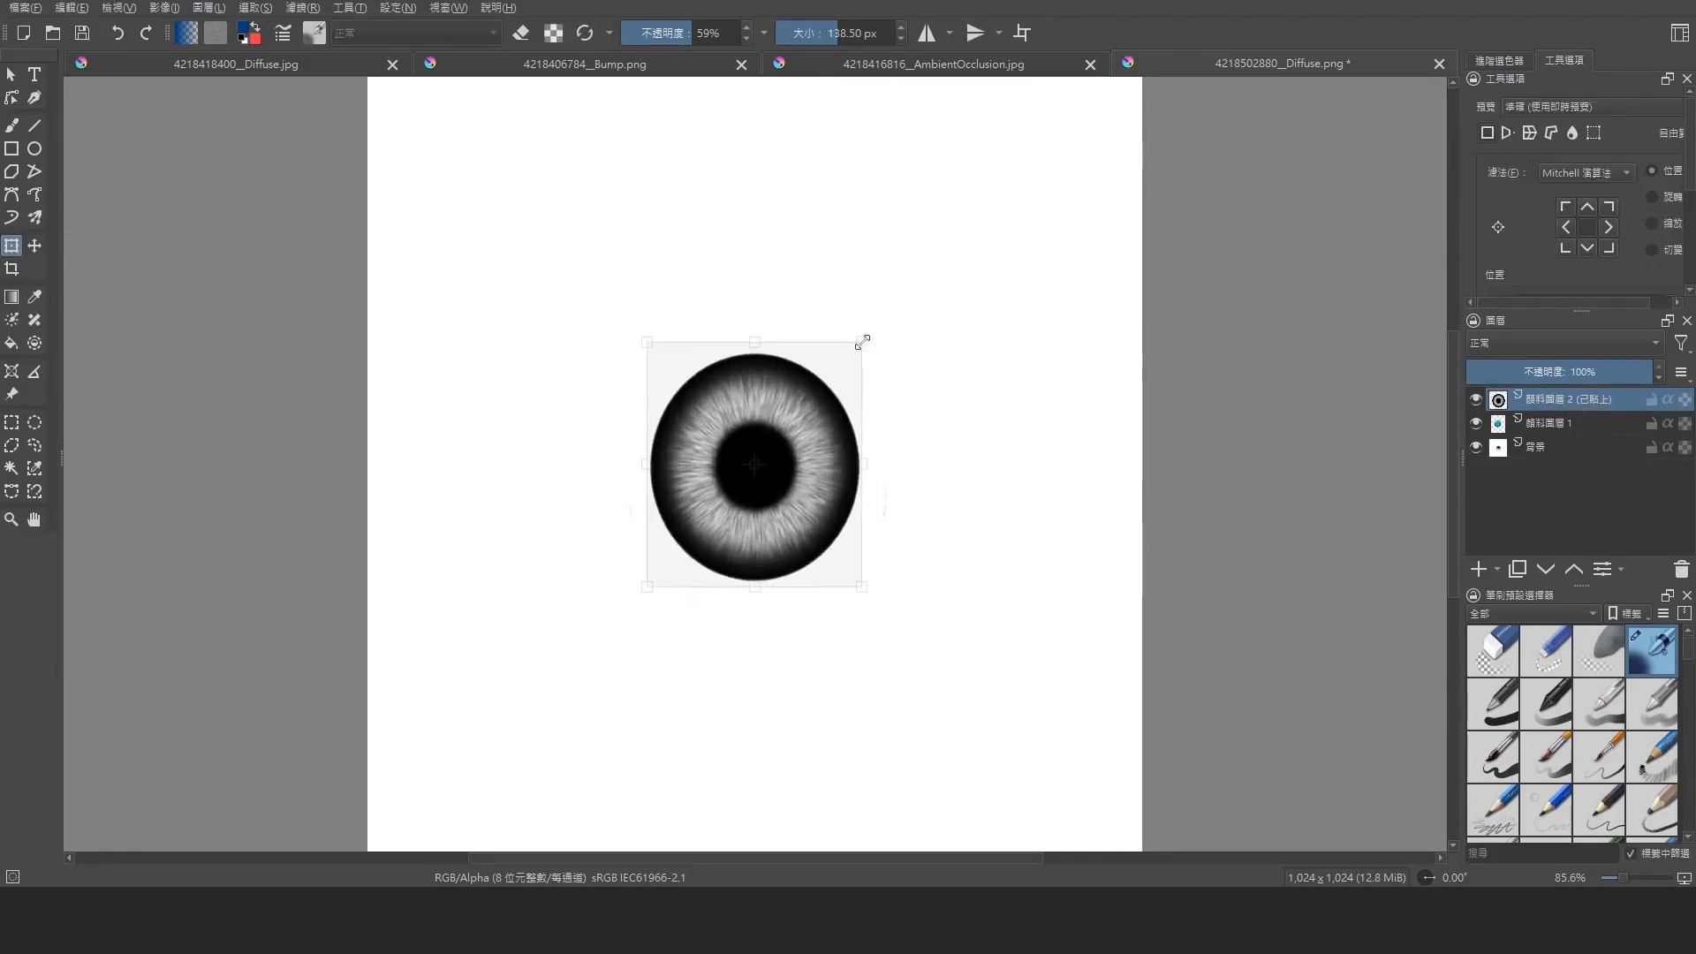
click(10, 75)
Set the pasted iris layer to the Soft Light (SVG) blending mode at 54% opacity
click(1563, 343)
click(1474, 600)
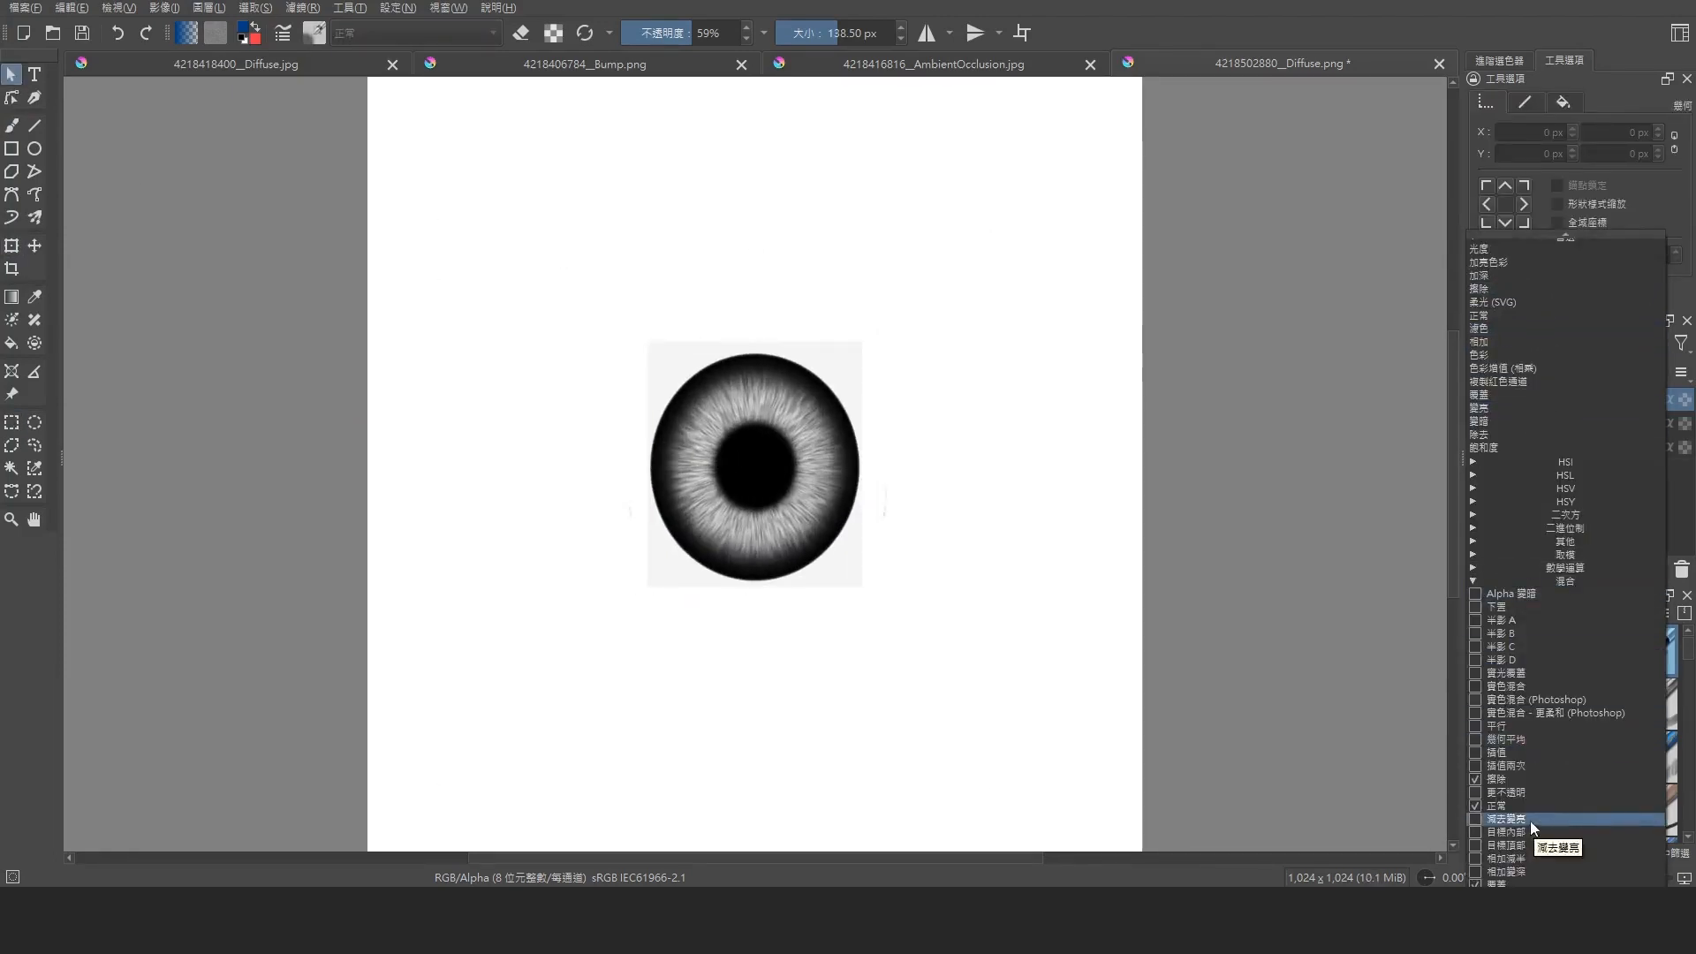
click(1530, 820)
click(1512, 344)
click(1505, 302)
drag(1526, 371, 1540, 371)
Shrink the pasted iris layer slightly to fit the painted iris and set its opacity to 70%
click(11, 246)
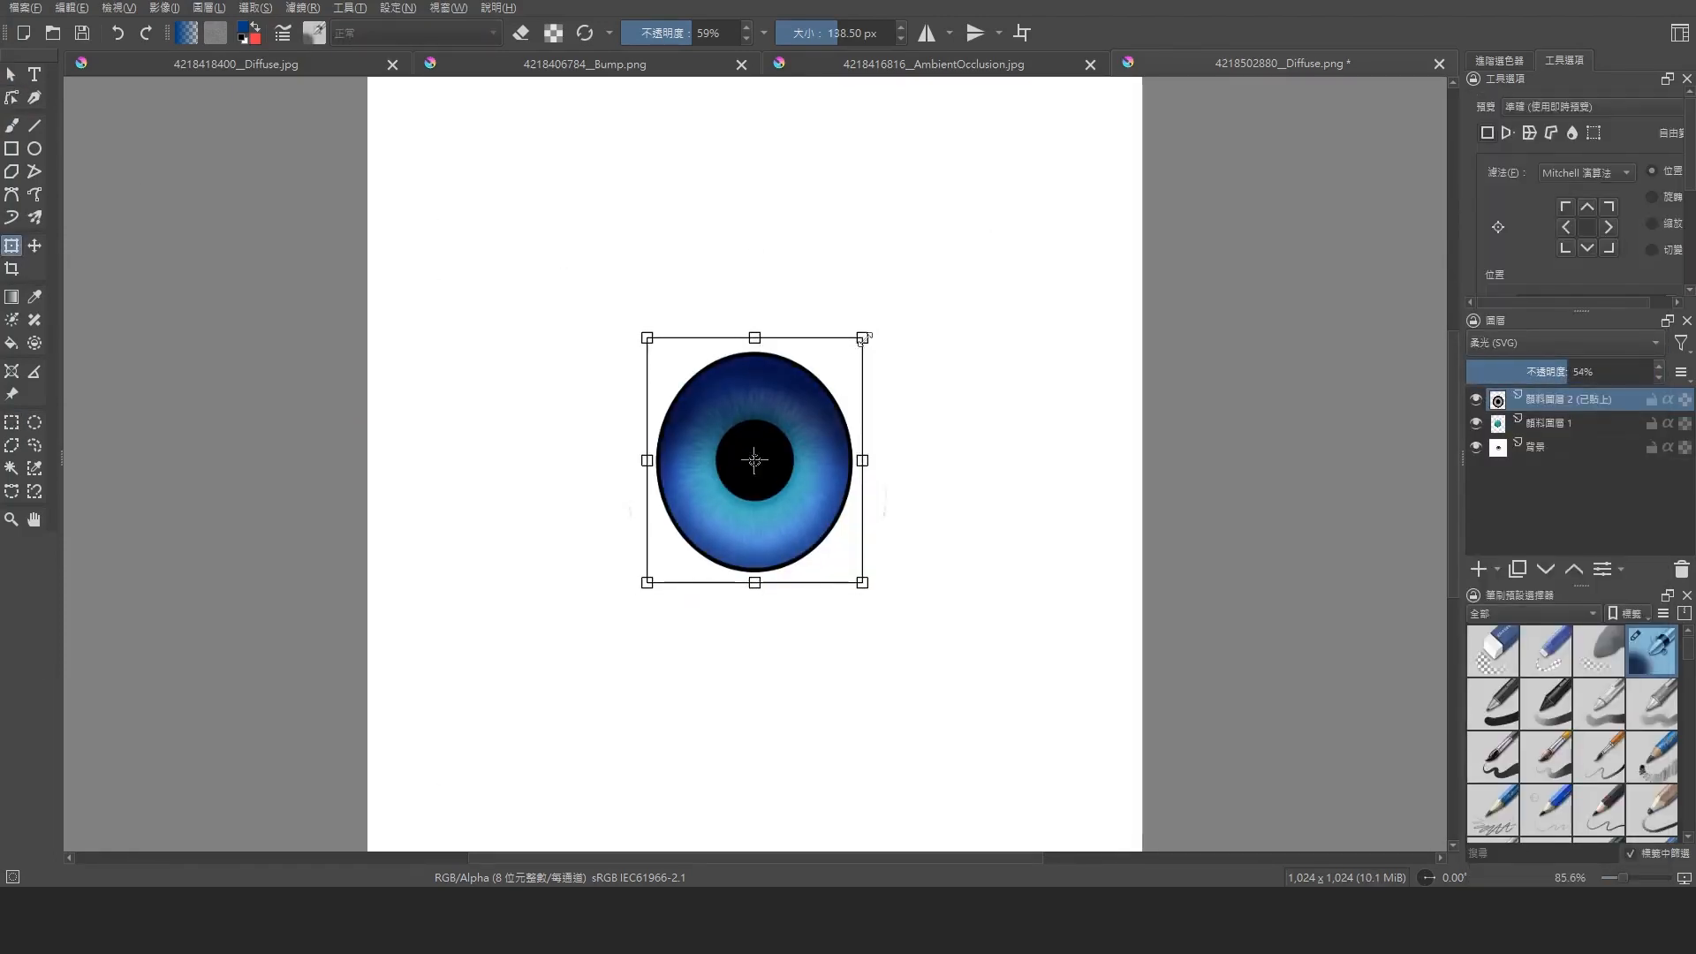
drag(865, 461, 861, 460)
drag(754, 338, 753, 346)
drag(753, 583, 754, 572)
click(34, 245)
scroll(652, 497, up, 2)
drag(1567, 373, 1589, 376)
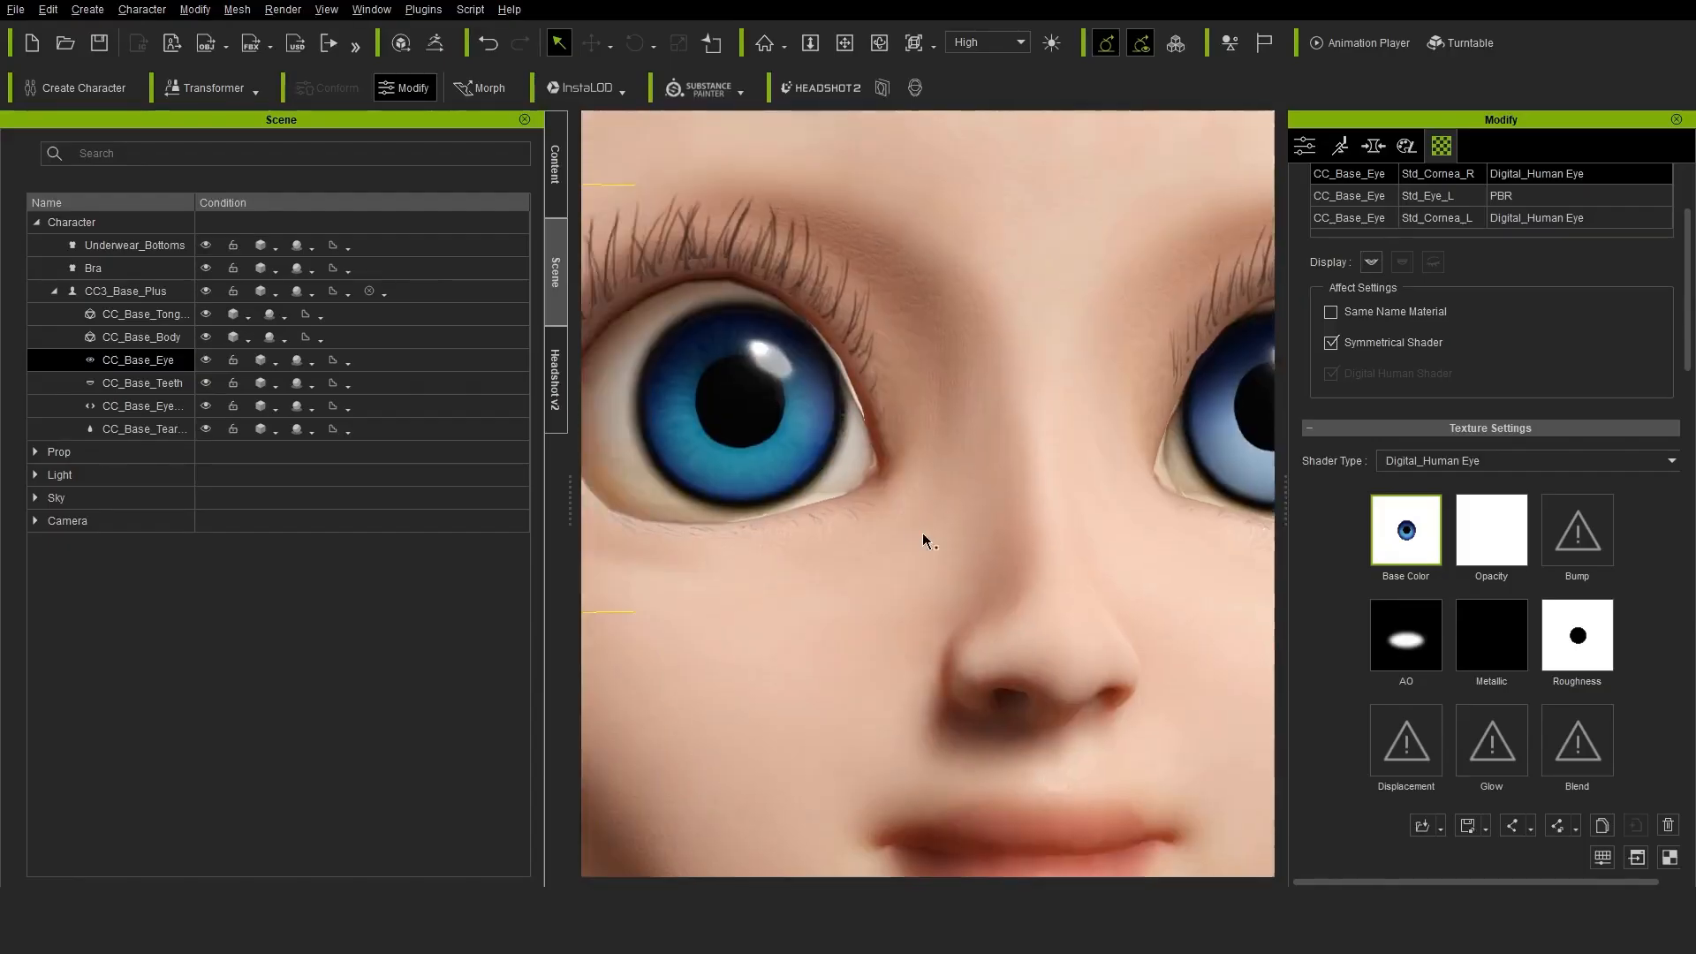
Switch to Character Creator and apply the Stylized Toon Eyelashes 02 preset with both morph and textures
right_click(1405, 530)
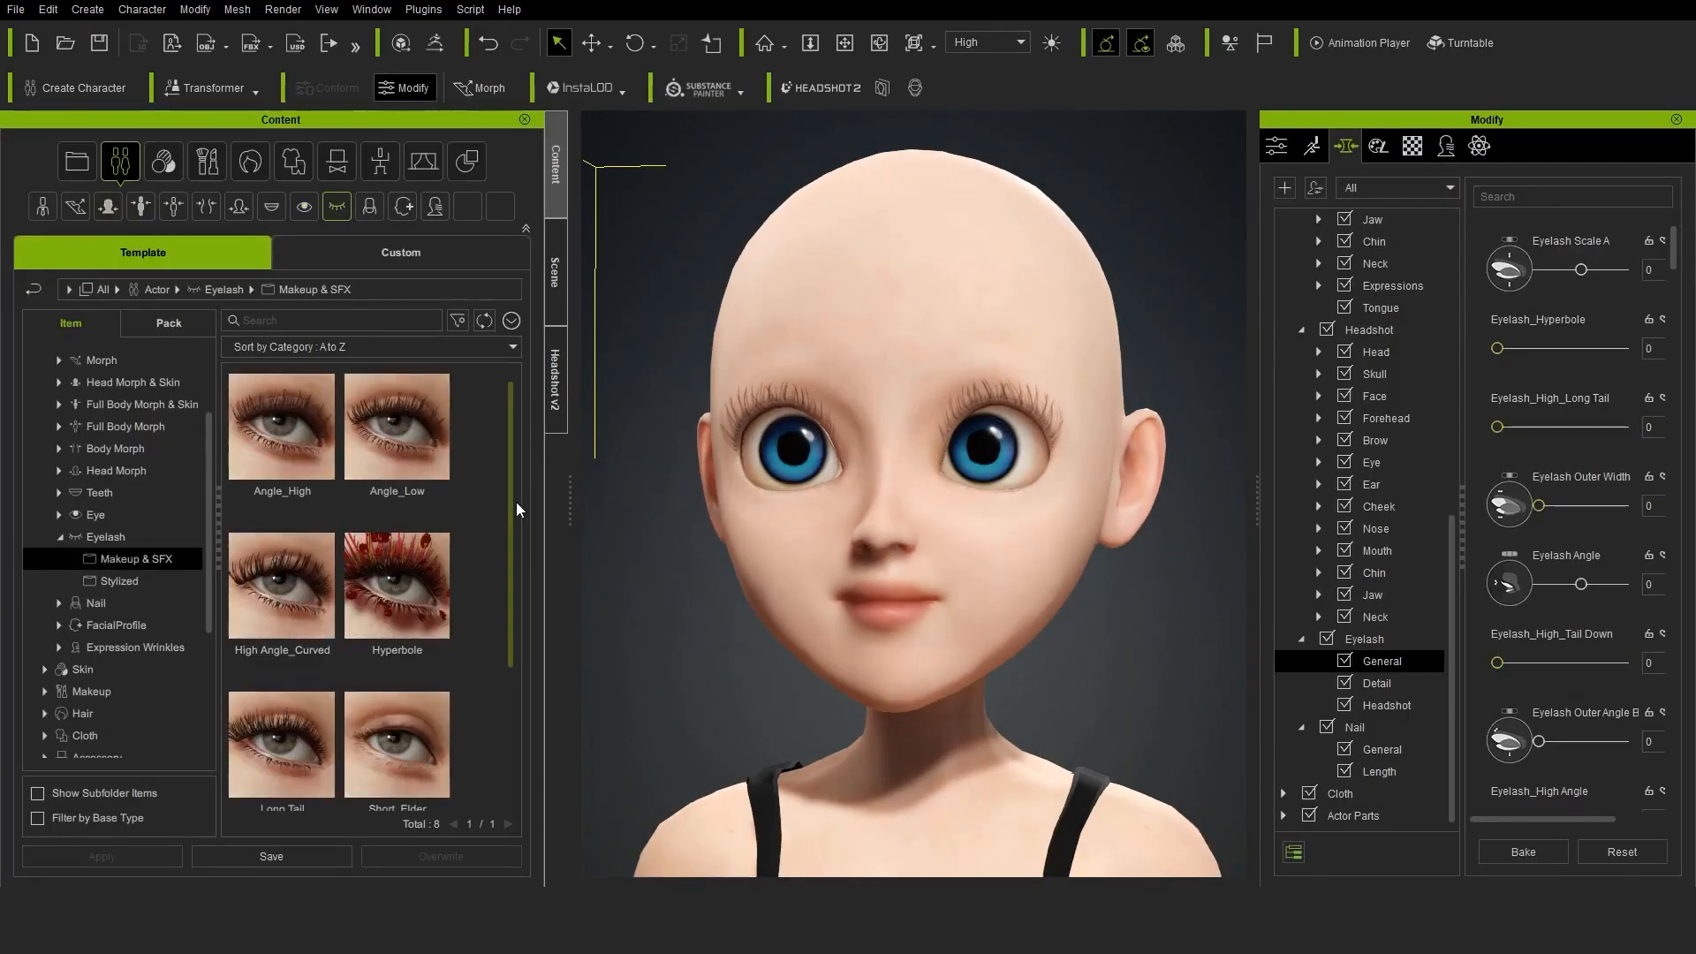
drag(516, 502, 527, 576)
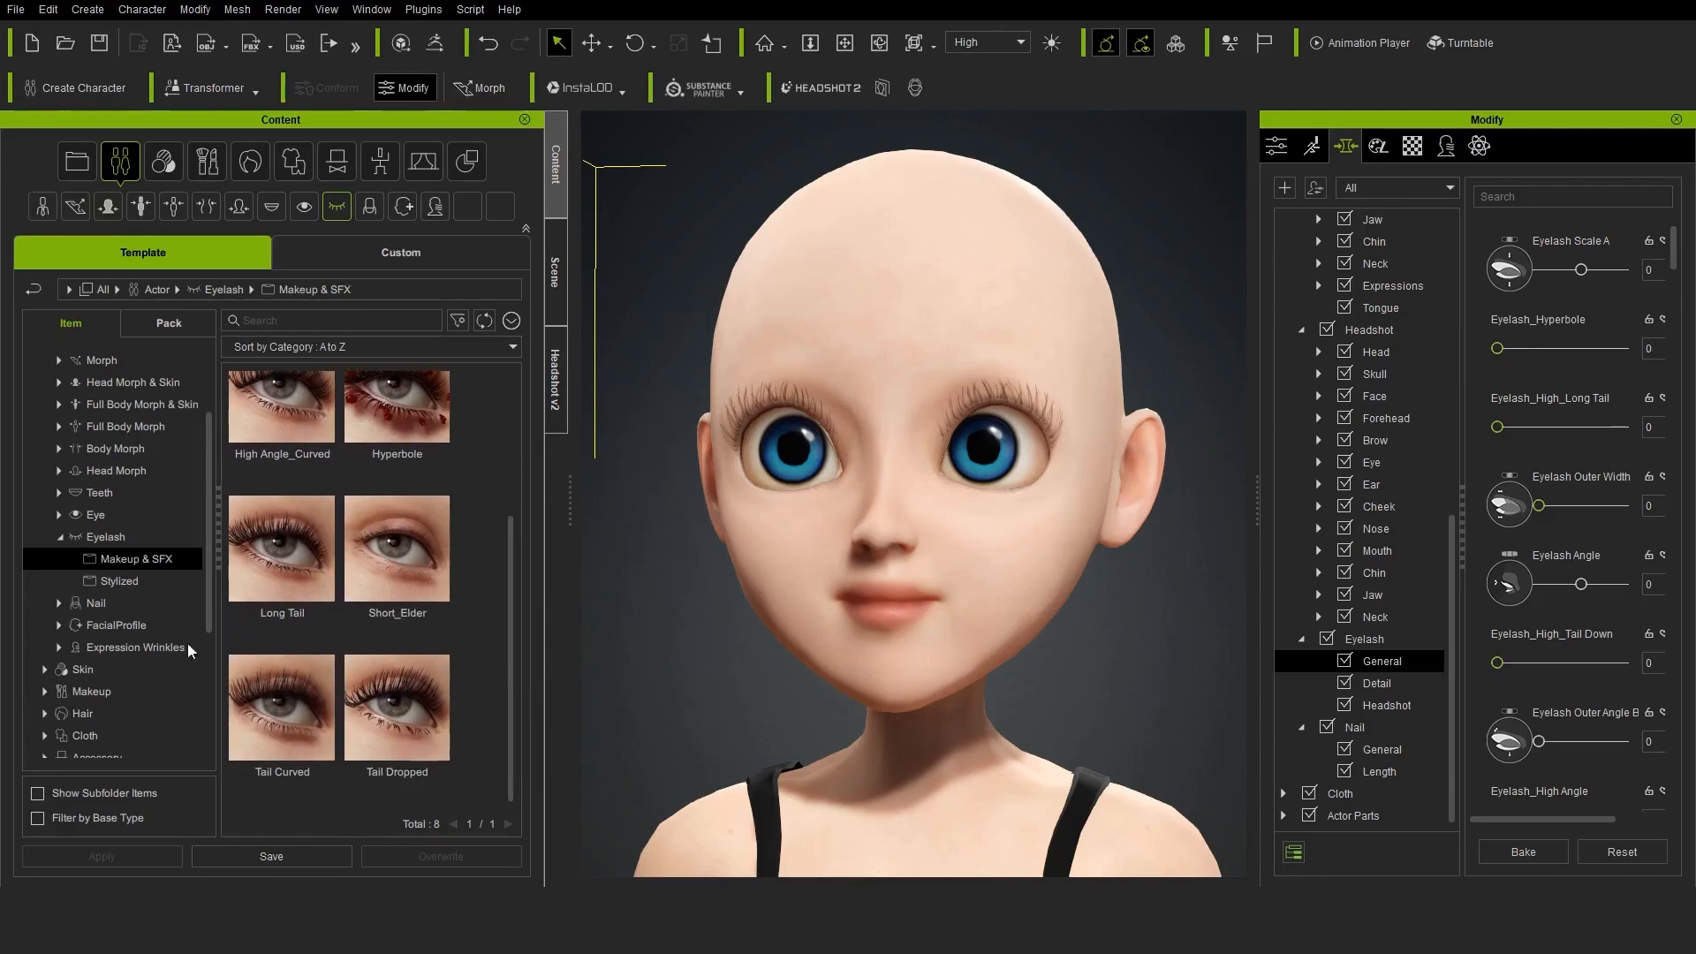
click(120, 580)
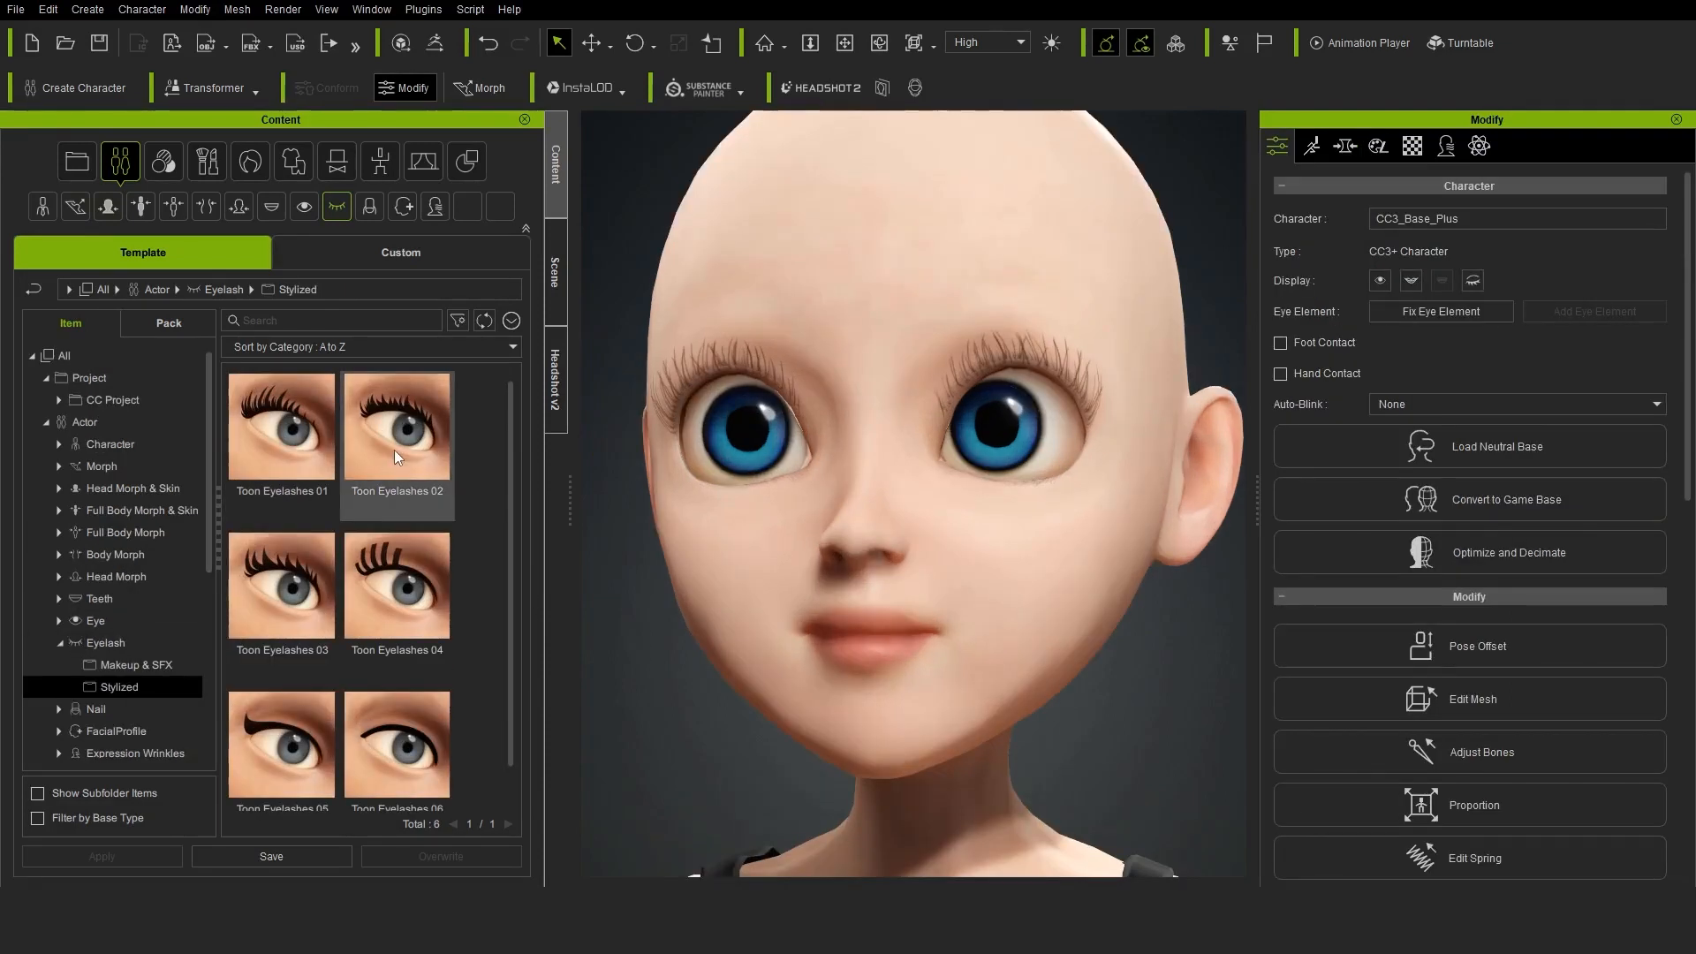
double_click(394, 453)
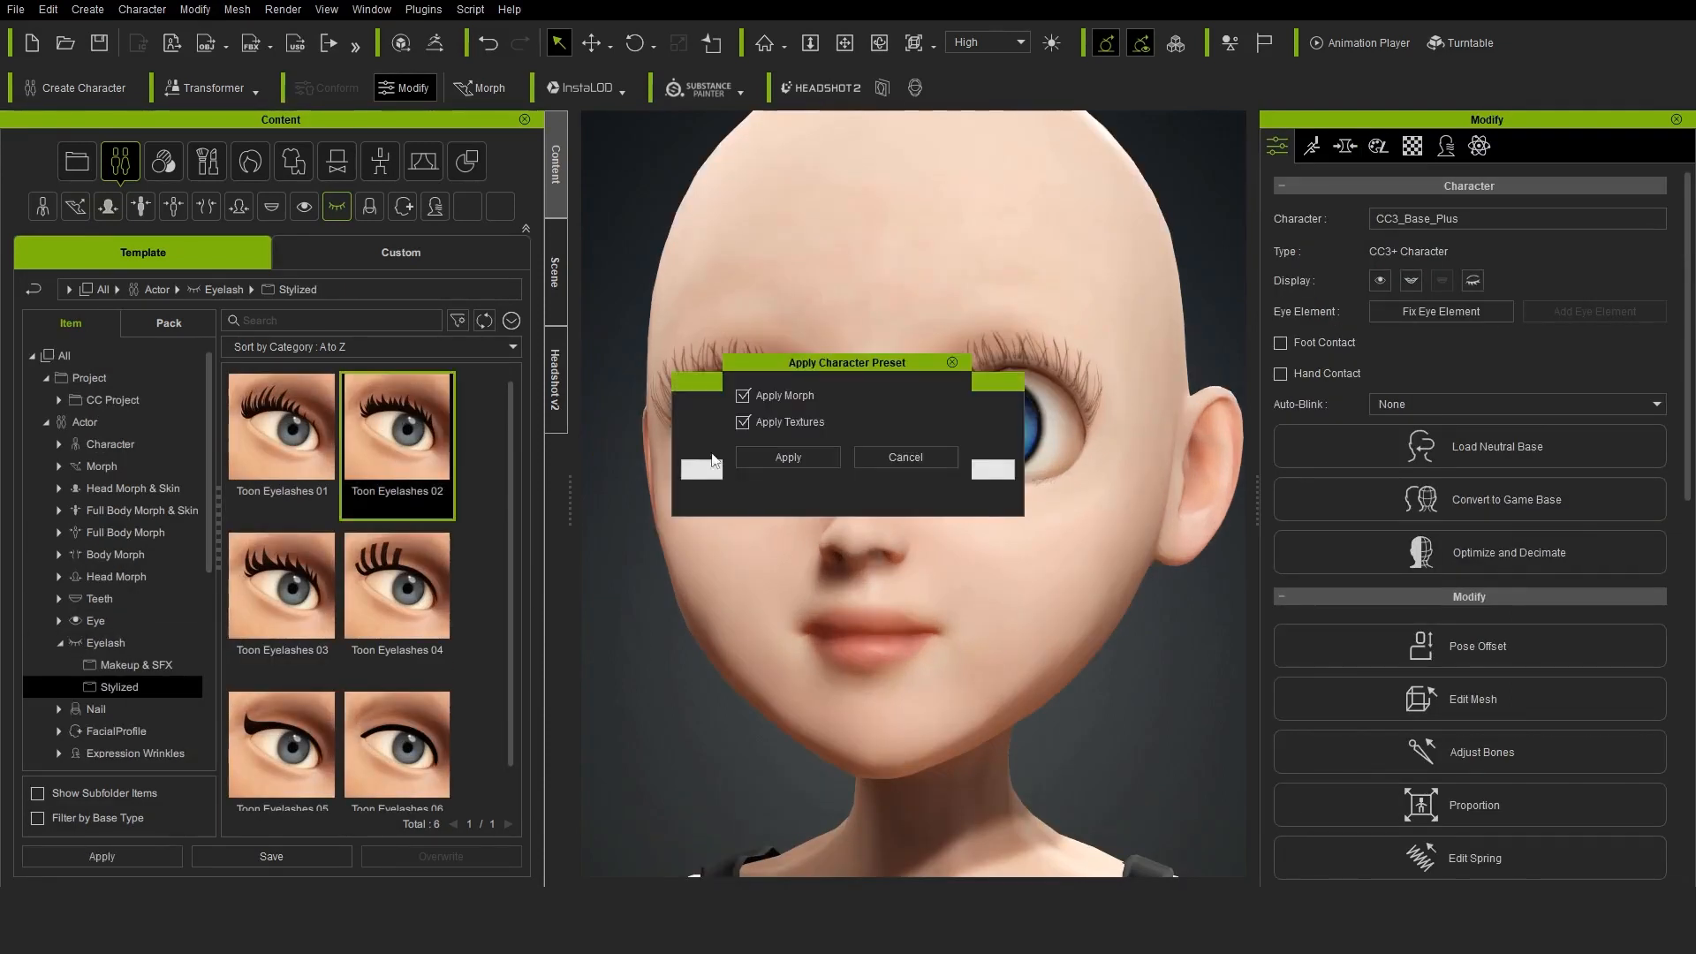
click(788, 458)
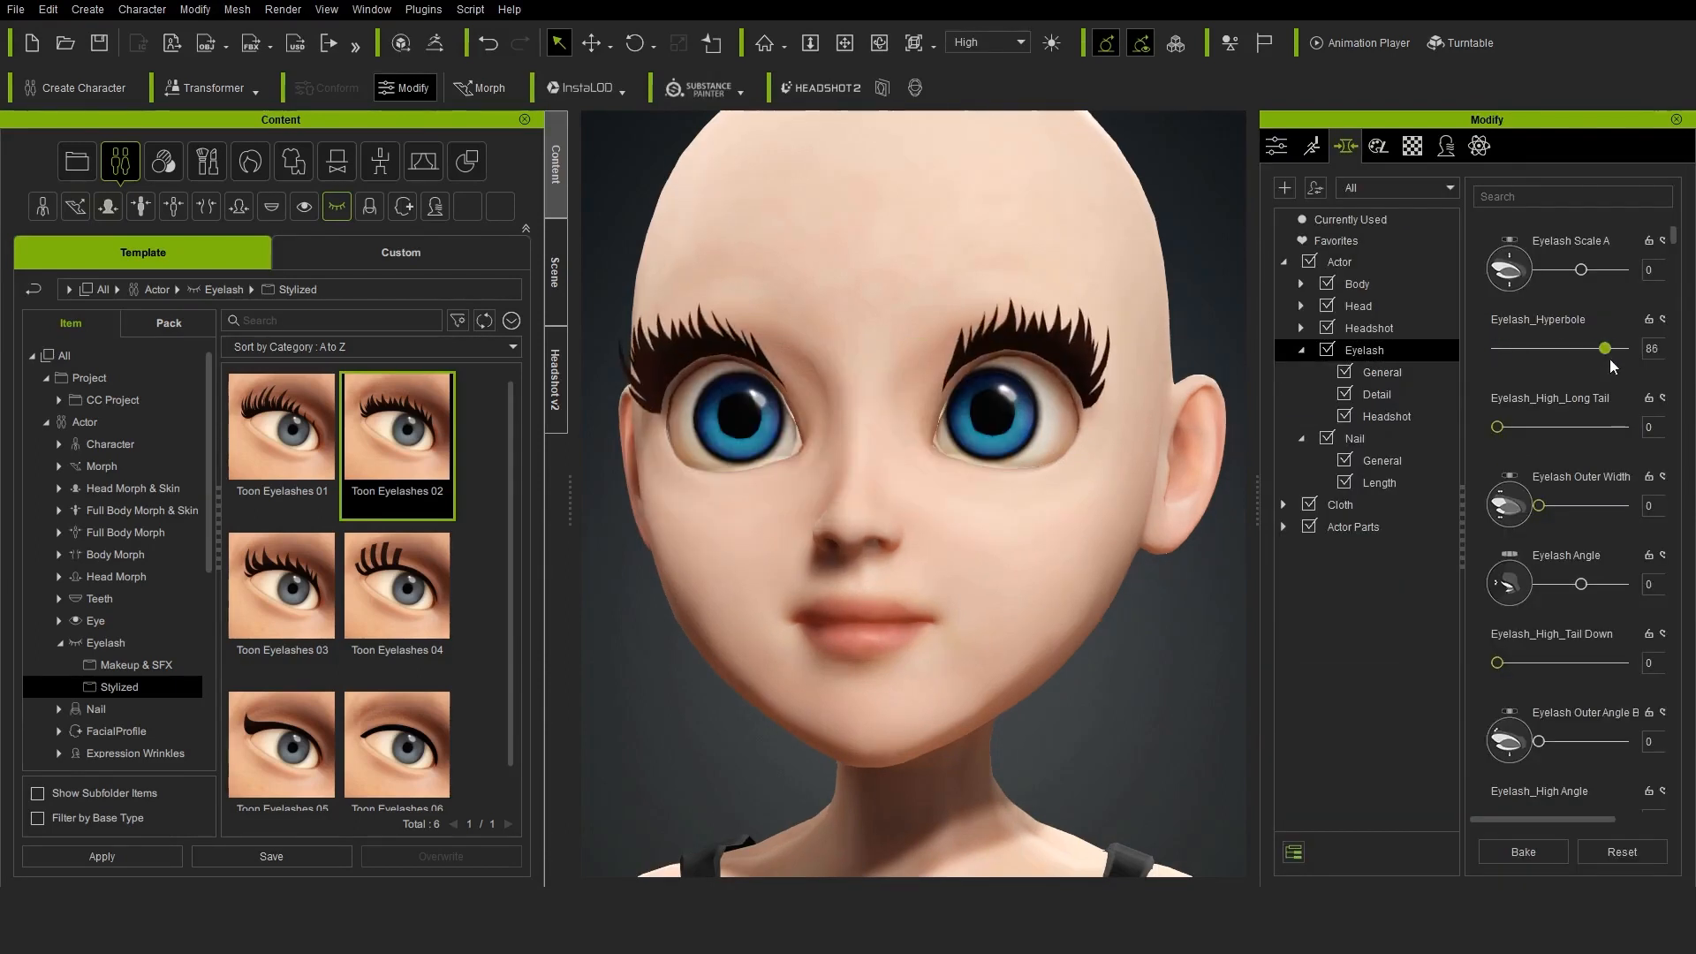
Set Eyelash Scale A to -100, Eyelash_Hyperbole to 1 and Eyelash Outer Width to 100
drag(1537, 271, 1532, 271)
drag(1584, 348, 1502, 352)
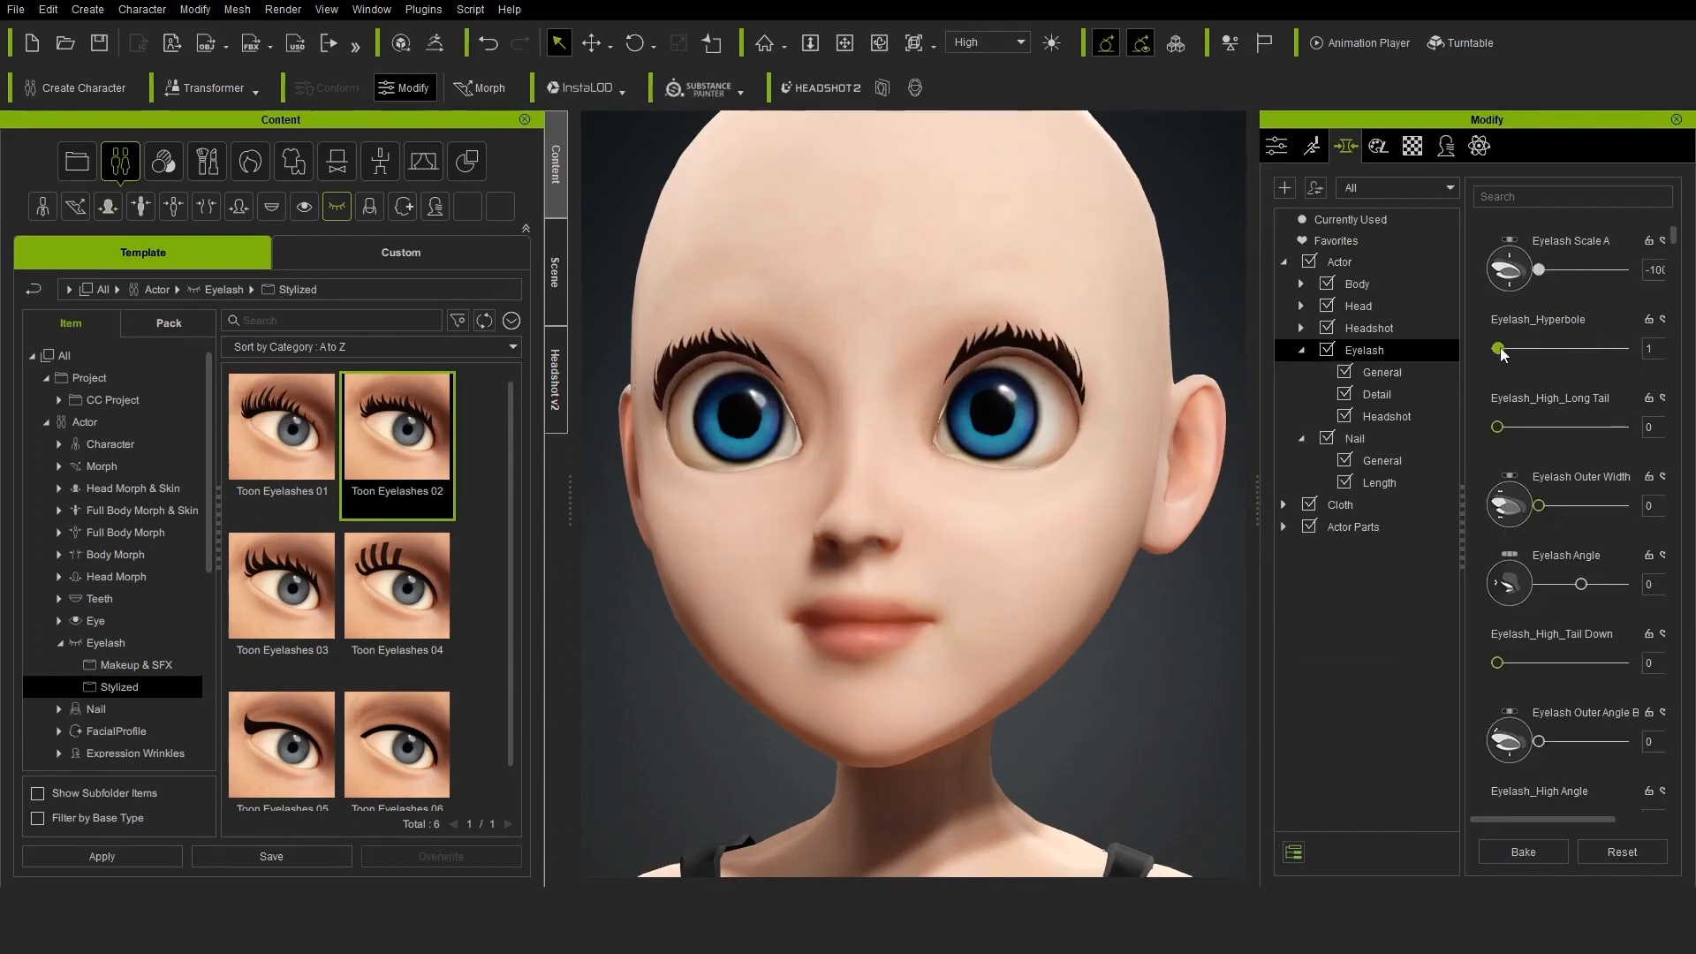
double_click(1654, 507)
text(100)
key(Return)
Set Eyelash_High_Tail Down and Eyelash_High Angle to 100, and Eyelash Upper Height to -68
right_drag(1036, 612, 1003, 616)
scroll(1554, 623, down, 1)
drag(1497, 619, 1636, 627)
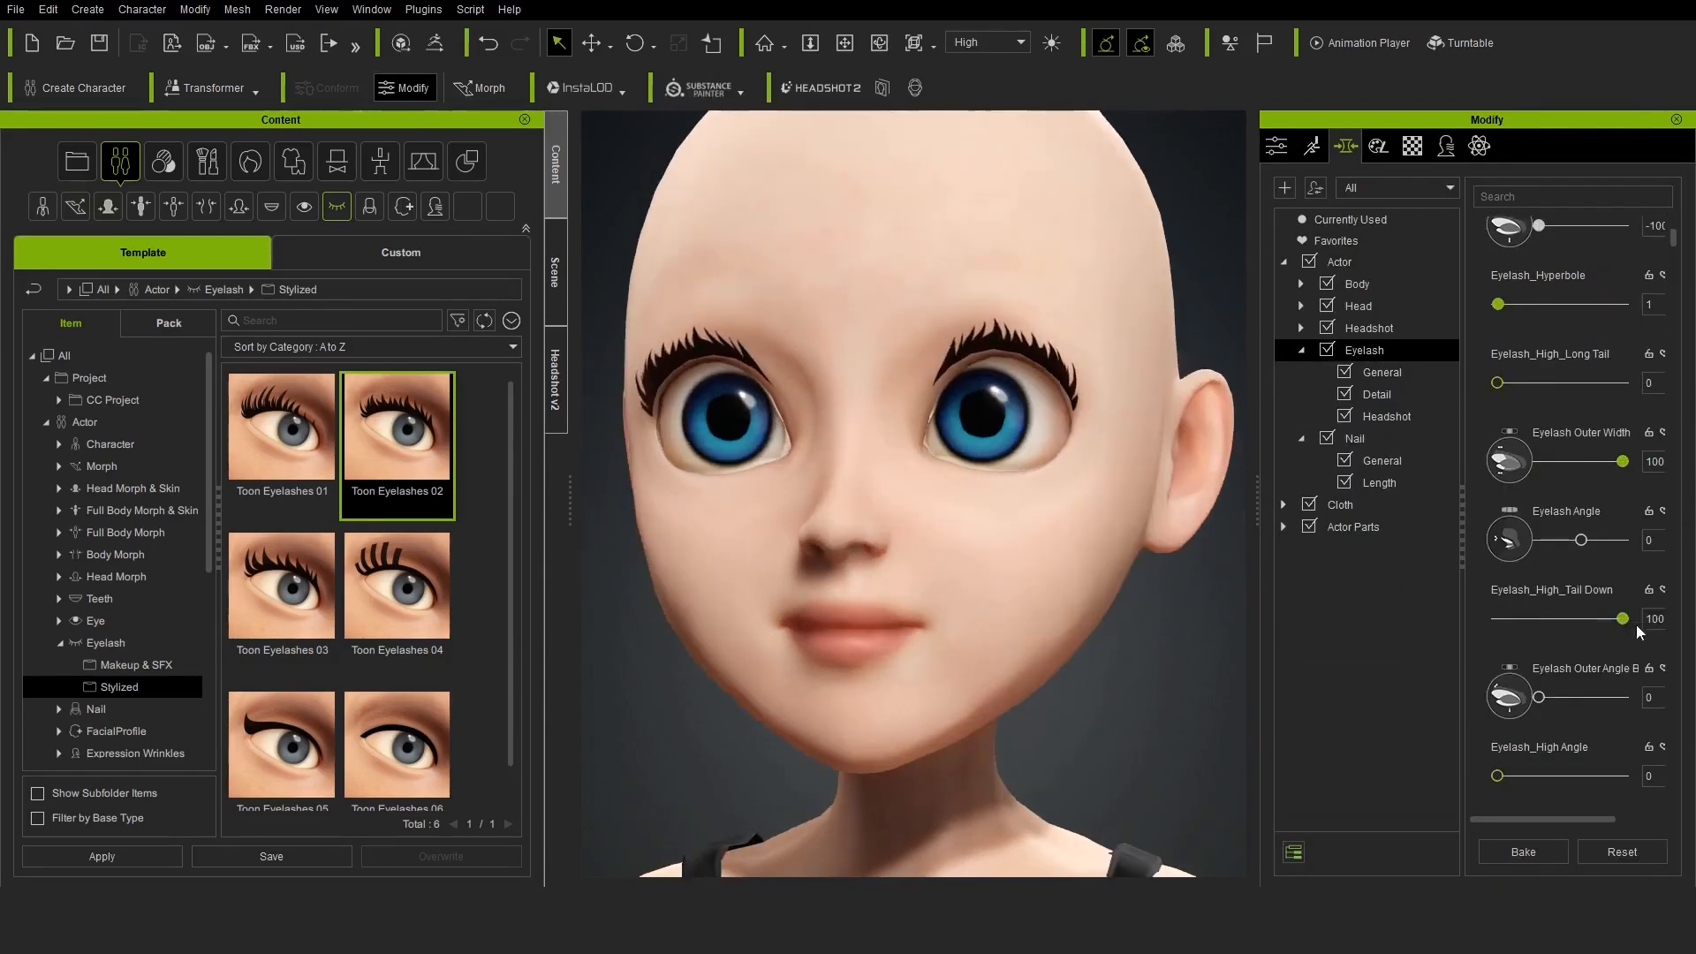
mouse_move(1537, 697)
mouse_down()
mouse_move(1603, 688)
mouse_move(1531, 696)
mouse_up()
drag(1498, 776, 1627, 778)
scroll(1581, 760, down, 3)
drag(1538, 725, 1534, 728)
drag(1579, 800, 1551, 799)
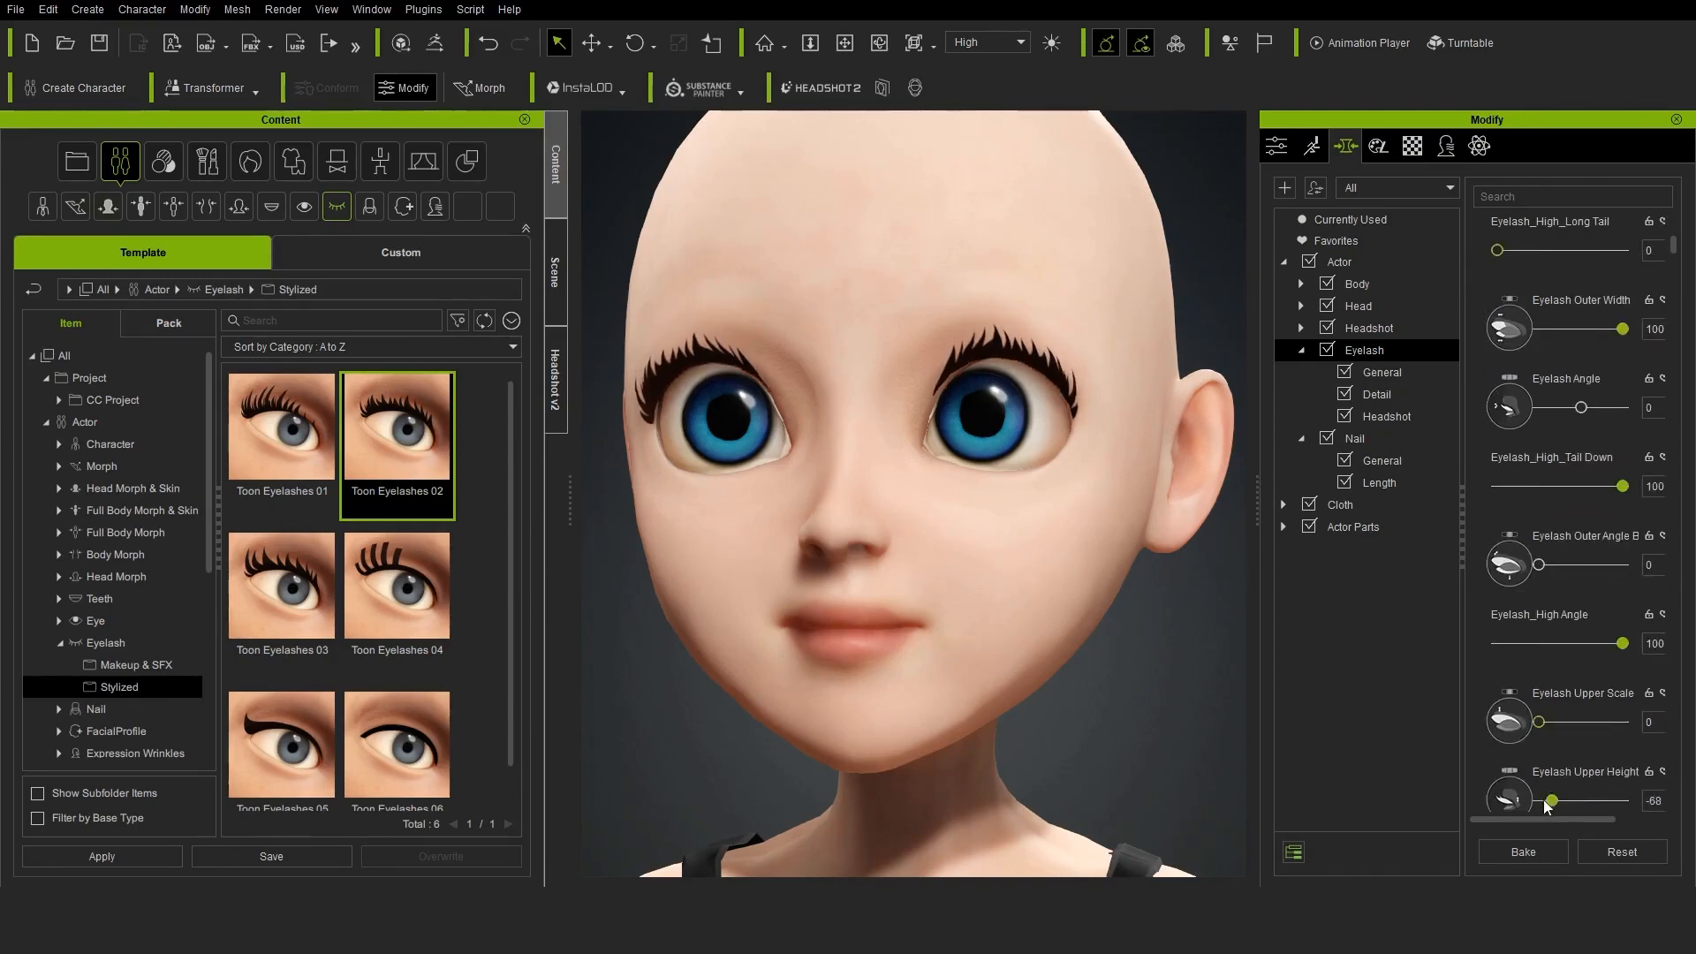
scroll(1569, 669, down, 4)
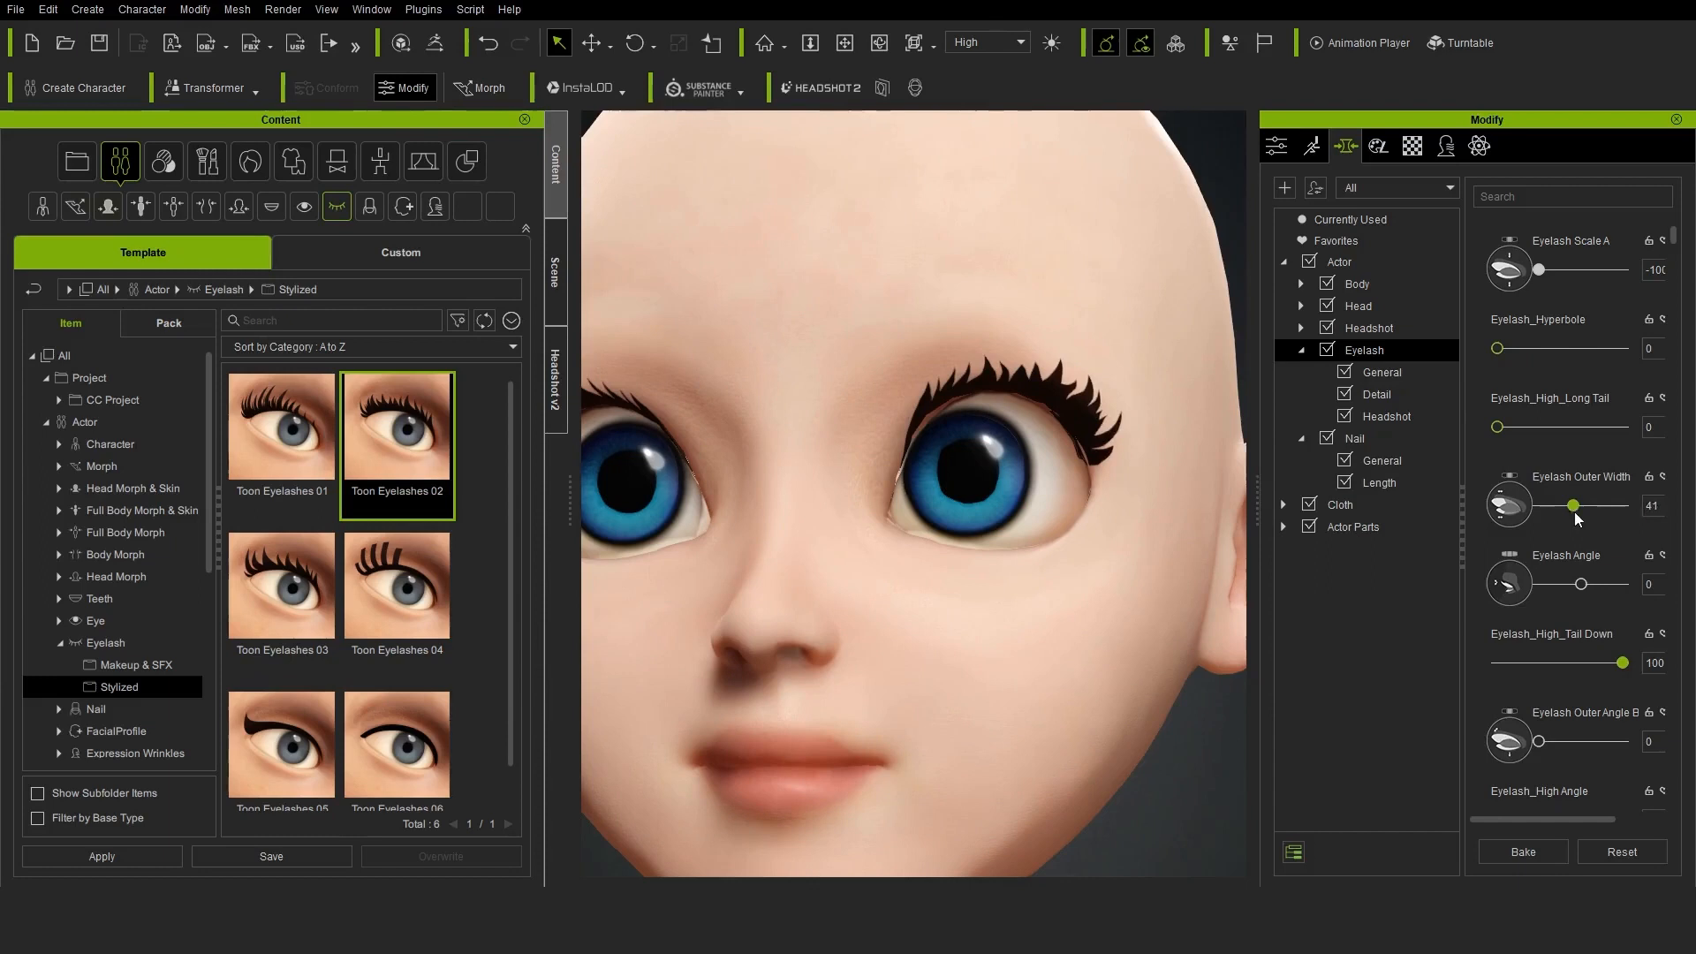
Tune the eyelash morphs to Outer Width 52, High_Tail Down 69, Outer Angle B 15, High Angle 61 and Upper Height -20
drag(1621, 663, 1584, 663)
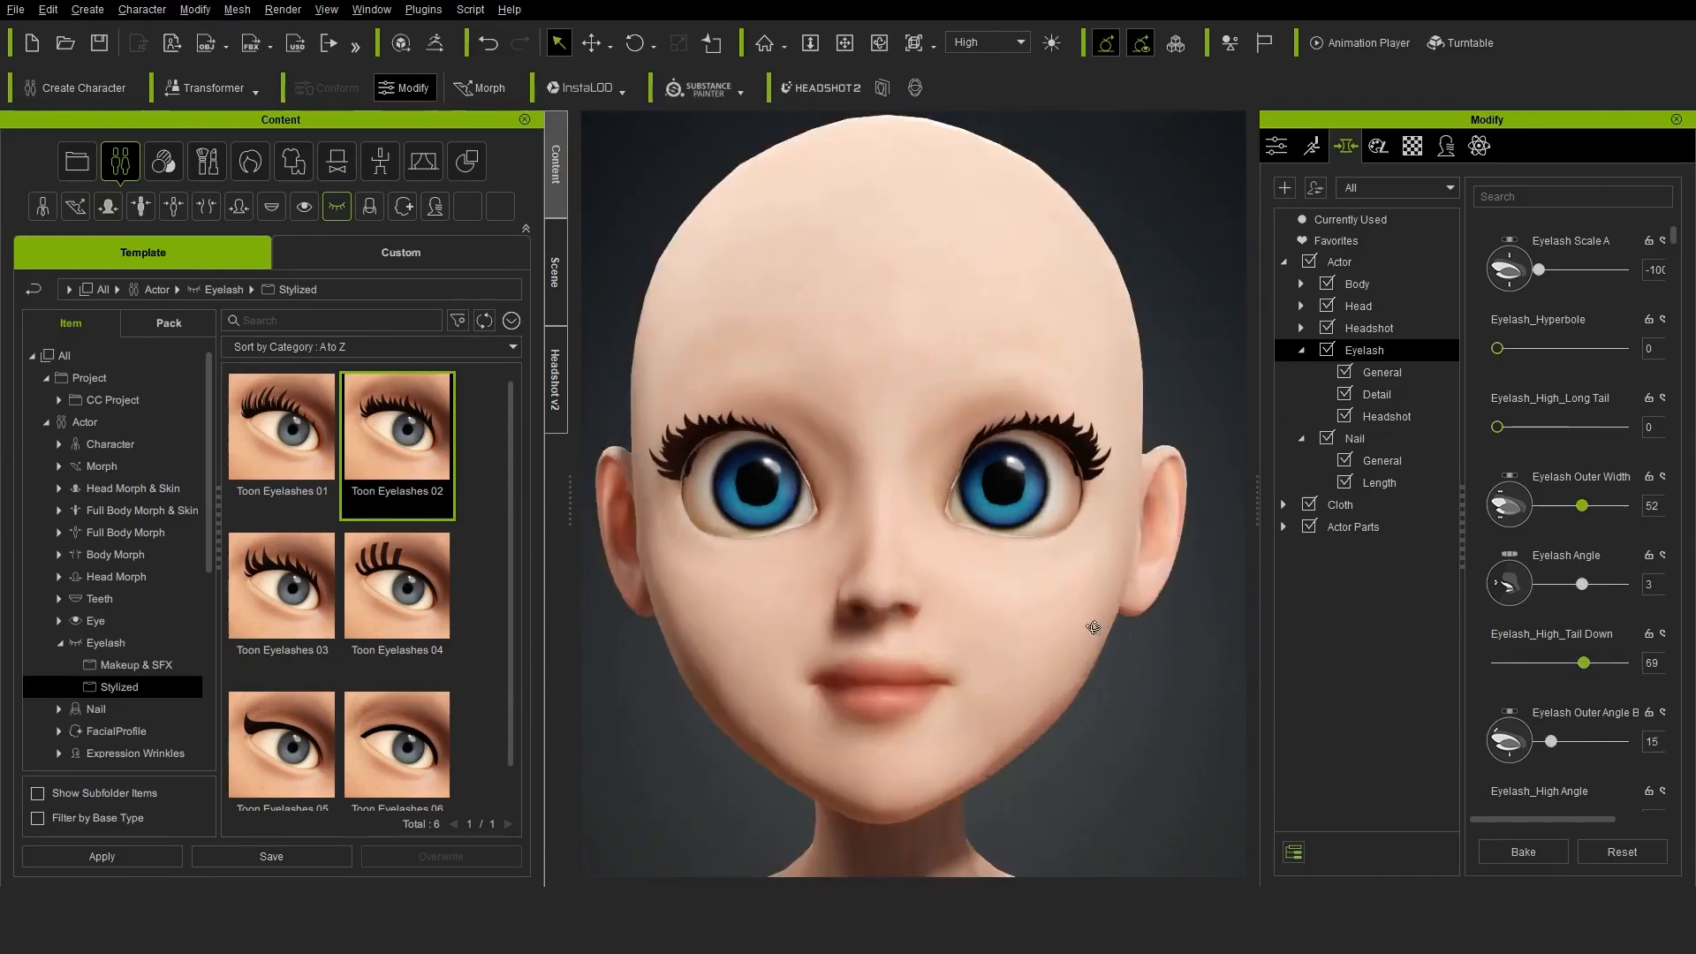
scroll(1556, 733, down, 1)
mouse_move(1564, 757)
mouse_down()
mouse_move(1547, 758)
mouse_move(1573, 758)
mouse_up()
scroll(1568, 733, down, 3)
mouse_move(1540, 703)
mouse_down()
mouse_move(1562, 703)
mouse_move(1540, 704)
mouse_up()
scroll(1537, 703, down, 2)
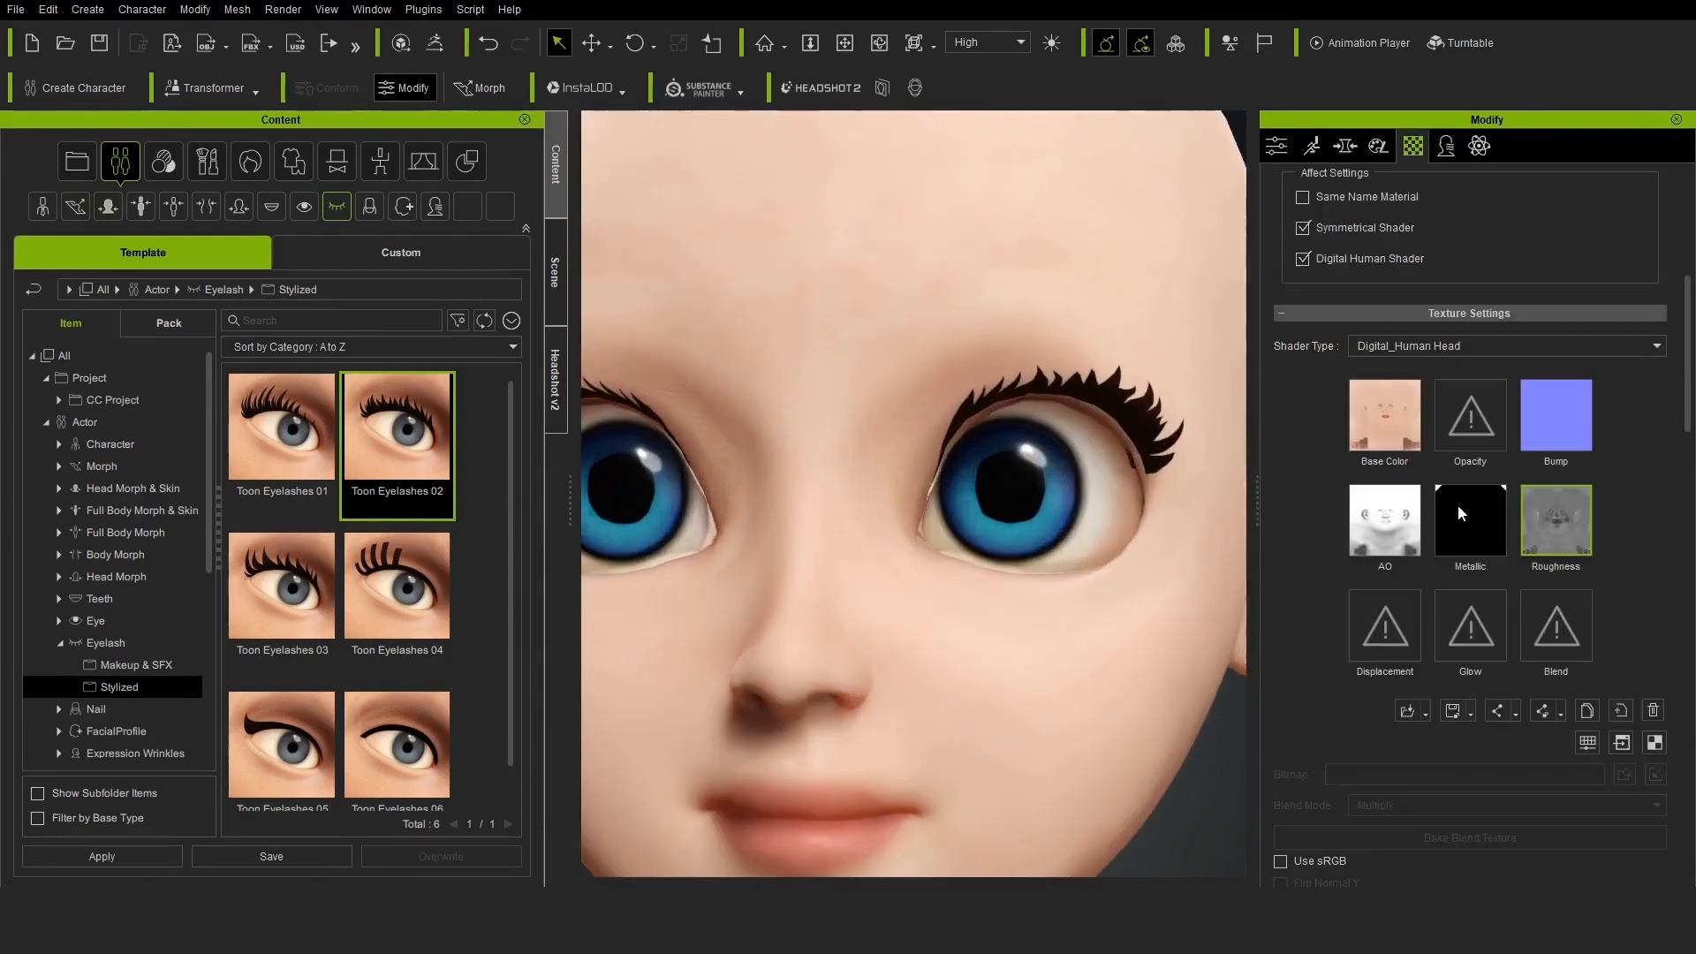
Select the Std_Eyelash material's Opacity texture and launch it in Krita for editing
scroll(1457, 505, up, 5)
click(1445, 442)
scroll(1481, 661, down, 2)
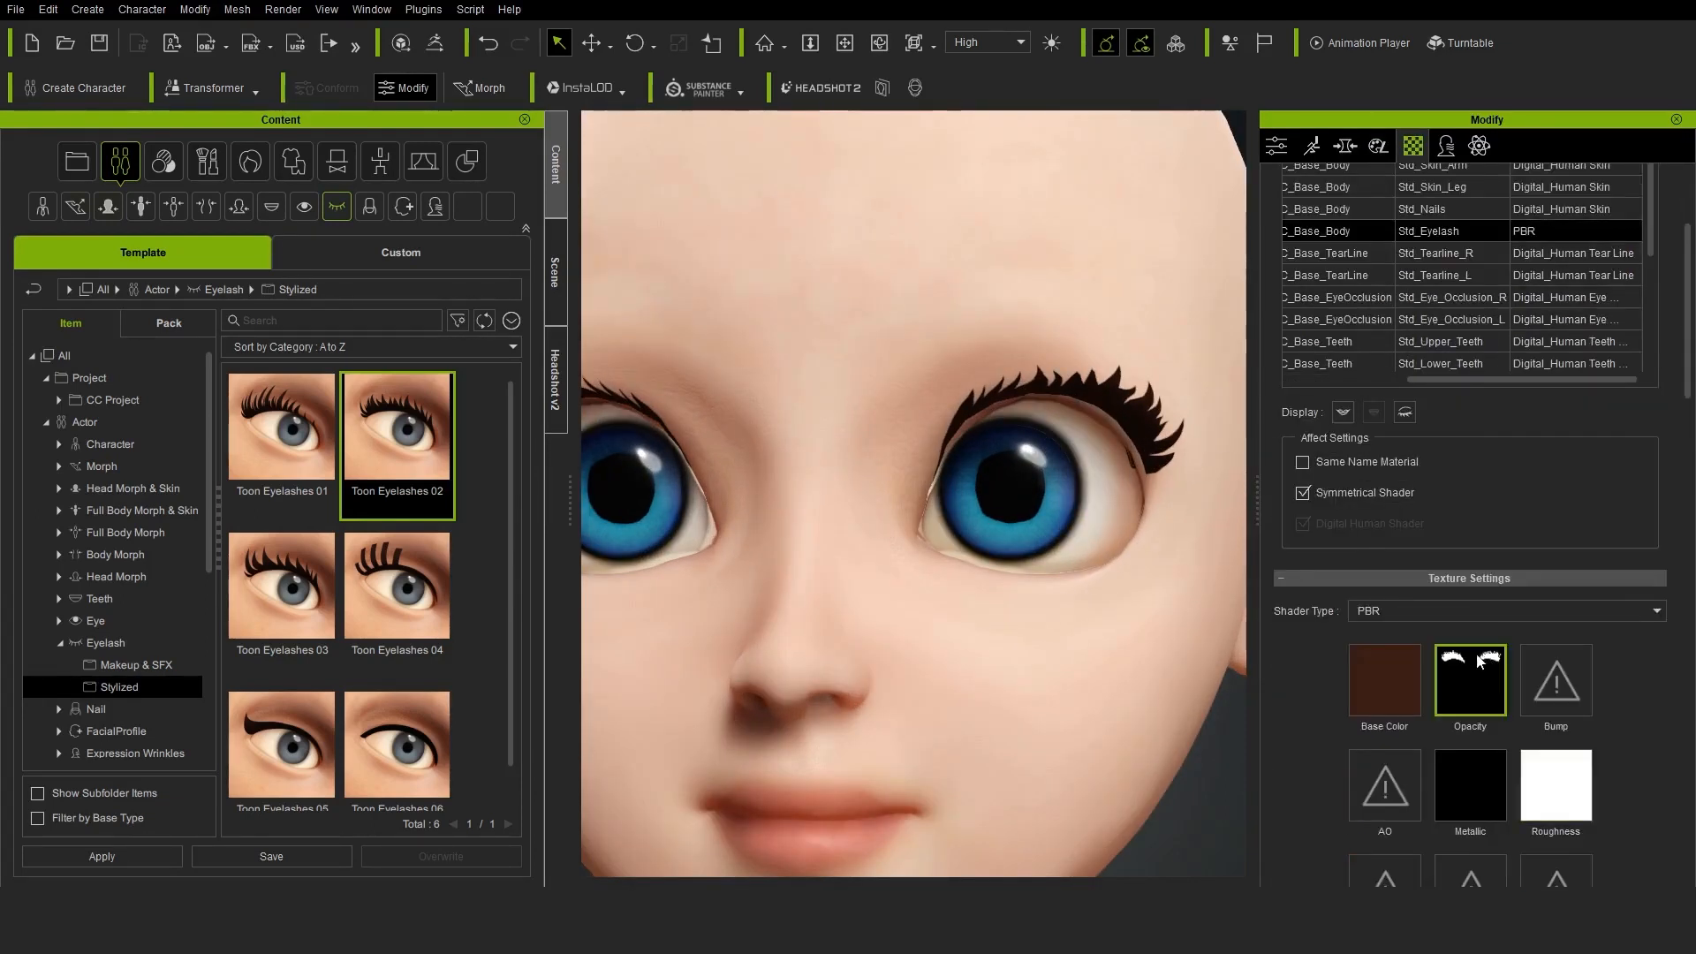
scroll(1148, 552, up, 2)
scroll(1657, 710, down, 3)
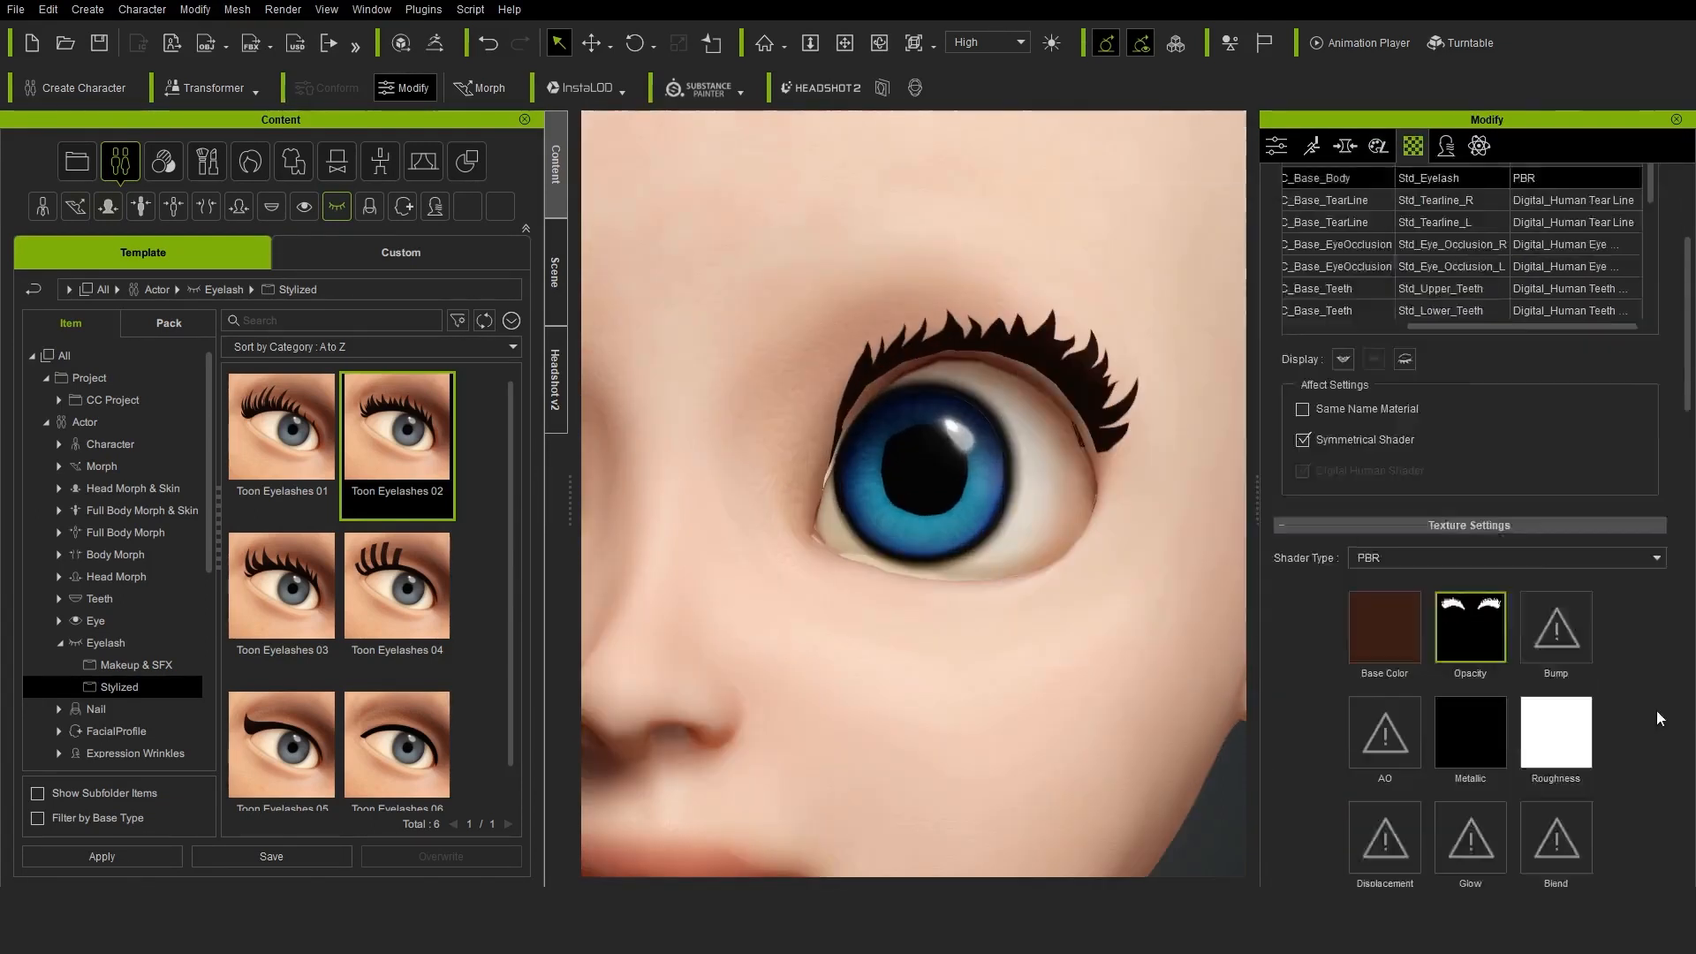
click(1621, 691)
scroll(839, 127, up, 1)
Paint thin black strands into the central lash tips of the opacity texture with the Basic-5 Size brush, undoing the last stroke
drag(293, 133, 744, 157)
click(34, 519)
drag(984, 251, 942, 456)
click(12, 124)
scroll(1014, 325, up, 3)
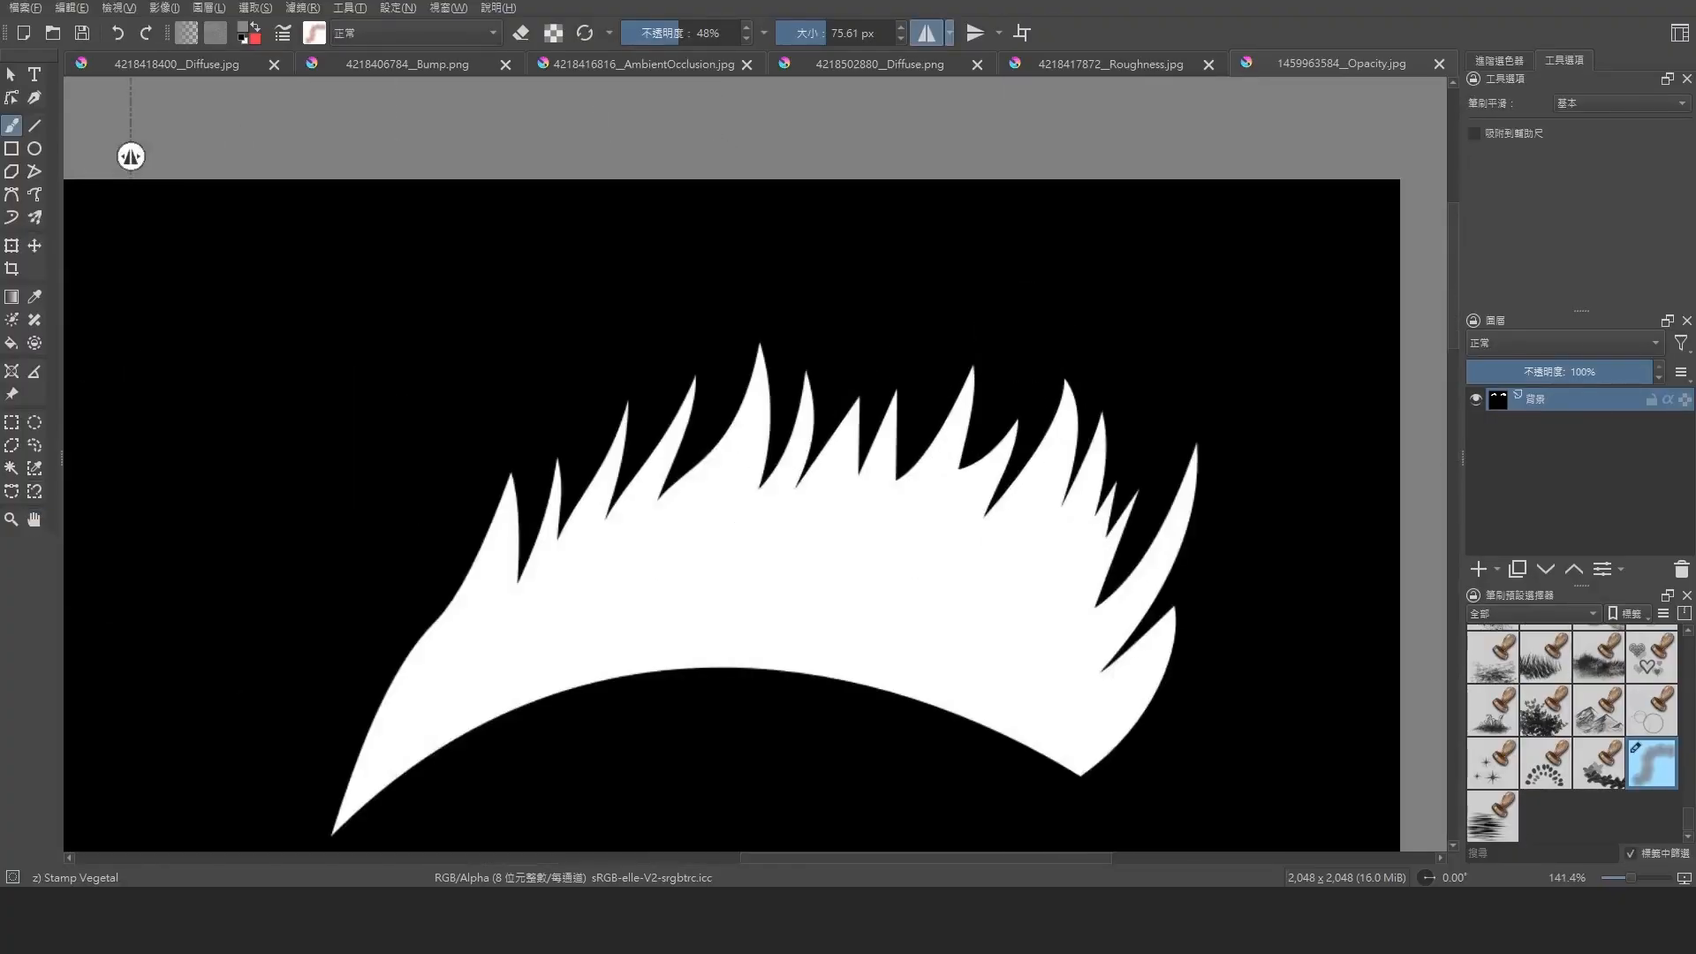
key(slash)
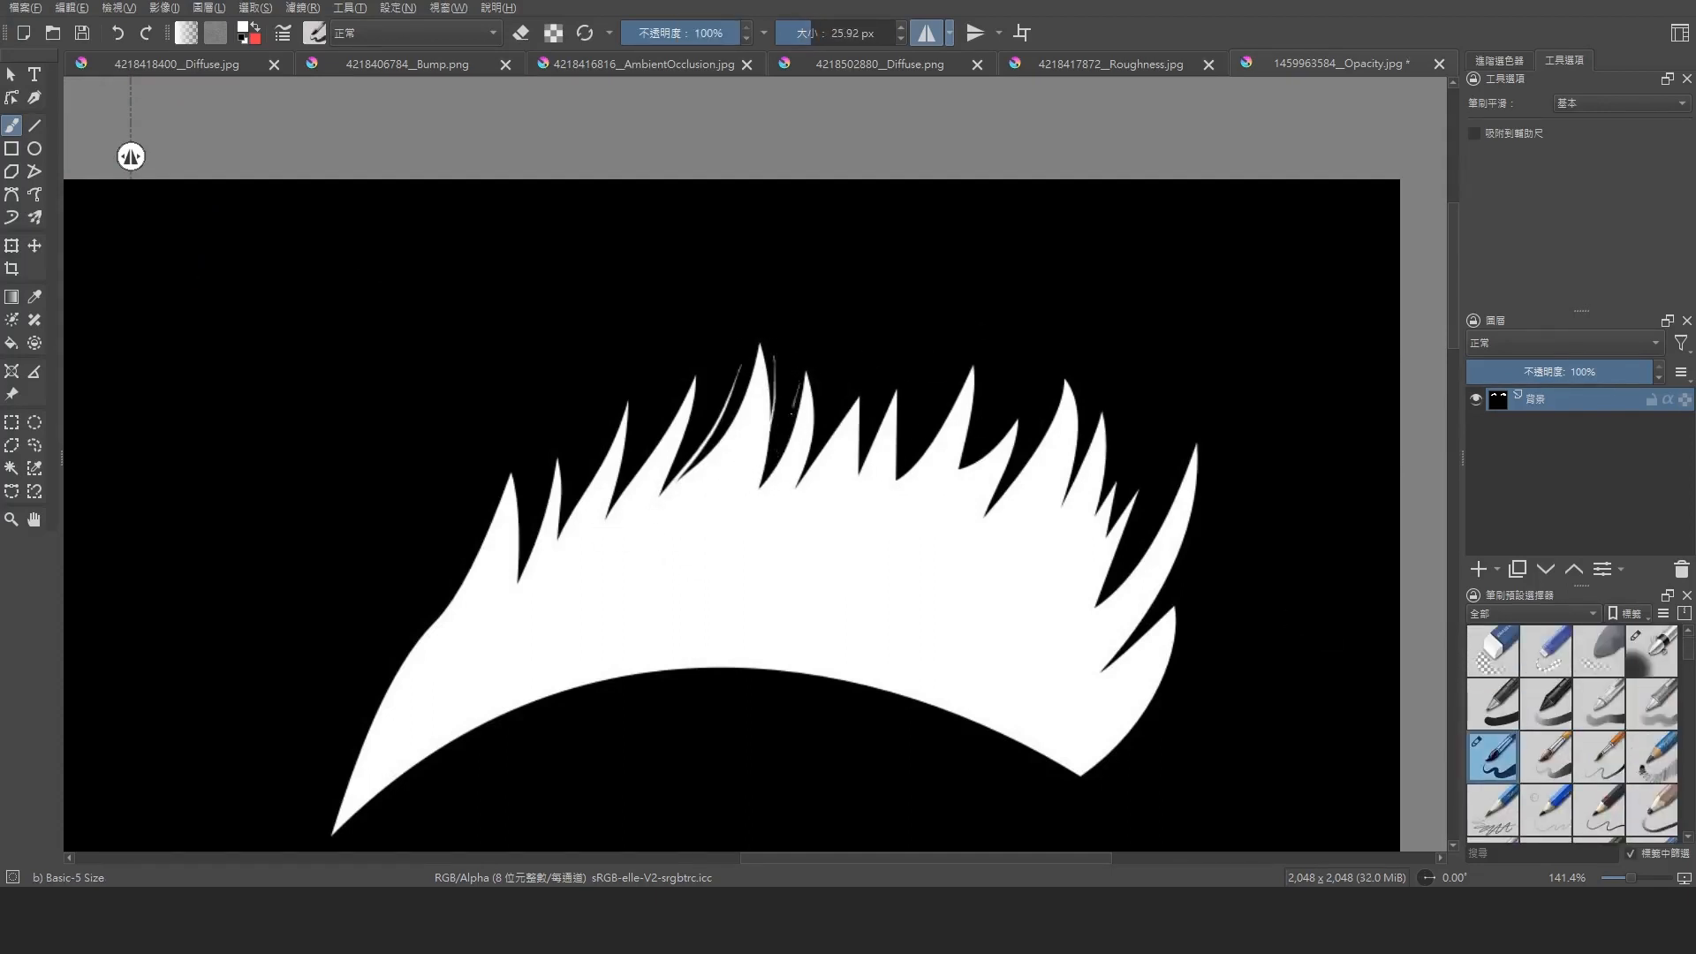
key(ctrl+z)
Add fine strands along the remaining lash tips and merge the mirrored lash copy into the layer below
click(35, 520)
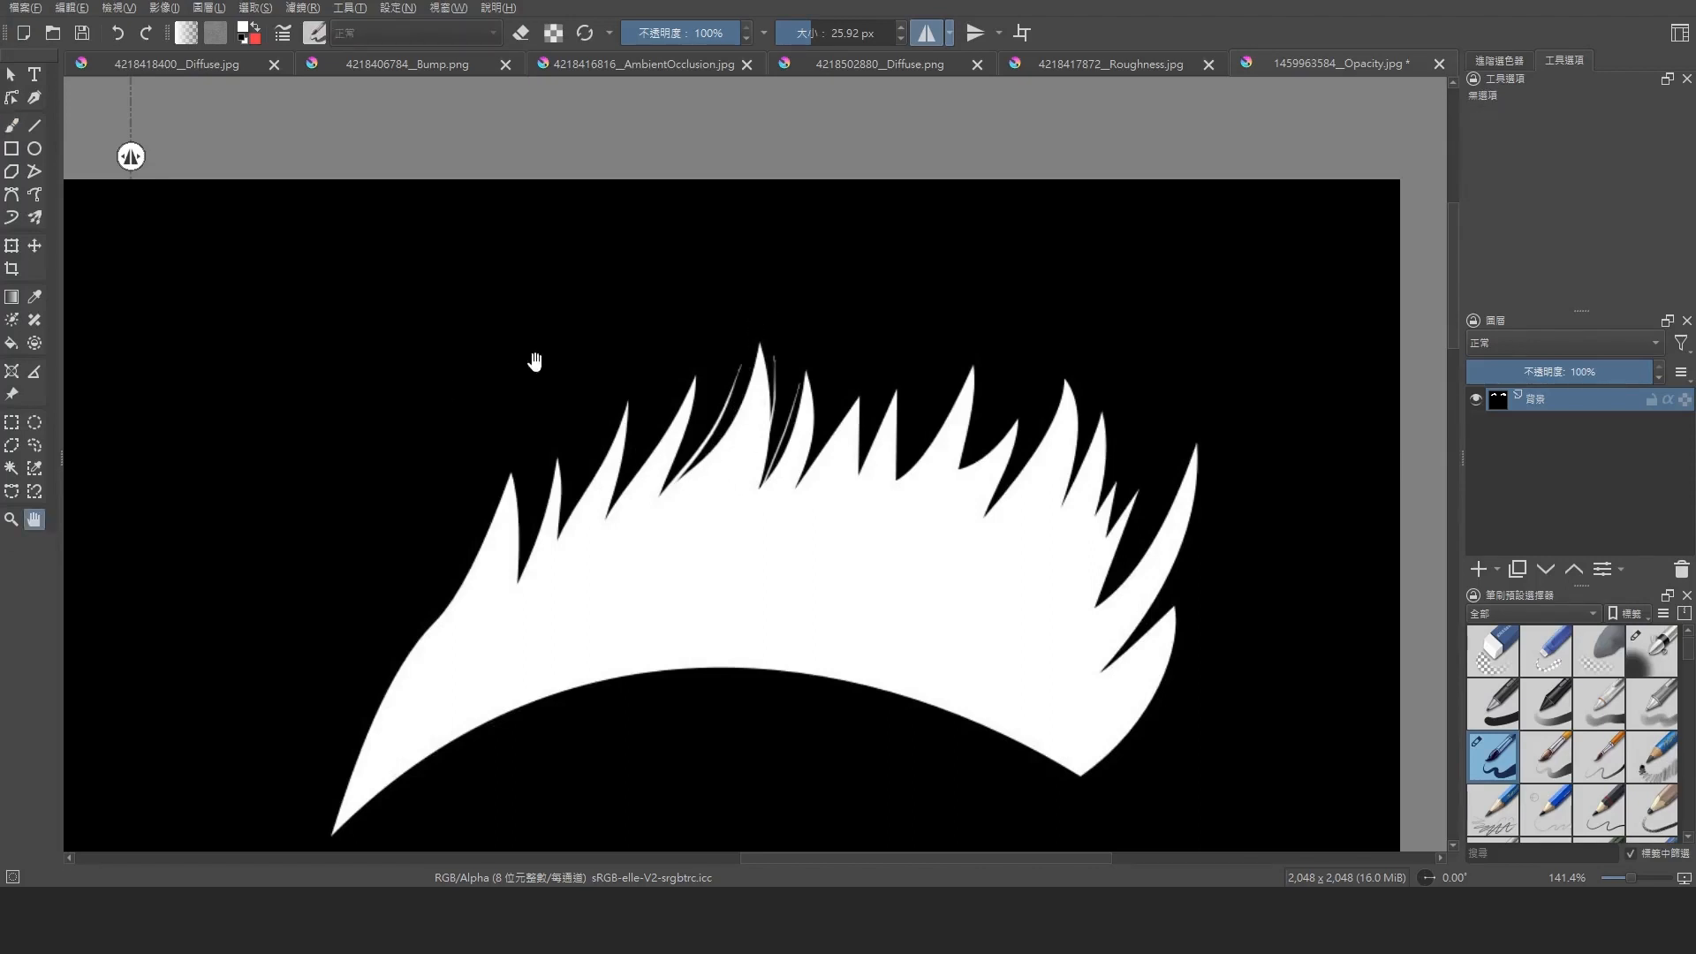
shift+drag(776, 302, 494, 516)
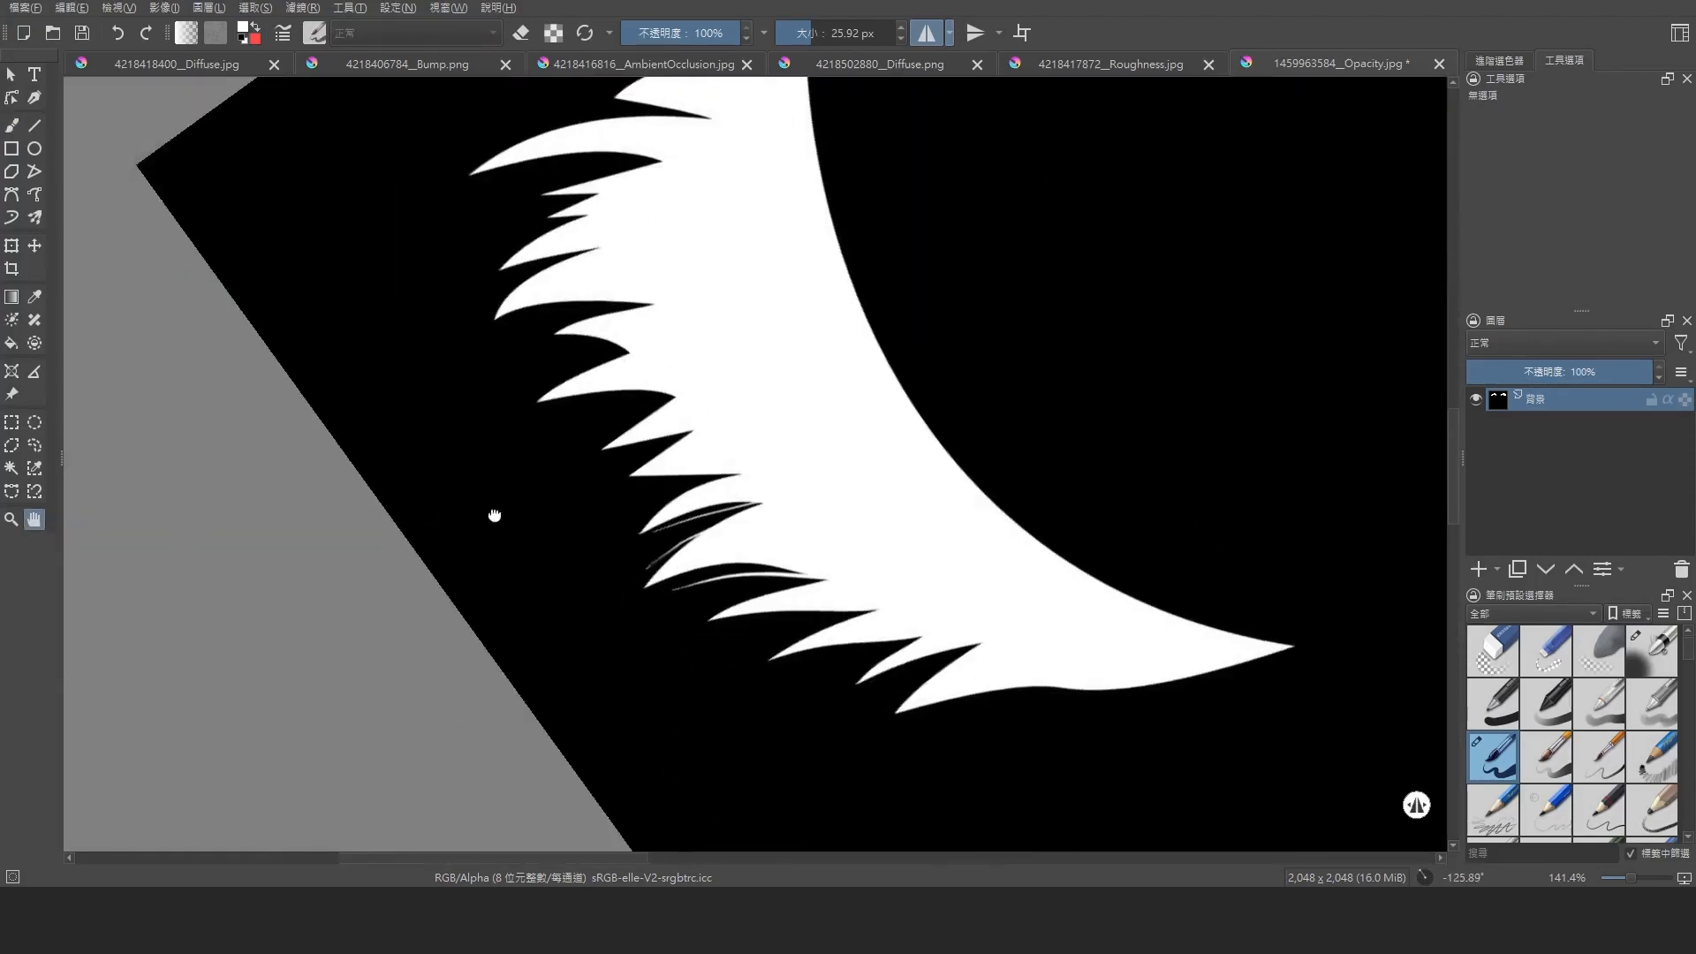
drag(436, 570, 406, 450)
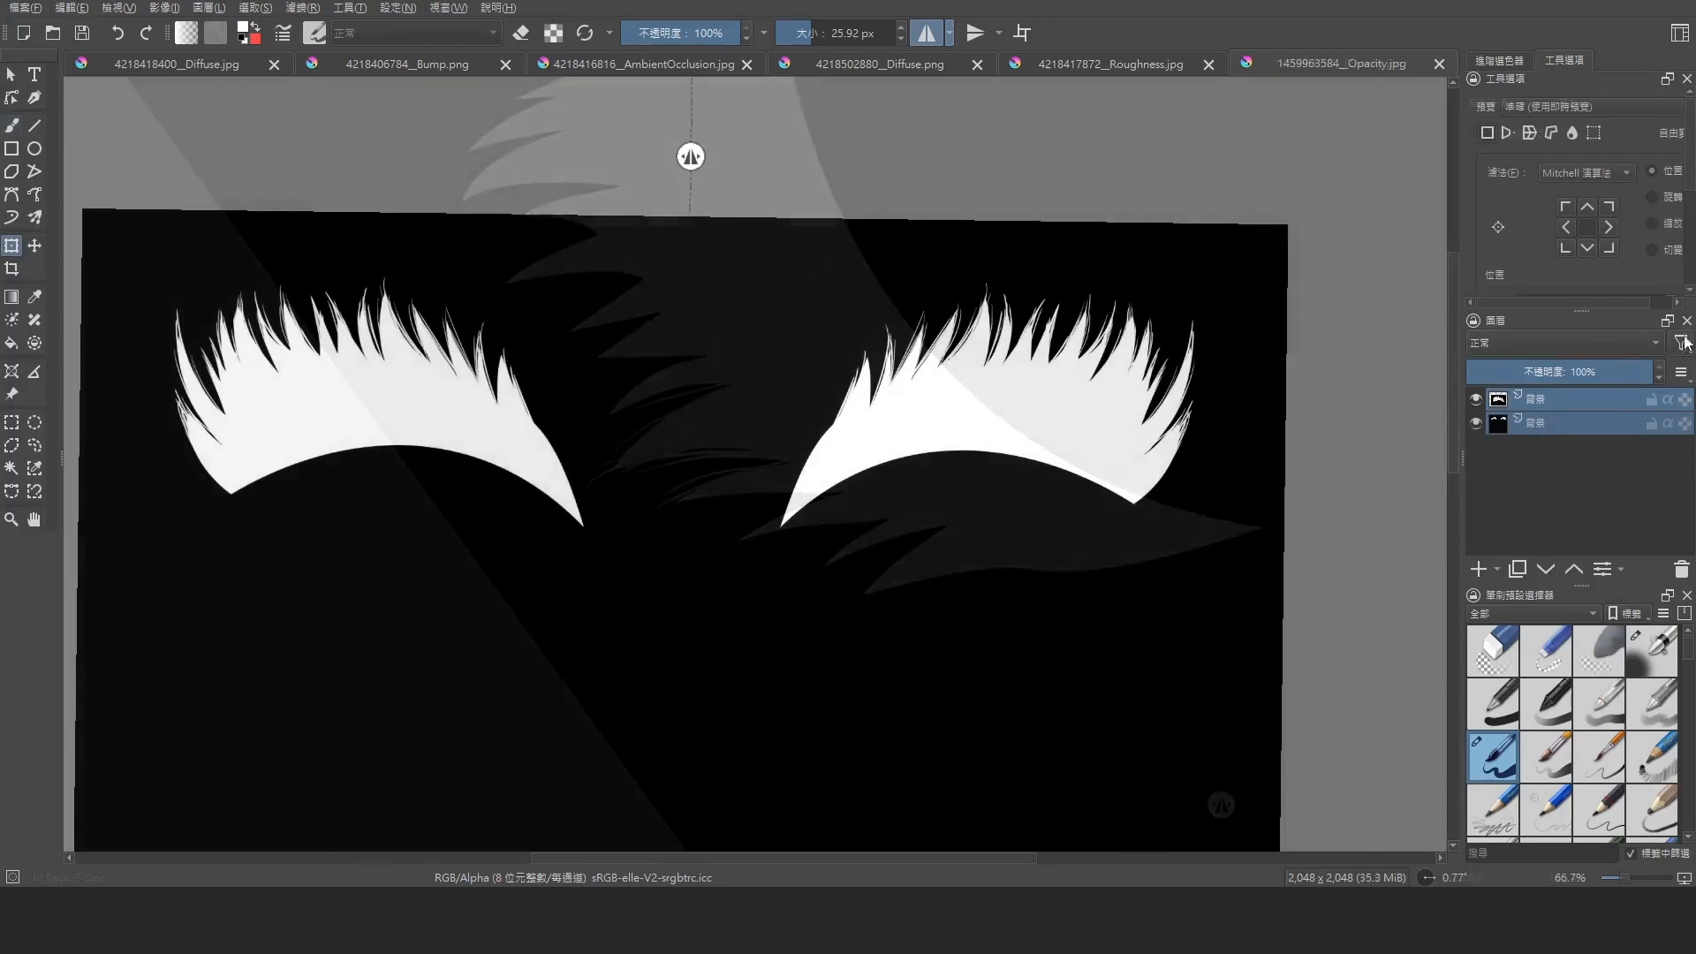
click(1581, 421)
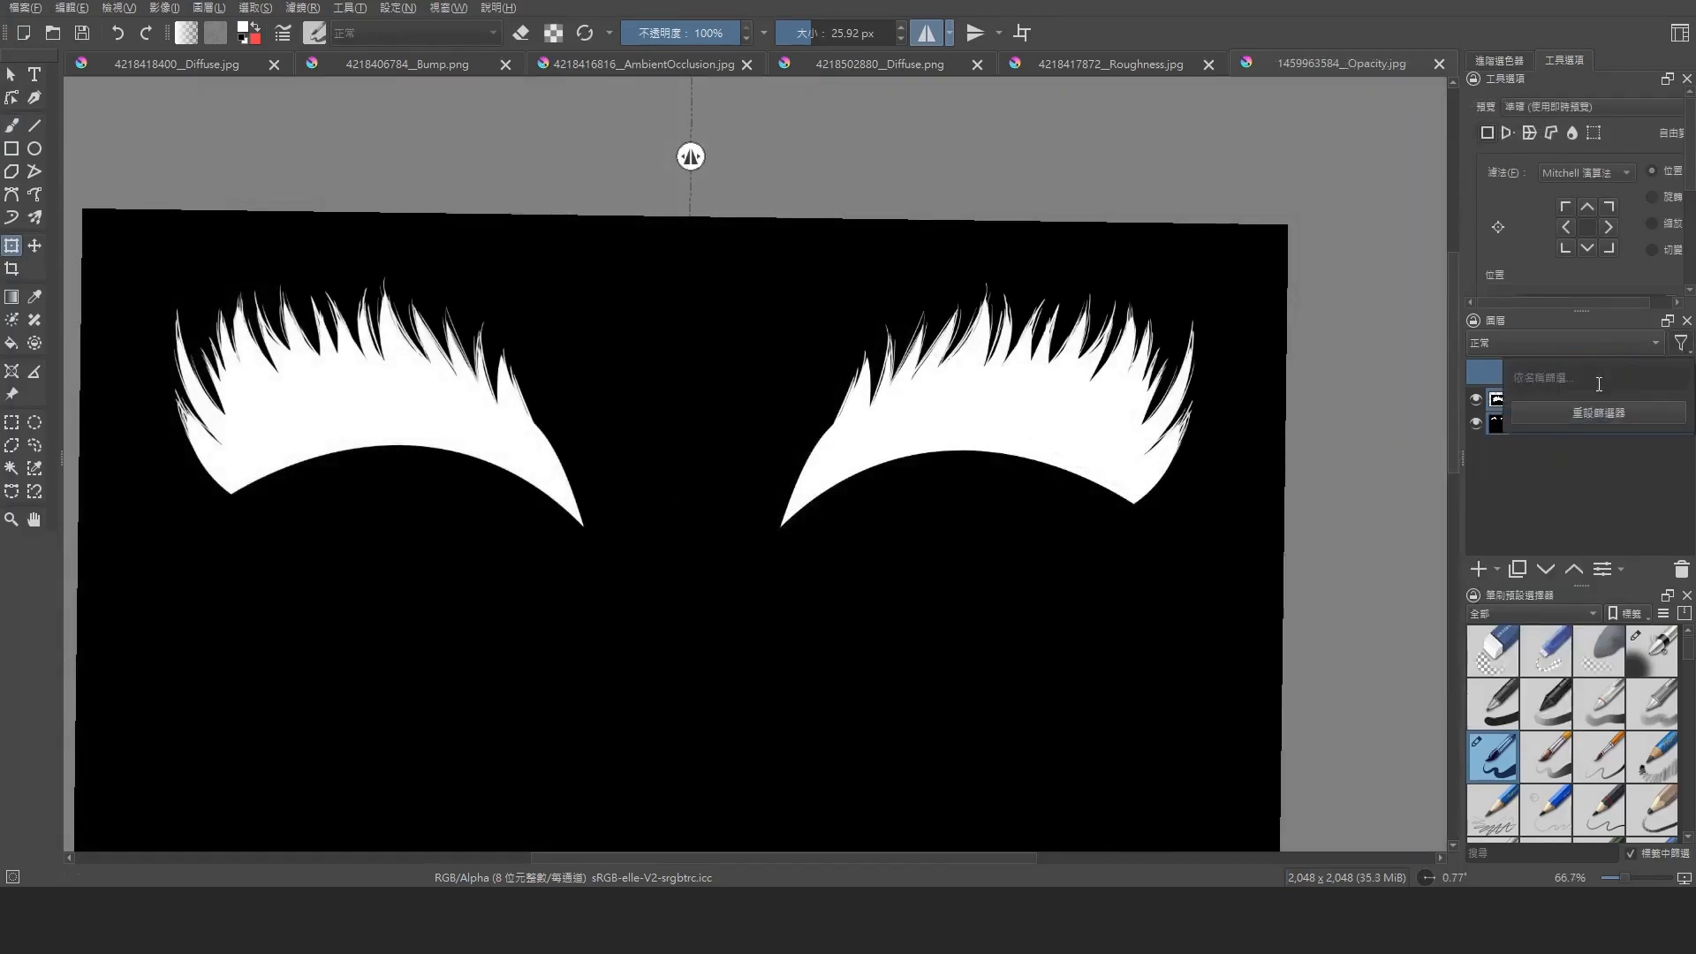
key(ctrl+e)
Paint black gaps deeper between the lash clumps of one eye and save the opacity texture
scroll(1092, 400, up, 2)
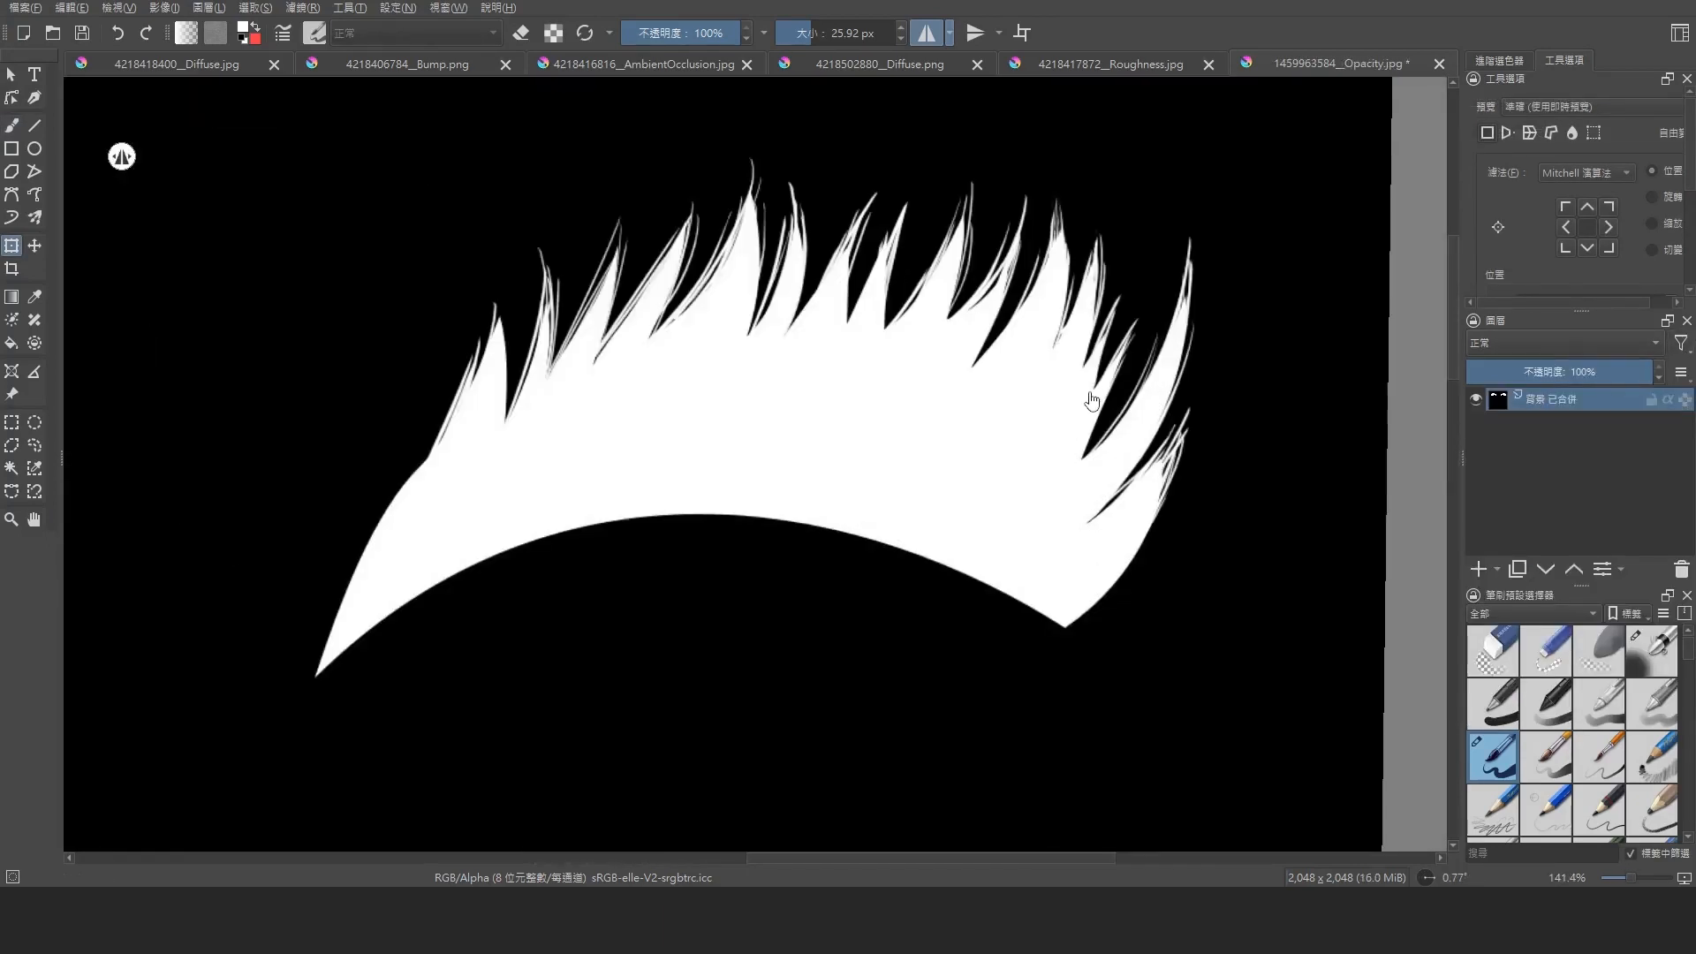
click(12, 129)
shift+middle_drag(842, 167, 1011, 325)
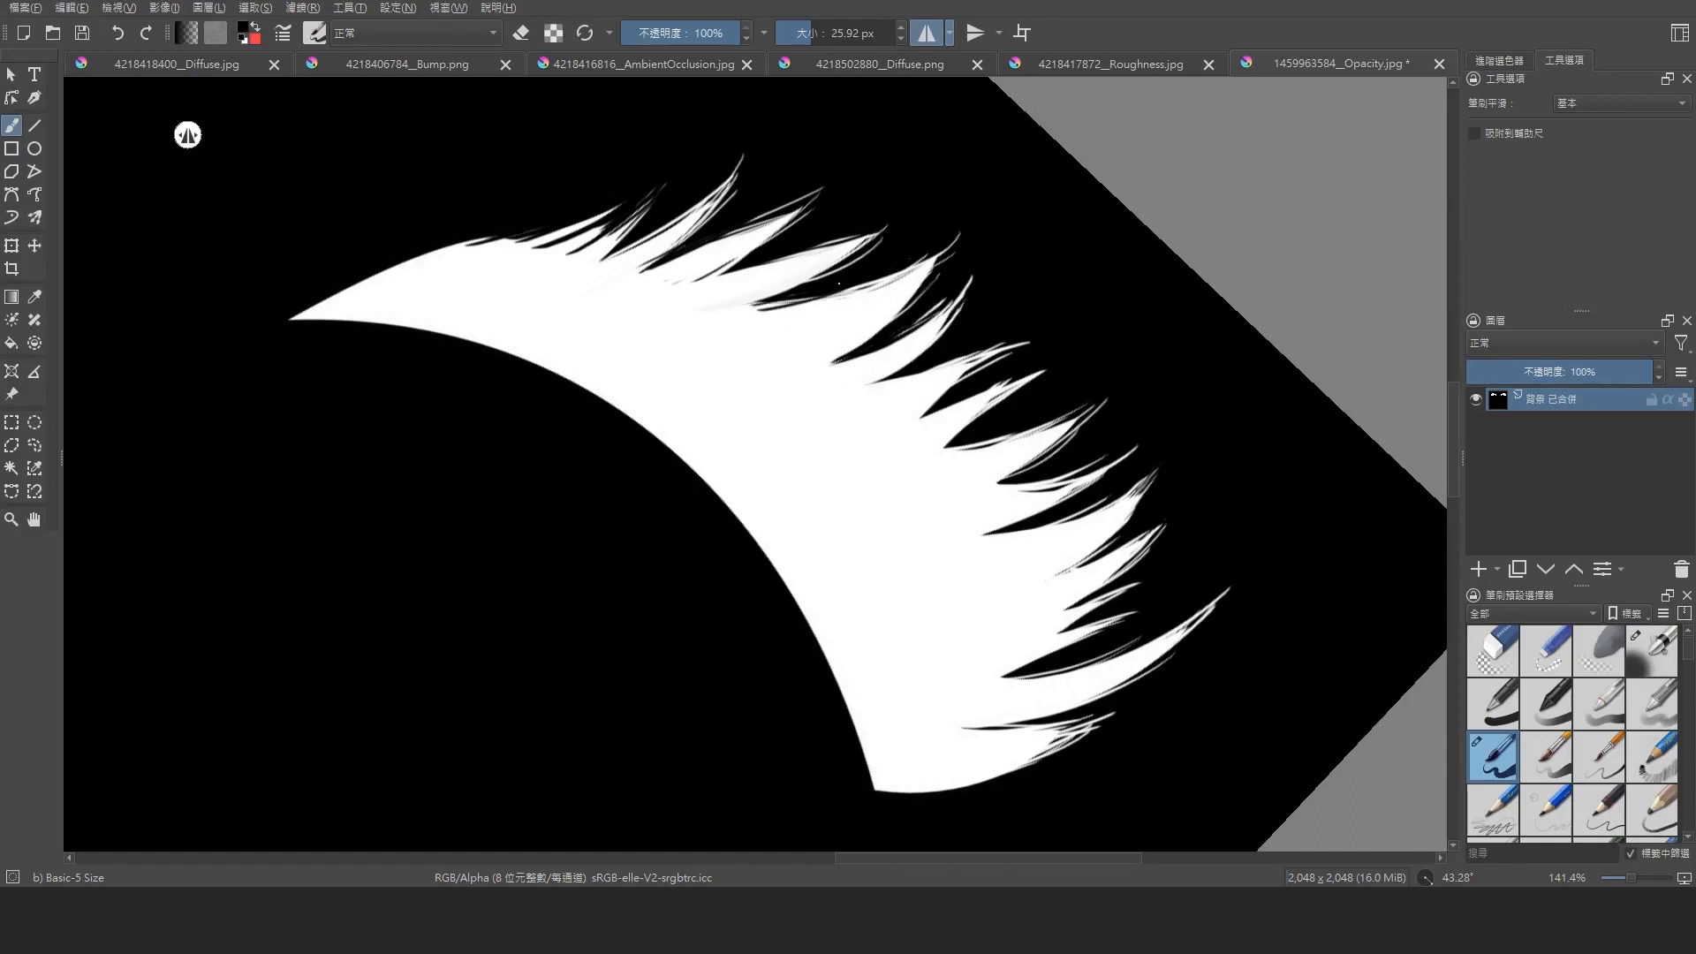
click(995, 486)
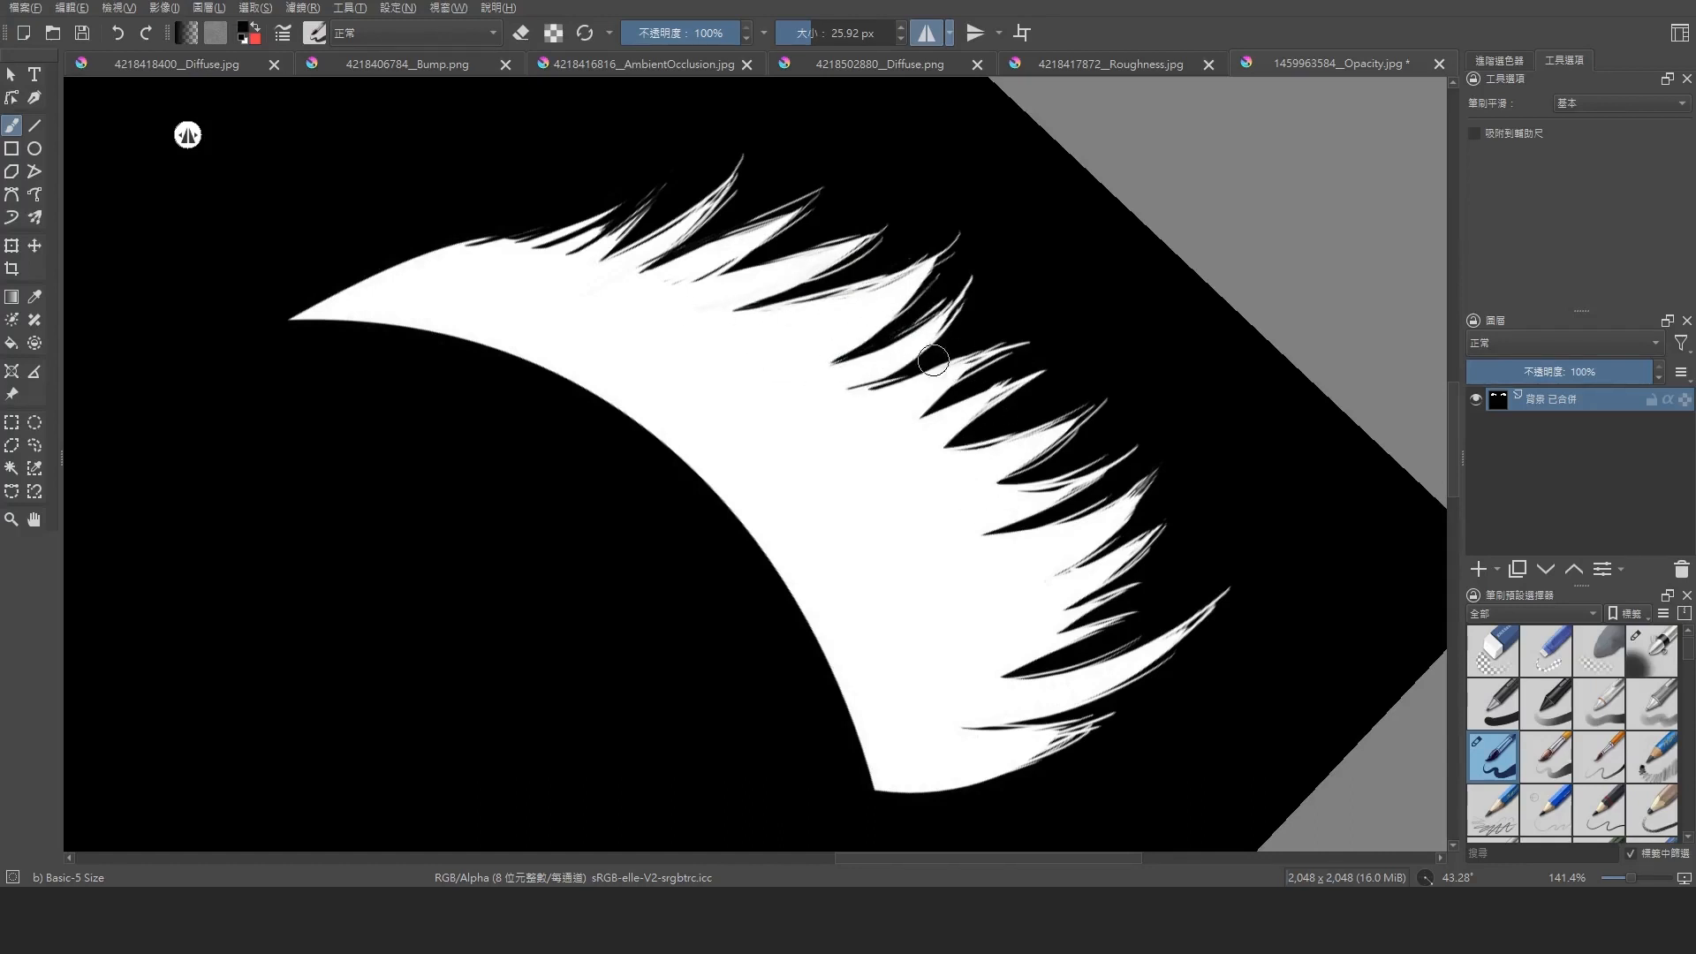
ctrl+click(945, 435)
ctrl+click(981, 430)
mouse_move(934, 449)
mouse_down()
mouse_move(996, 406)
mouse_move(967, 438)
mouse_move(990, 450)
mouse_move(957, 498)
mouse_up()
ctrl+click(934, 468)
ctrl+click(1045, 471)
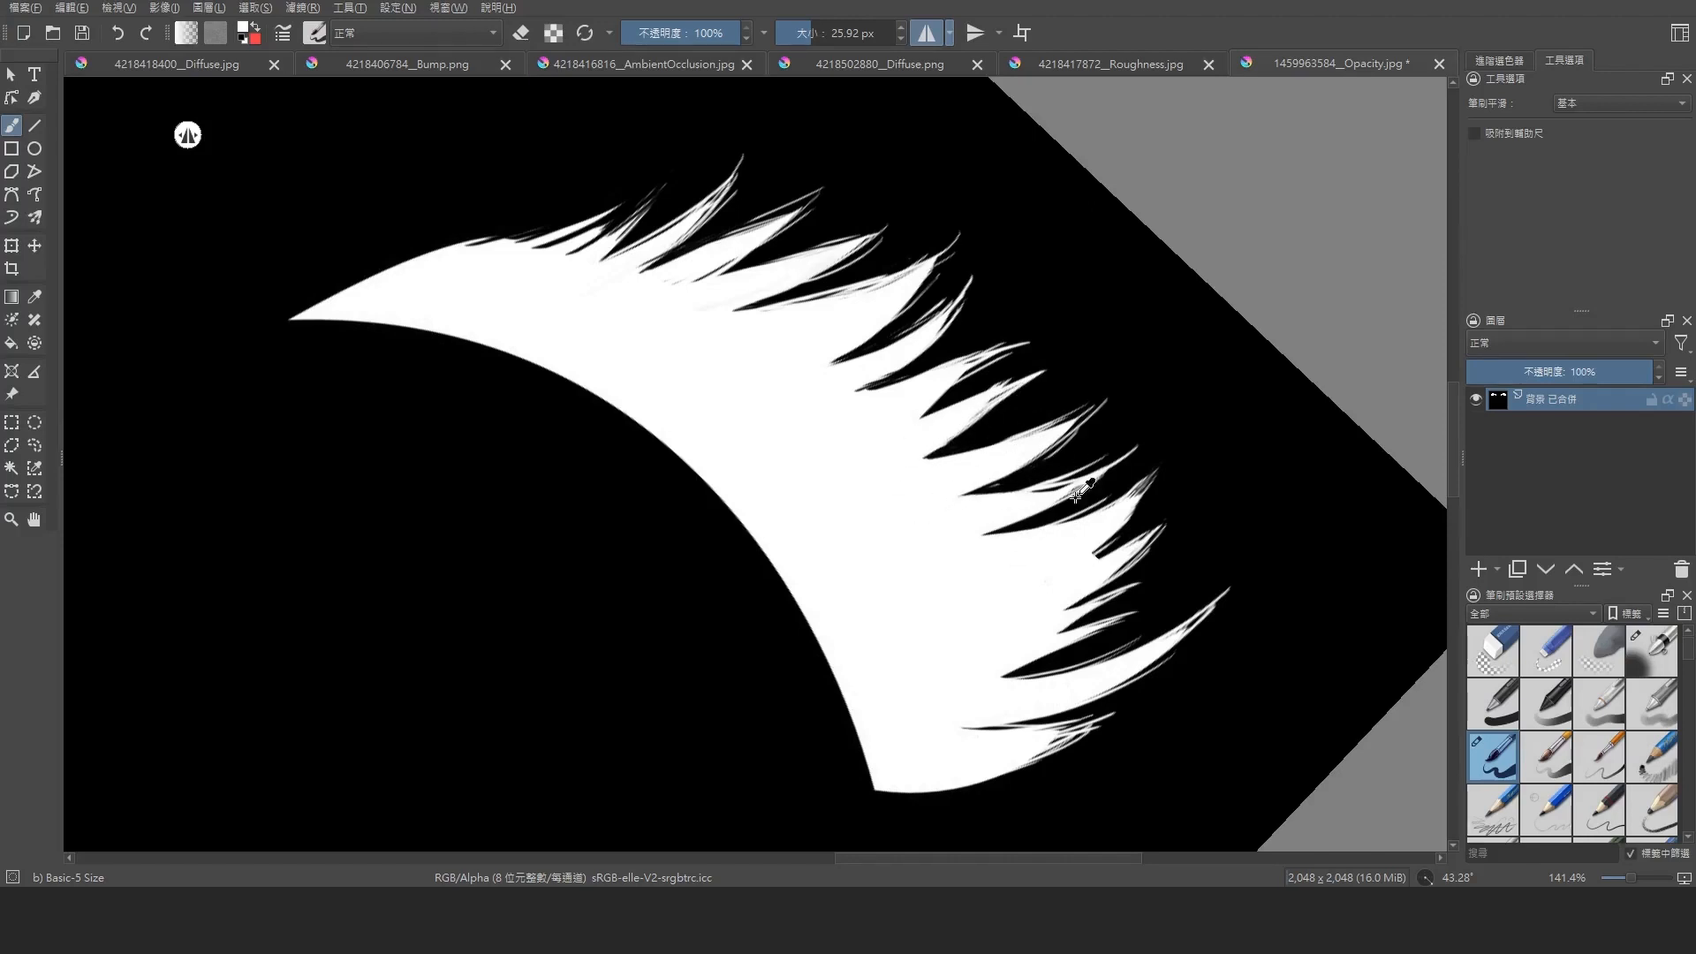
key(ctrl+s)
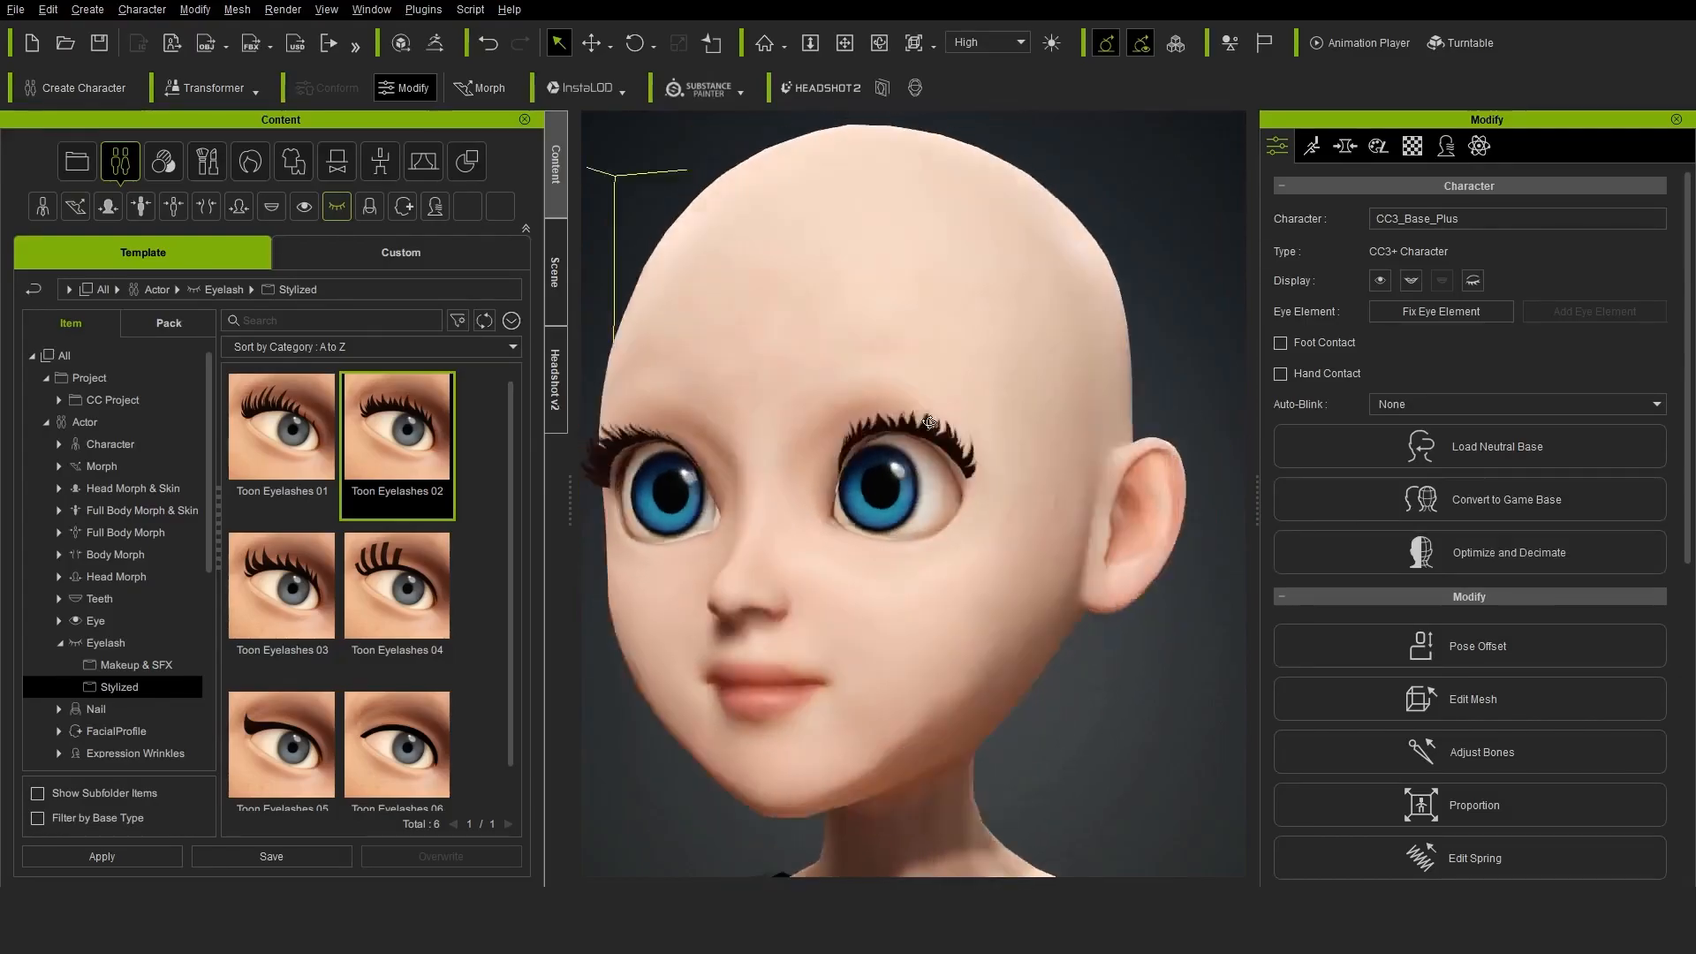
Check the lashes on the character, cut more black gaps into the outer lash corner in Krita and save the texture
scroll(929, 423, down, 5)
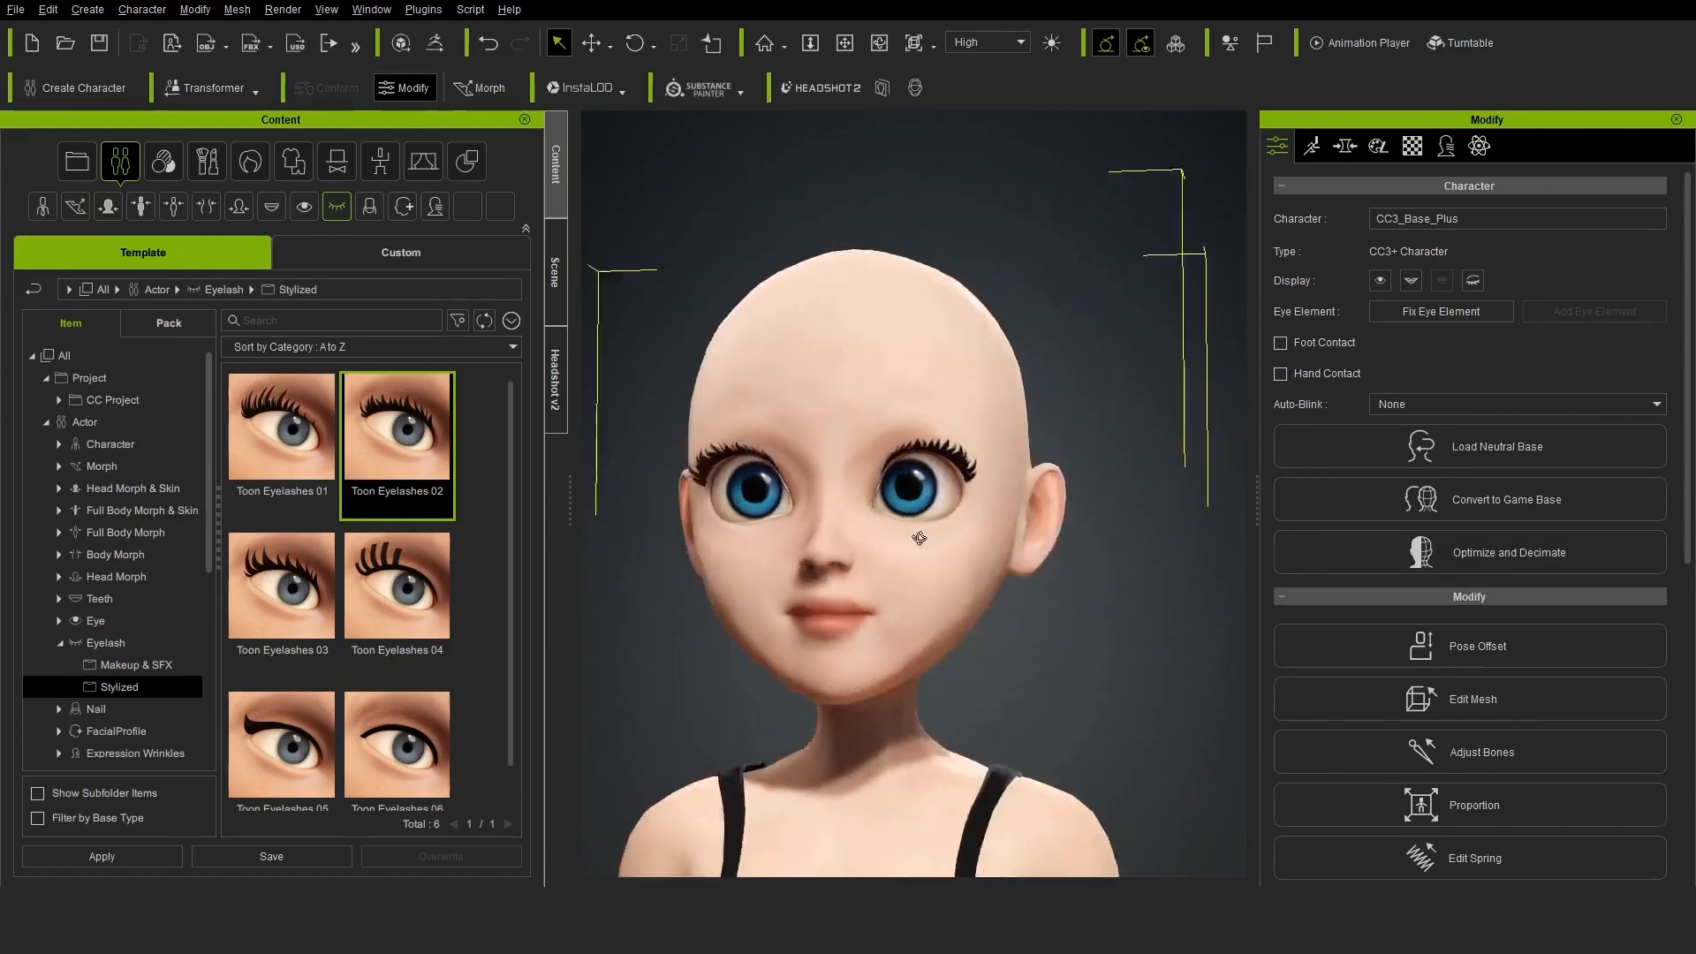
scroll(918, 538, up, 3)
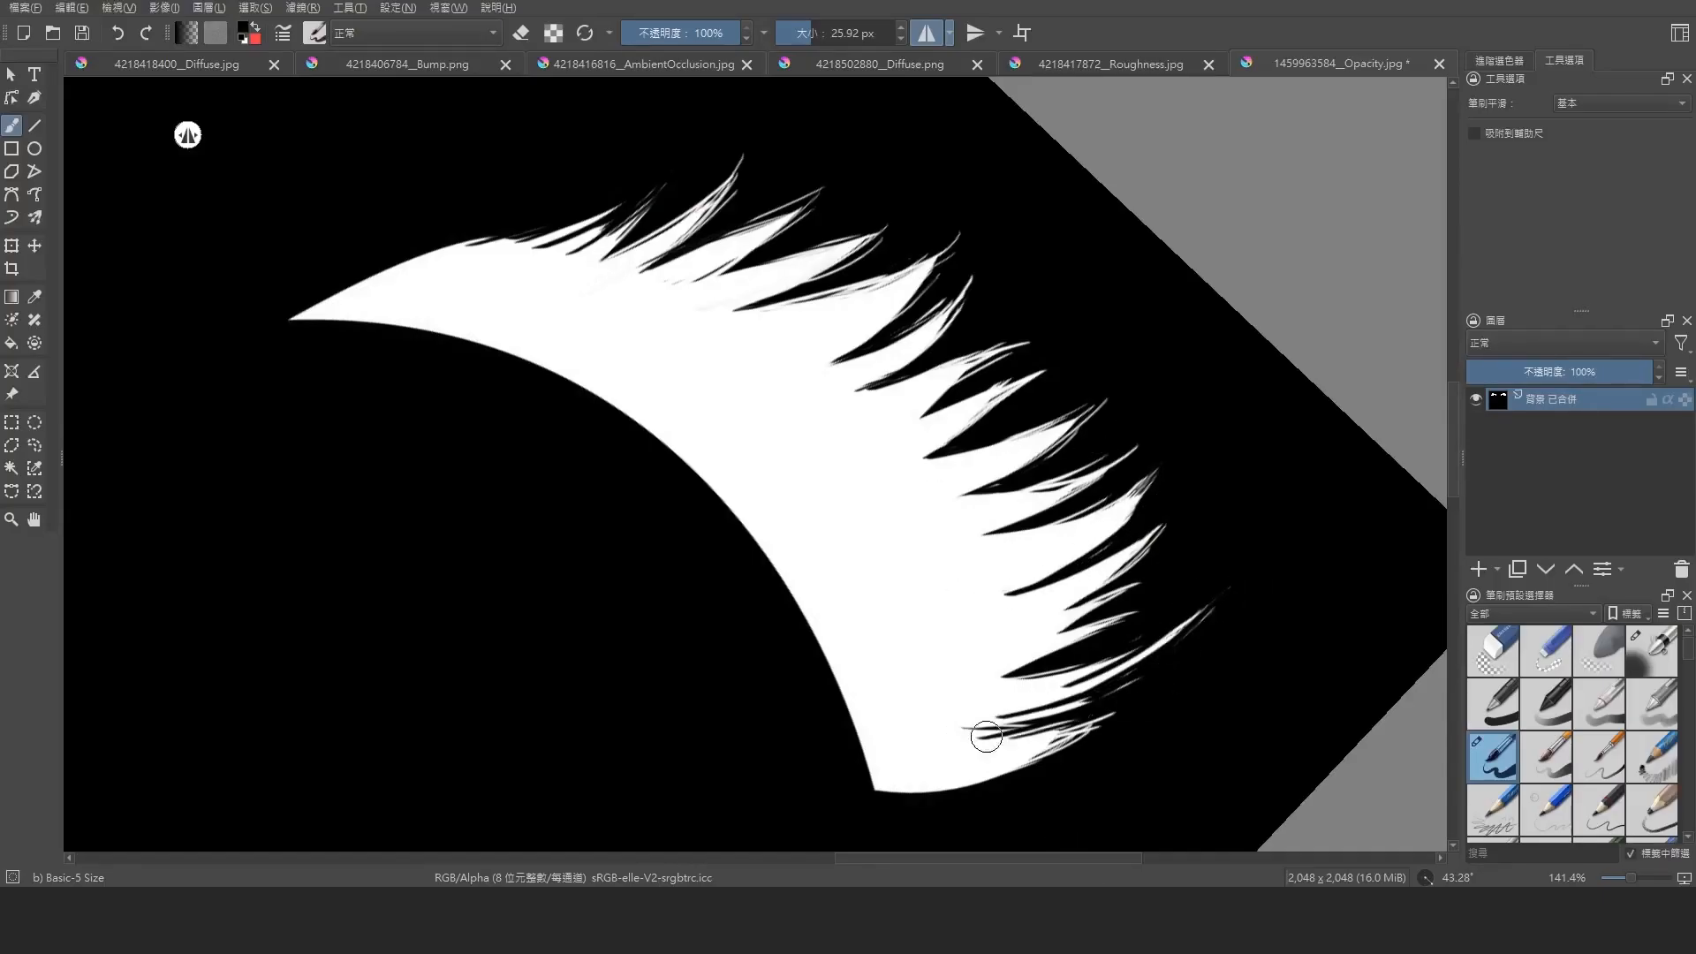
key(ctrl+s)
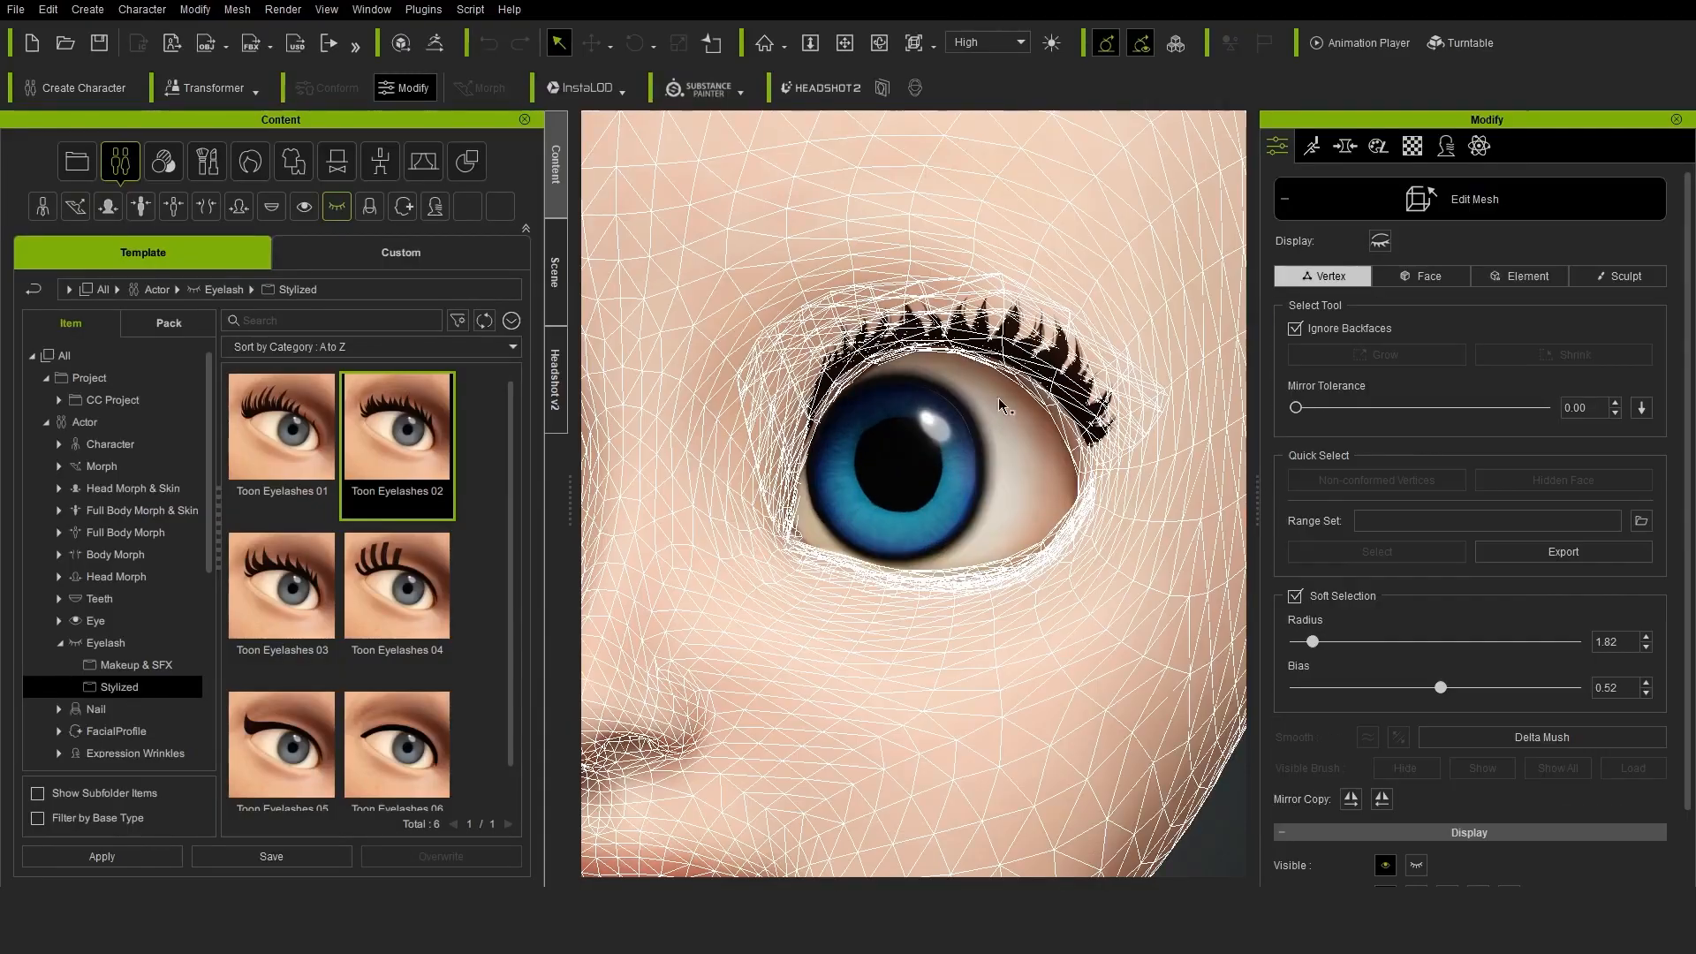
Edit the eyelash mesh by face, lowering the soft selection radius to 0.86 and moving the outer lash faces slightly inward
click(1422, 276)
key(w)
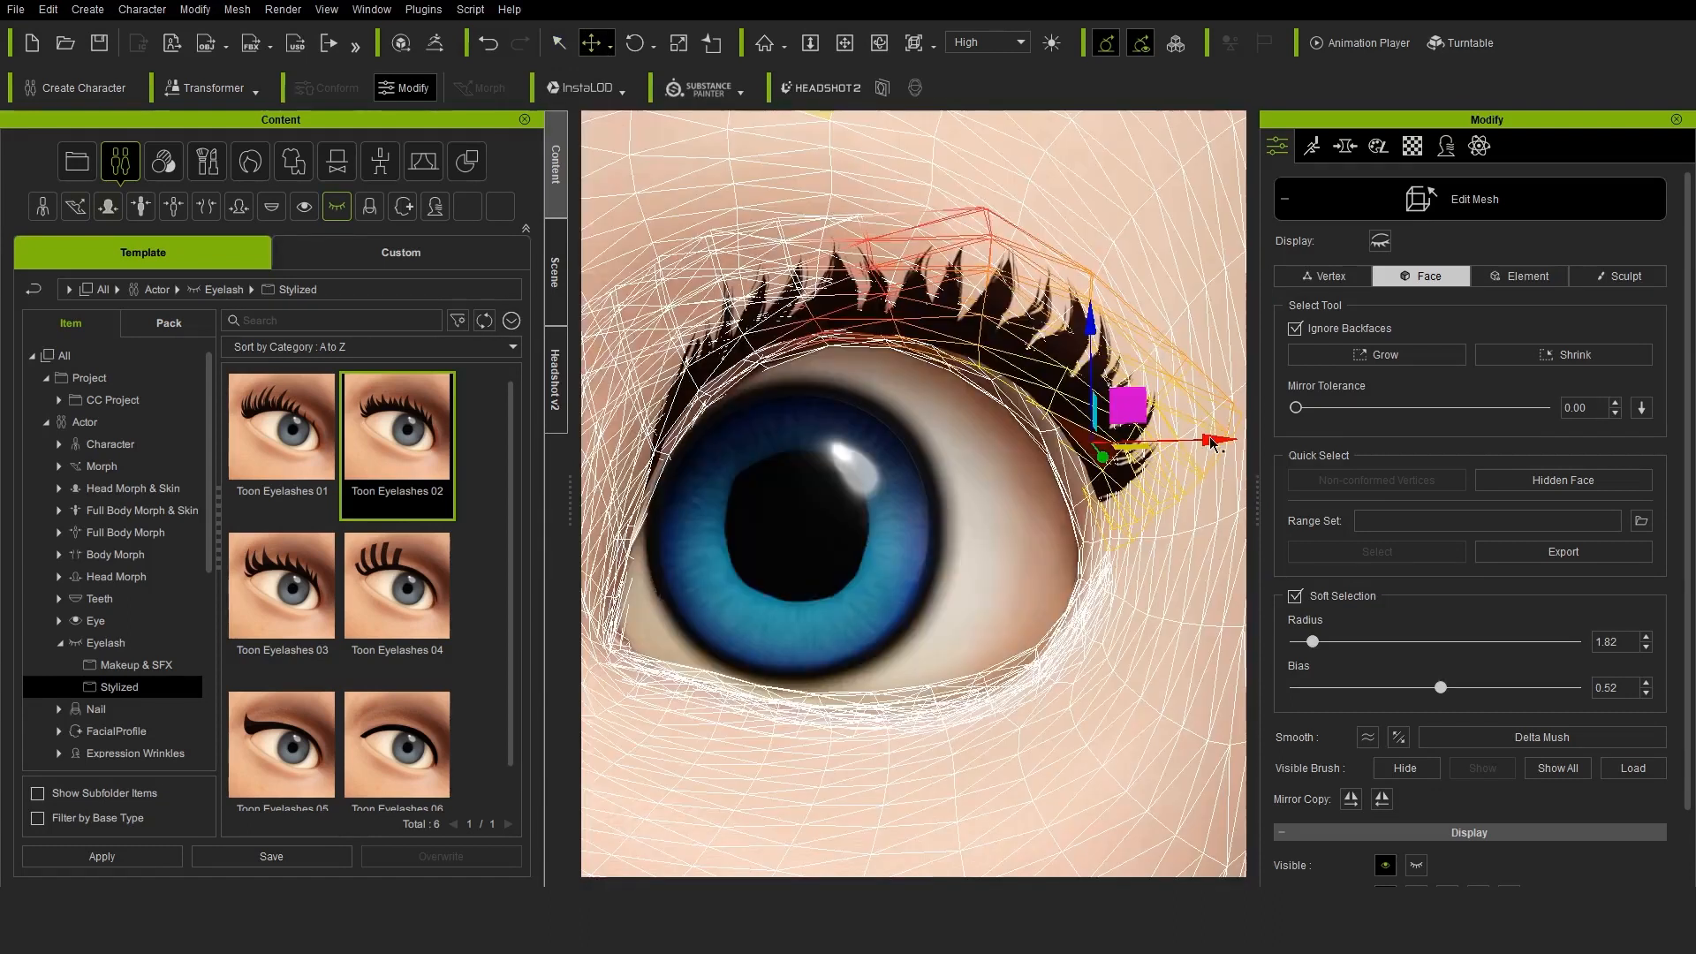
drag(1313, 642, 1306, 642)
drag(1209, 445, 1194, 444)
Move the faces at the outermost lash corner closer to the eye and finish the mesh editing
click(1123, 510)
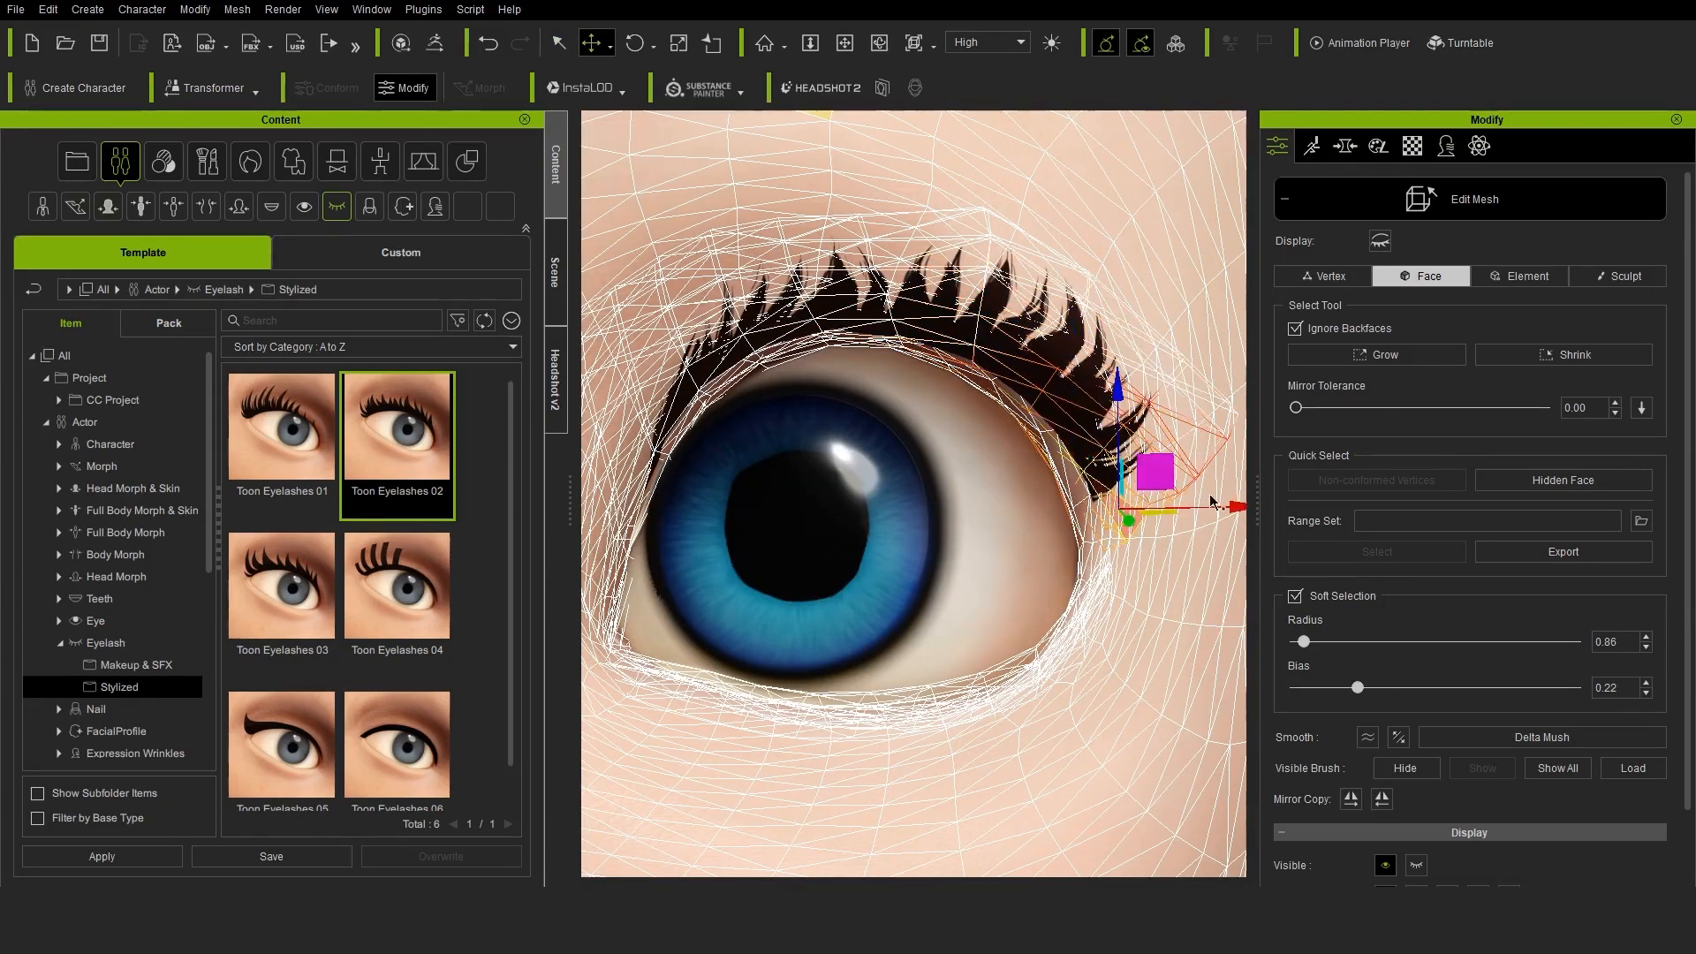
drag(1213, 502, 1198, 501)
click(636, 43)
click(591, 39)
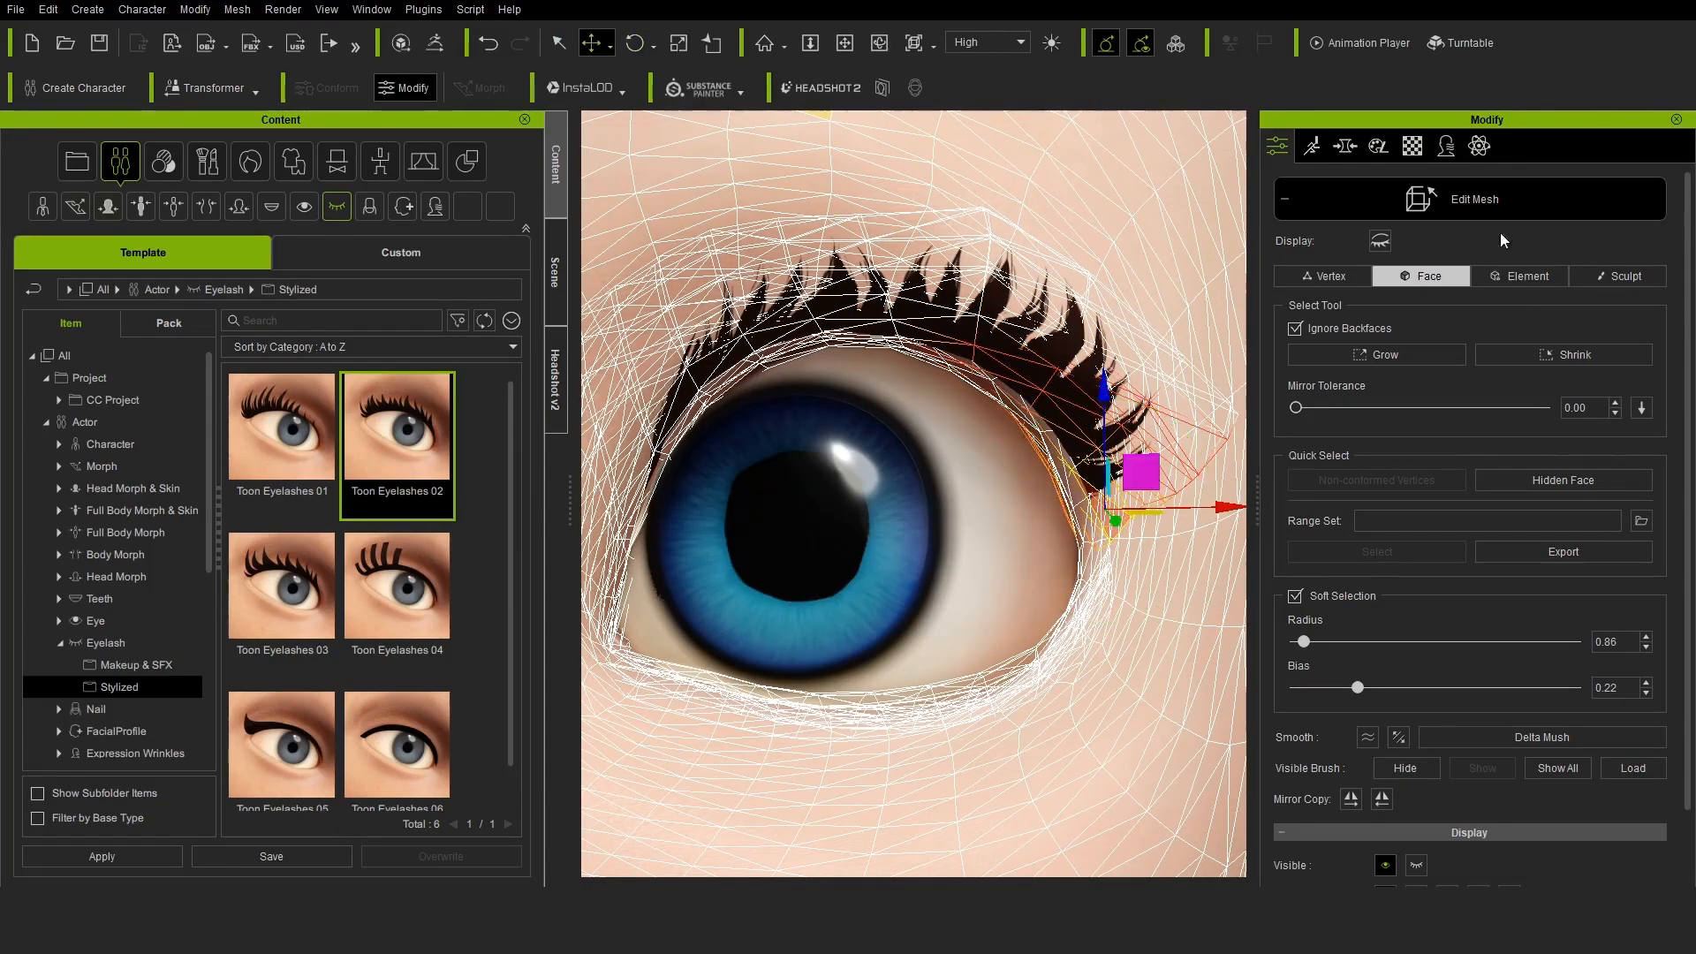
click(1493, 205)
scroll(1005, 578, down, 10)
scroll(936, 590, up, 5)
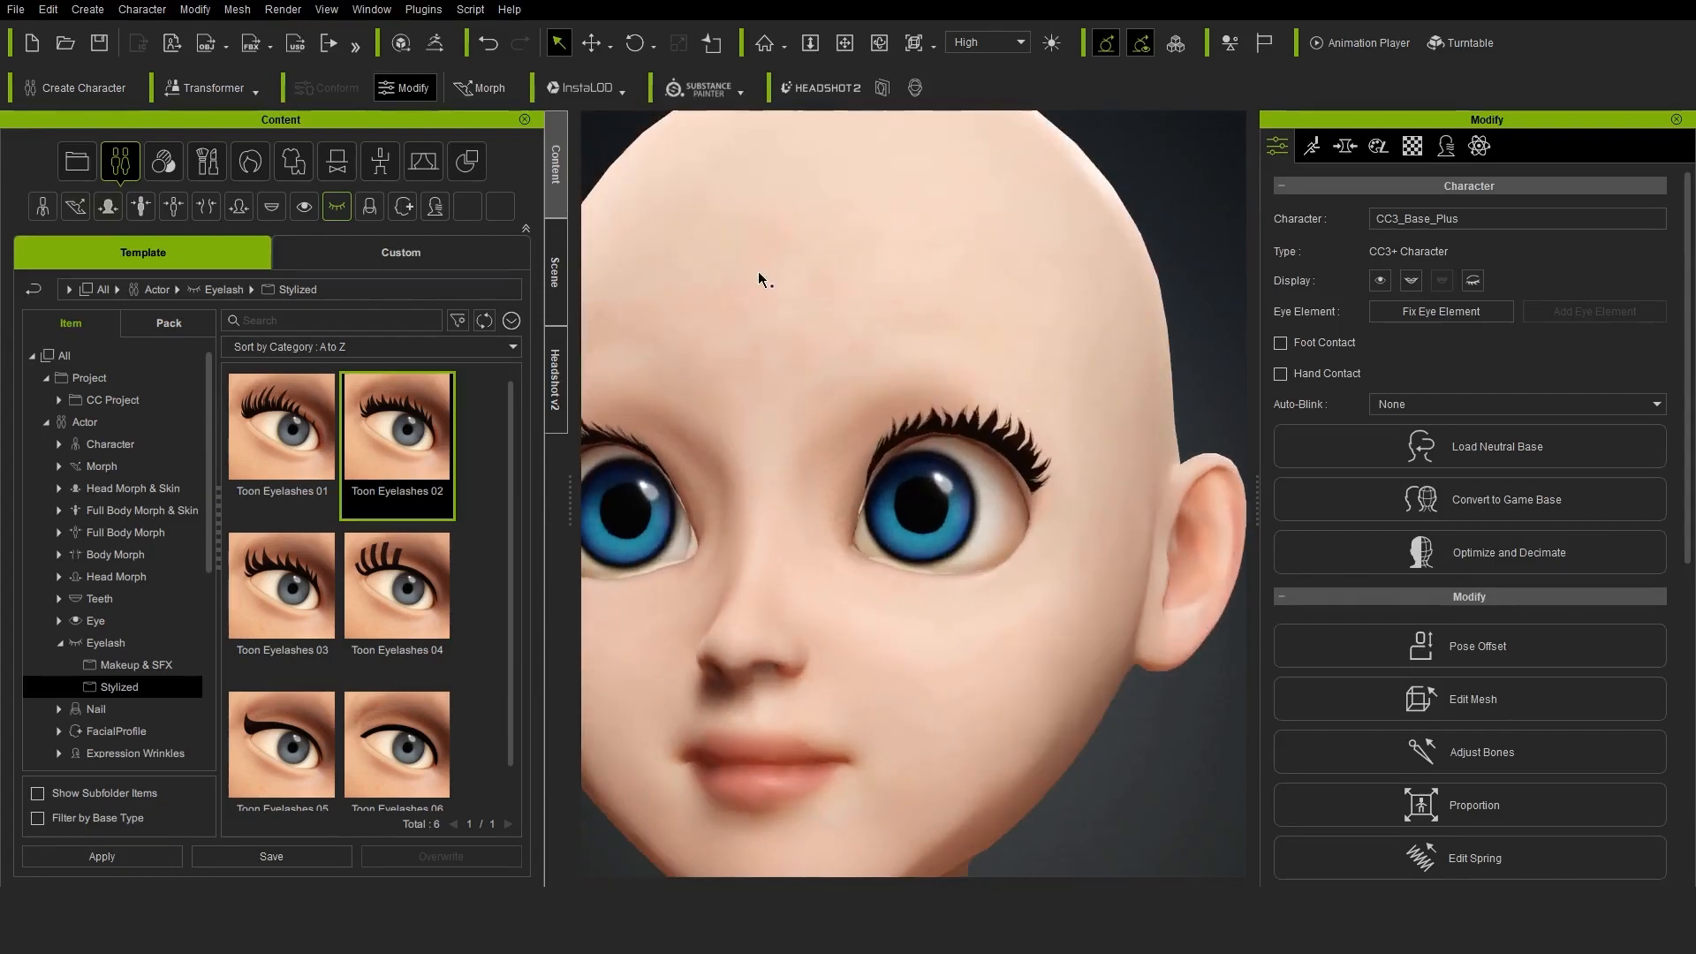
Apply the Roof preset from the Makeup & SFX eyeliner collection to the character
click(59, 643)
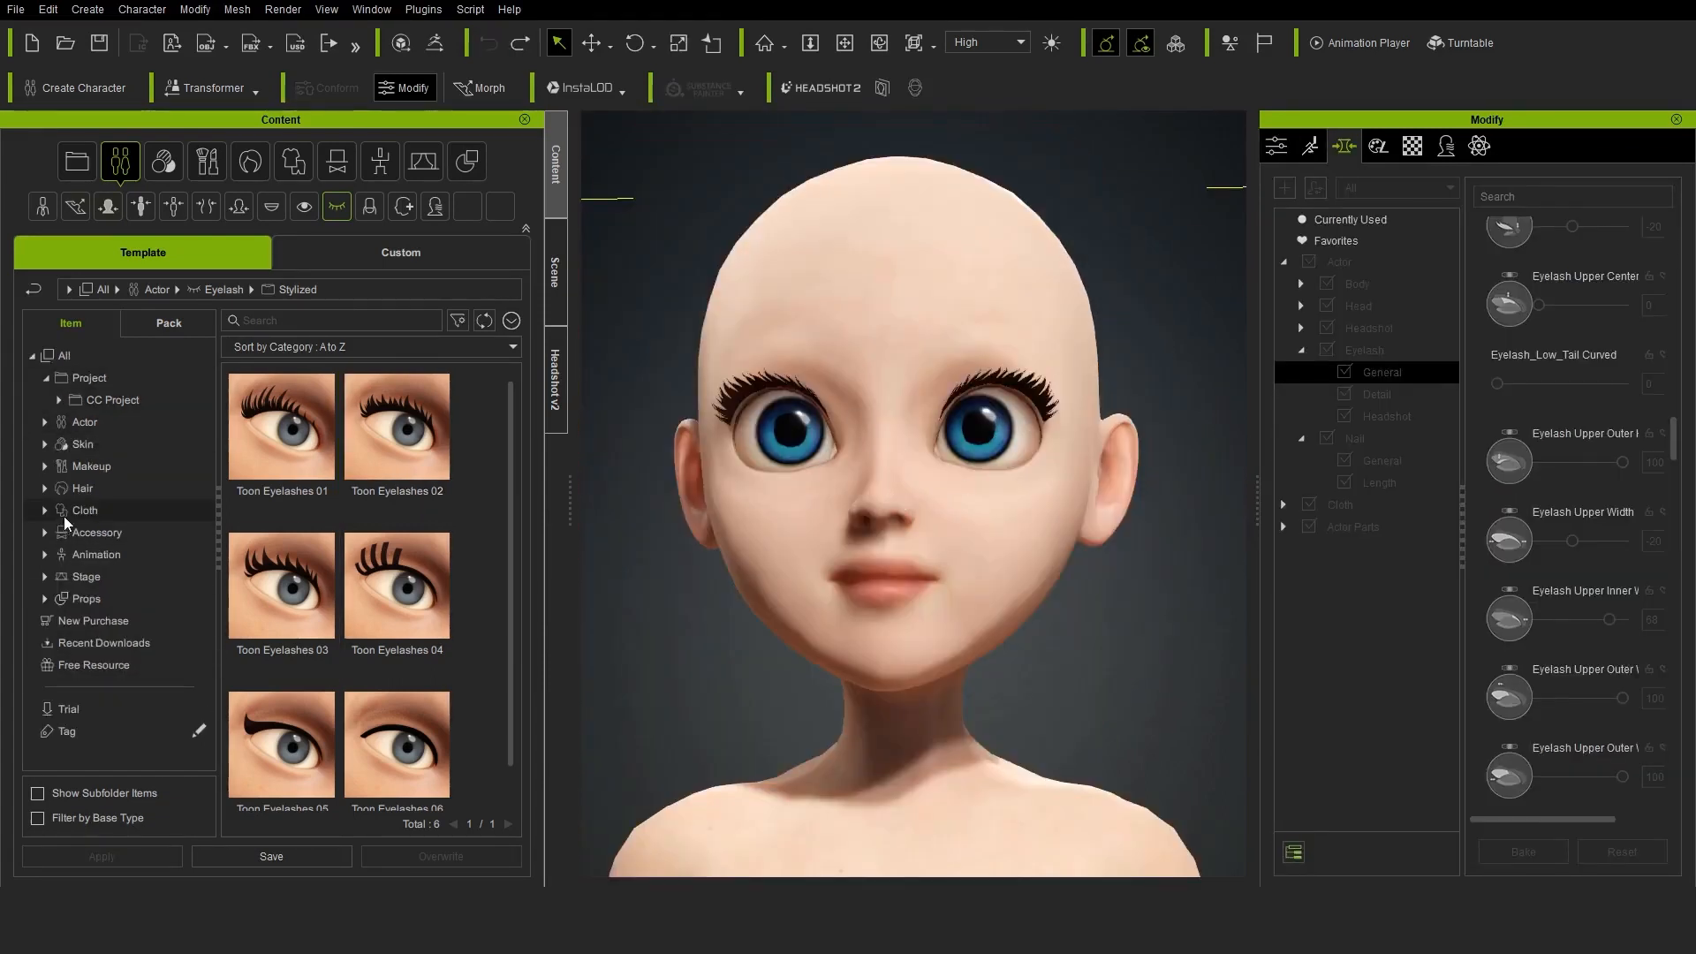
click(45, 466)
click(59, 532)
click(75, 555)
click(136, 575)
scroll(438, 549, down, 8)
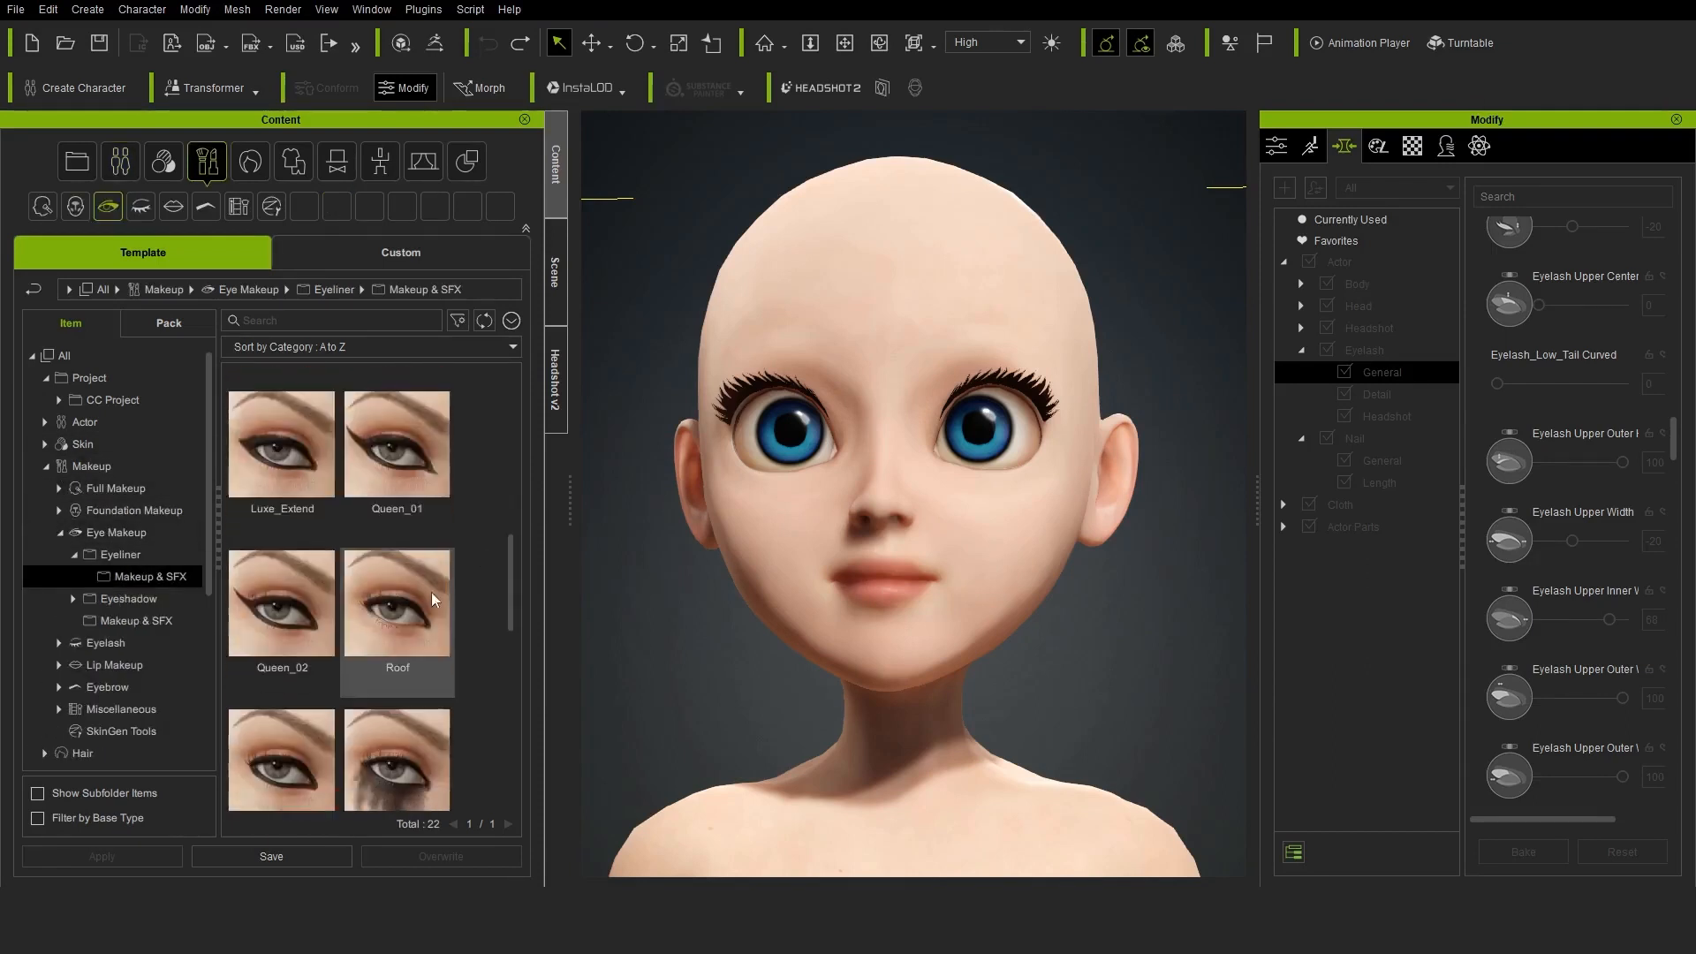
double_click(431, 591)
right_drag(982, 599, 892, 696)
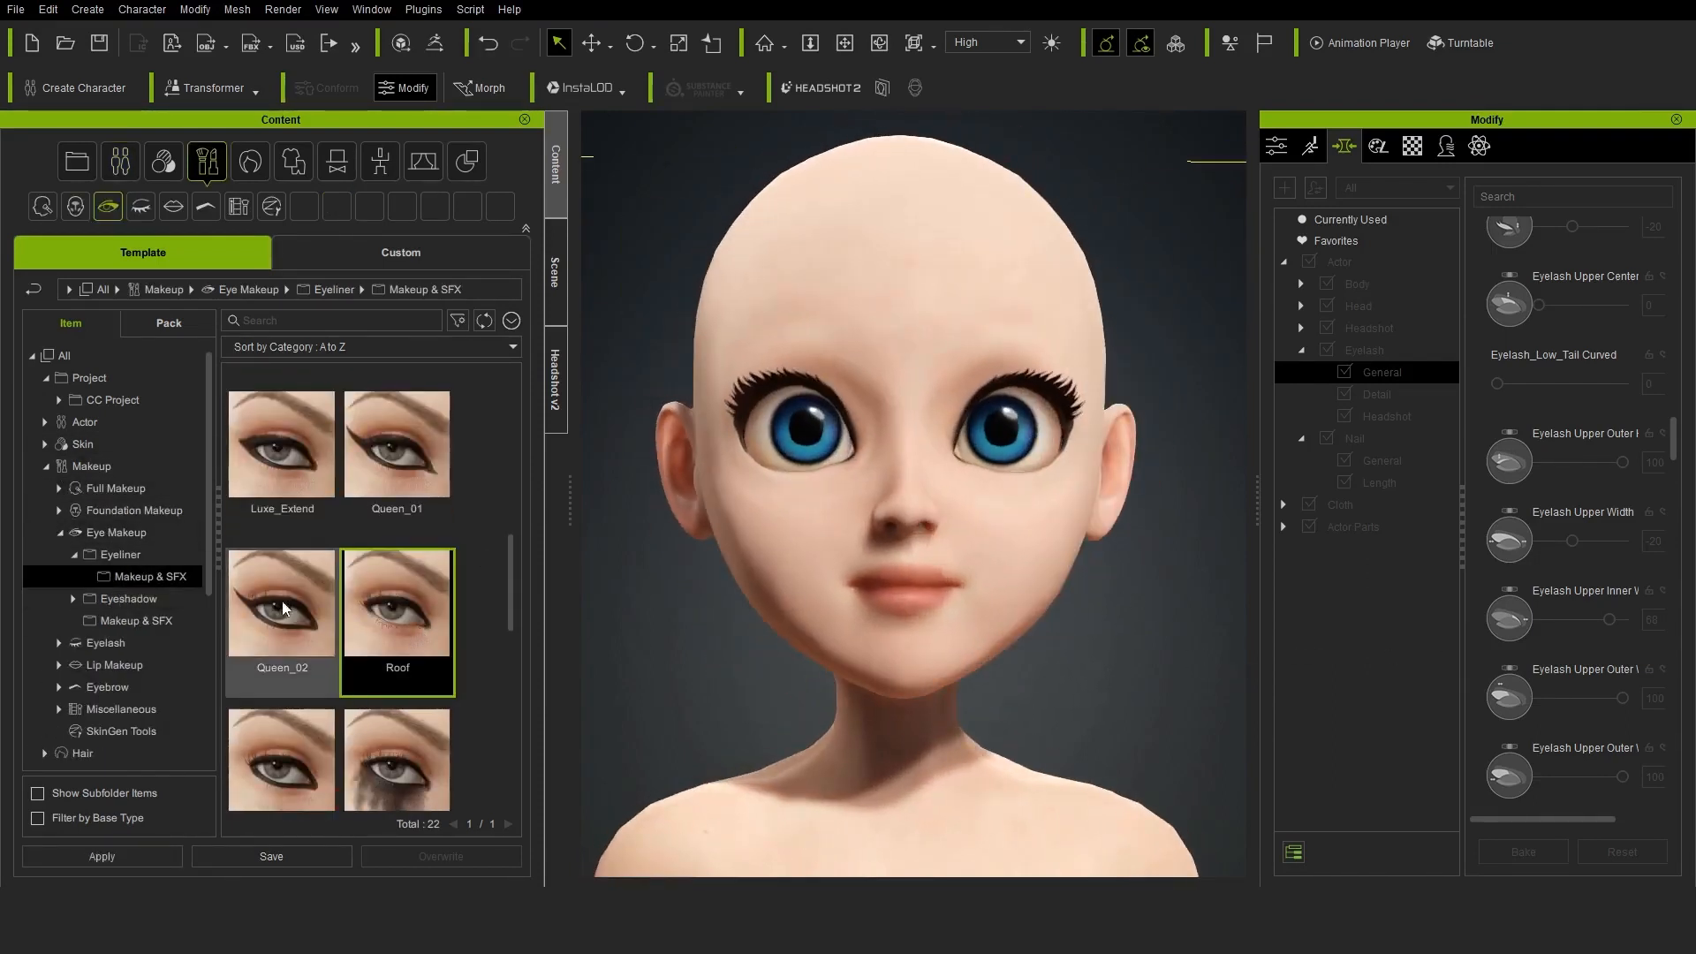
Set the eyeliner makeup layer's opacity to 57 and look through its texture and material settings
scroll(309, 609, down, 5)
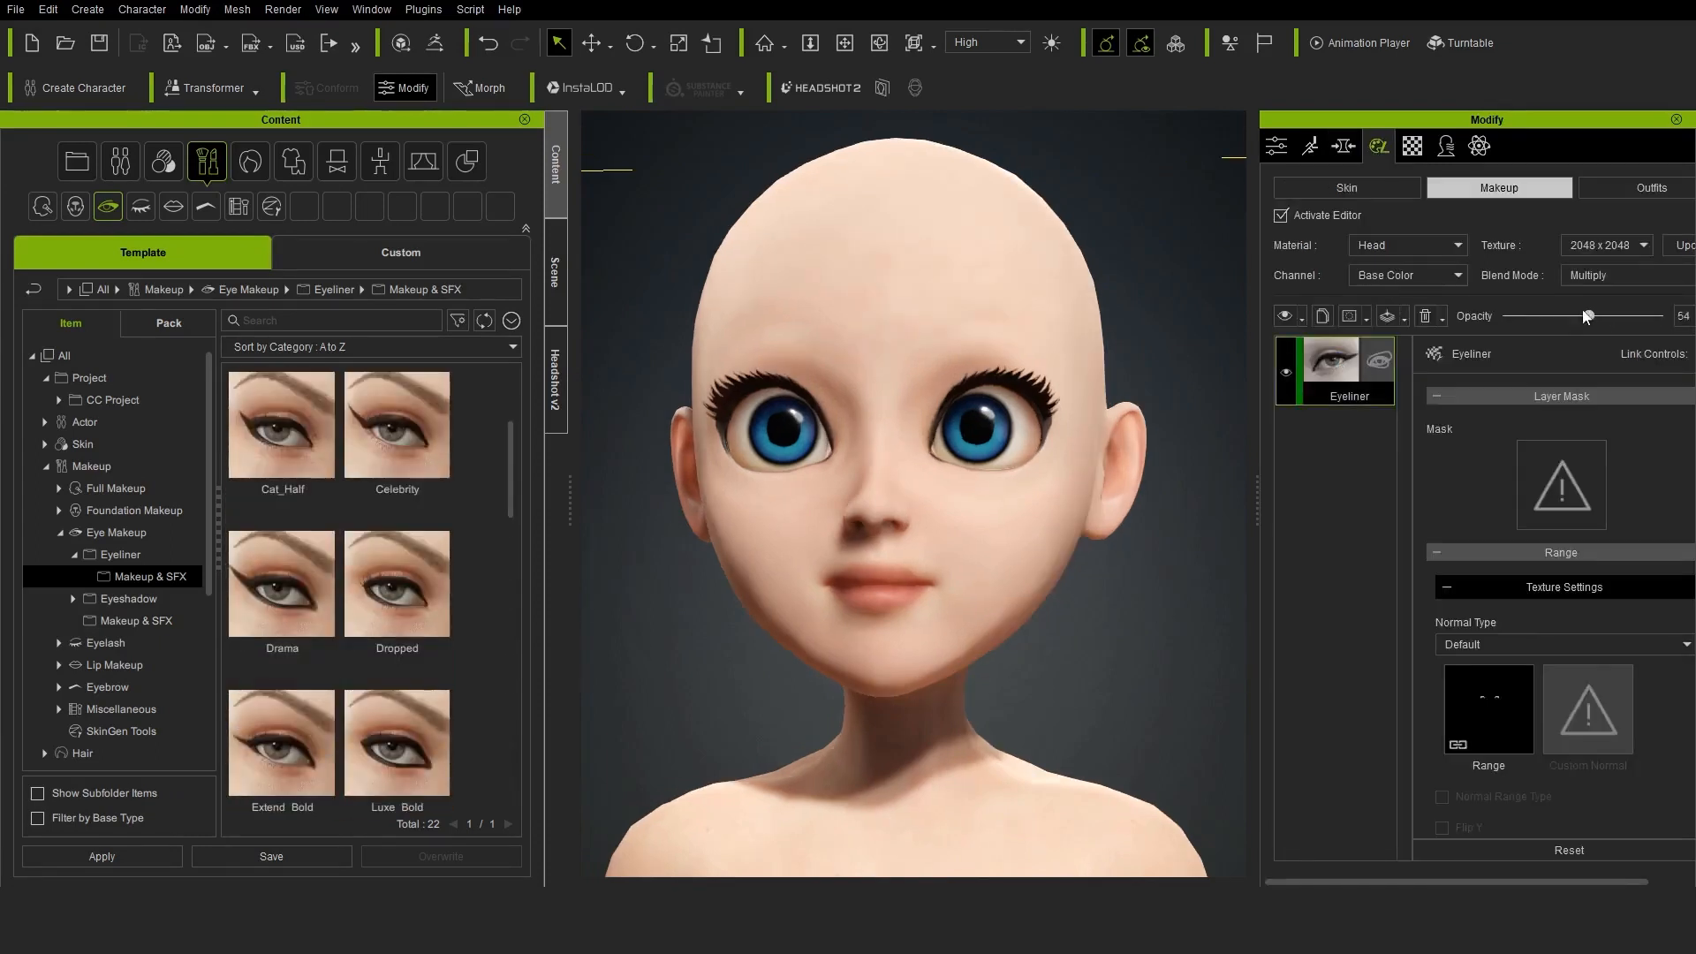
drag(1258, 497, 1176, 497)
scroll(1469, 686, down, 5)
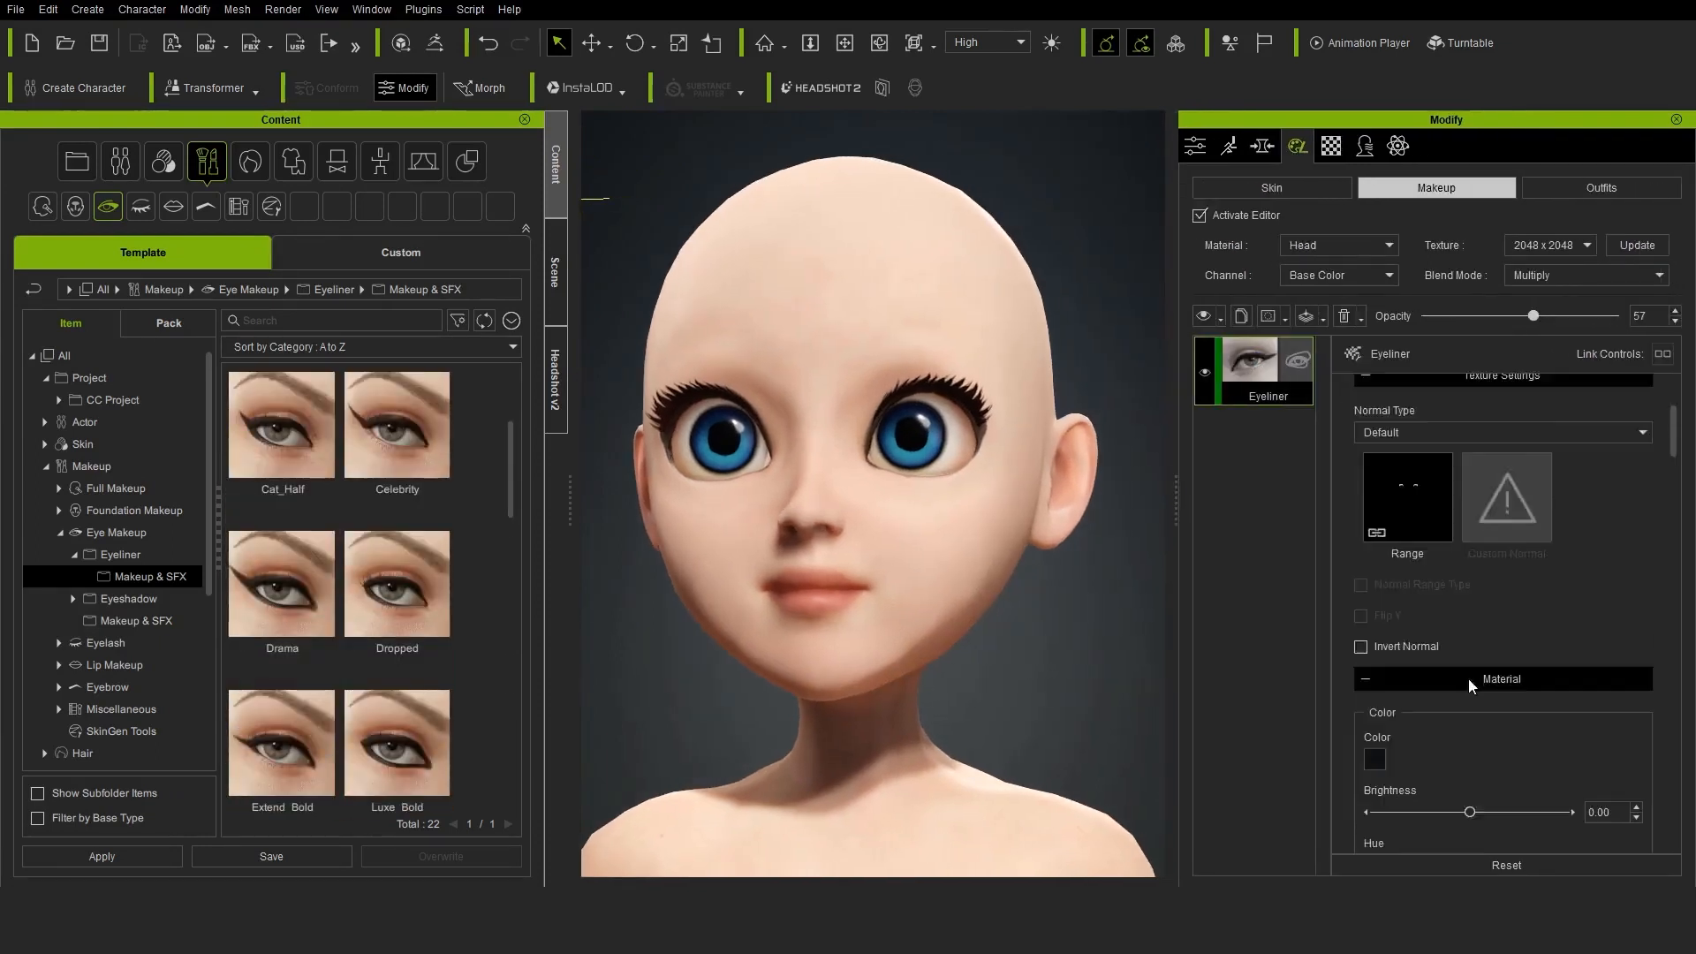
scroll(1563, 566, up, 1)
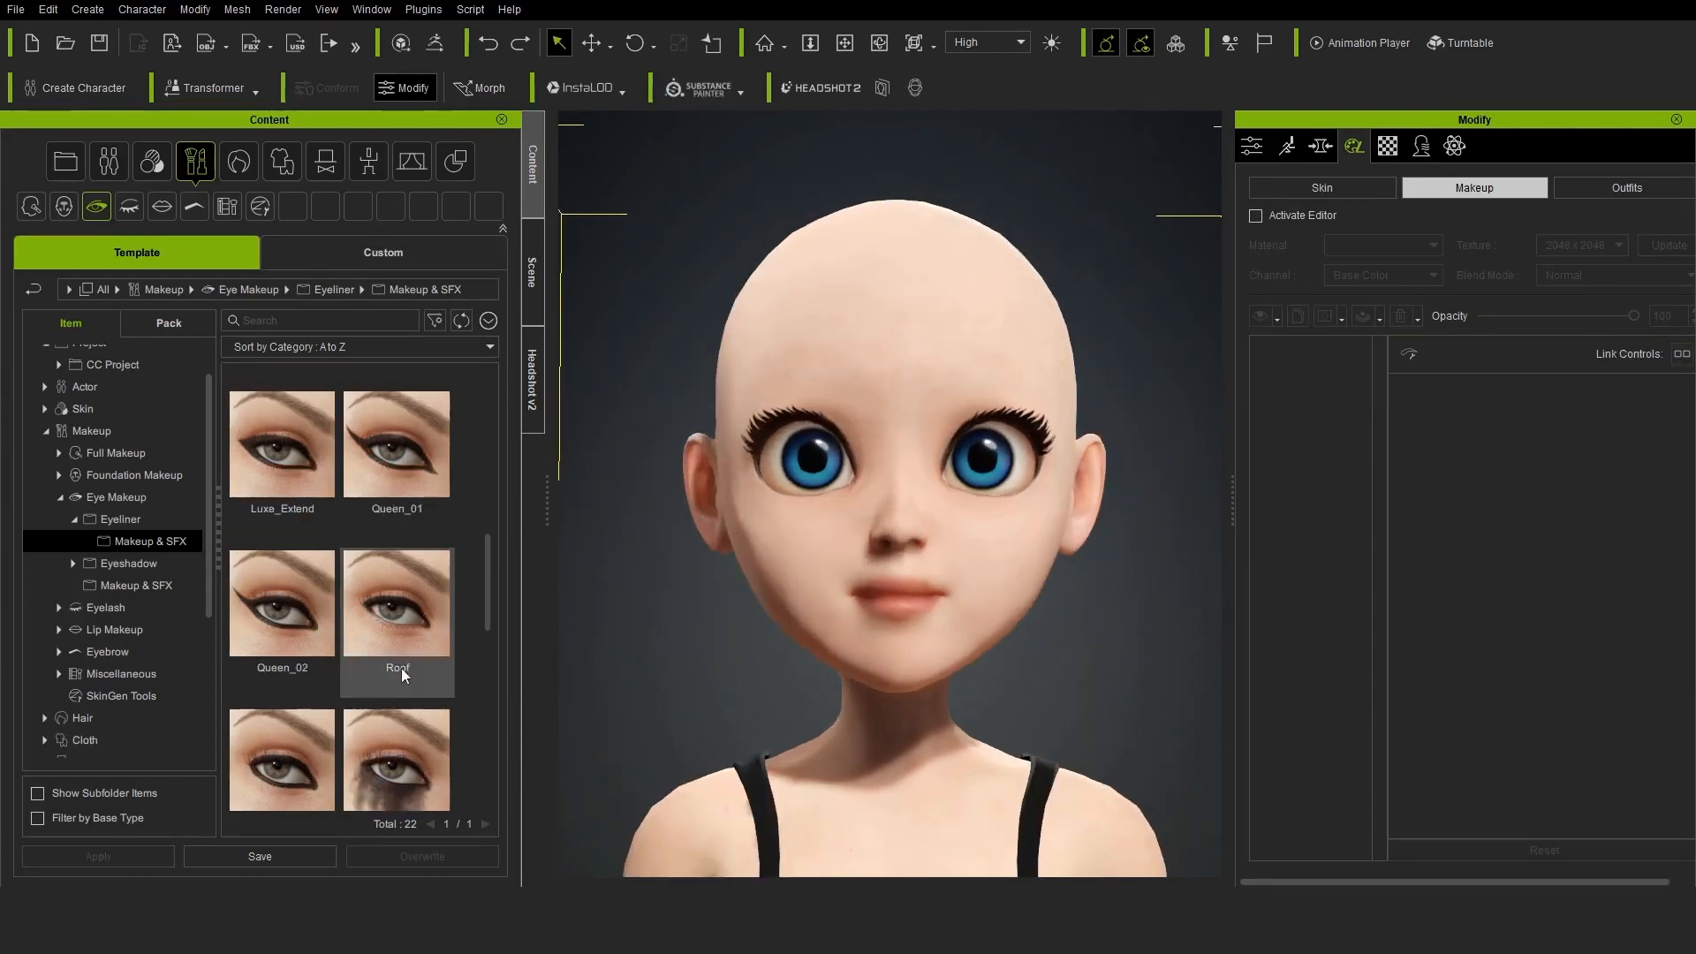
Apply the Attractive_Thin preset from the trimmed eyebrow makeup collection and activate the makeup editor
click(75, 554)
click(129, 597)
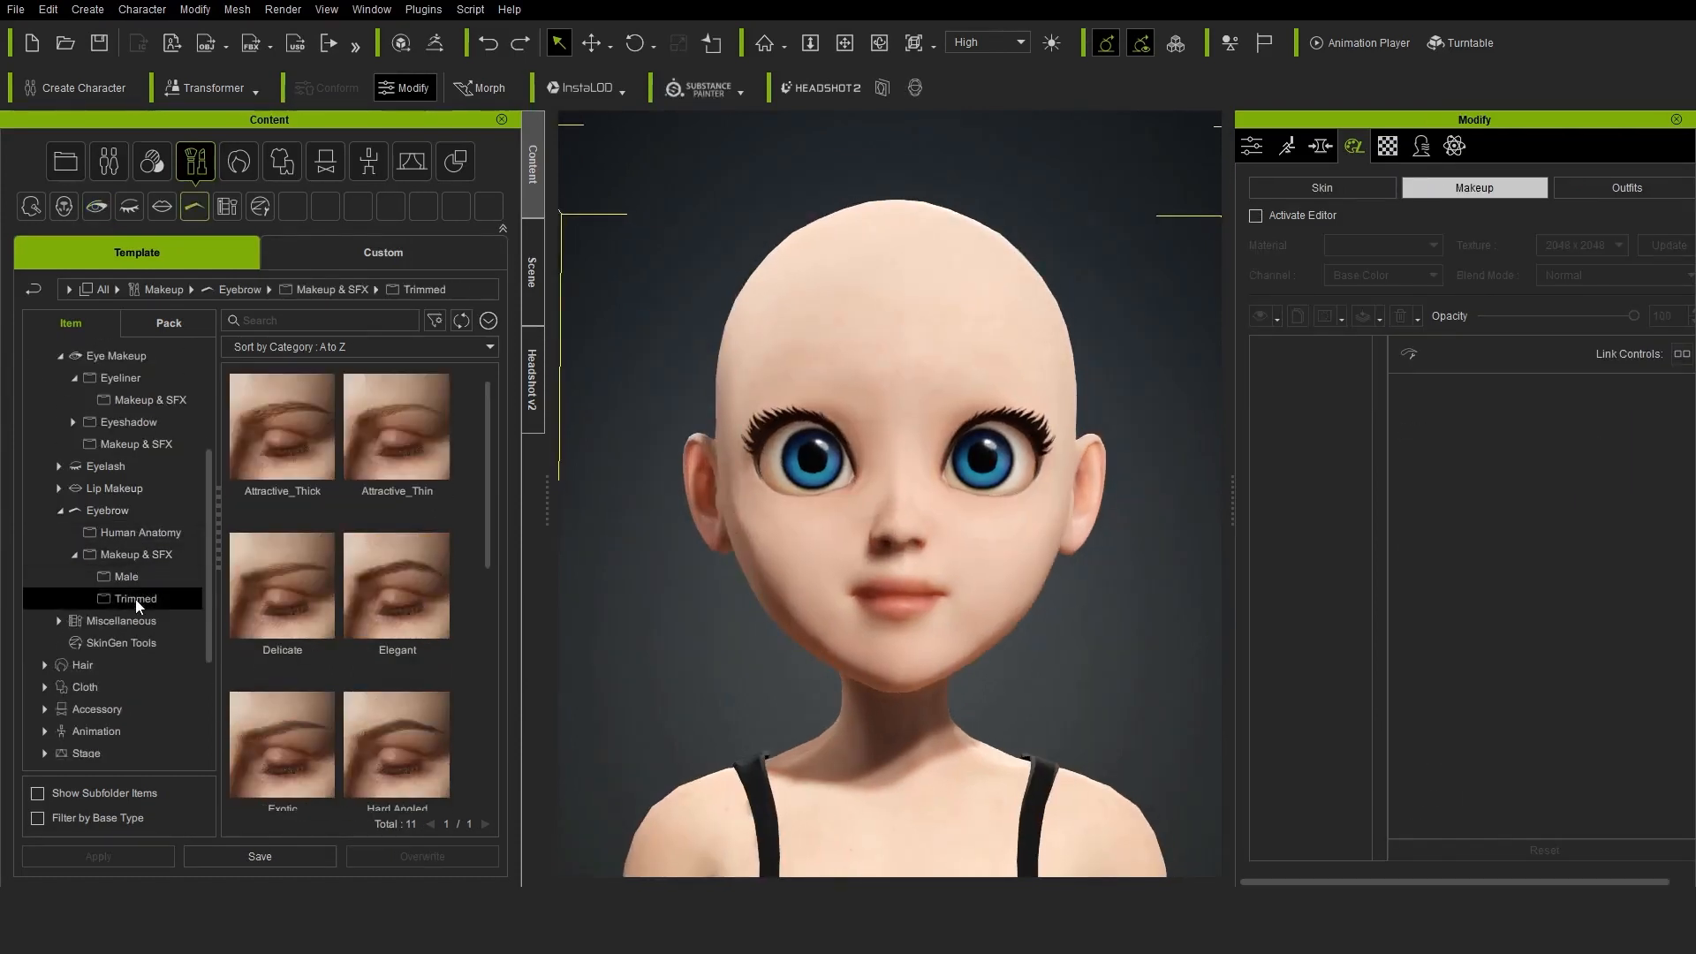
double_click(417, 461)
click(707, 486)
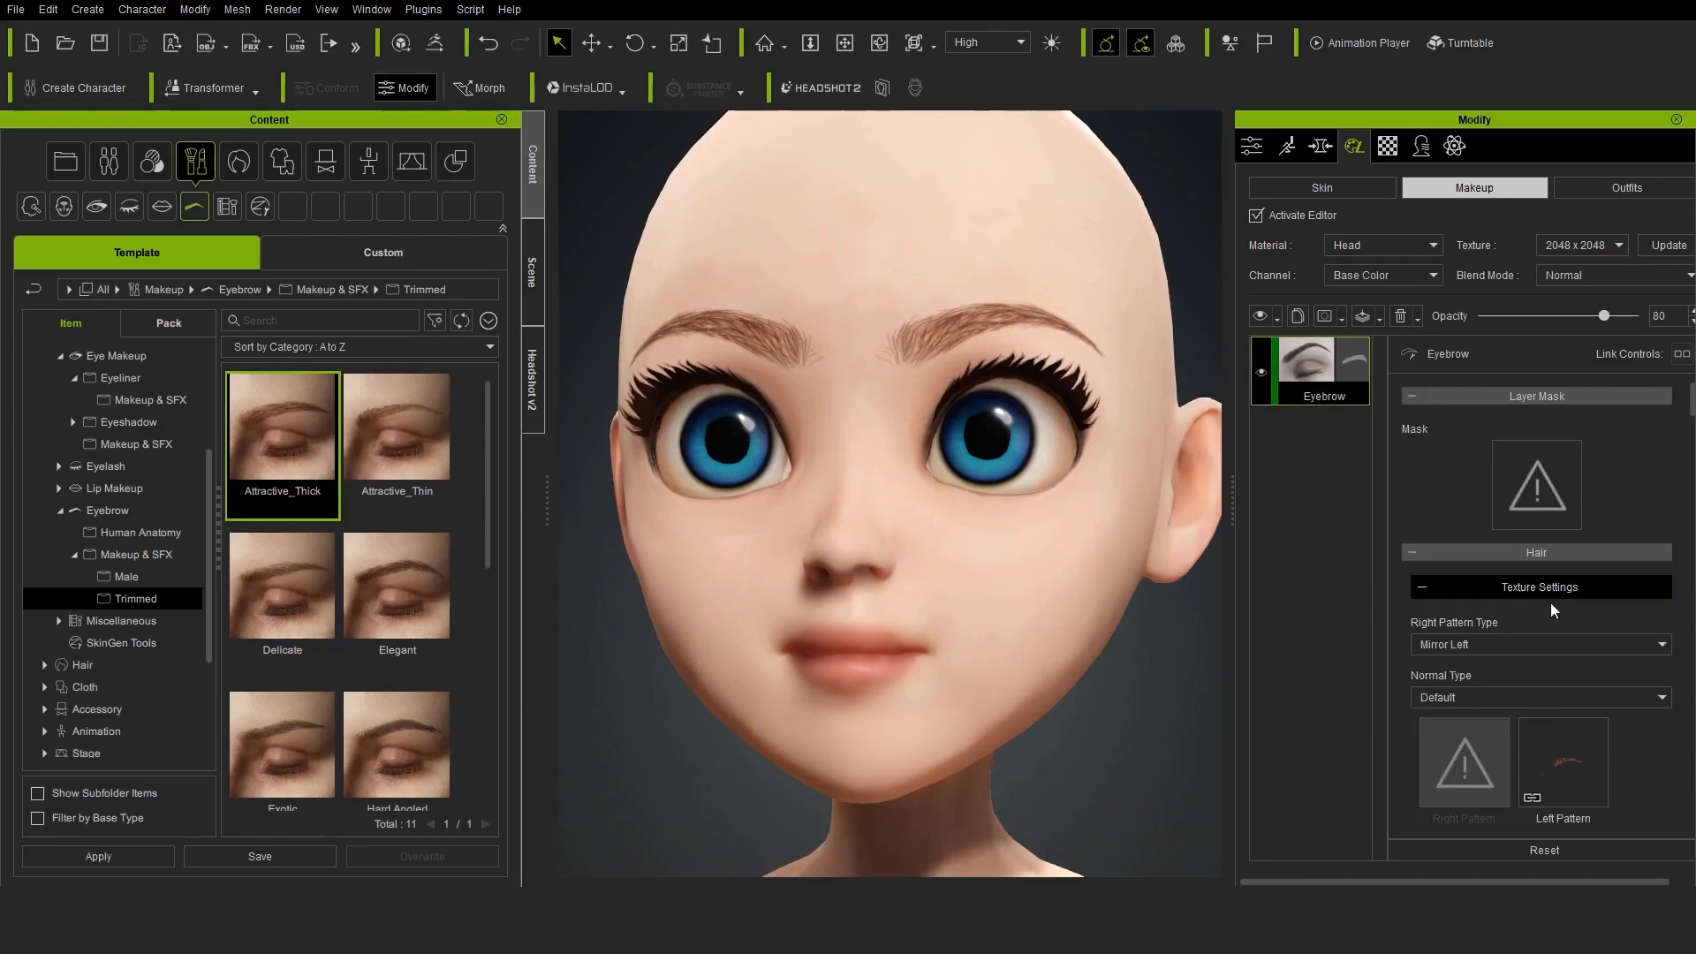
Offset the eyebrow makeup layer to Mirror X 1.32 and Y 1.93, and deactivate the makeup editor
scroll(1561, 701, down, 5)
scroll(1557, 707, down, 5)
scroll(1534, 674, down, 3)
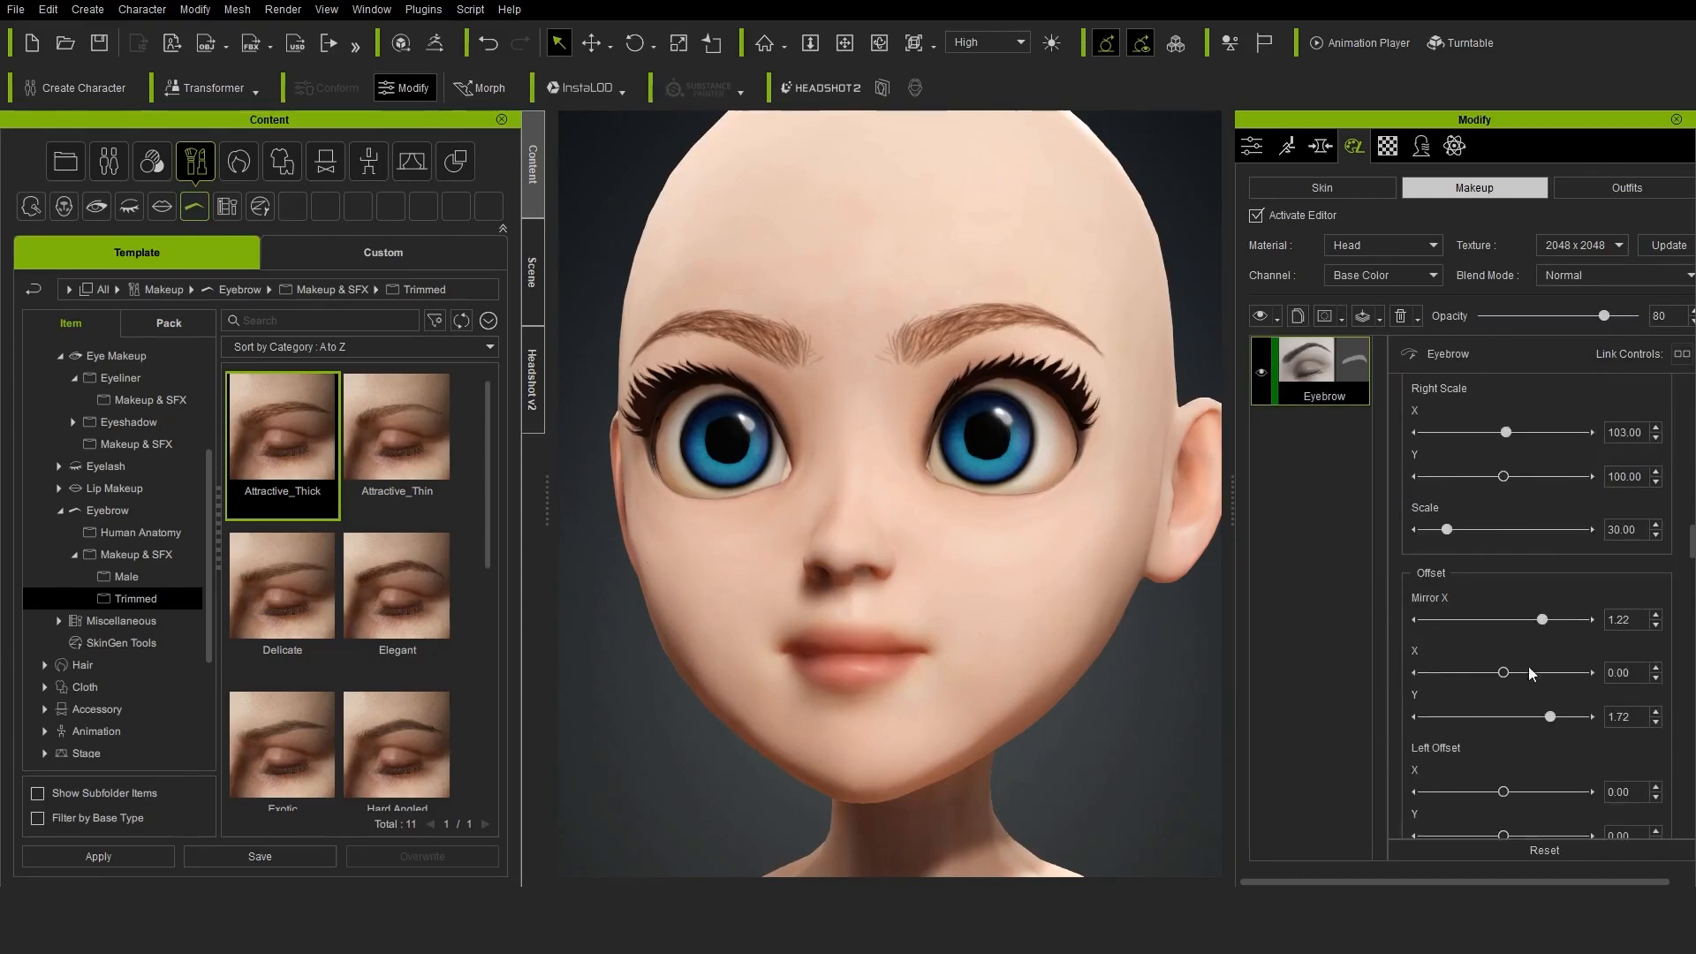
drag(1541, 620, 1548, 621)
drag(1550, 720, 1555, 717)
scroll(1143, 692, down, 5)
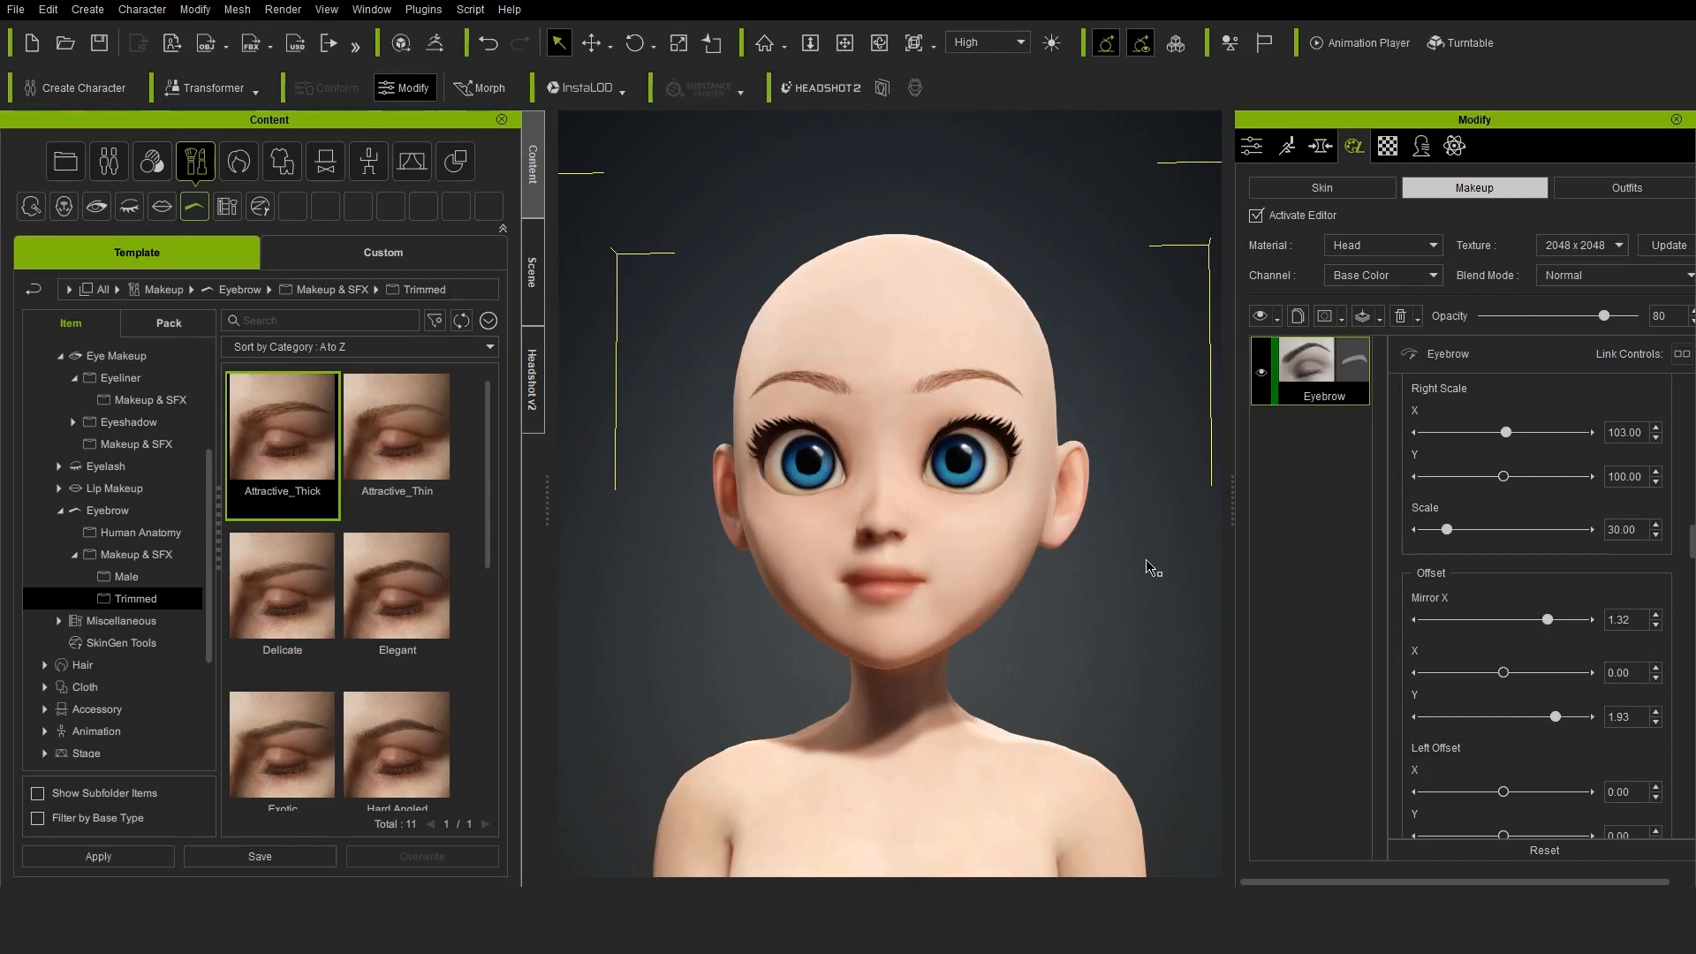
click(1256, 215)
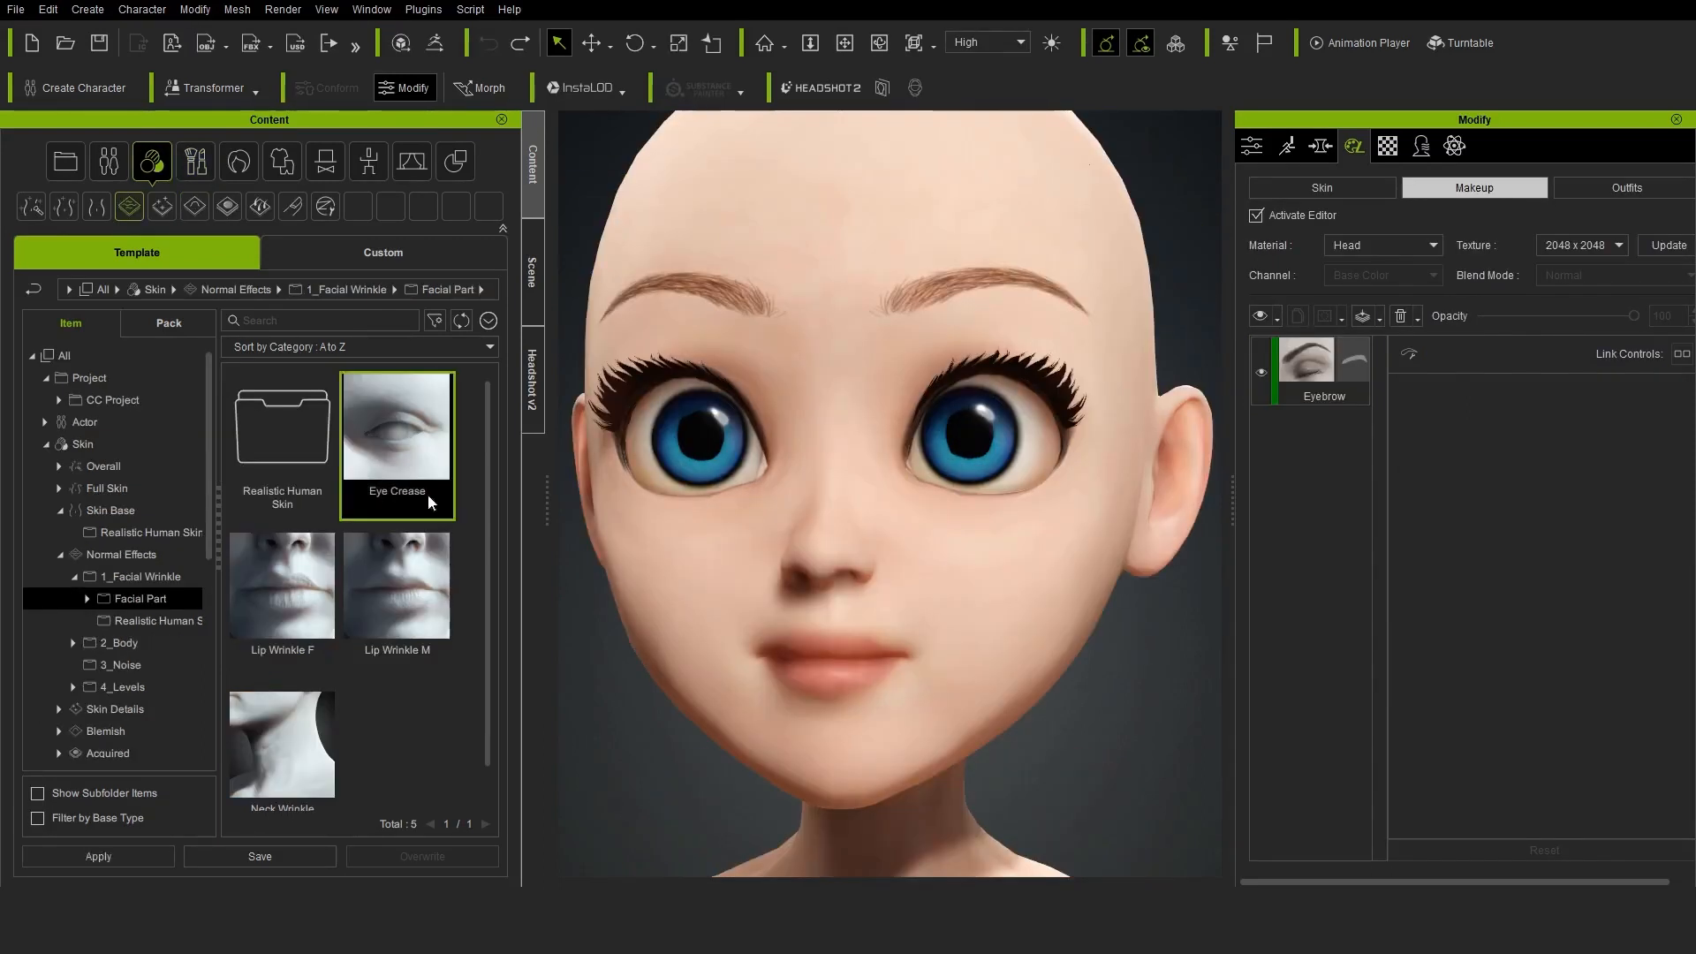
Apply the Eye Crease facial wrinkle effect to the head skin, look through its layer settings and deactivate the skin editor
double_click(432, 490)
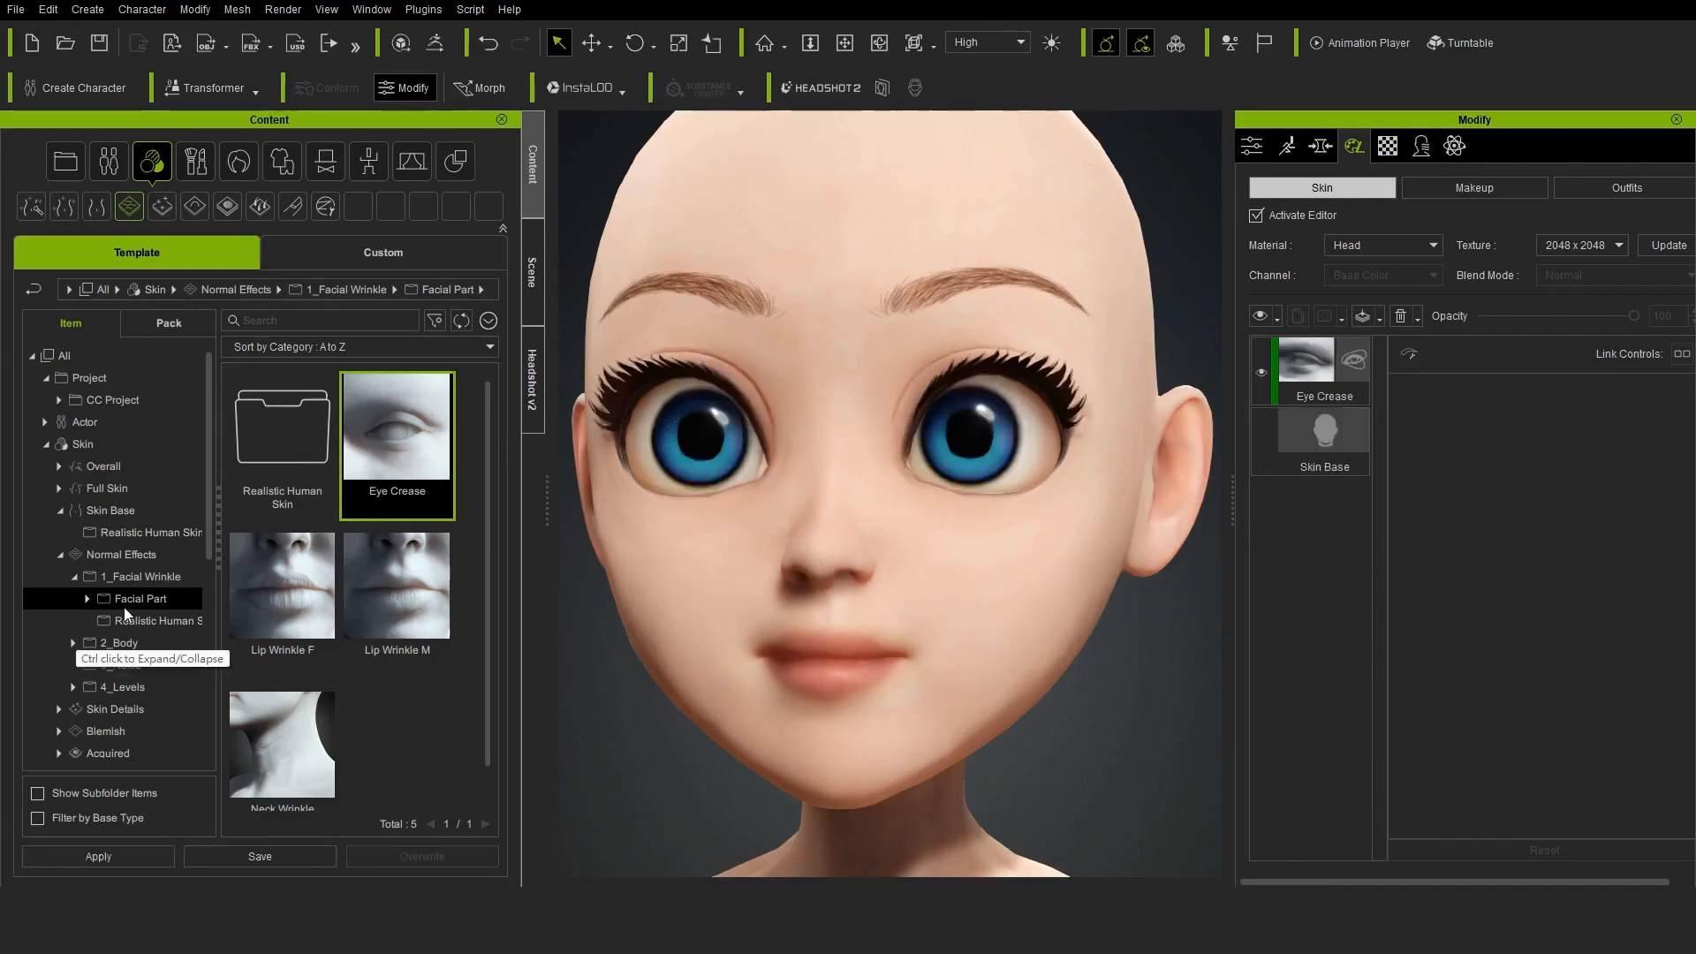
click(1324, 371)
scroll(1615, 636, down, 5)
scroll(1615, 636, down, 3)
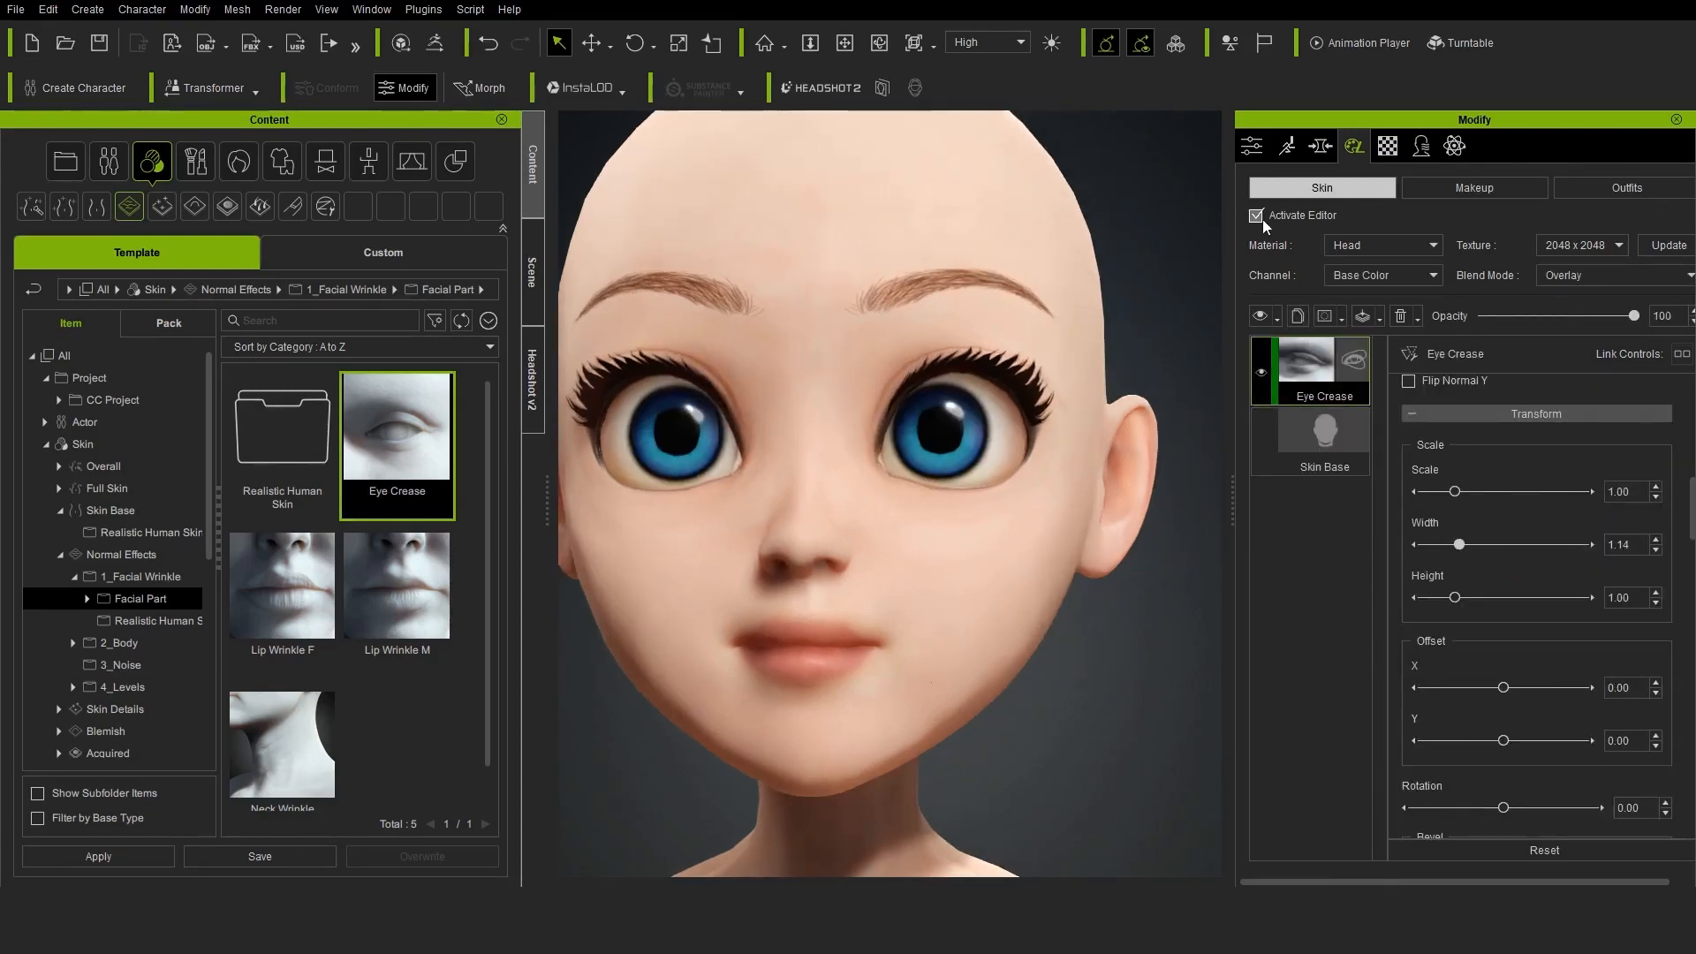
click(1257, 217)
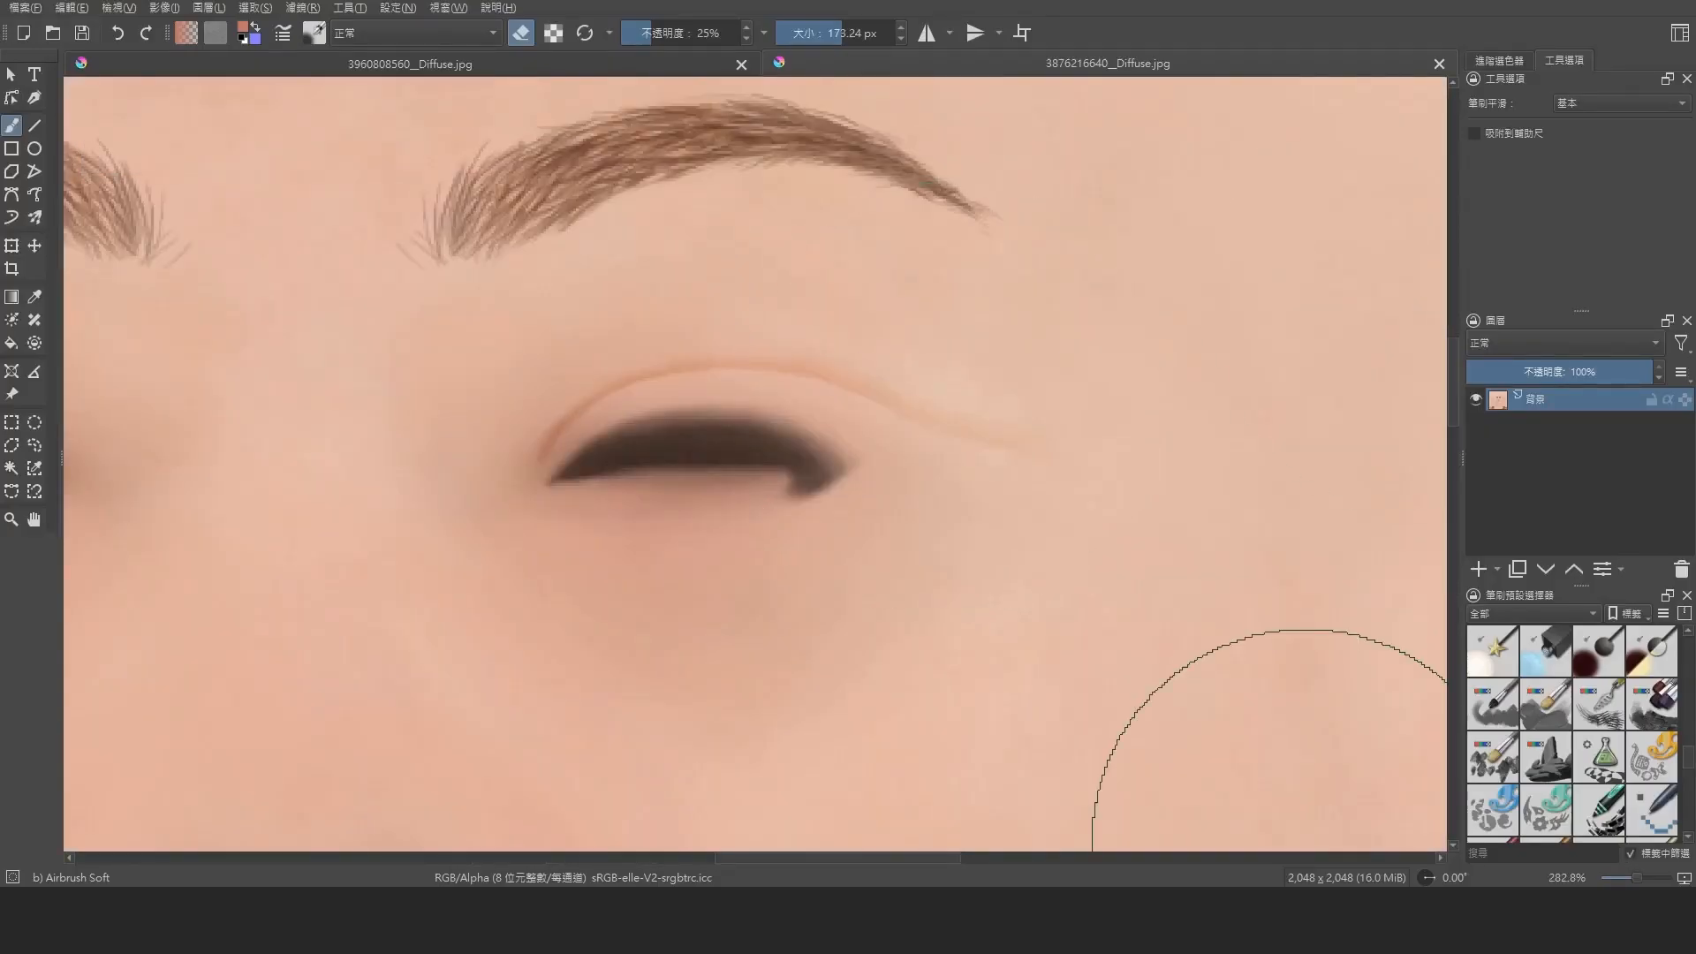
Switch to Krita and prepare the face diffuse texture for painting with the Airbrush Soft brush and horizontal mirroring
key(m)
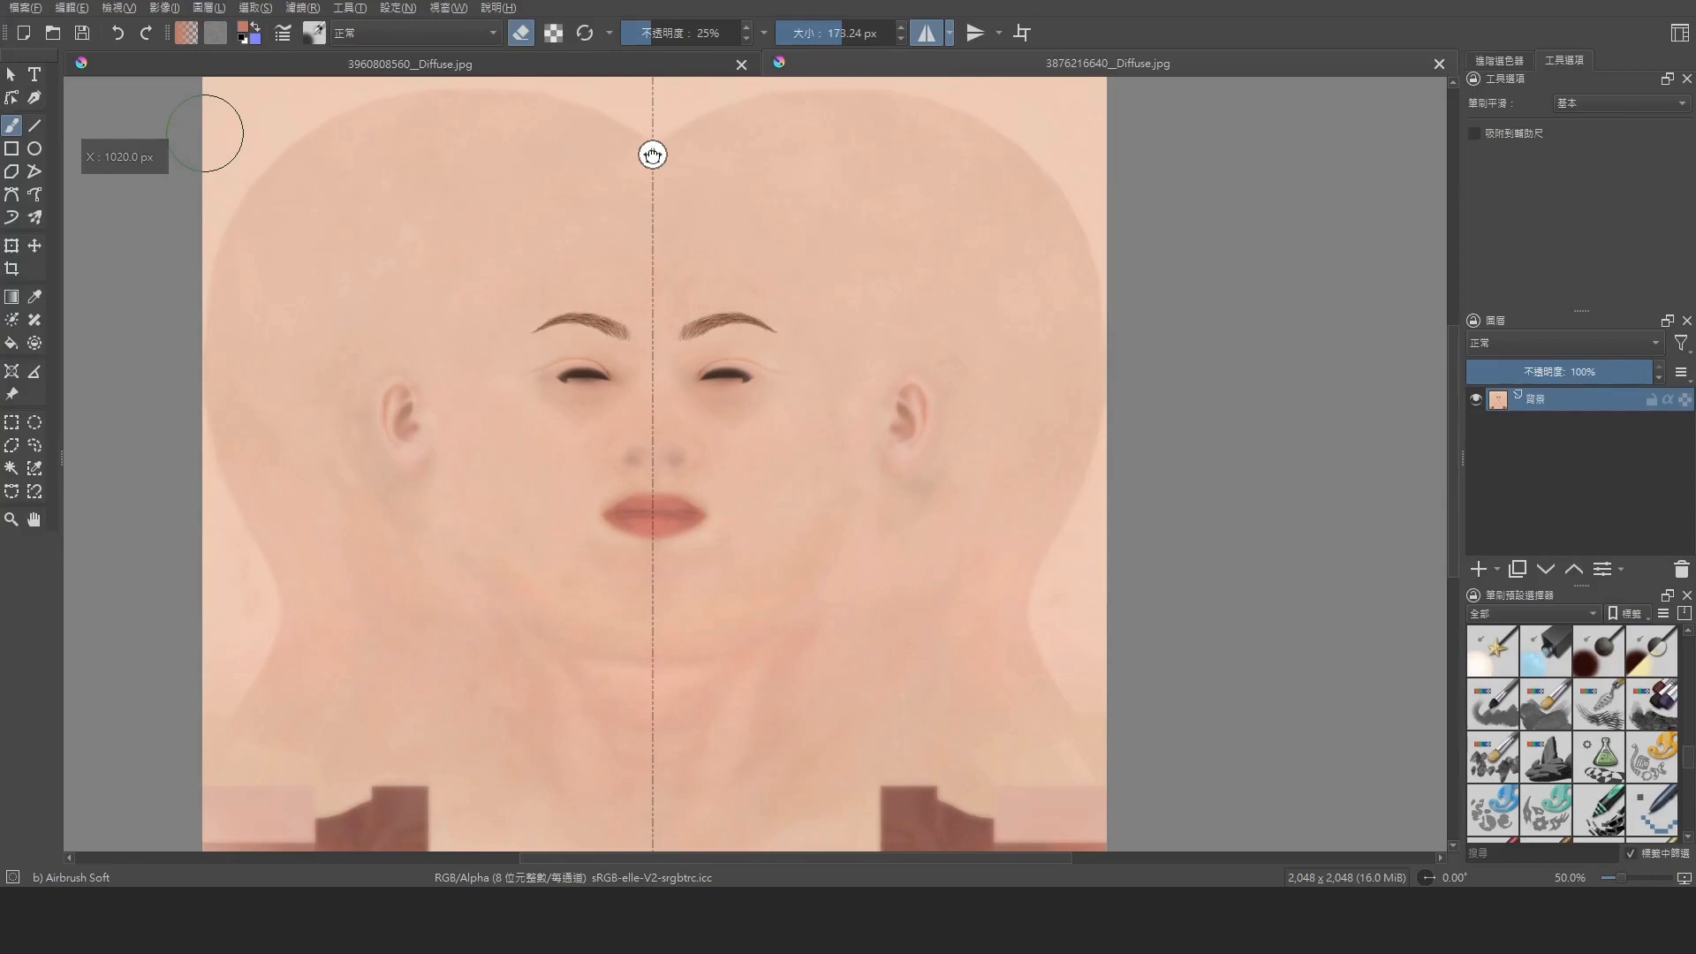
scroll(893, 383, up, 5)
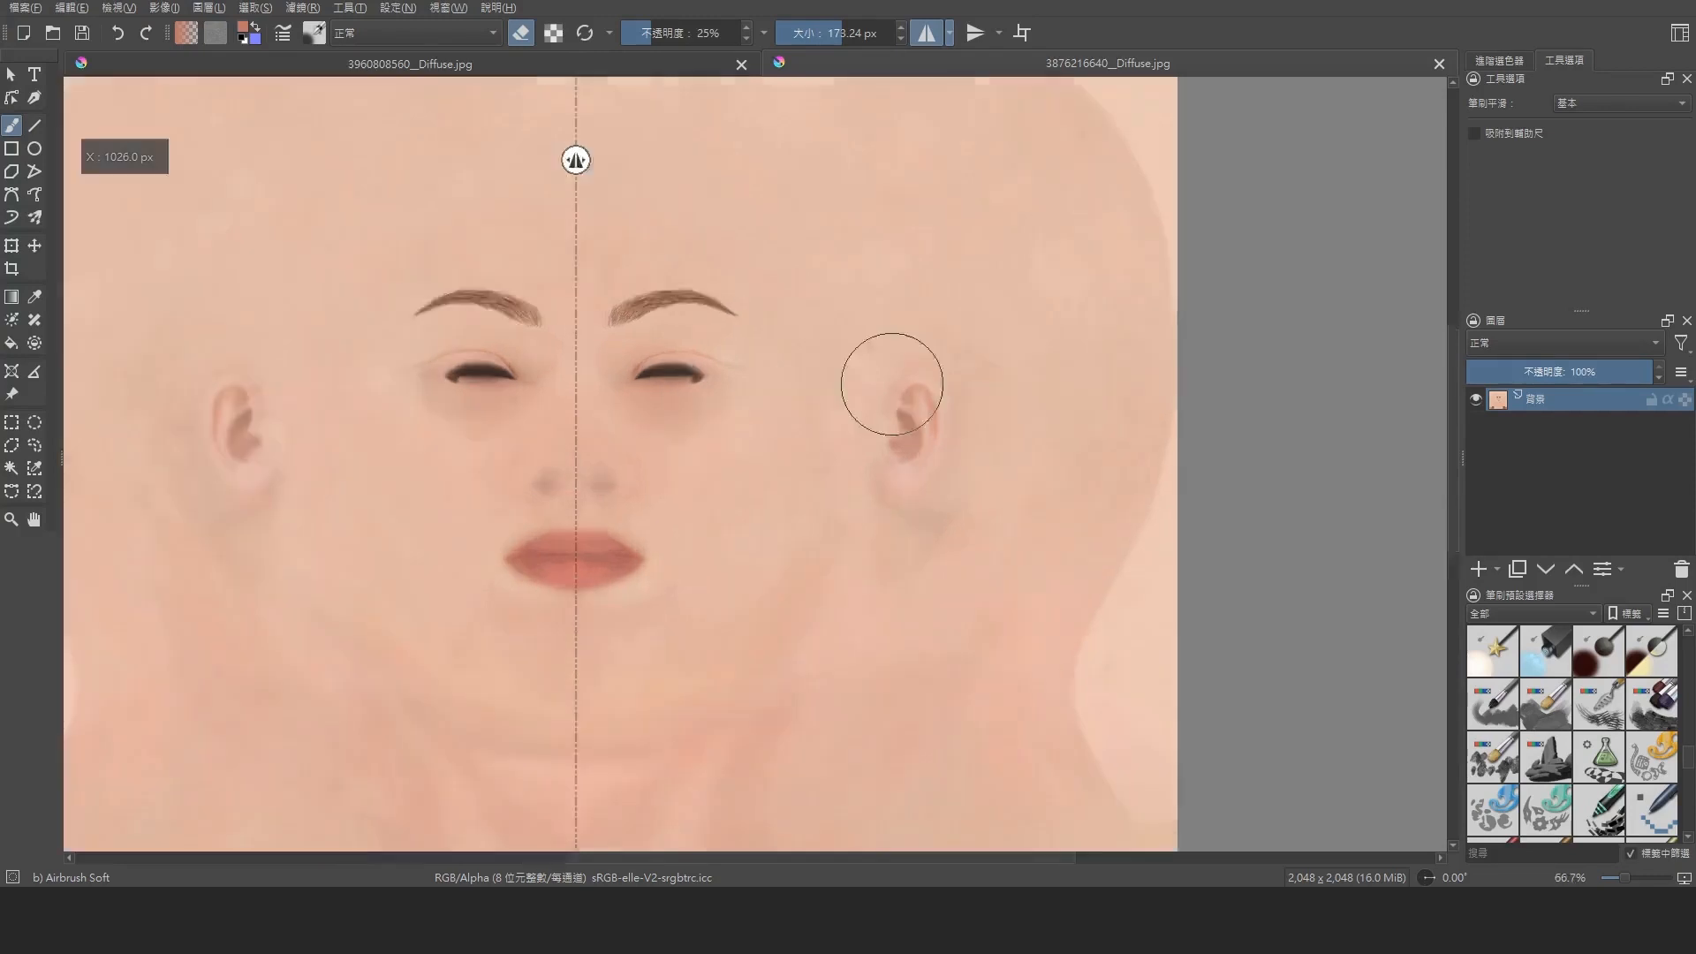
key(space)
drag(1000, 192, 1344, 403)
key(b)
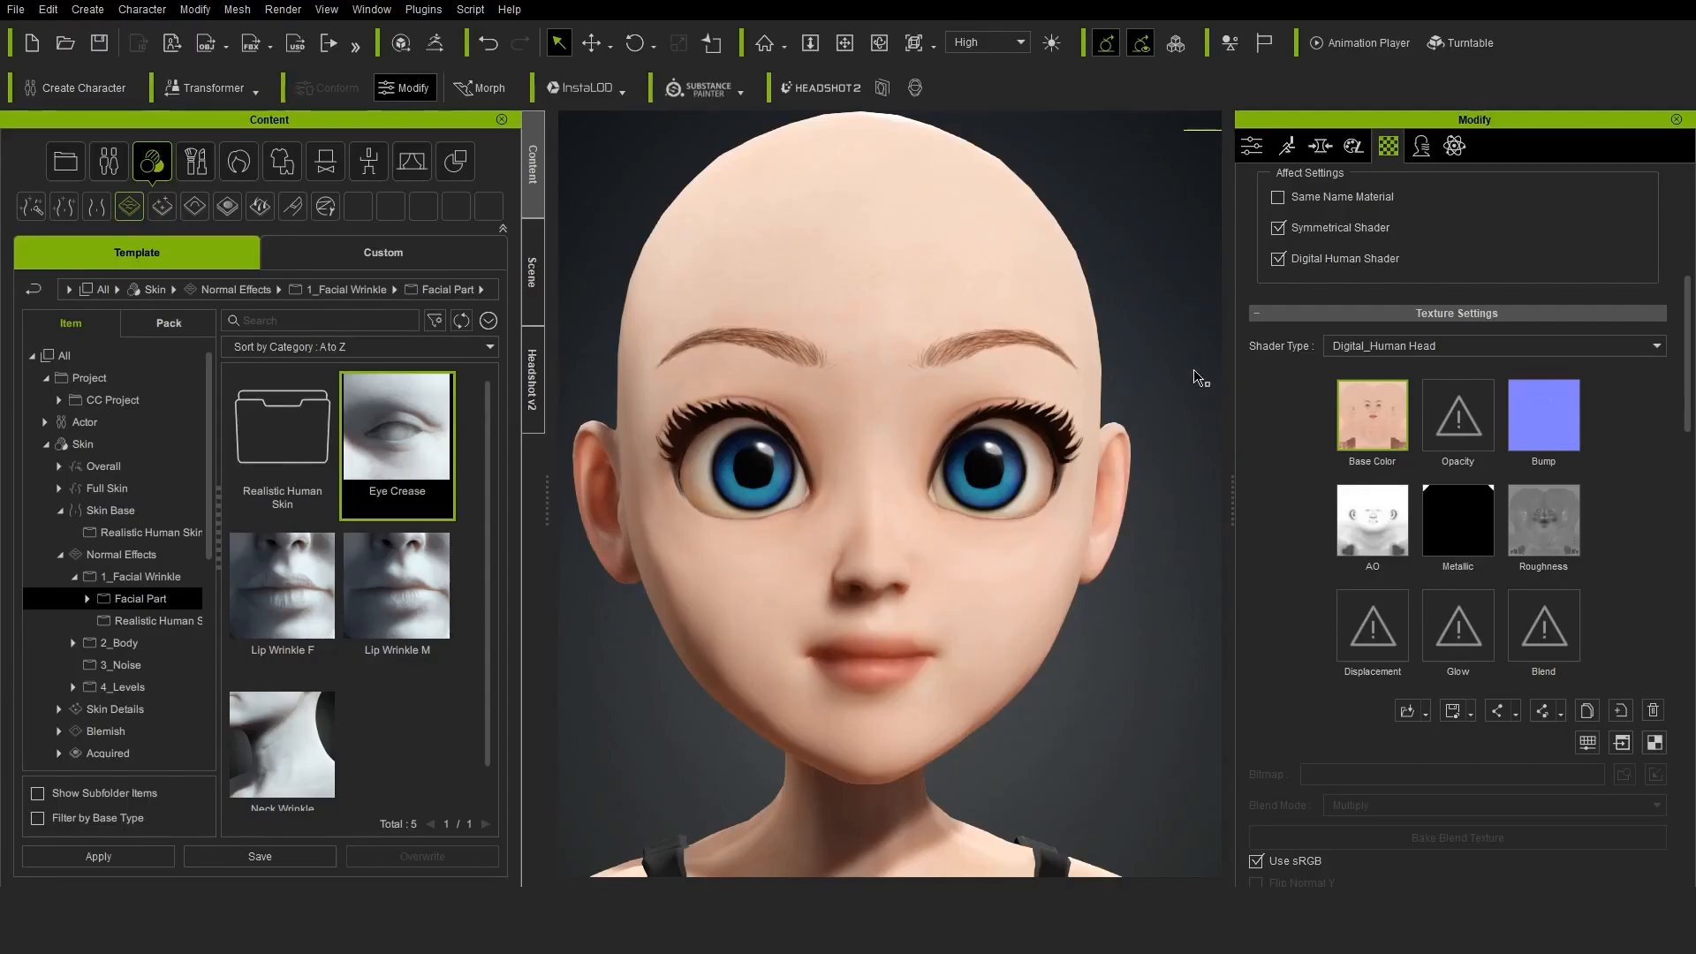
Switch to Character Creator, inspect the face up close and preview the head's Bump texture
scroll(1069, 583, up, 3)
right_drag(1083, 583, 981, 588)
mouse_move(1558, 424)
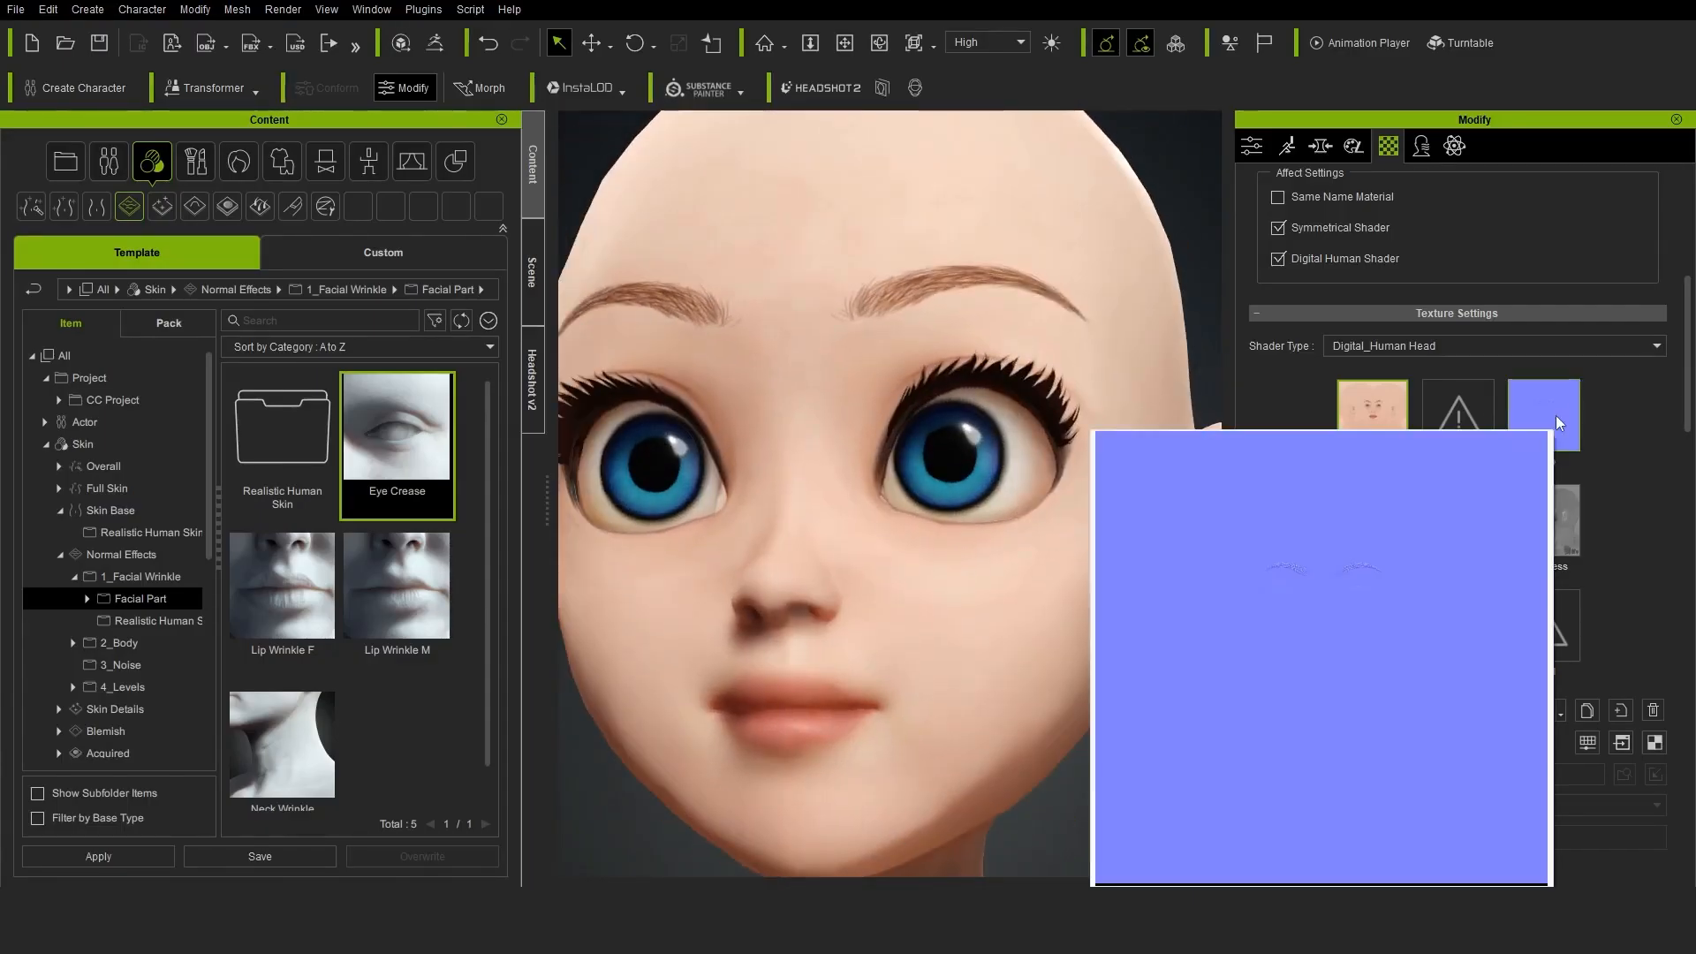
scroll(1148, 618, down, 5)
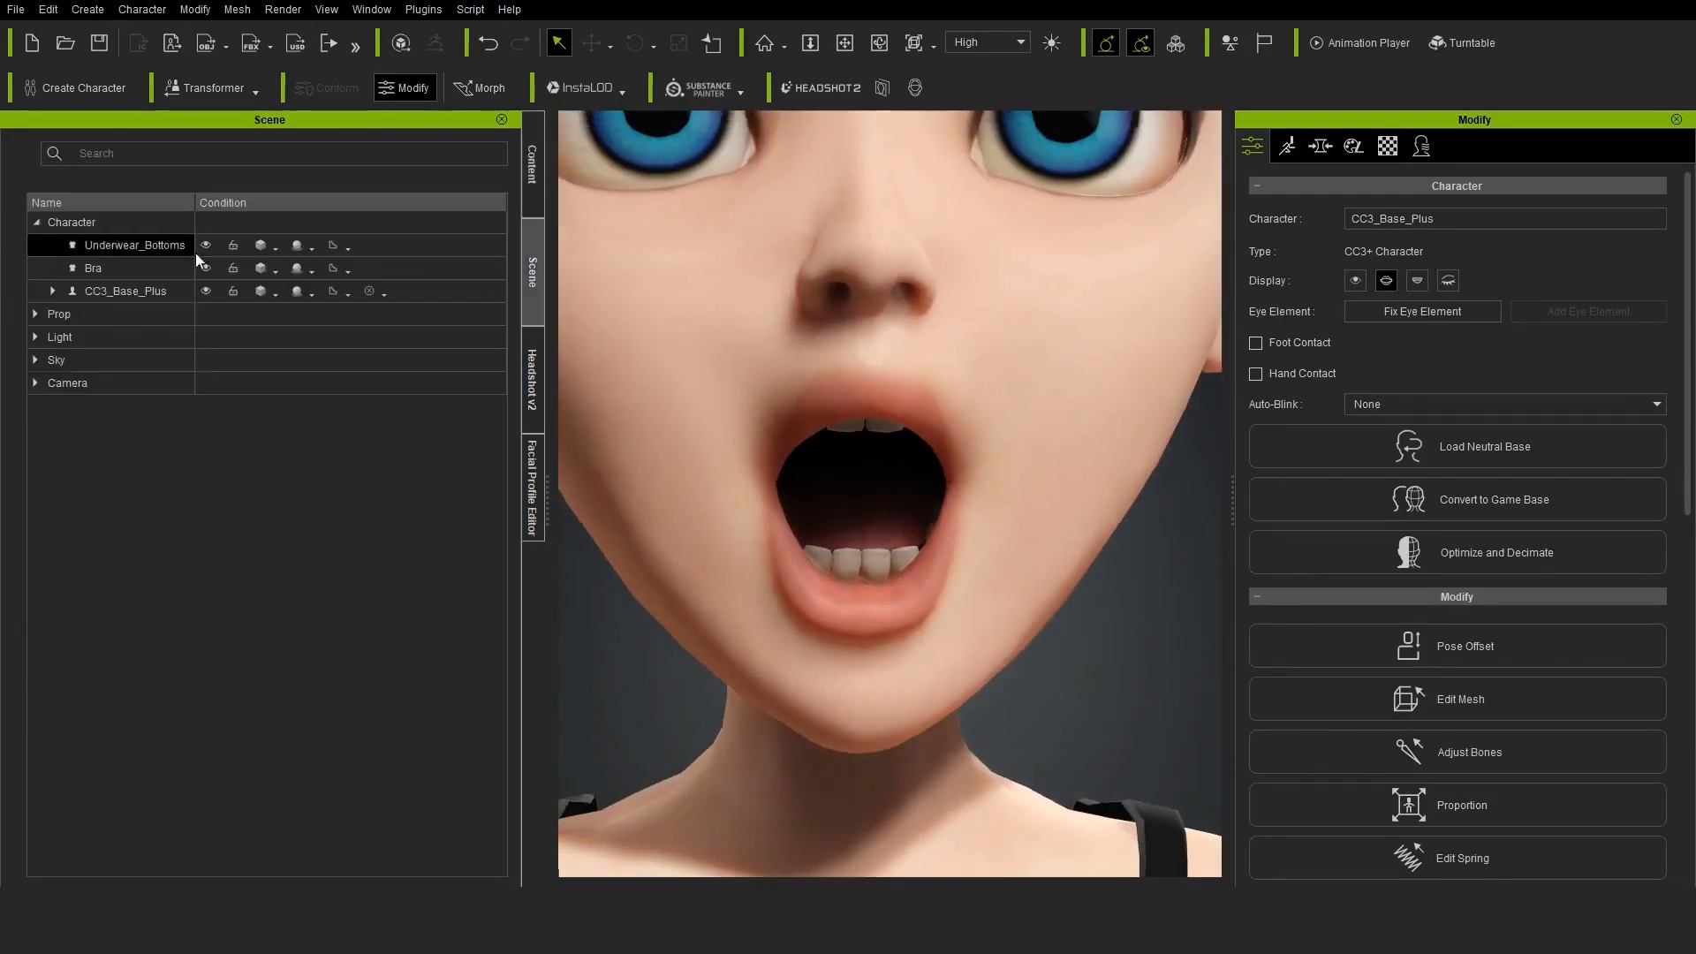
Select the CC_Base_Teeth mesh, show its detail morphs and adjust the Crooked Teeth morph
click(142, 383)
scroll(1102, 462, down, 5)
right_drag(1102, 462, 1034, 442)
click(1321, 147)
scroll(1352, 760, down, 3)
click(1351, 728)
right_drag(1073, 565, 1100, 574)
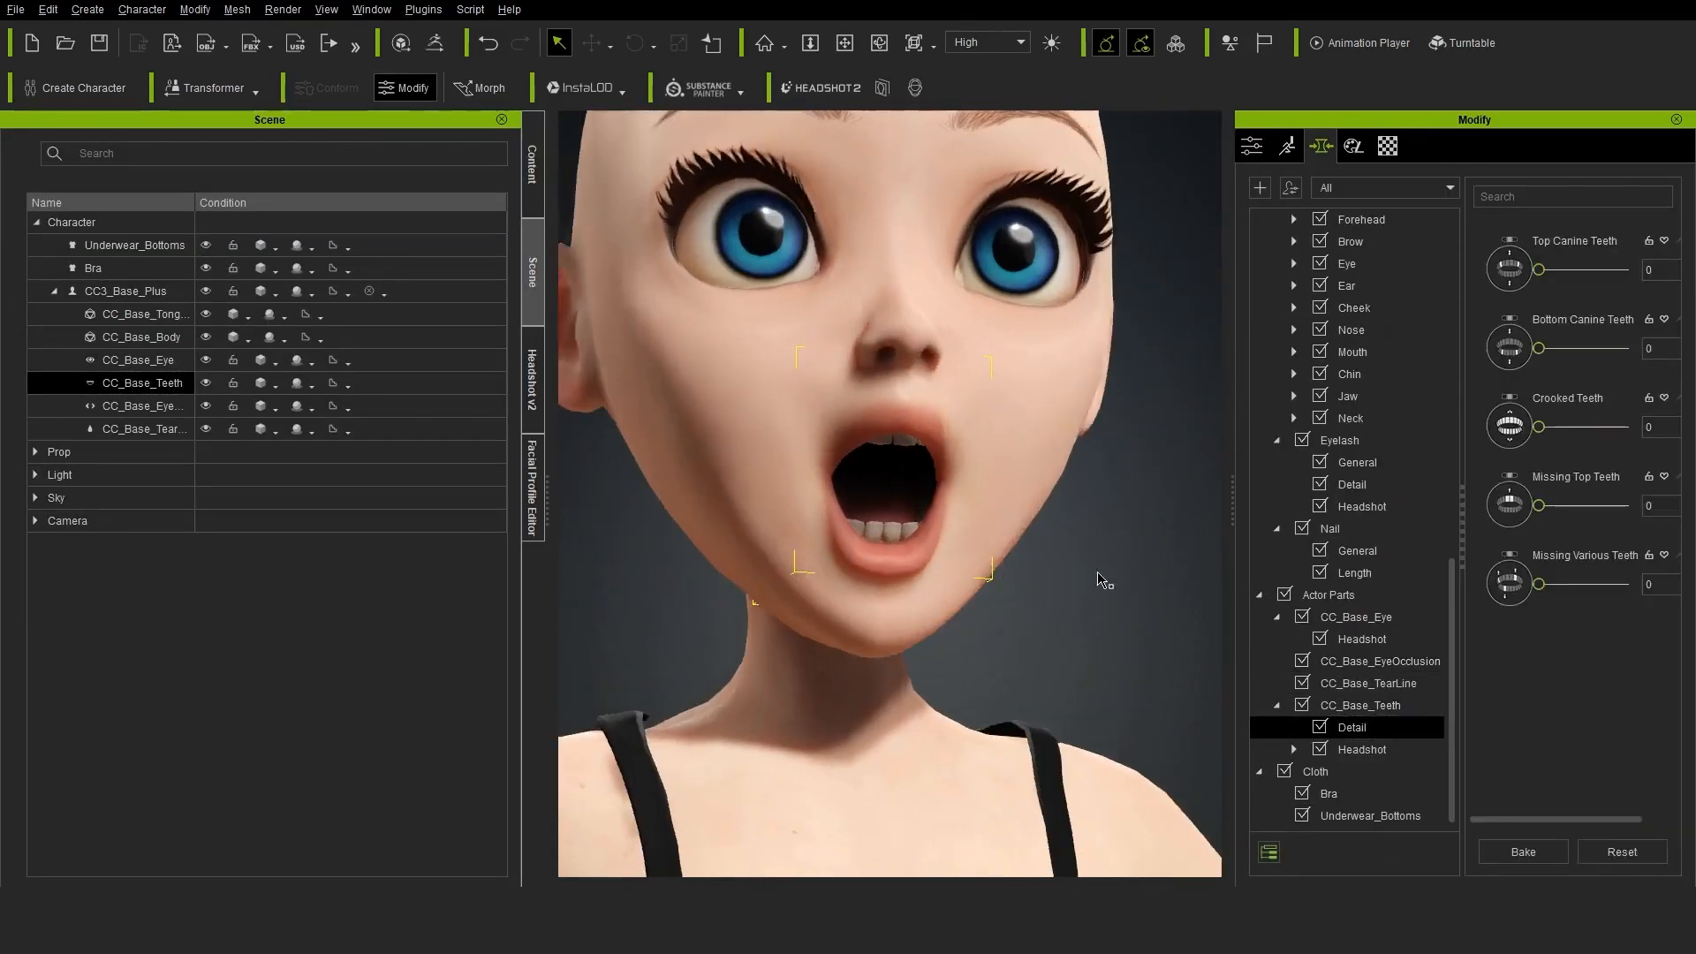
scroll(1100, 575, up, 4)
drag(1539, 427, 1567, 425)
Set the Teeth Upper Width and Teeth Lower Width morphs from the teeth's Headshot group to 35
click(1361, 751)
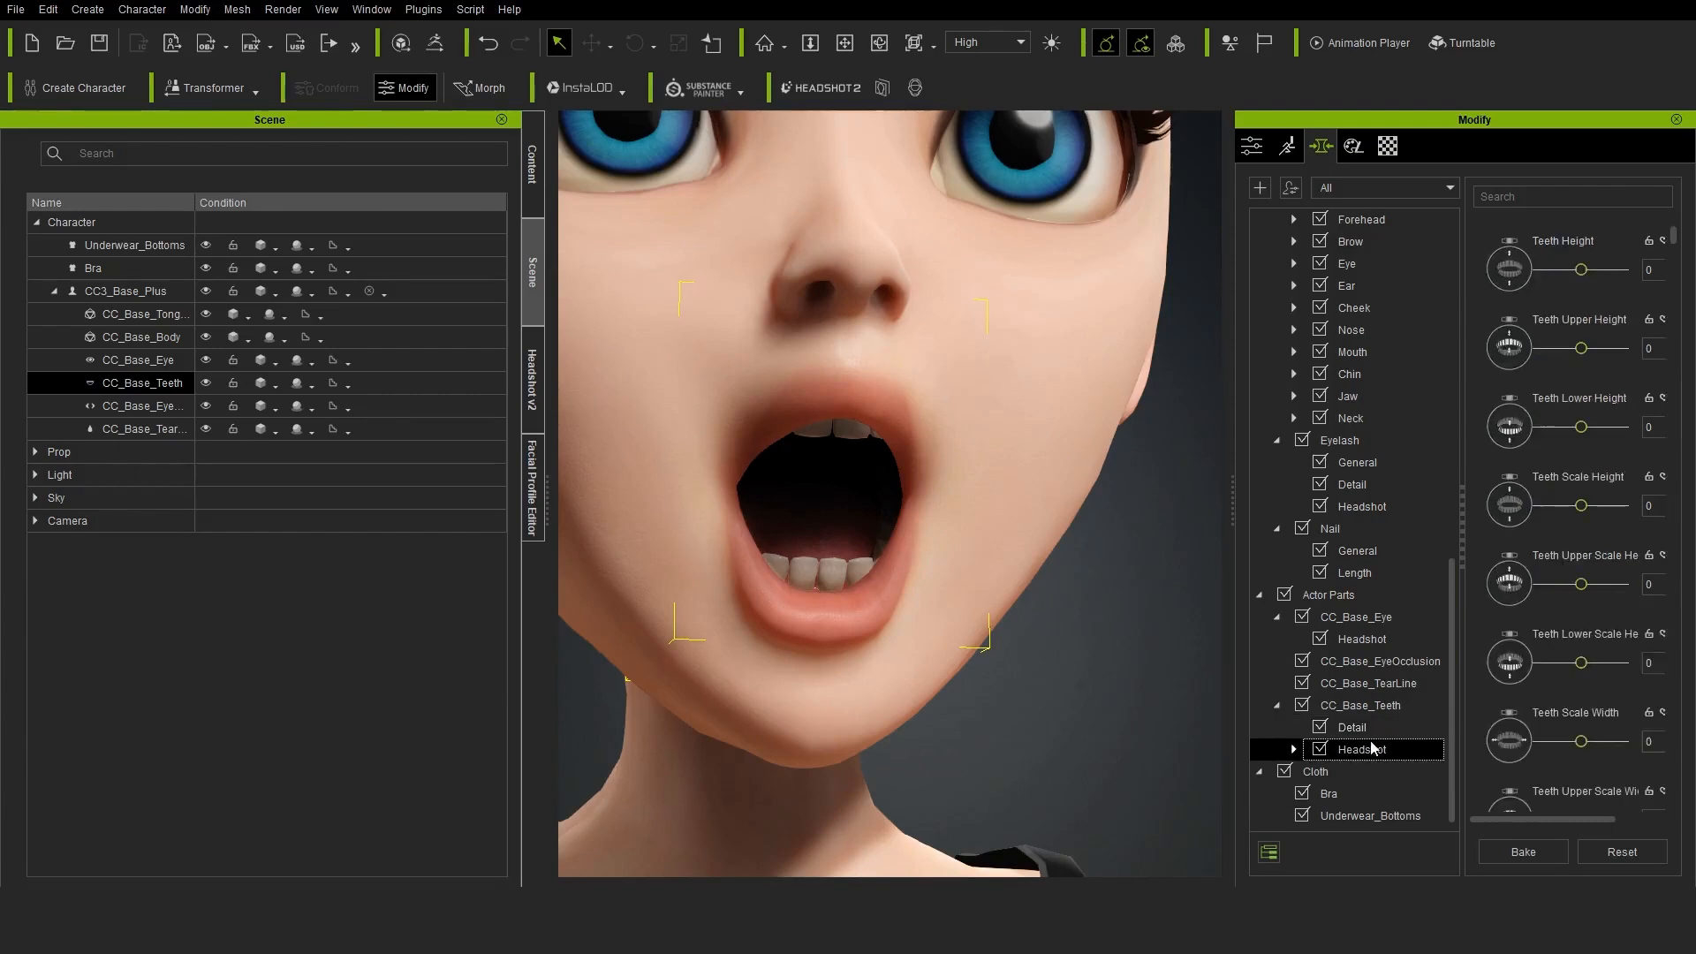
scroll(883, 494, down, 5)
scroll(1601, 679, down, 9)
drag(1604, 744, 1541, 742)
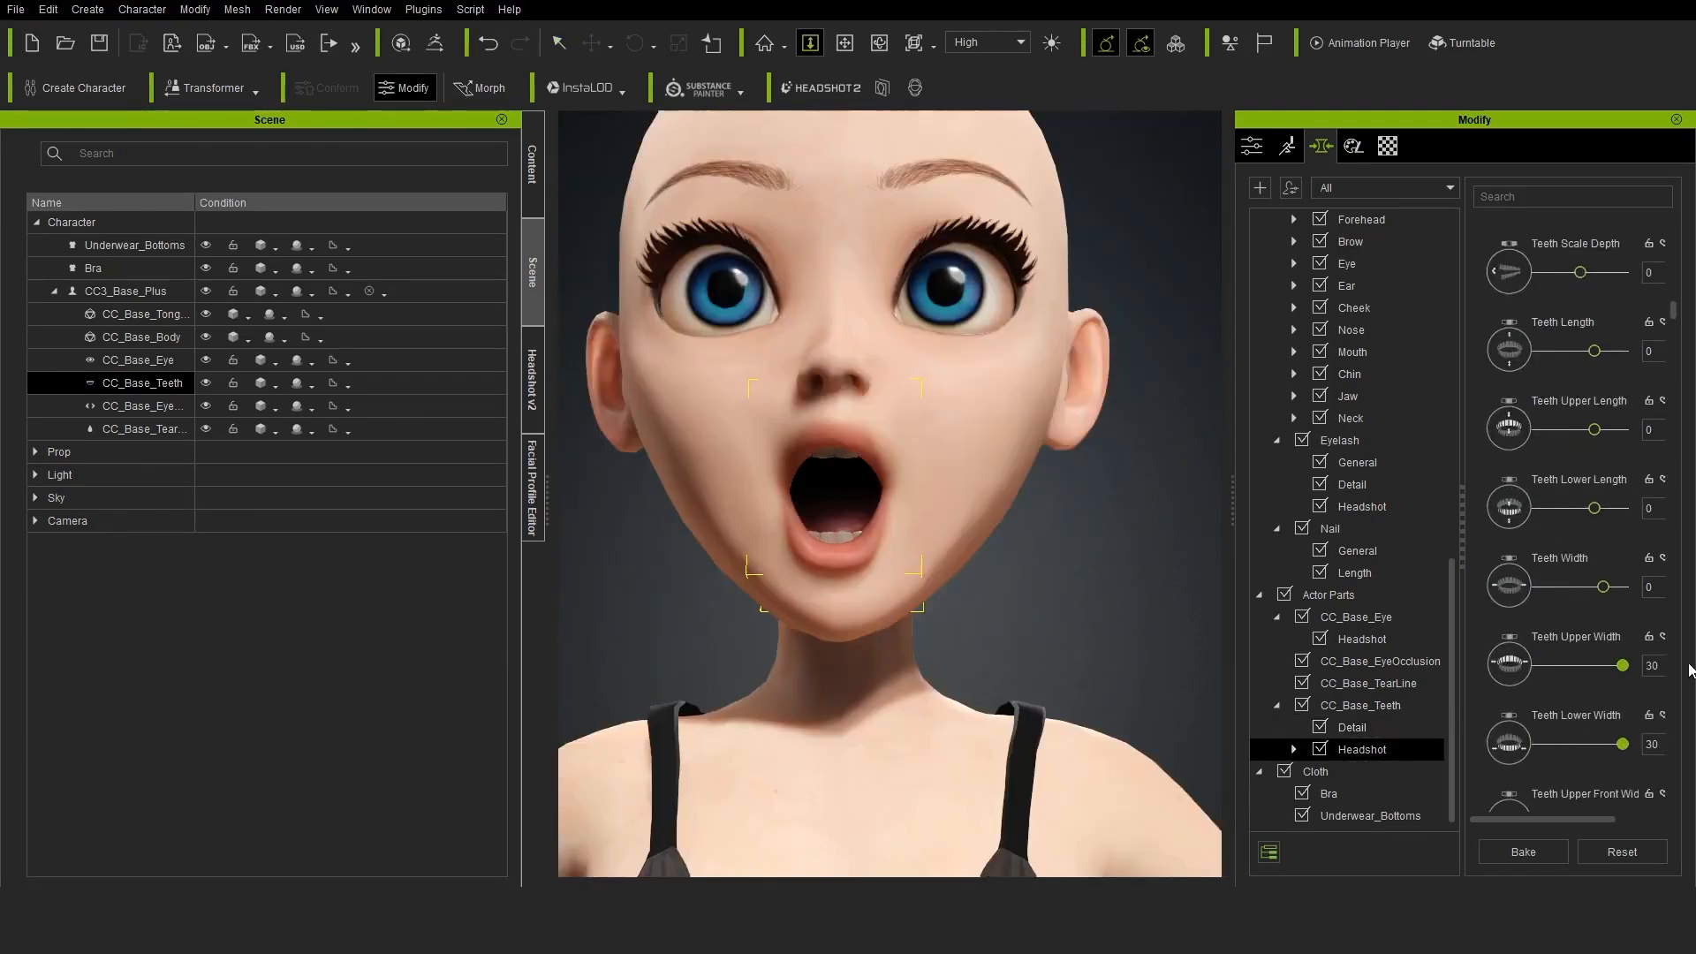
scroll(1015, 575, up, 5)
right_drag(1043, 583, 1096, 617)
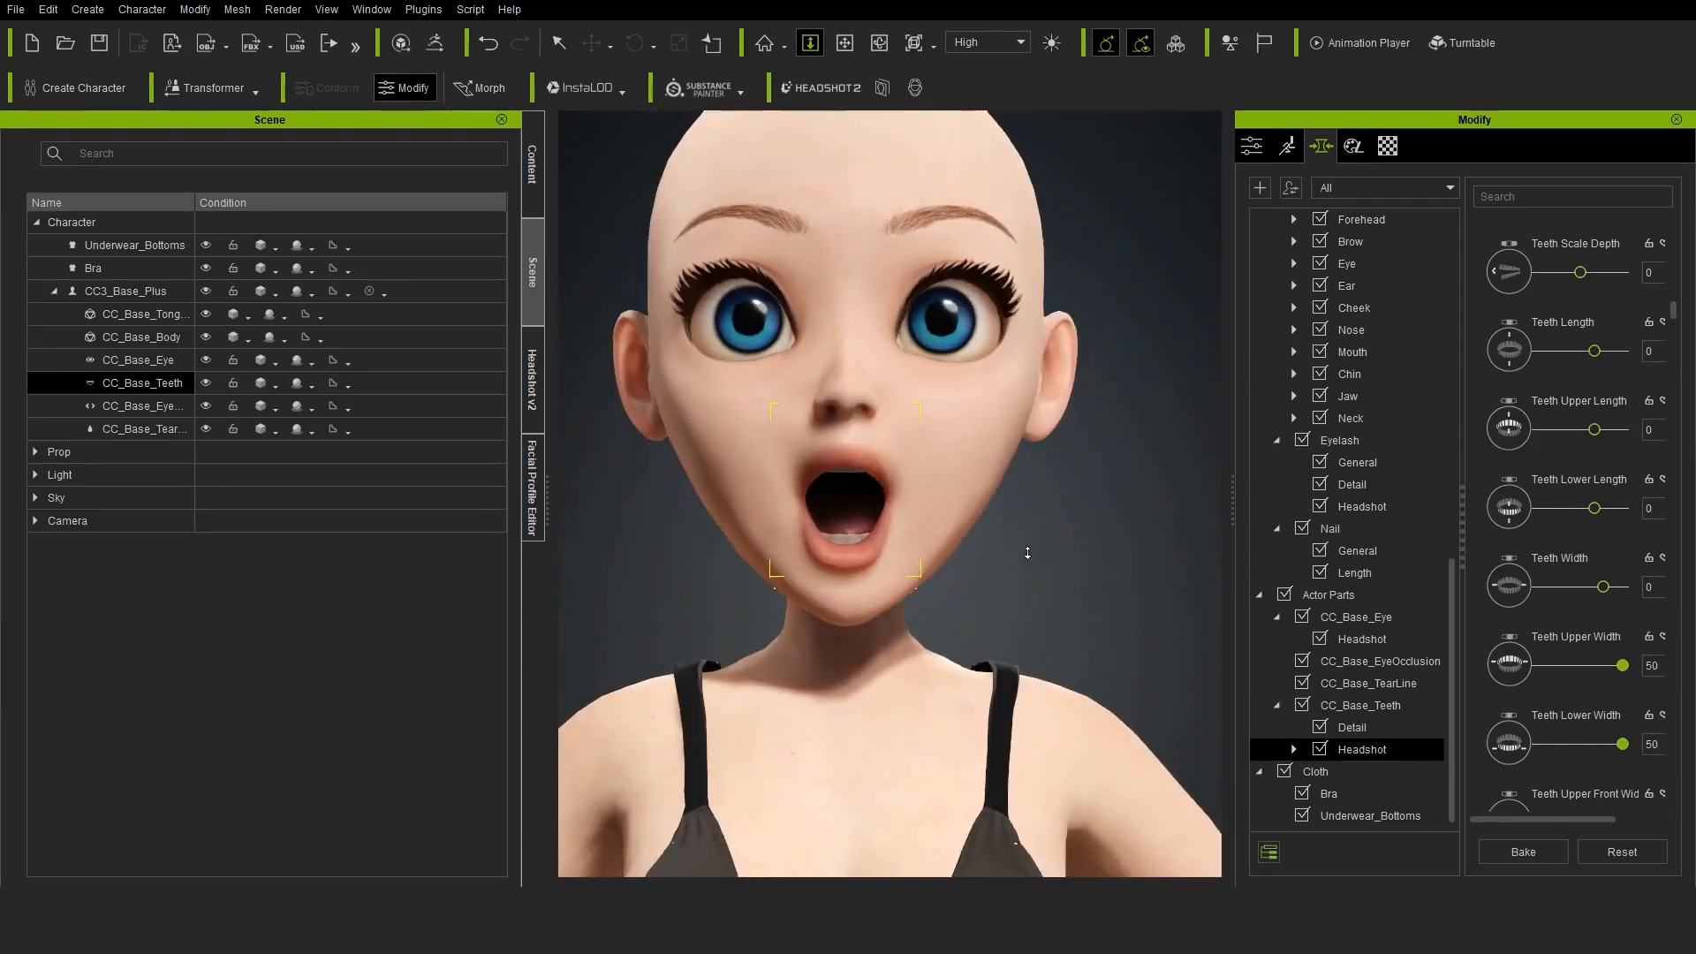
Apply the A-Pose calibration pose to the character and the Splayed_A gesture to the hand
click(1251, 146)
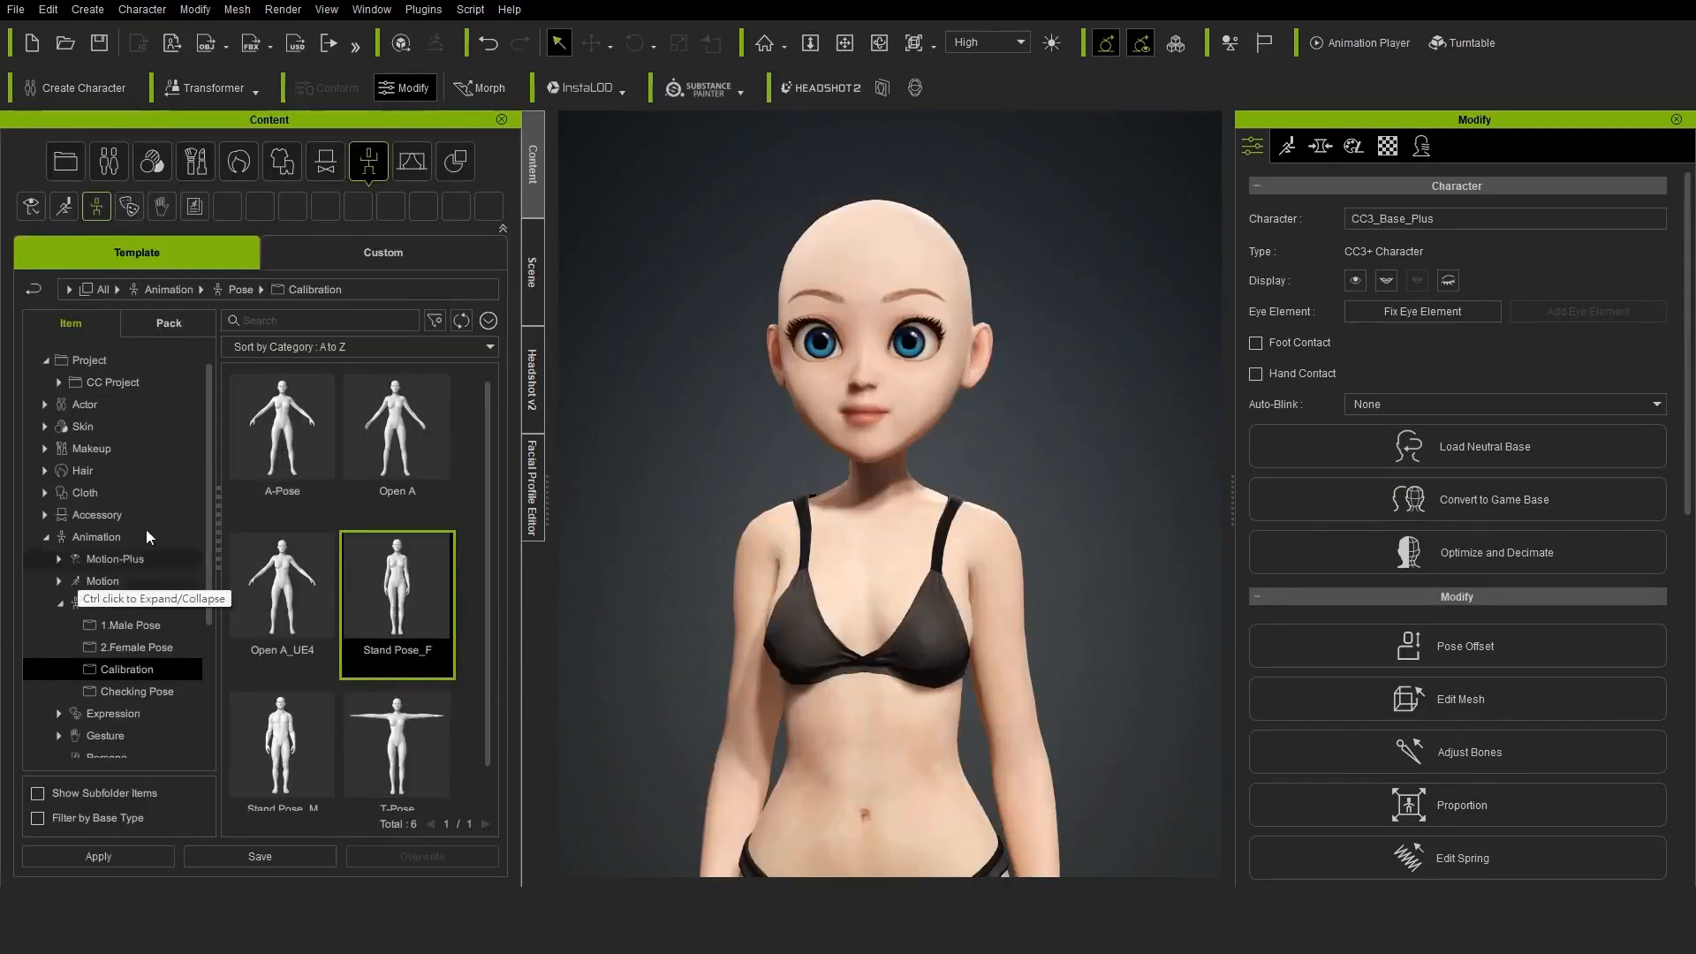
double_click(250, 457)
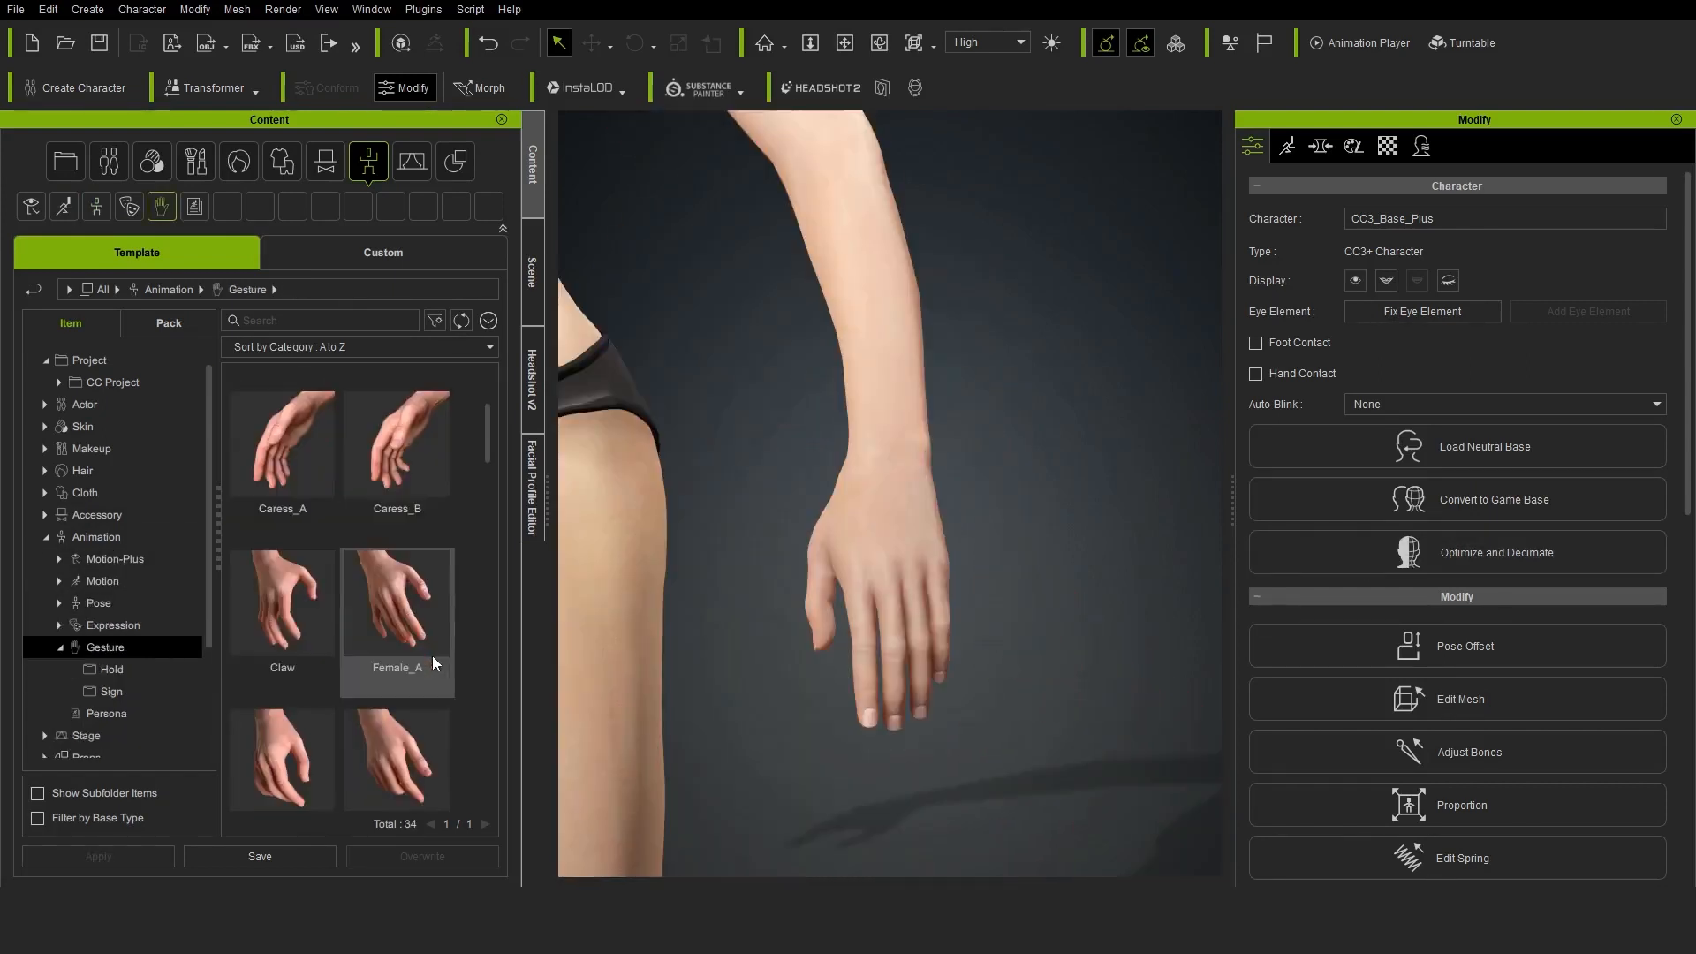
drag(489, 482, 512, 755)
click(395, 622)
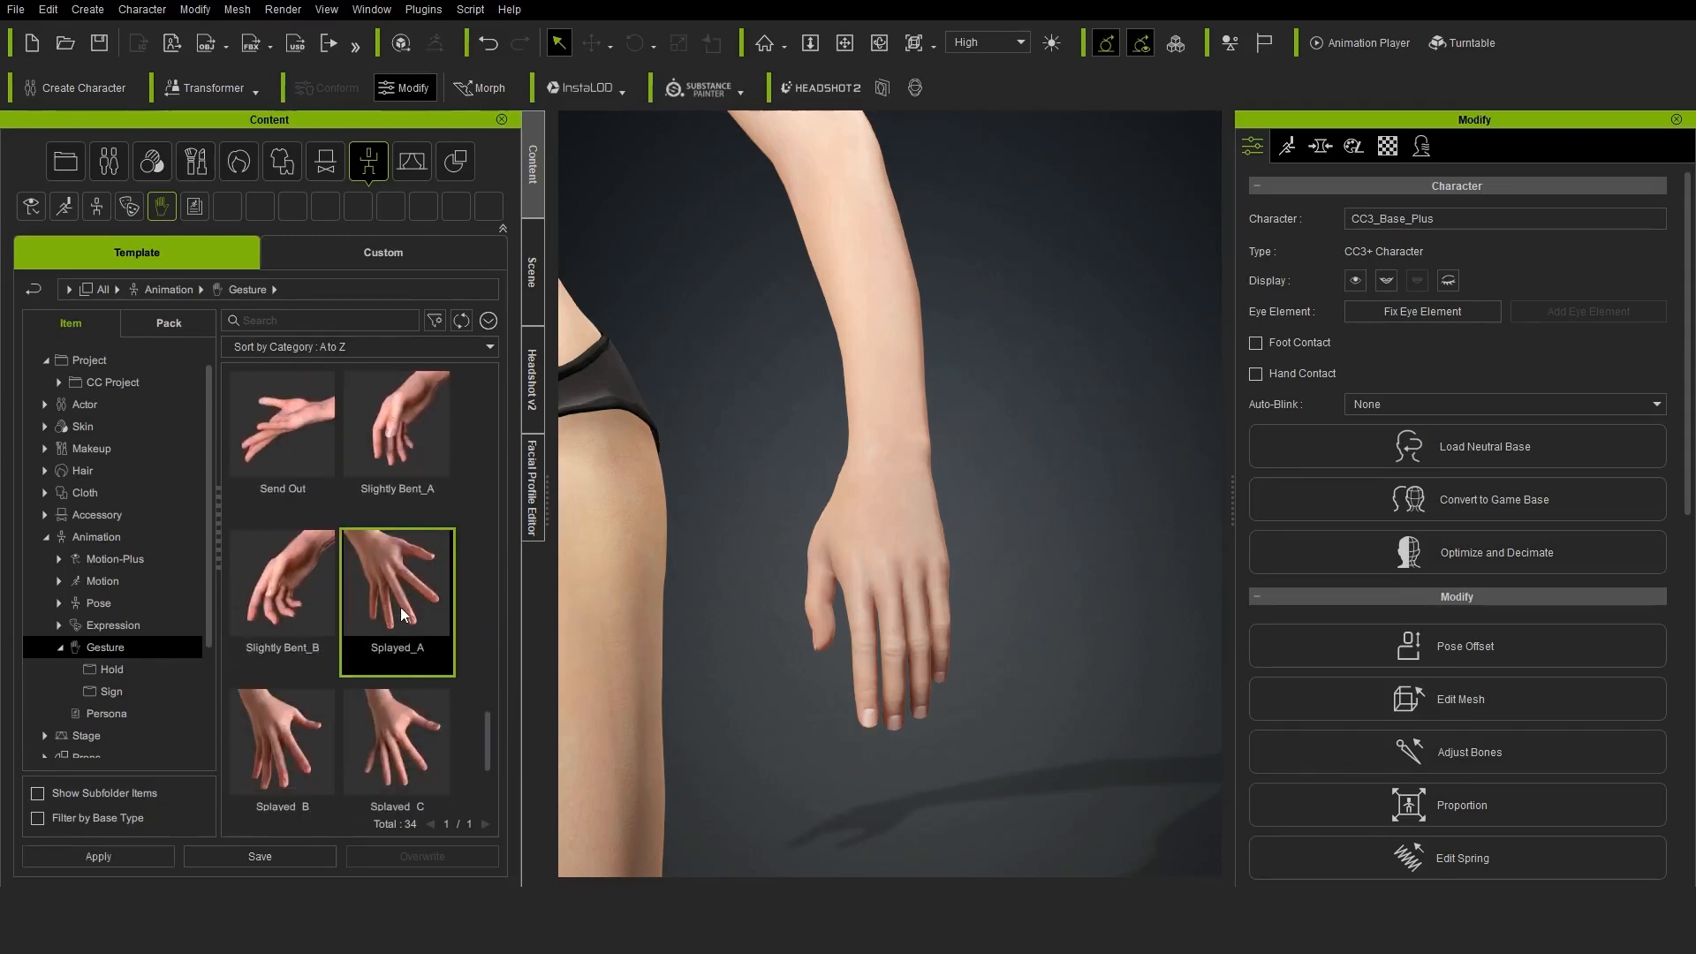
double_click(401, 602)
click(654, 484)
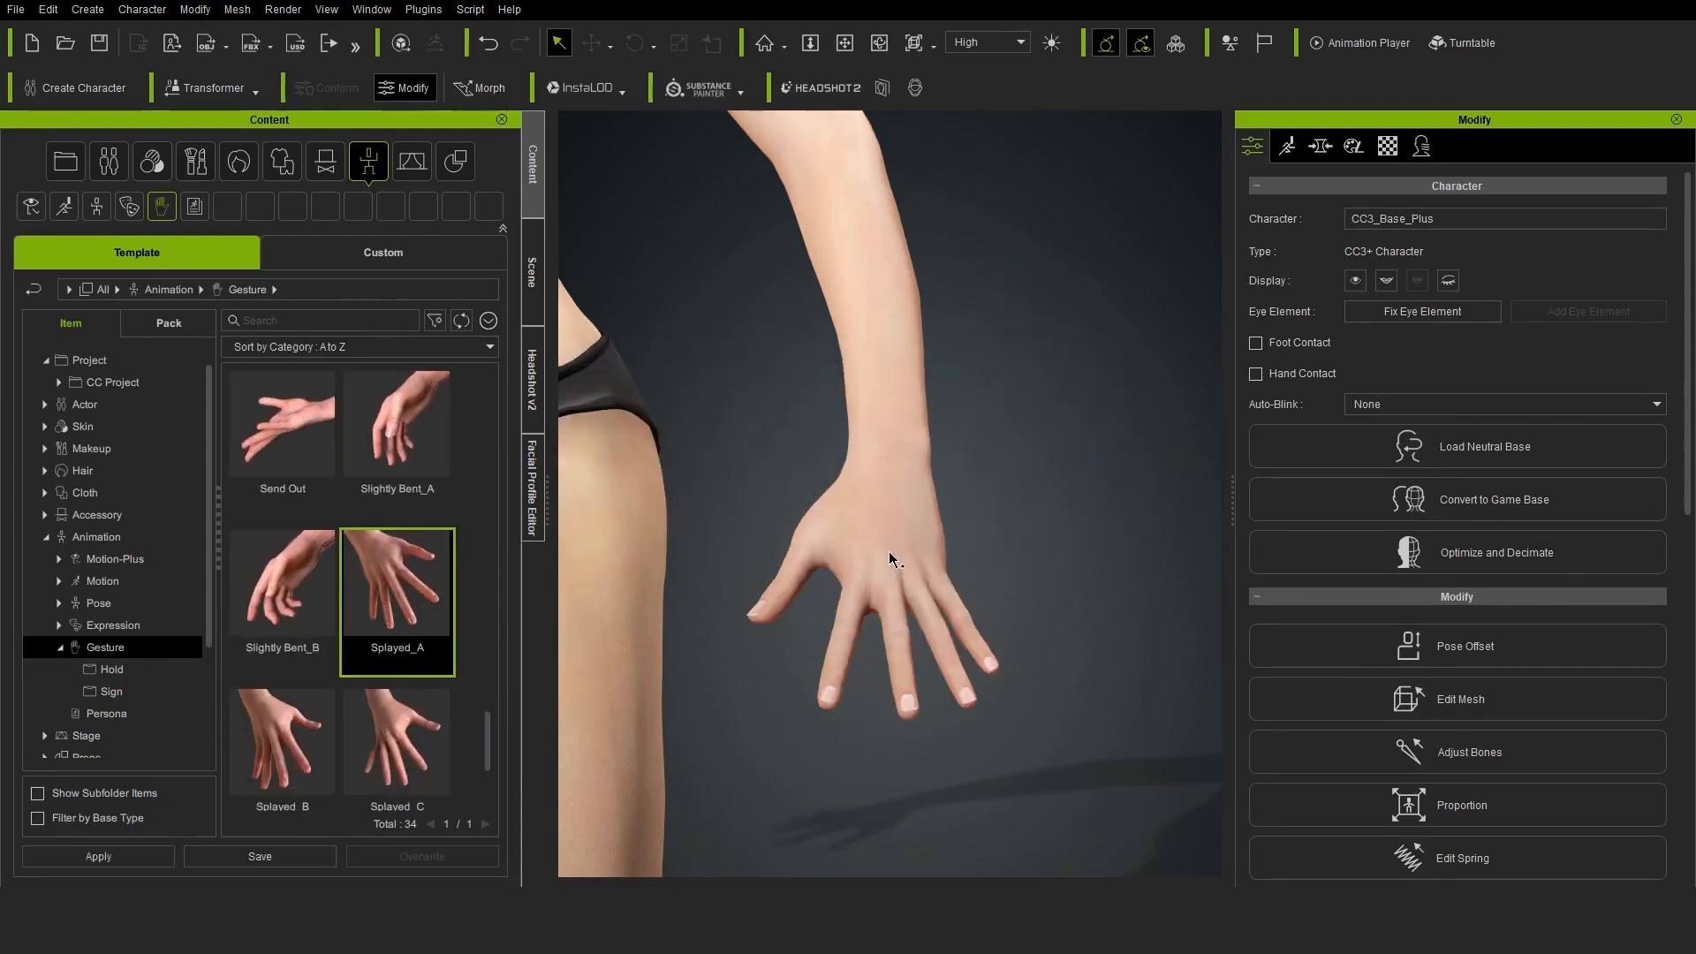
right_drag(889, 551, 950, 590)
Edit the hand pose by rotating the index, middle and little fingers at their base joints, and finish the pose editing
click(1287, 145)
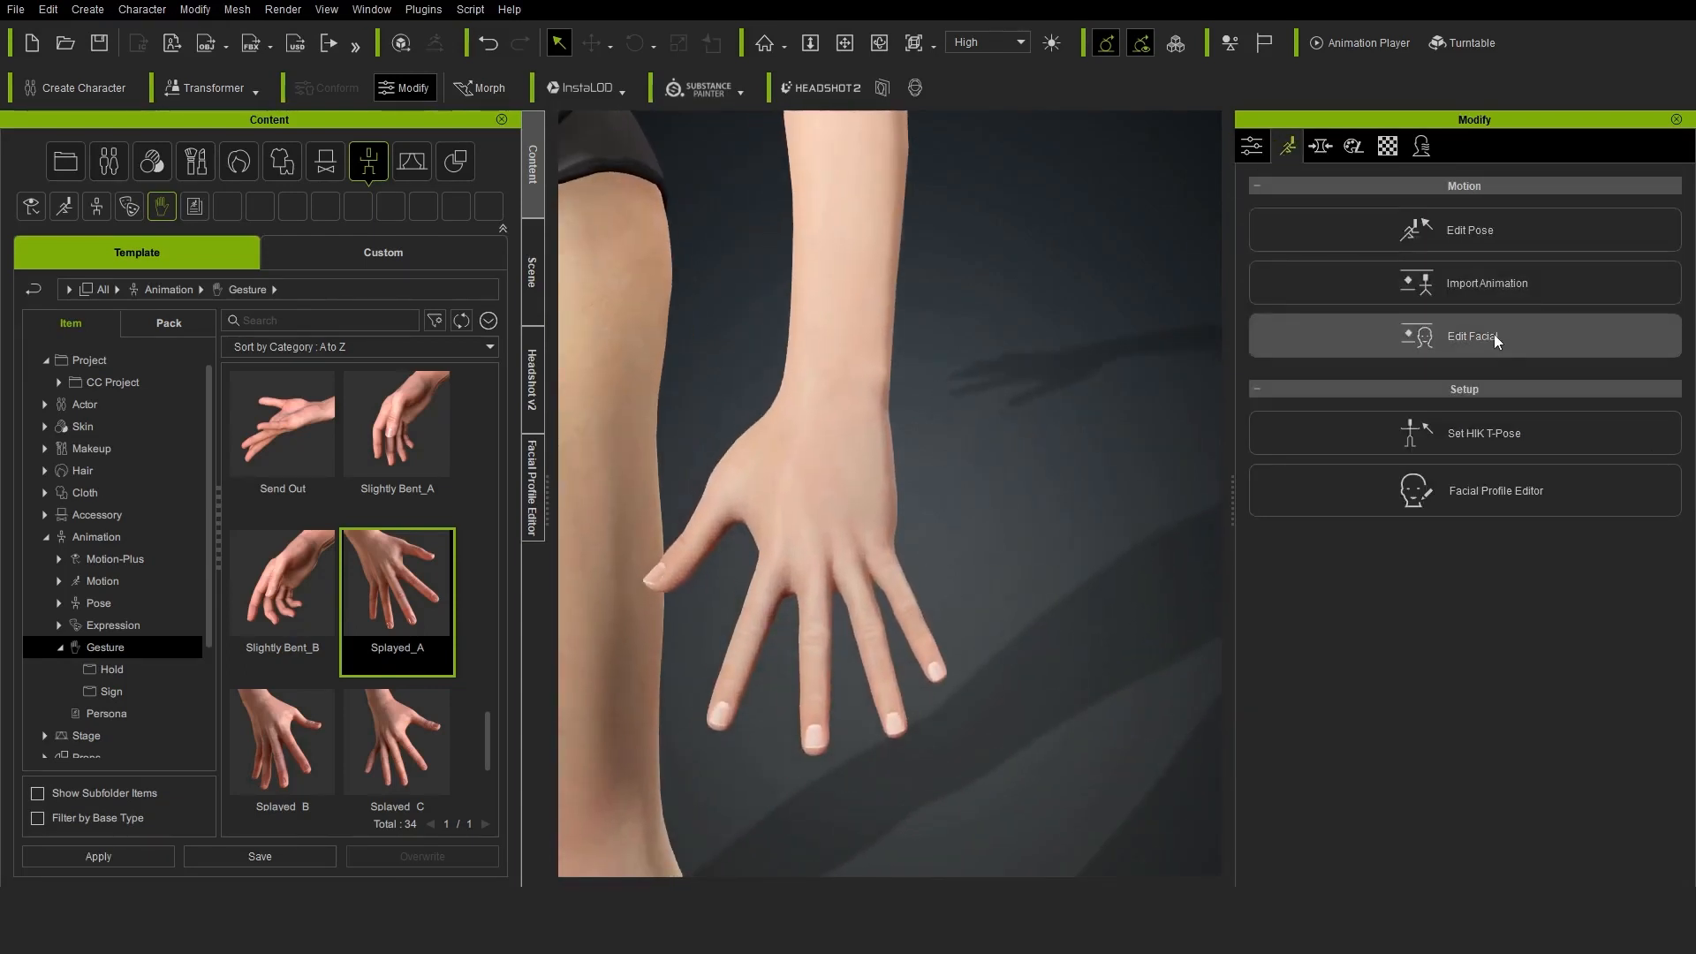
click(1469, 230)
drag(892, 97, 393, 222)
right_drag(783, 582, 790, 615)
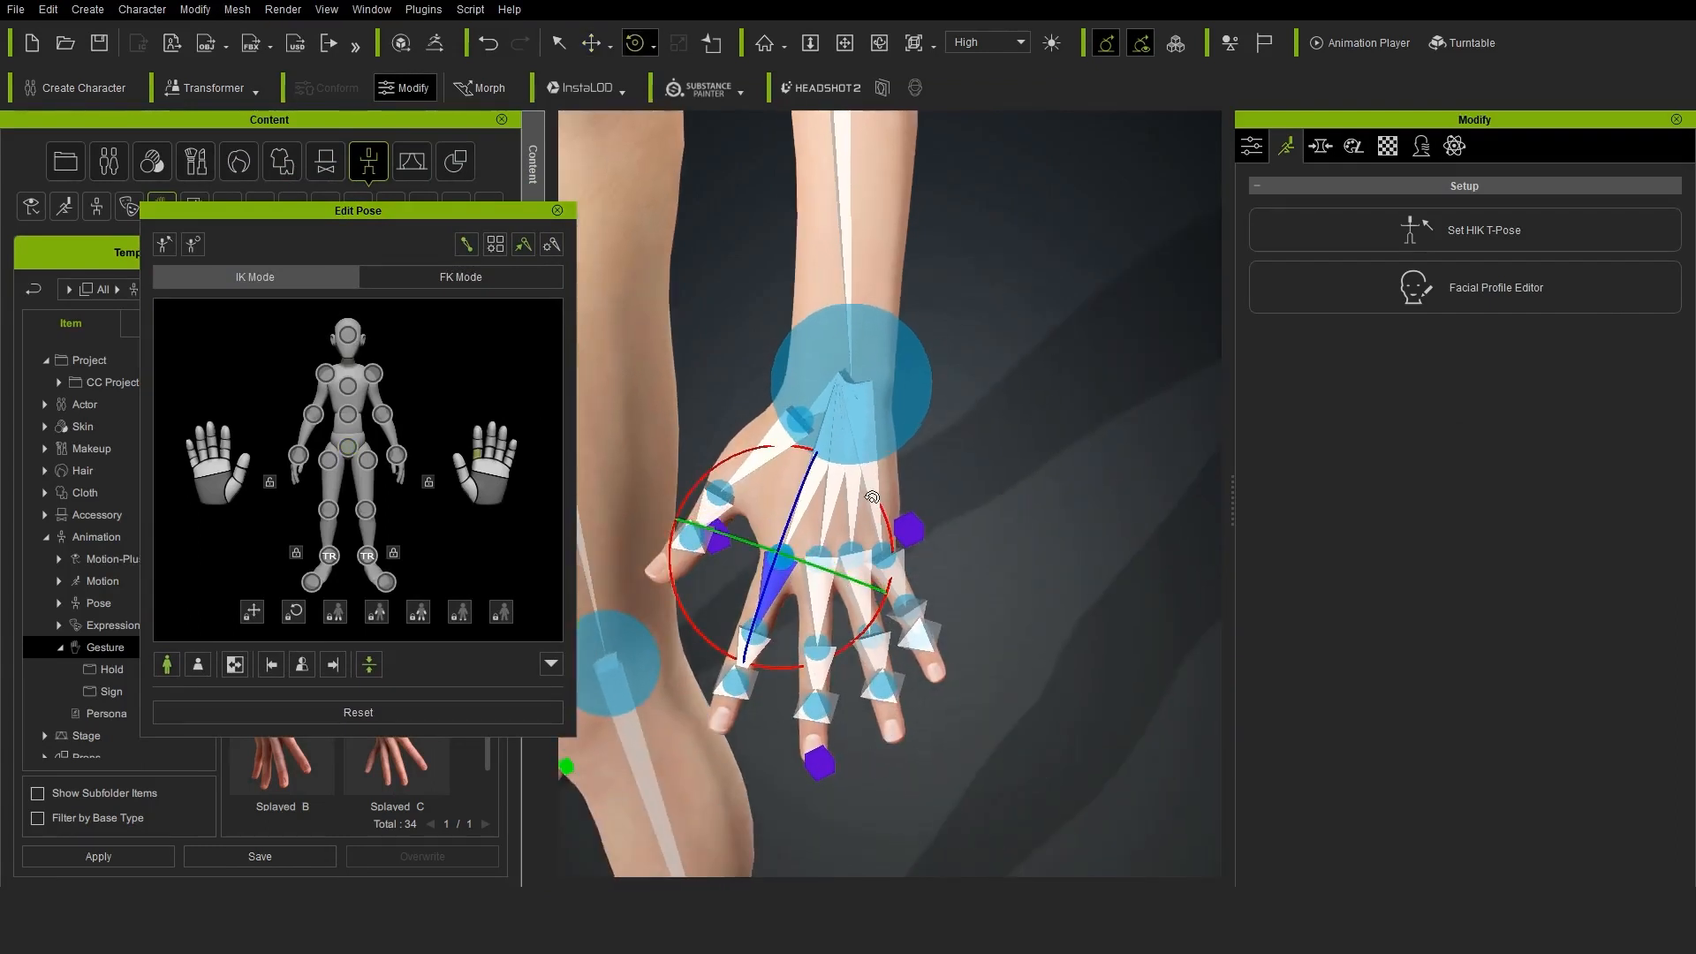
drag(876, 616, 921, 503)
click(820, 613)
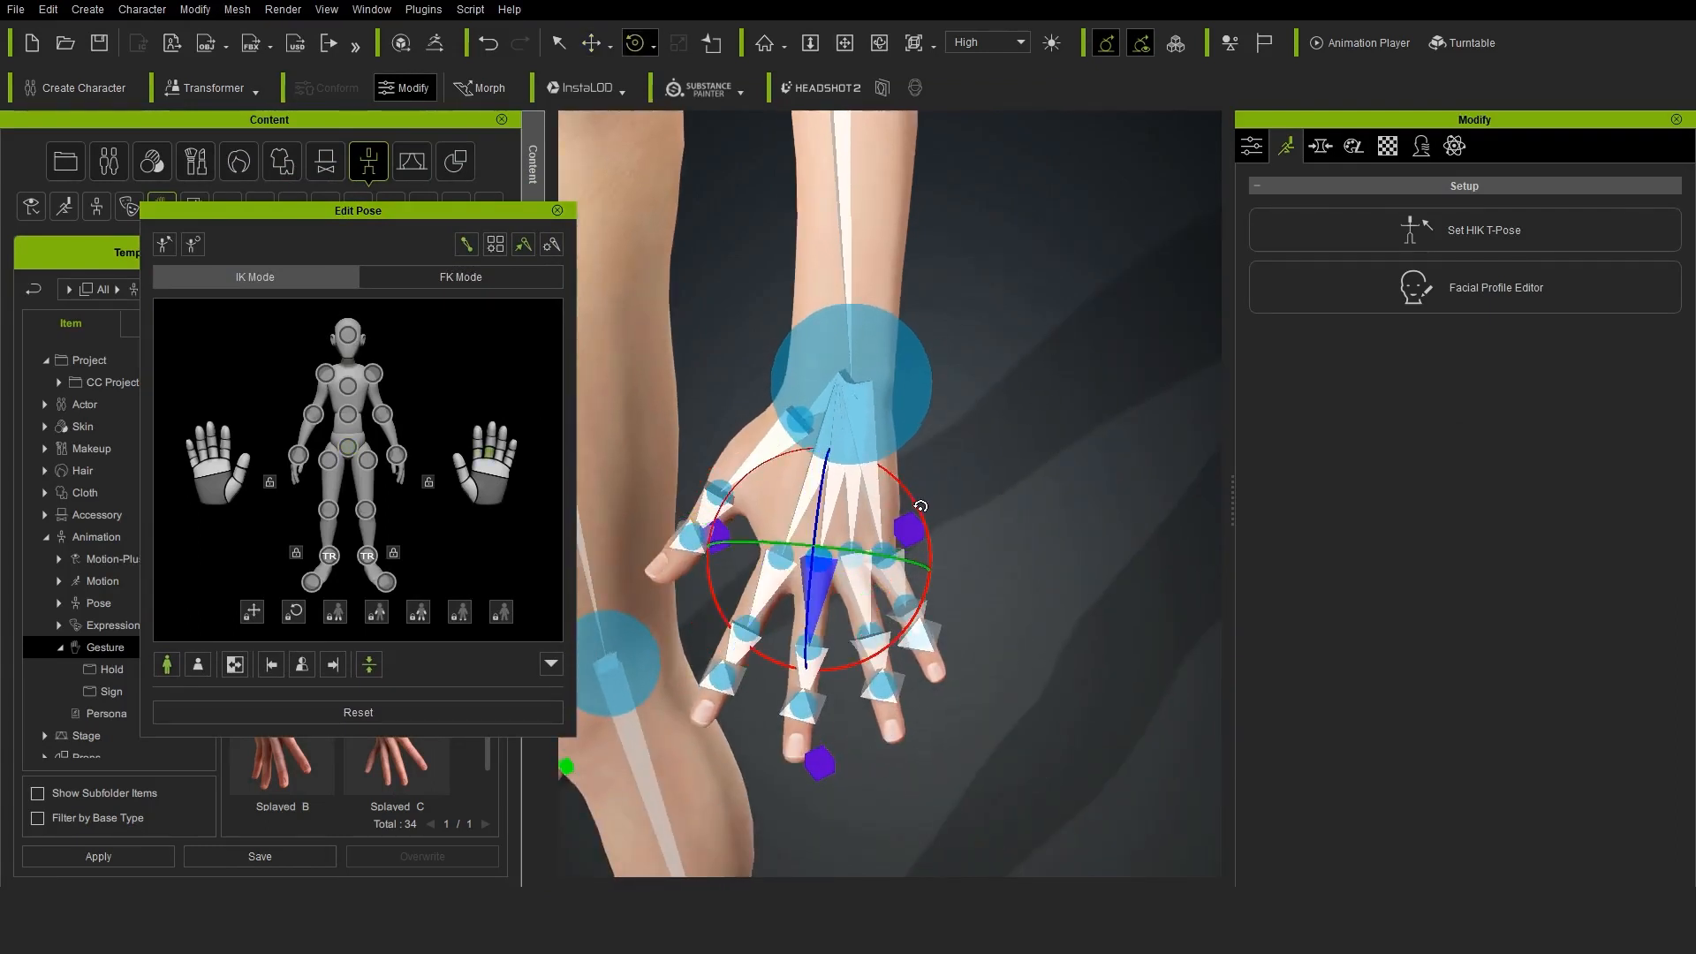
right_drag(921, 506, 892, 565)
click(891, 586)
drag(966, 502, 963, 488)
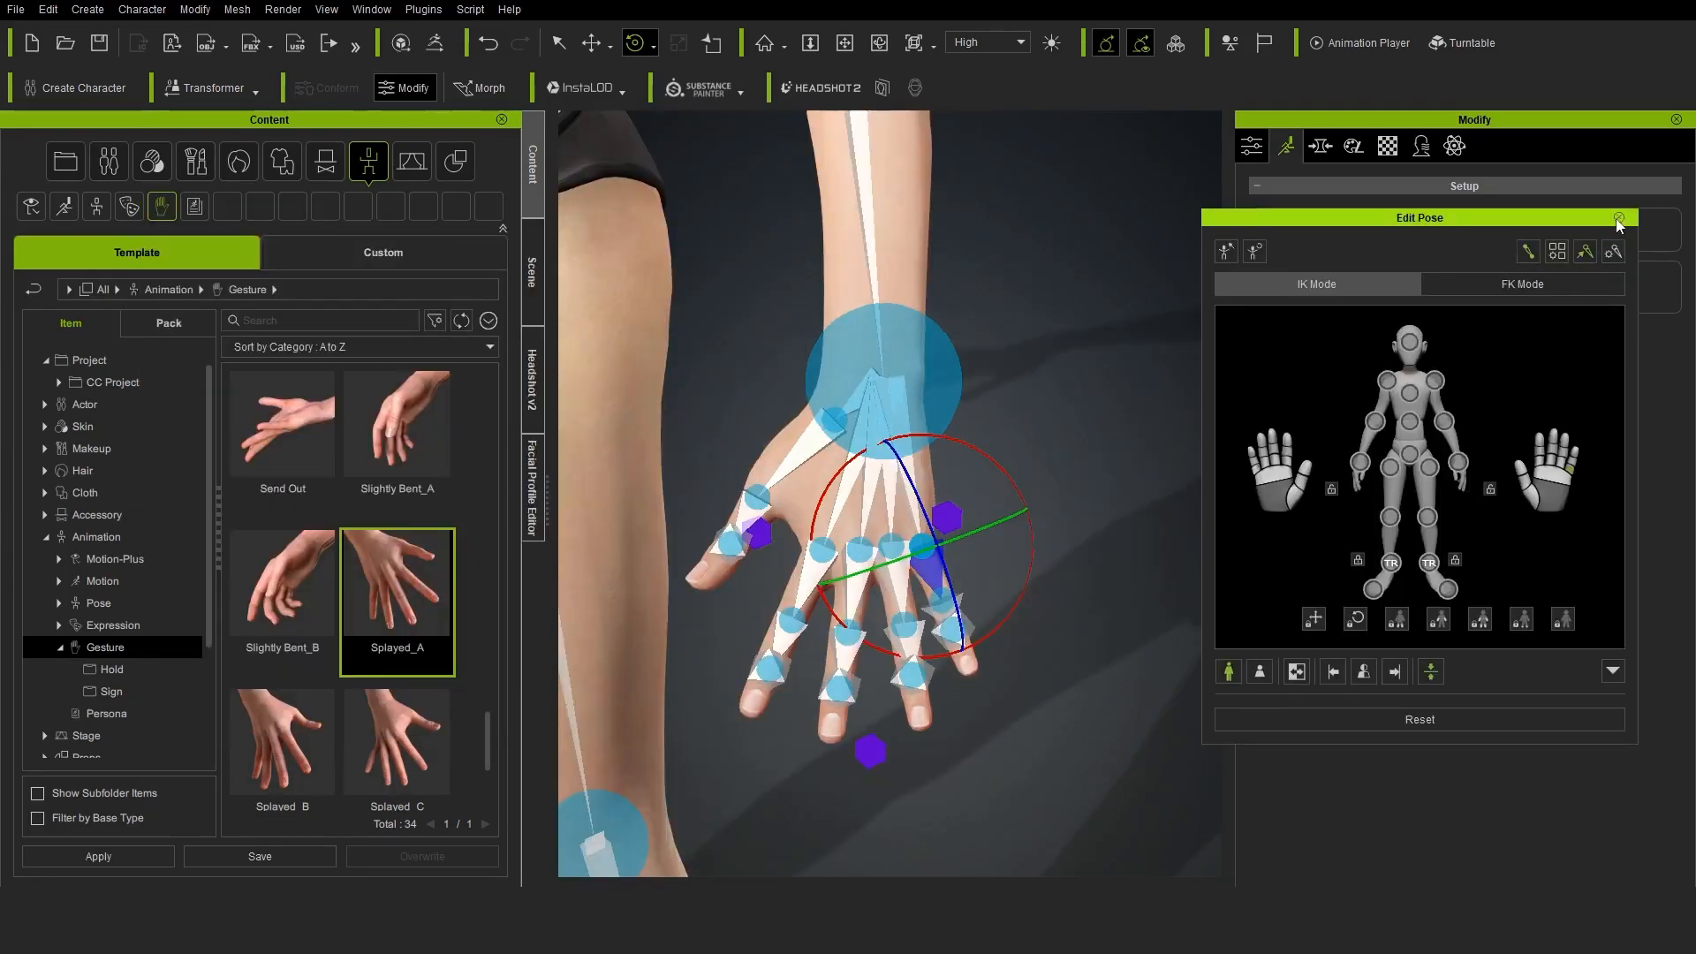
click(1620, 216)
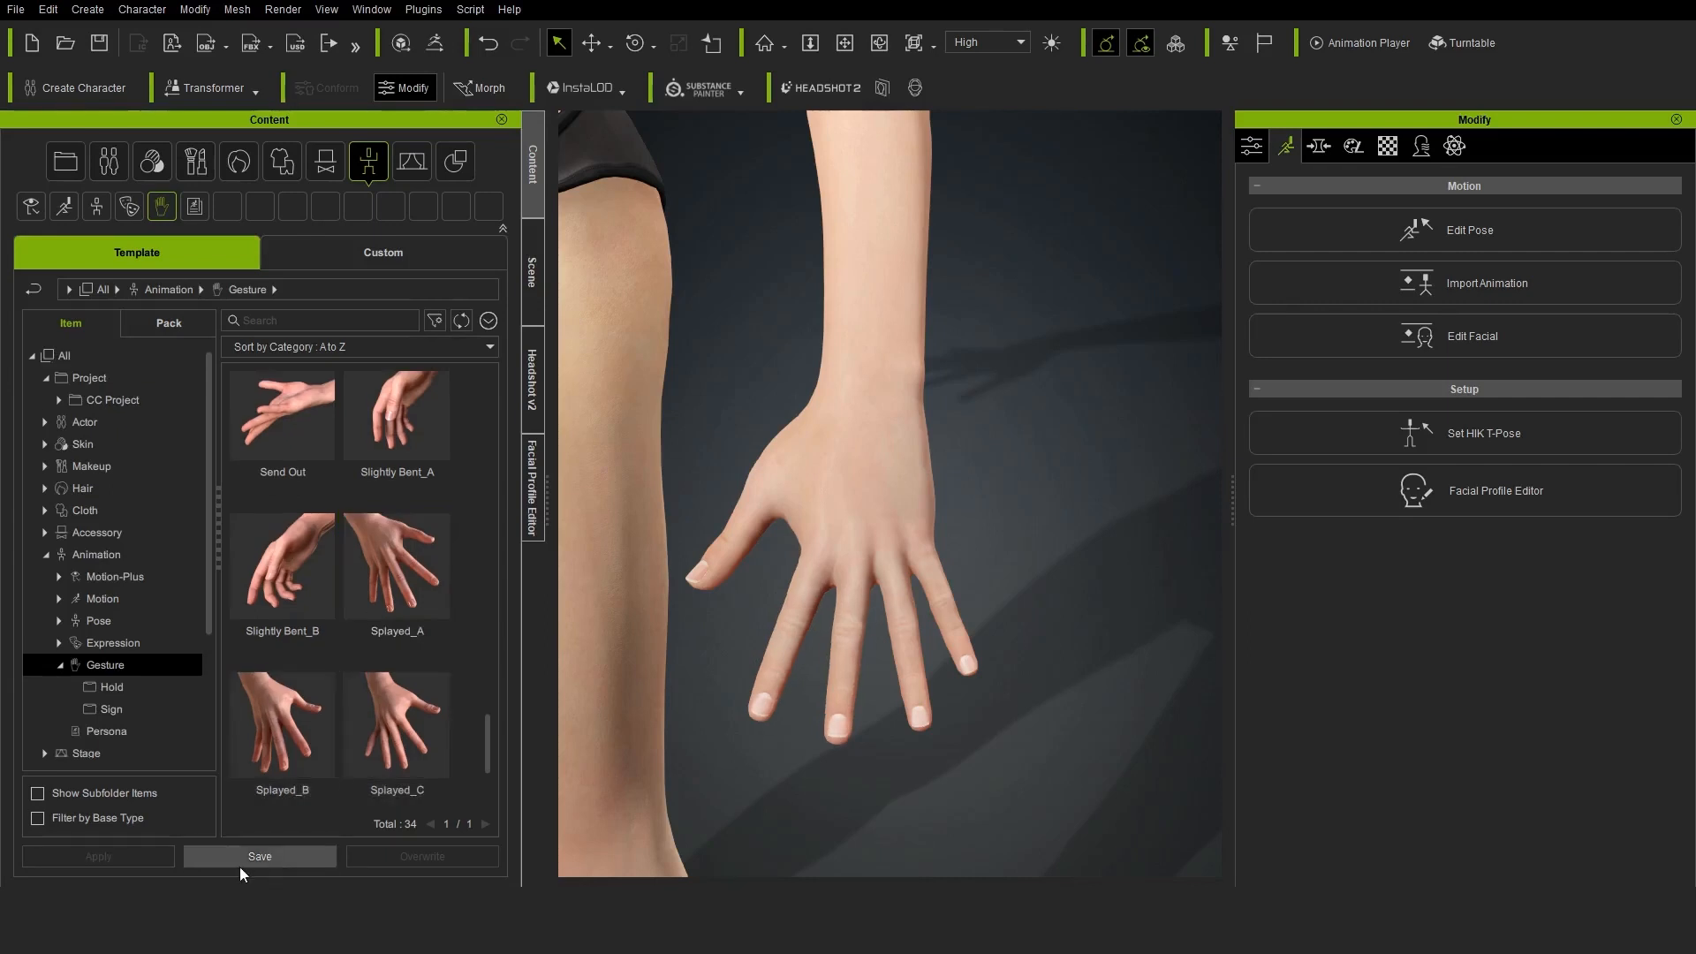
Save the hand pose as a custom Animation/Gesture asset named "fingers spread" and apply it to the character
click(268, 862)
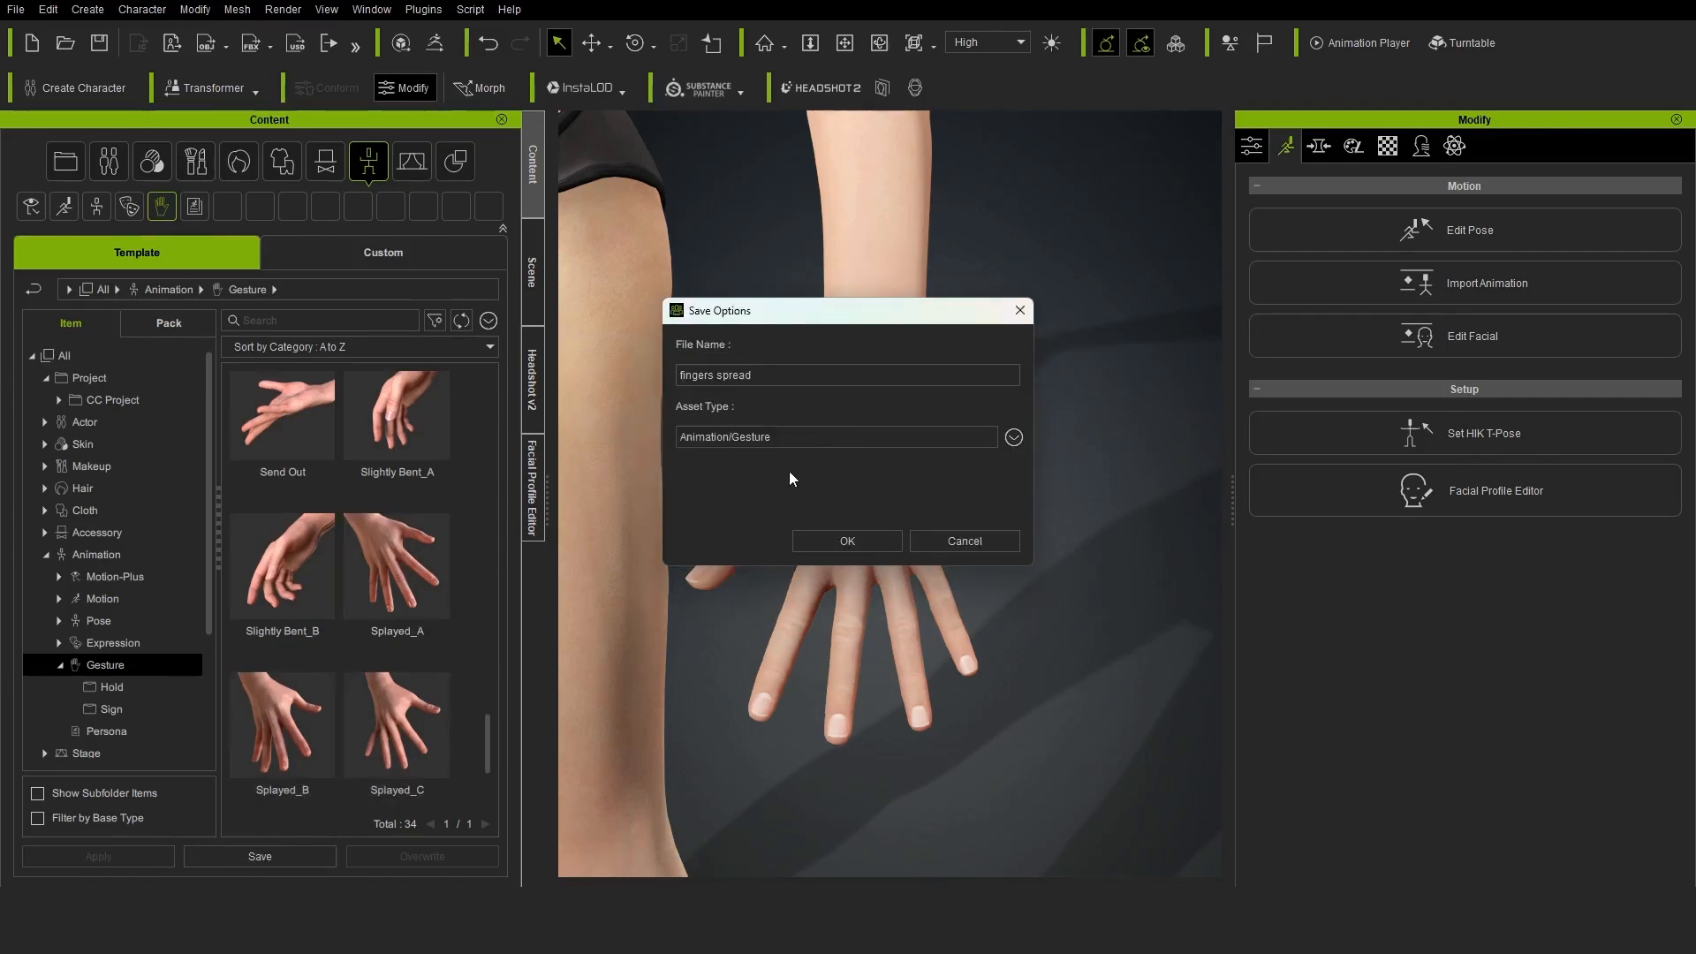
click(865, 541)
click(338, 262)
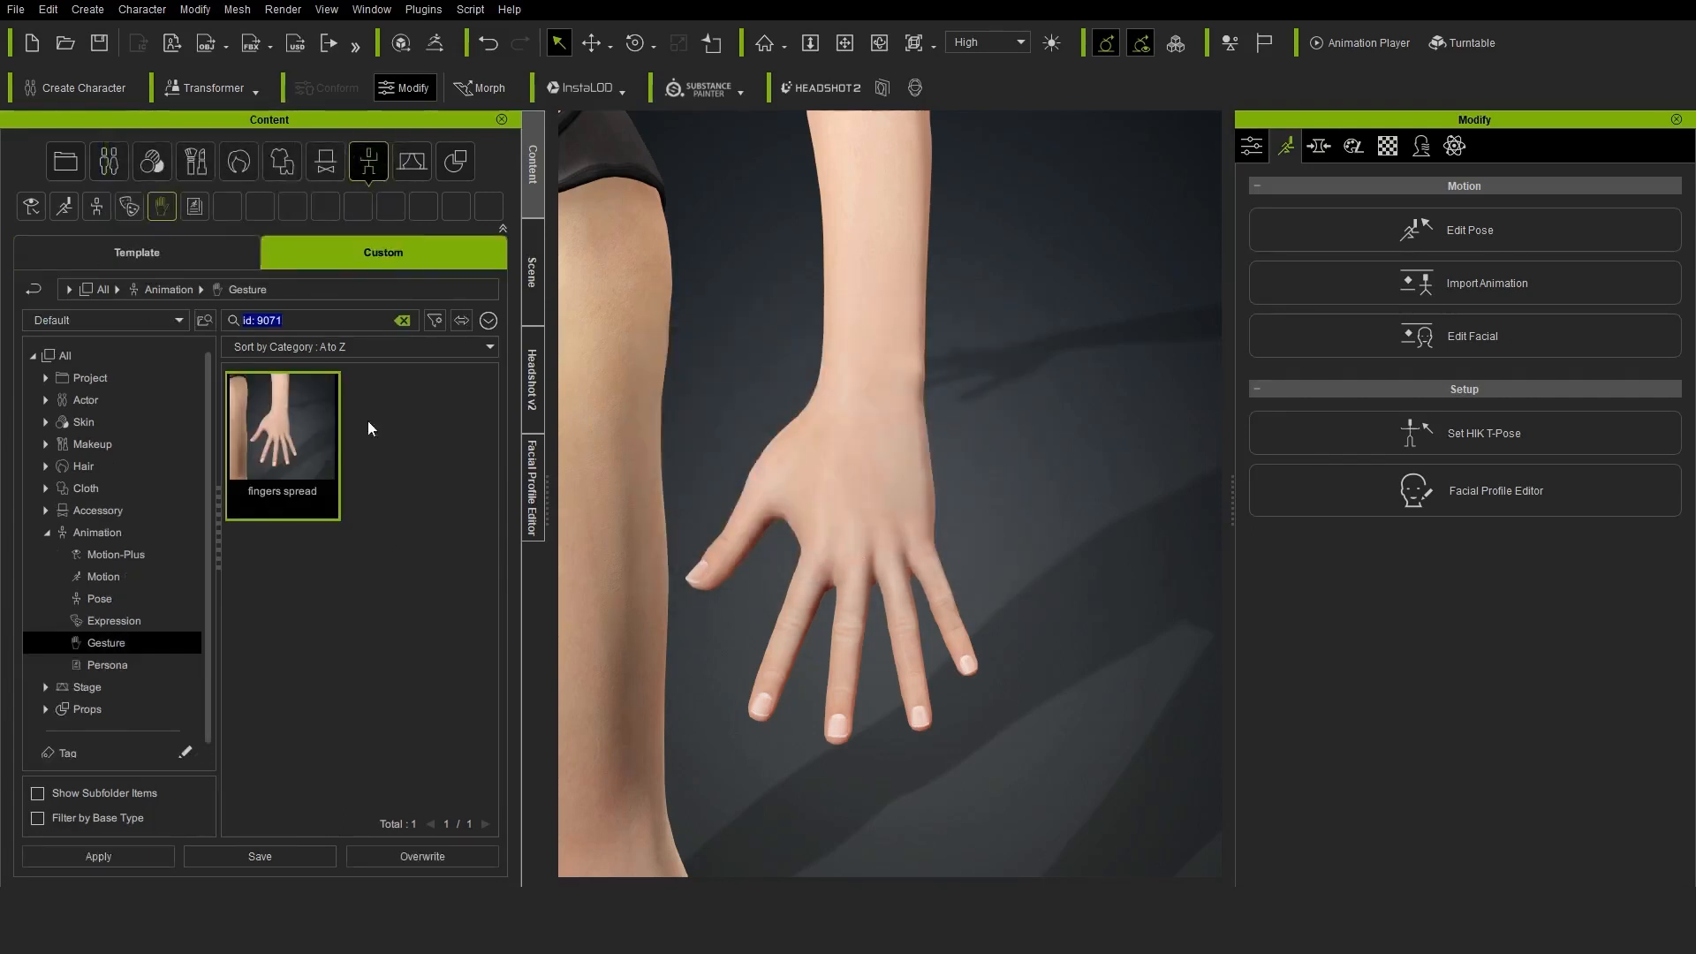
drag(297, 452, 739, 426)
click(636, 485)
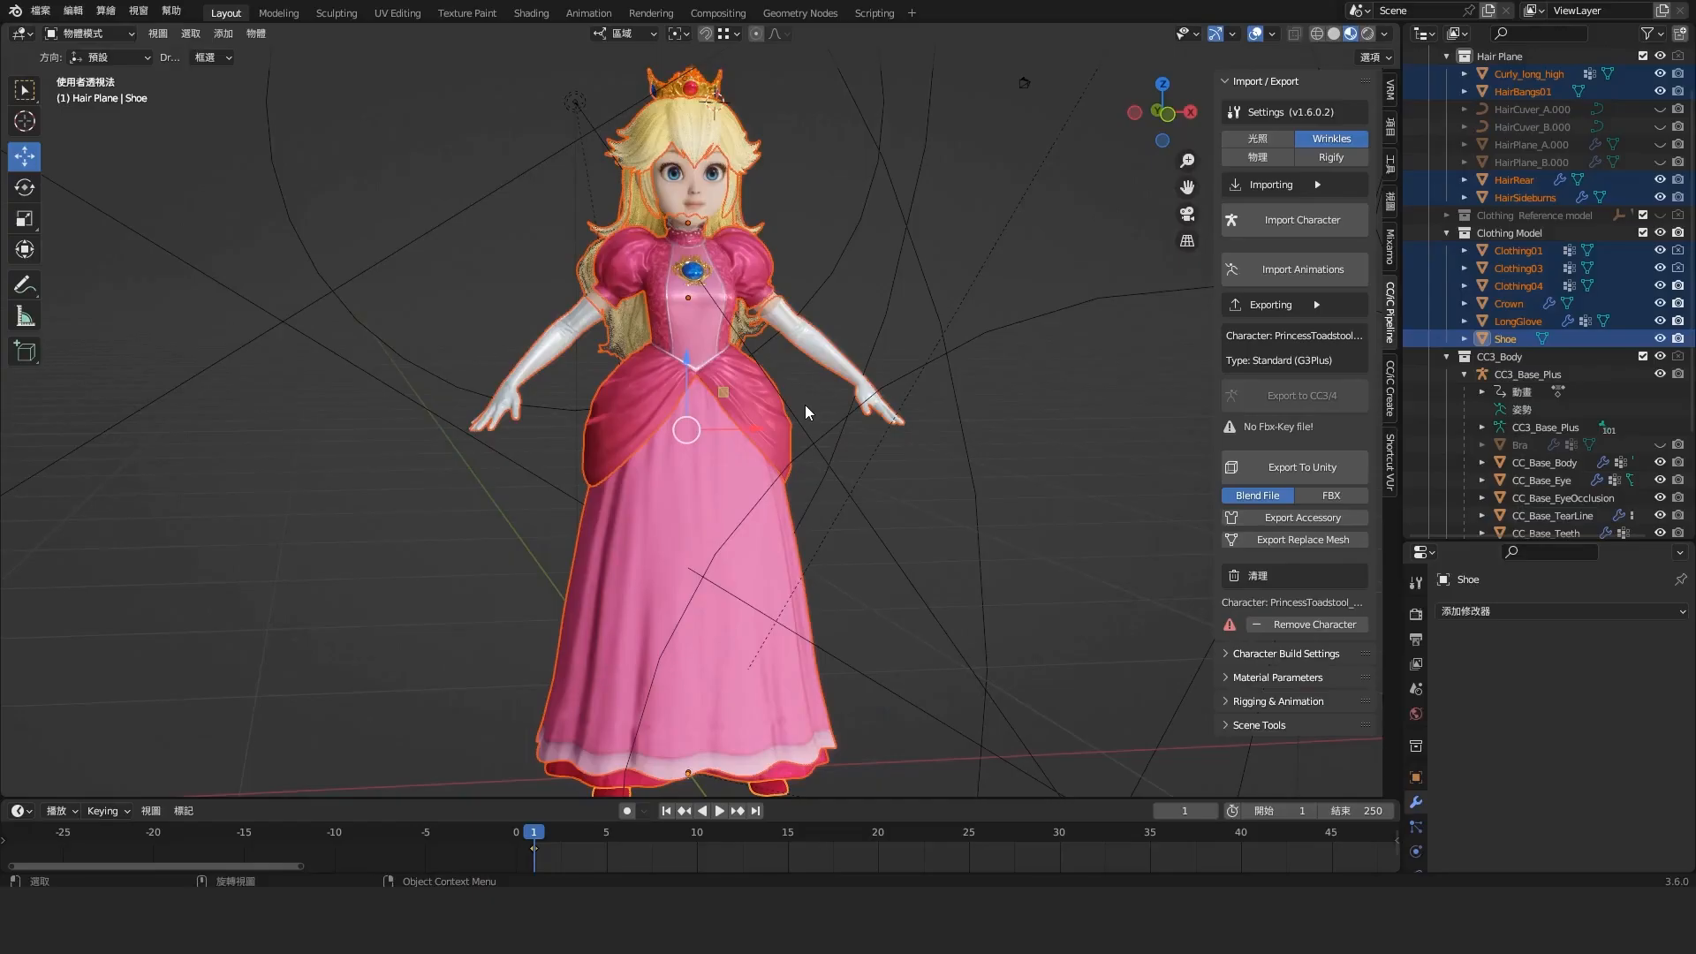
Switch to Blender and export the selected hair, crown, clothing, glove and shoe objects as Accessory.fbx
click(40, 11)
mouse_move(76, 265)
click(265, 441)
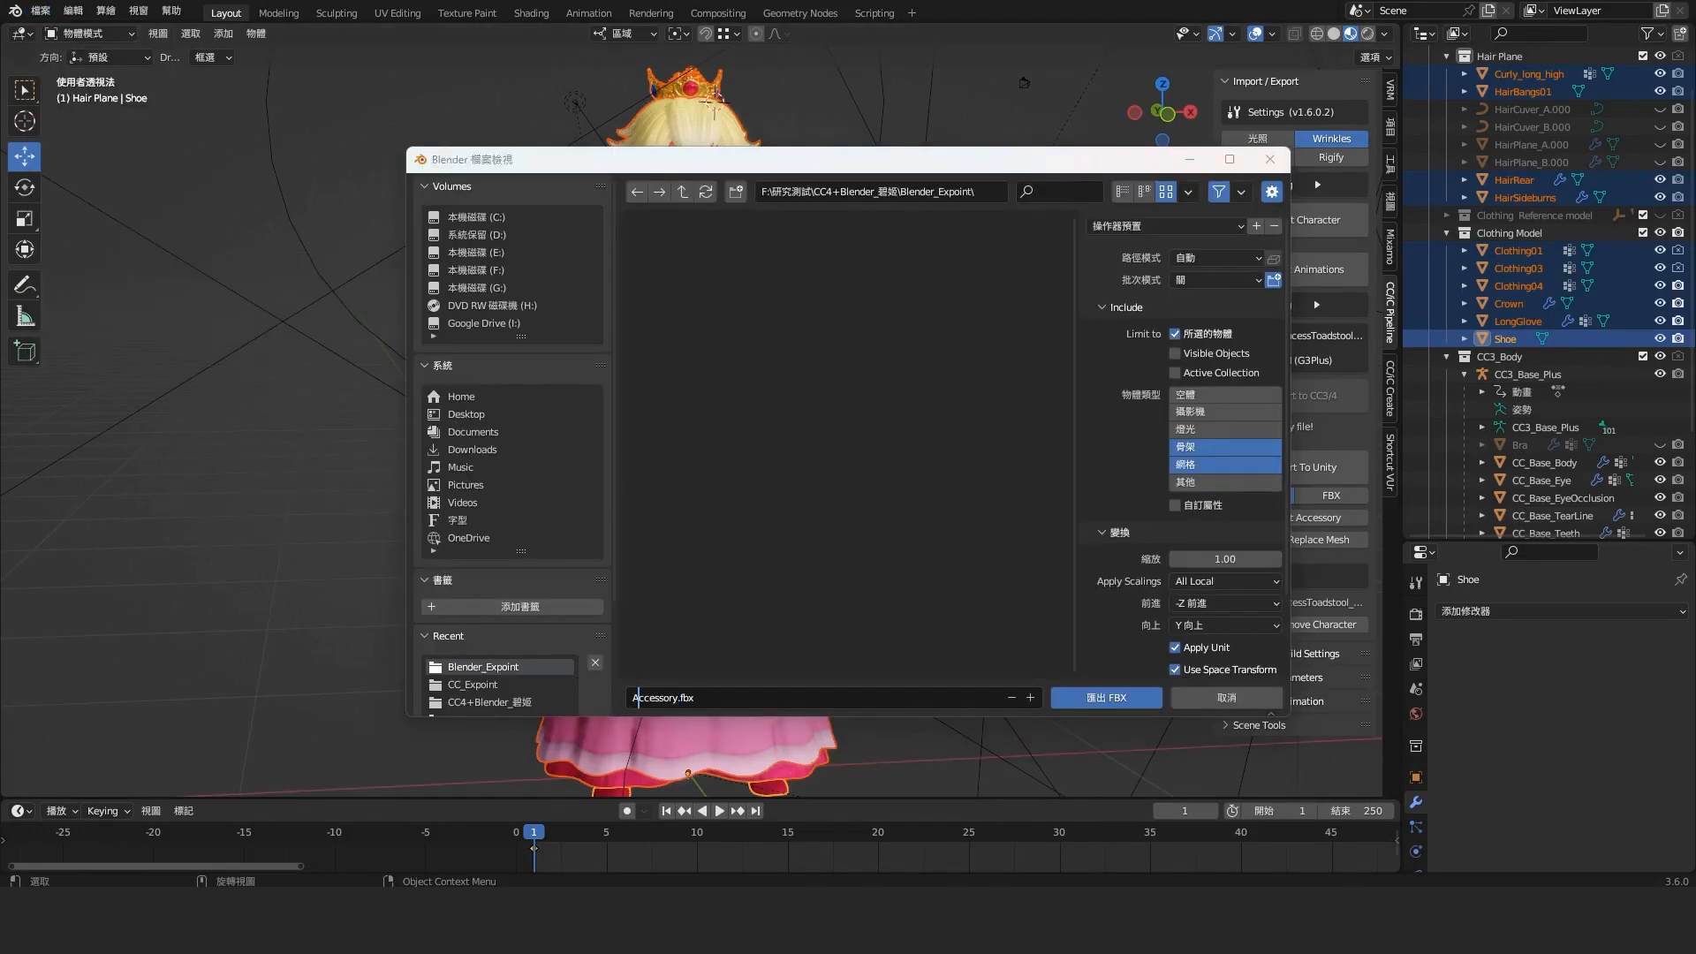
scroll(1118, 675, down, 4)
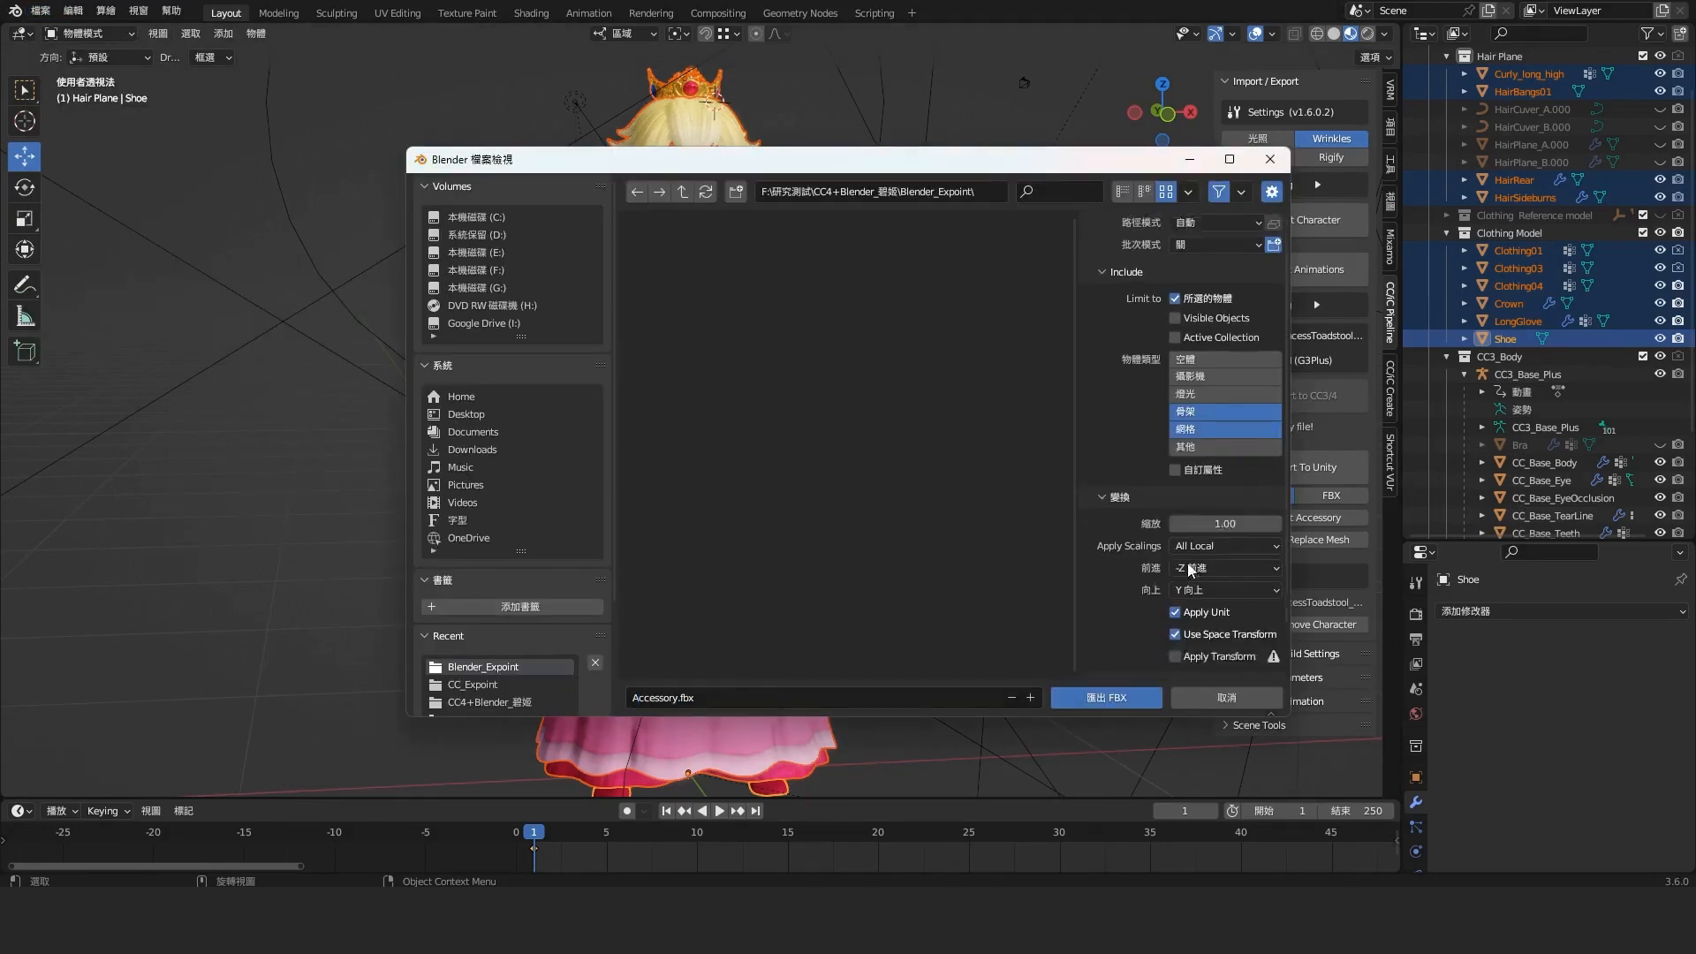
click(1131, 702)
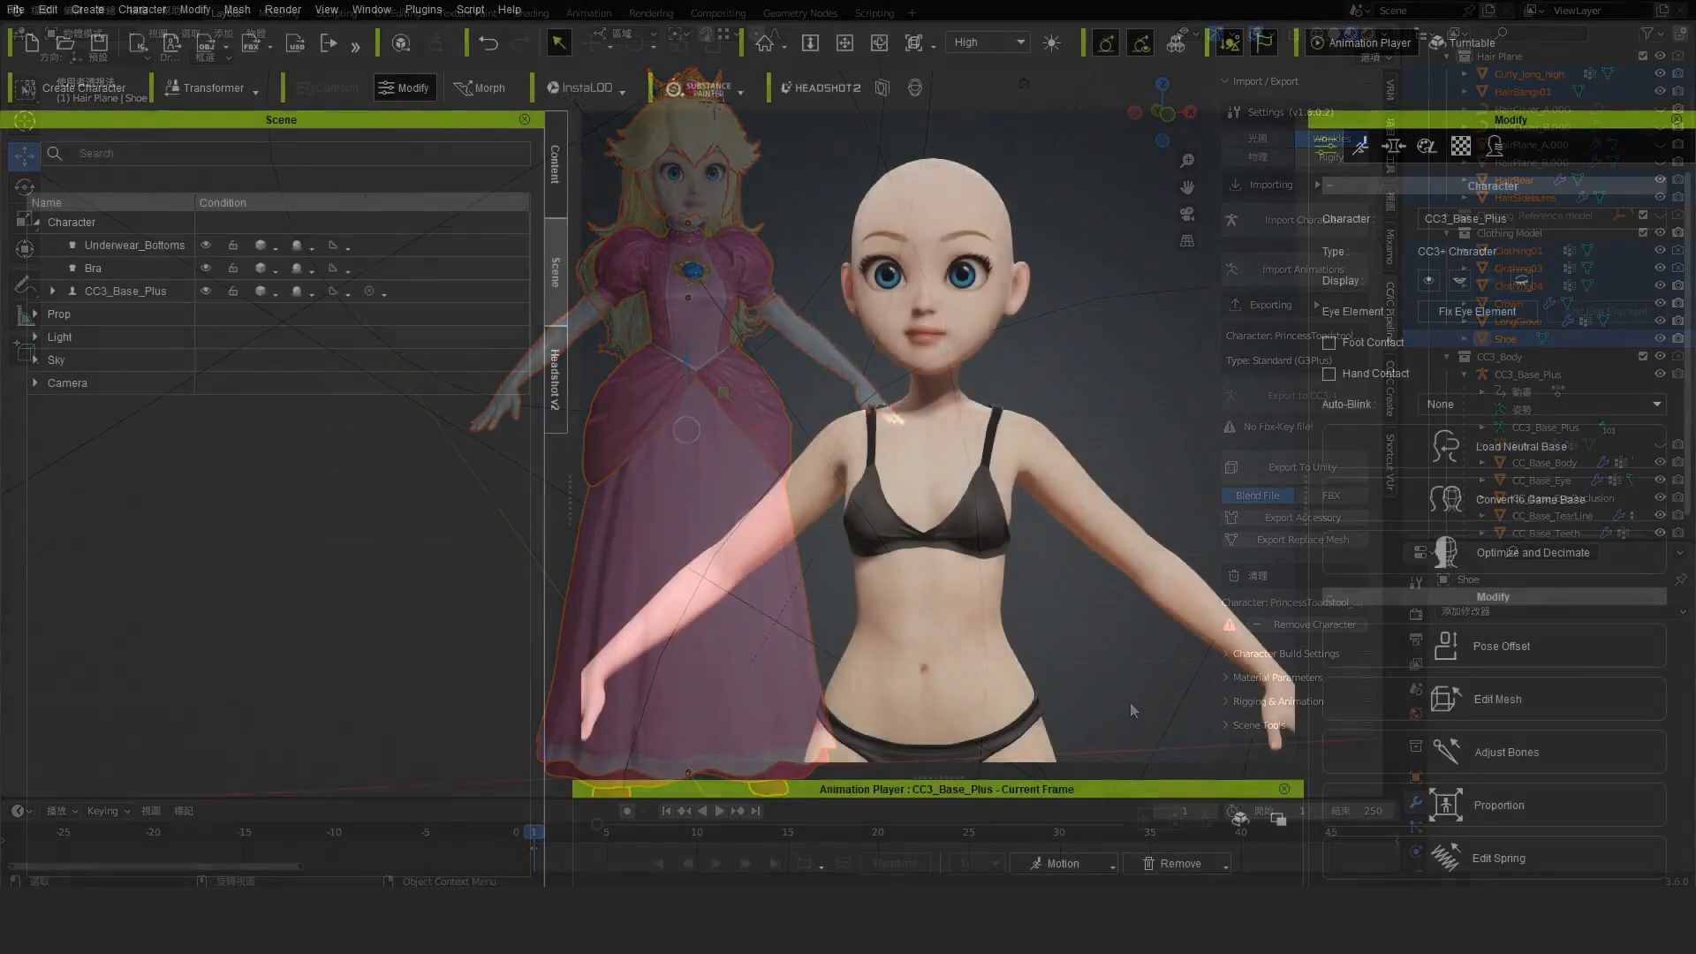
Switch to Character Creator and import the FBX model as an accessory, merging all its meshes
click(89, 10)
click(159, 217)
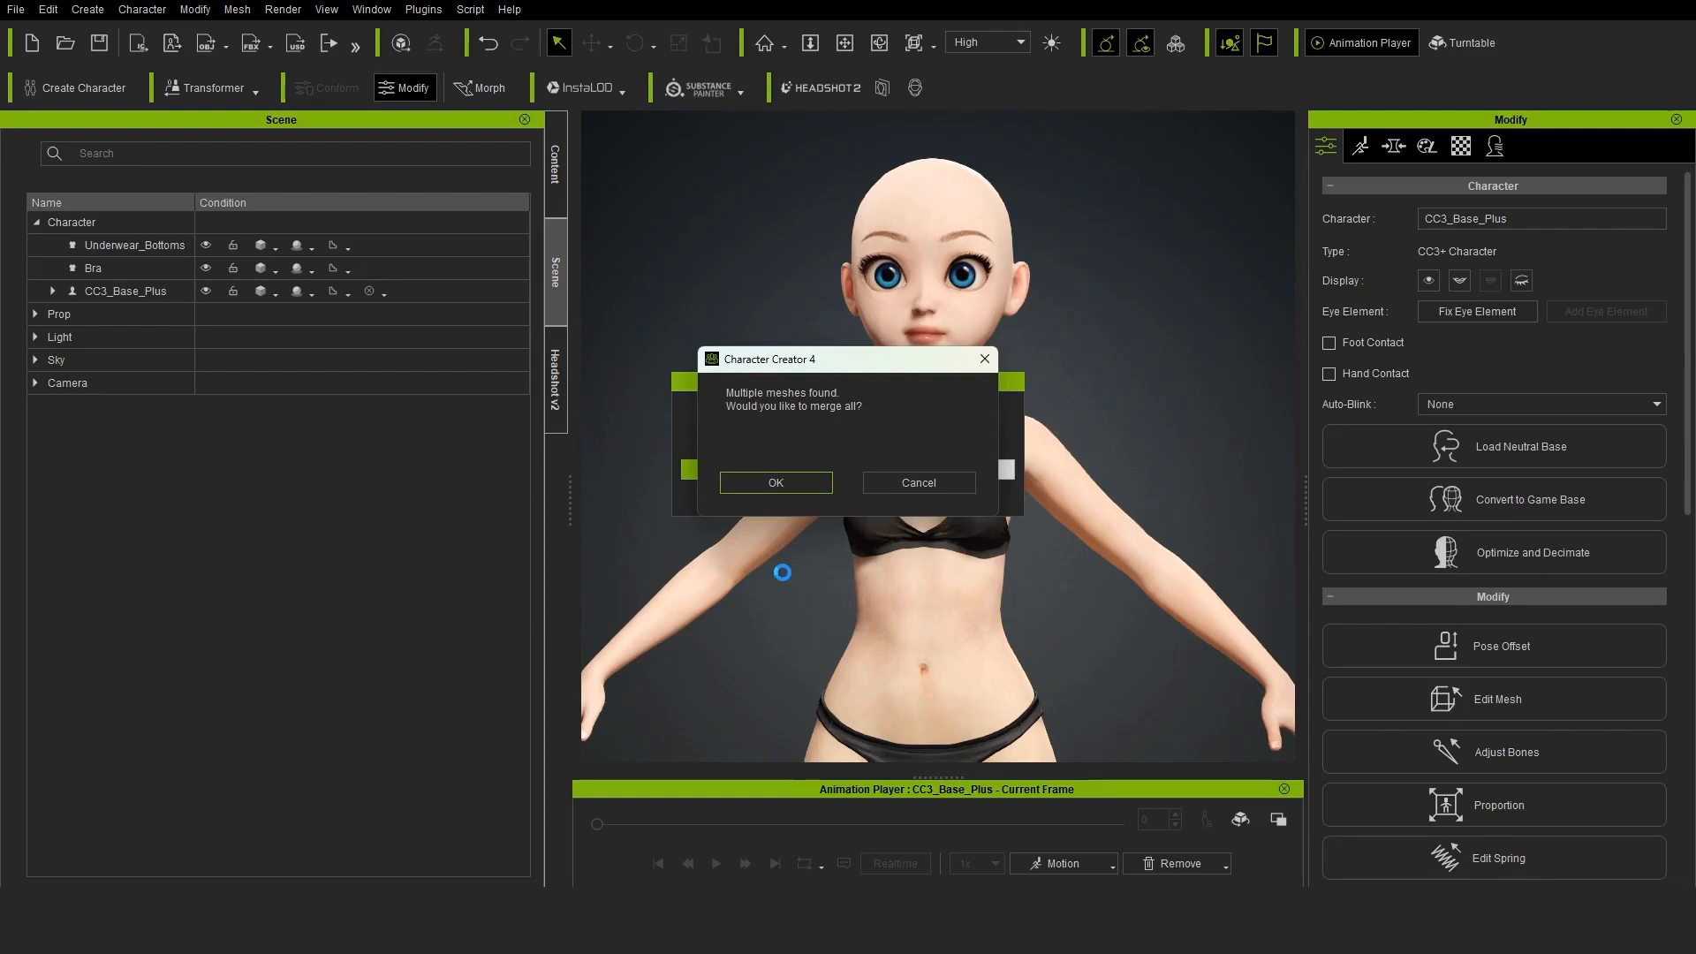
click(786, 486)
Move the imported hair and dress accessory to fit the character's head and body, at about Y -84.05
click(593, 48)
scroll(939, 545, down, 6)
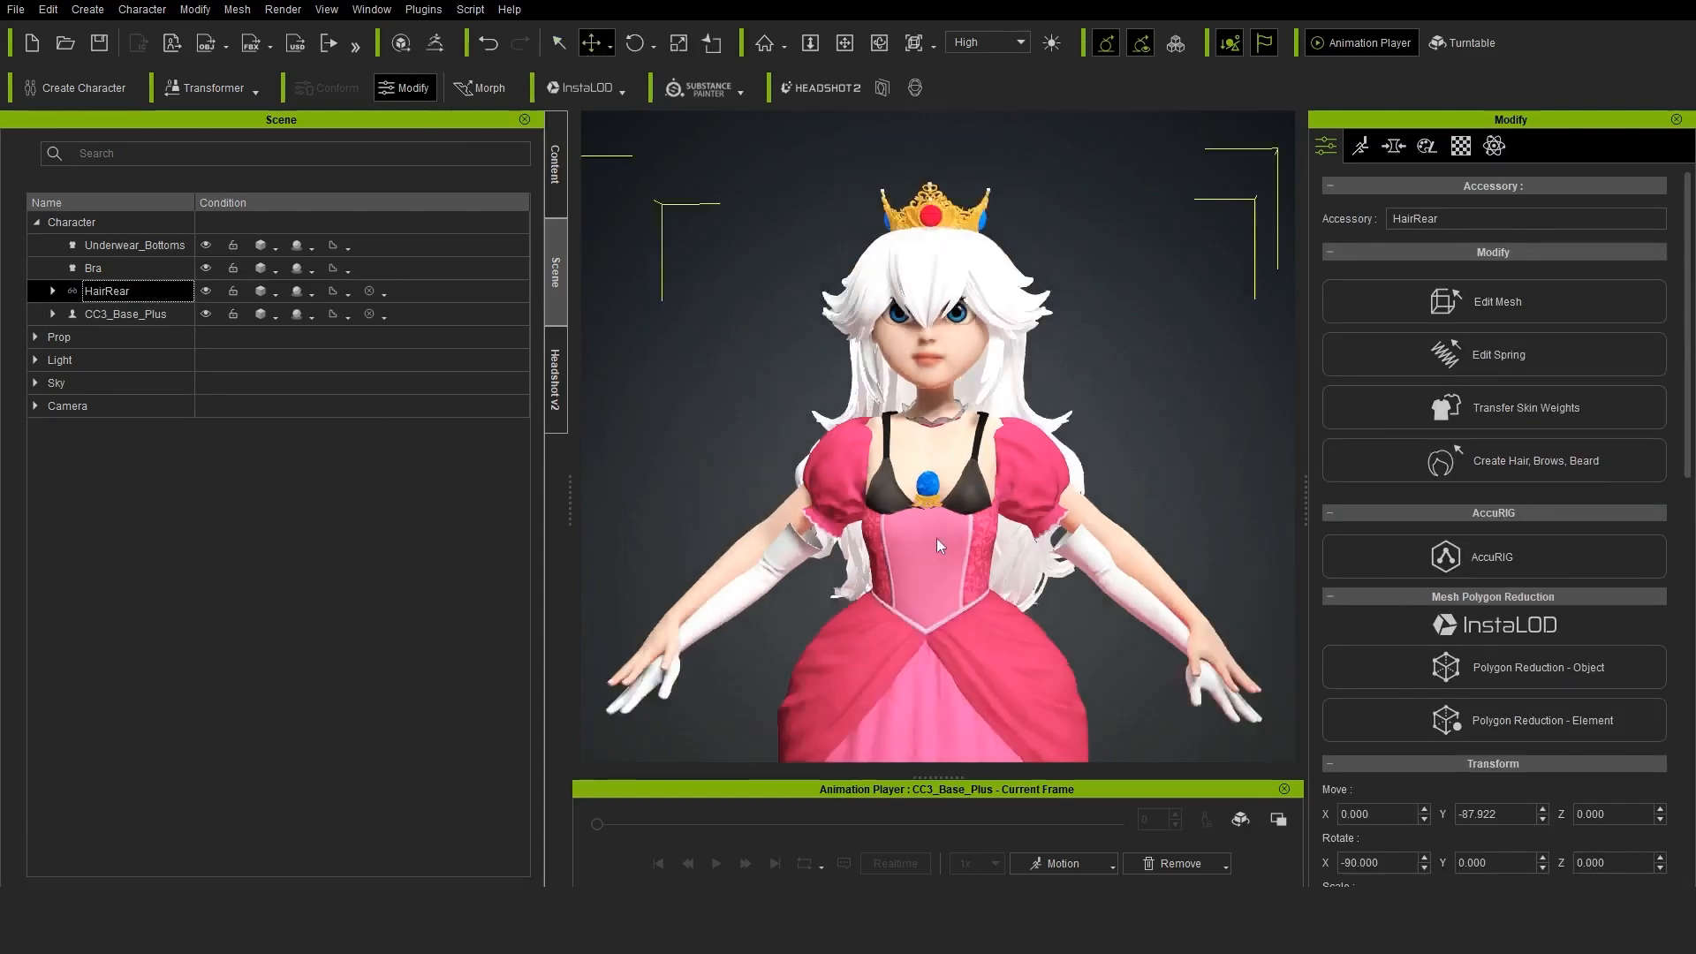
middle_drag(939, 545, 938, 406)
drag(932, 651, 942, 626)
right_drag(976, 561, 922, 552)
middle_drag(847, 343, 818, 438)
scroll(818, 438, up, 5)
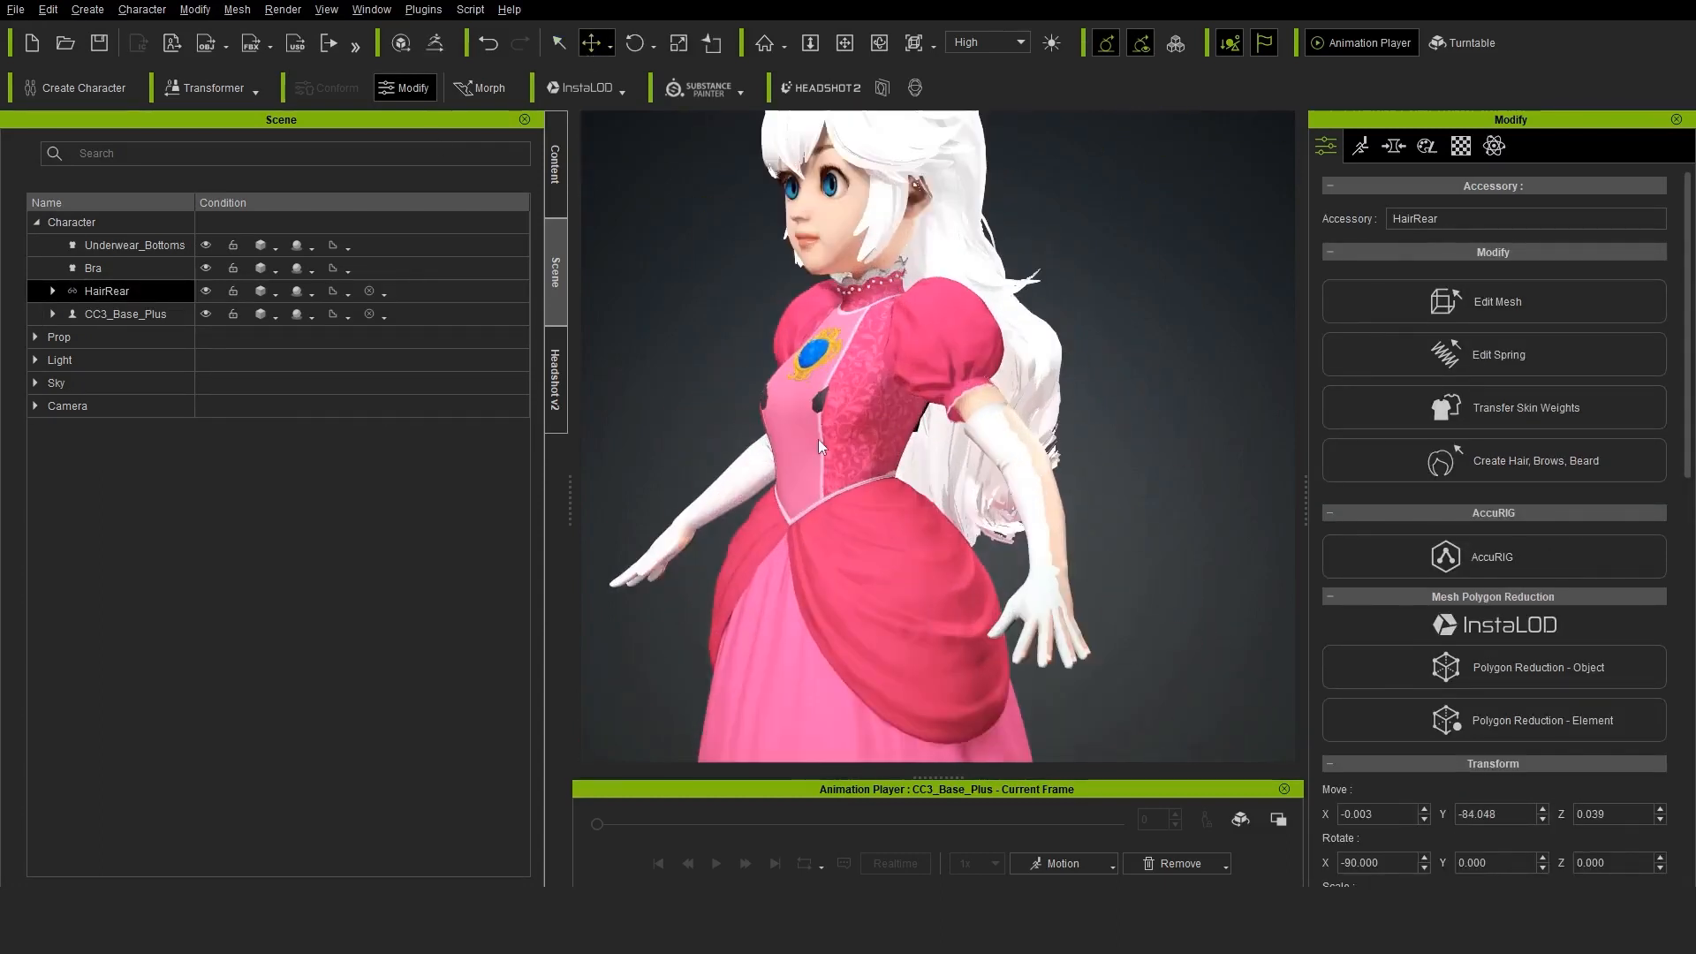
right_drag(818, 438, 1053, 464)
Extract the dress element from the merged HairRear accessory into its own mesh, accepting the physics removal and triangulation
click(132, 294)
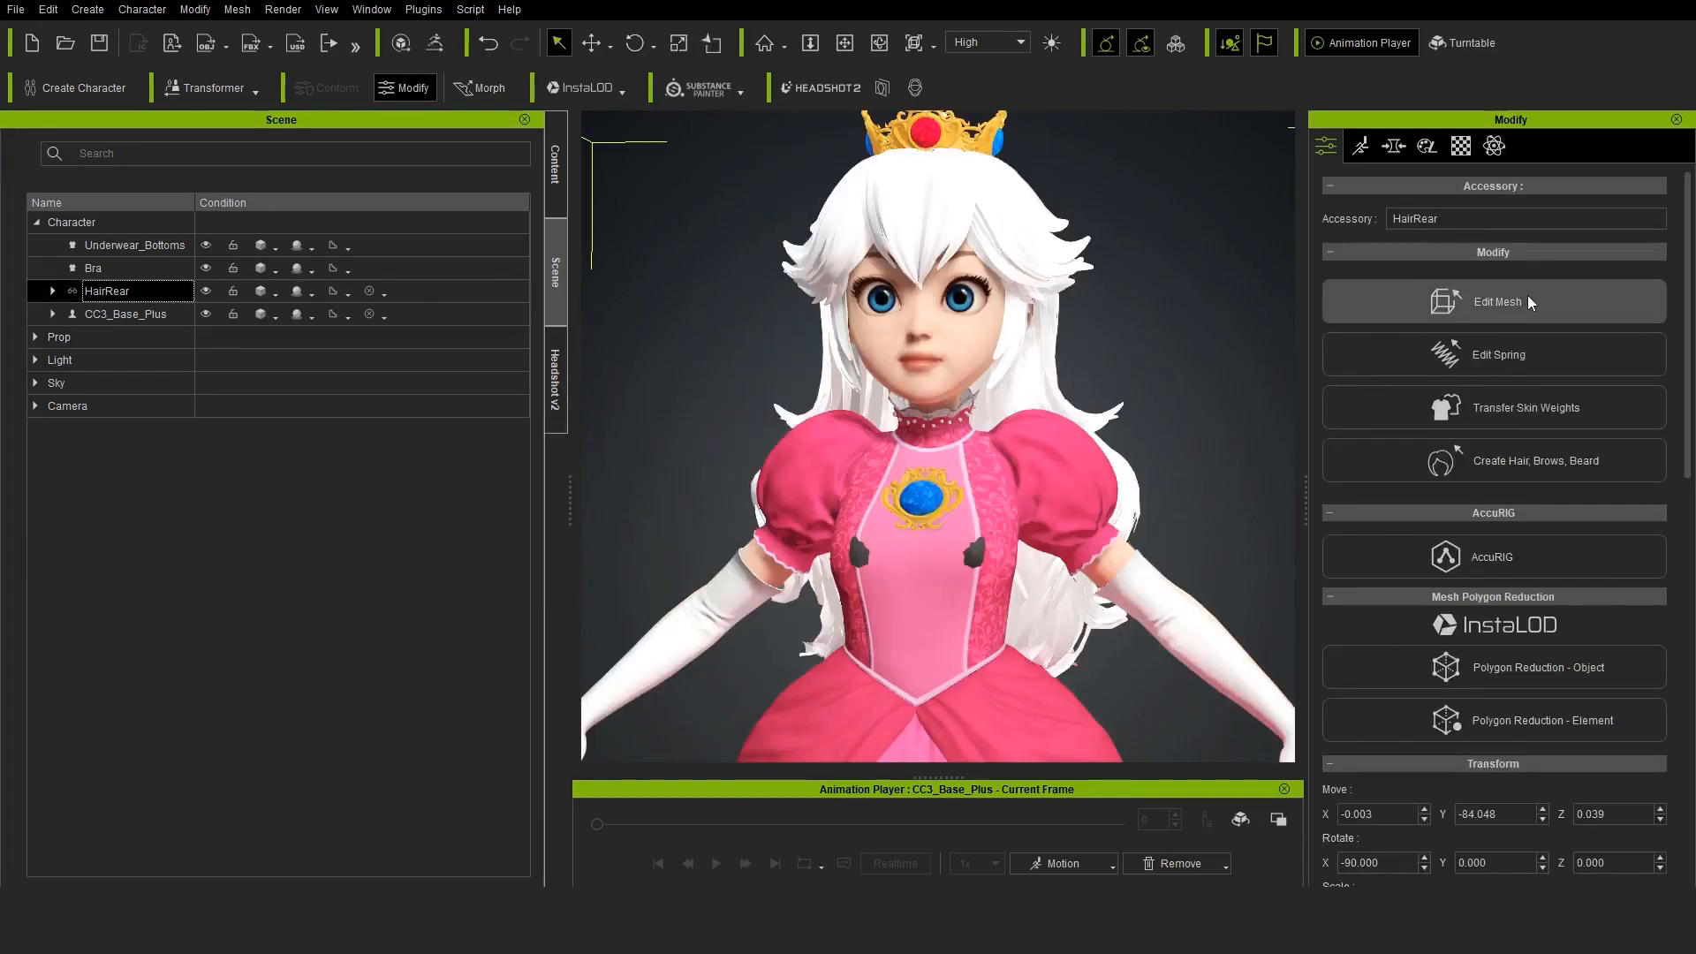
click(1530, 303)
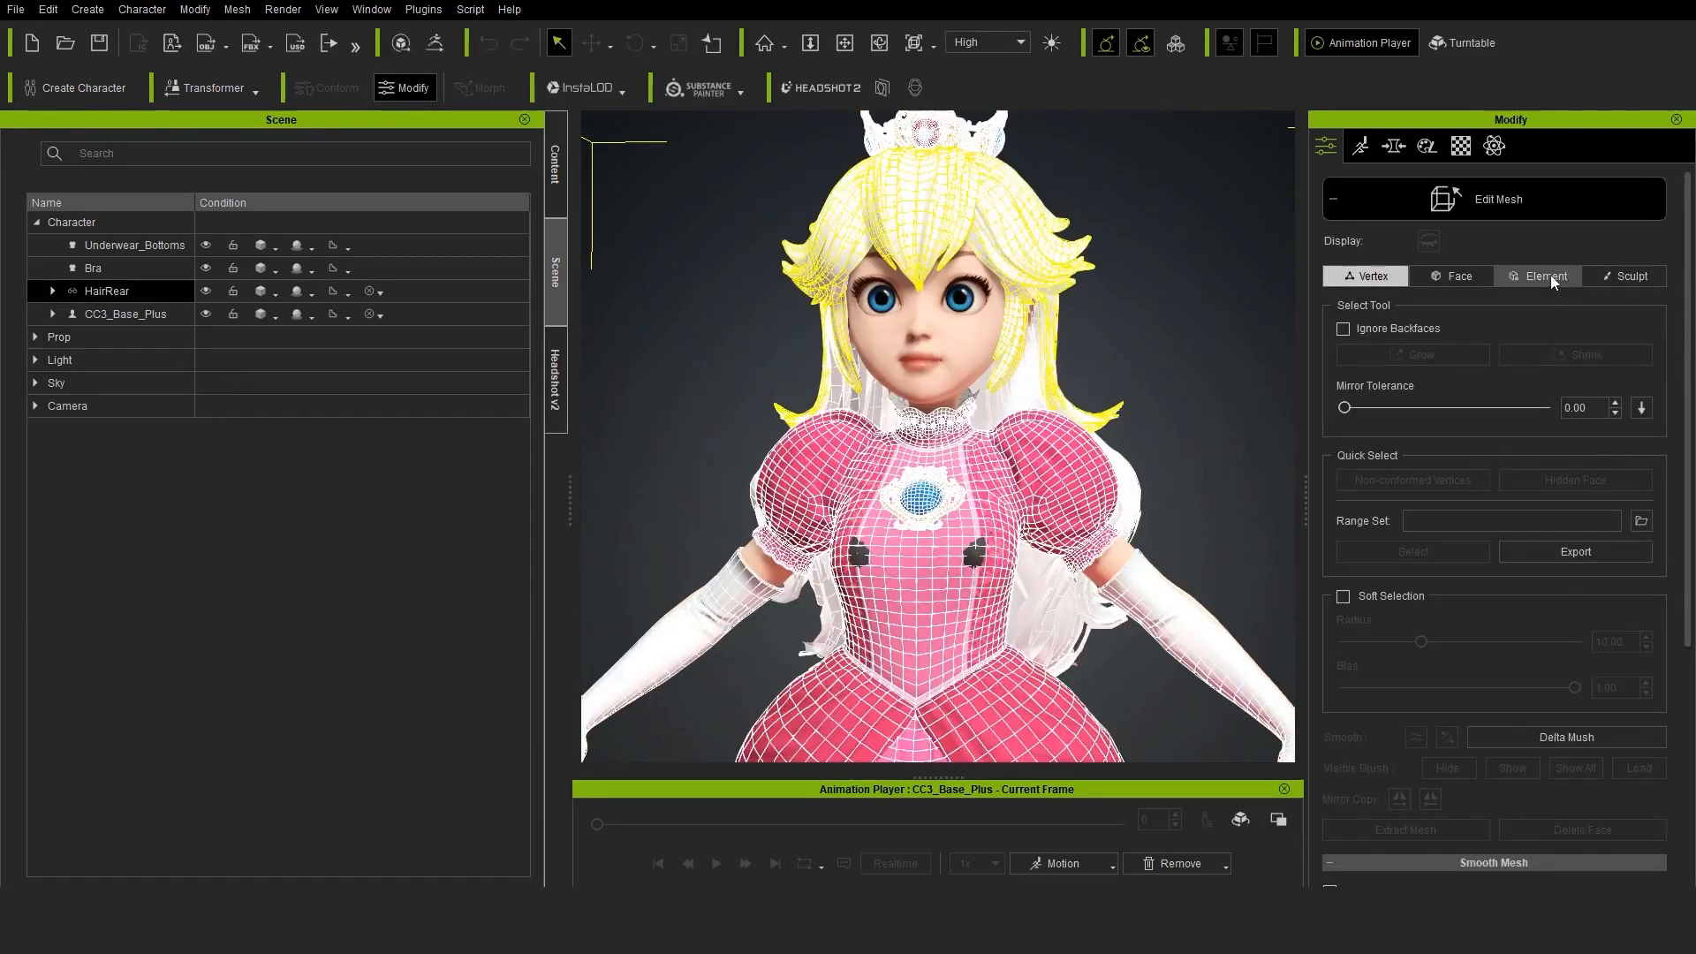
click(1546, 275)
click(937, 442)
click(1396, 830)
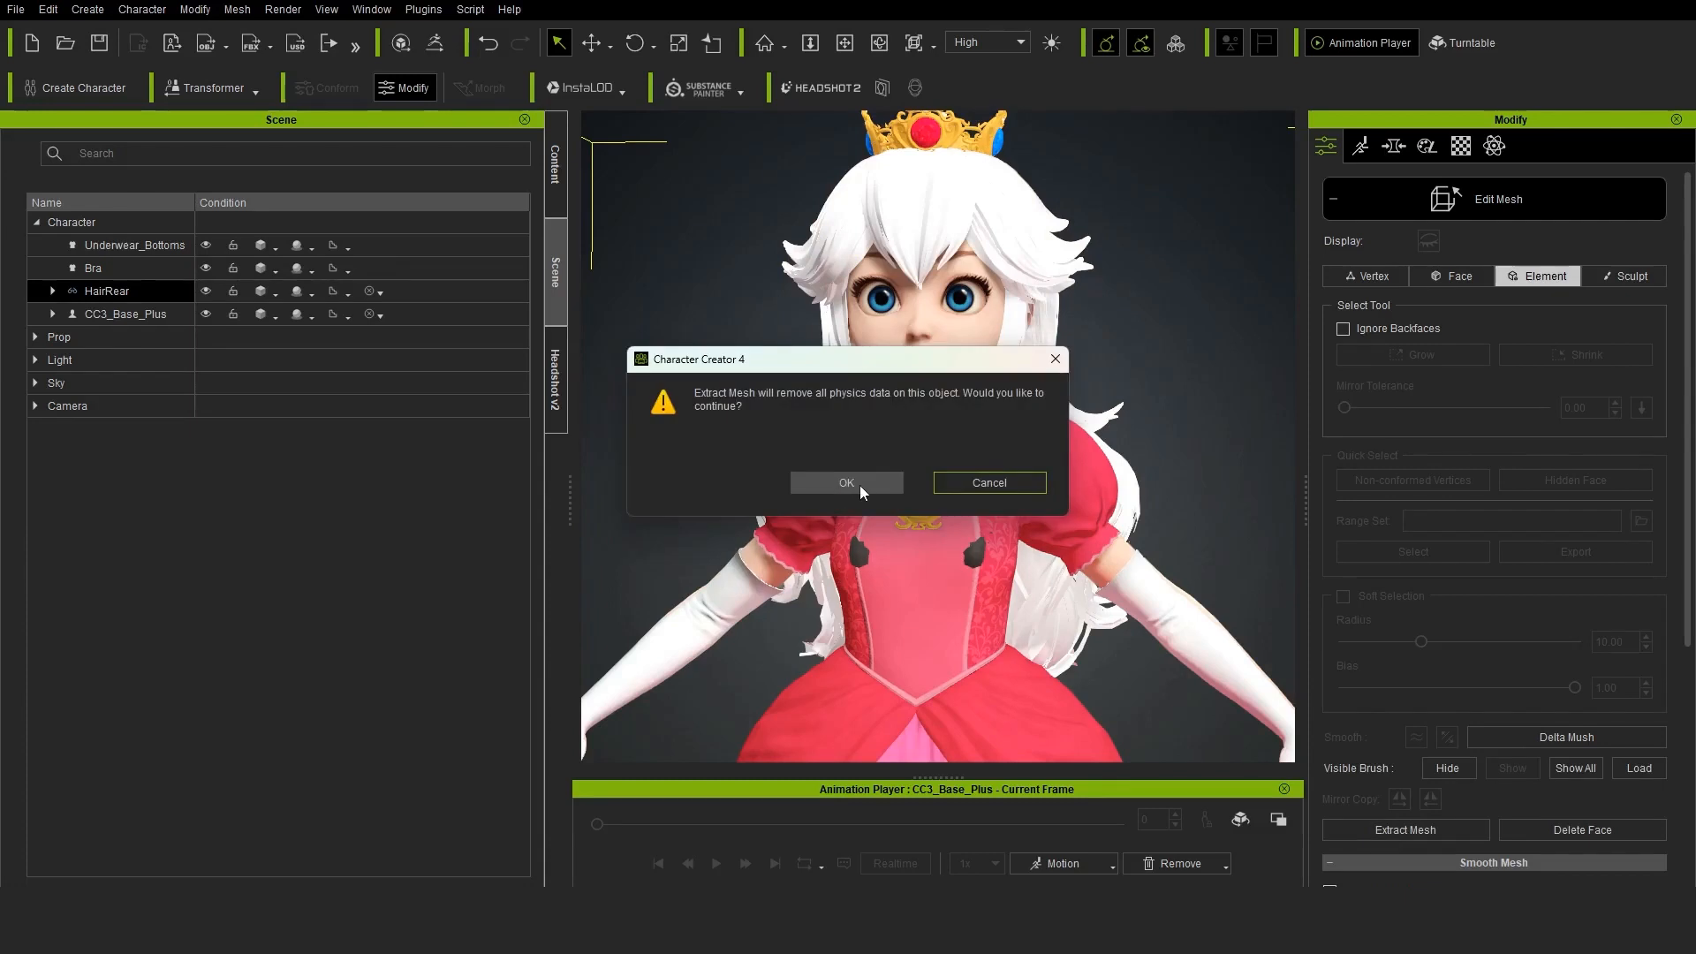
click(846, 482)
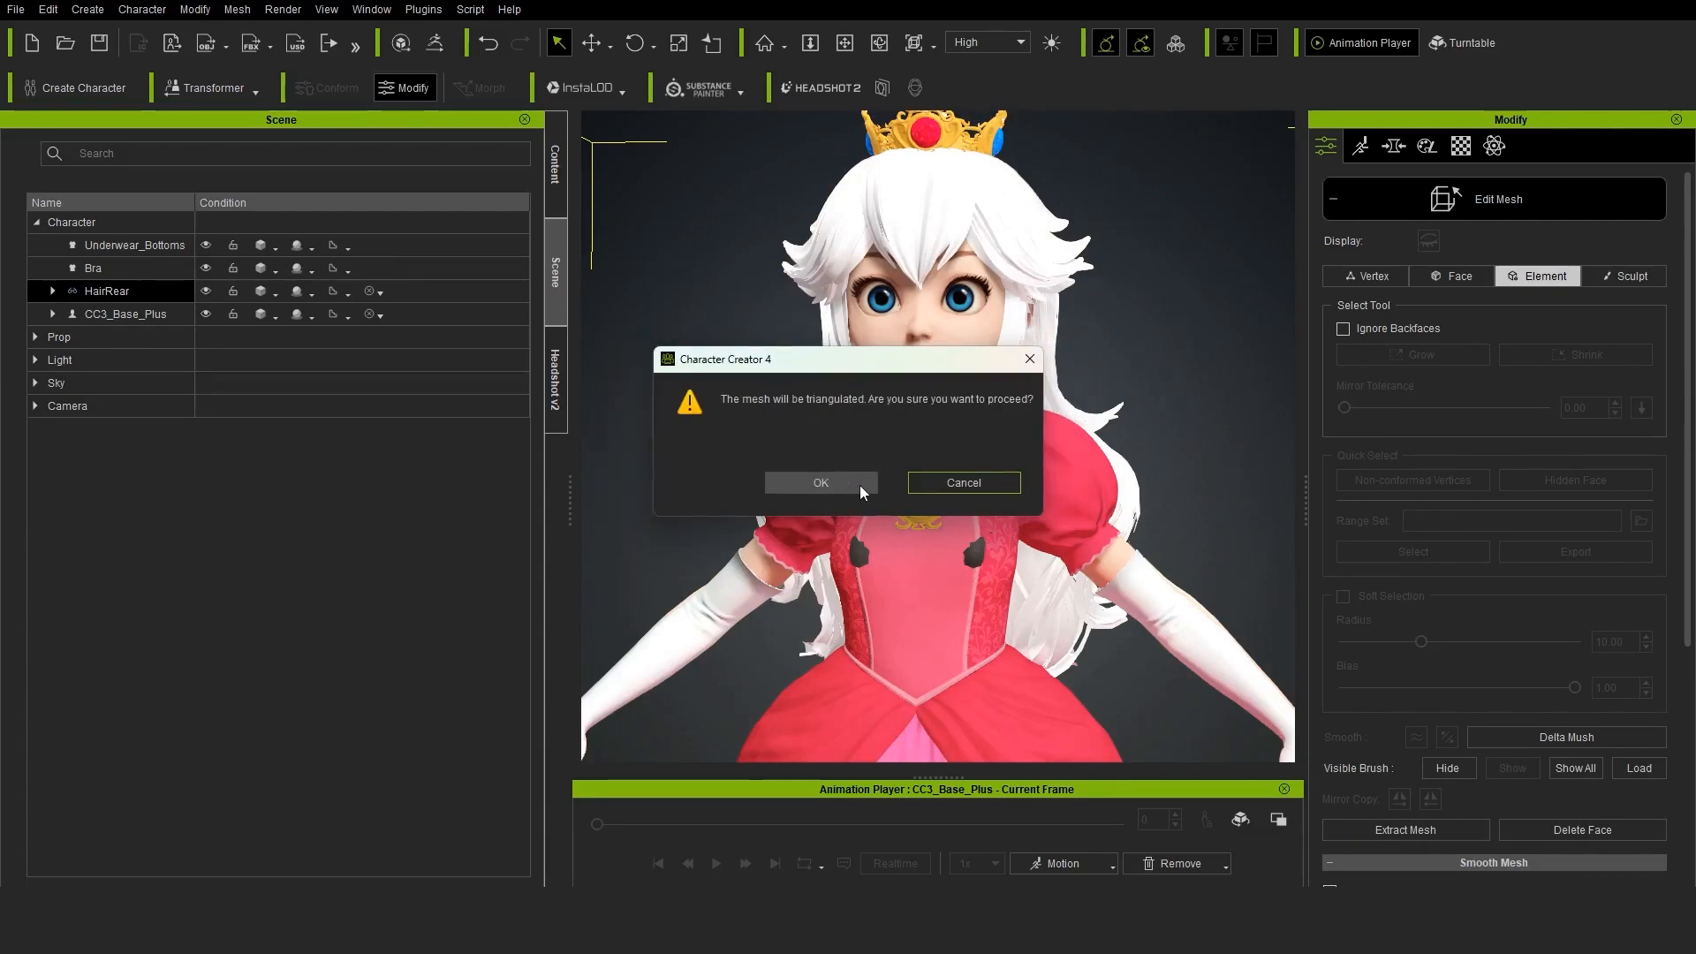
click(802, 484)
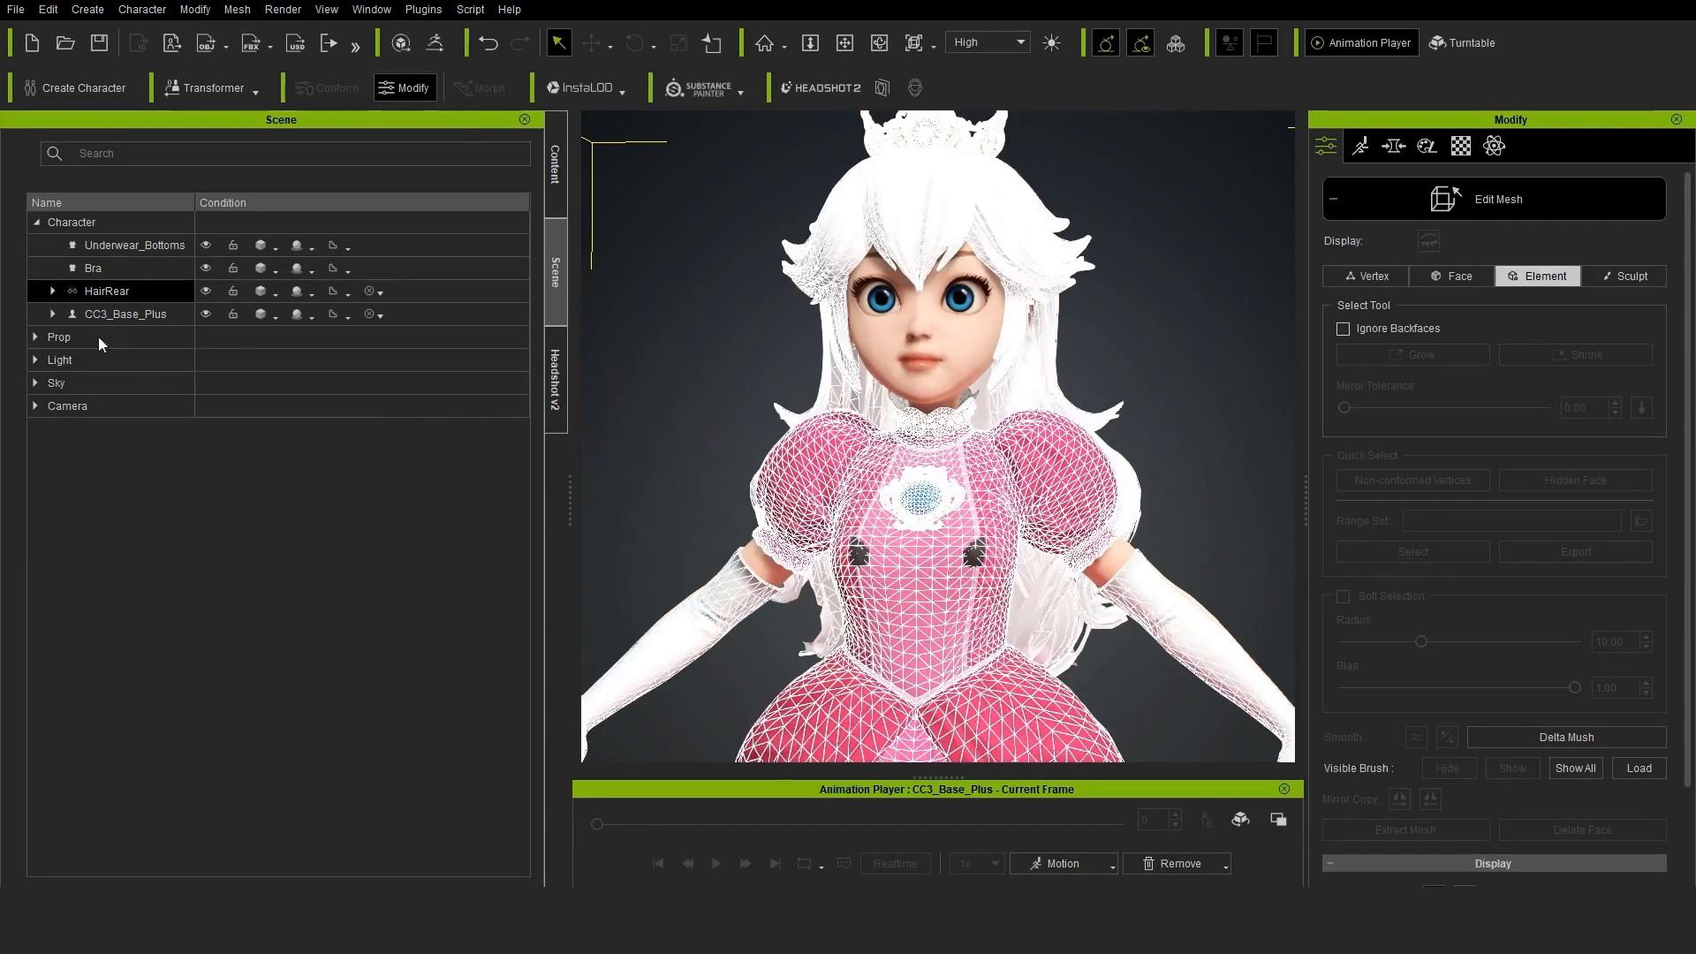
Transfer skin weights to the extracted dress mesh using the Default template
click(159, 320)
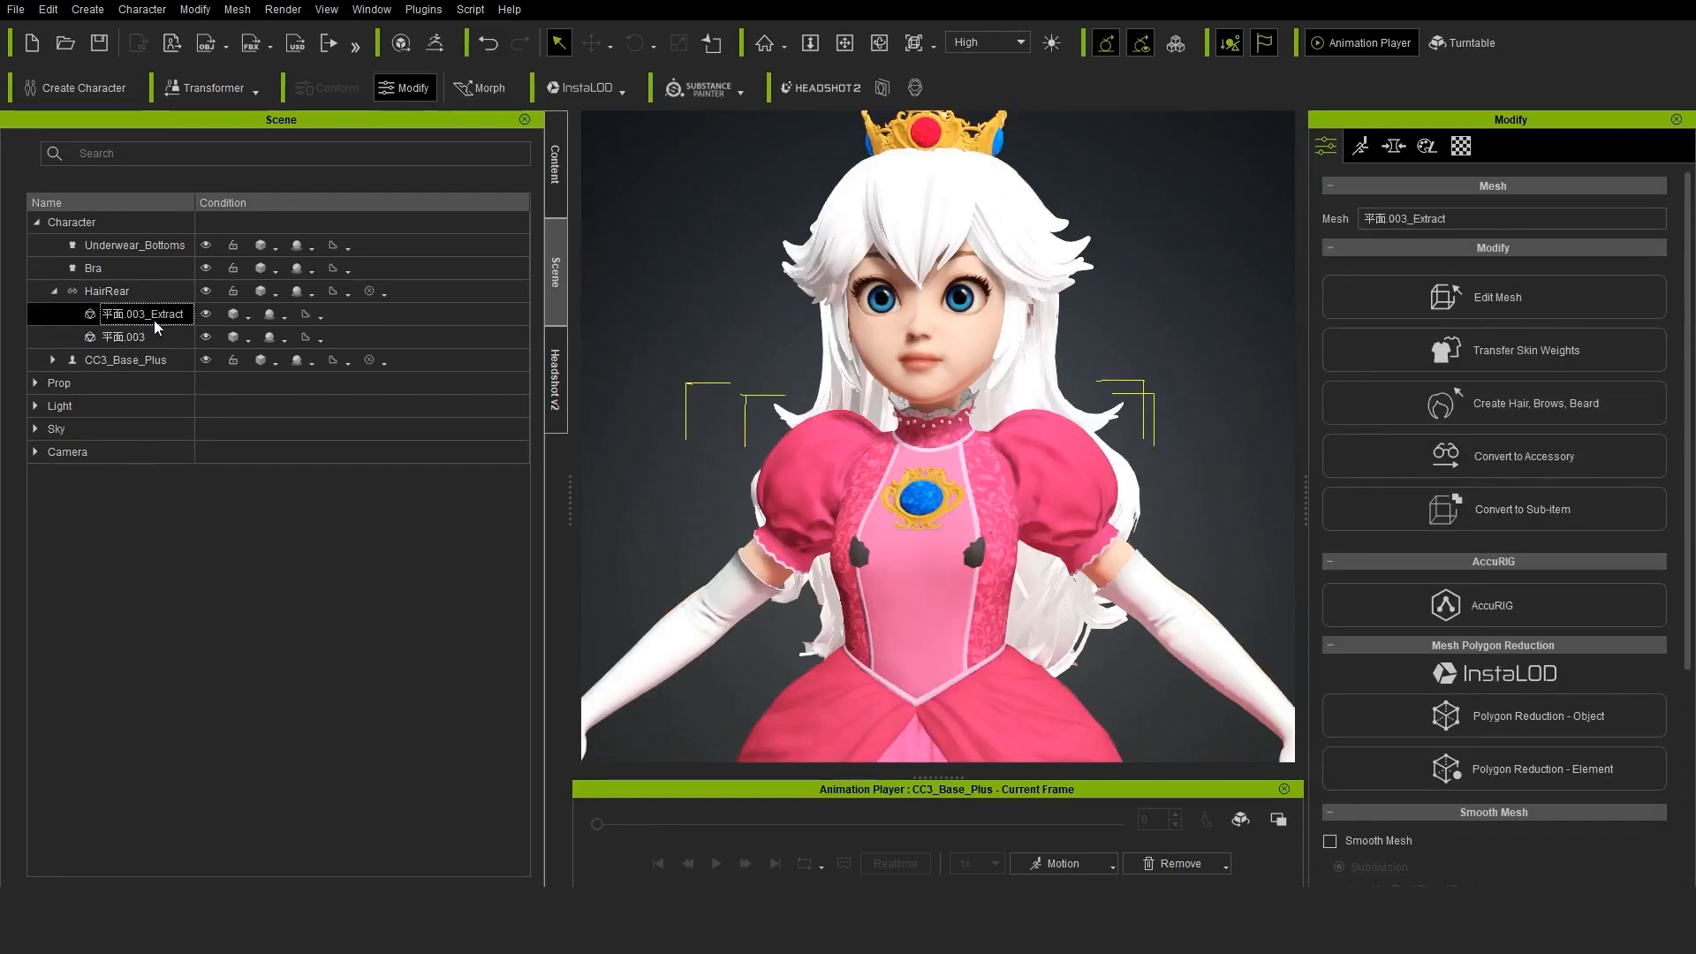
click(1543, 349)
click(777, 647)
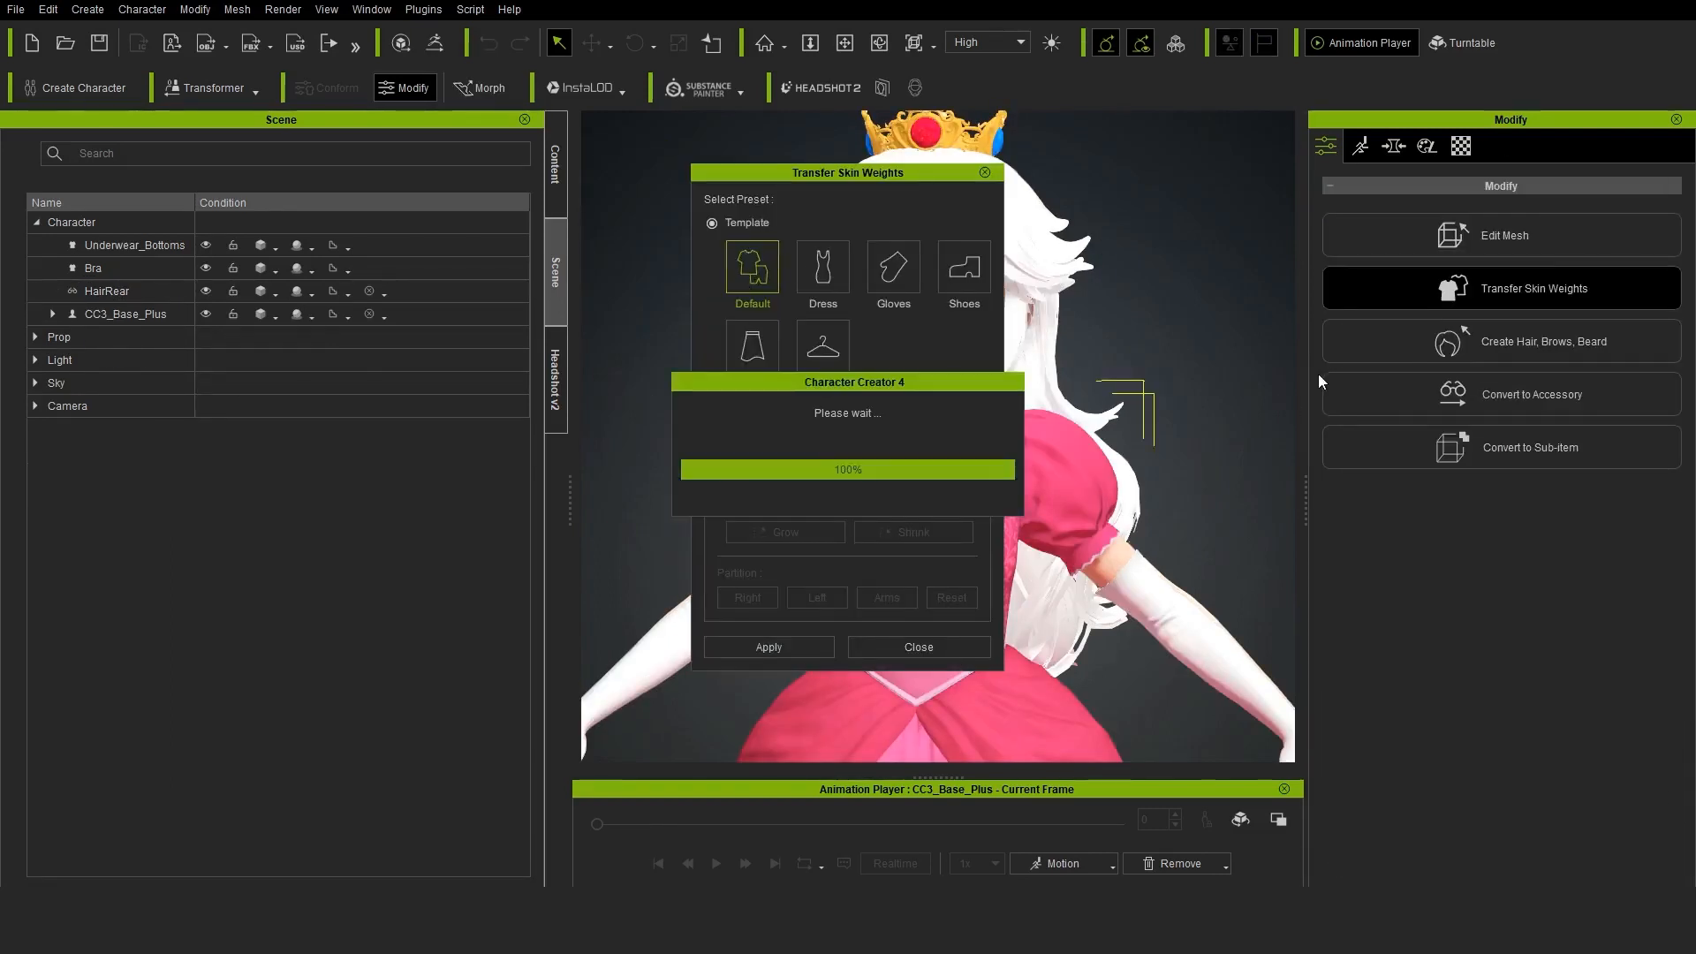
click(892, 652)
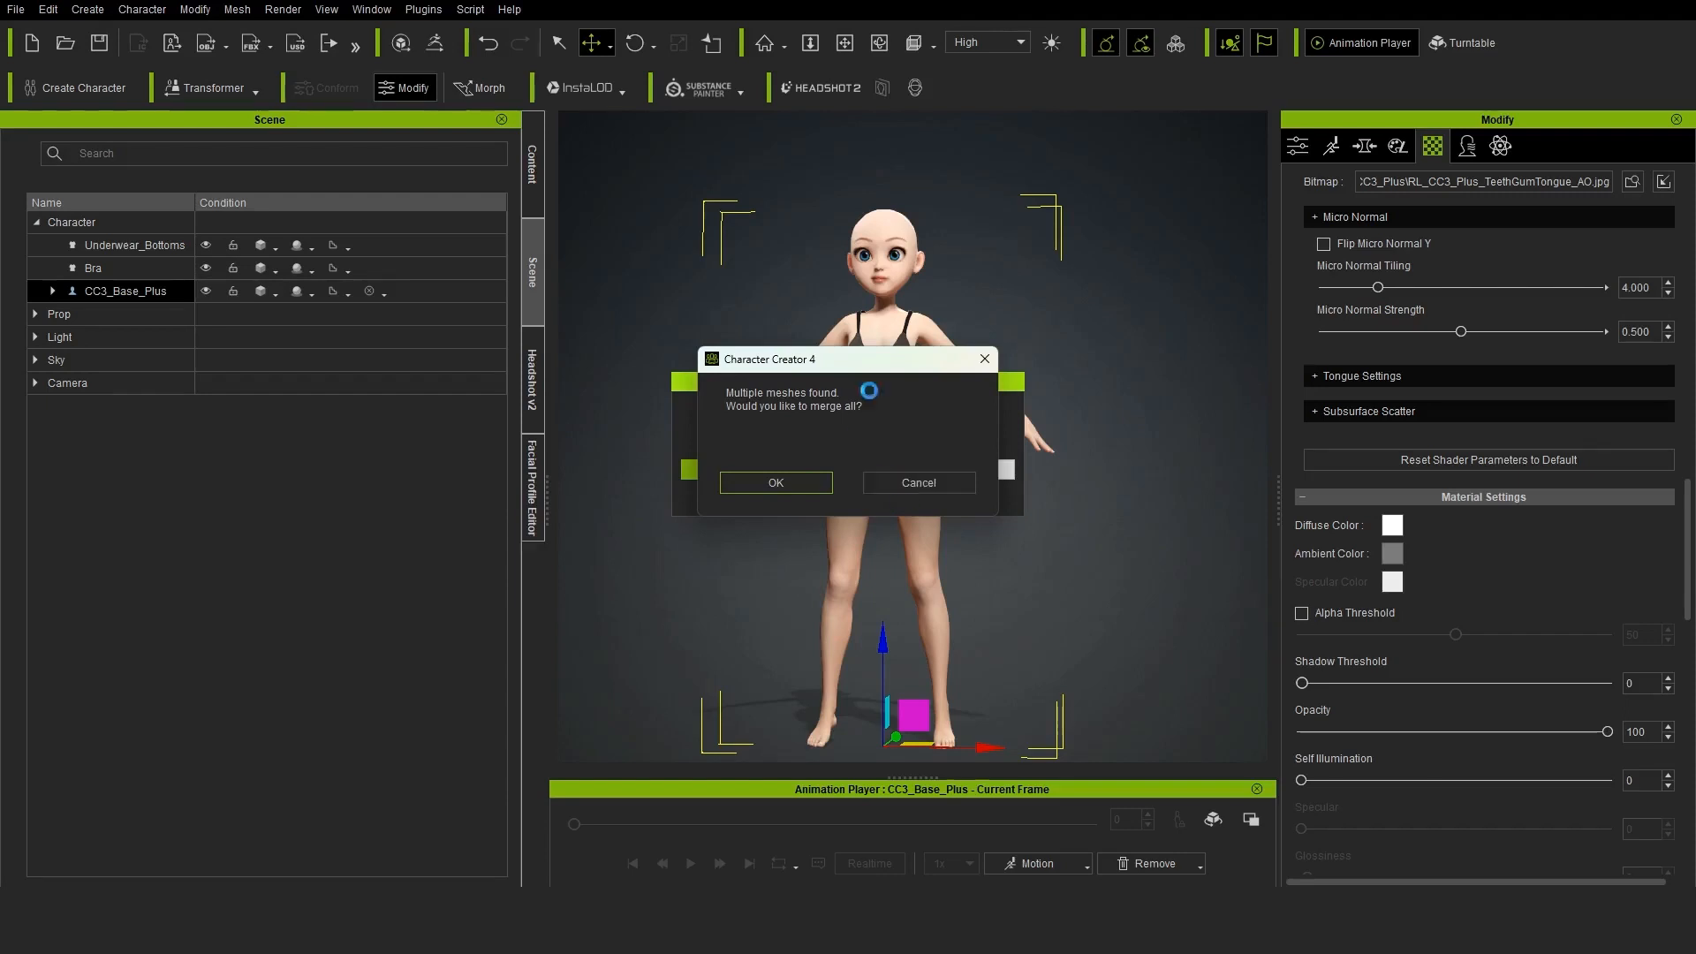
Import the model with its meshes as separate accessories and shift them together front-to-back to fit the character's arms and hands
key(Return)
shift+click(108, 500)
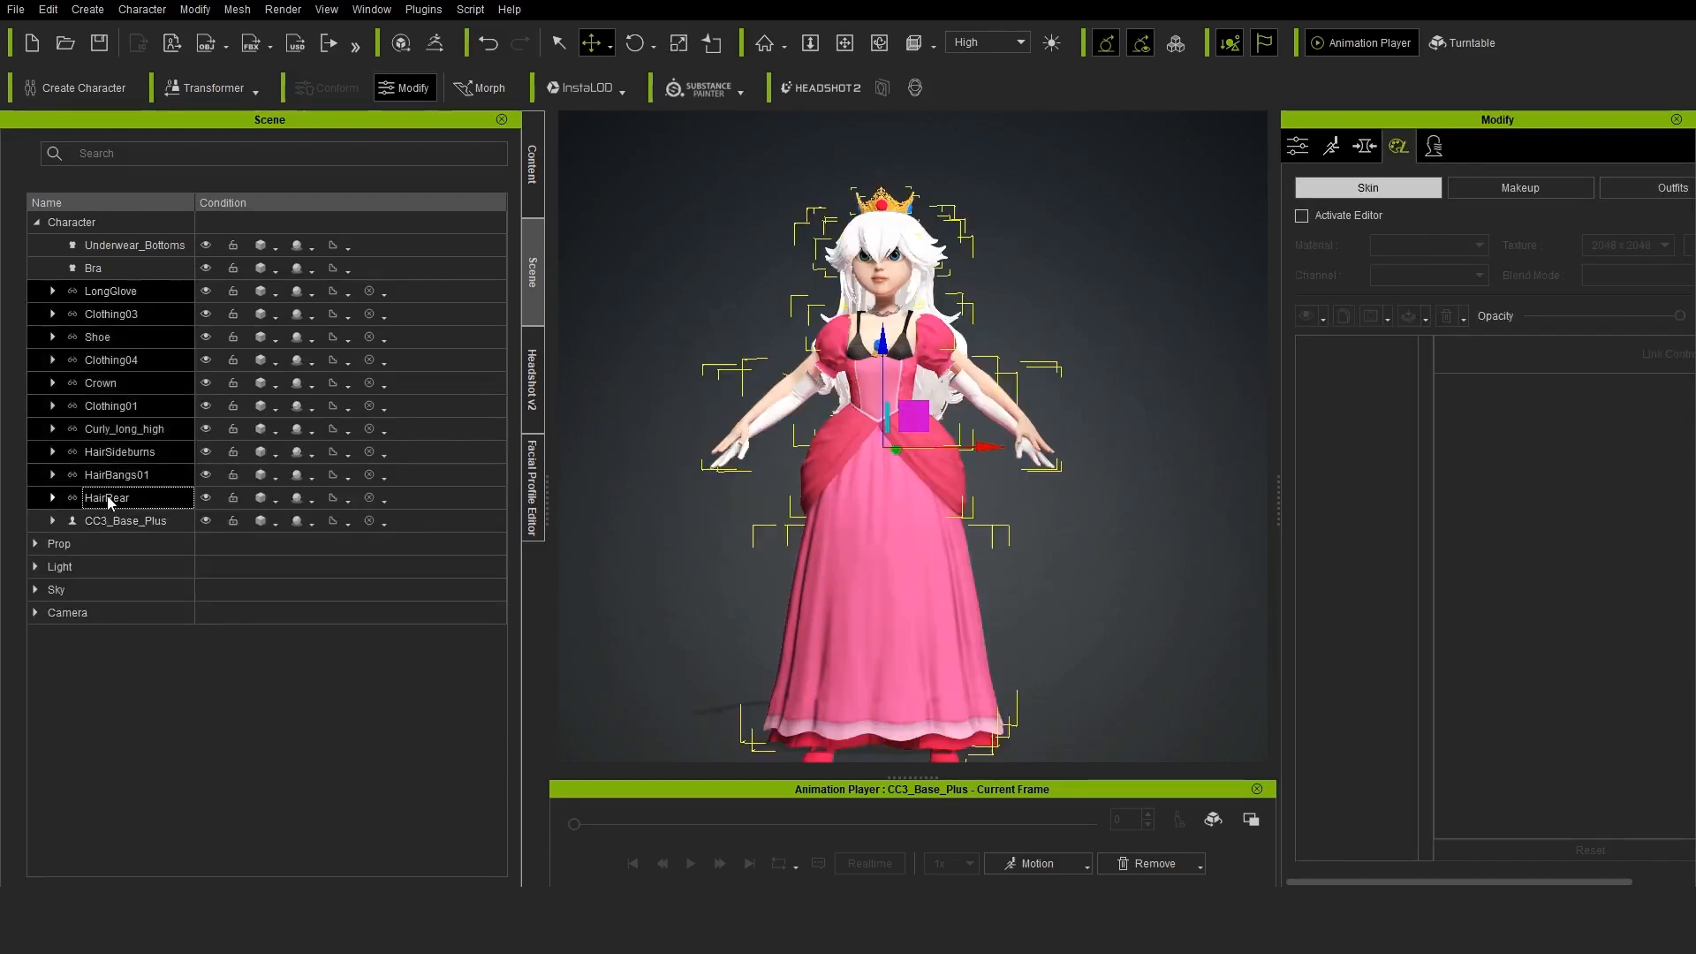
right_drag(1051, 521, 883, 534)
scroll(937, 530, up, 3)
scroll(910, 574, up, 3)
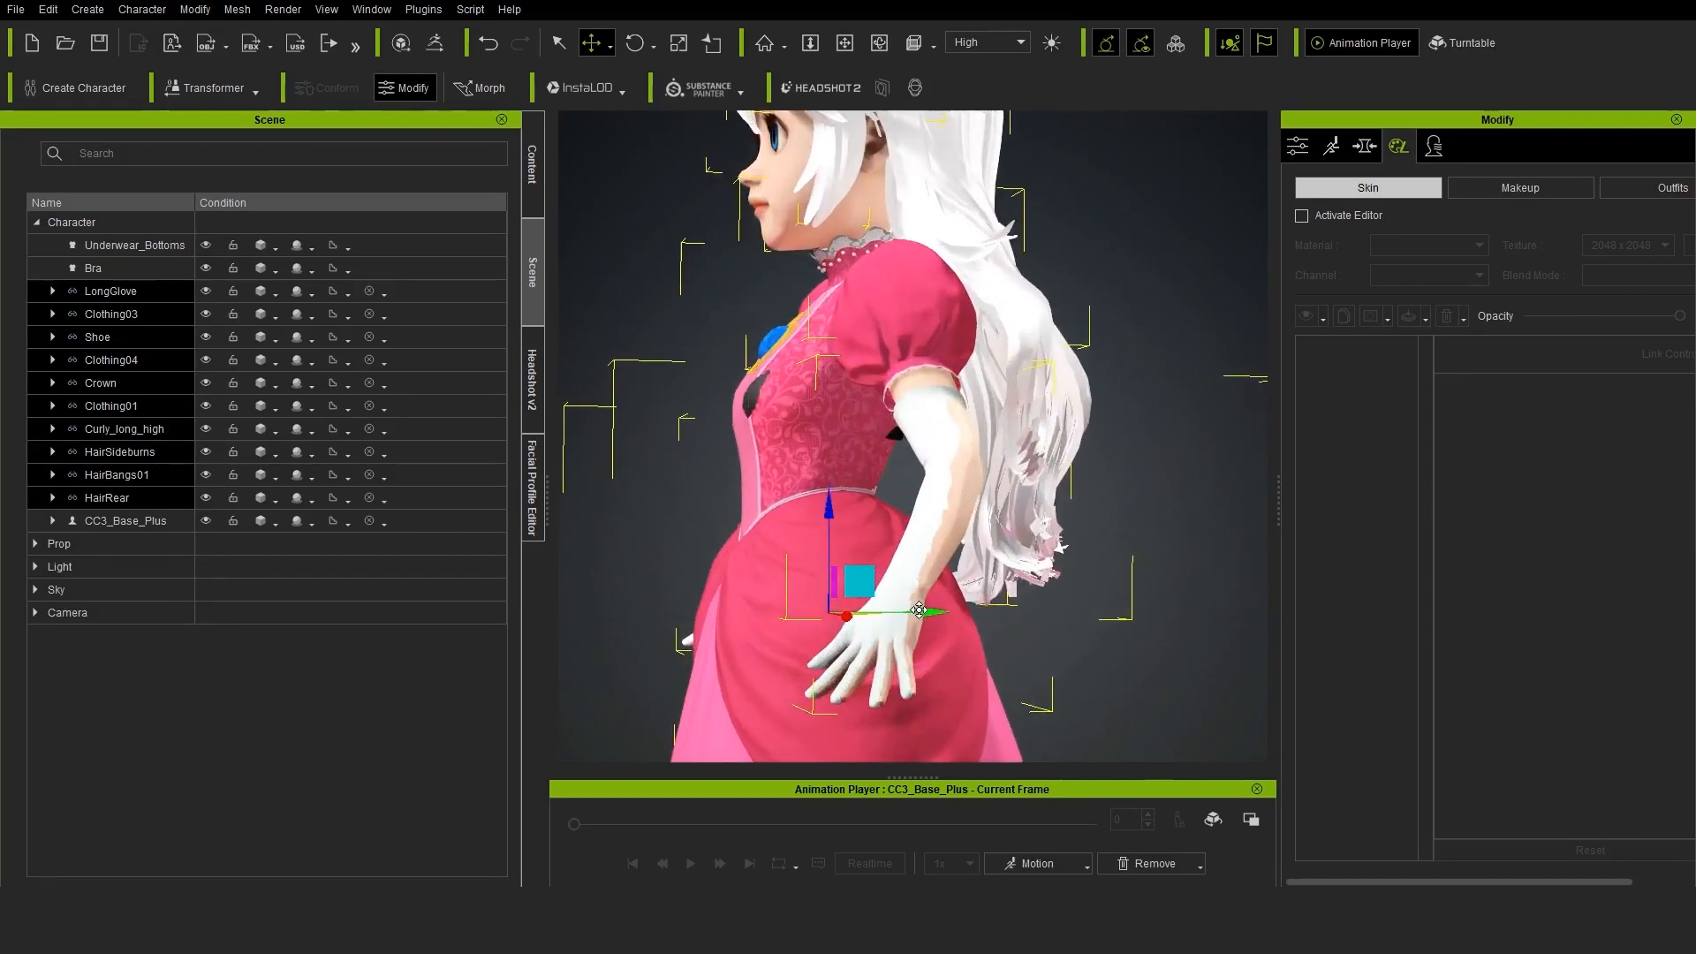
drag(919, 610, 929, 610)
mouse_move(929, 611)
right_down()
mouse_move(1016, 601)
mouse_move(919, 592)
right_up()
scroll(901, 565, up, 3)
drag(852, 509, 849, 510)
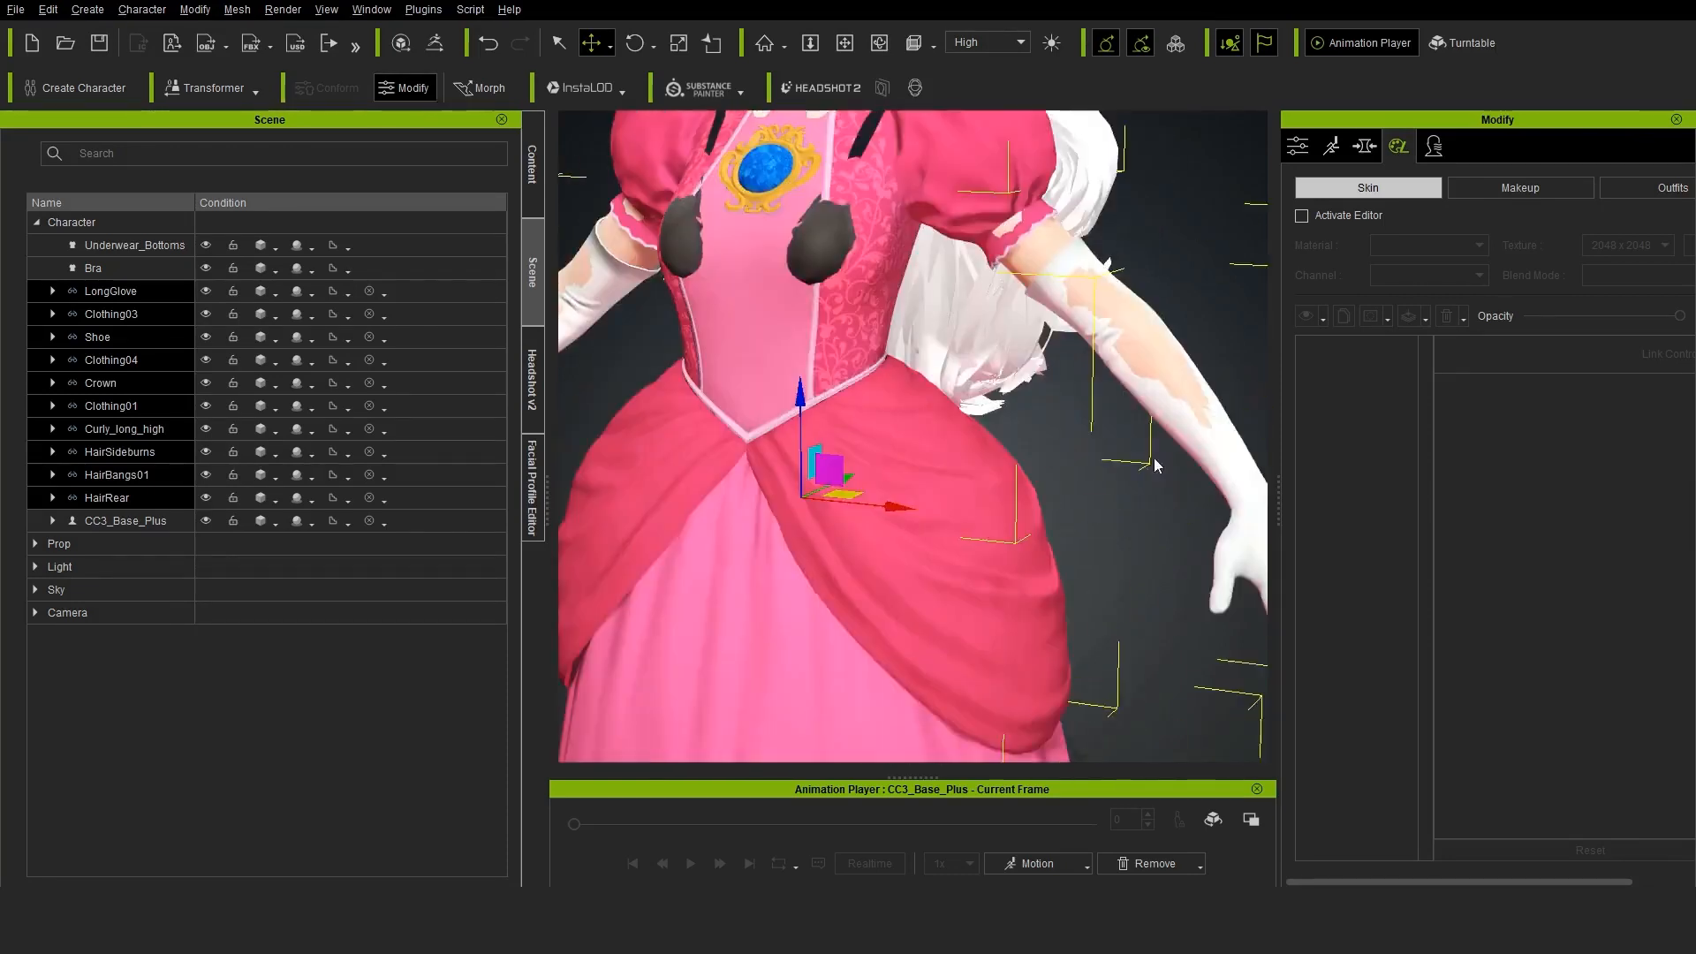
Hide the Bra and give the Curly_long_high accessory's Hair material the Digital_Human Hair shader
click(93, 267)
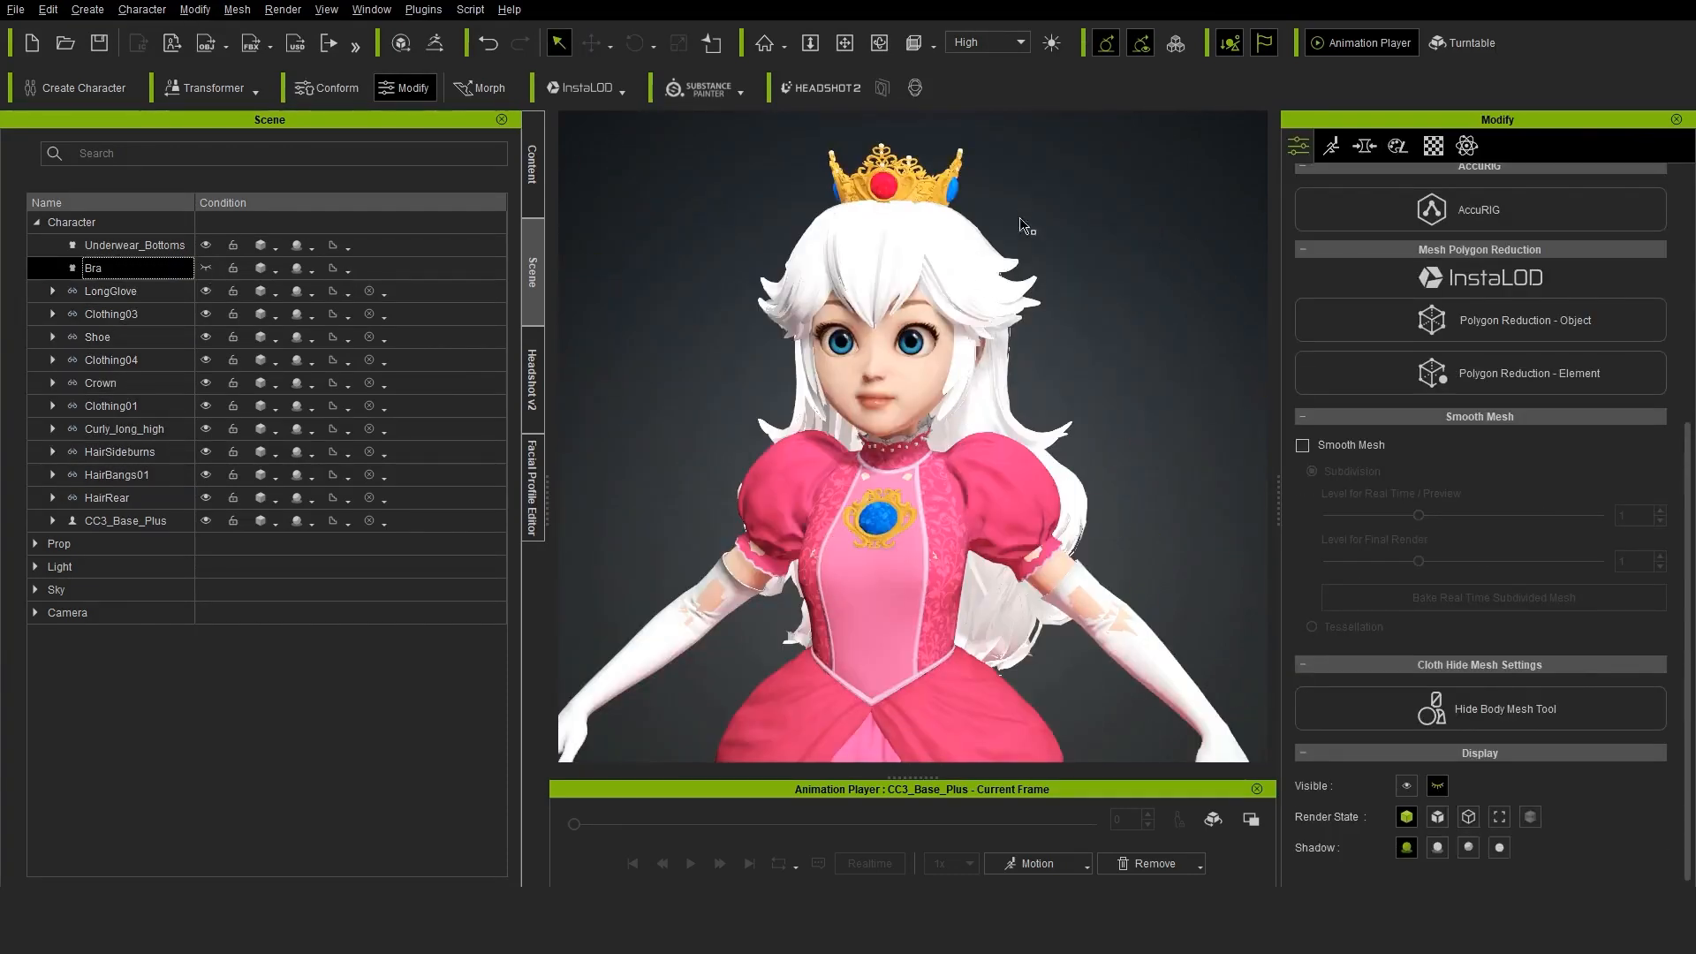
scroll(995, 593, up, 5)
click(1096, 309)
click(1433, 145)
scroll(1402, 294, up, 5)
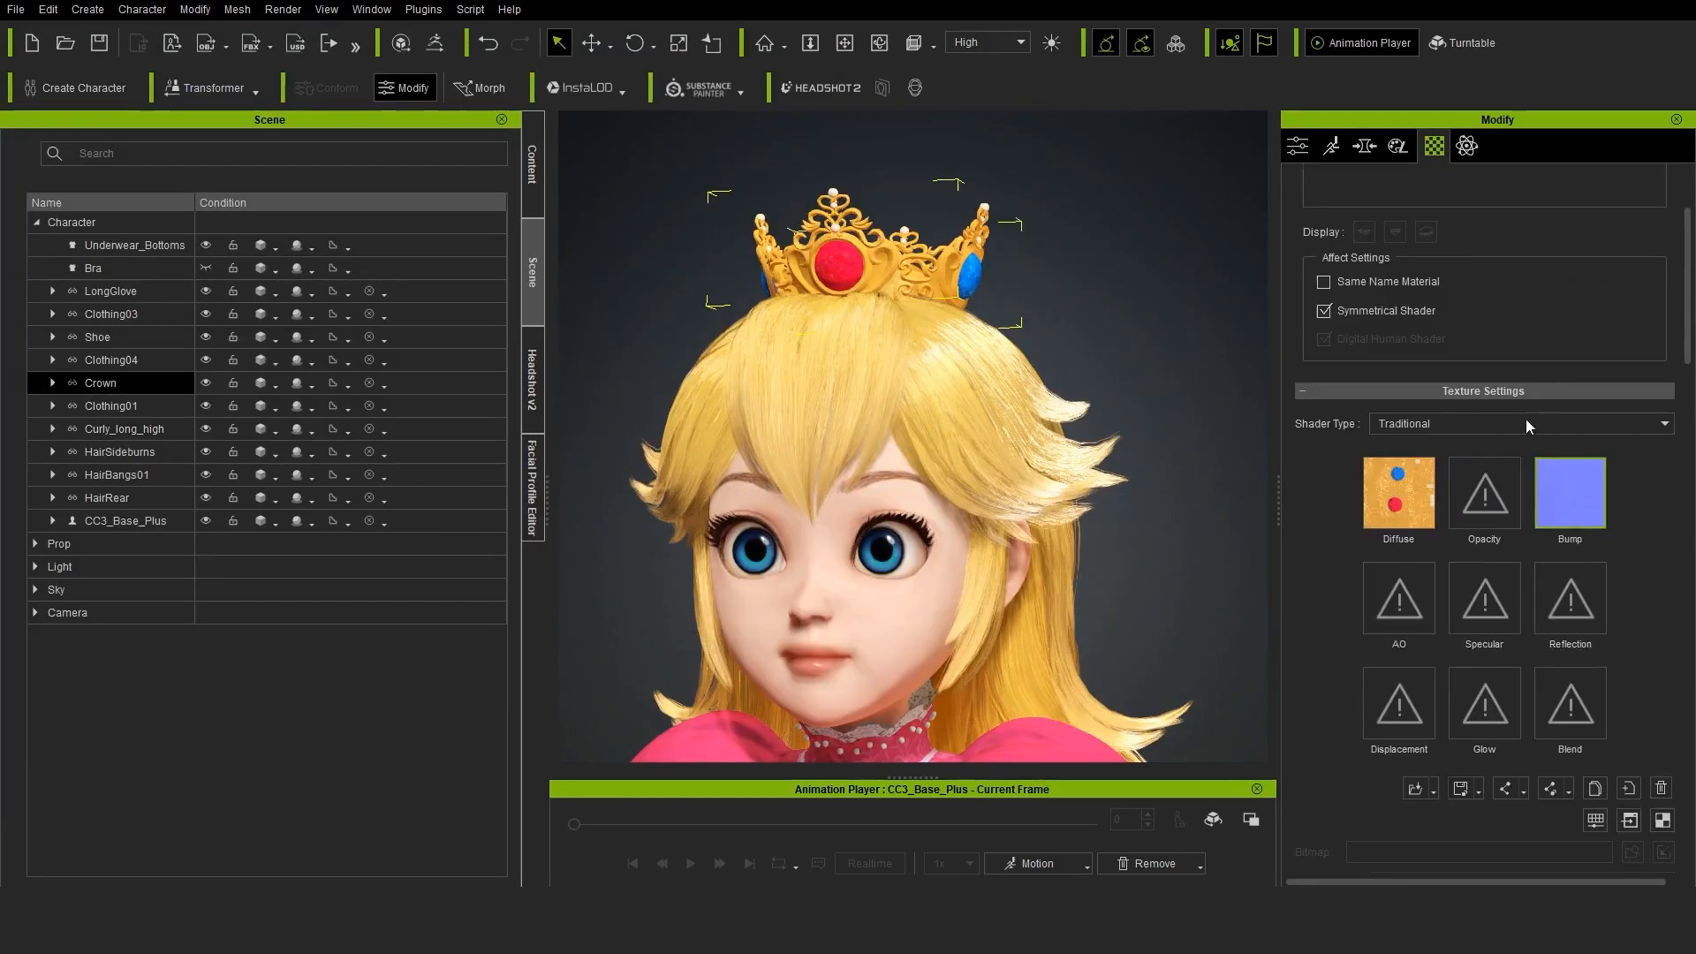
Set the crown's shader type to PBR and load the Crown_Metallic and Crown_roughness textures into its Metallic and Roughness channels
click(1524, 420)
click(1492, 599)
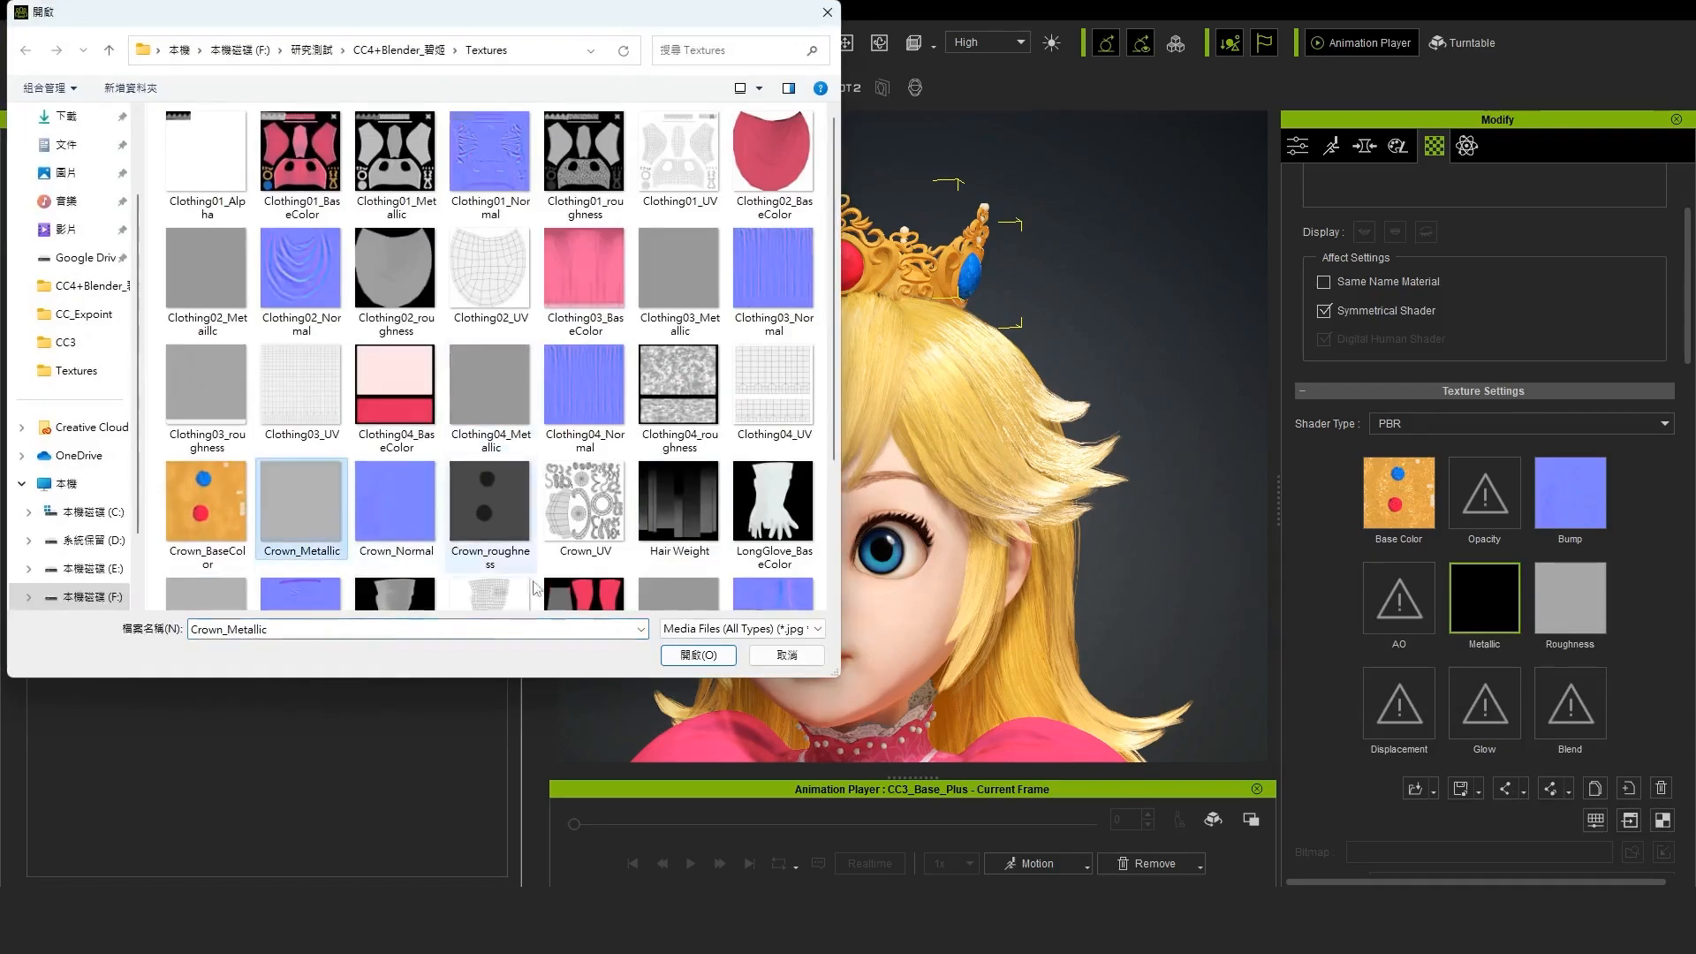
click(698, 656)
right_click(1563, 584)
mouse_move(1626, 607)
click(1494, 597)
click(489, 506)
click(698, 655)
Adjust the crown's Base Color texture by setting contrast to 35 and slightly raising brightness
right_drag(927, 449, 998, 451)
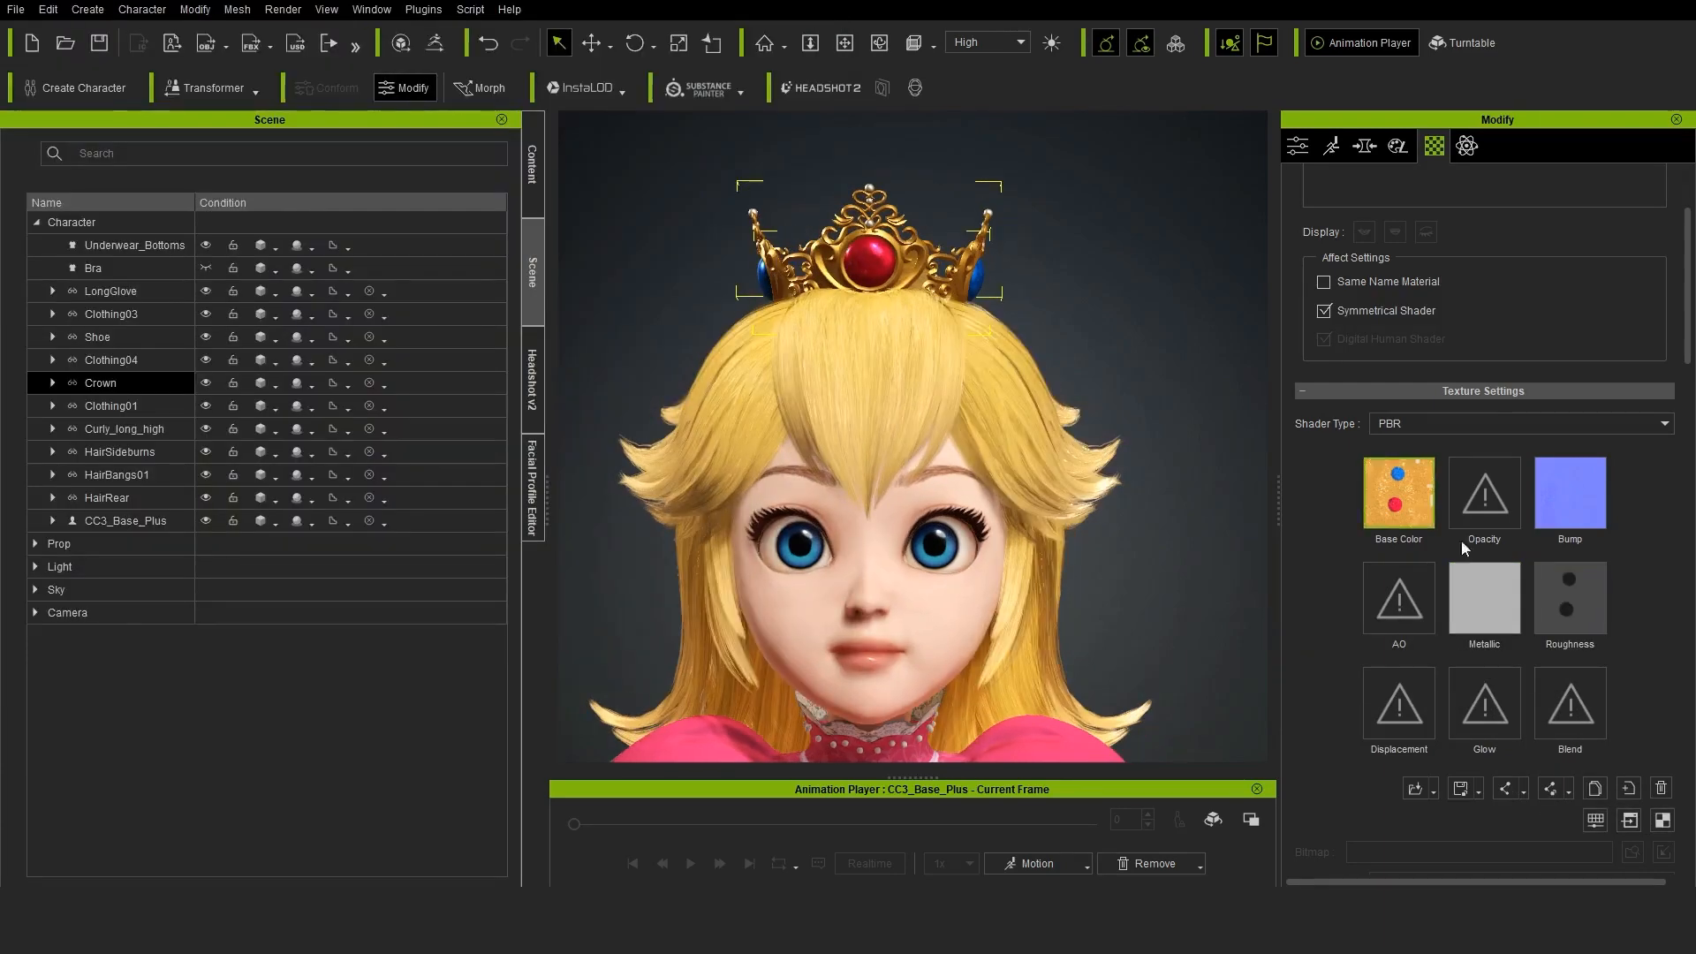
click(1596, 820)
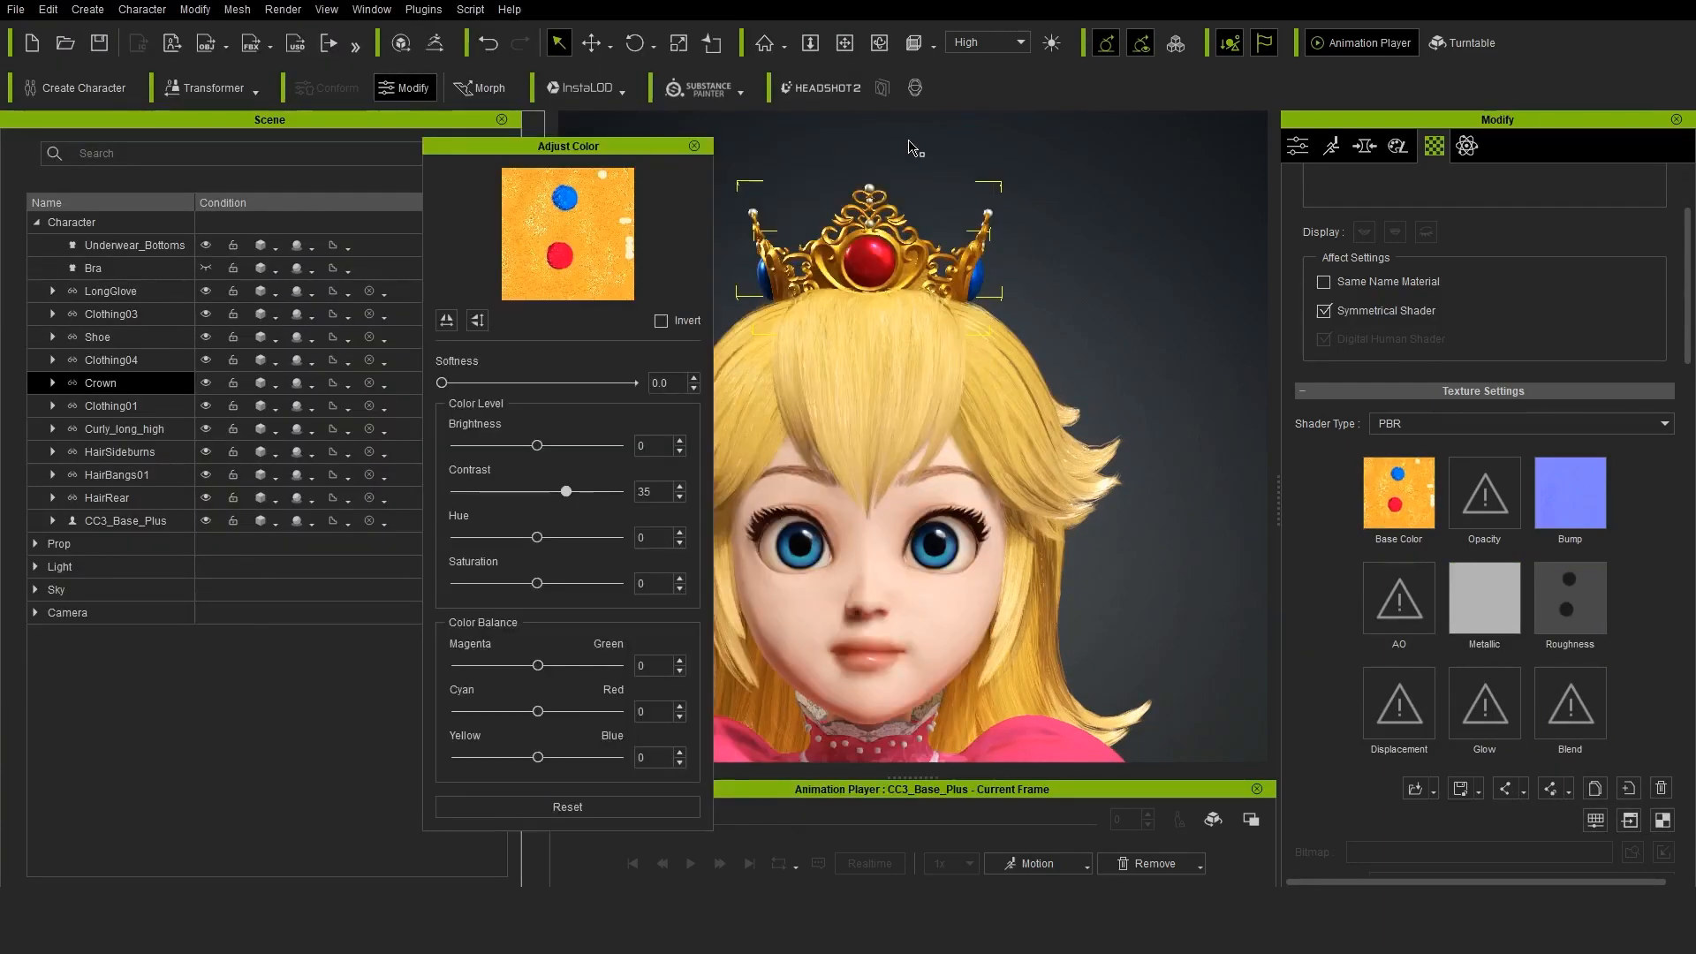
drag(535, 451, 546, 450)
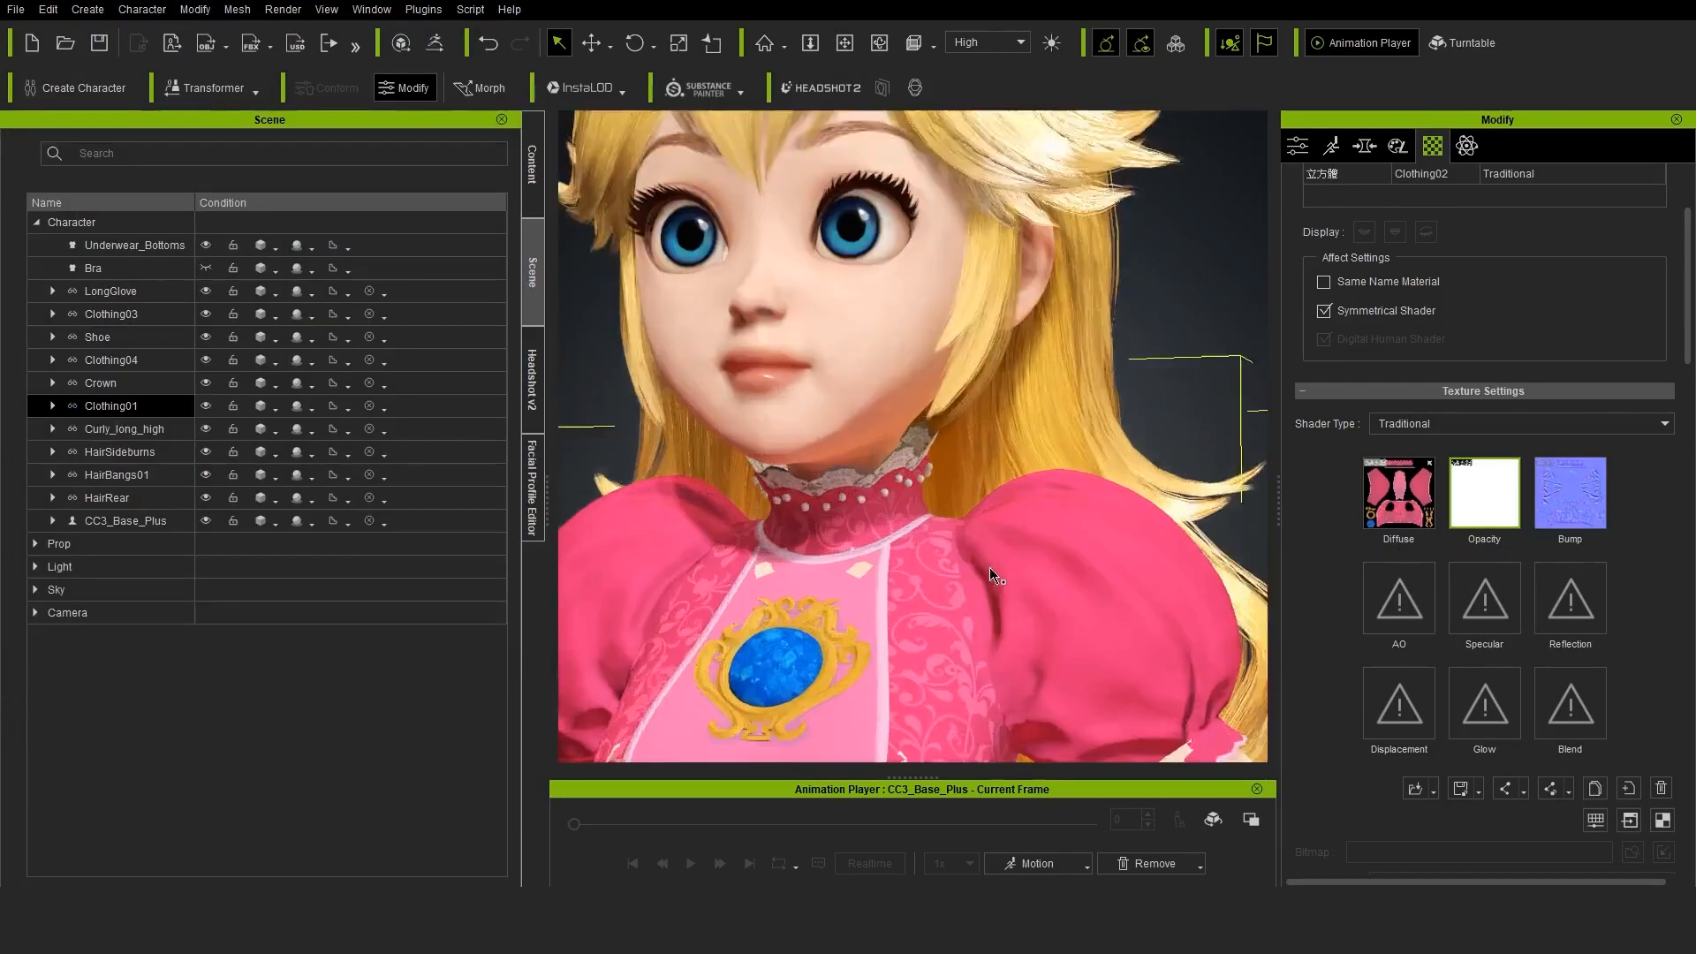
Open Clothing01's opacity map in Krita and select around the collar lace by similar colour, raising the selection threshold to 40
scroll(989, 570, up, 5)
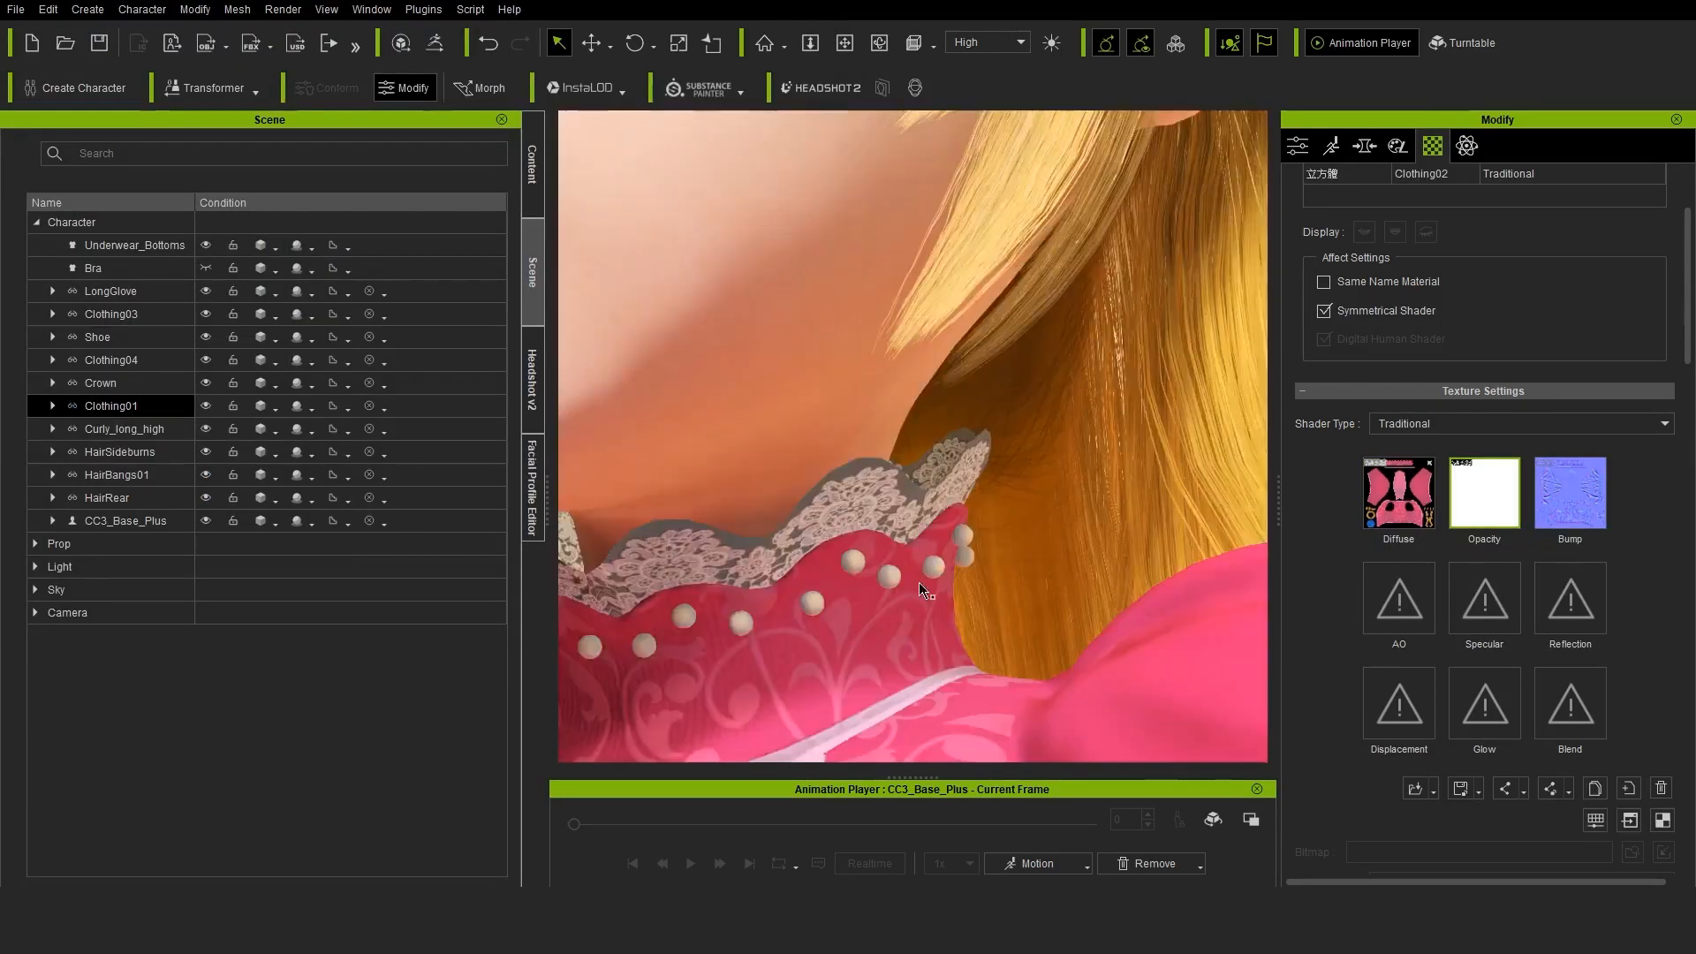
middle_drag(924, 587, 945, 495)
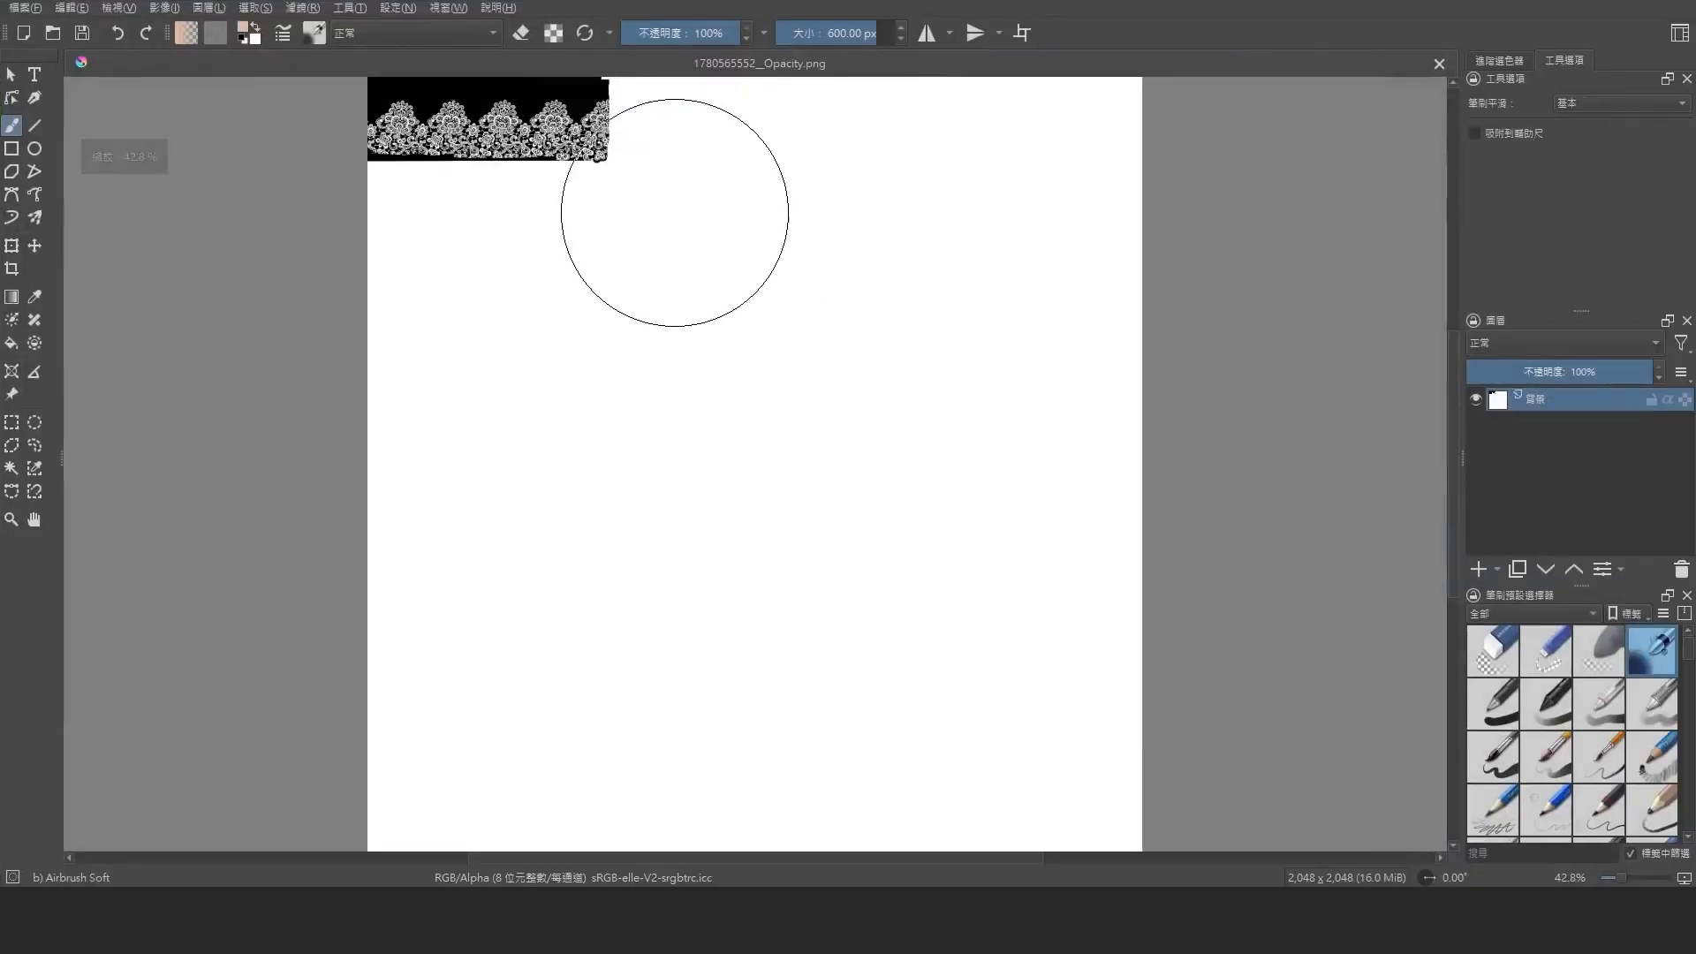
scroll(499, 240, up, 3)
click(11, 468)
click(841, 219)
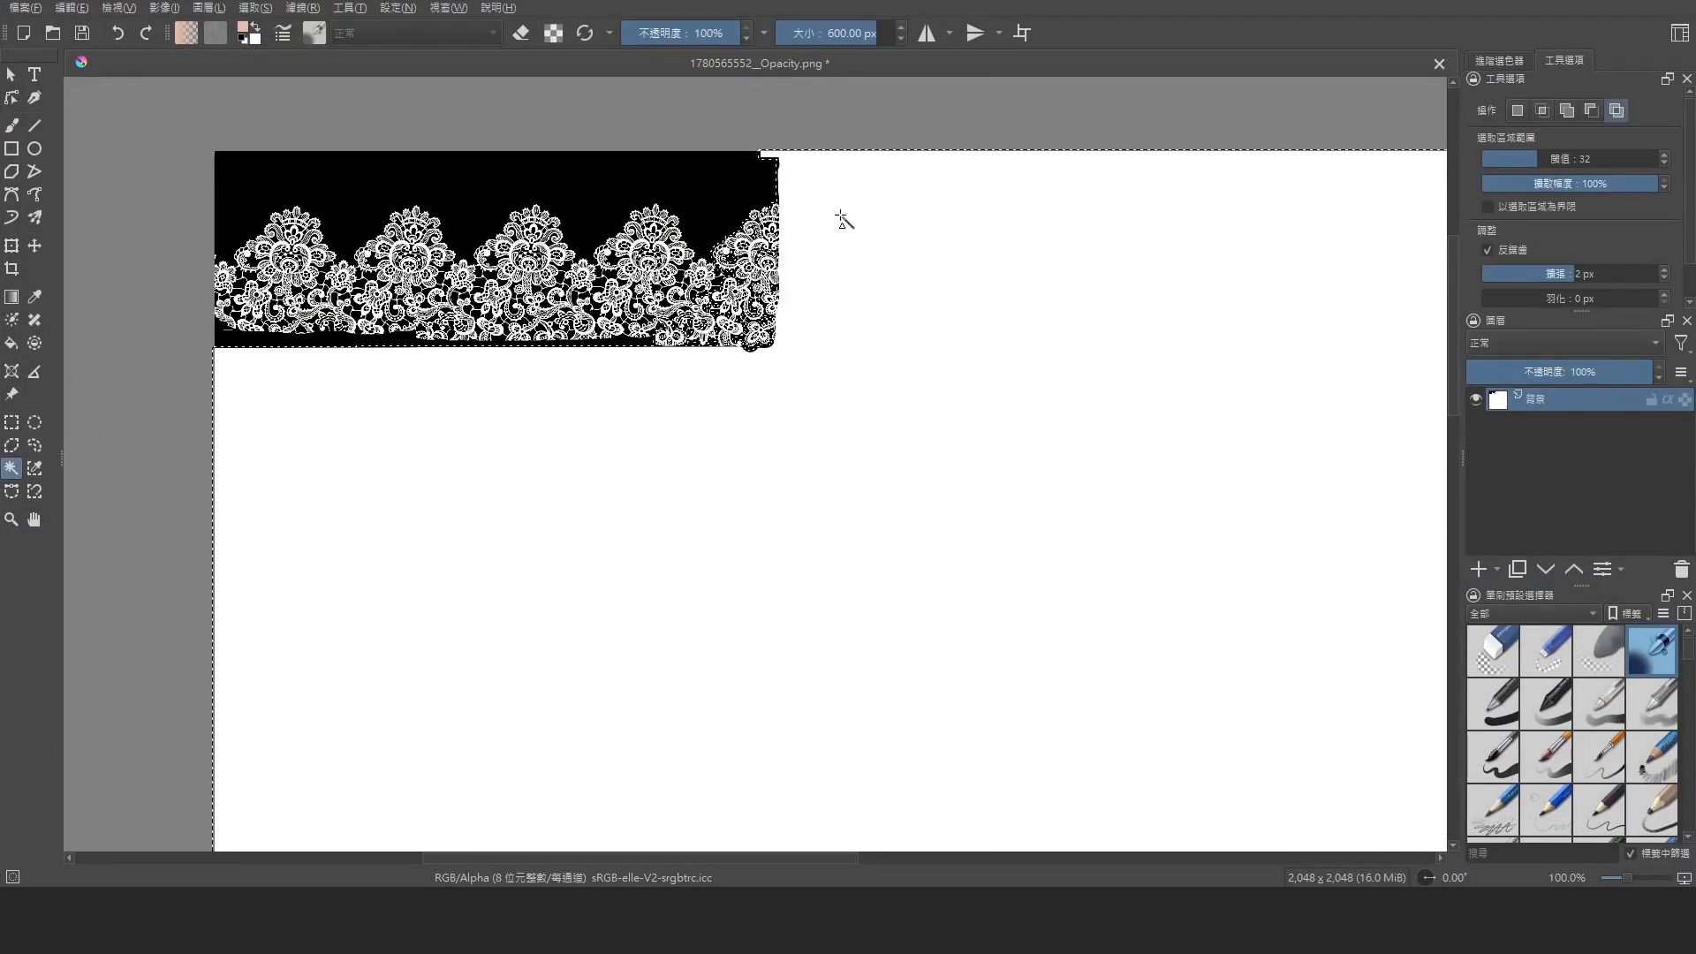
click(831, 249)
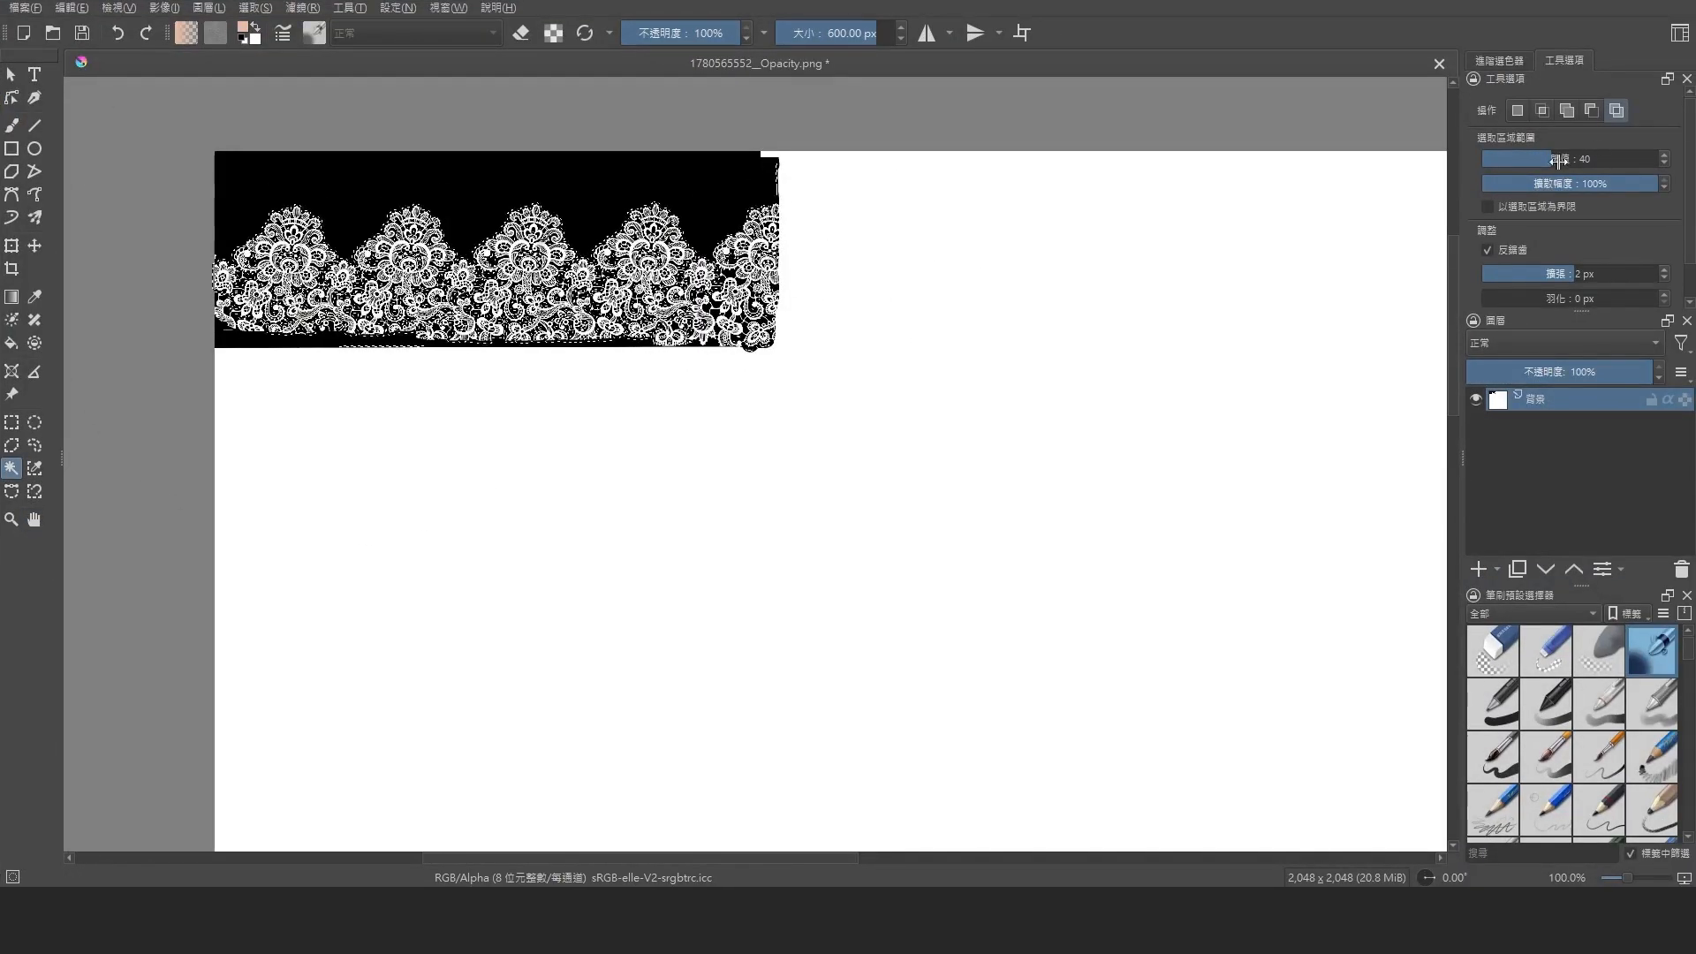
Clear the unwanted area around the lace pattern in the opacity map and save the image to update the collar
click(14, 424)
right_click(732, 168)
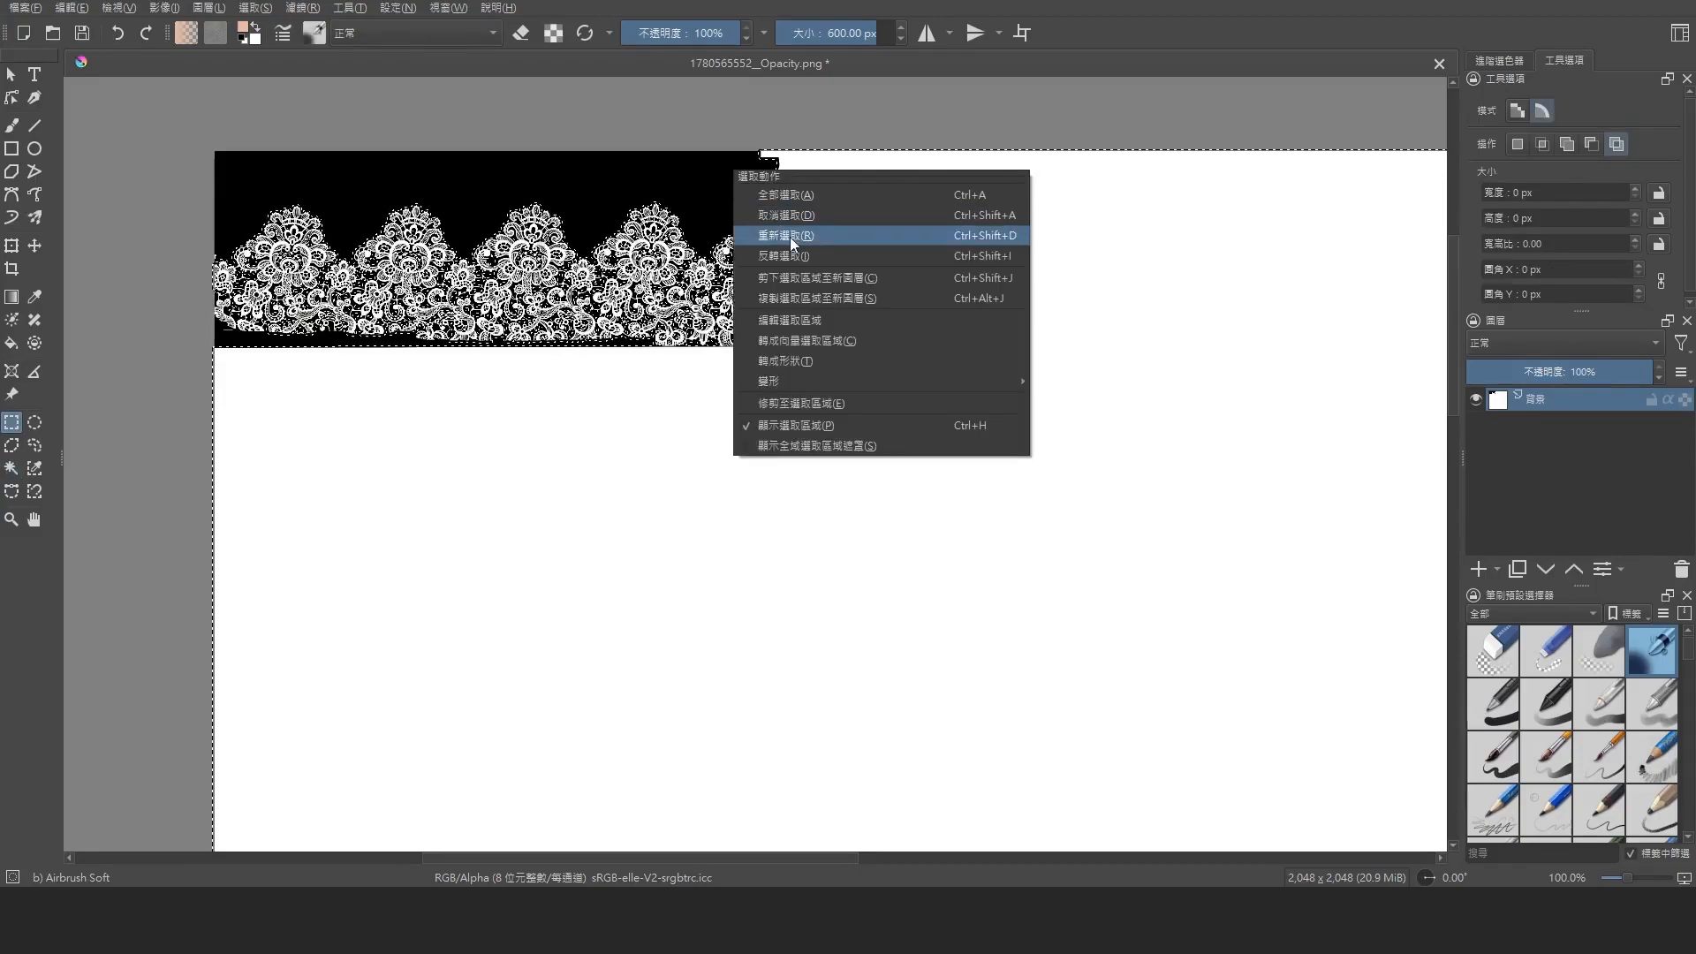
click(793, 237)
key(Delete)
key(ctrl+s)
click(929, 667)
click(1234, 806)
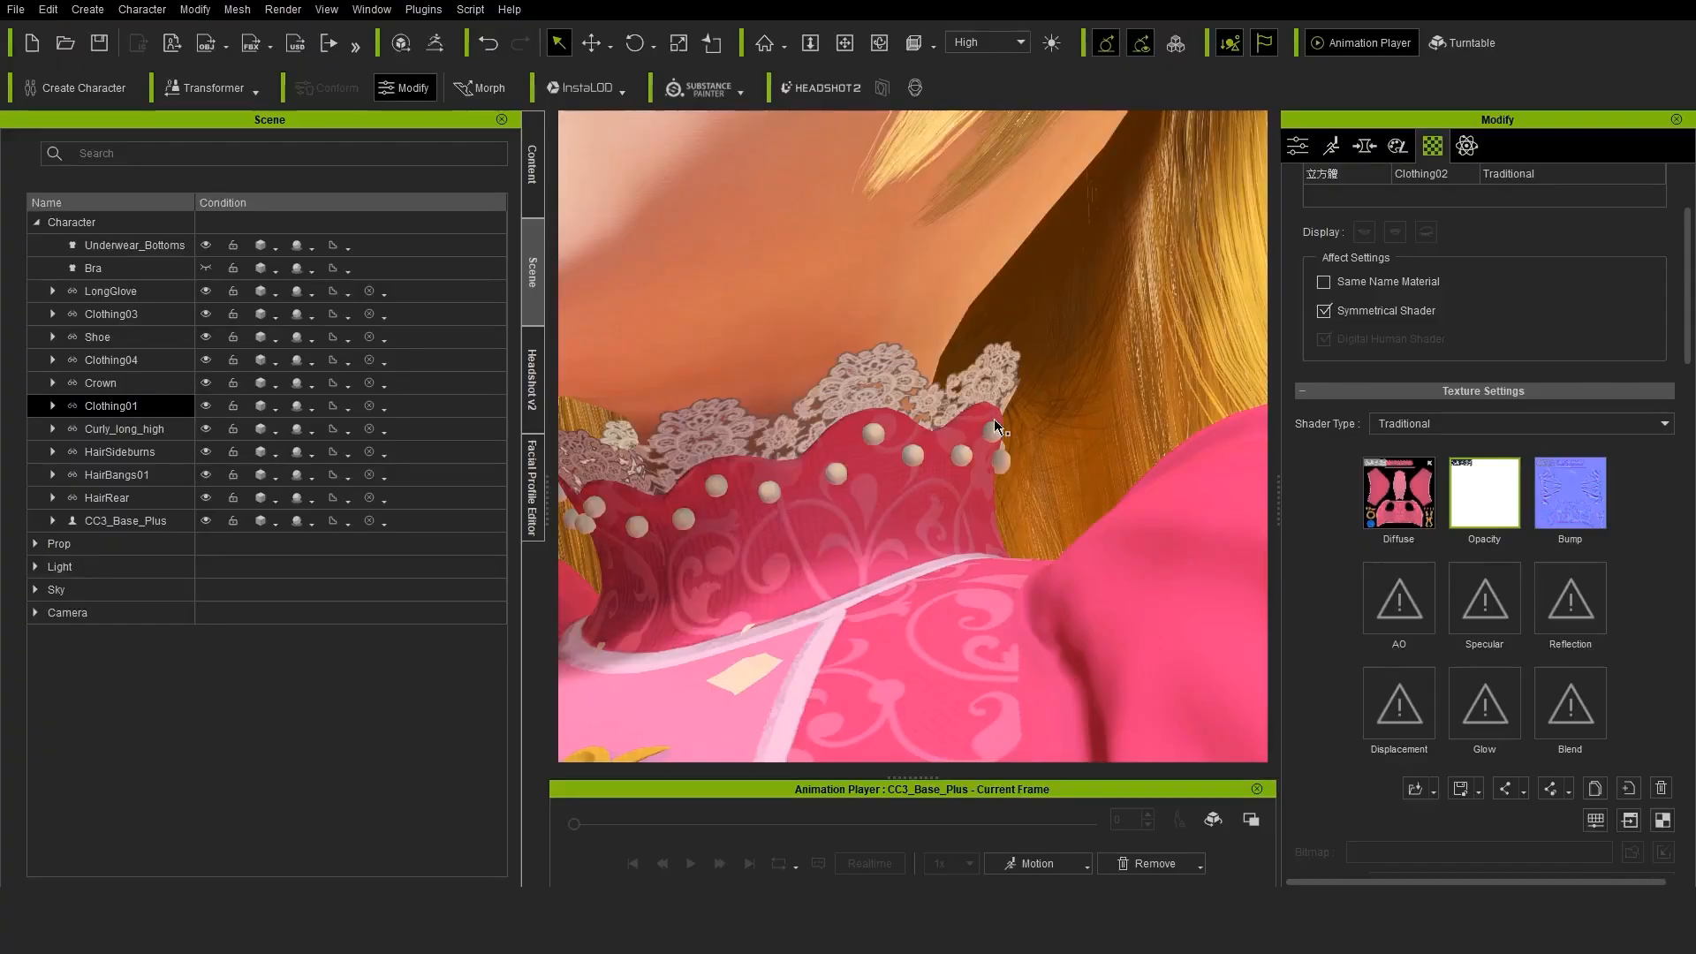
Set Clothing01's shader type to PBR and load the Clothing01_Metallic and Clothing01_roughness textures into the matching channels
click(1526, 427)
click(1521, 454)
click(1492, 590)
scroll(935, 527, down, 10)
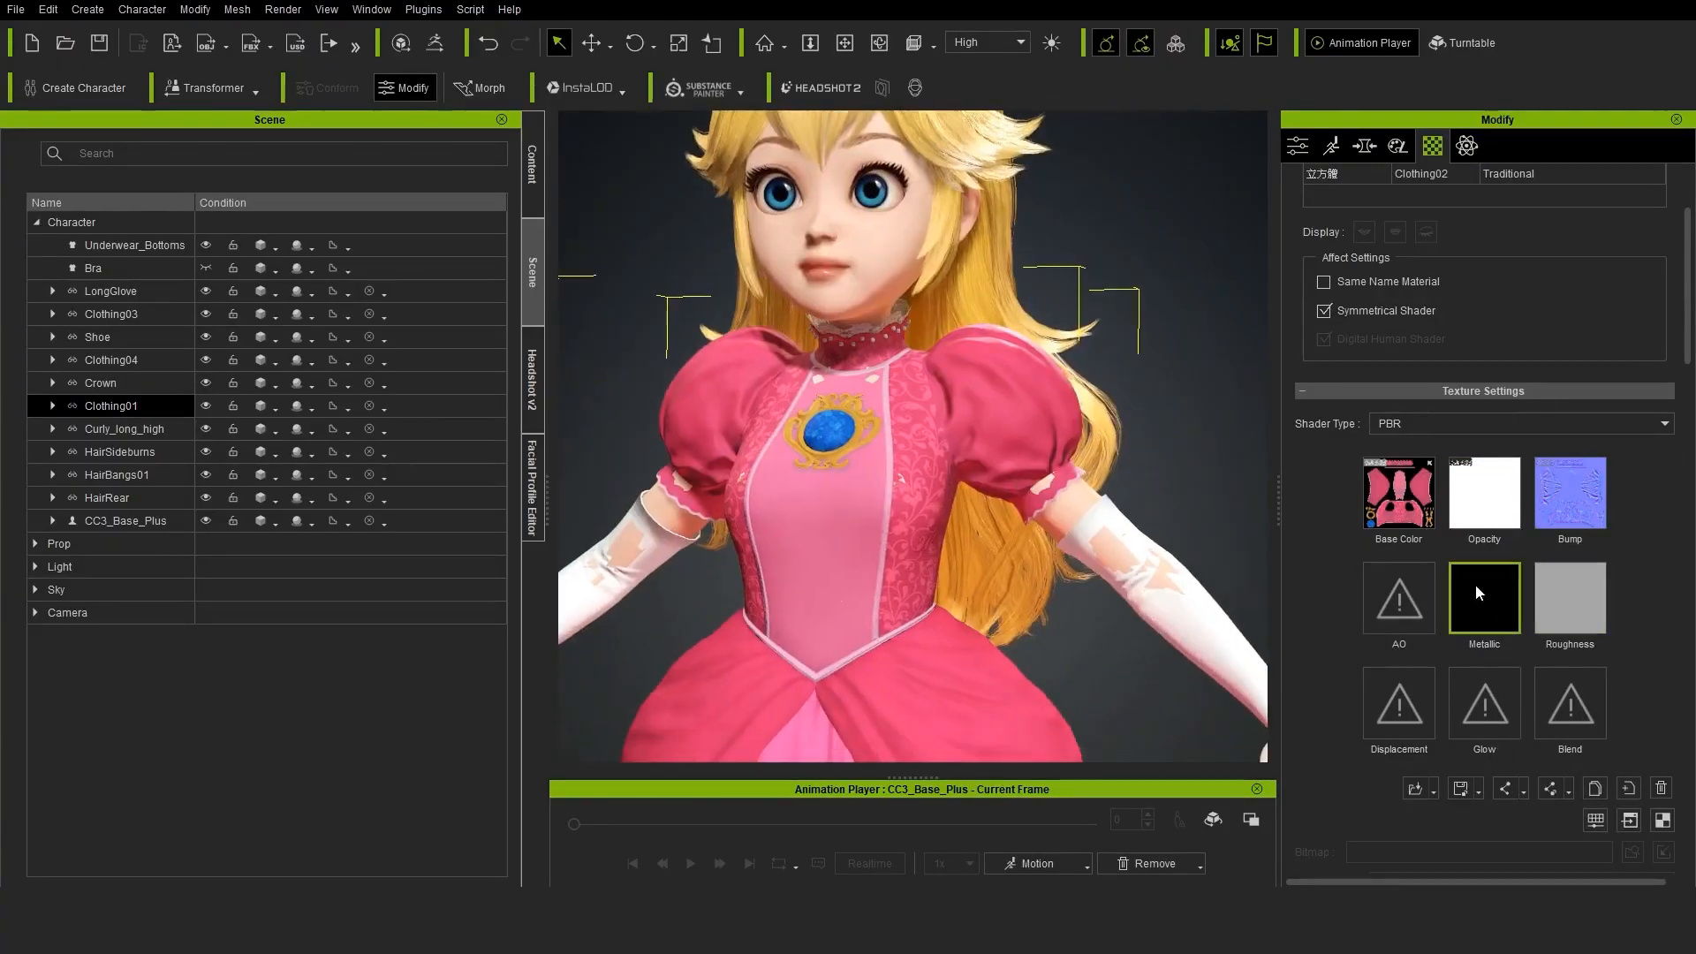
double_click(1475, 585)
double_click(397, 150)
double_click(1570, 597)
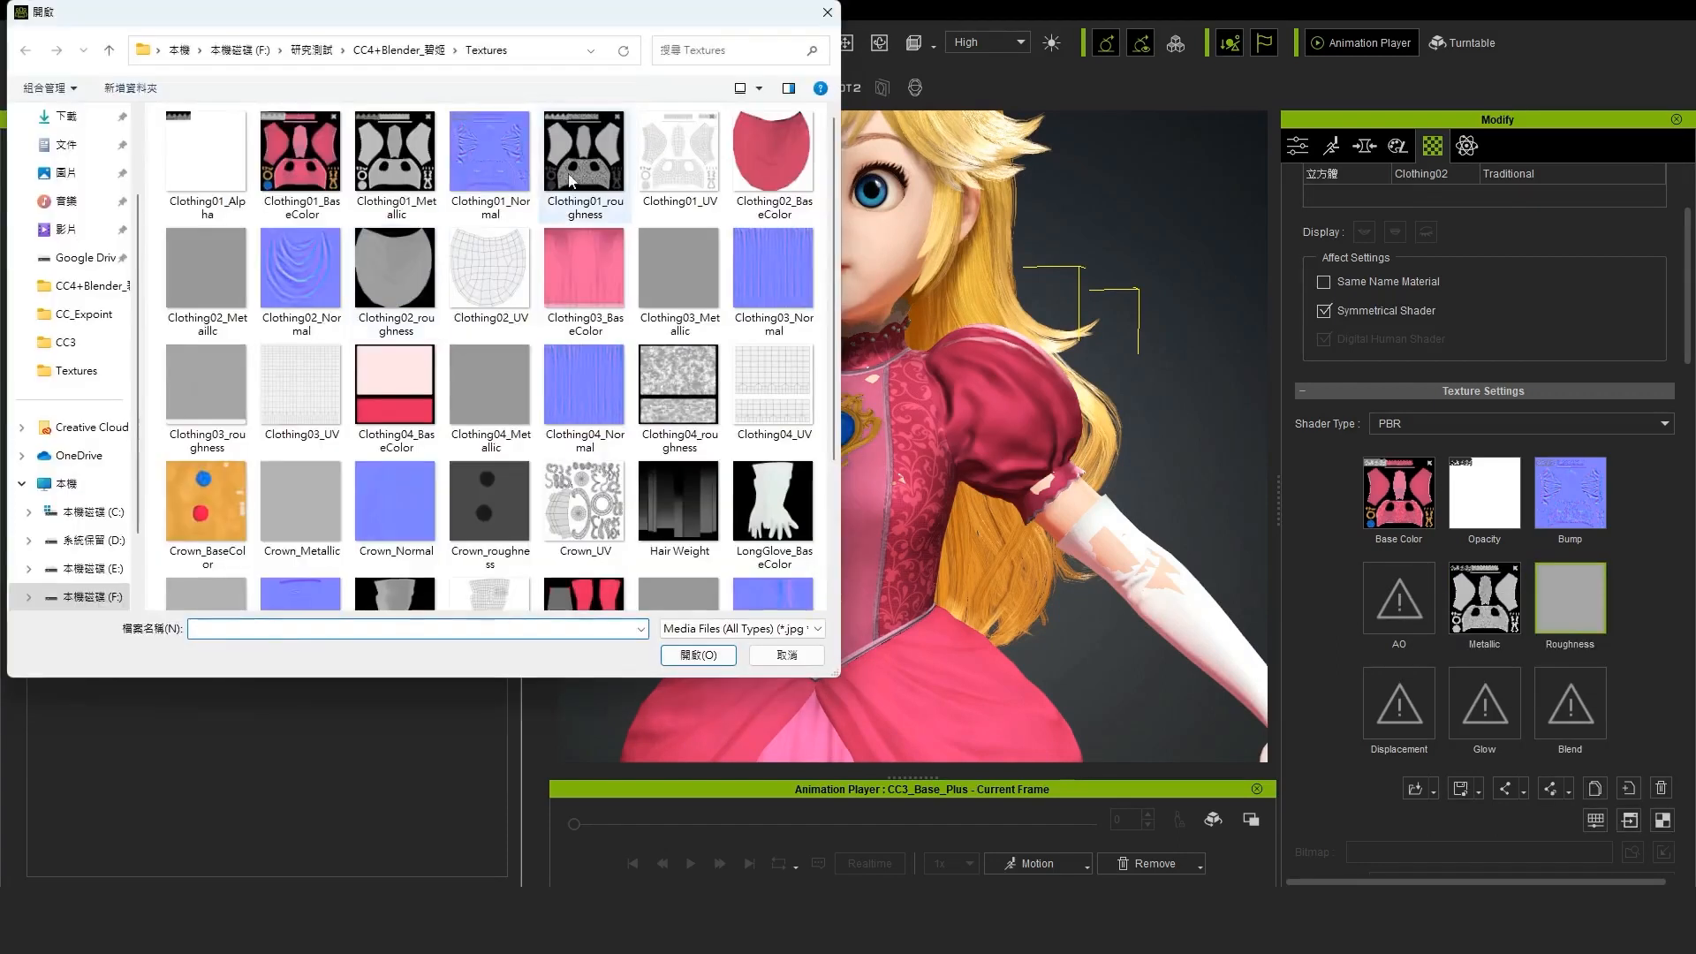
double_click(584, 150)
Adjust Clothing01's Base Color texture by slightly raising brightness and setting contrast to about 34
mouse_move(1058, 519)
right_down()
mouse_move(989, 521)
mouse_move(1060, 523)
right_up()
click(1416, 516)
click(1596, 820)
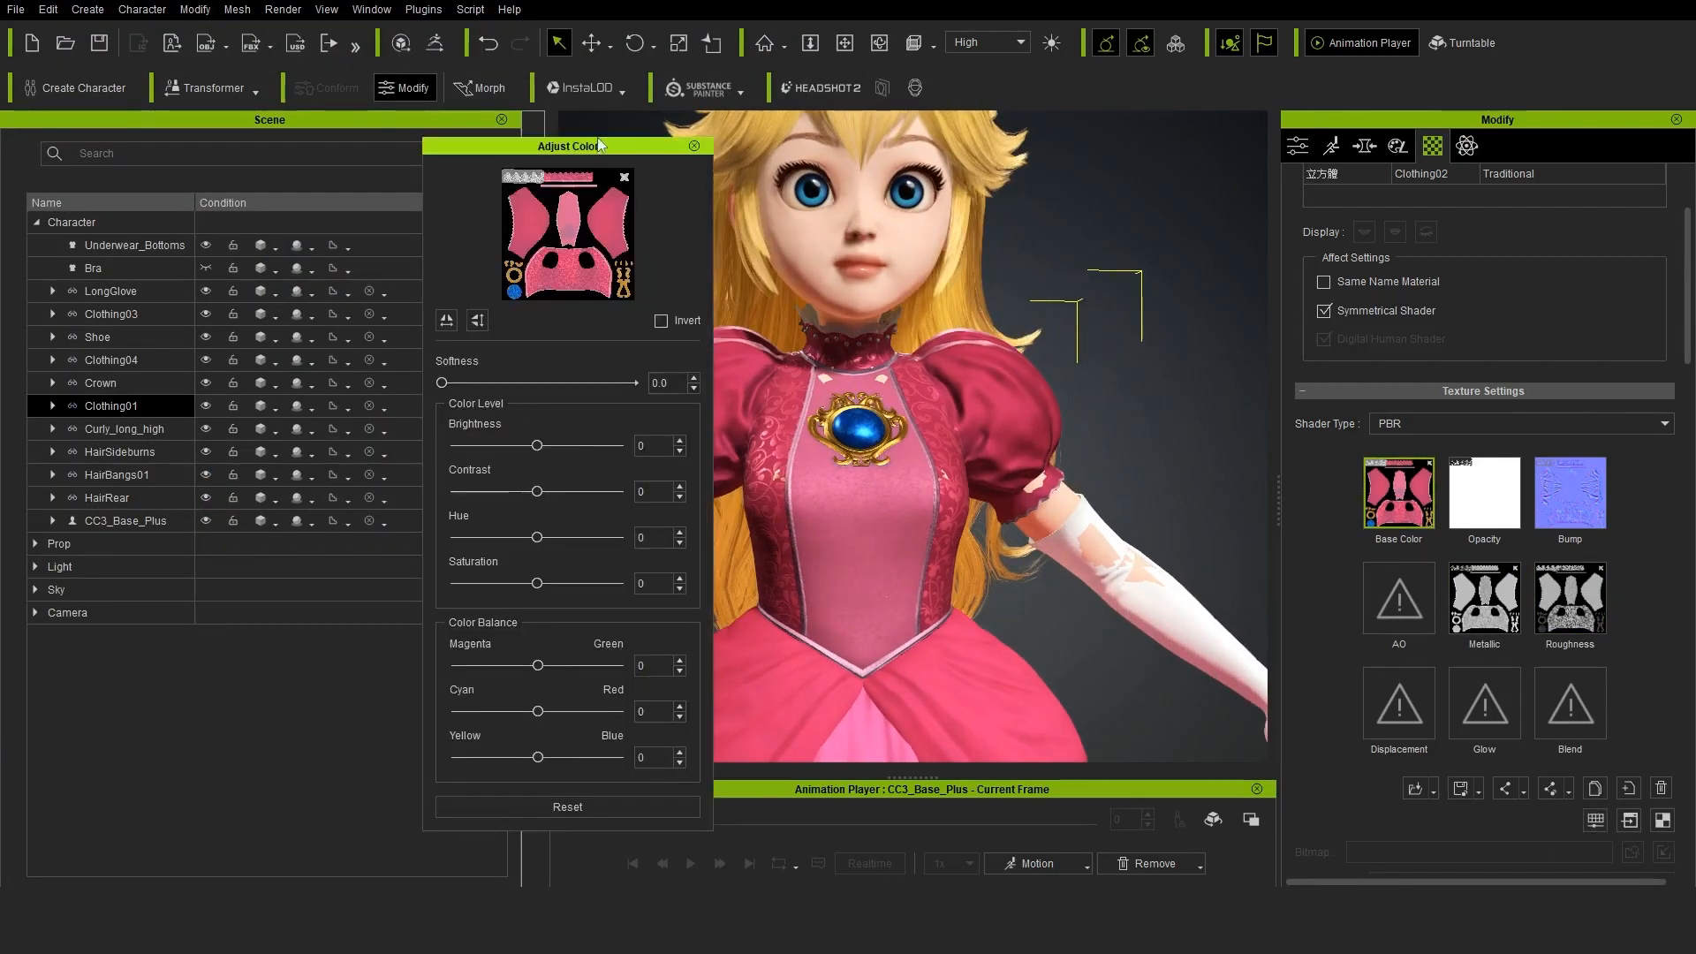
drag(598, 144, 500, 180)
drag(438, 479, 448, 481)
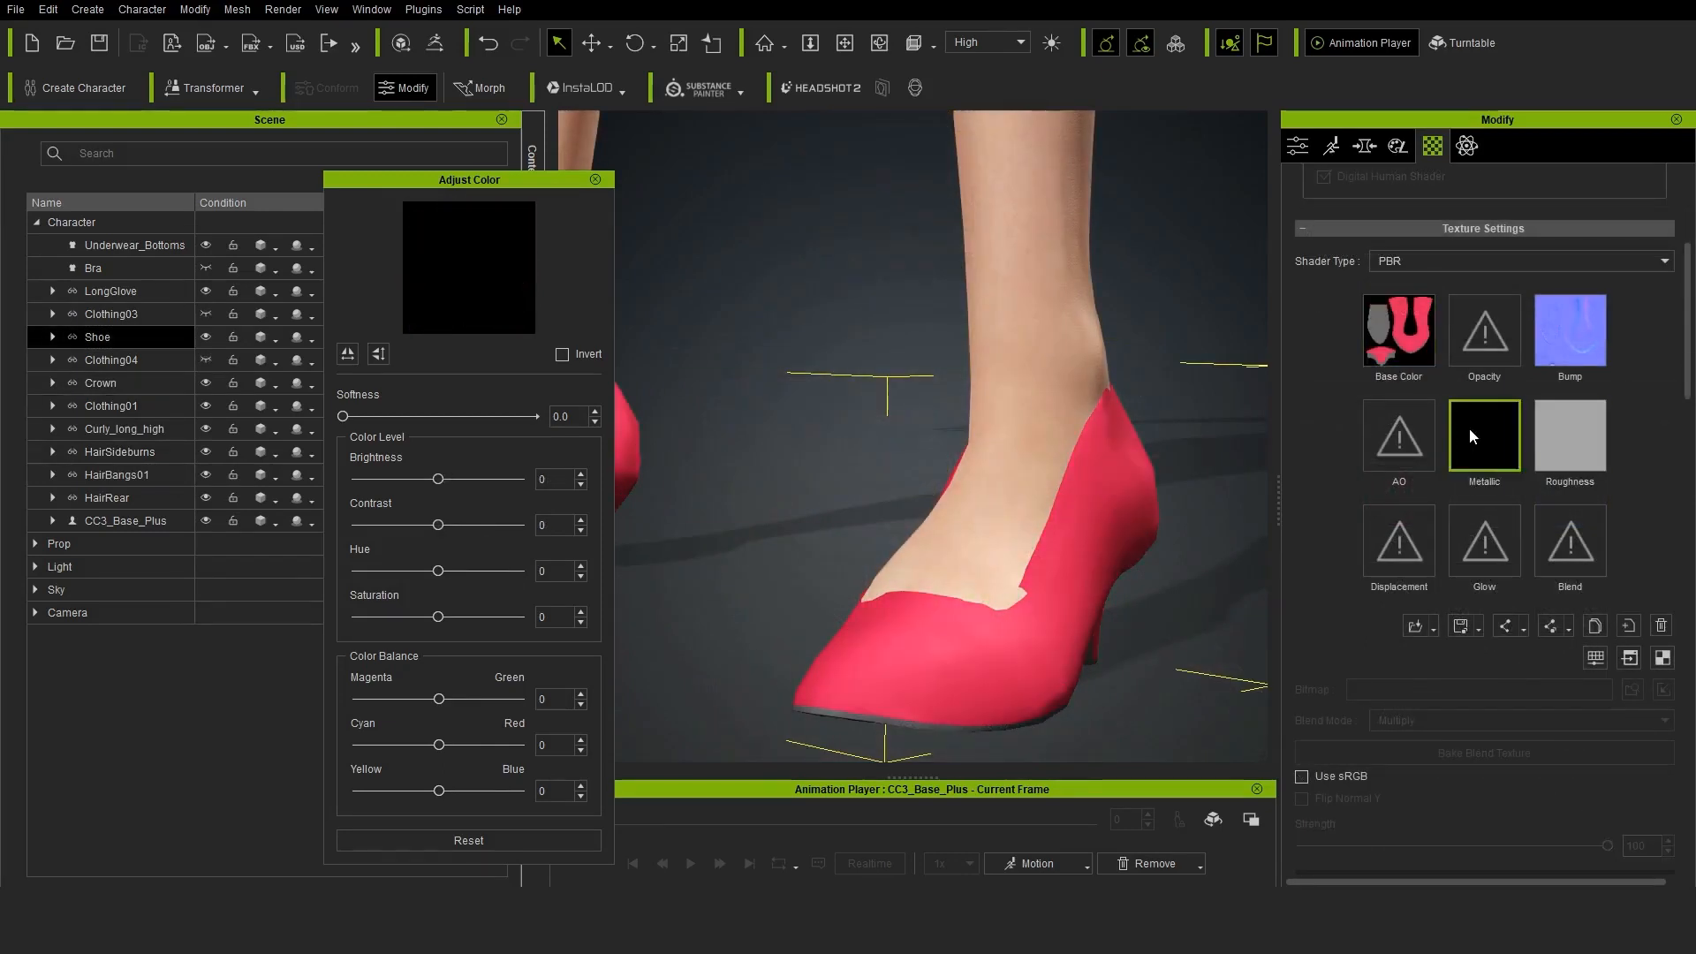
Load the Shoe_Metallic texture and the matching shoe roughness map into the Shoe's PBR material
double_click(1476, 431)
click(628, 492)
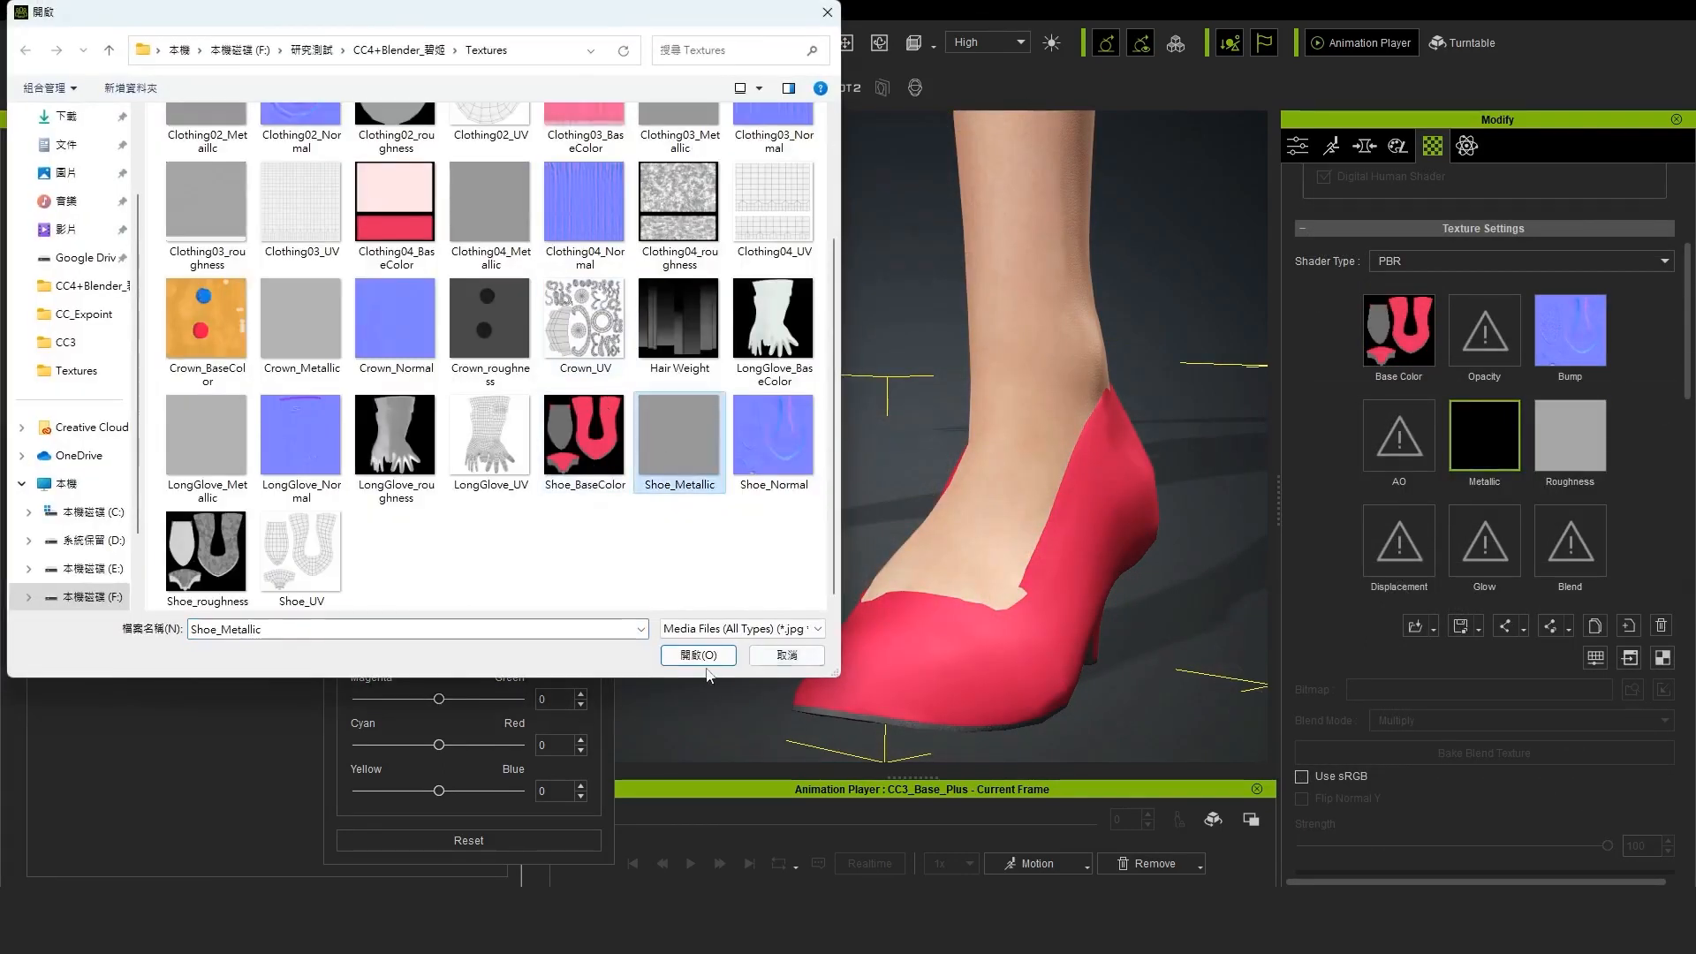
double_click(628, 492)
right_click(1552, 442)
mouse_move(1590, 450)
click(1470, 451)
click(697, 651)
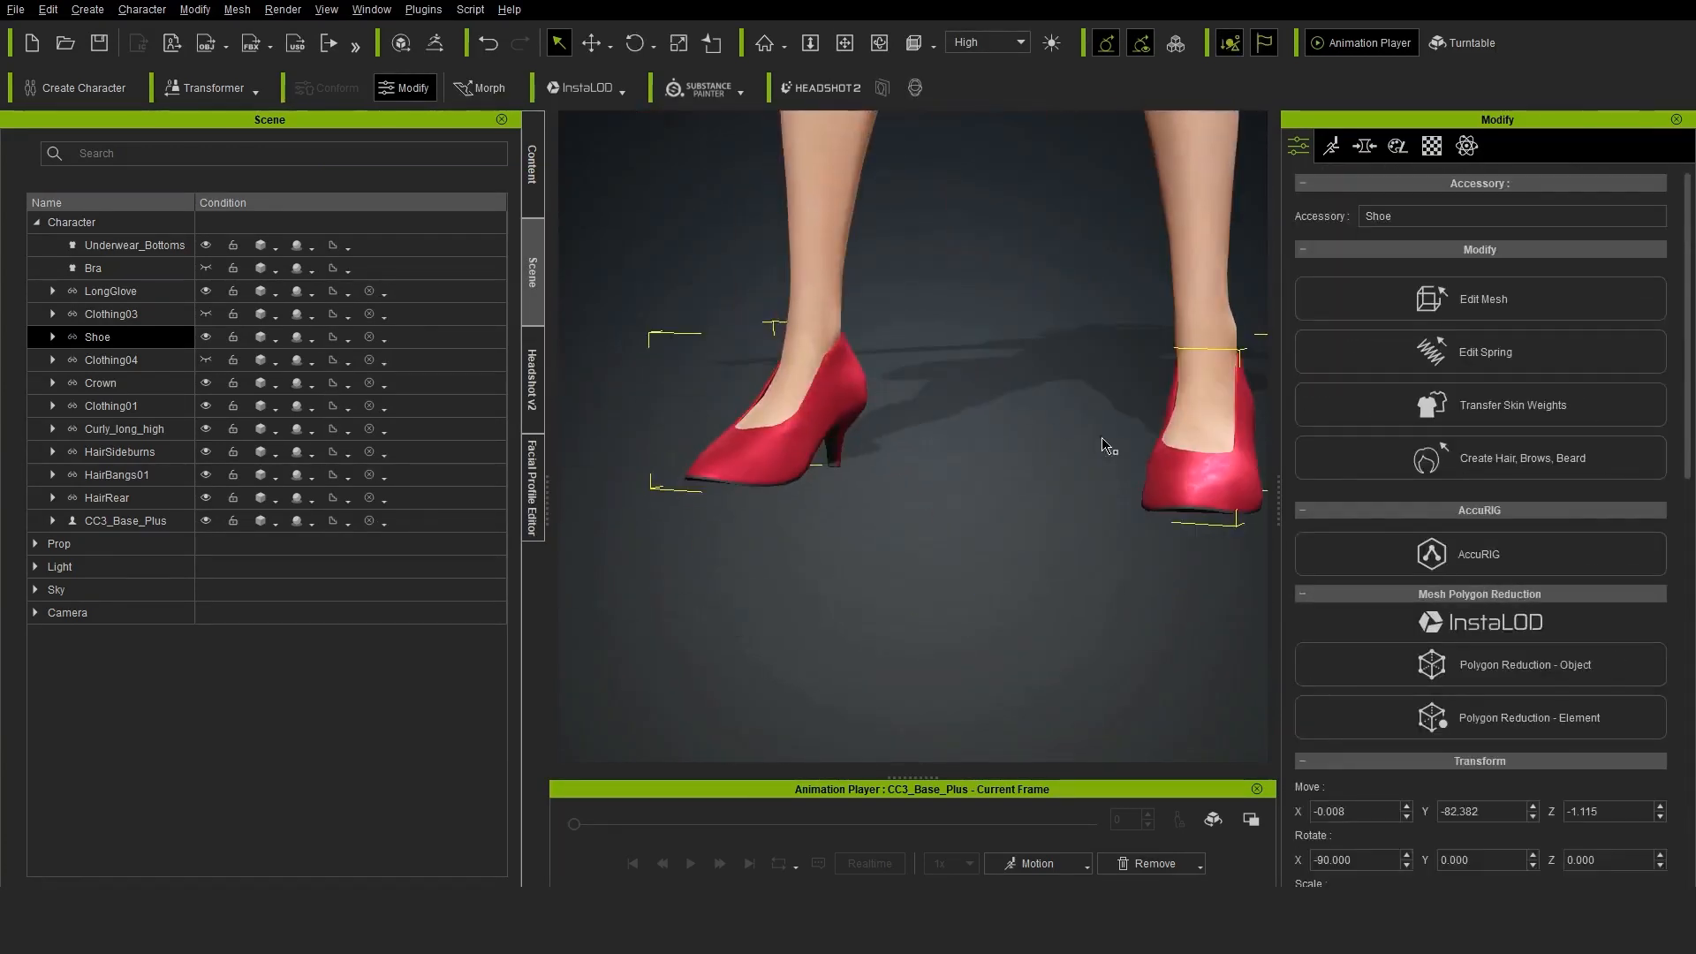
Transfer skin weights to the Shoe with the Shoes template and to LongGlove with the Gloves template
click(1481, 406)
click(769, 648)
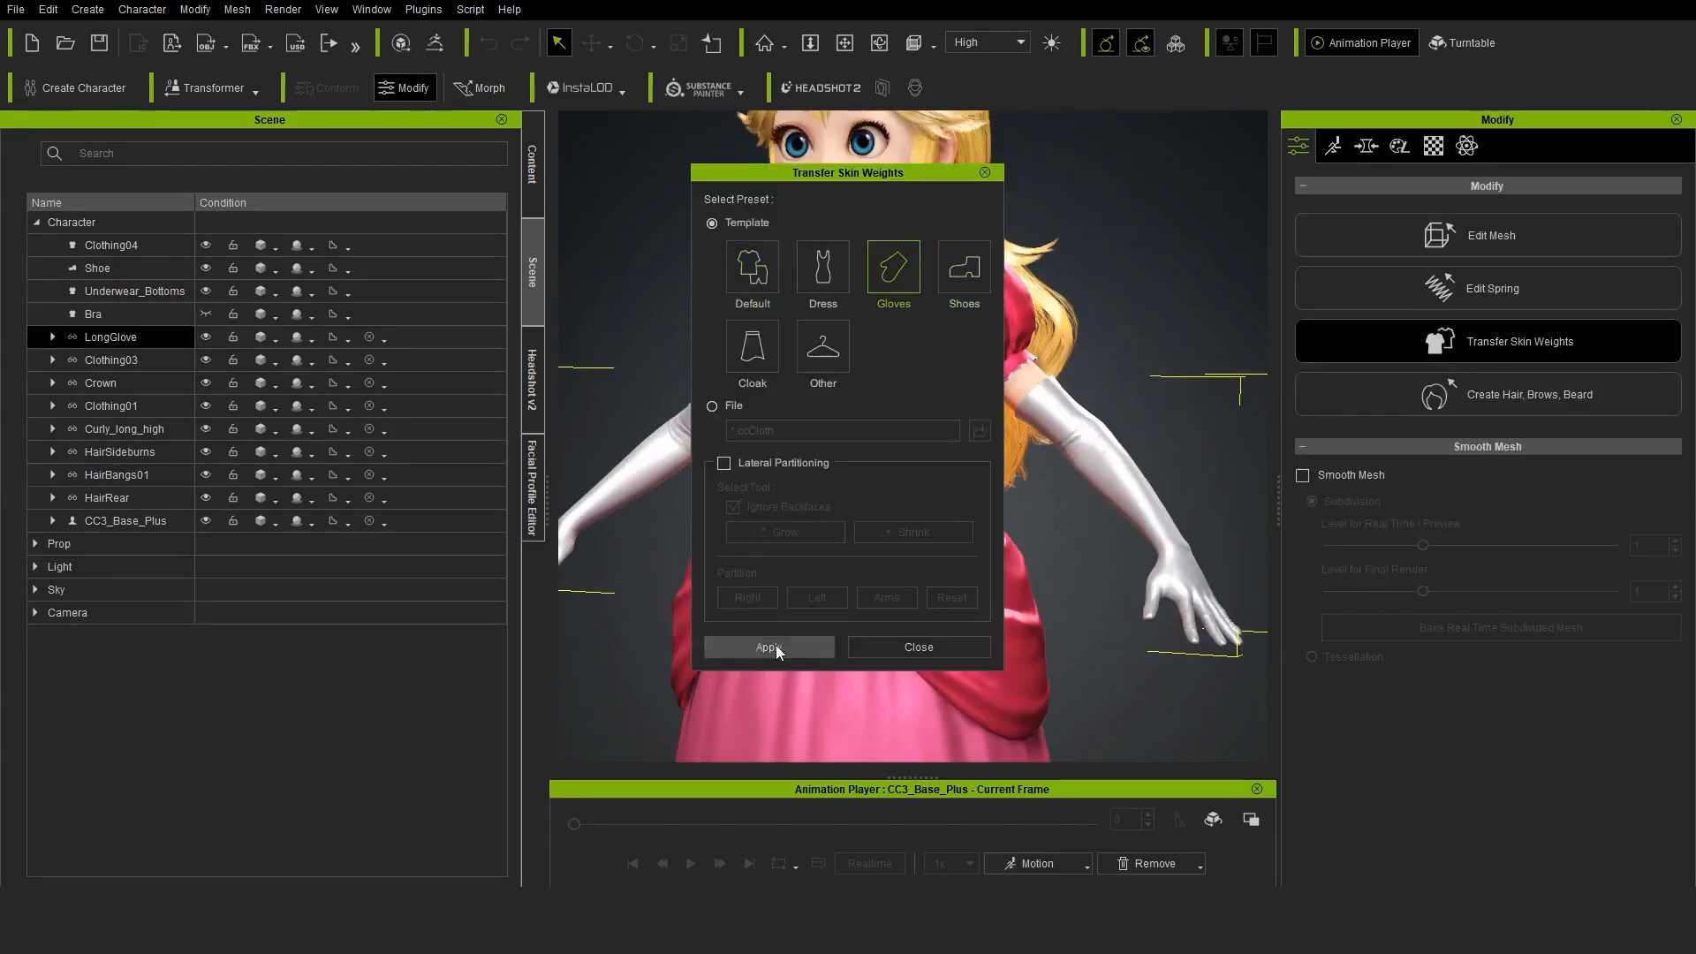
click(768, 647)
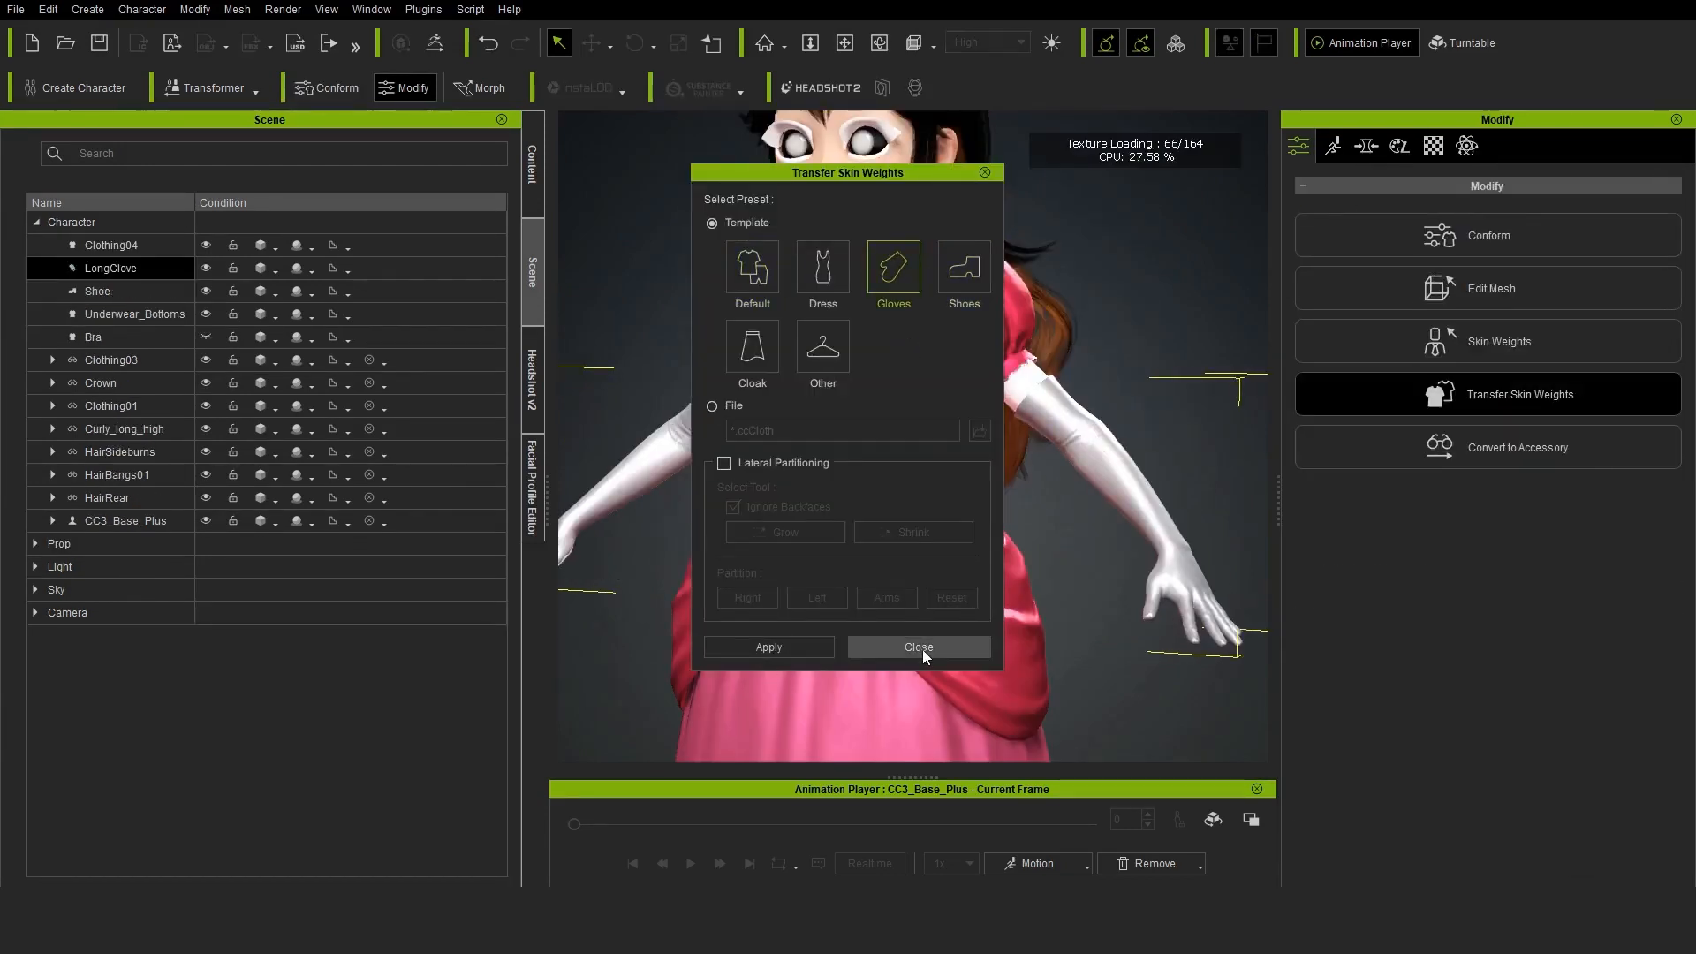
click(919, 648)
Transfer skin weights to Clothing01 using the Dress template
click(132, 405)
click(1508, 406)
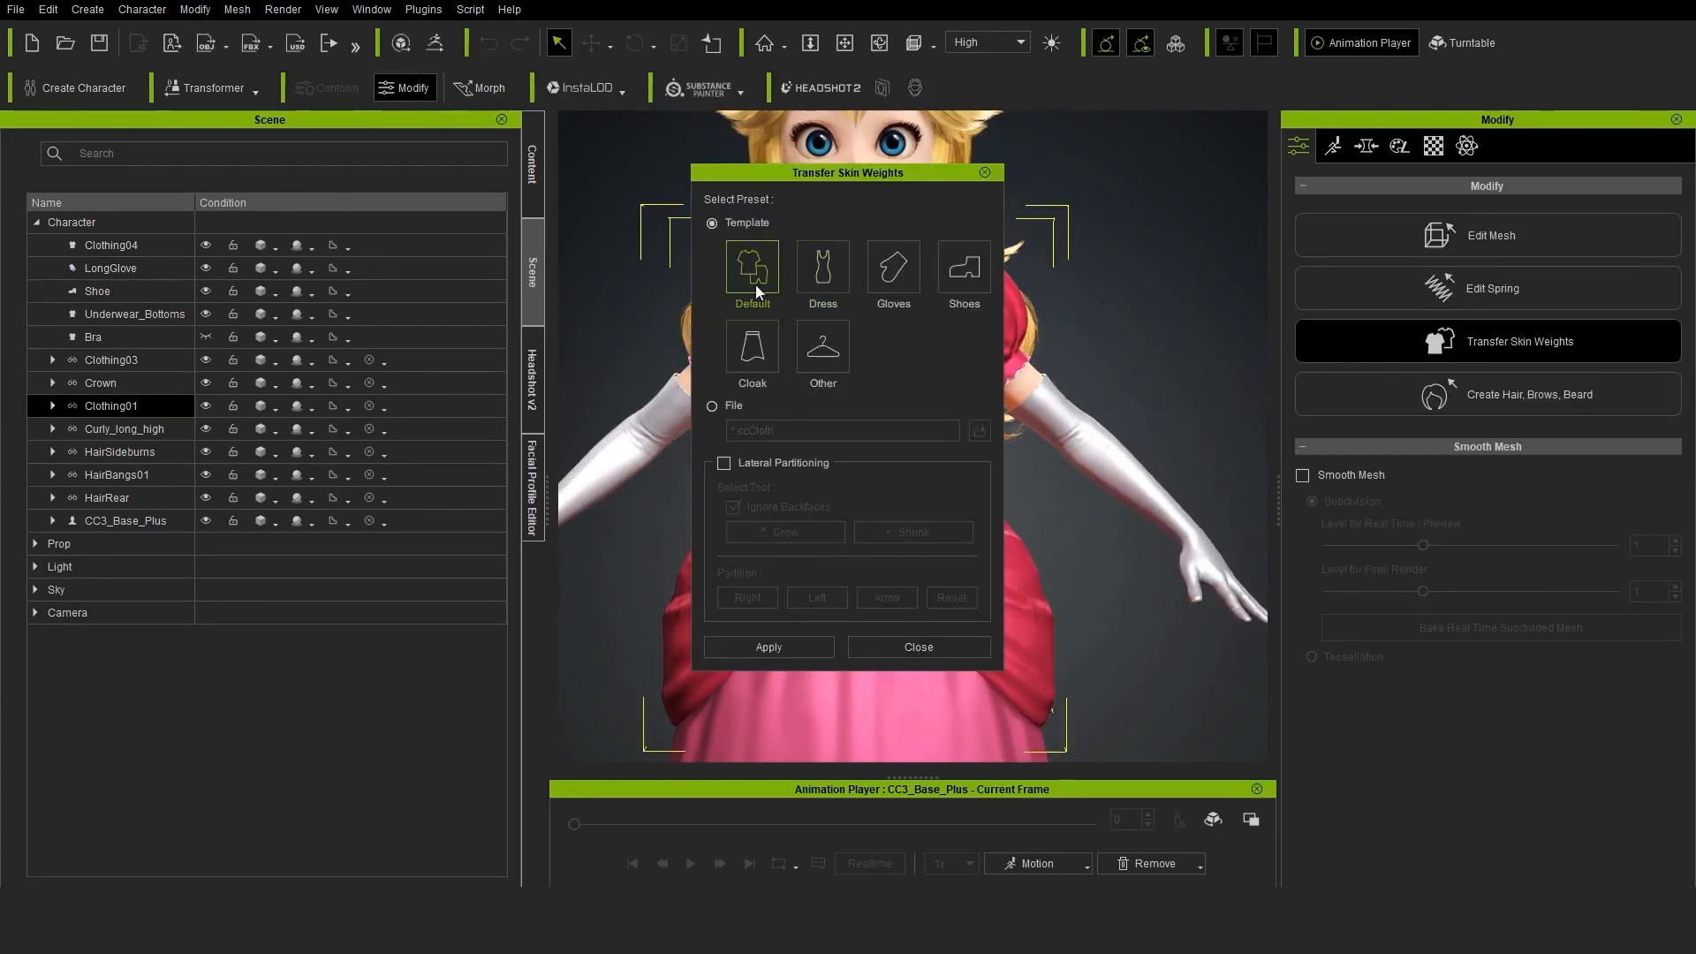
click(768, 647)
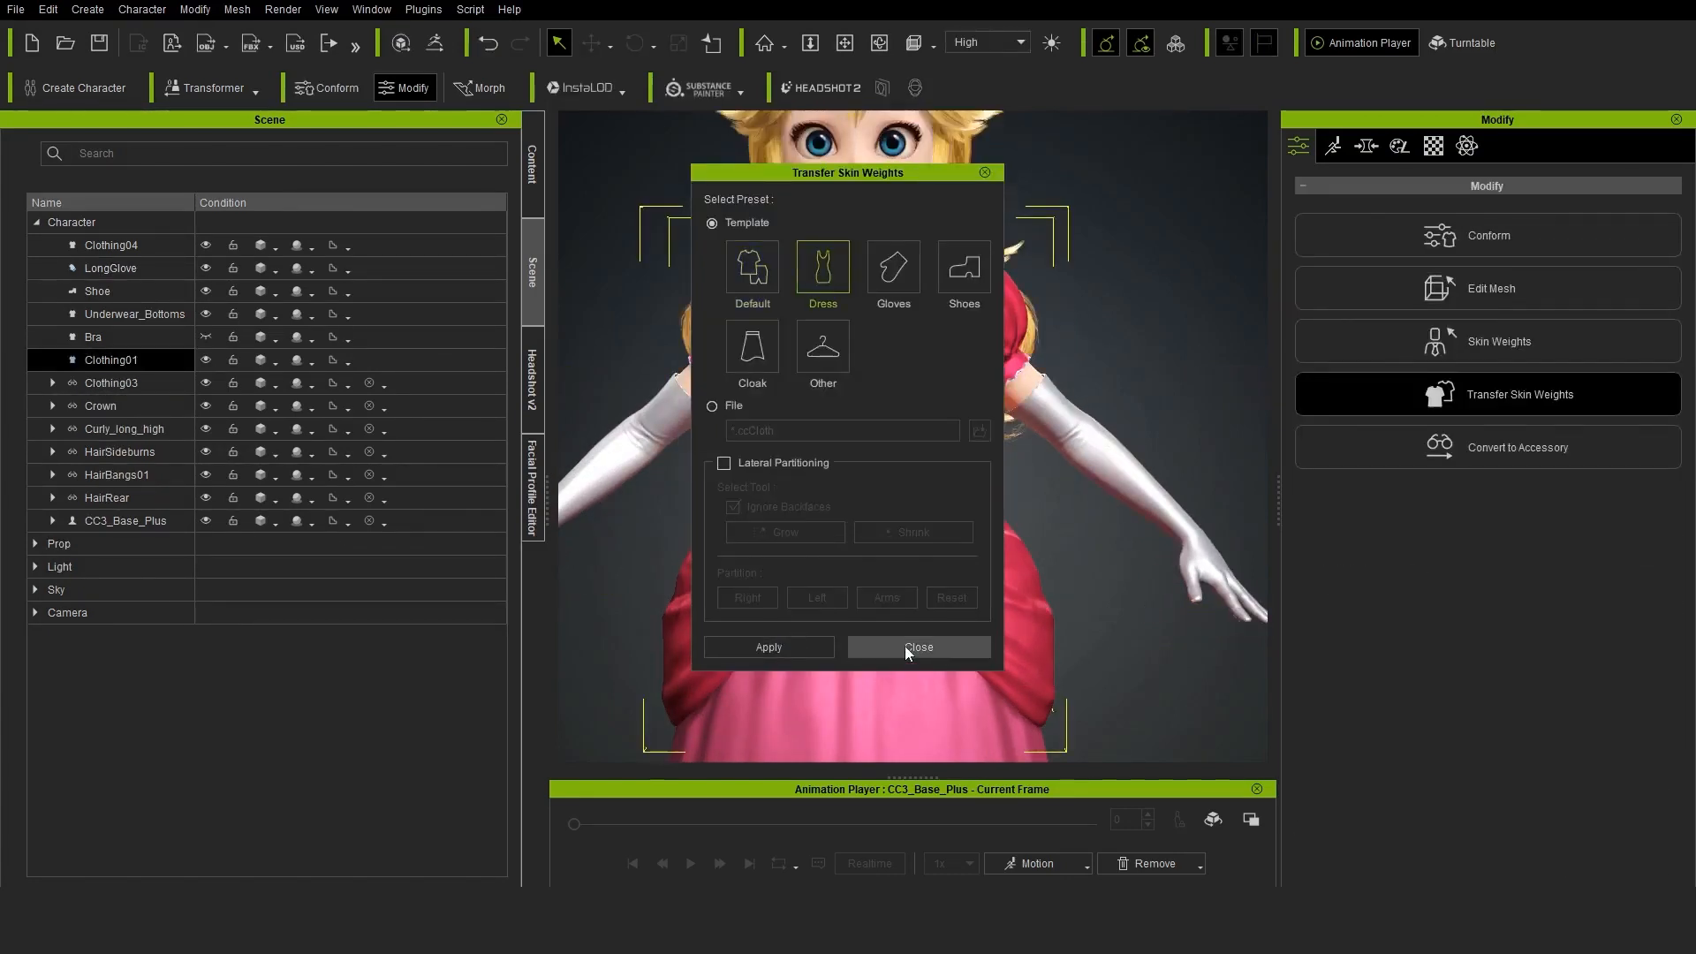
click(919, 647)
Attach the Crown accessory to the CC_Base_Head bone with no alignment, inheriting move, rotate and scale
click(100, 406)
scroll(1457, 441, down, 10)
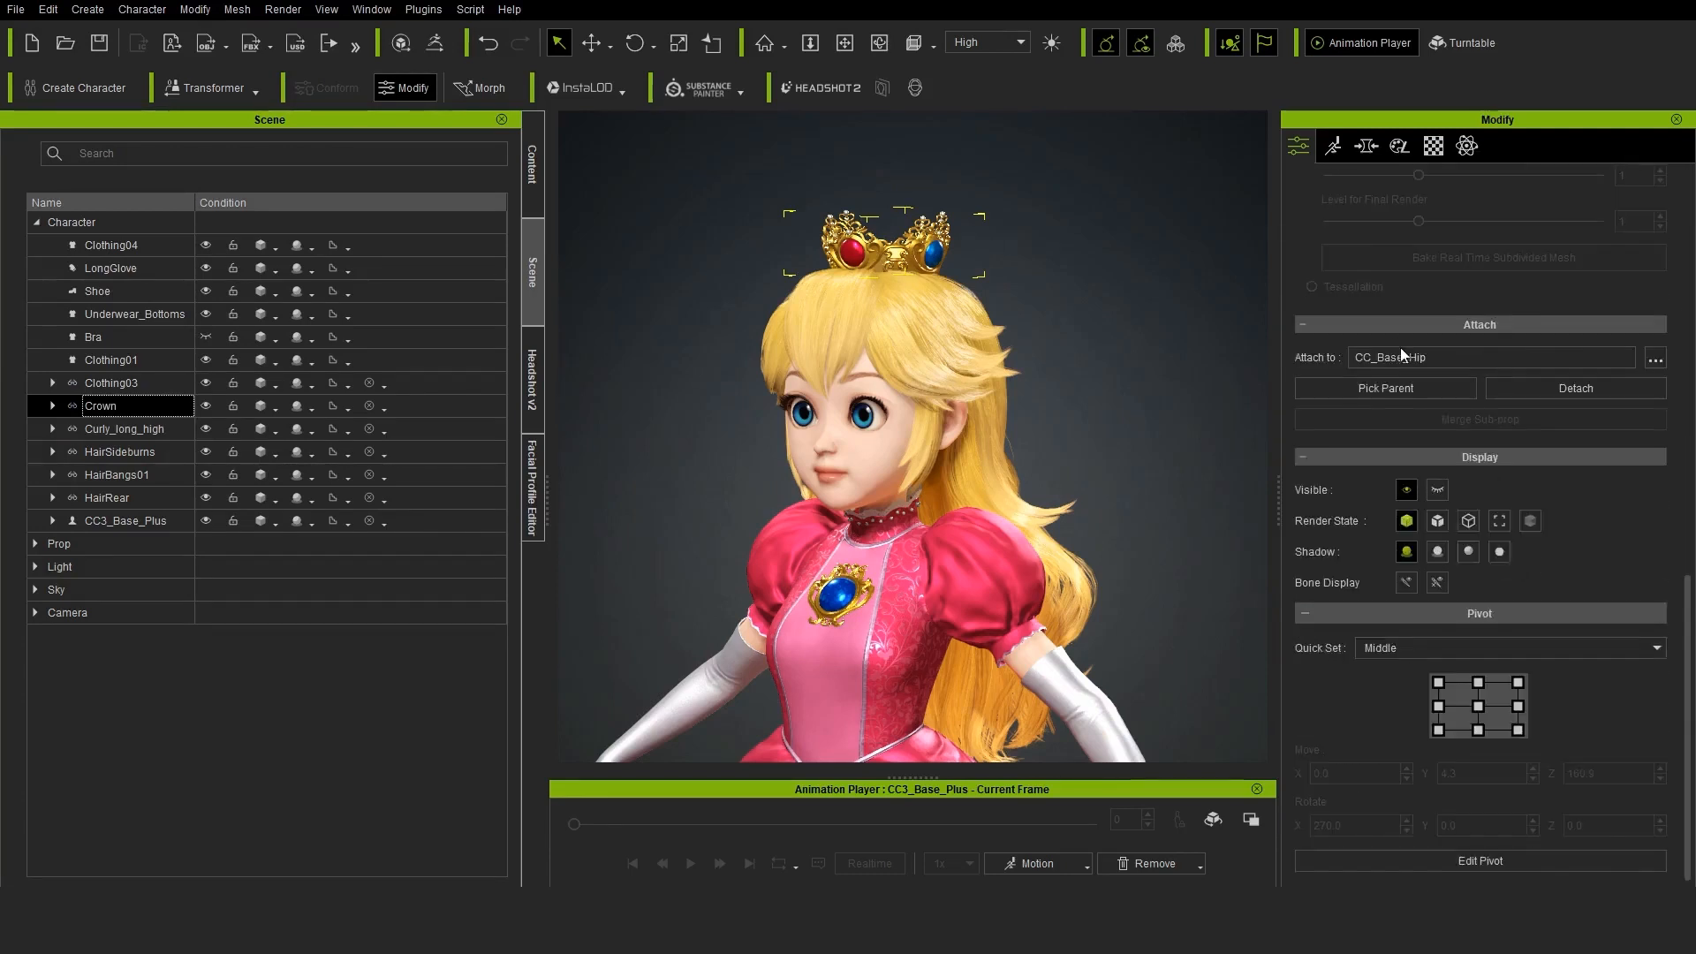
click(1656, 357)
drag(1025, 282, 1047, 348)
click(872, 379)
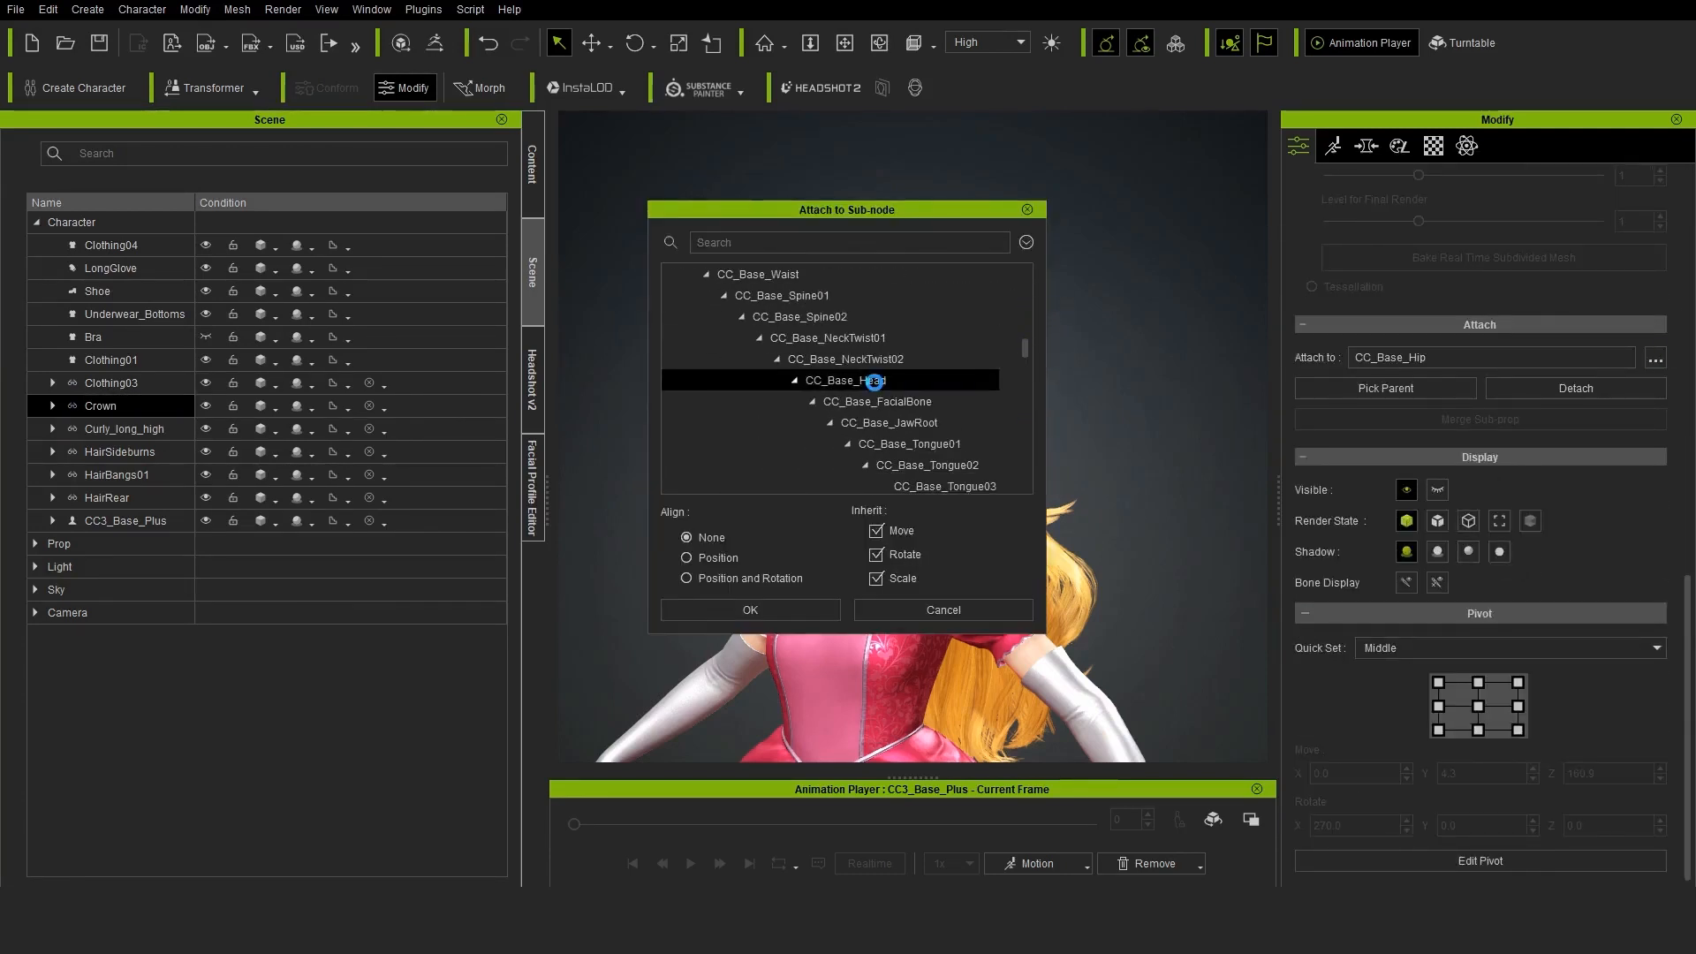
click(768, 610)
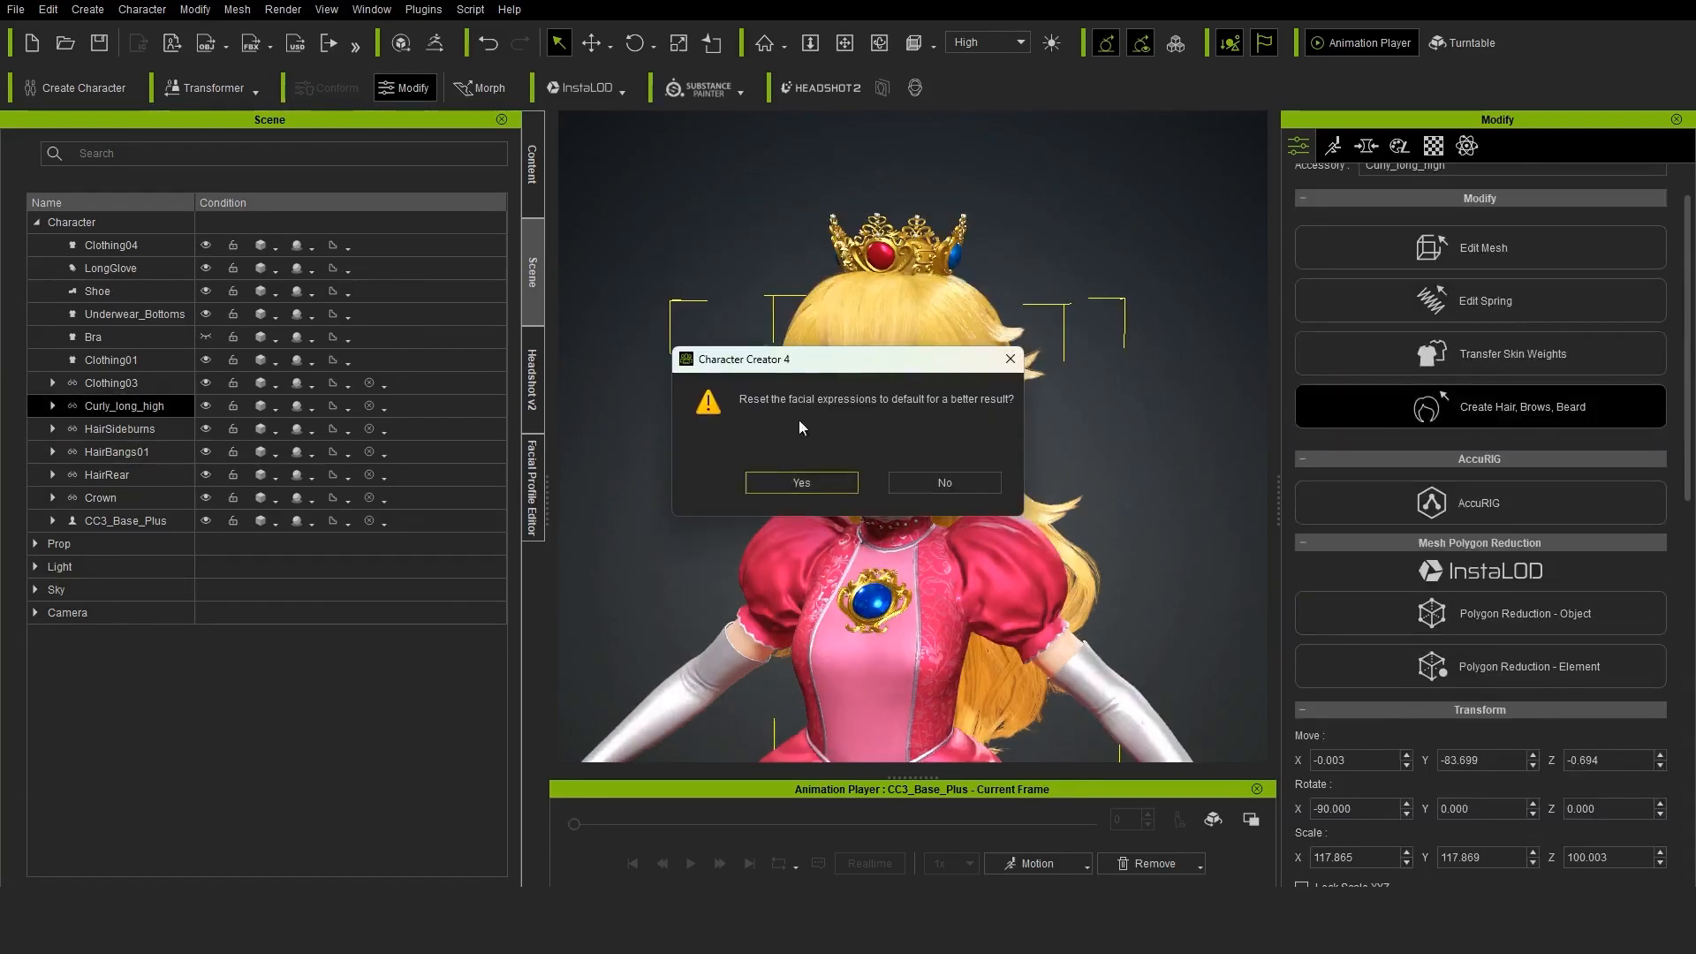
click(800, 479)
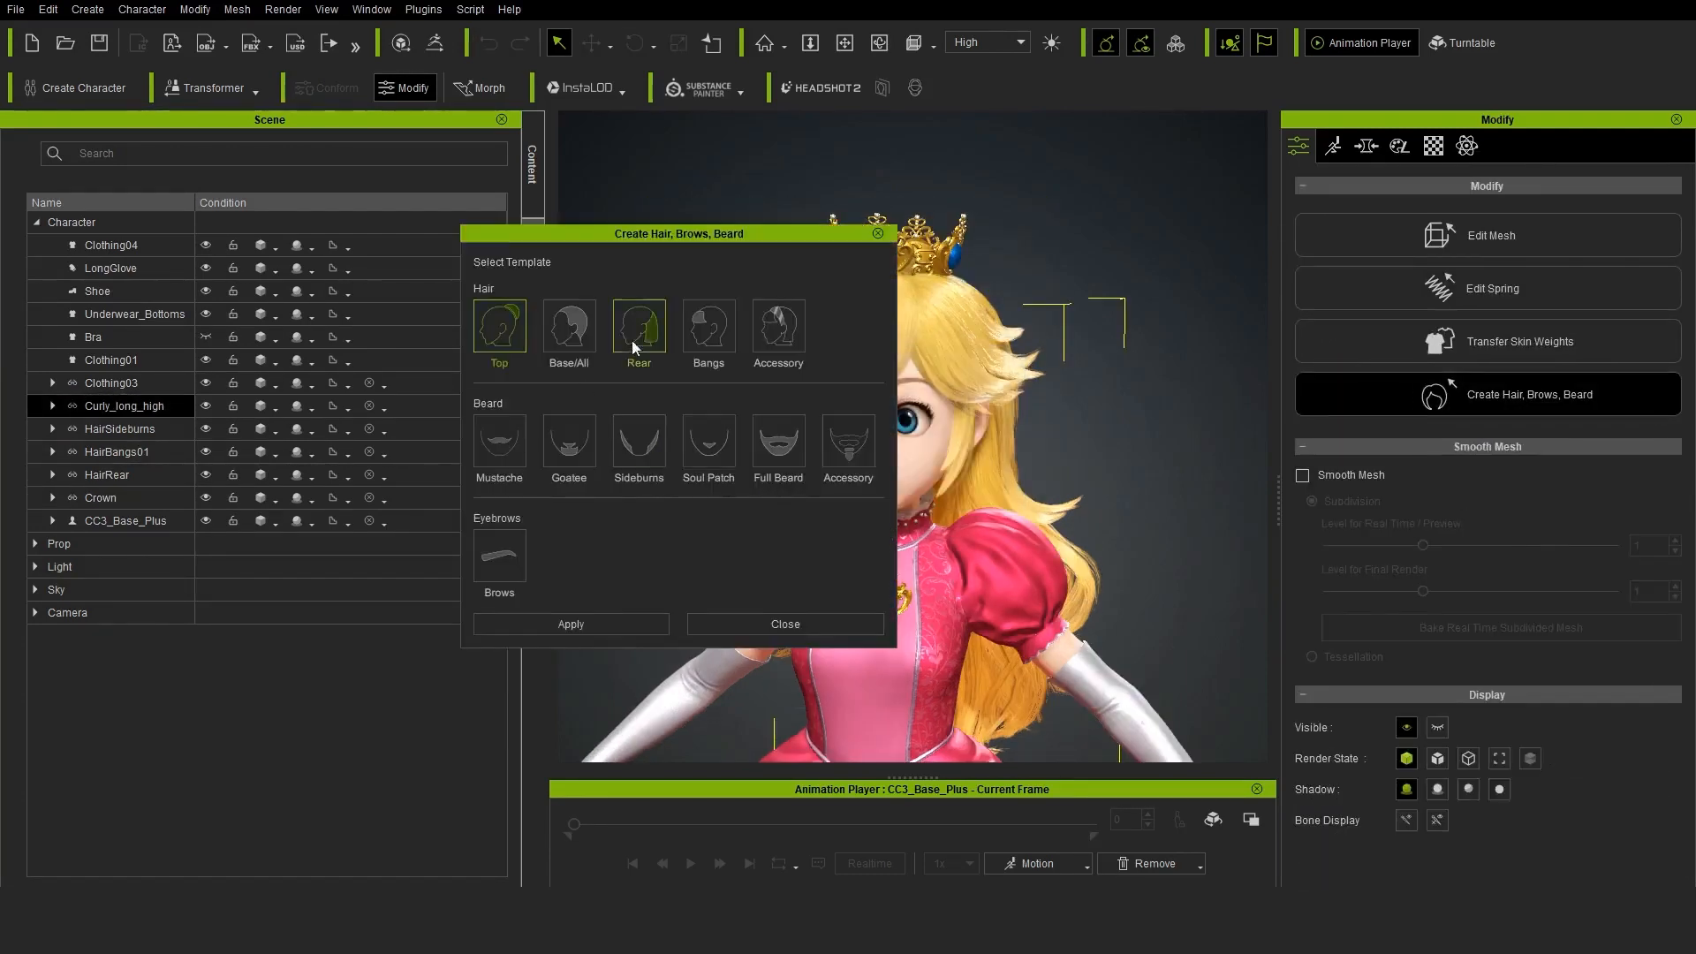
Convert the Curly_long_high accessory into hair using the Rear hair template
click(607, 627)
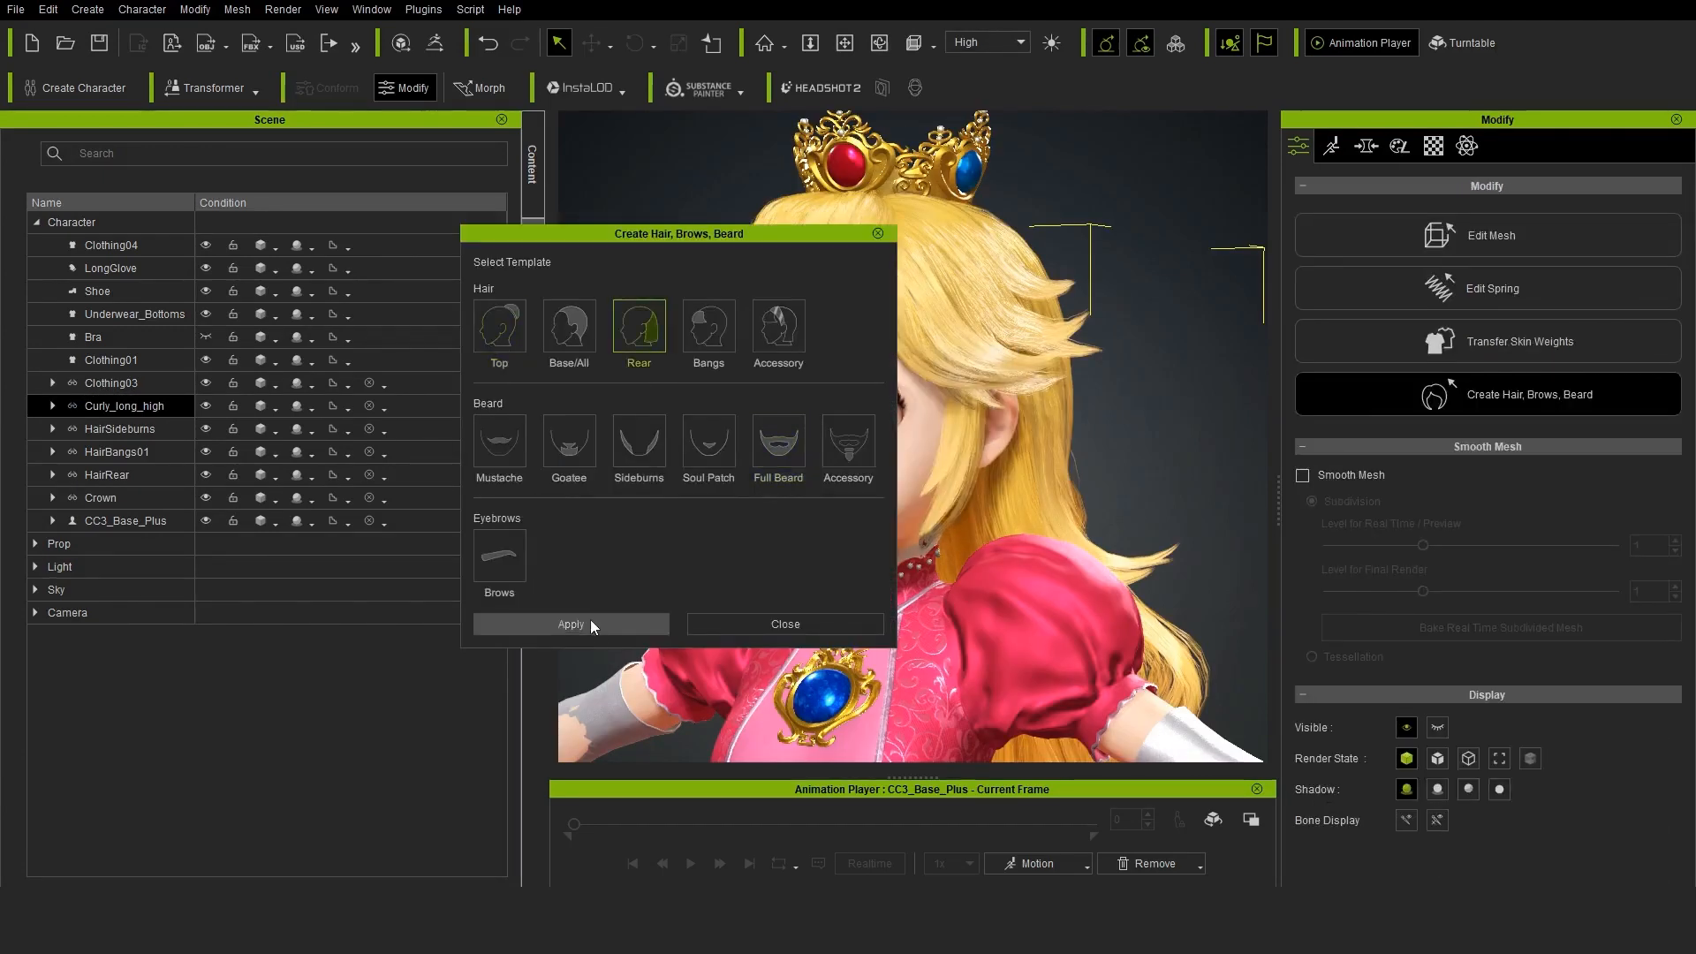
click(590, 622)
click(797, 622)
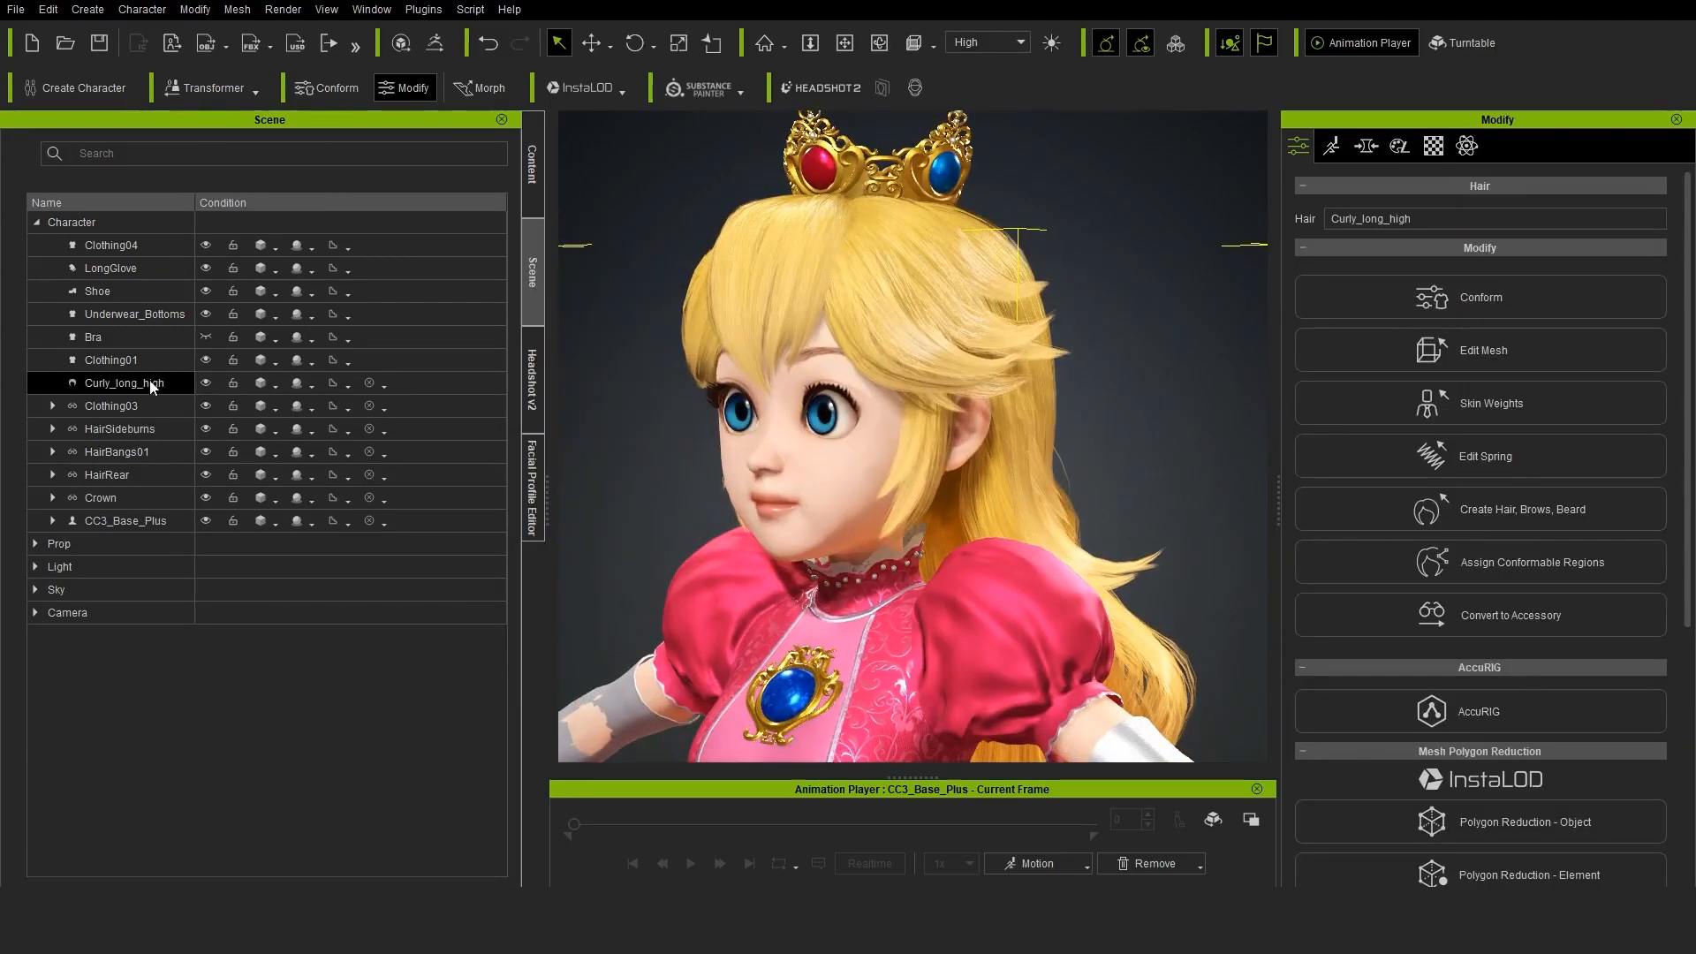
Convert the HairSideburns accessory into hair using the Base/All hair template
click(137, 406)
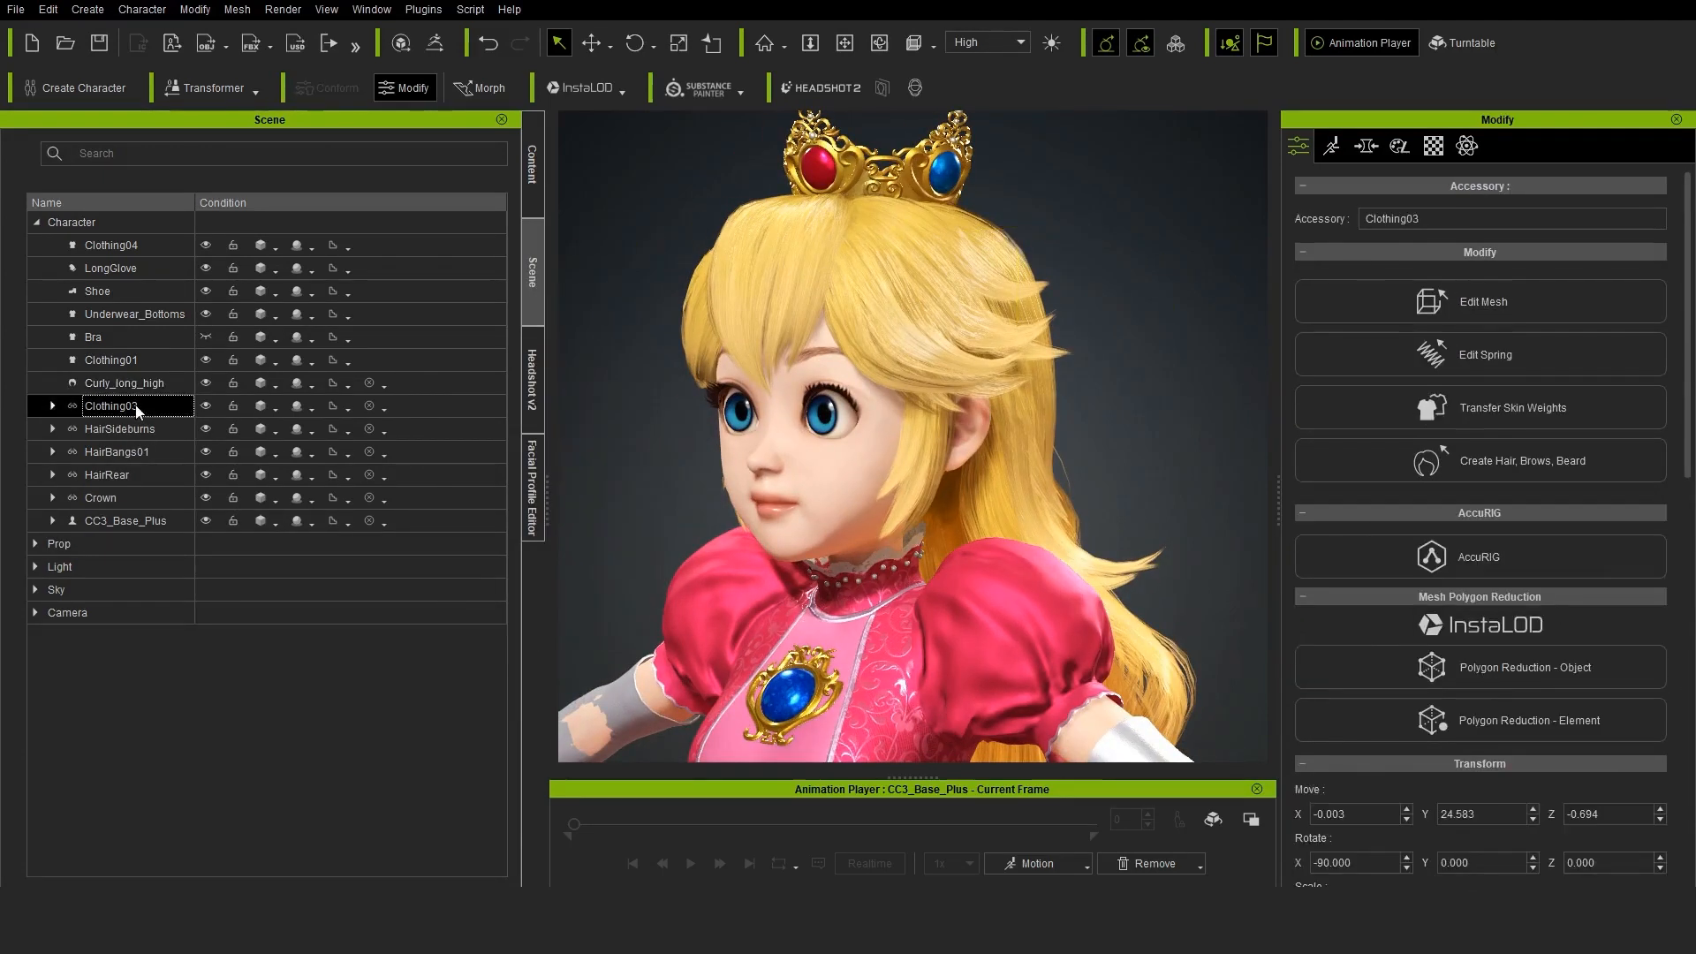
click(134, 429)
click(1488, 477)
click(807, 483)
click(568, 619)
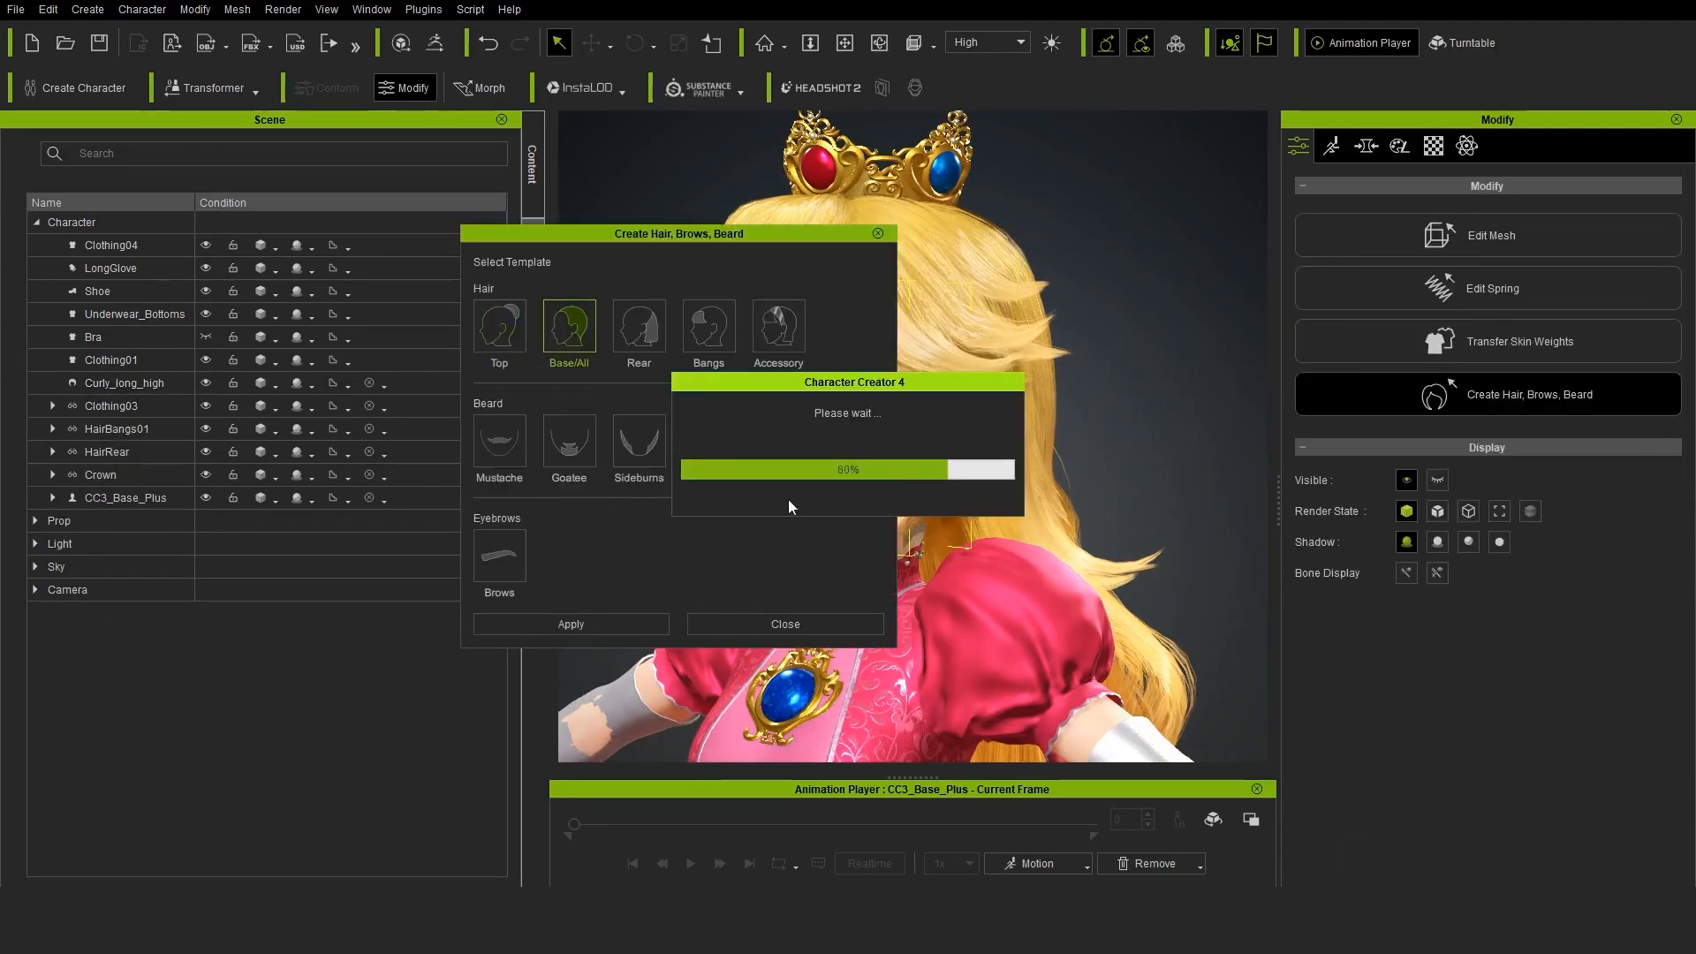
click(784, 618)
Convert the HairBangs01 accessory into hair using the Bangs template
click(137, 451)
click(1501, 447)
click(709, 327)
click(571, 624)
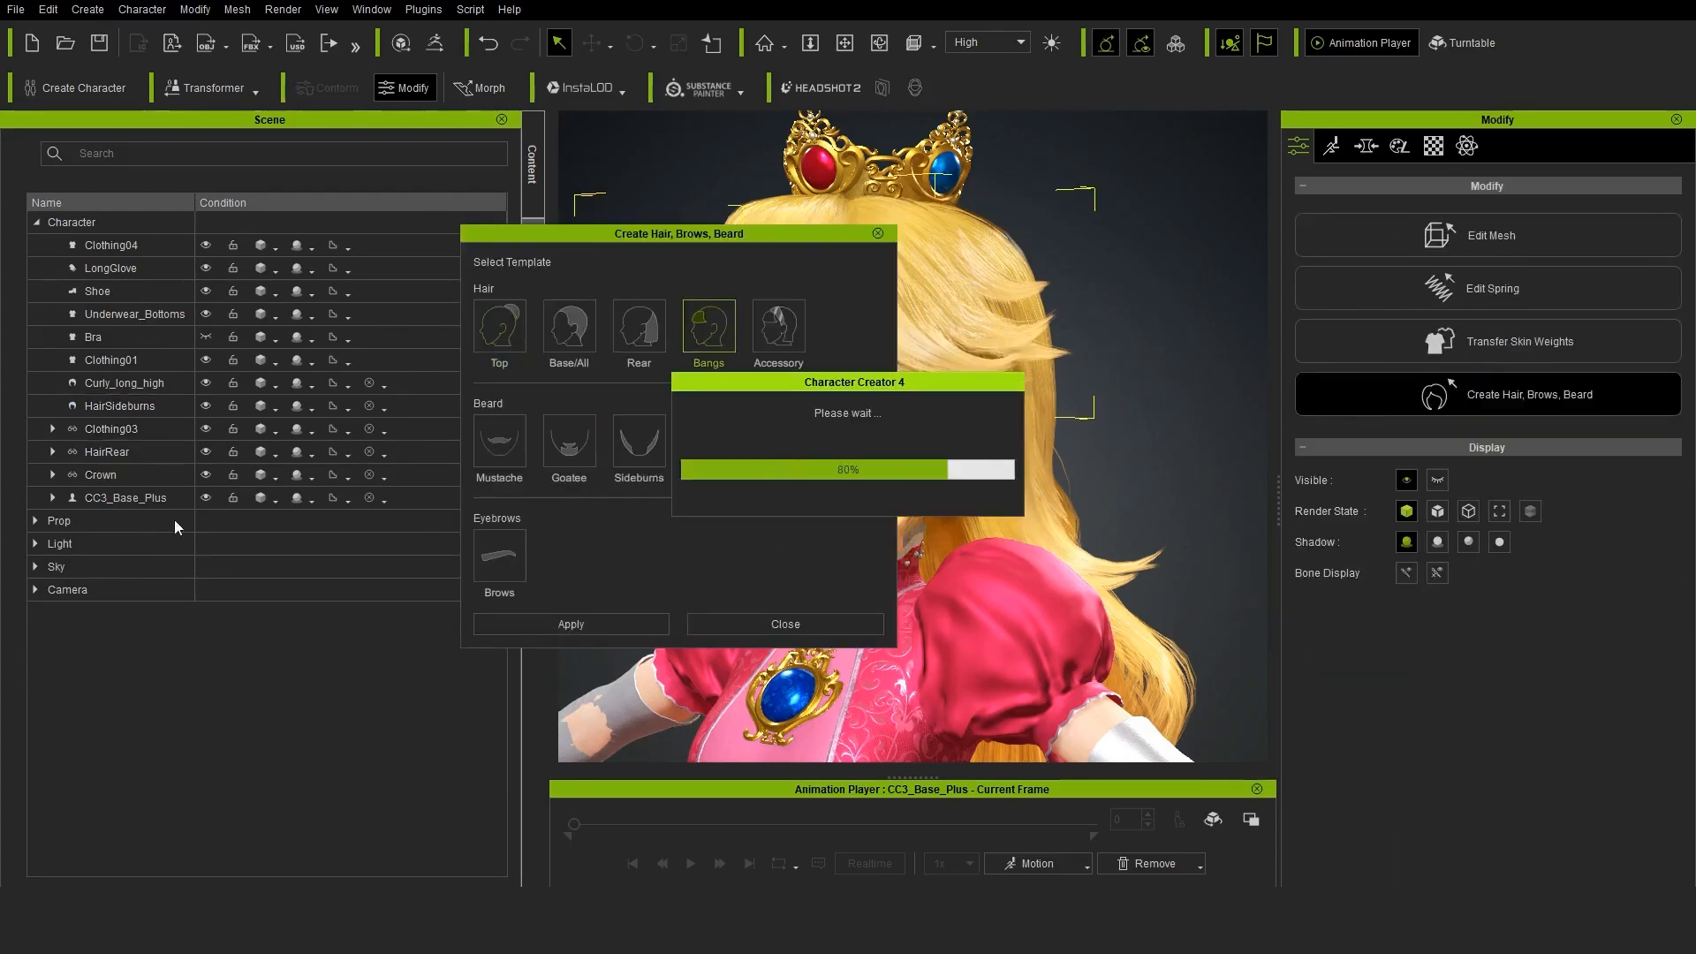
click(785, 624)
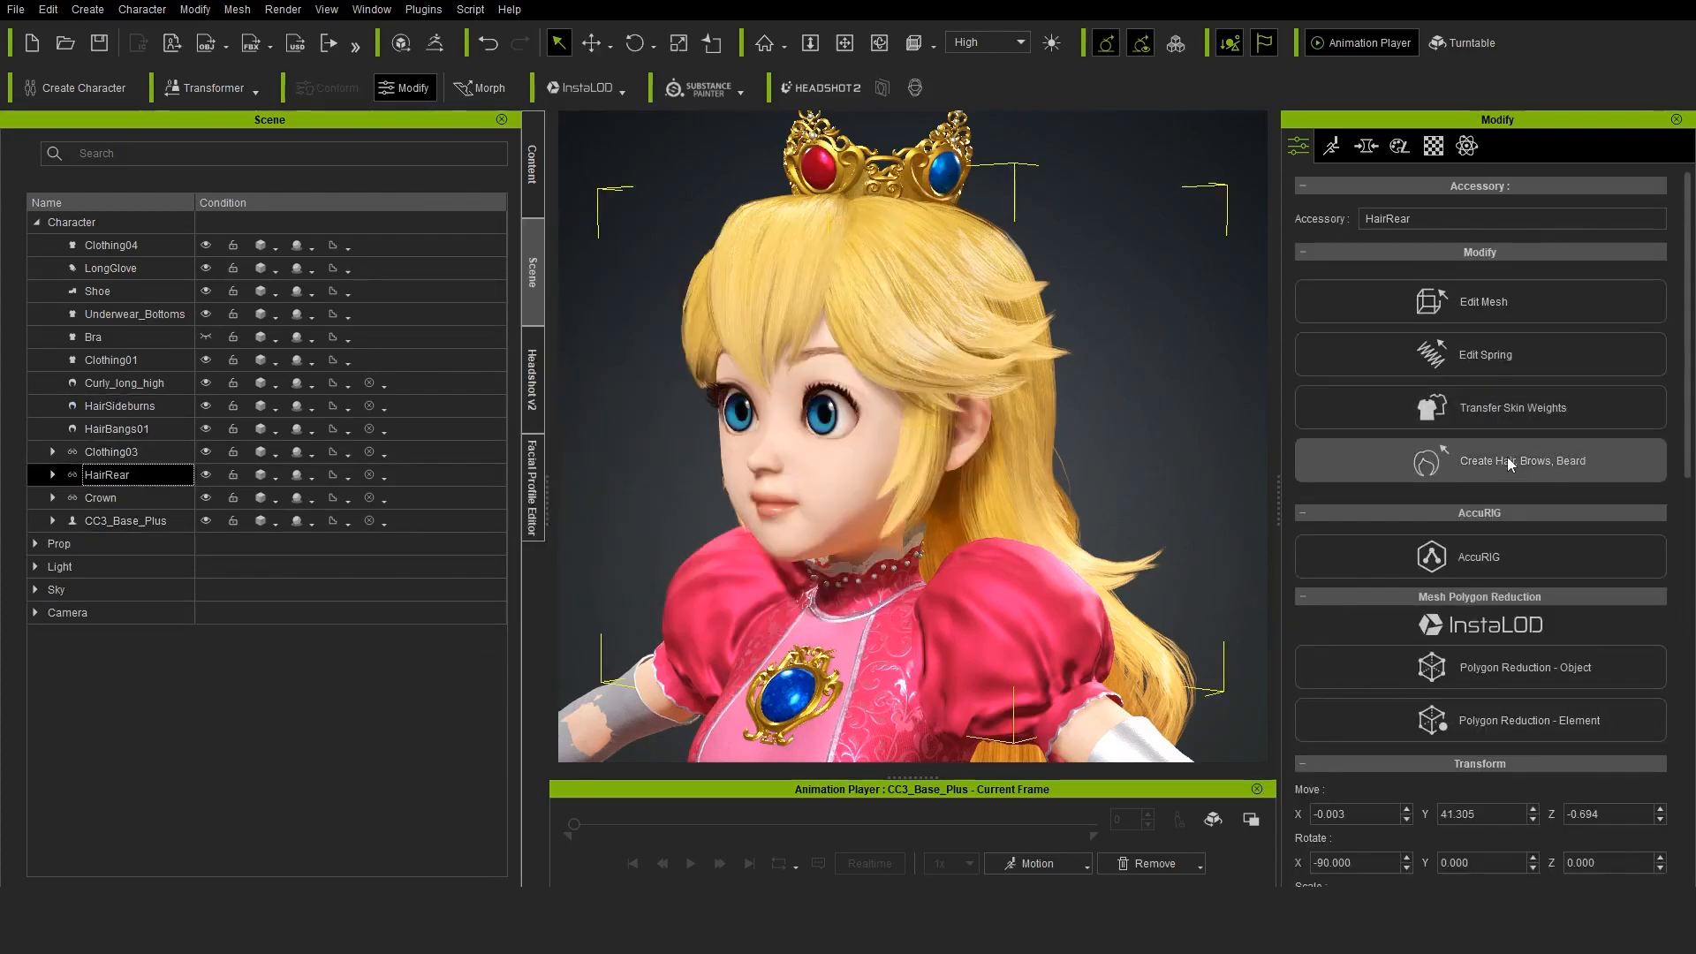
Convert the HairRear accessory into hair using the Base/All template
click(1507, 458)
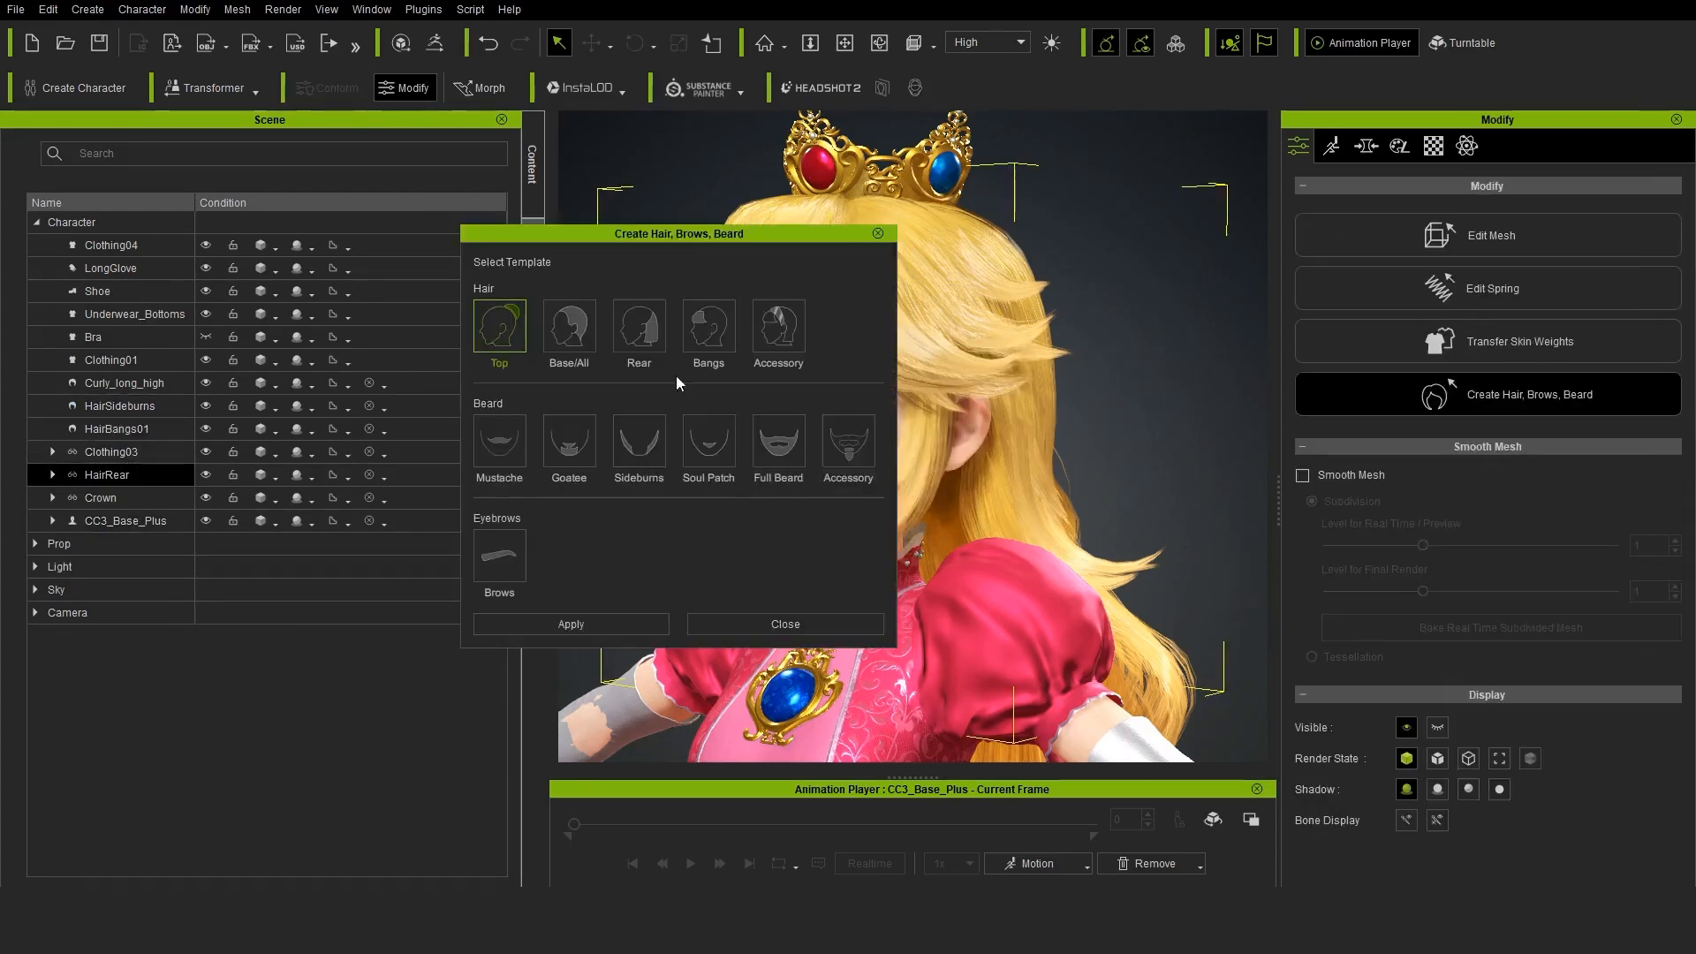
click(568, 327)
click(570, 624)
click(785, 624)
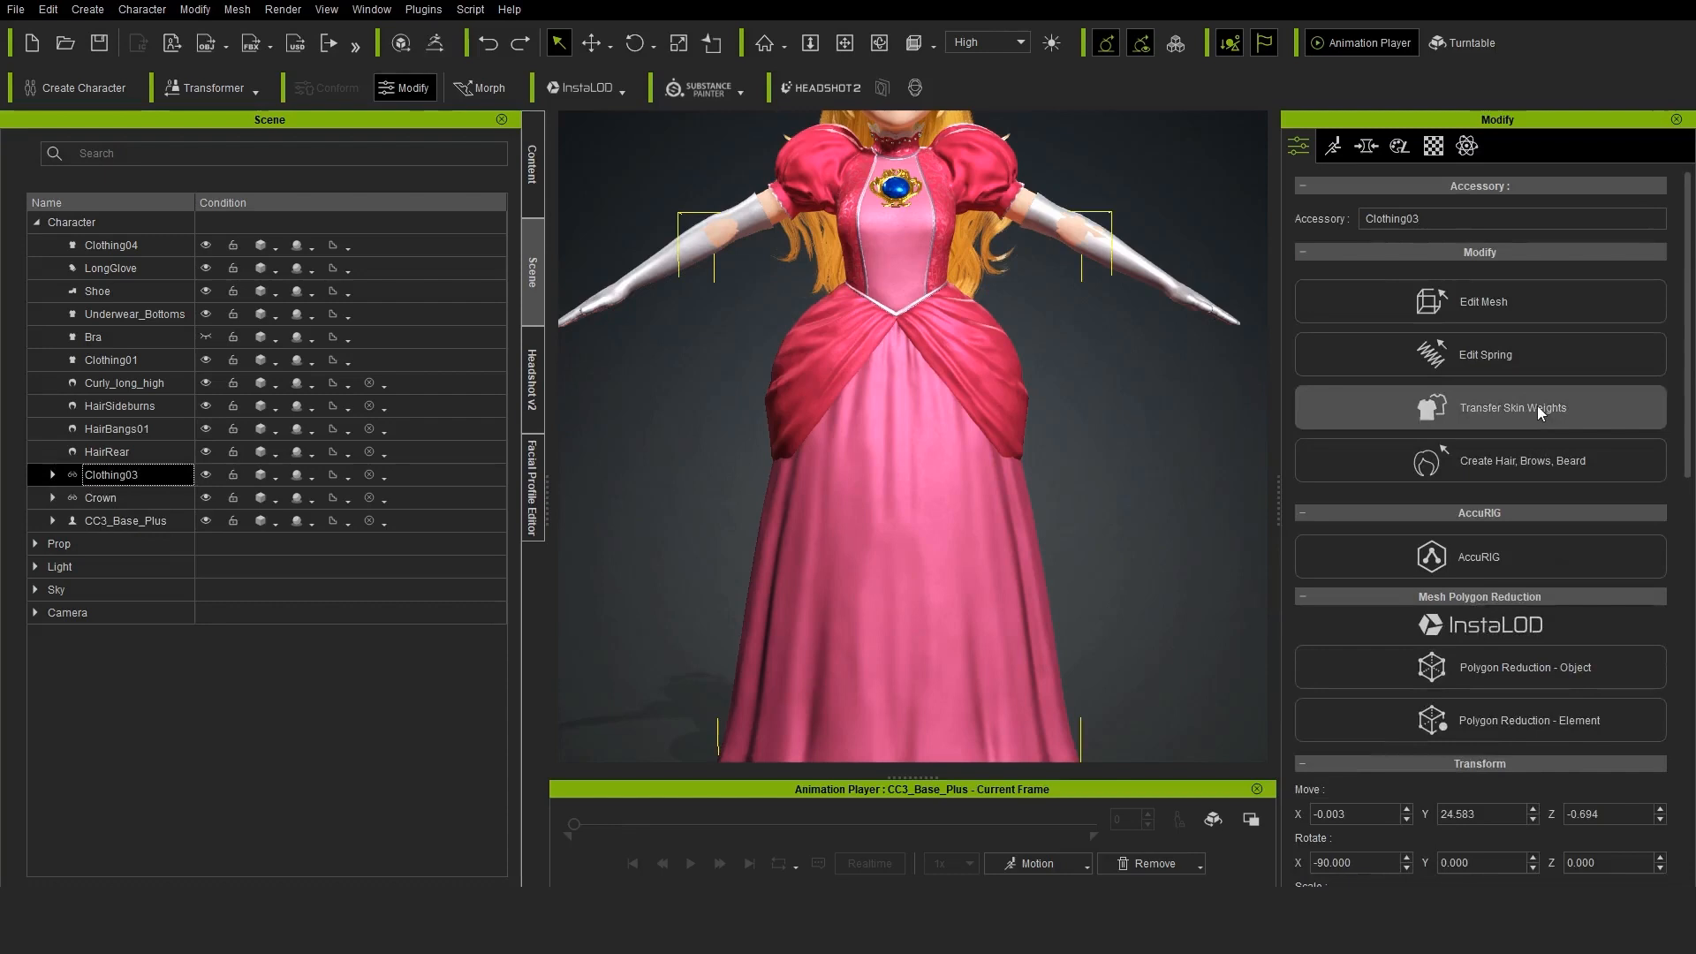
Transfer skin weights to Clothing03 using the Cloak template
click(1492, 407)
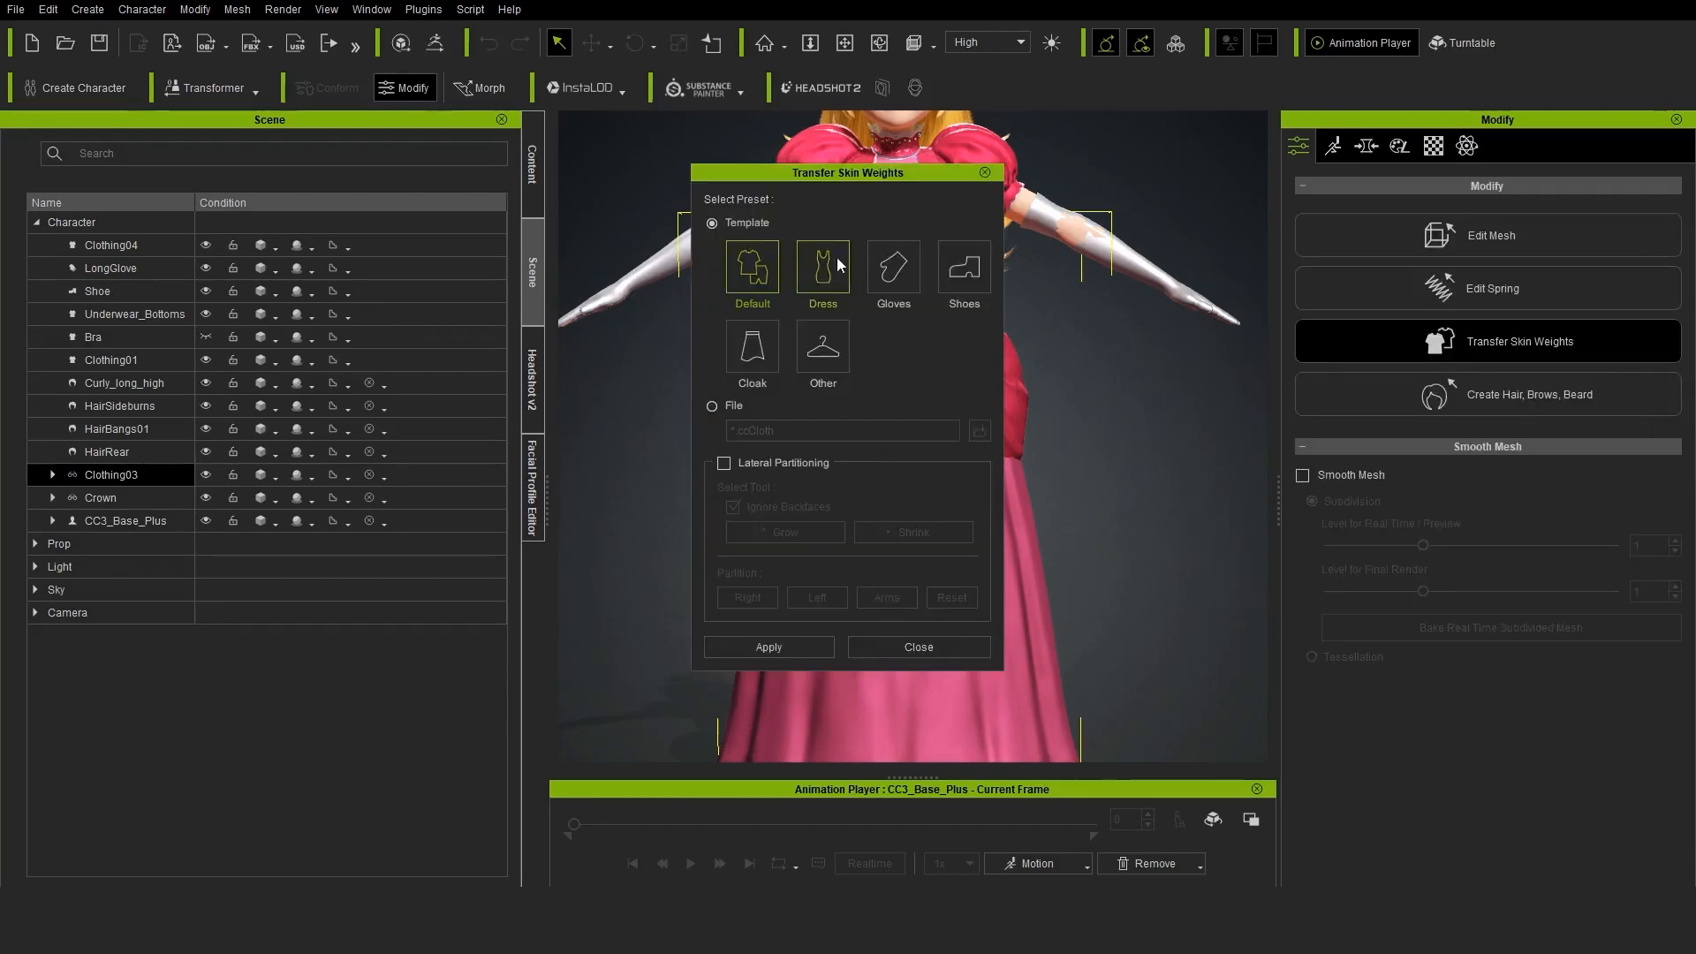
click(751, 346)
click(768, 647)
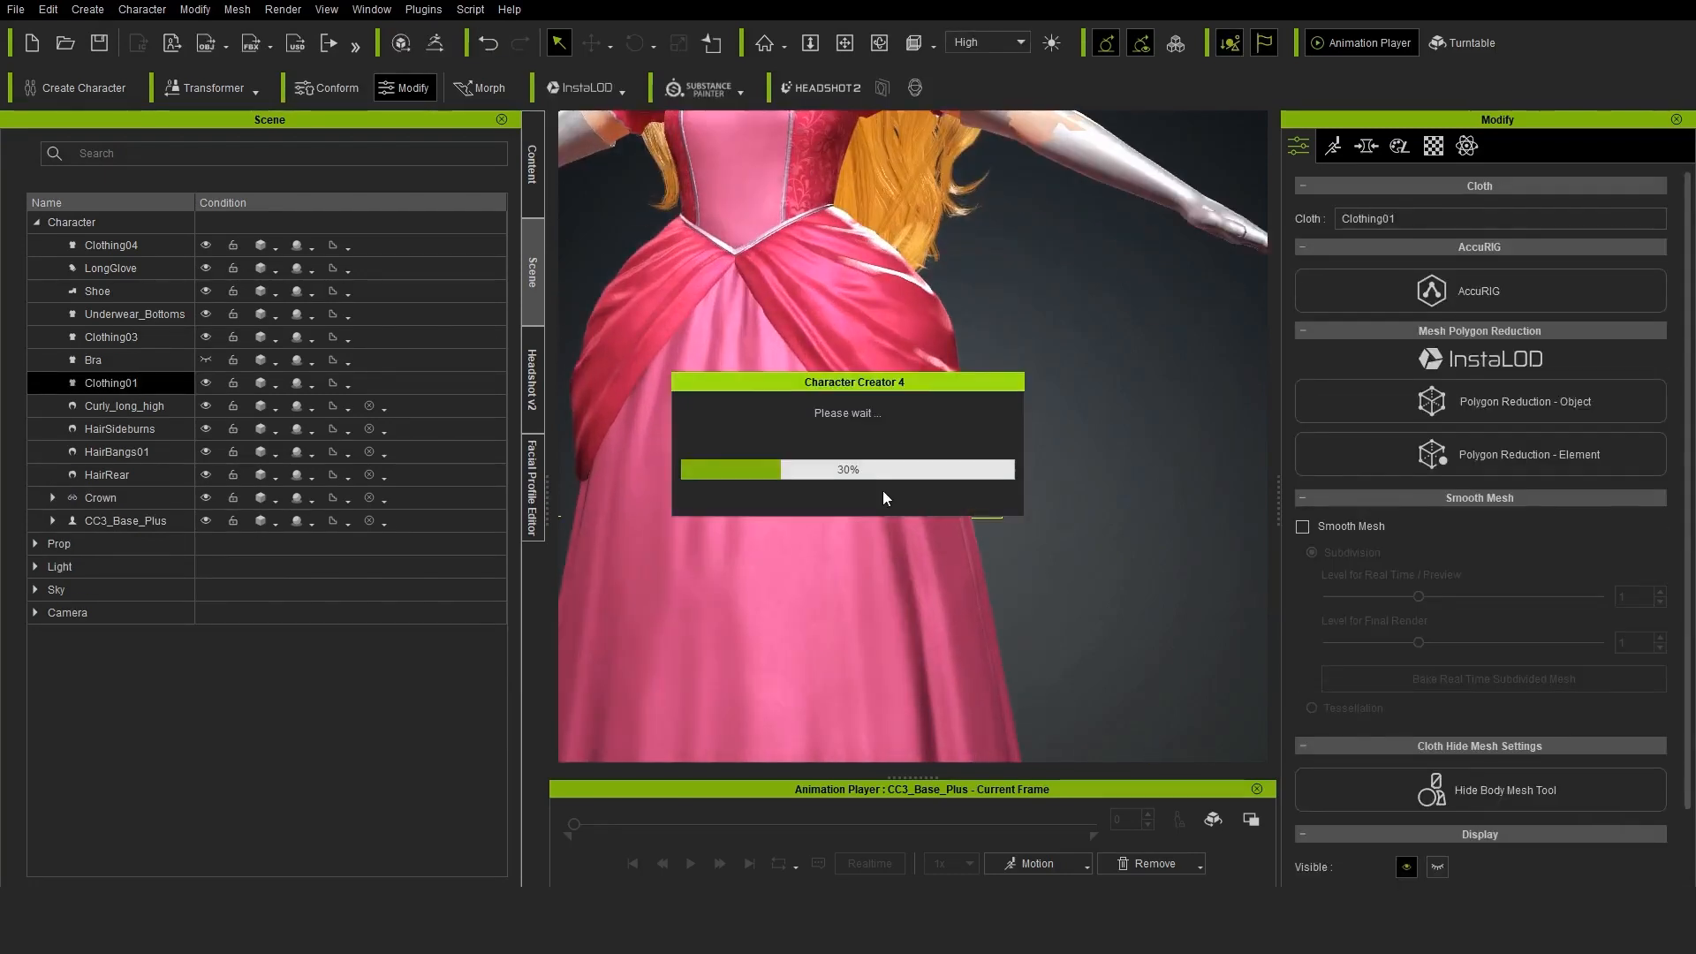
Enable soft selection with radius 14.17 and bias 0.71, and move the vertices at the lower left-hip corner of Clothing01's overskirt outward
alt+drag(996, 566, 661, 561)
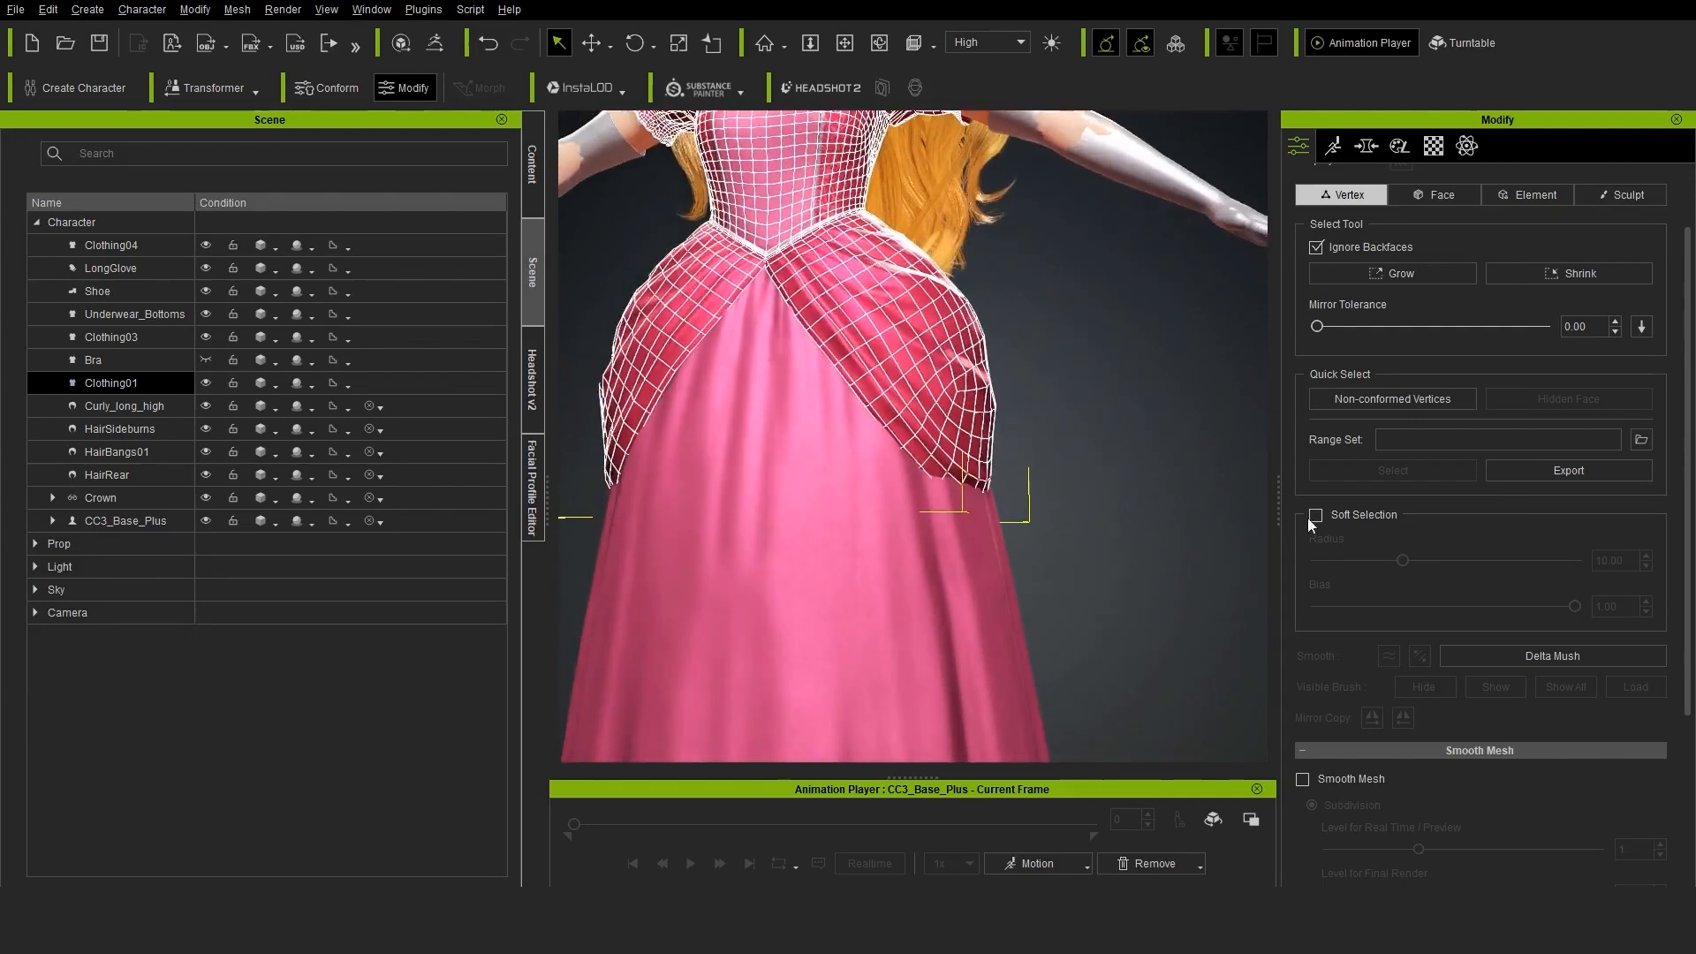
click(1316, 515)
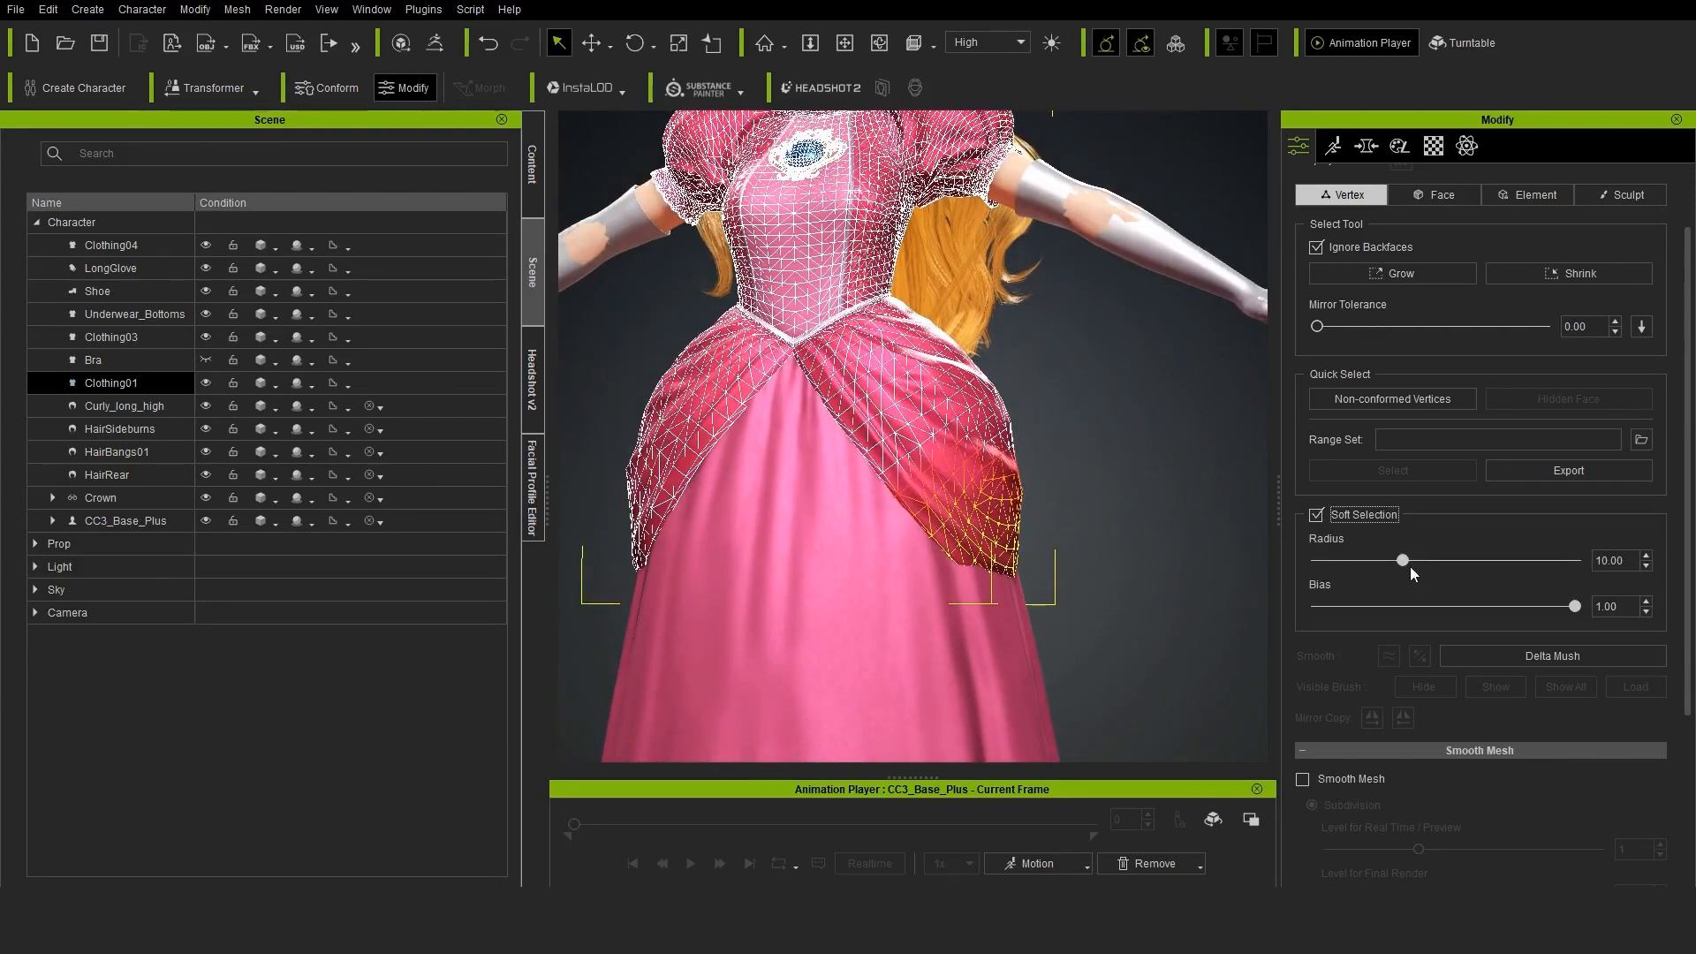
right_drag(1086, 507, 1137, 596)
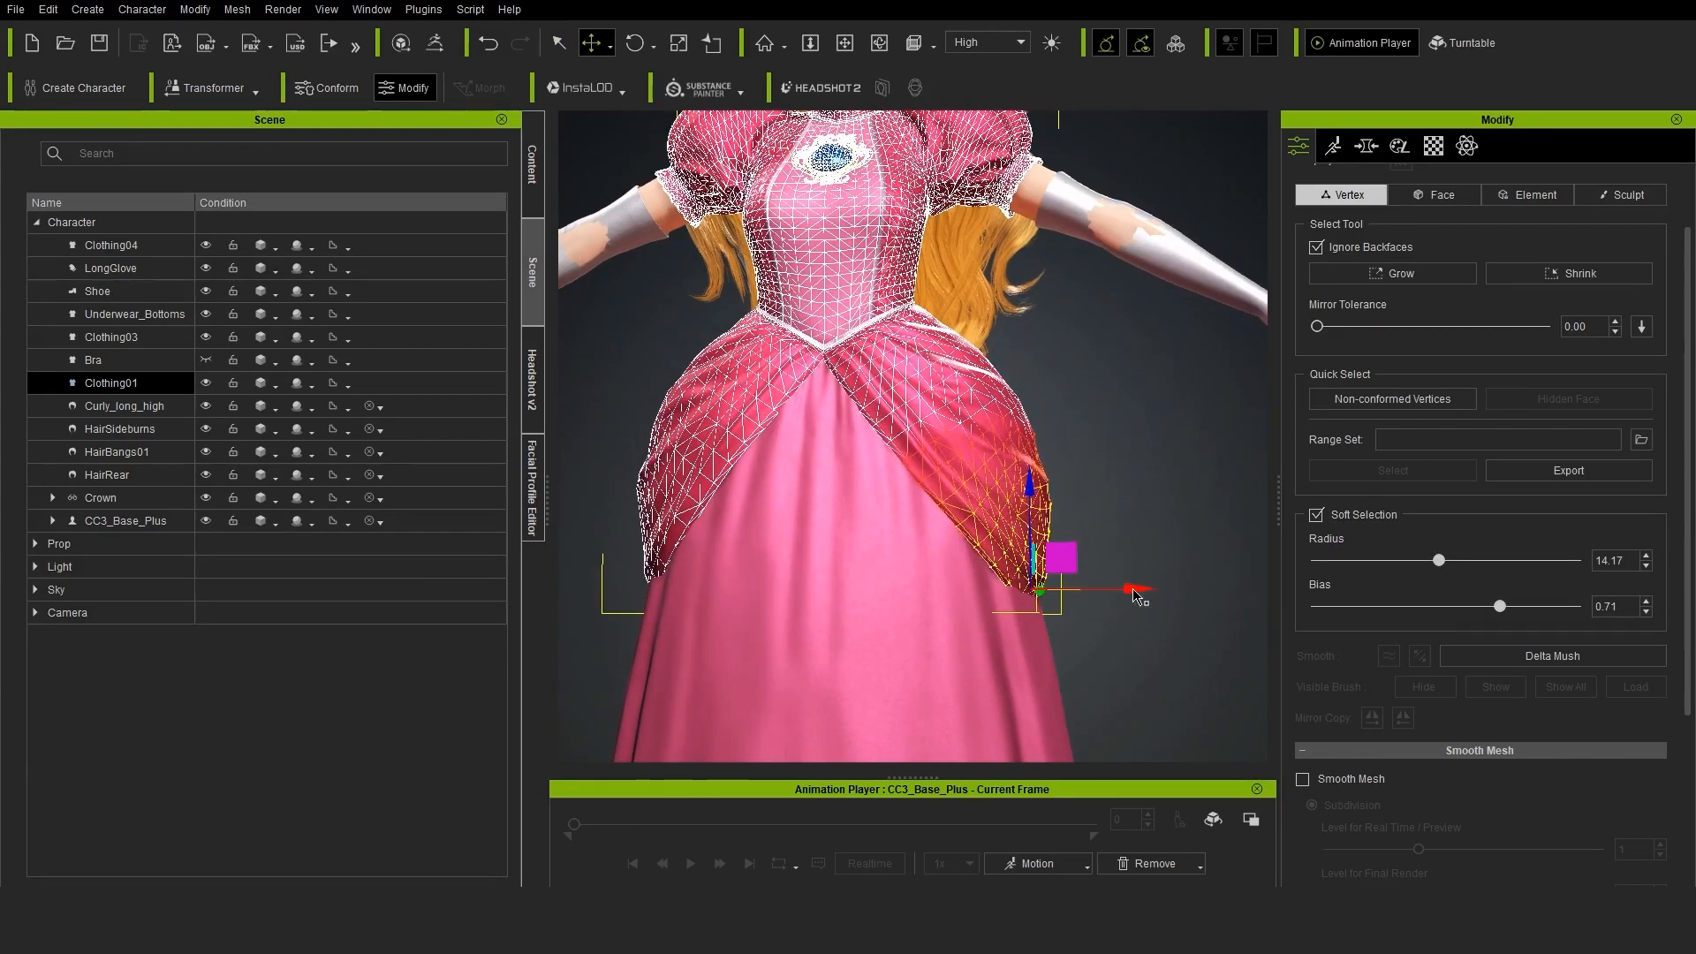
Rotate and move the soft-selected vertices at the overskirt's lower corner on the character's right side so the cloth flares evenly
click(635, 43)
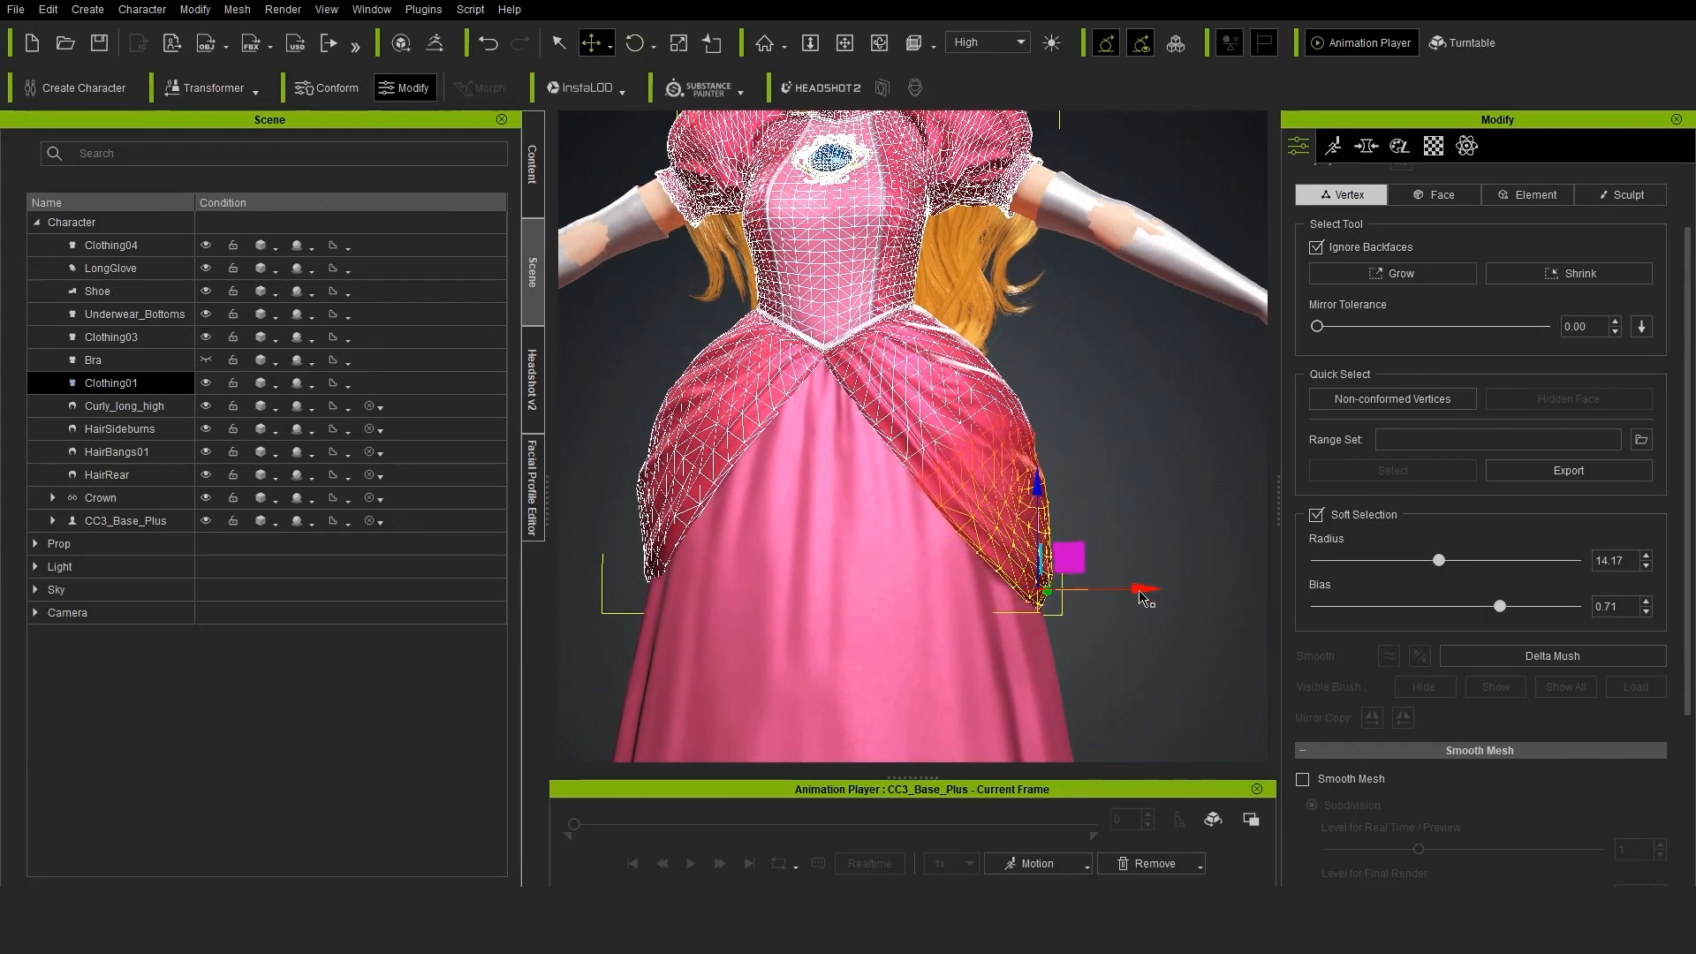
middle_drag(650, 610, 918, 543)
drag(818, 595, 908, 517)
drag(1007, 539, 994, 538)
right_drag(994, 539, 1007, 522)
click(635, 43)
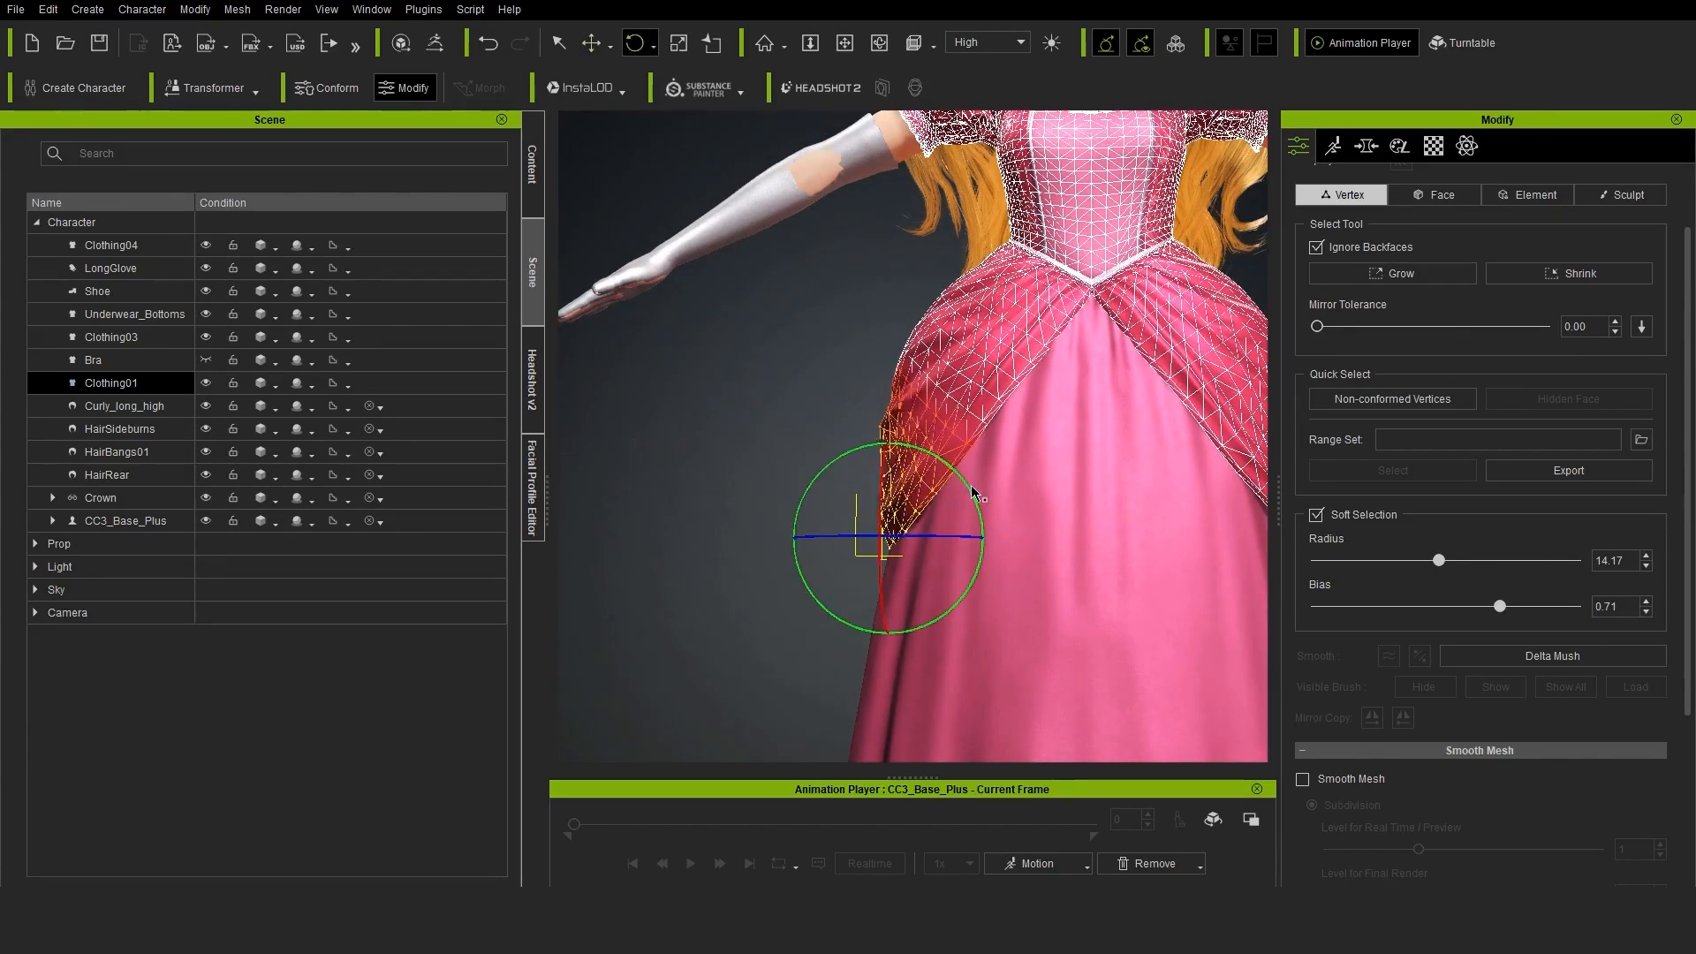
click(591, 43)
drag(972, 493, 983, 541)
click(1079, 496)
middle_drag(1079, 496, 861, 512)
Sculpt the LongGlove mesh over the skin poking through at the elbow, with Mirror X, radius 17 and intensity 0.10
scroll(1299, 295, up, 3)
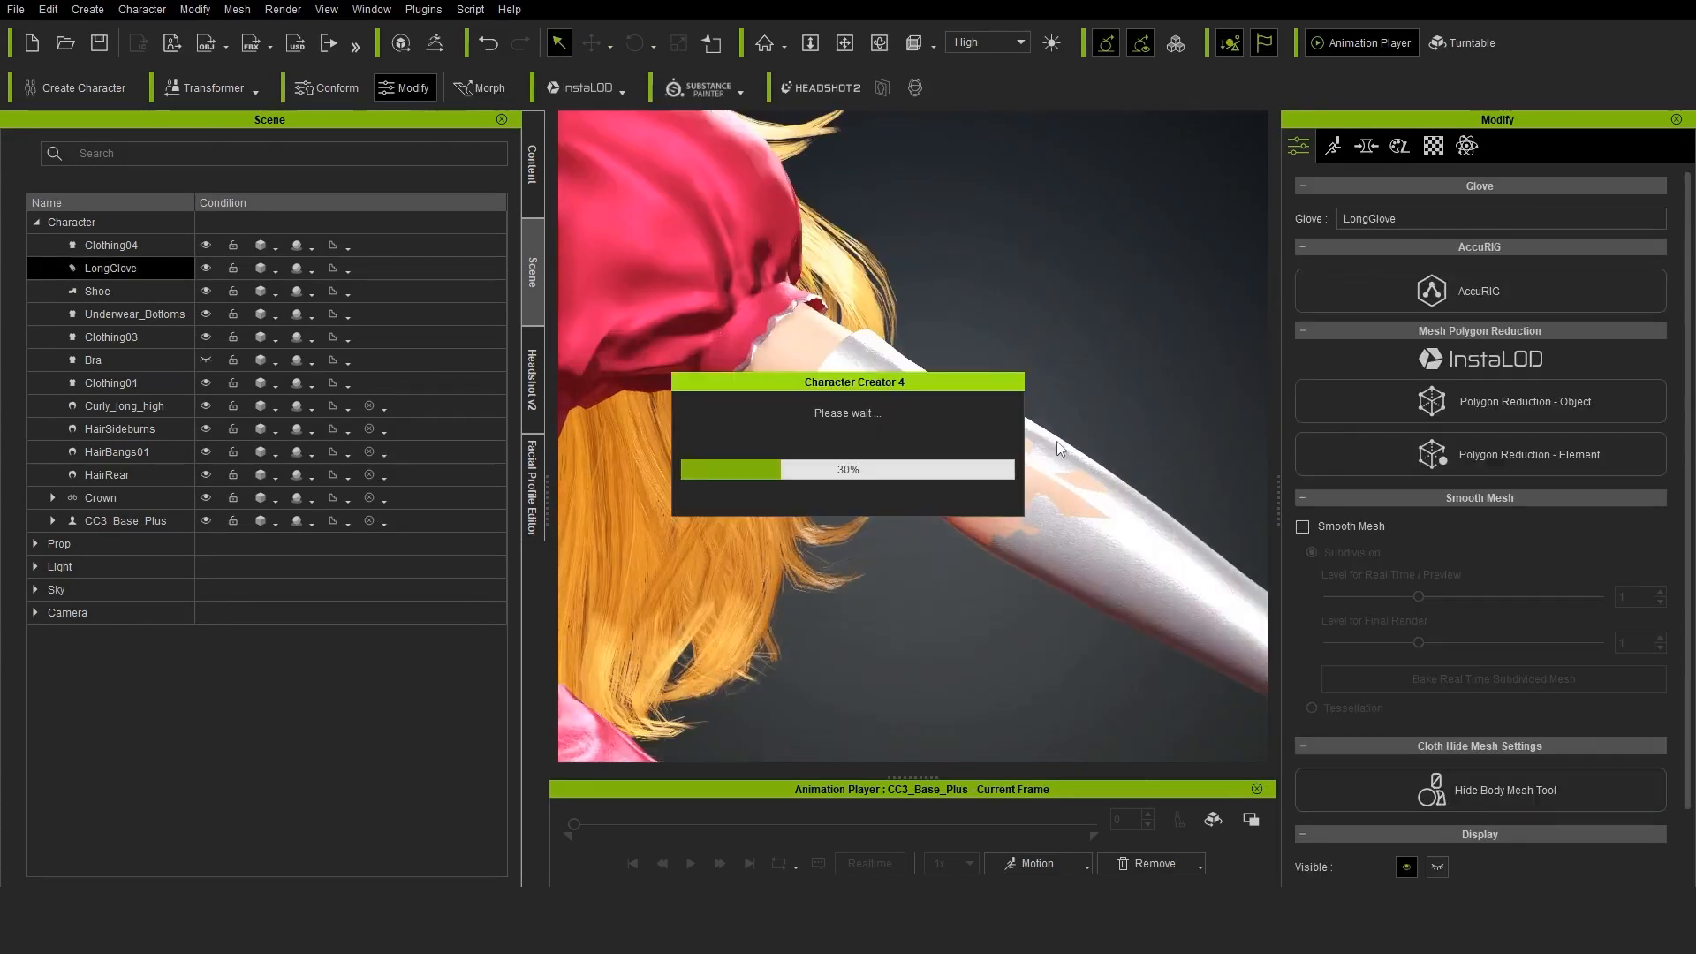
click(1620, 251)
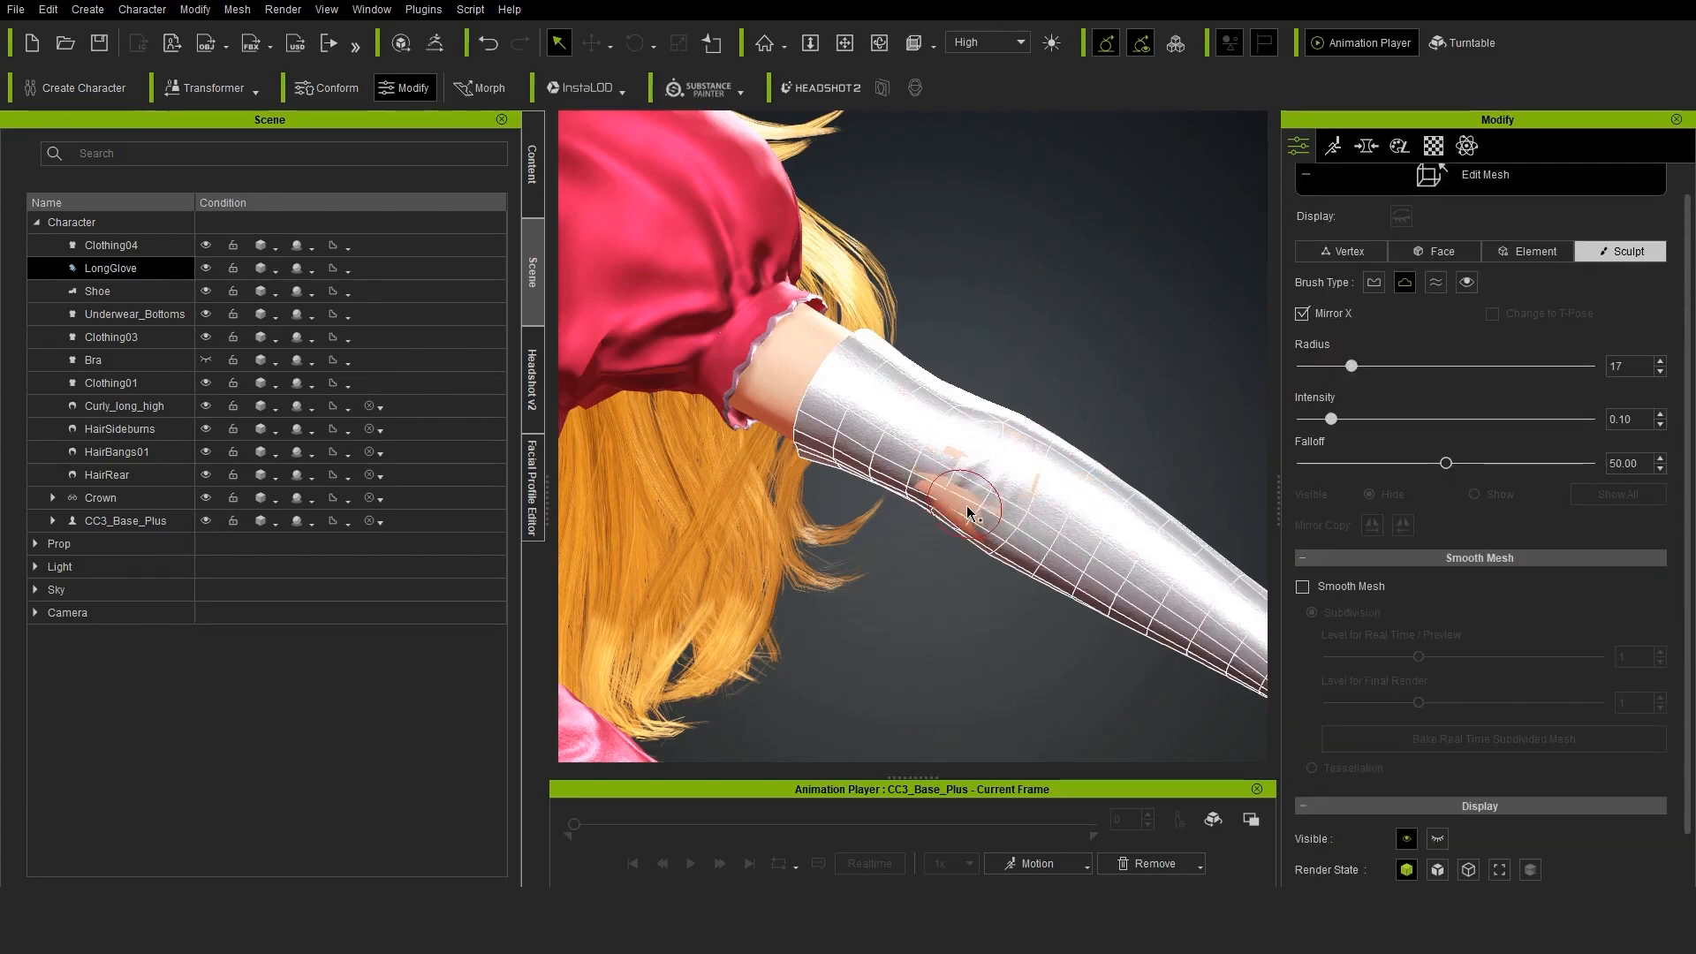
right_drag(984, 554, 1105, 388)
scroll(931, 432, down, 2)
click(1431, 175)
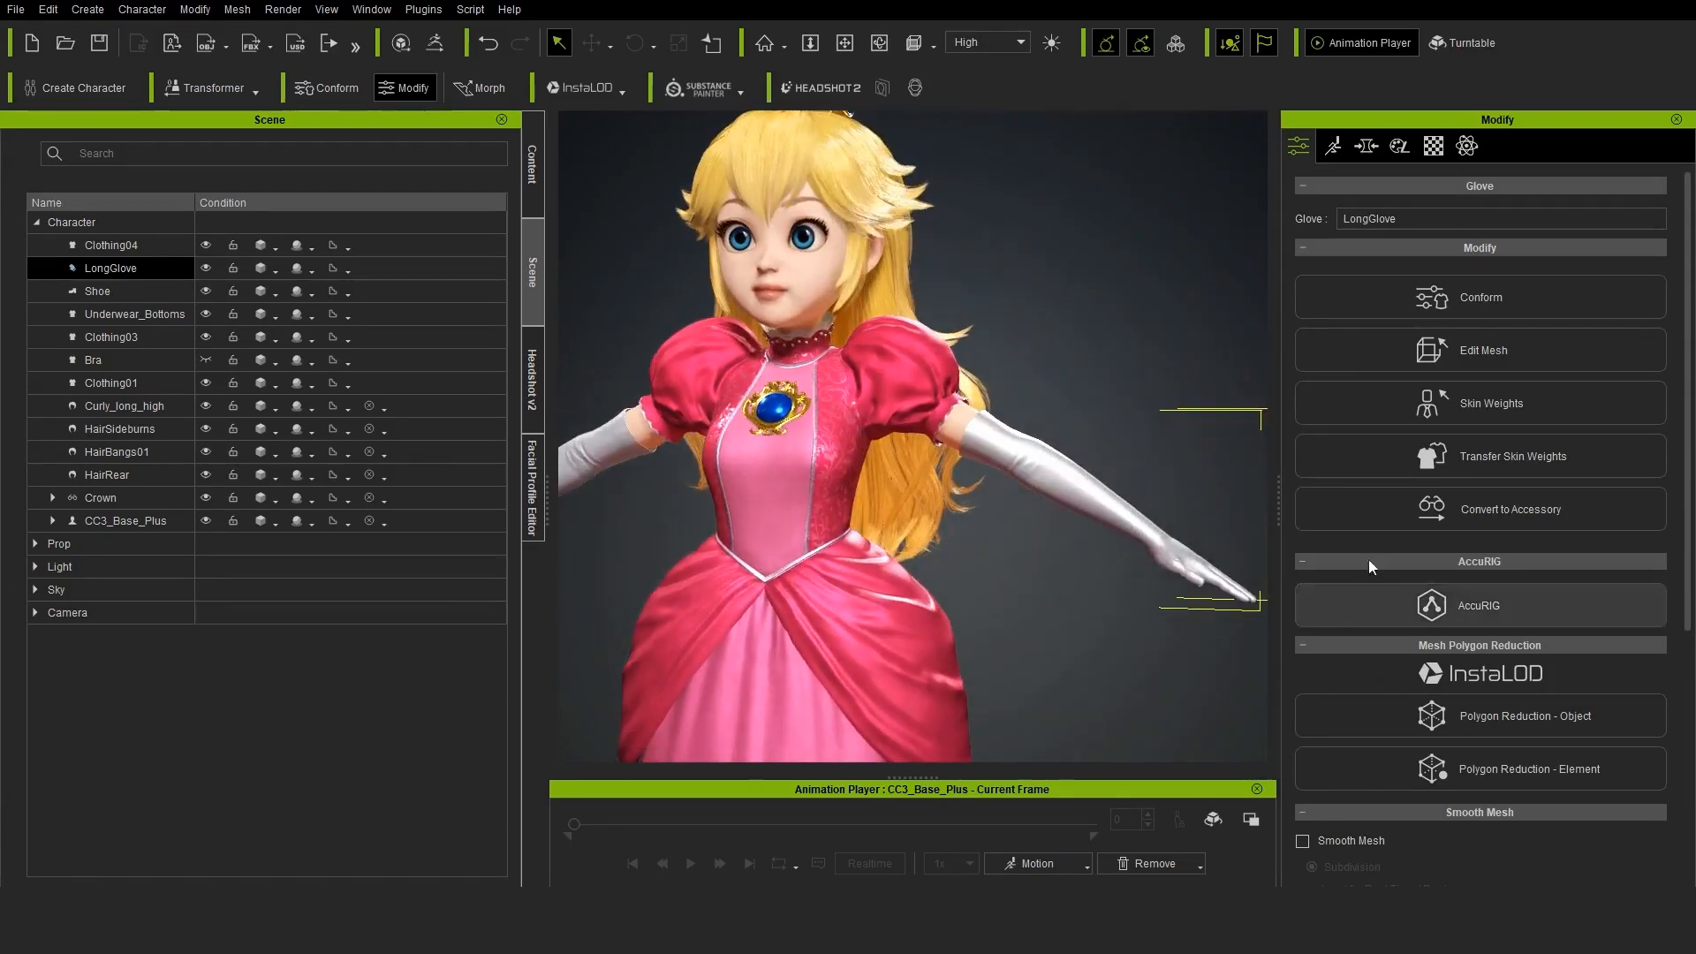
Open the advanced Hide Body Mesh settings for LongGlove and hide the arm segments covered by the glove
scroll(1497, 710, down, 5)
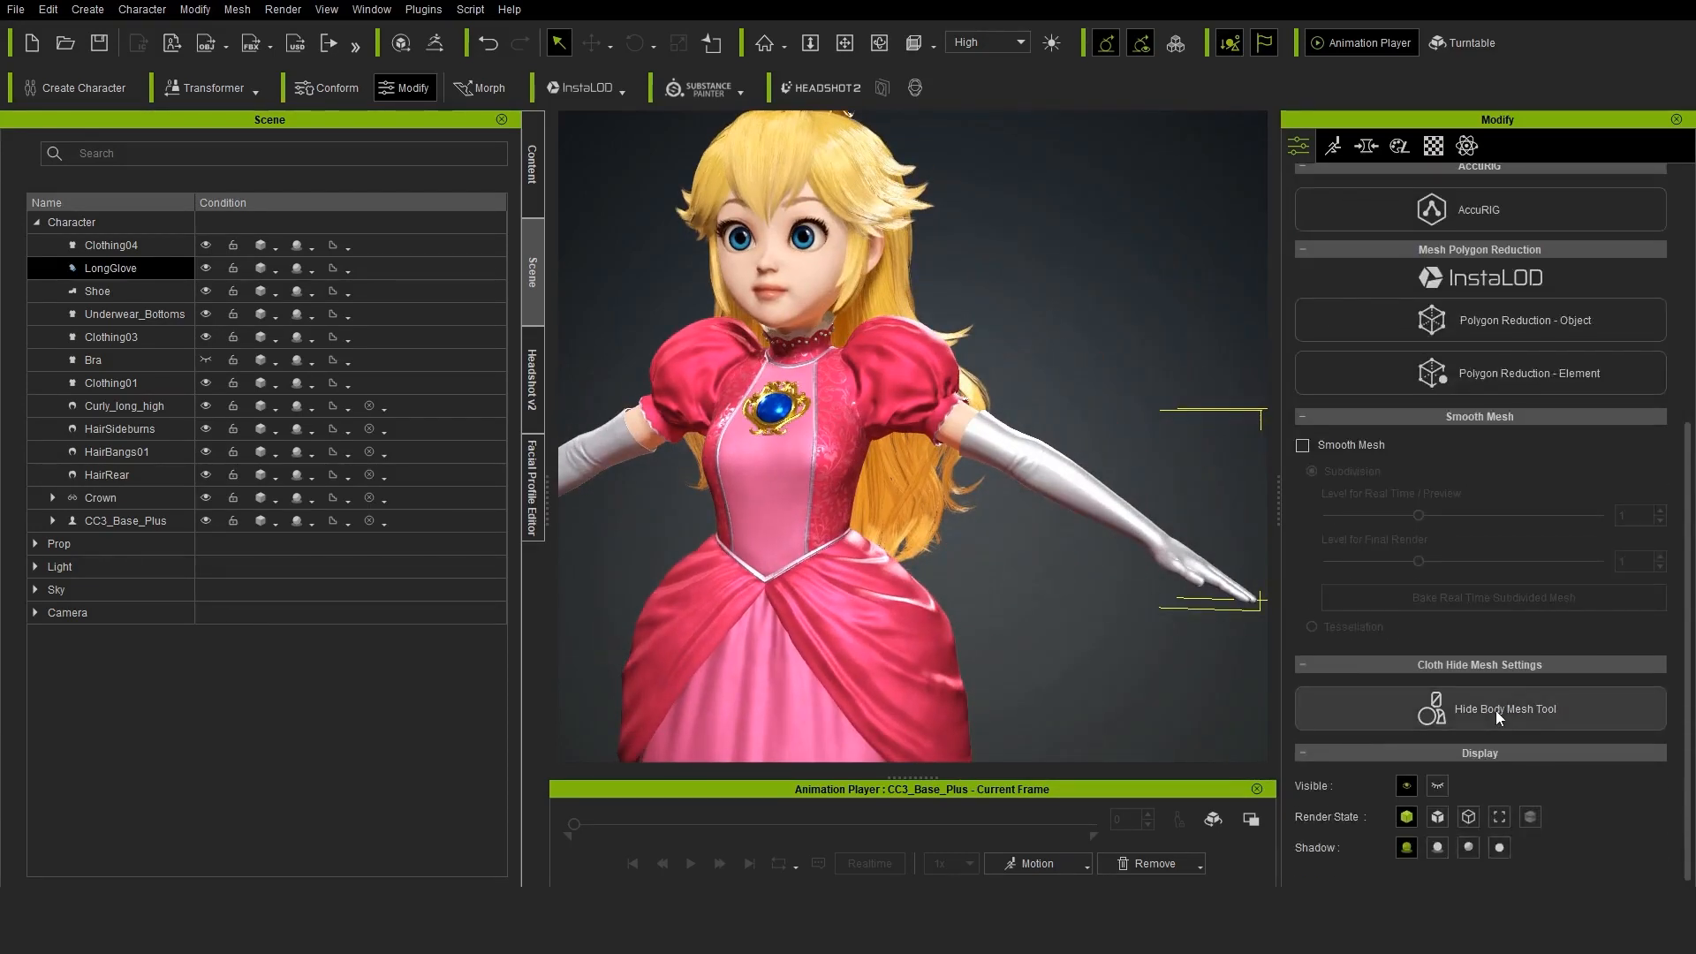
click(1496, 710)
click(1573, 195)
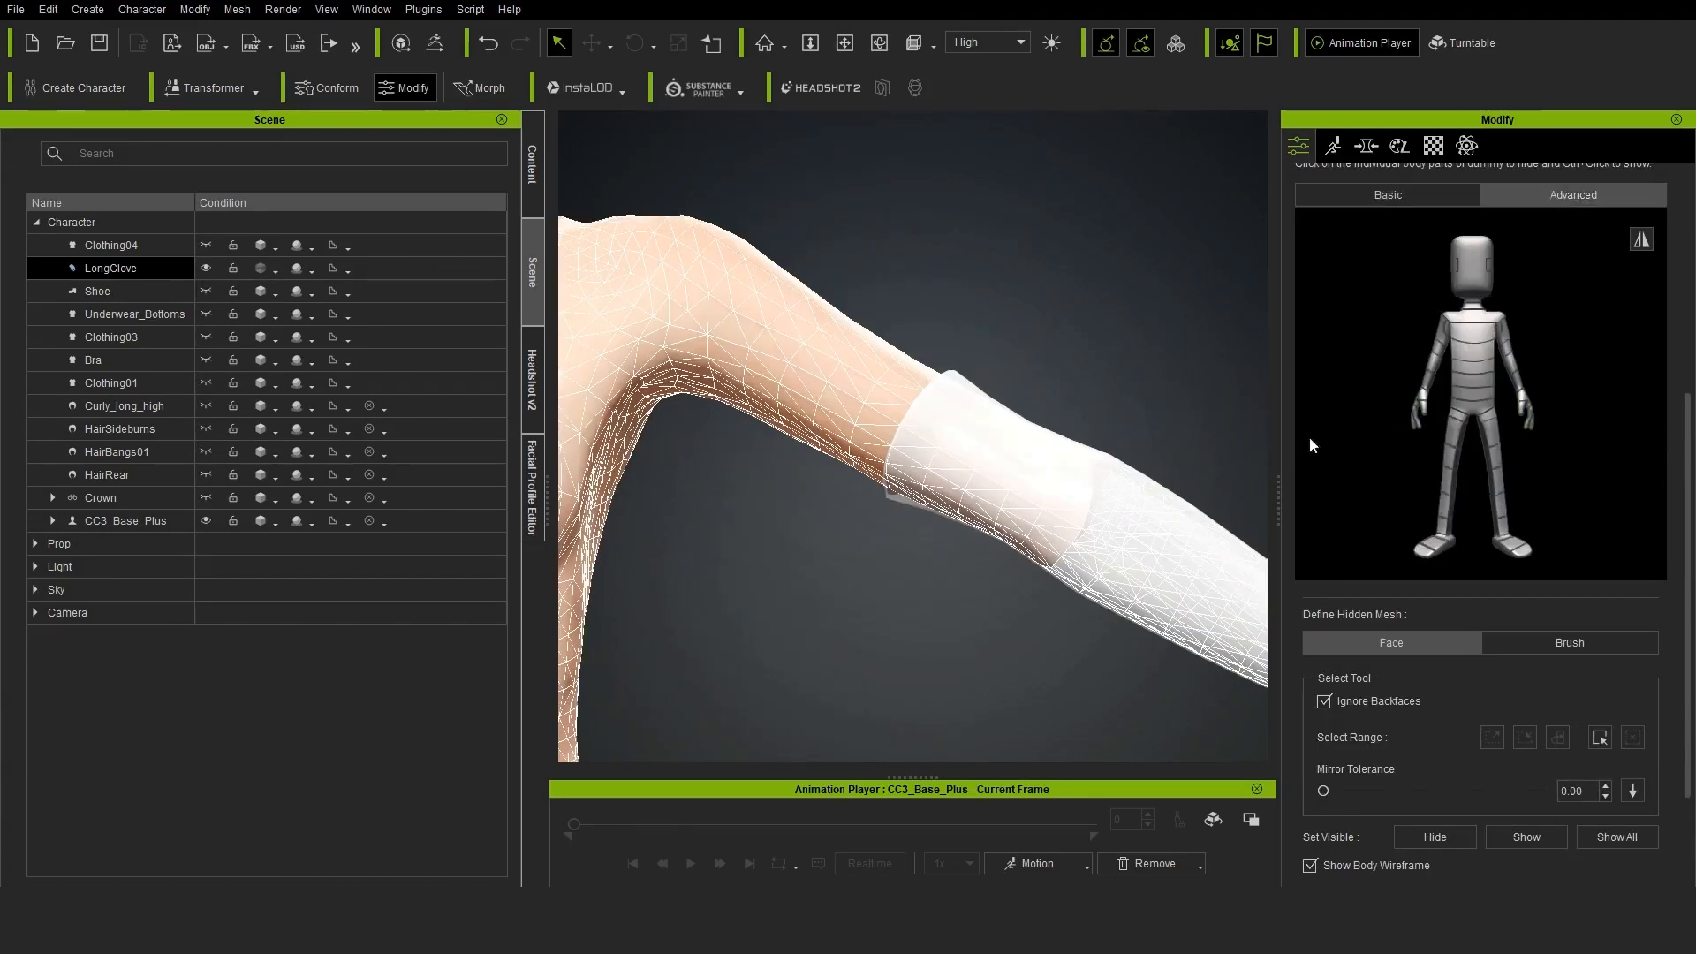
click(1432, 363)
click(1437, 348)
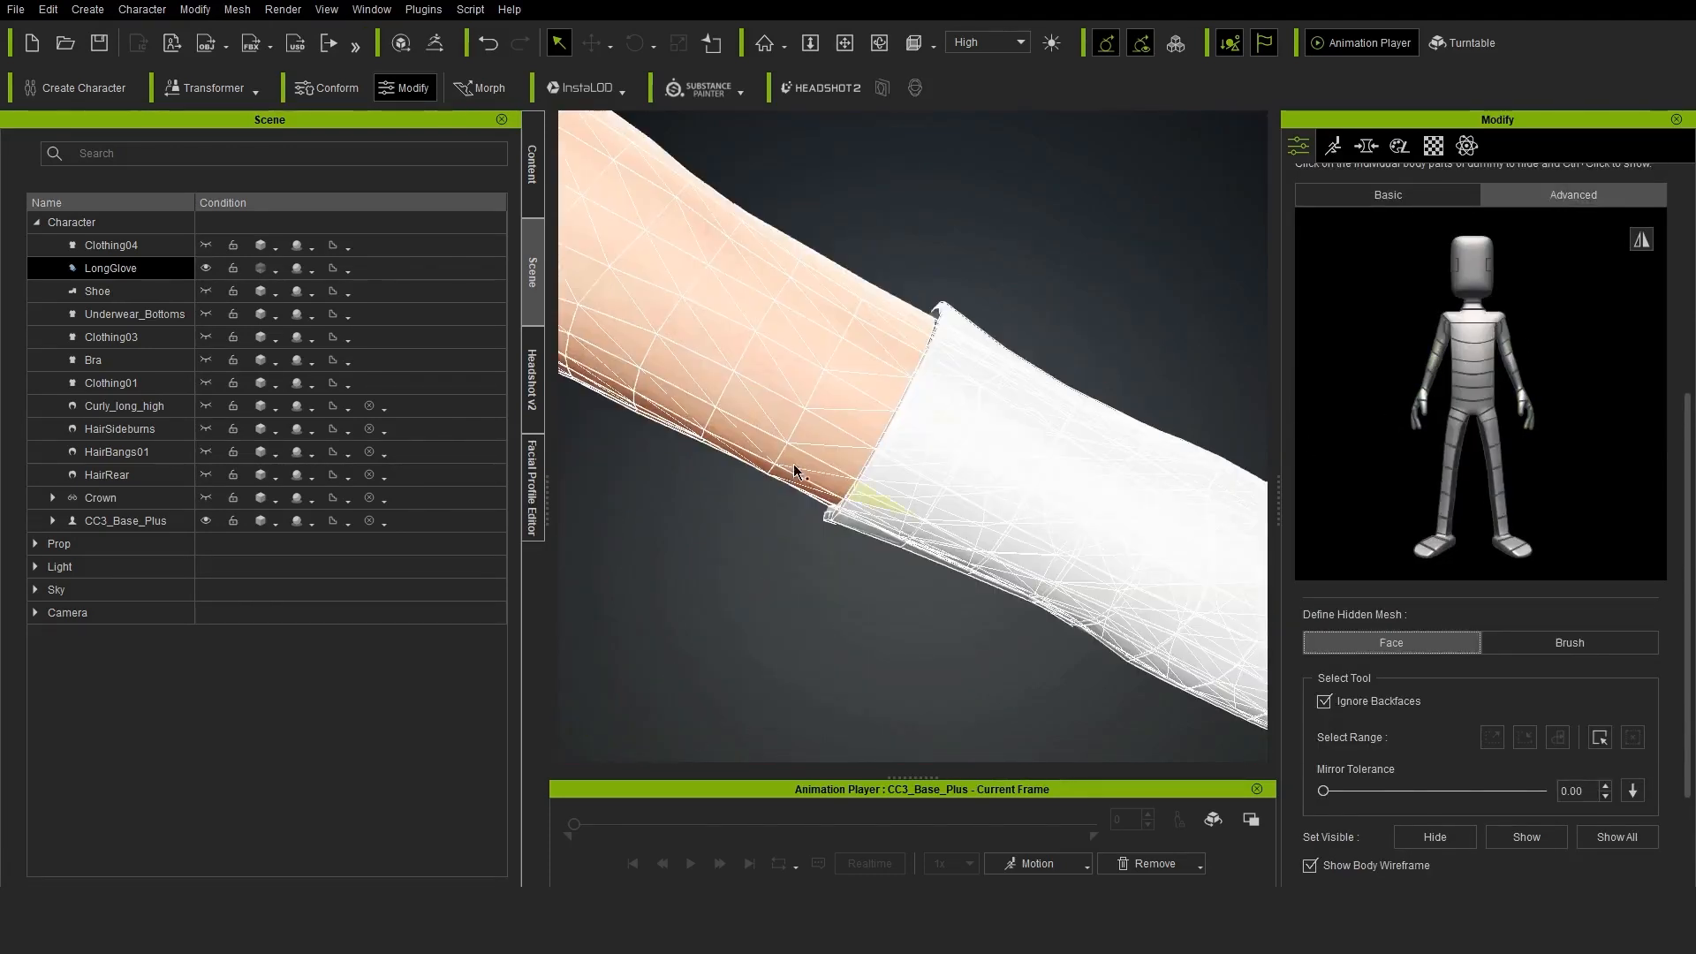
Select the remaining body faces around the arm just beneath the LongGlove's cuff as hidden mesh
mouse_move(1020, 352)
mouse_down()
mouse_move(909, 530)
mouse_move(961, 473)
mouse_up()
drag(873, 344, 940, 394)
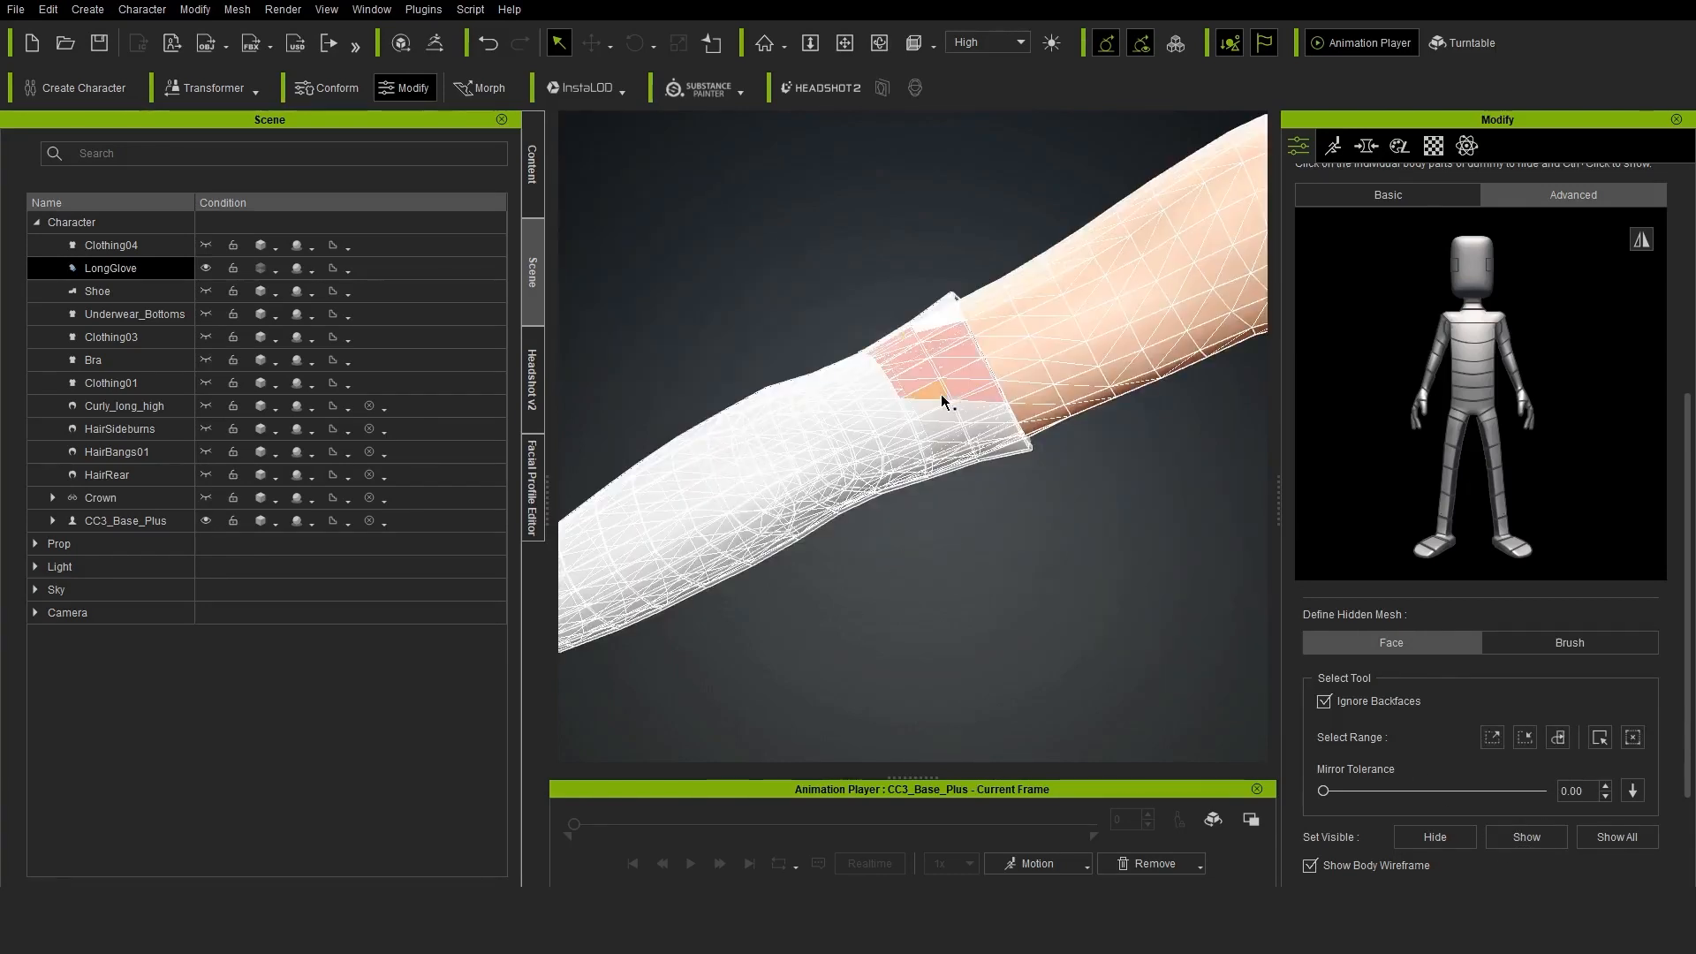
drag(940, 394, 929, 448)
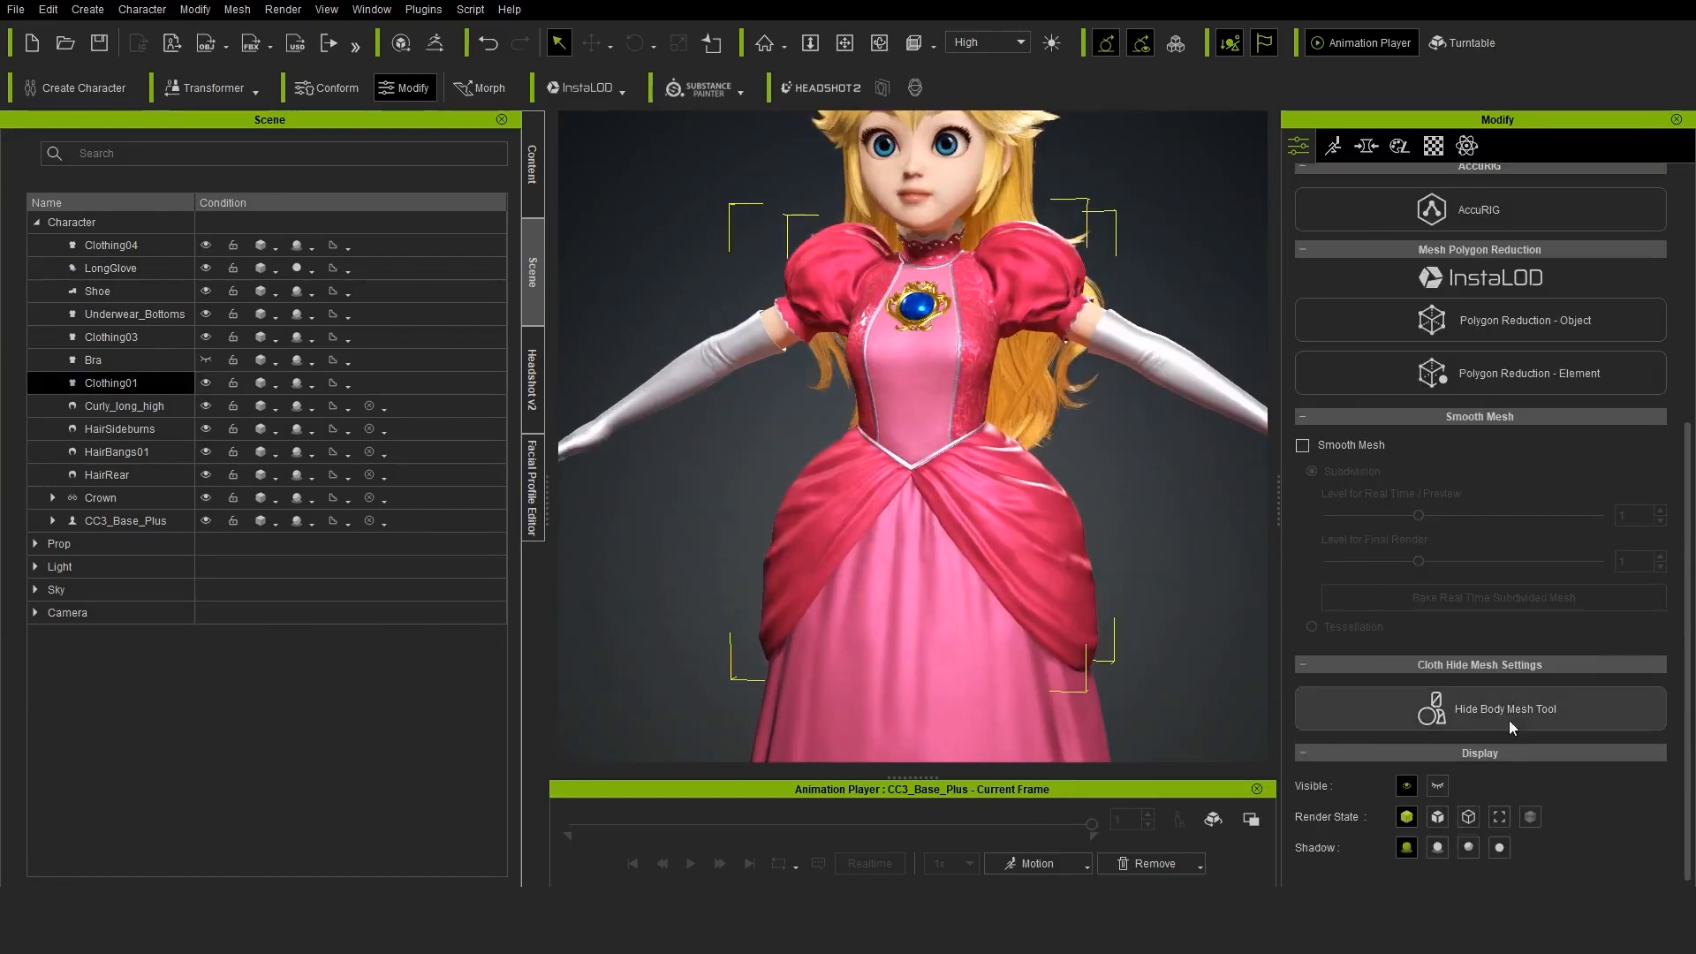
Open Hide Body Mesh for Clothing01 and hide the chest and upper arm segments with mirroring enabled
click(1512, 726)
click(1485, 345)
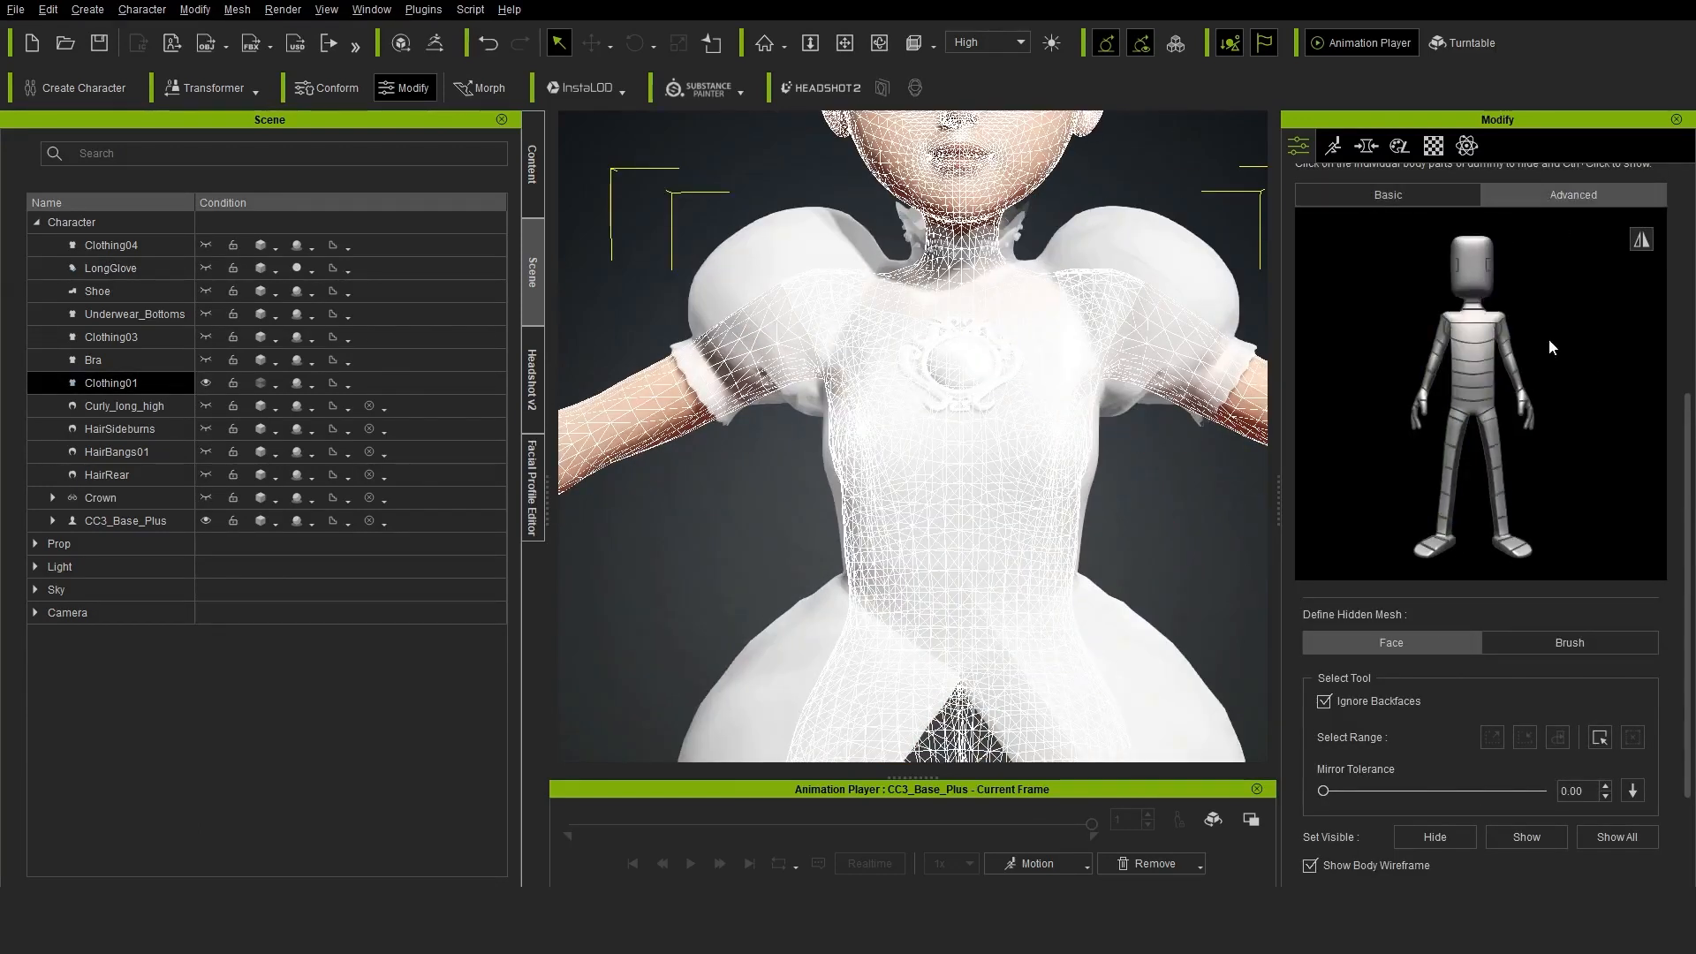
scroll(1510, 543, up, 3)
click(1509, 560)
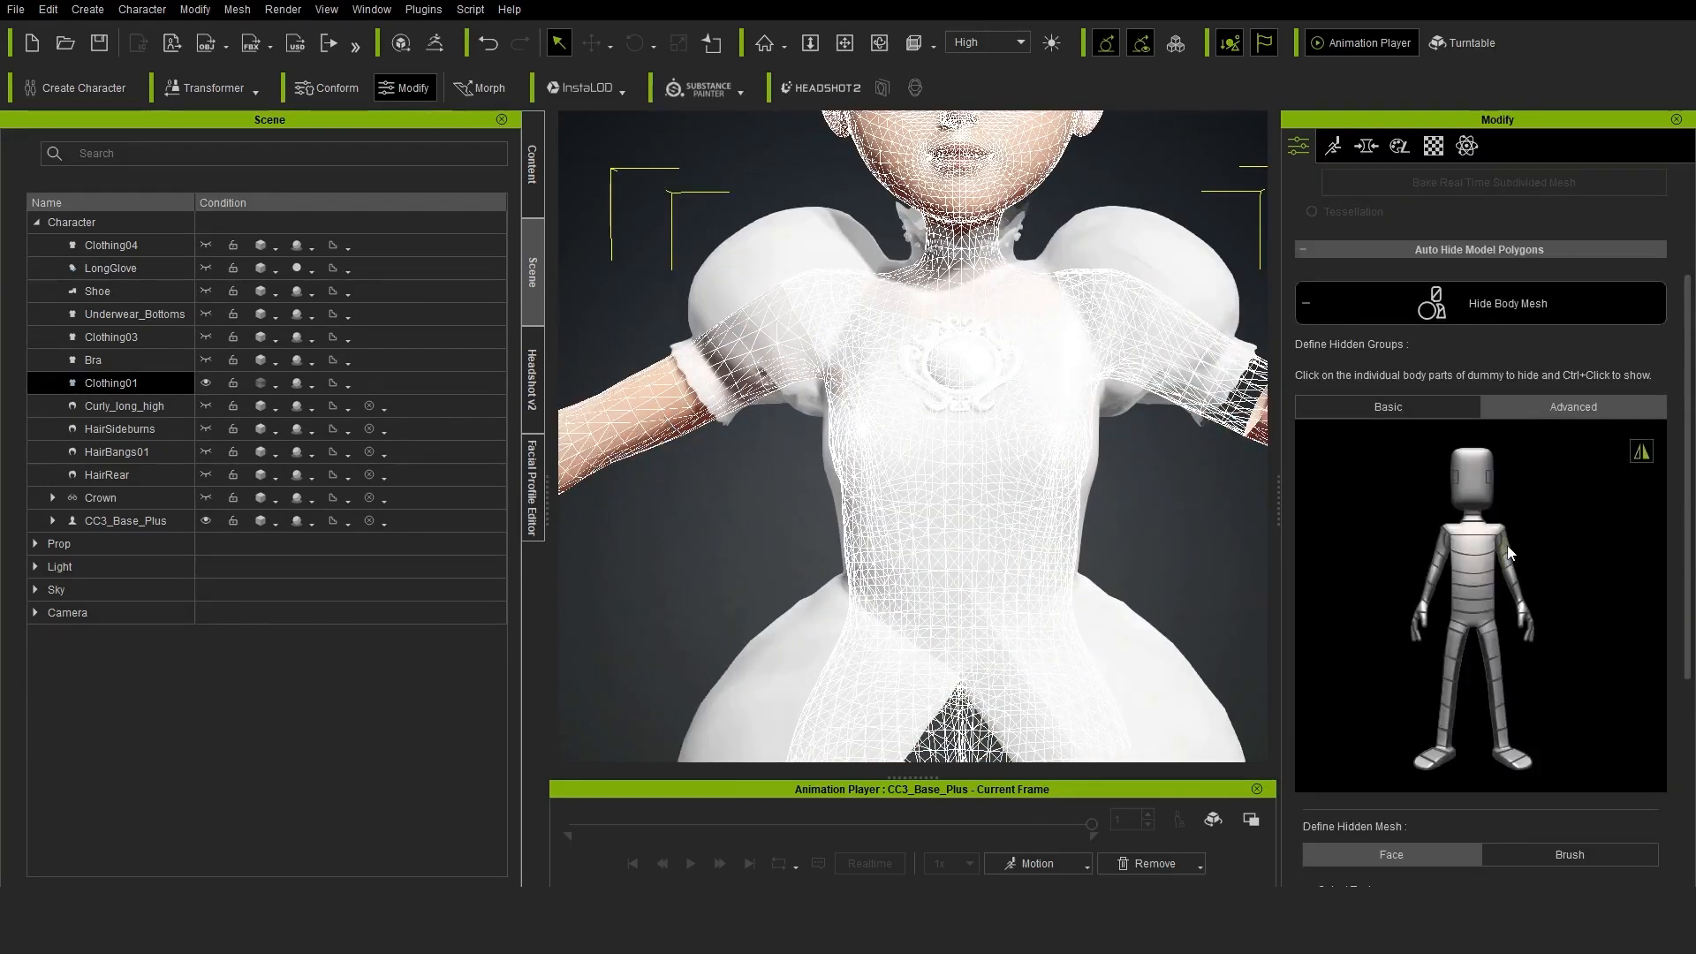
Hide the waist and hip segments of the body under Clothing01 and leave the hide tool
scroll(1053, 503, up, 2)
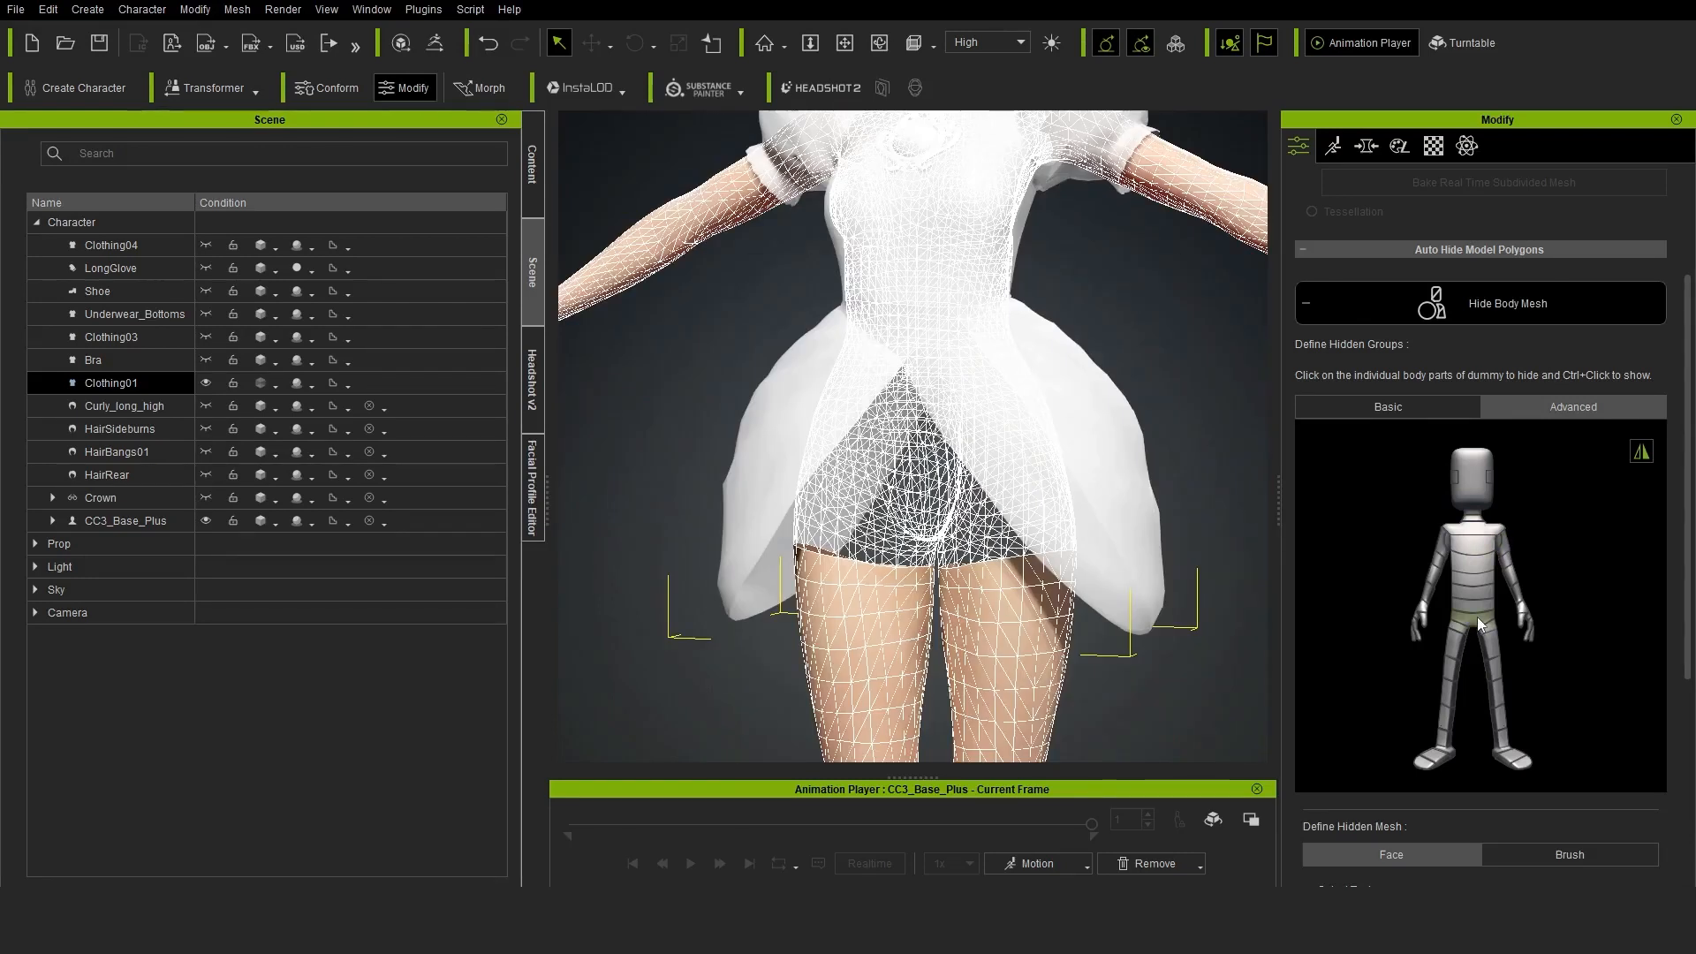
ctrl+click(1470, 620)
ctrl+click(1473, 623)
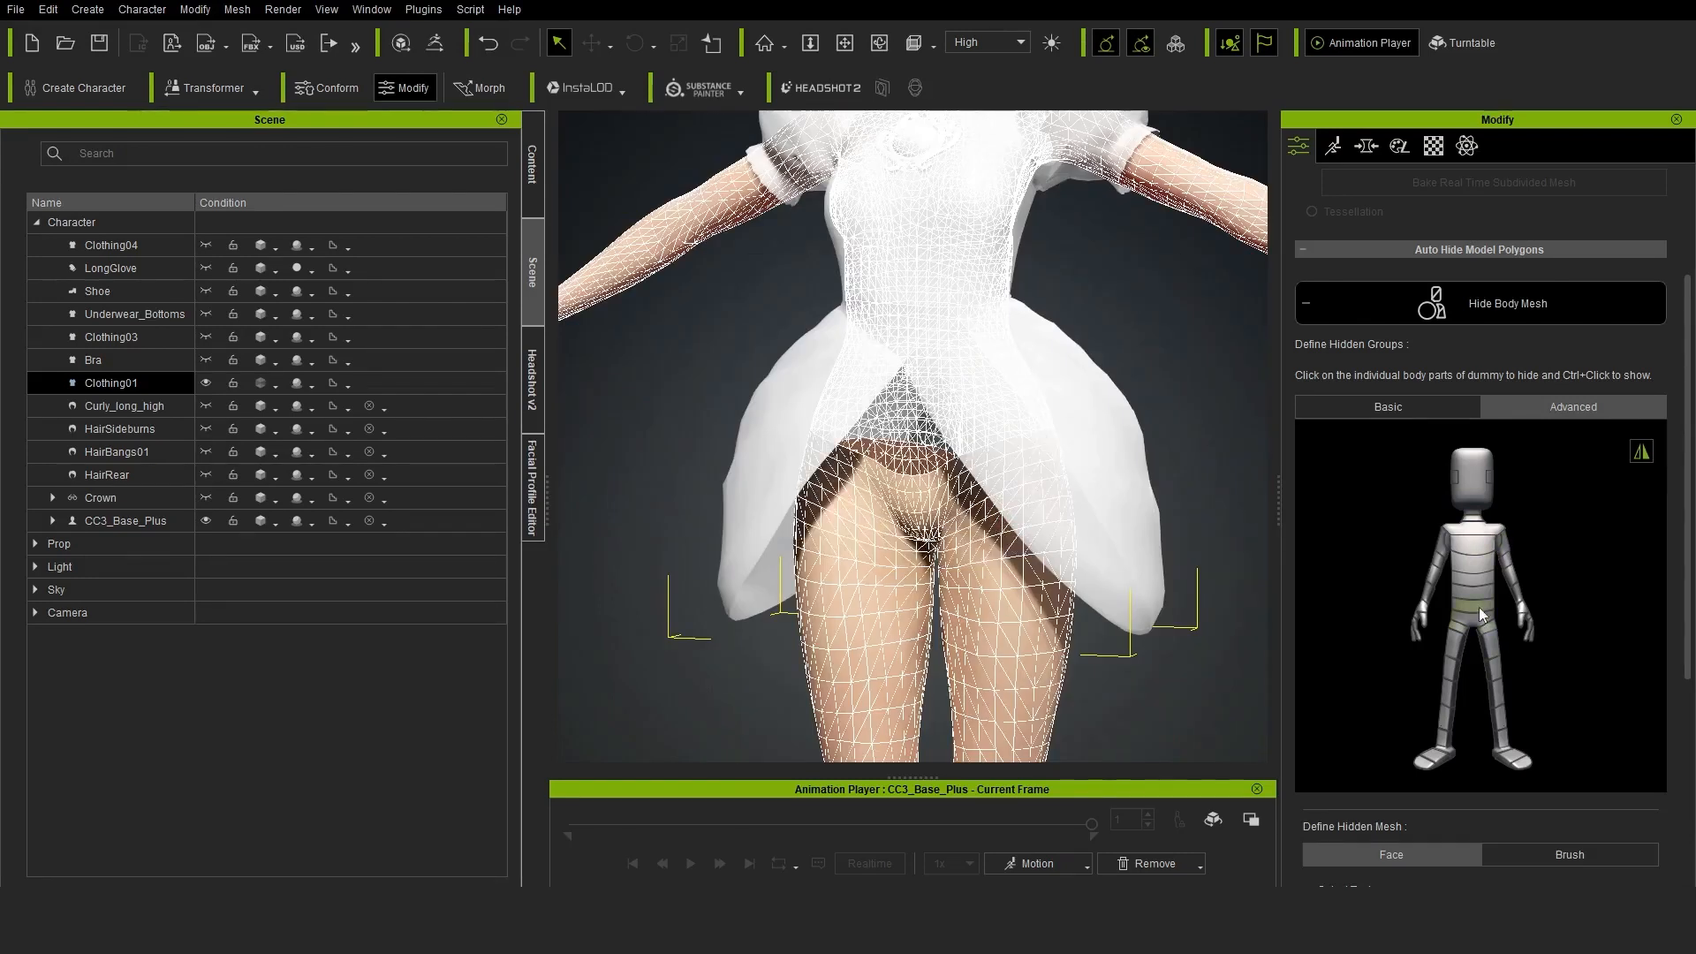
ctrl+click(1480, 611)
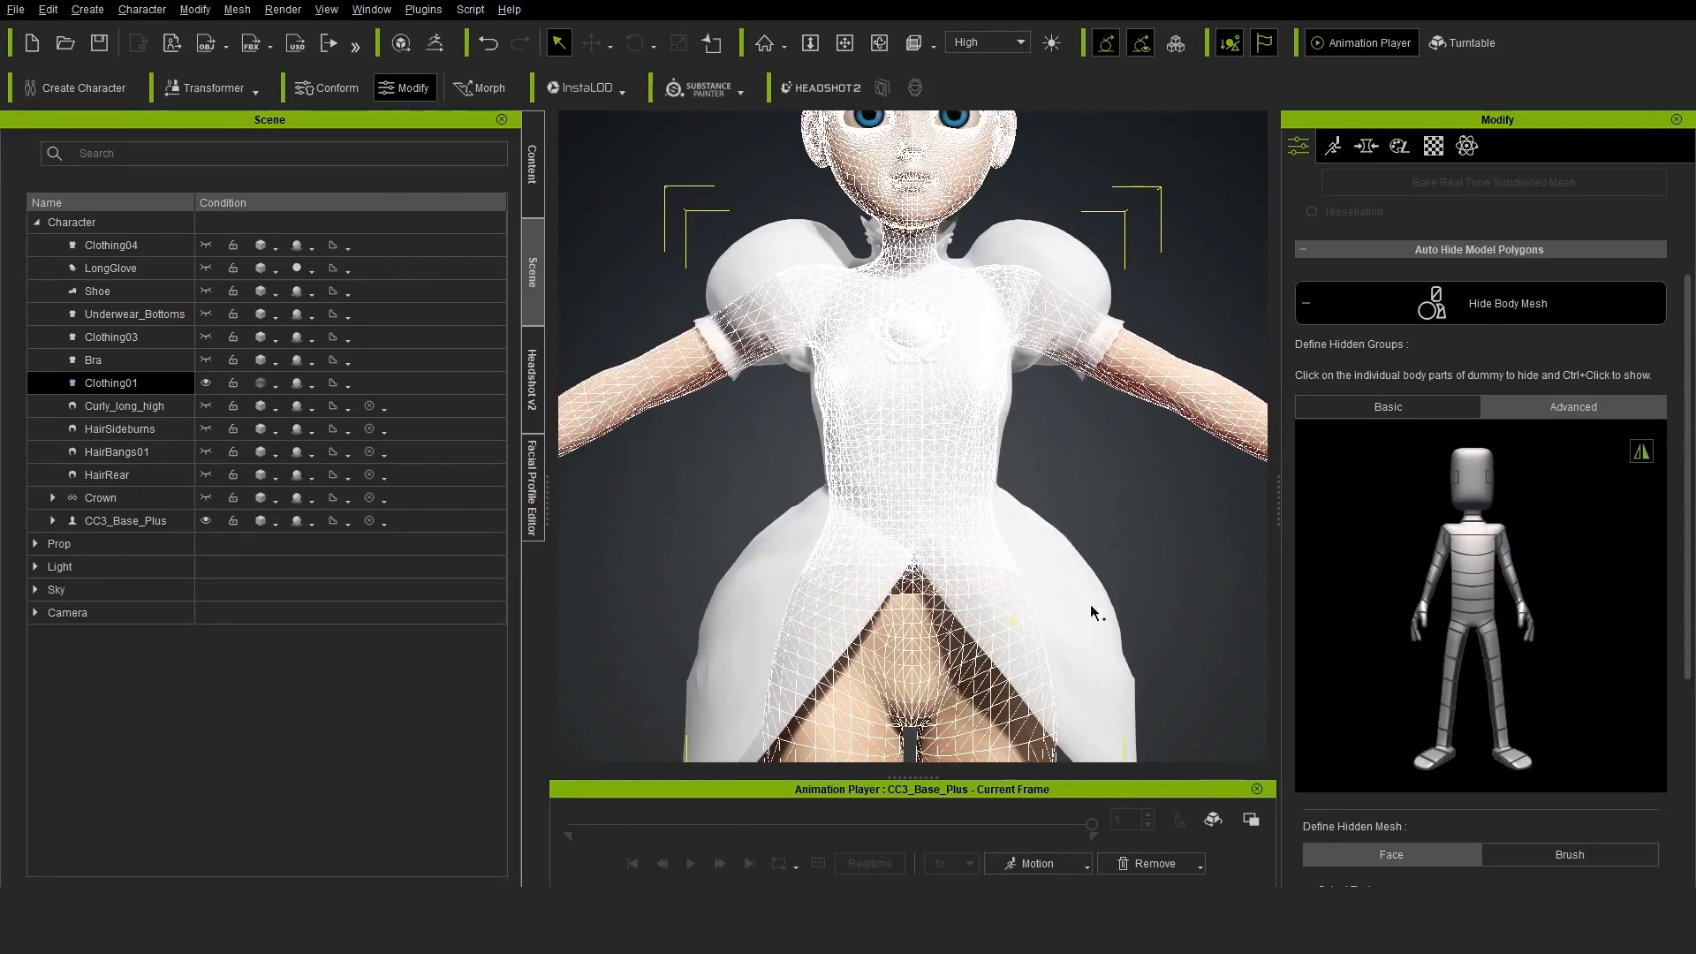
click(1428, 284)
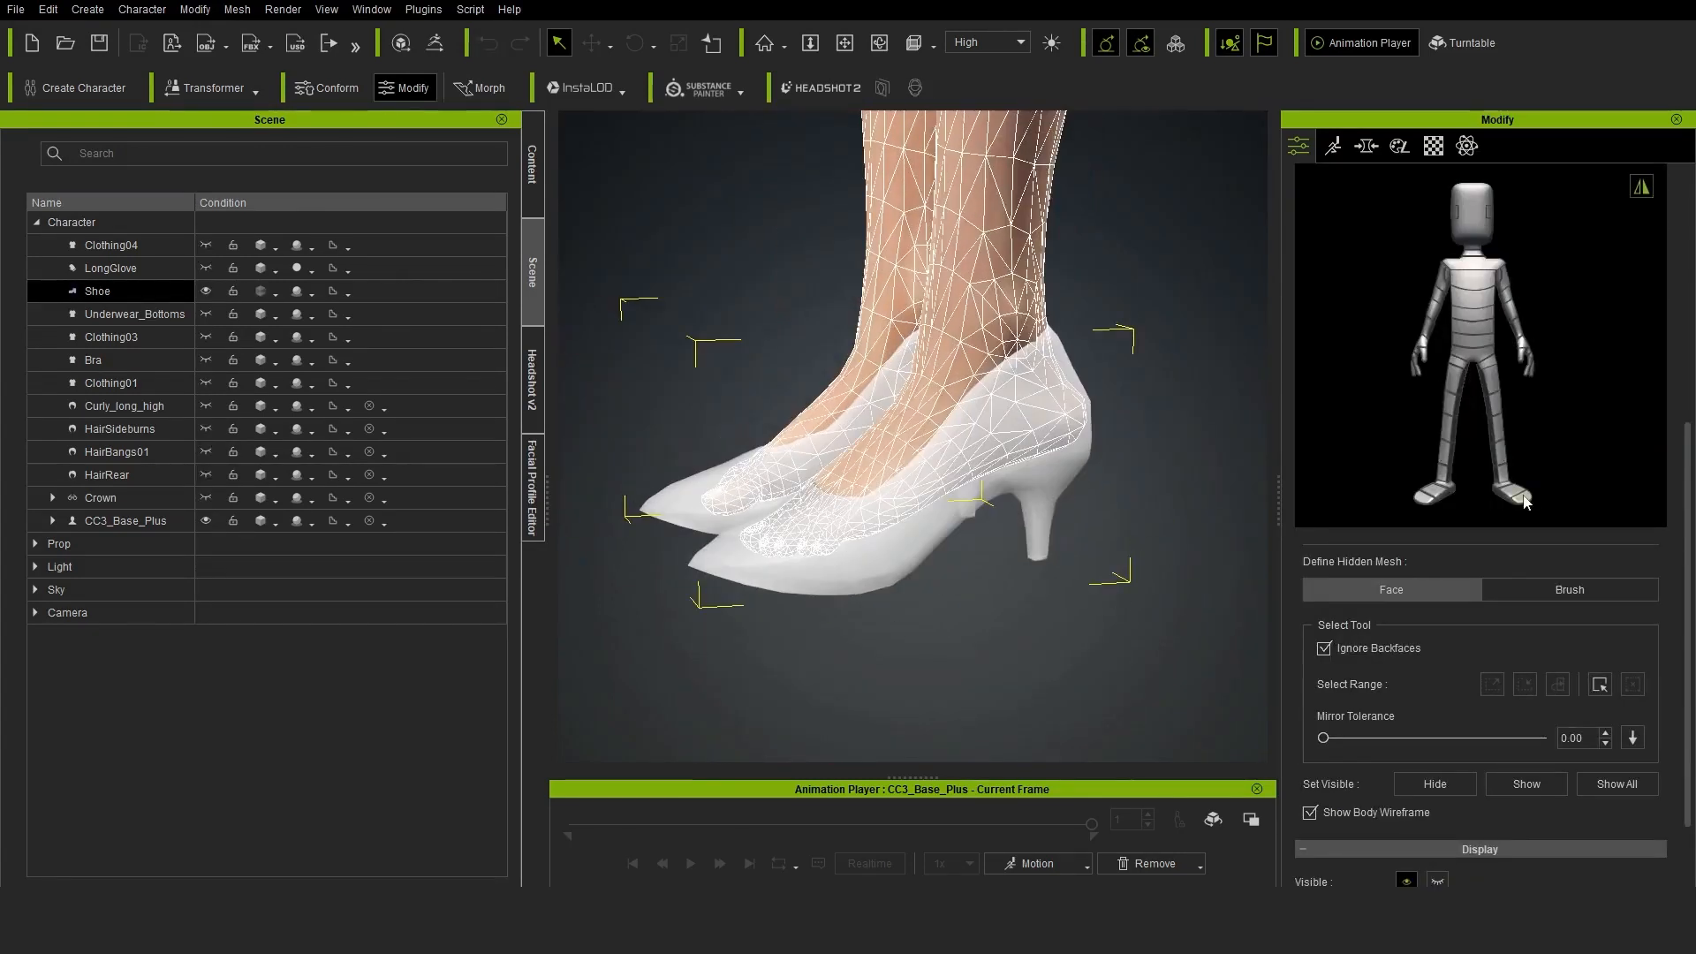
Hide the foot segments under the Shoe and select the remaining body faces inside both shoes
click(1439, 494)
drag(945, 344, 1100, 570)
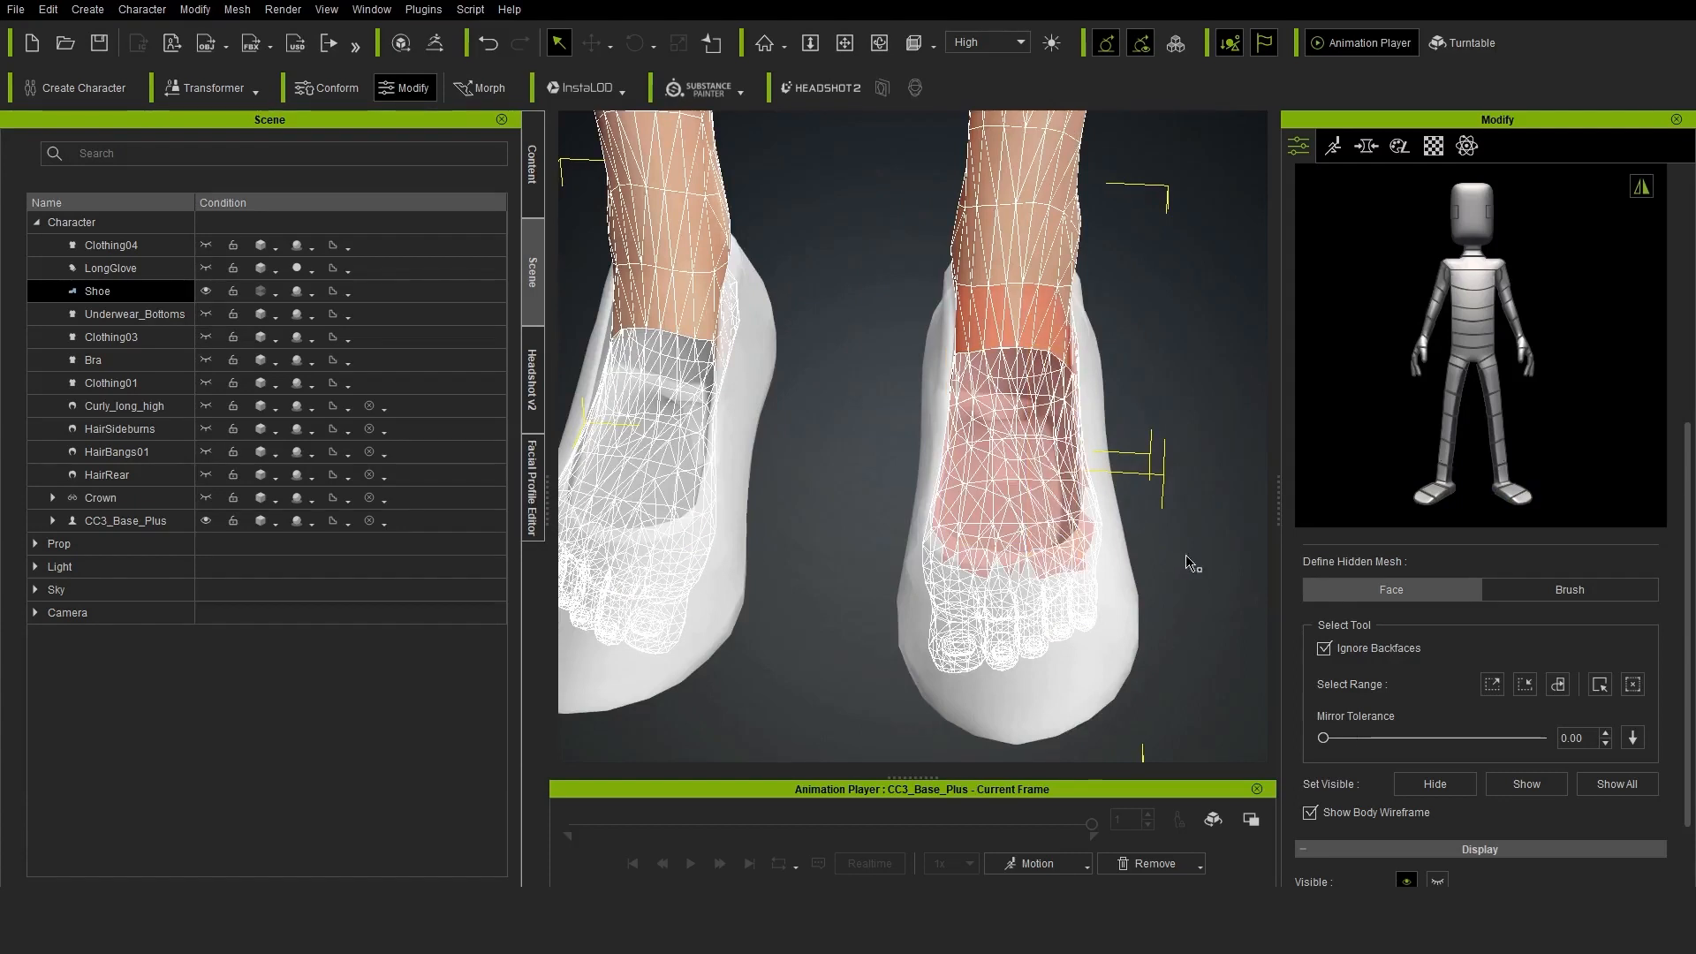
drag(685, 322, 870, 574)
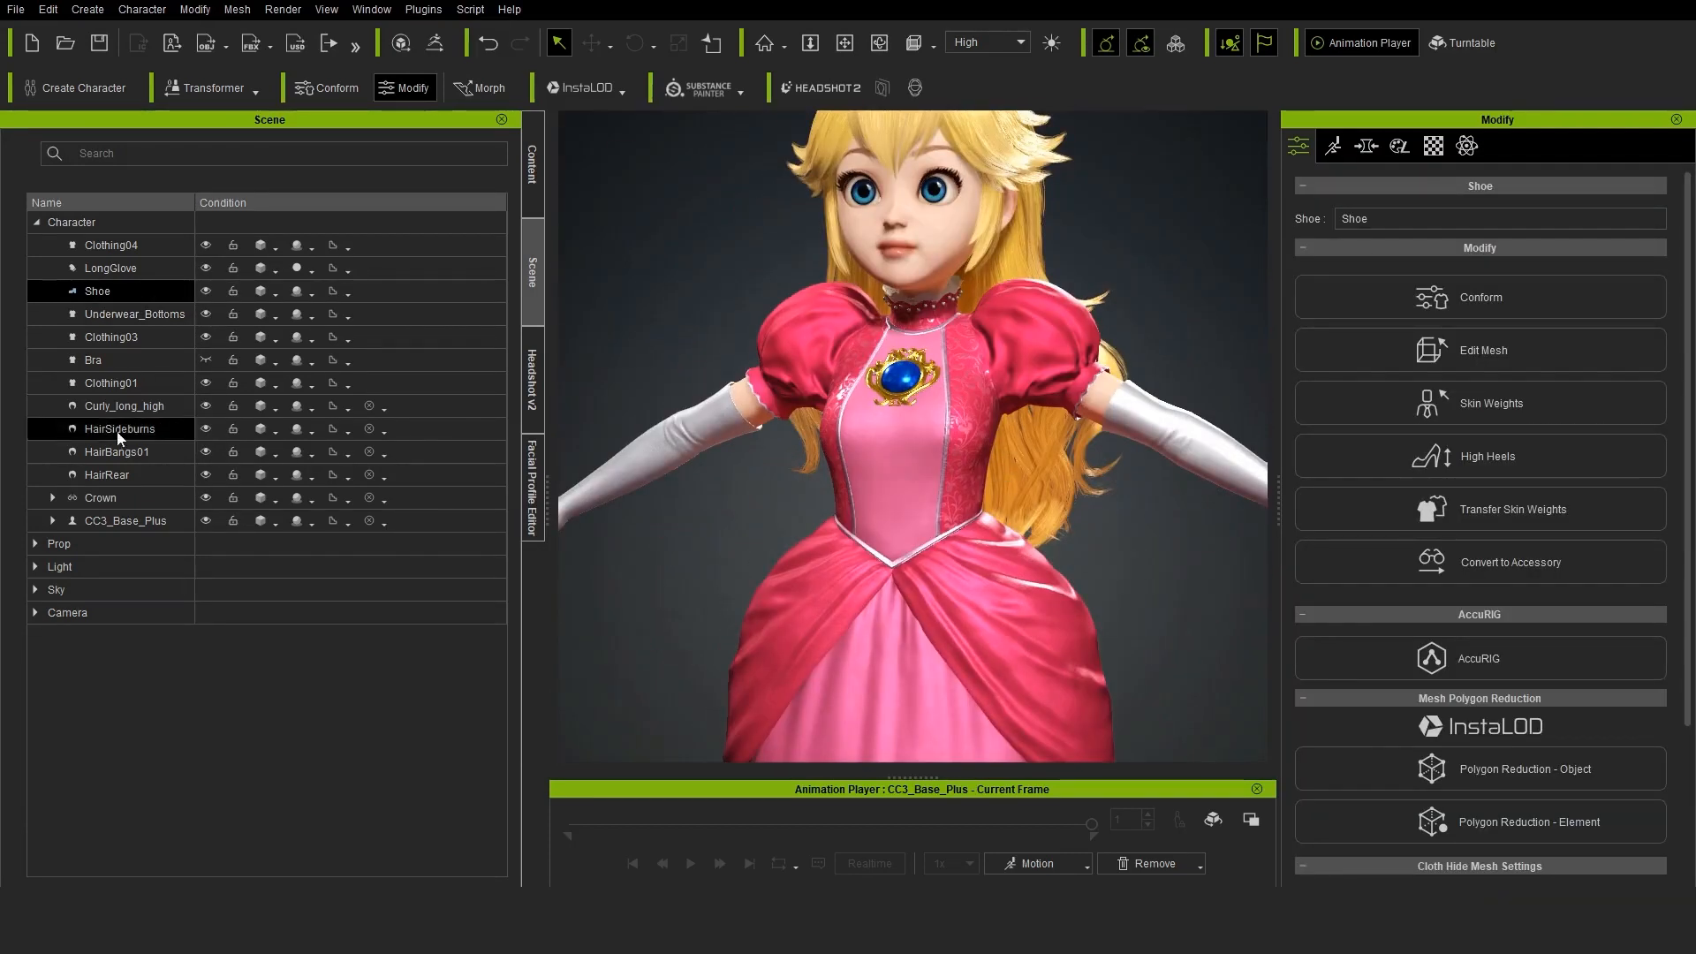
Open Clothing01's skin weights and select the CC_Base_L_UpperarmTwist01 bone for smoothing with Mirror X, strength 0.270 and radius 56
click(110, 382)
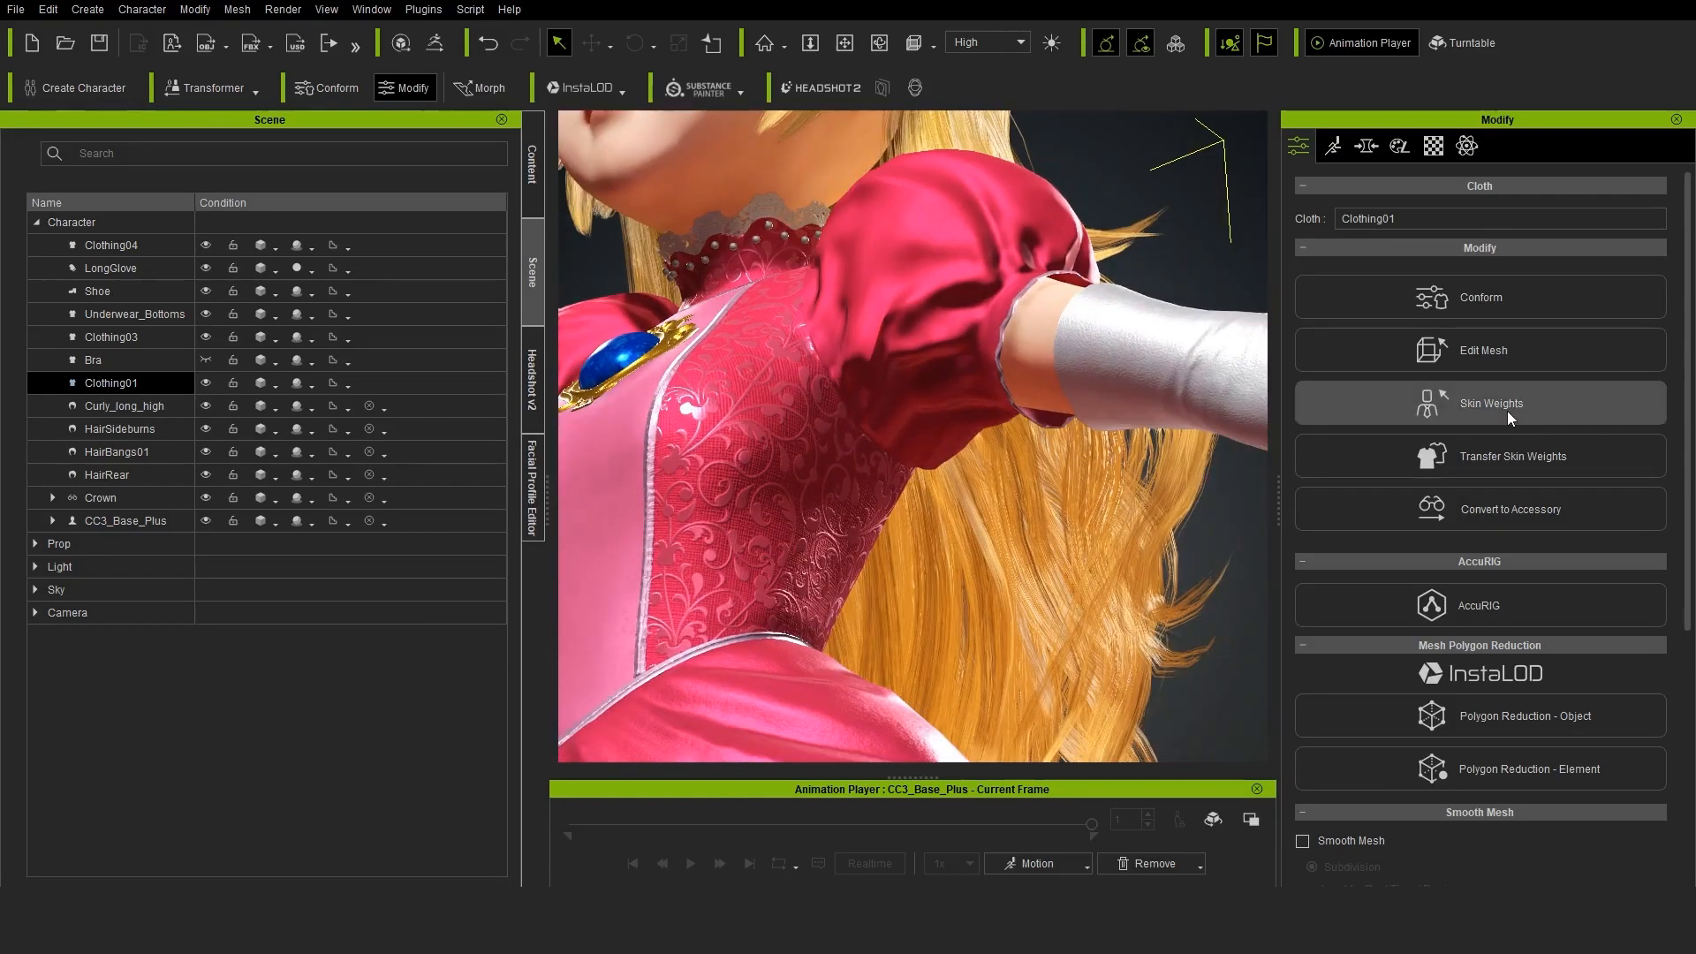
click(1491, 403)
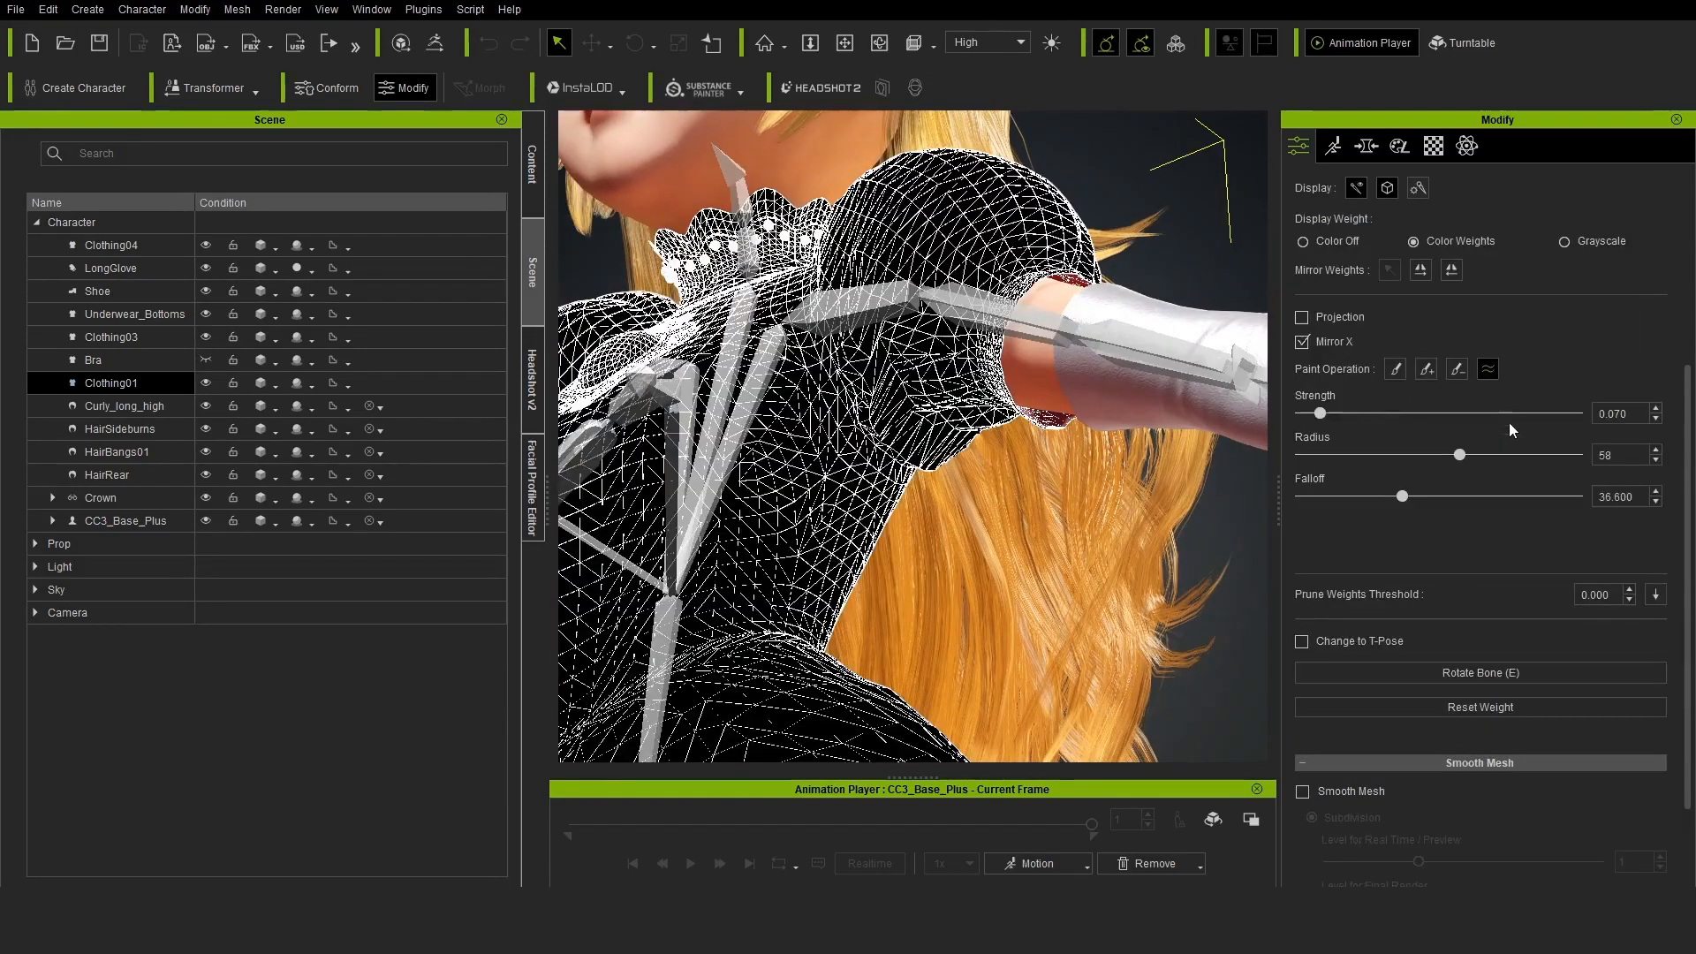
drag(1693, 227, 1691, 214)
click(1466, 378)
scroll(1482, 327, down, 20)
click(1439, 372)
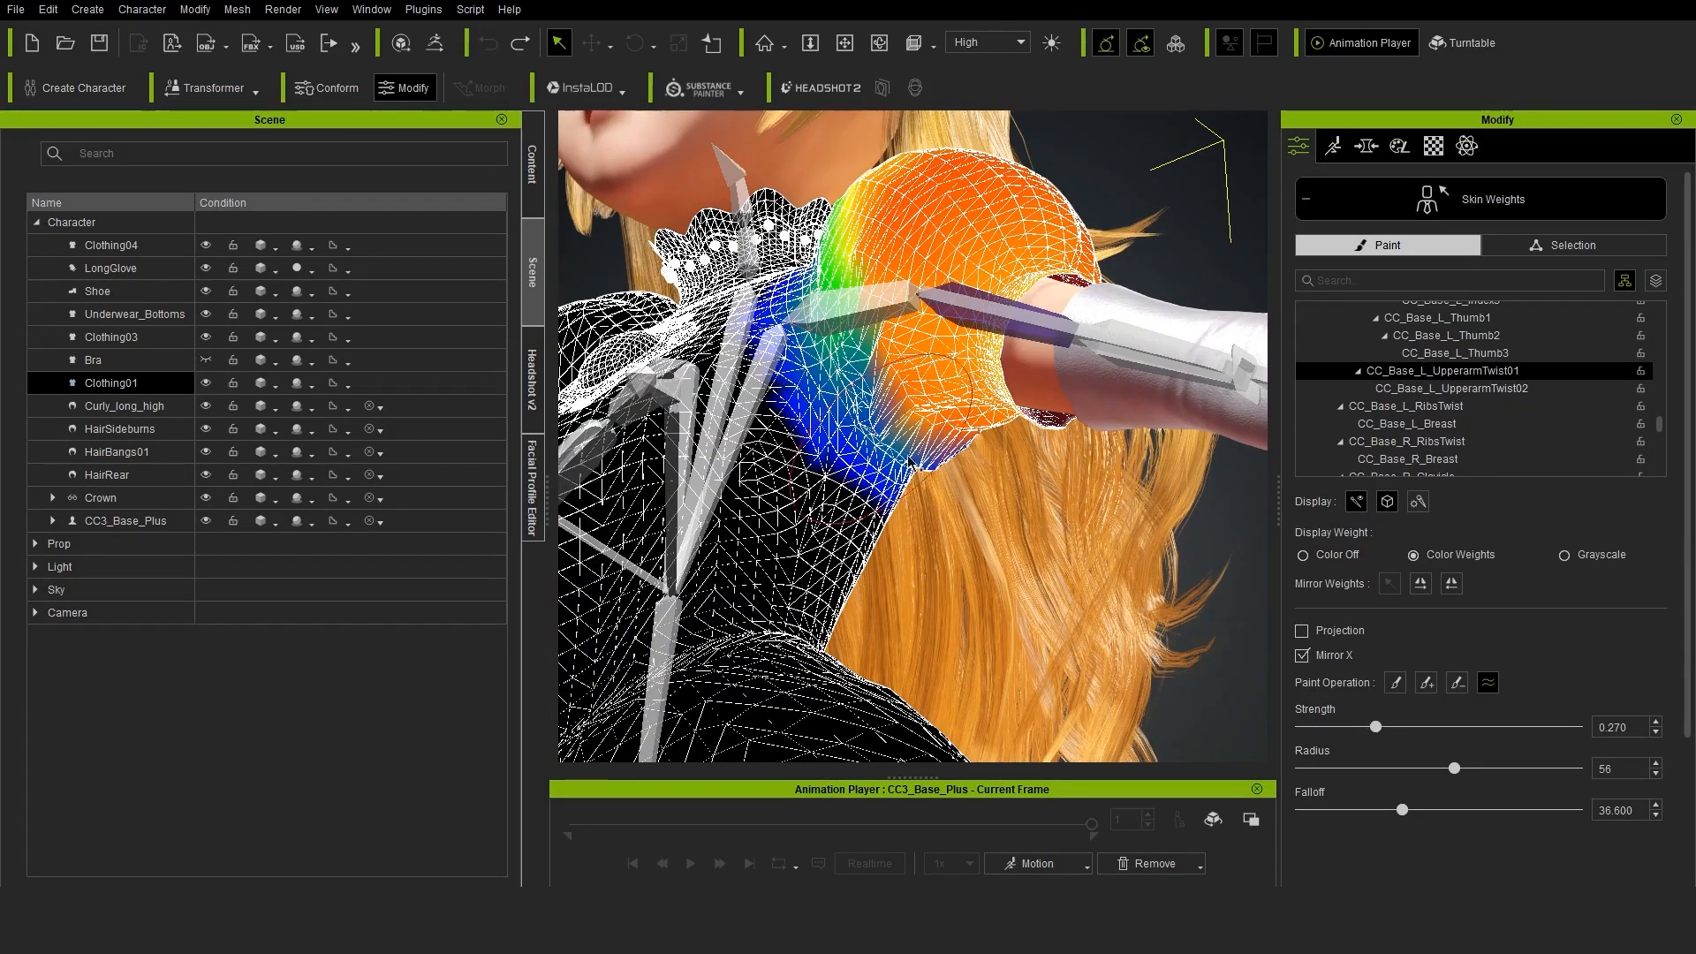
Smooth the CC_Base_L_UpperarmTwist01 weights around the left sleeve's armpit seam with a brush radius of 37
scroll(912, 461, up, 4)
drag(855, 354, 925, 414)
right_drag(925, 413, 914, 408)
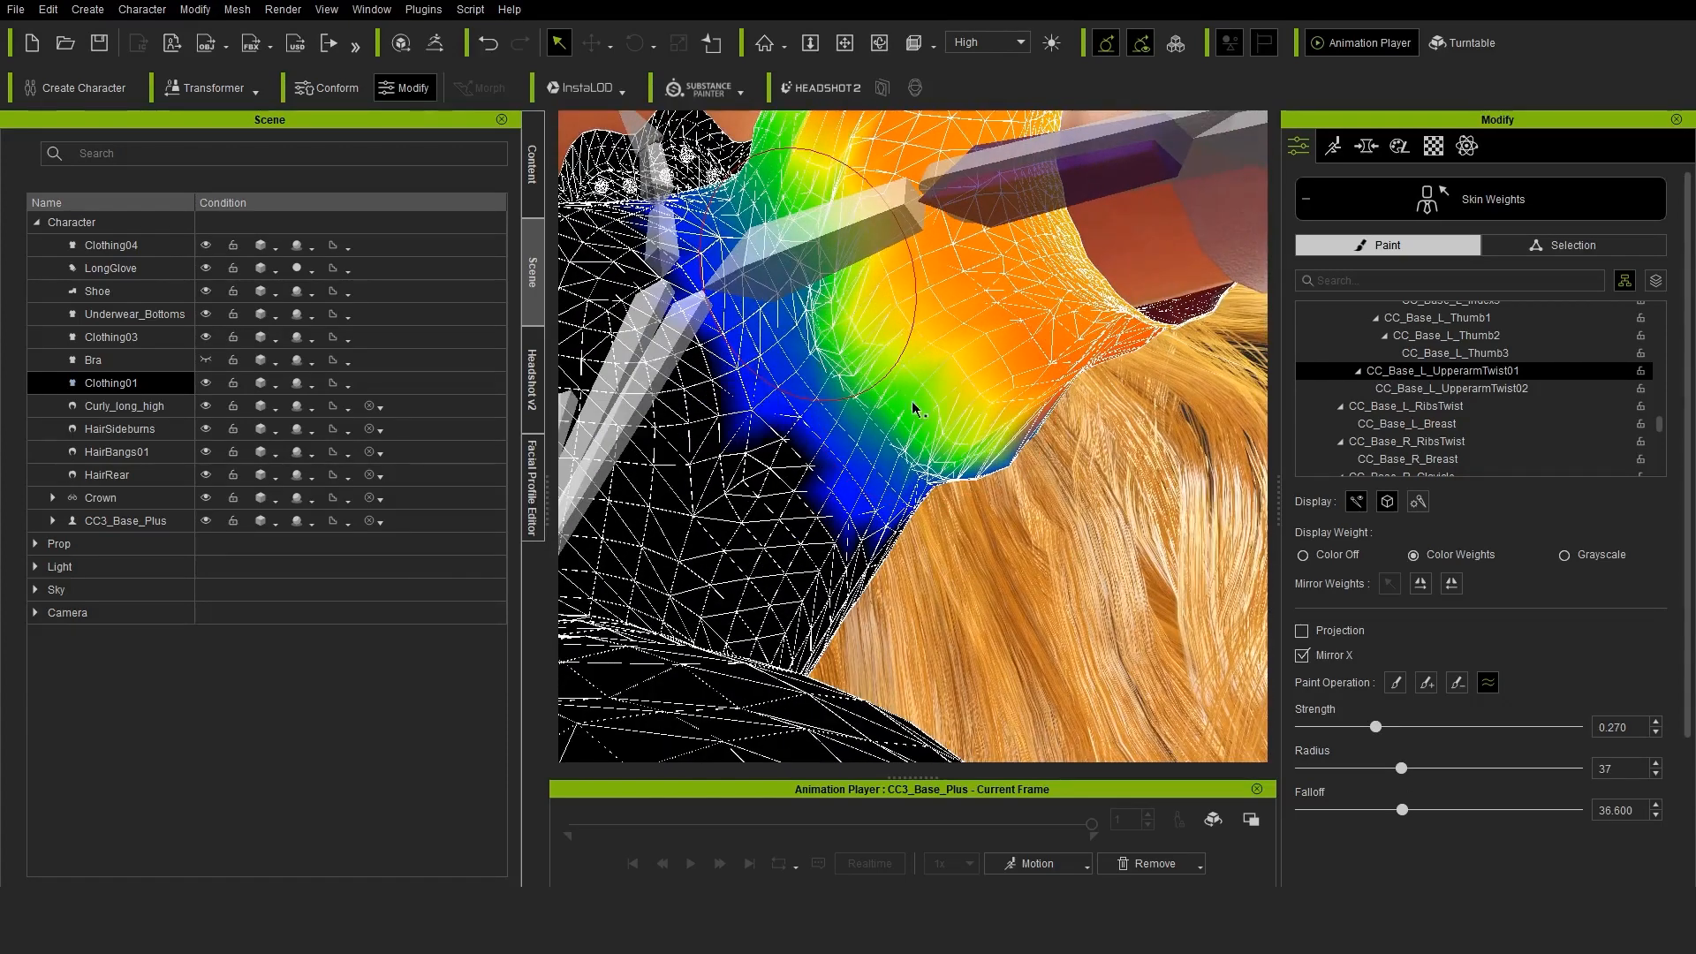
mouse_move(927, 336)
right_down()
mouse_move(941, 417)
mouse_move(892, 430)
right_up()
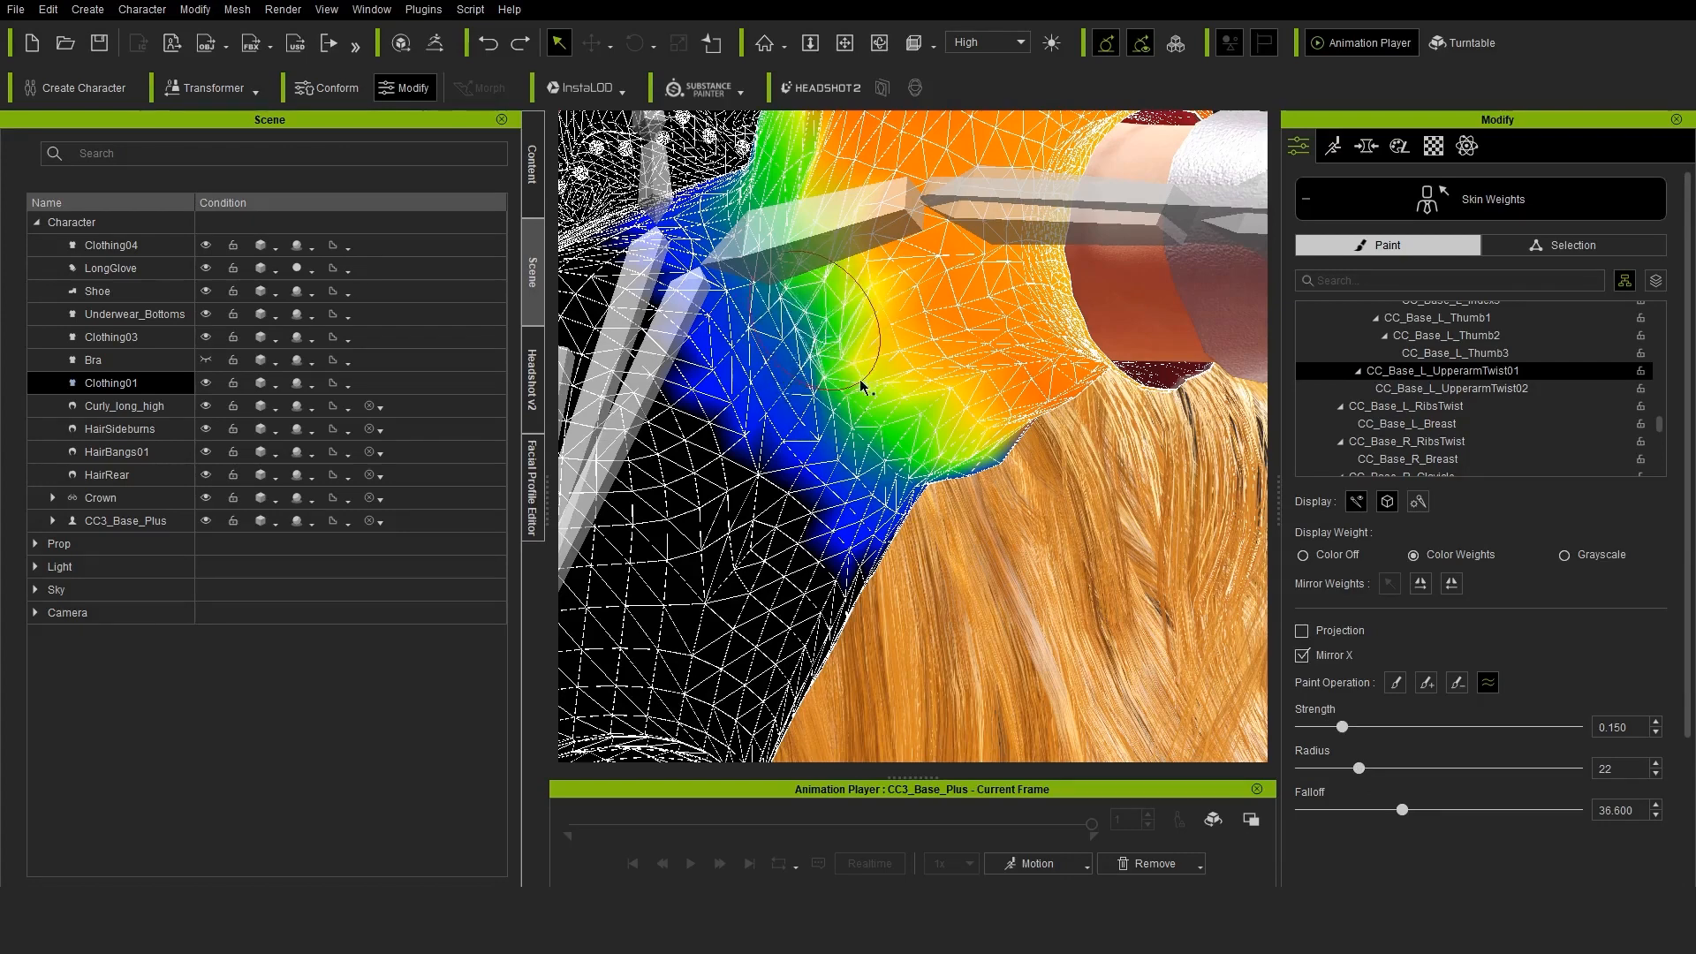
Refine the smoothing of the CC_Base_L_UpperarmTwist01 weights around the armpit, front and back, with strength 0.150 and radius 22
right_drag(831, 294, 1052, 379)
drag(1052, 379, 829, 413)
right_drag(830, 412, 1042, 301)
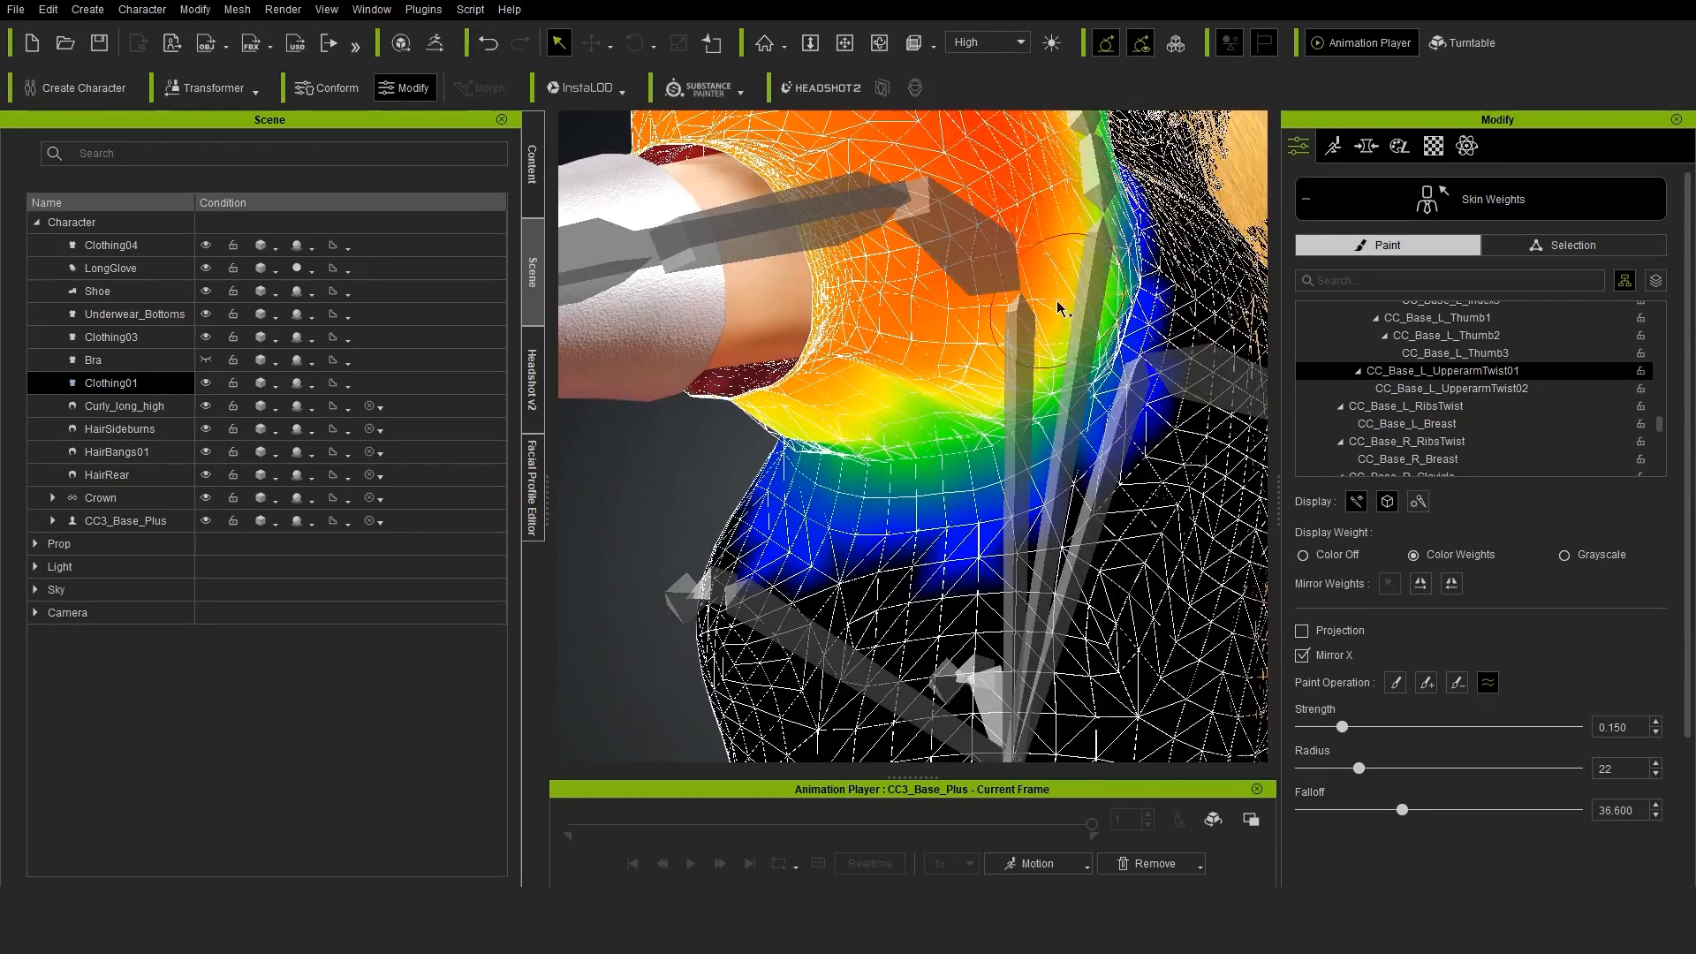
right_drag(916, 474, 795, 441)
drag(777, 344, 770, 468)
Select the CC_Base_L_UpperarmTwist02 bone and smooth its weights around the underside of the left puffed sleeve
click(1451, 389)
scroll(919, 371, down, 5)
scroll(918, 335, up, 6)
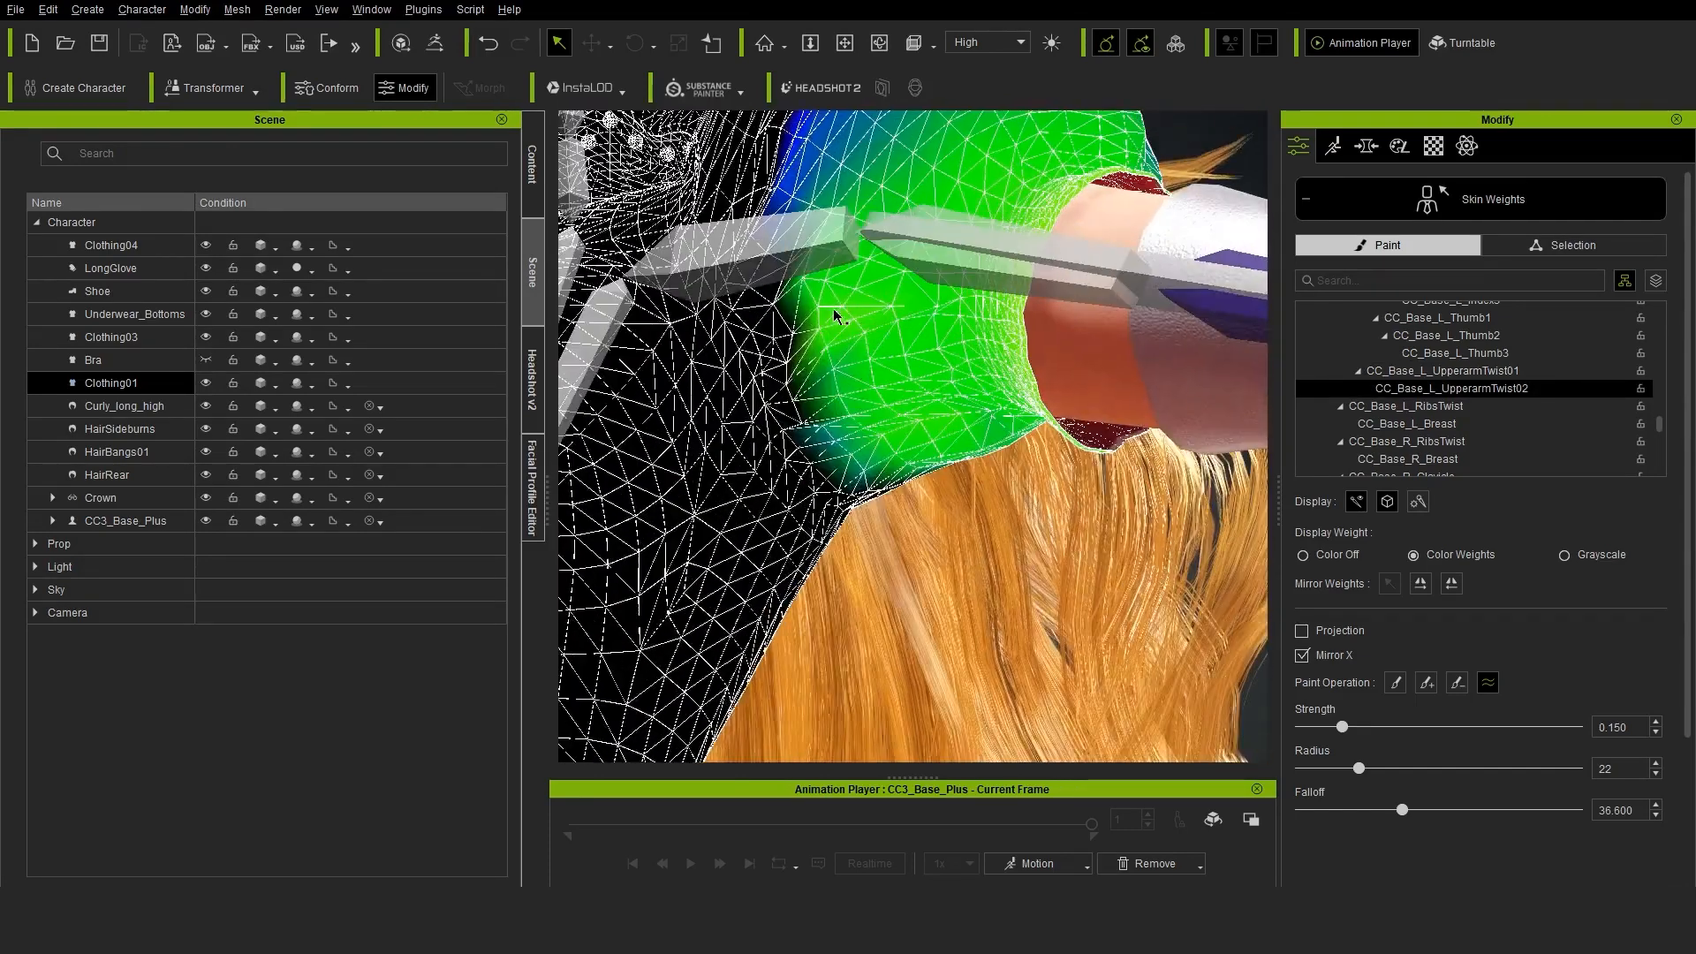
drag(833, 310, 981, 490)
right_drag(980, 490, 1078, 495)
drag(1078, 494, 998, 547)
right_drag(998, 547, 839, 353)
drag(821, 265, 928, 526)
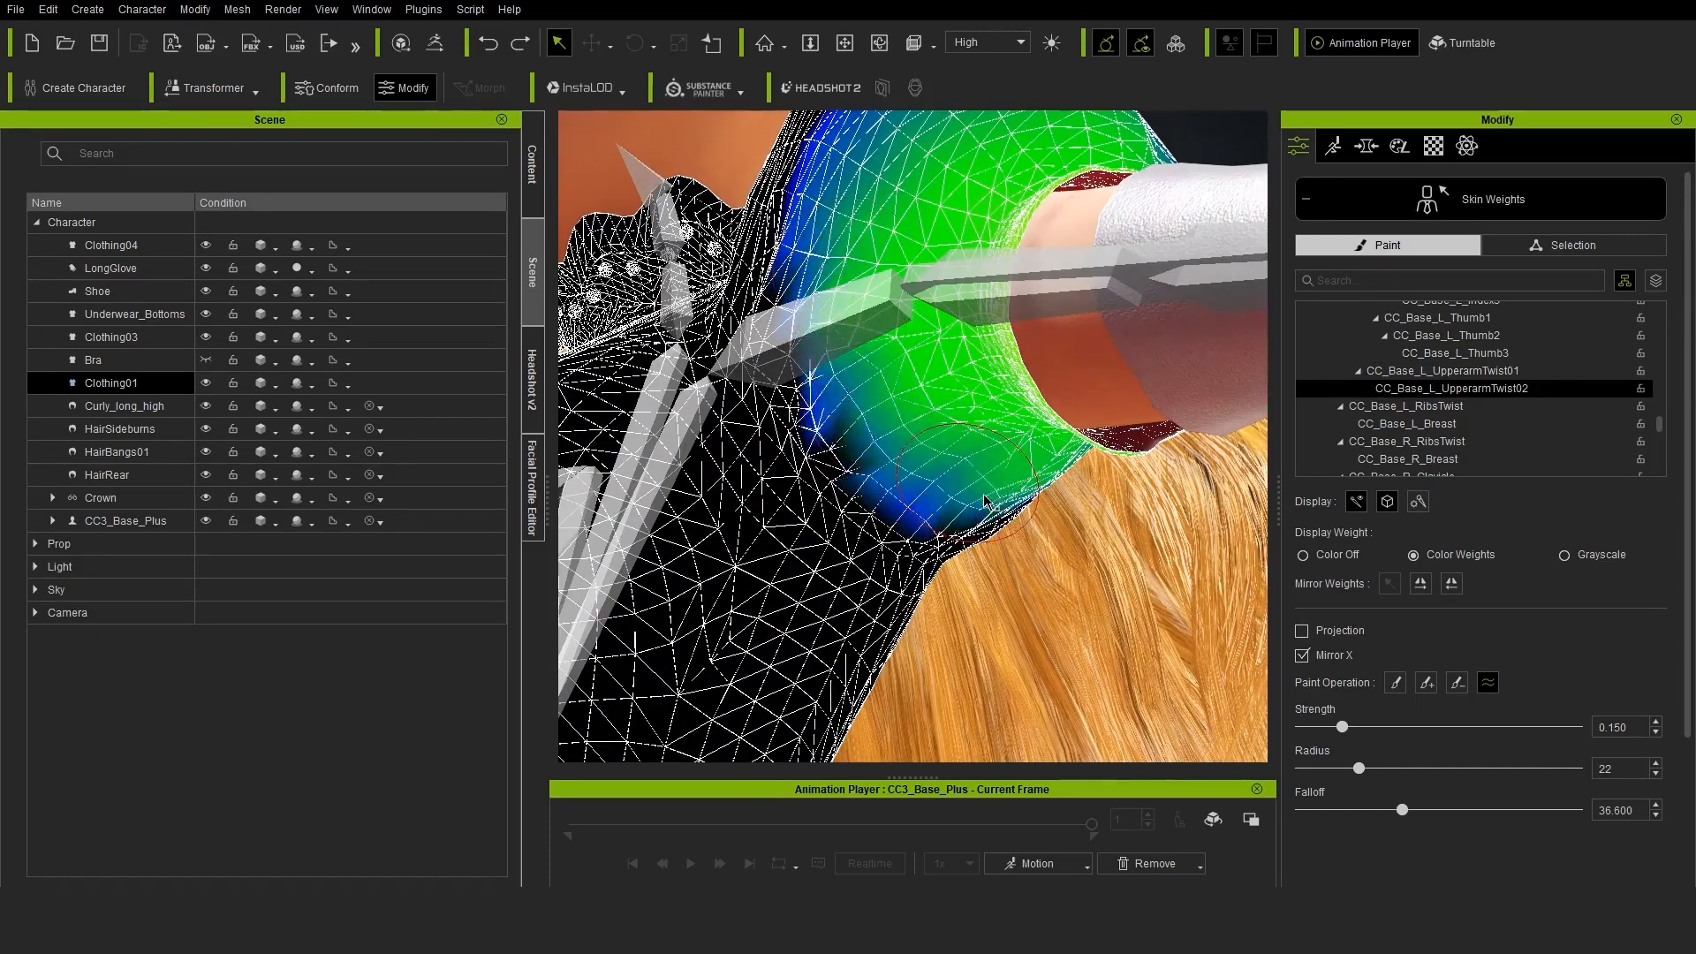
right_drag(927, 527, 778, 513)
Undo the last smoothing stroke, smooth the sleeve's underside with a brush radius of 10, and leave the skin weight editor
key(ctrl+z)
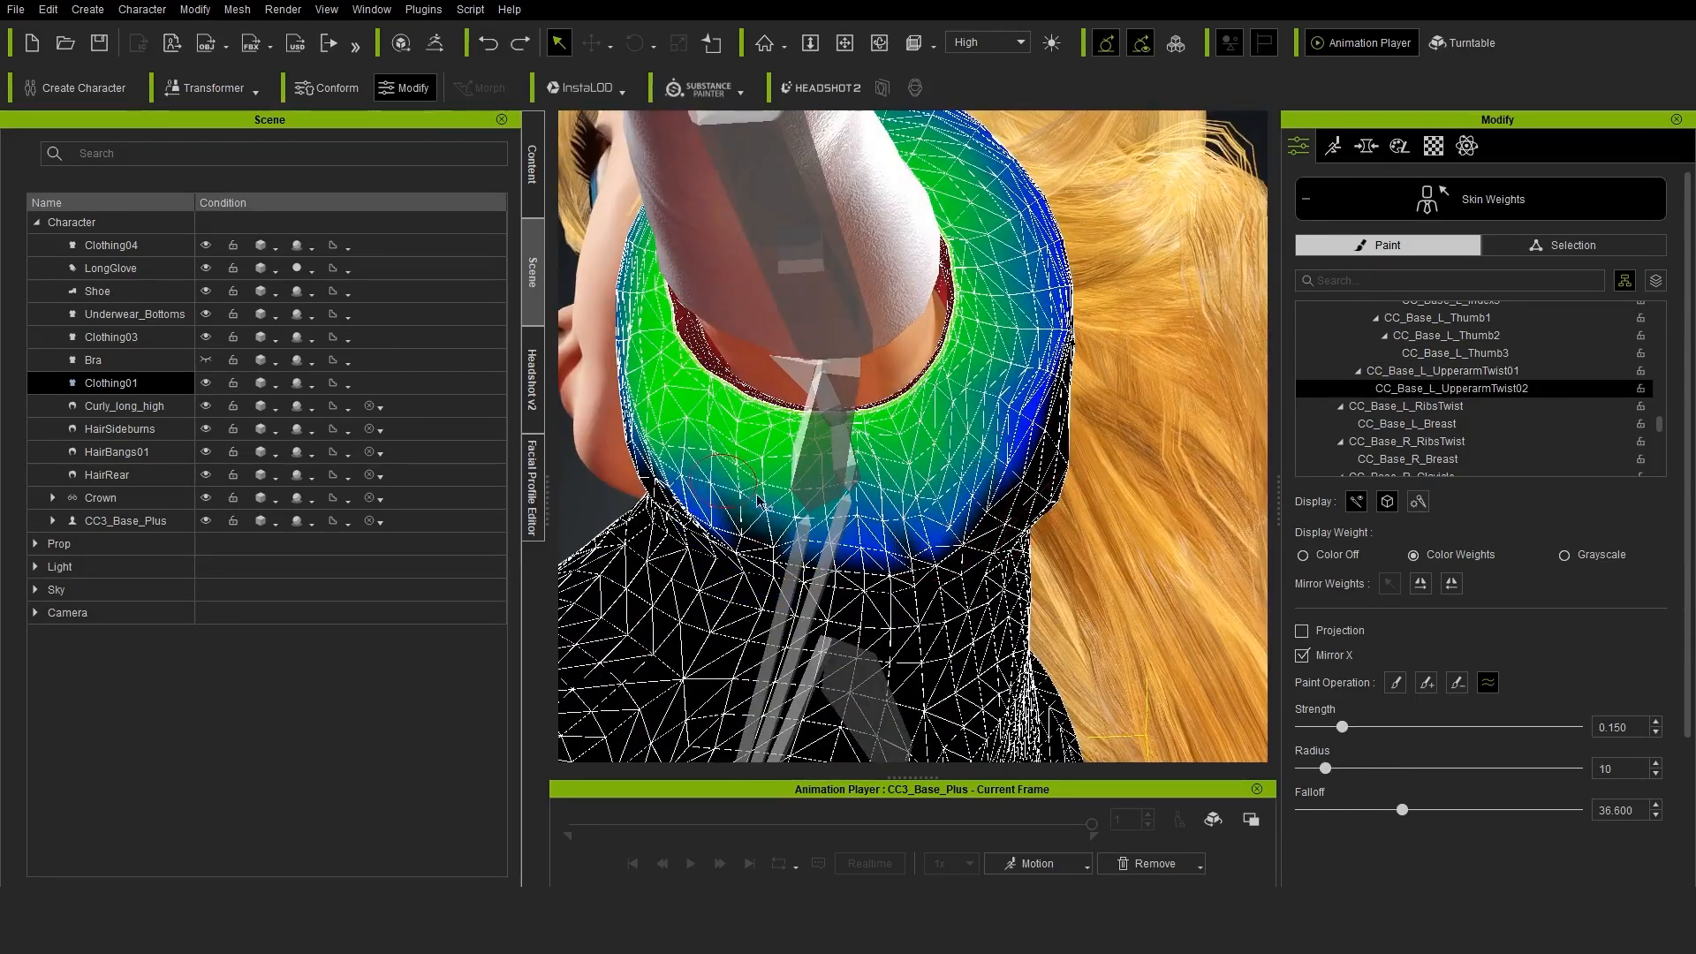
drag(754, 522, 927, 543)
scroll(928, 539, down, 5)
right_drag(928, 539, 1104, 494)
click(1491, 196)
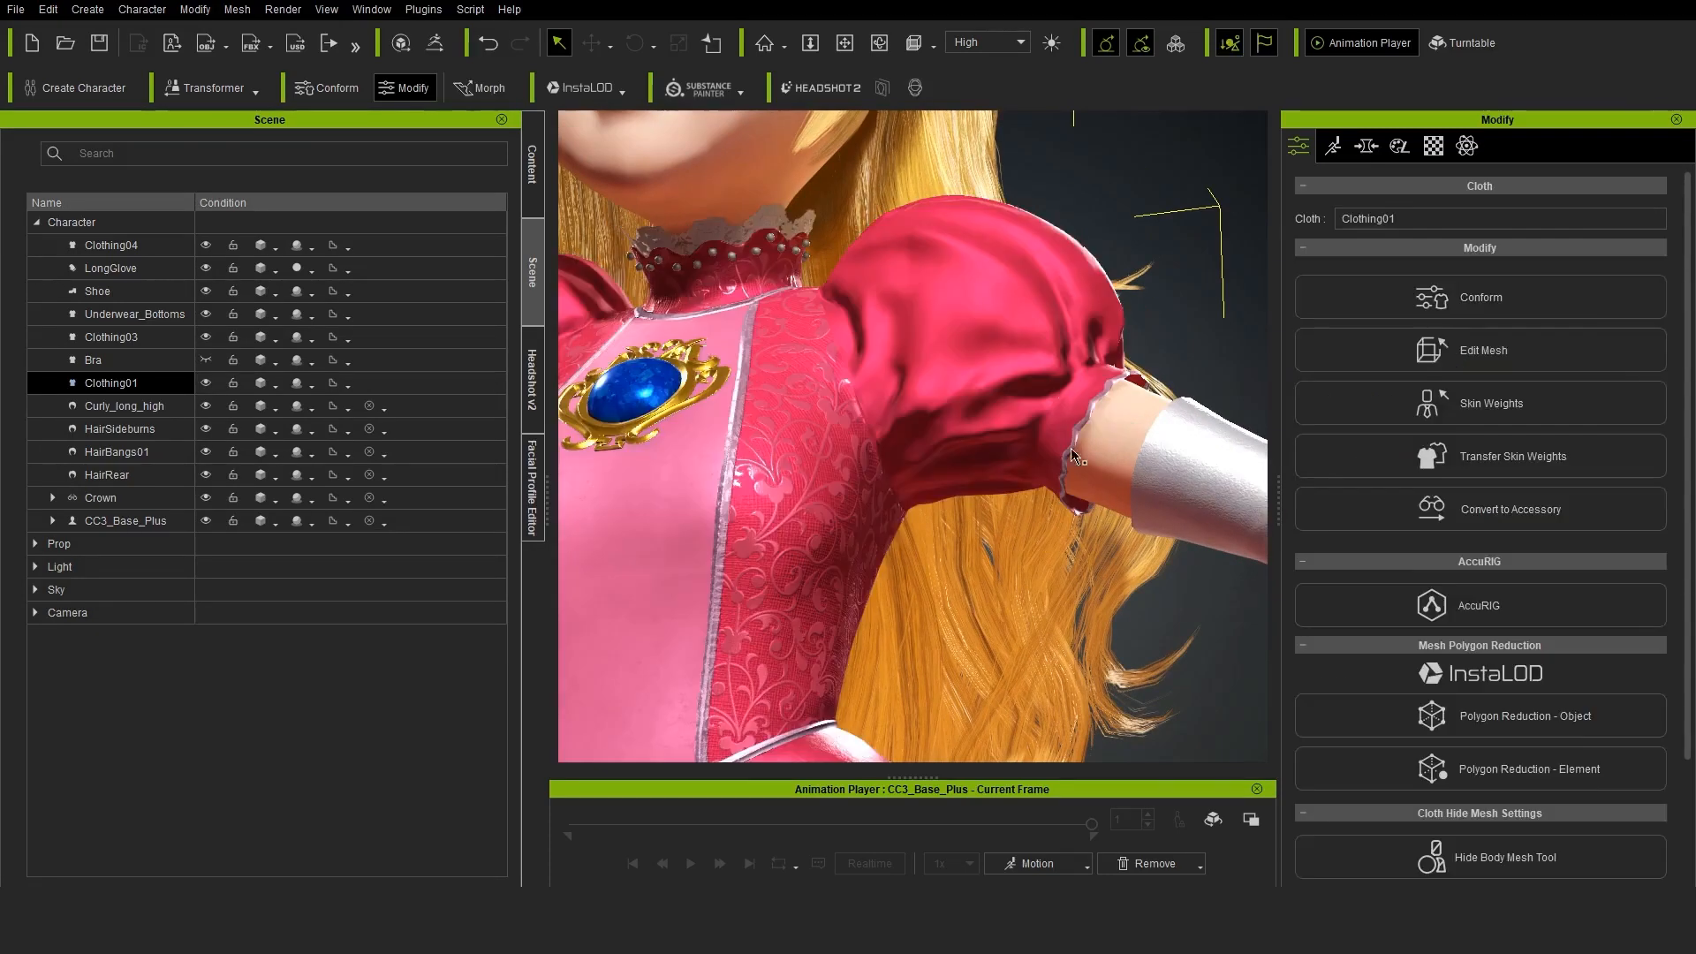
Open the skin weights of Clothing01 and select the vertices of the dress collar around the neck
scroll(1015, 442, down, 3)
right_drag(1016, 442, 981, 477)
middle_drag(981, 477, 1017, 524)
right_drag(1017, 524, 1082, 499)
scroll(1082, 499, up, 3)
middle_drag(1082, 441, 1135, 534)
click(1489, 404)
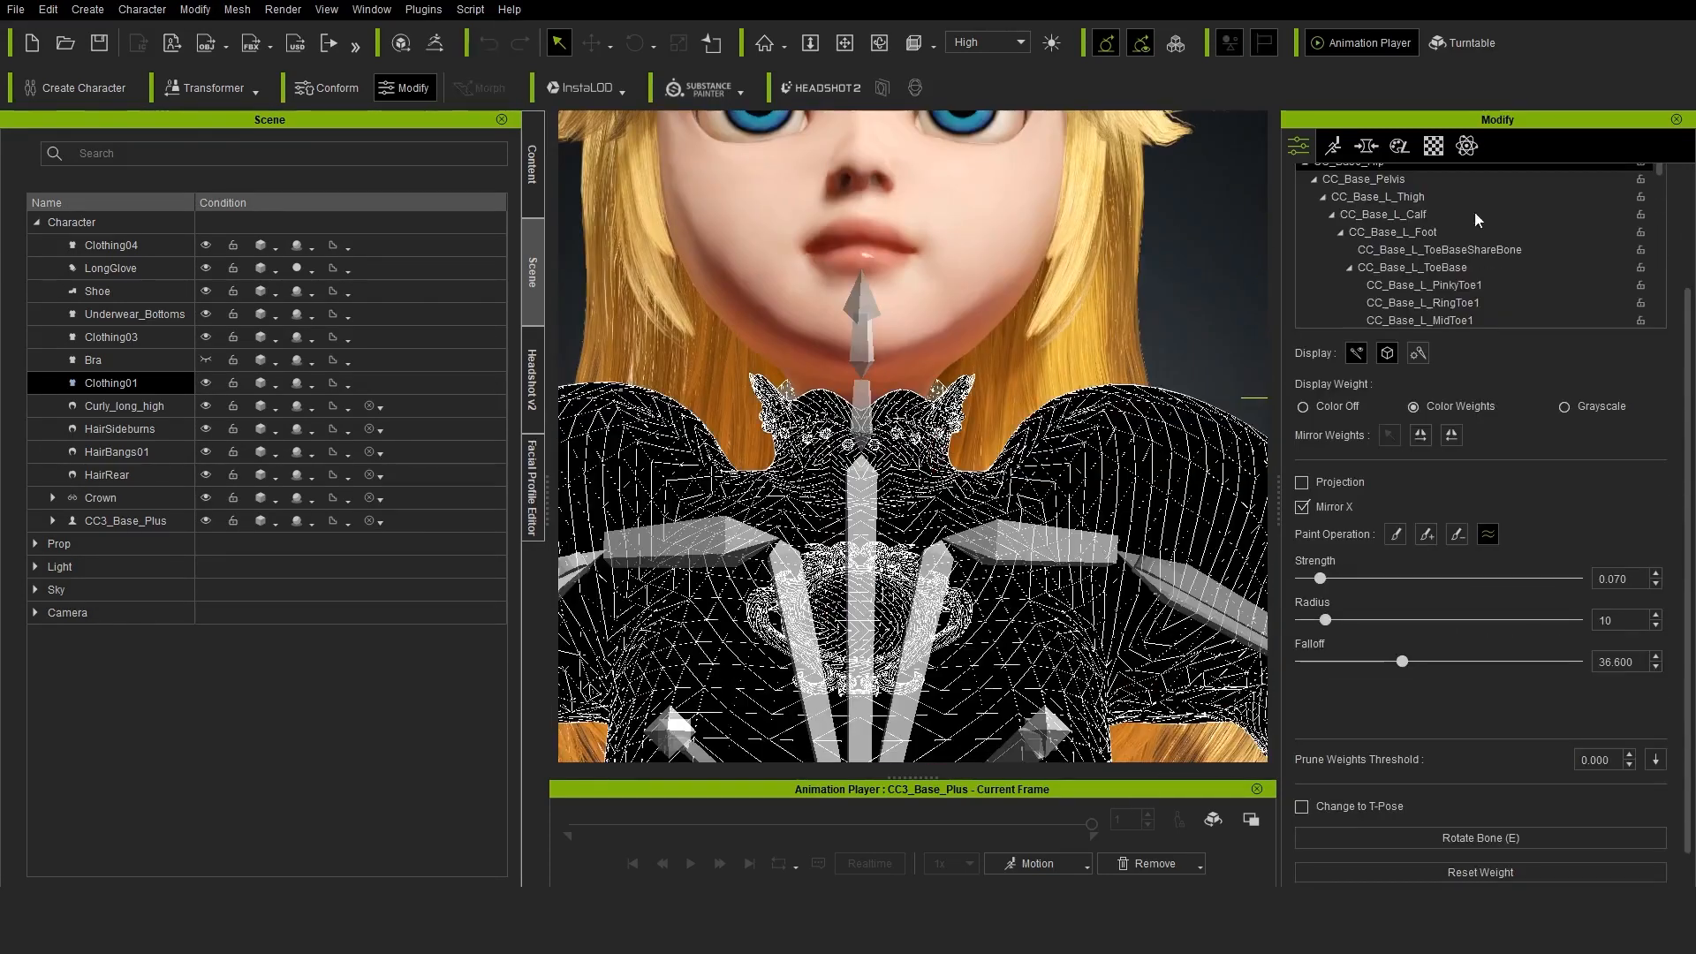
scroll(975, 427, up, 2)
middle_drag(974, 427, 997, 397)
drag(1688, 424, 1694, 184)
drag(725, 284, 1046, 591)
Replace the selected collar vertices' weights with 0, working through the CC_Base_Head and CC_Base_JawRoot bones, and leave the skin weight editor
scroll(1506, 233, up, 3)
click(1459, 323)
scroll(1498, 363, down, 8)
scroll(1498, 363, down, 5)
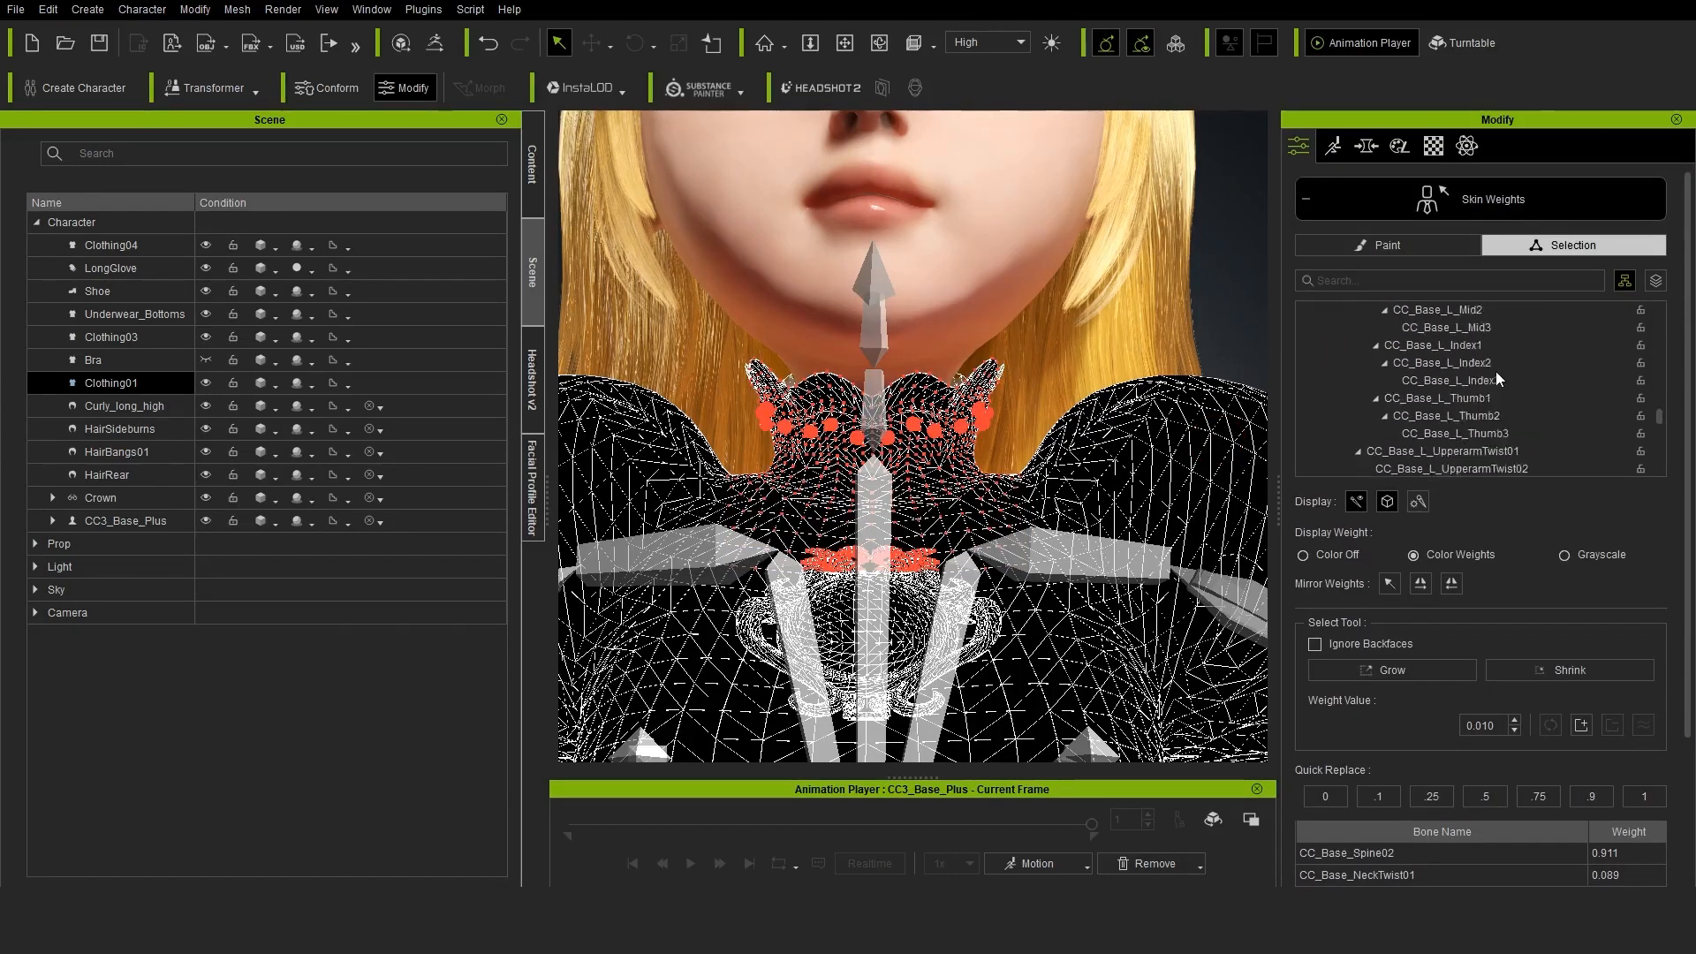
scroll(1502, 394, down, 1)
click(1501, 414)
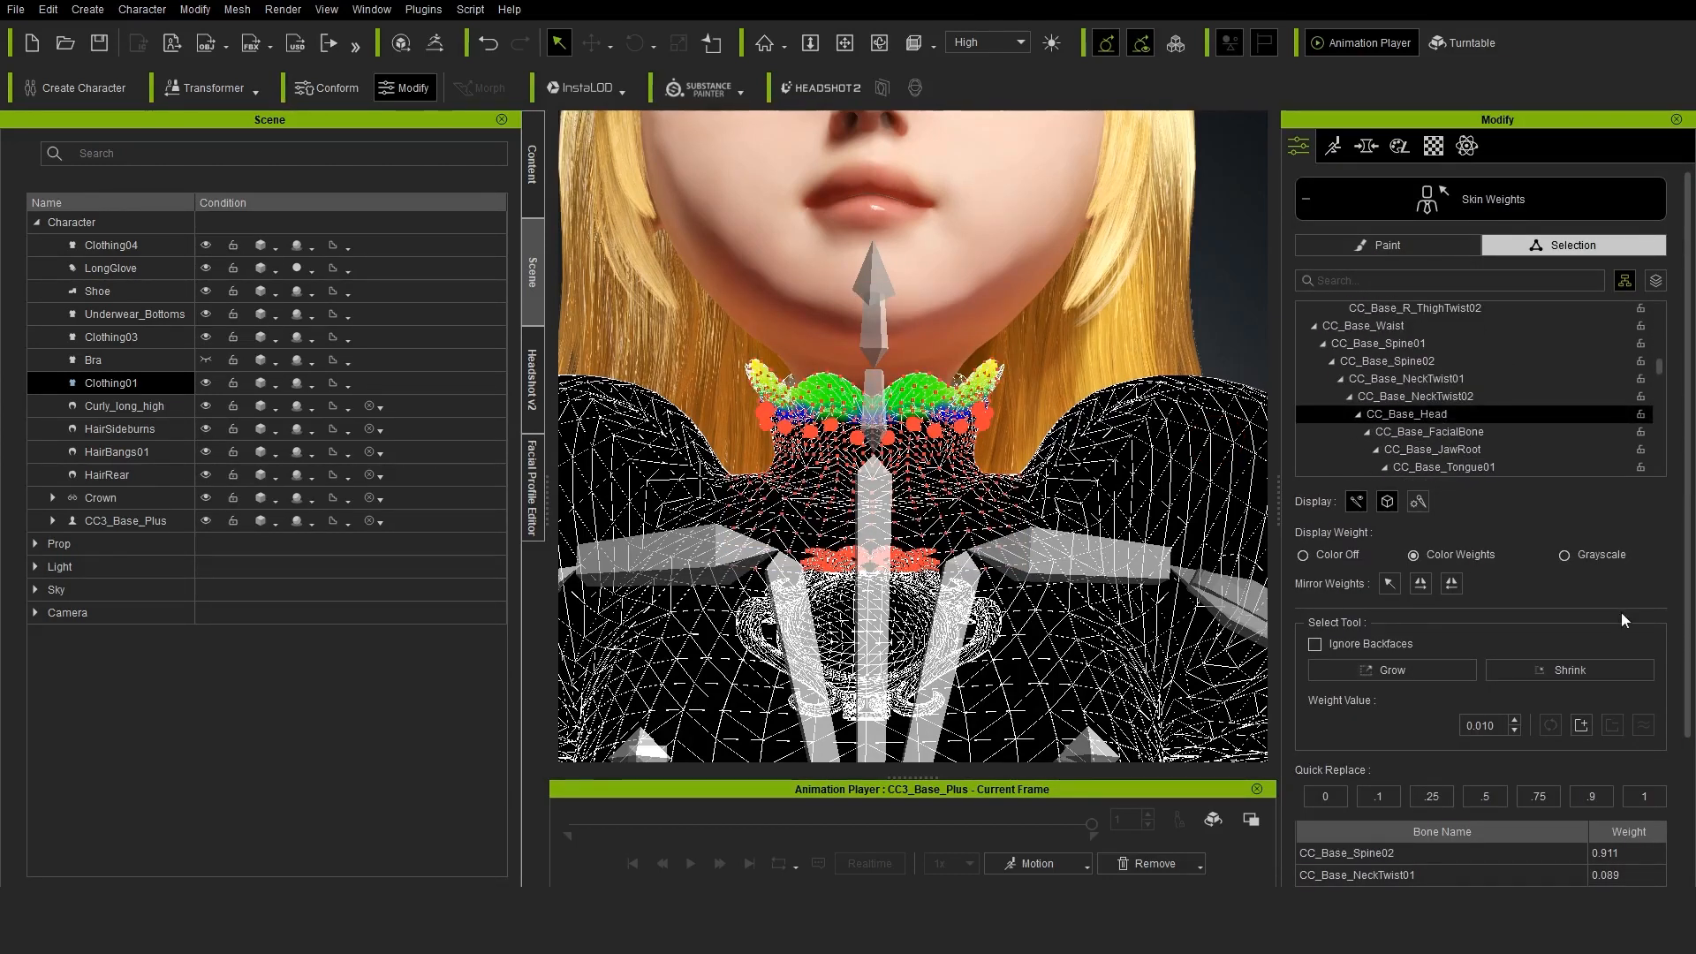
click(1473, 449)
scroll(1472, 446, down, 2)
click(1325, 796)
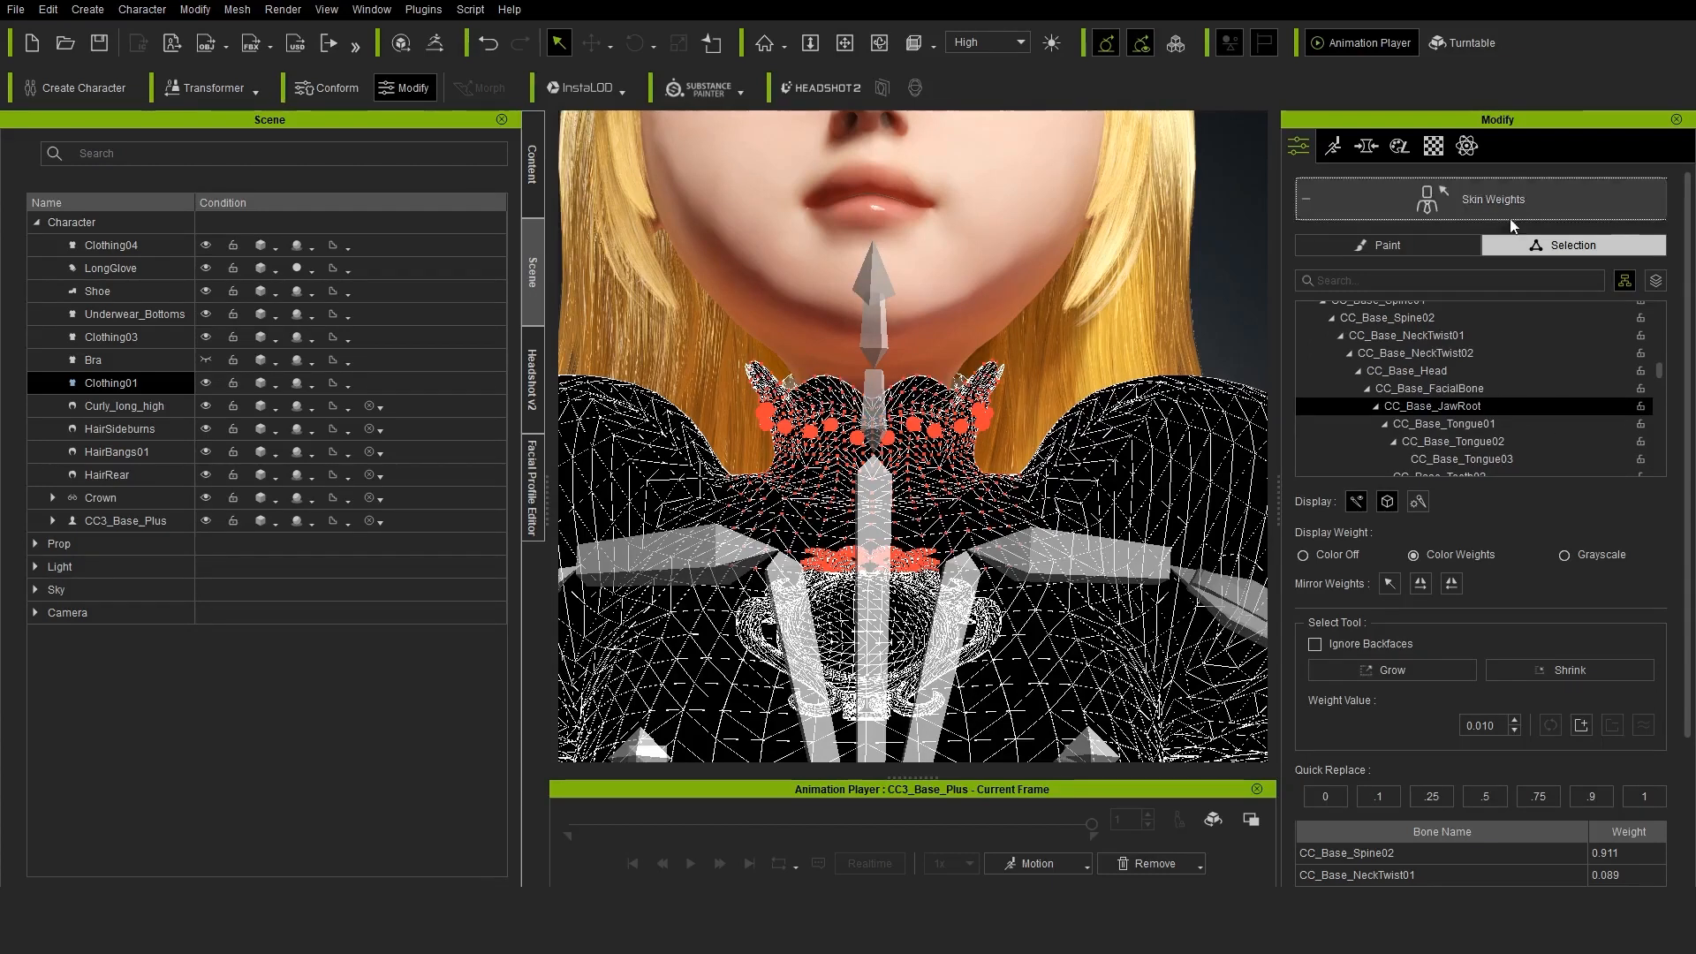
click(1413, 210)
Rotate the head in Edit Pose to test how the collar deforms
click(1414, 231)
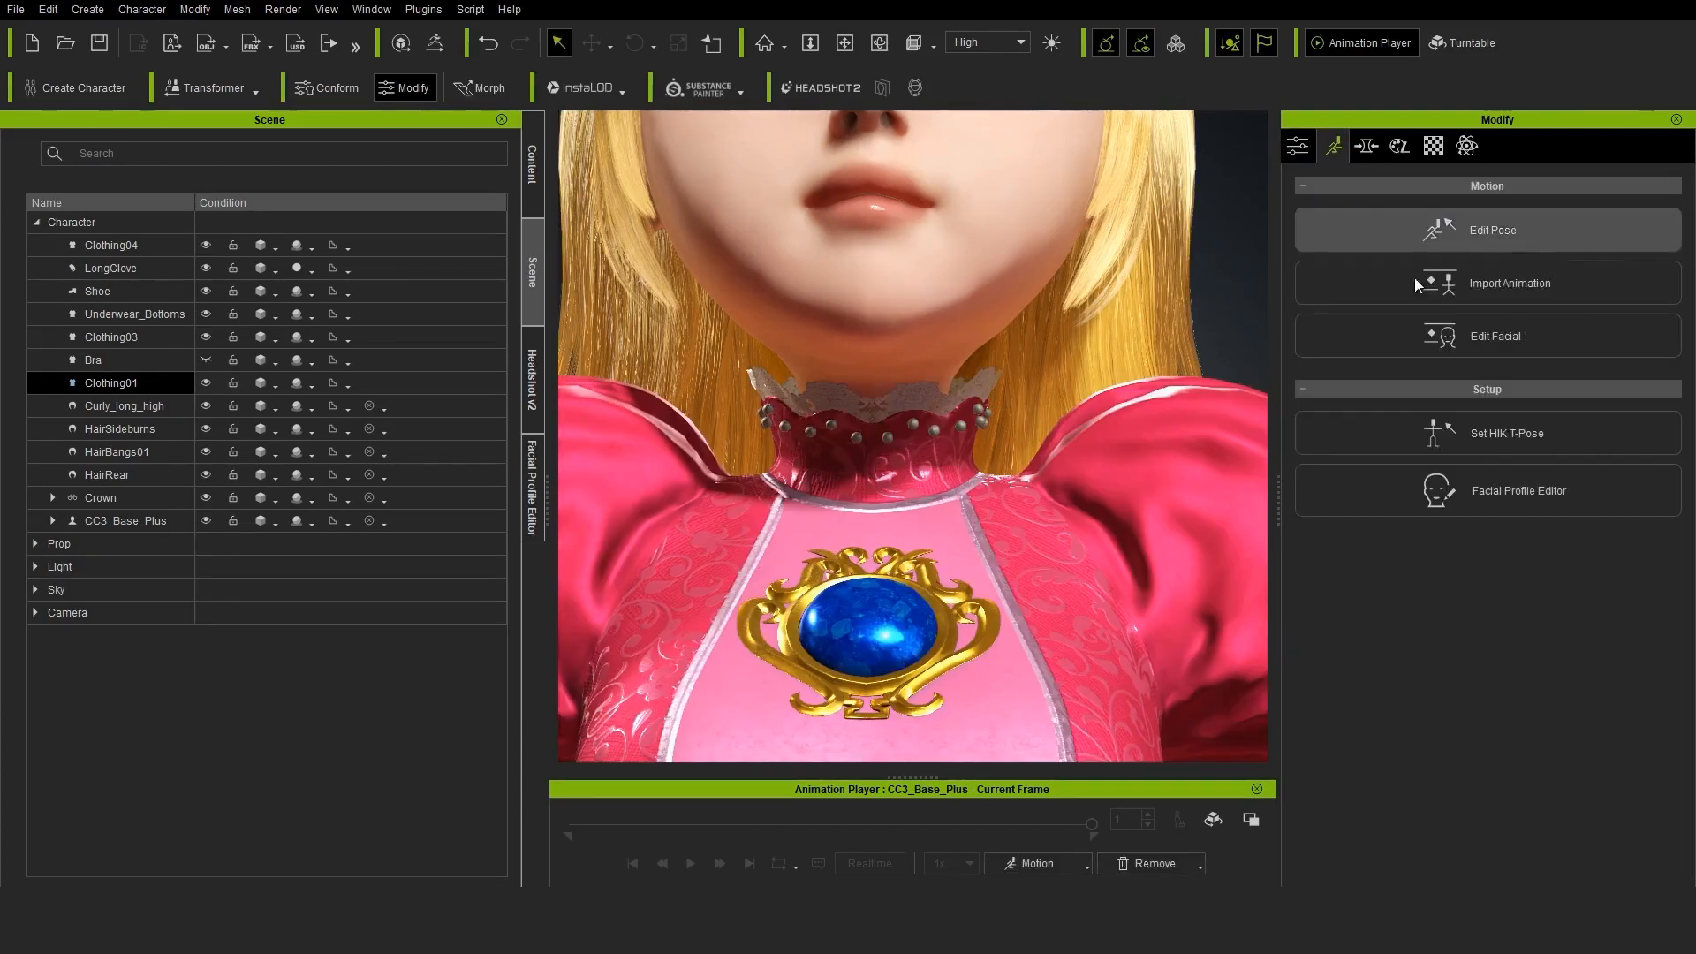
click(858, 328)
key(e)
drag(870, 263, 954, 283)
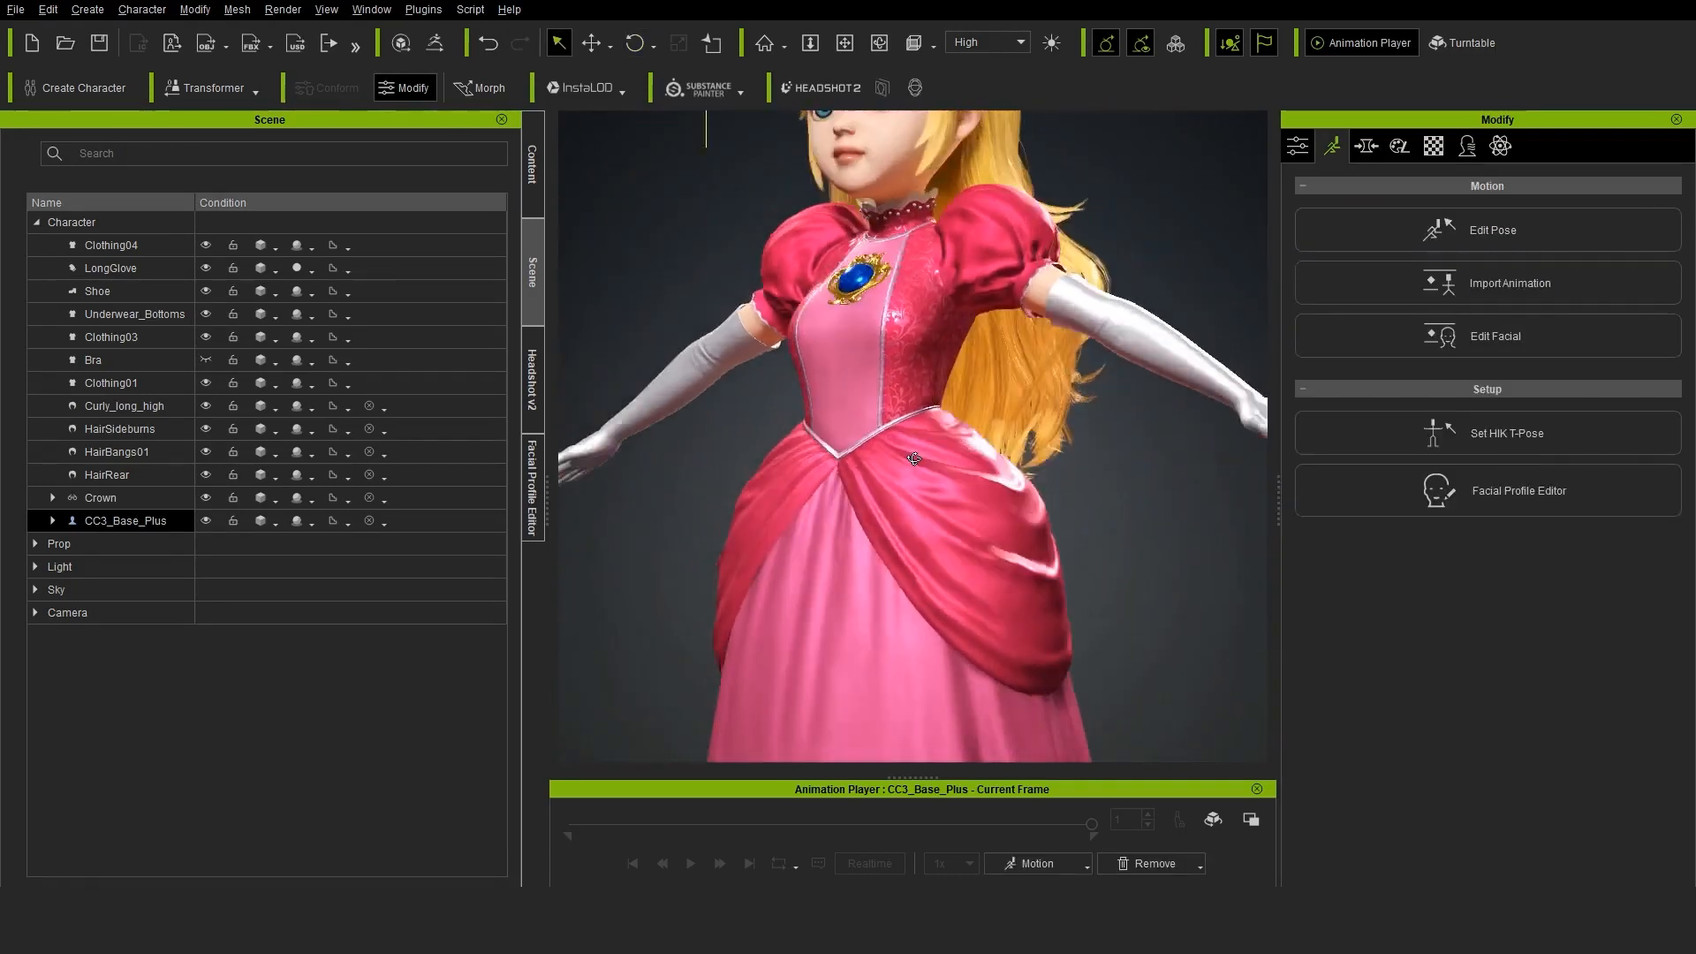
right_drag(914, 458, 989, 455)
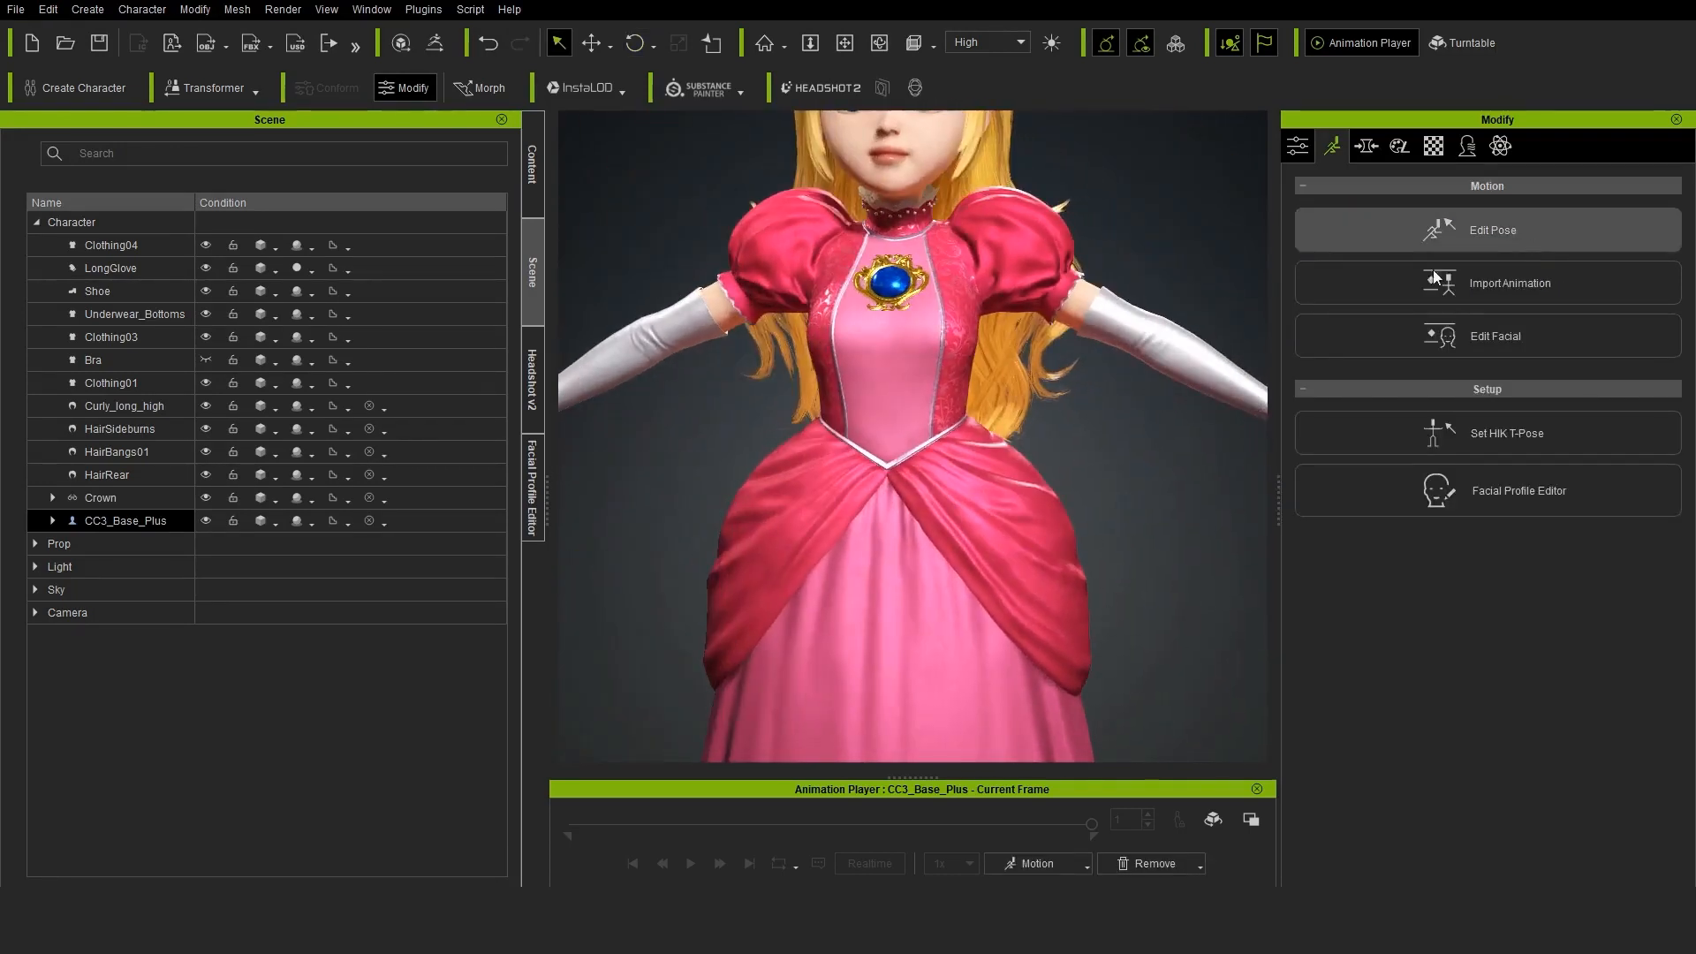
Try rotating the left shoulder in Edit Pose to test the sleeve, and undo the rotation
click(1431, 231)
click(992, 249)
click(635, 44)
drag(1039, 167, 1067, 192)
key(ctrl+z)
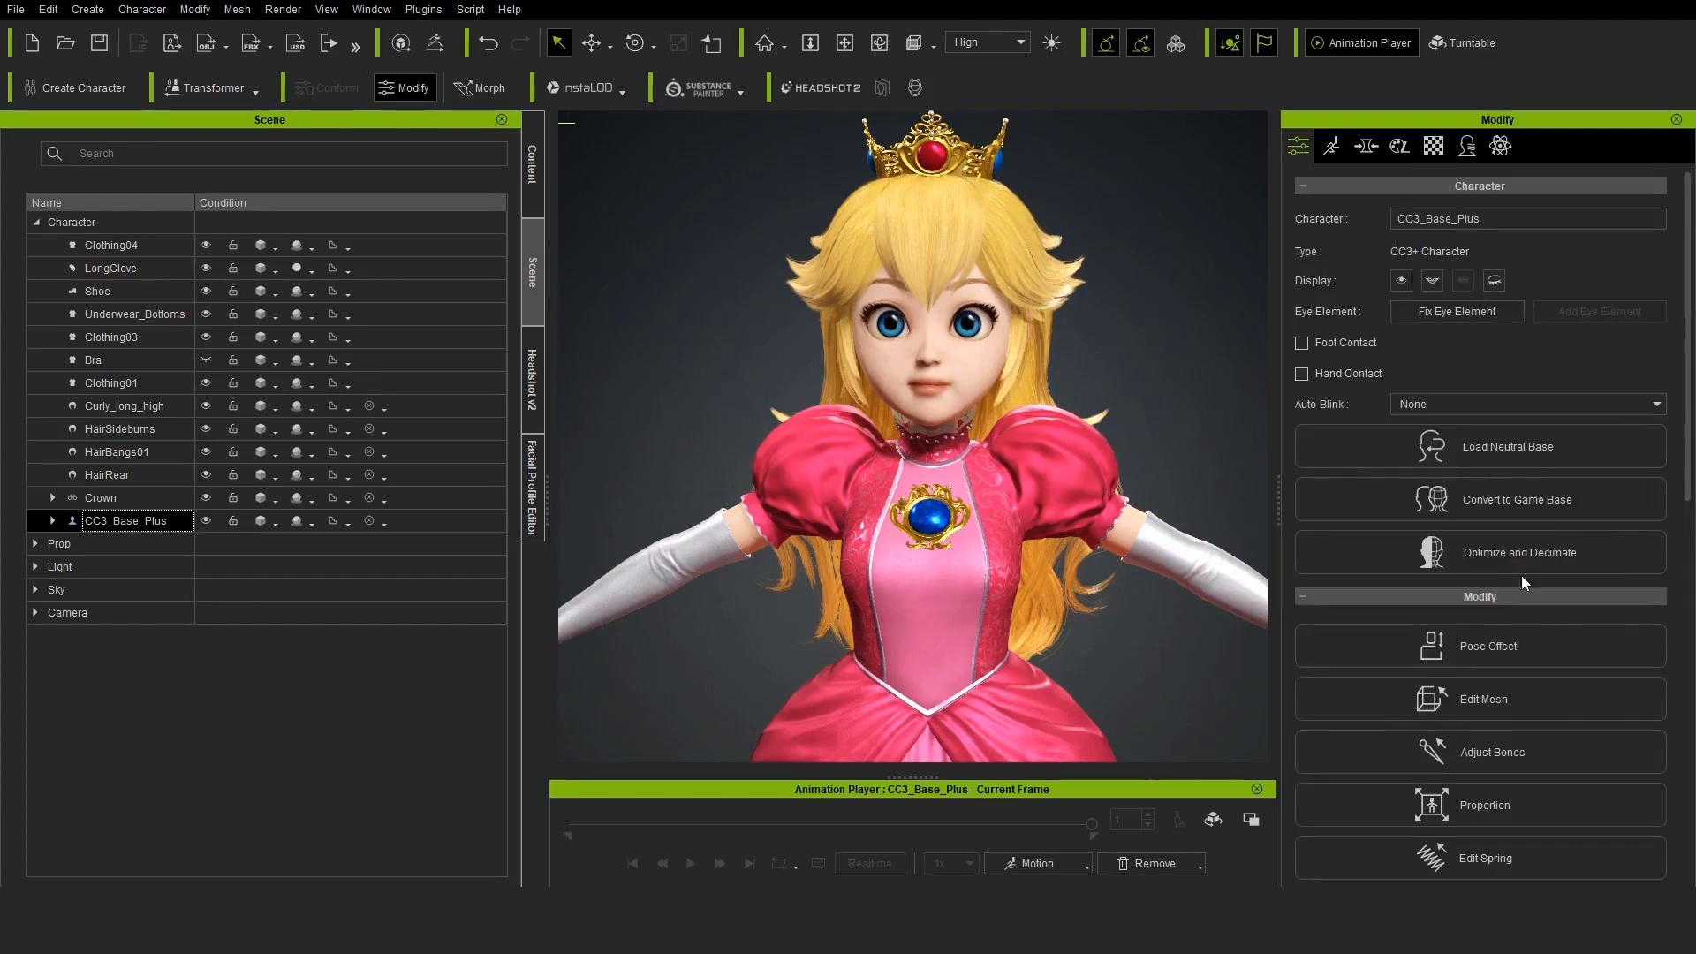
Open the Character Collision Shape Editor and scale and reposition the chest capsule so it encloses the upper torso
scroll(1511, 592, down, 3)
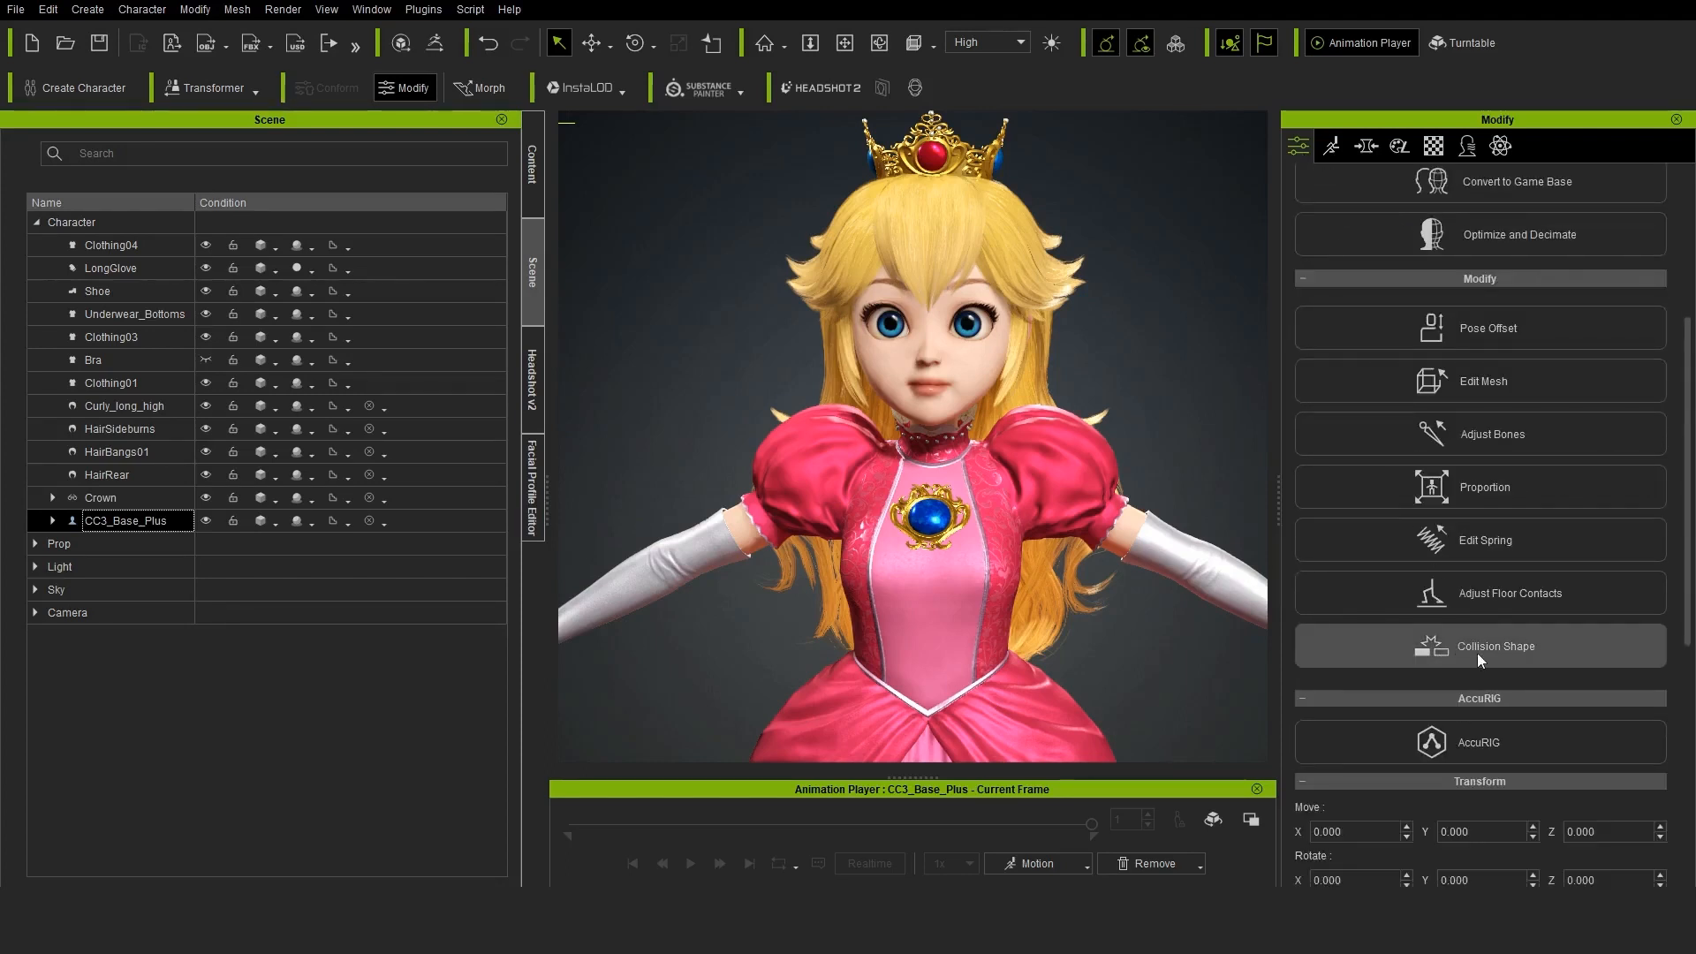
click(1477, 654)
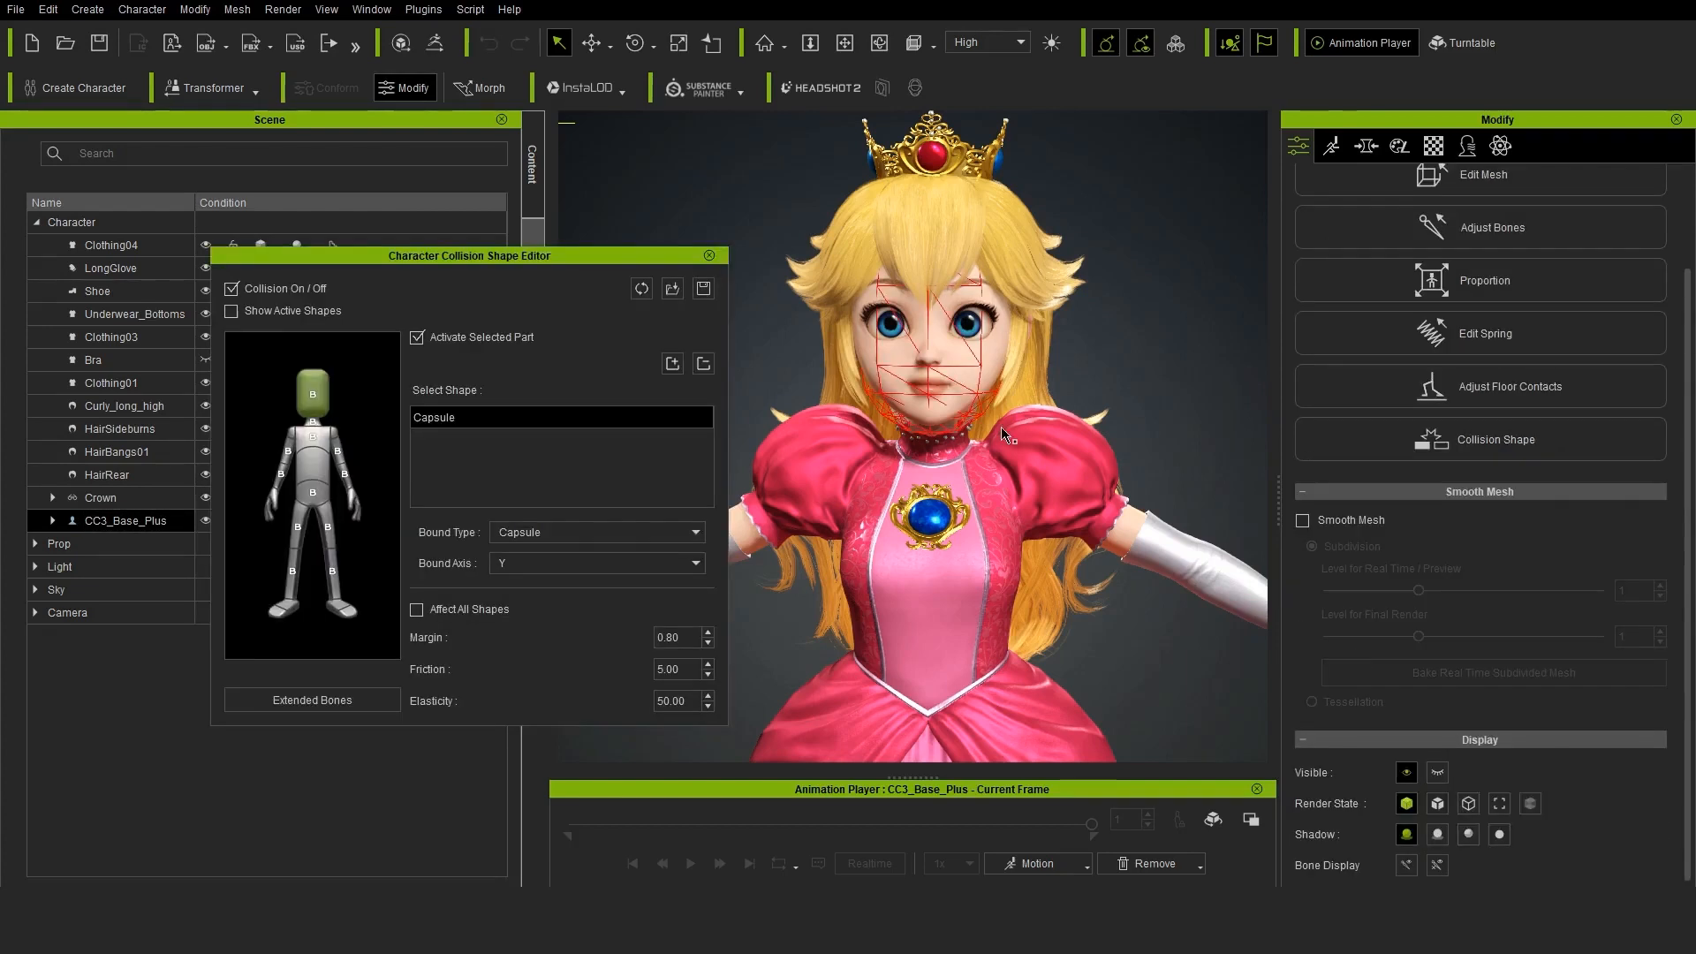
click(313, 440)
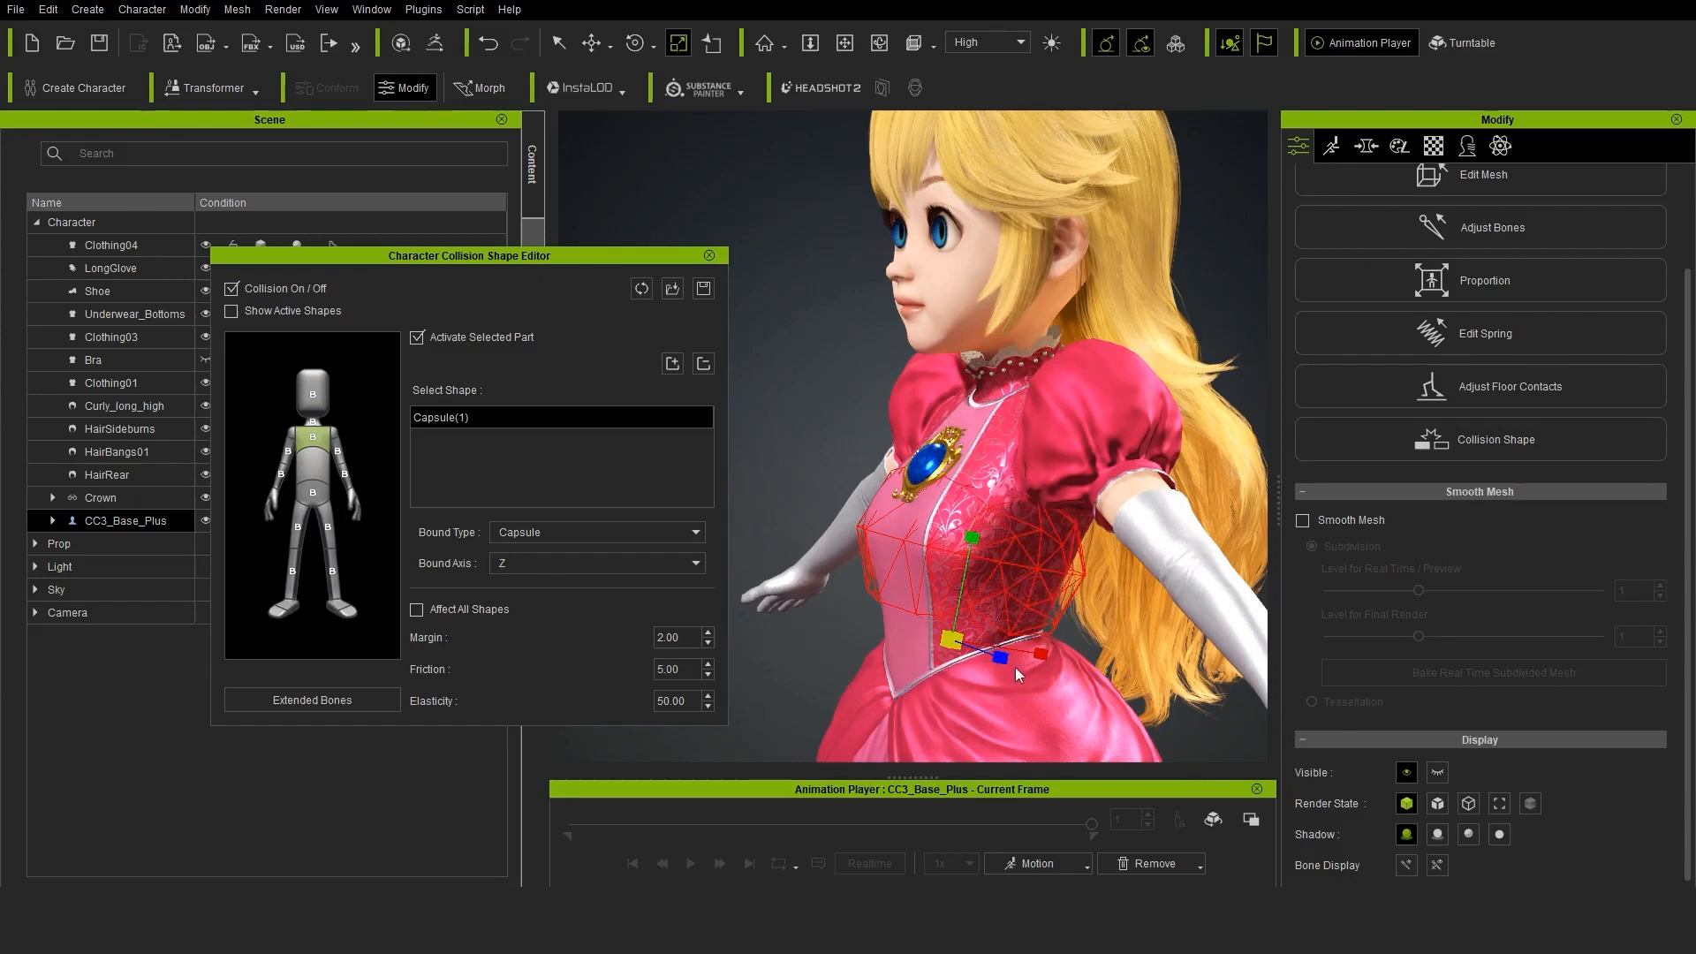
right_drag(1086, 595, 864, 547)
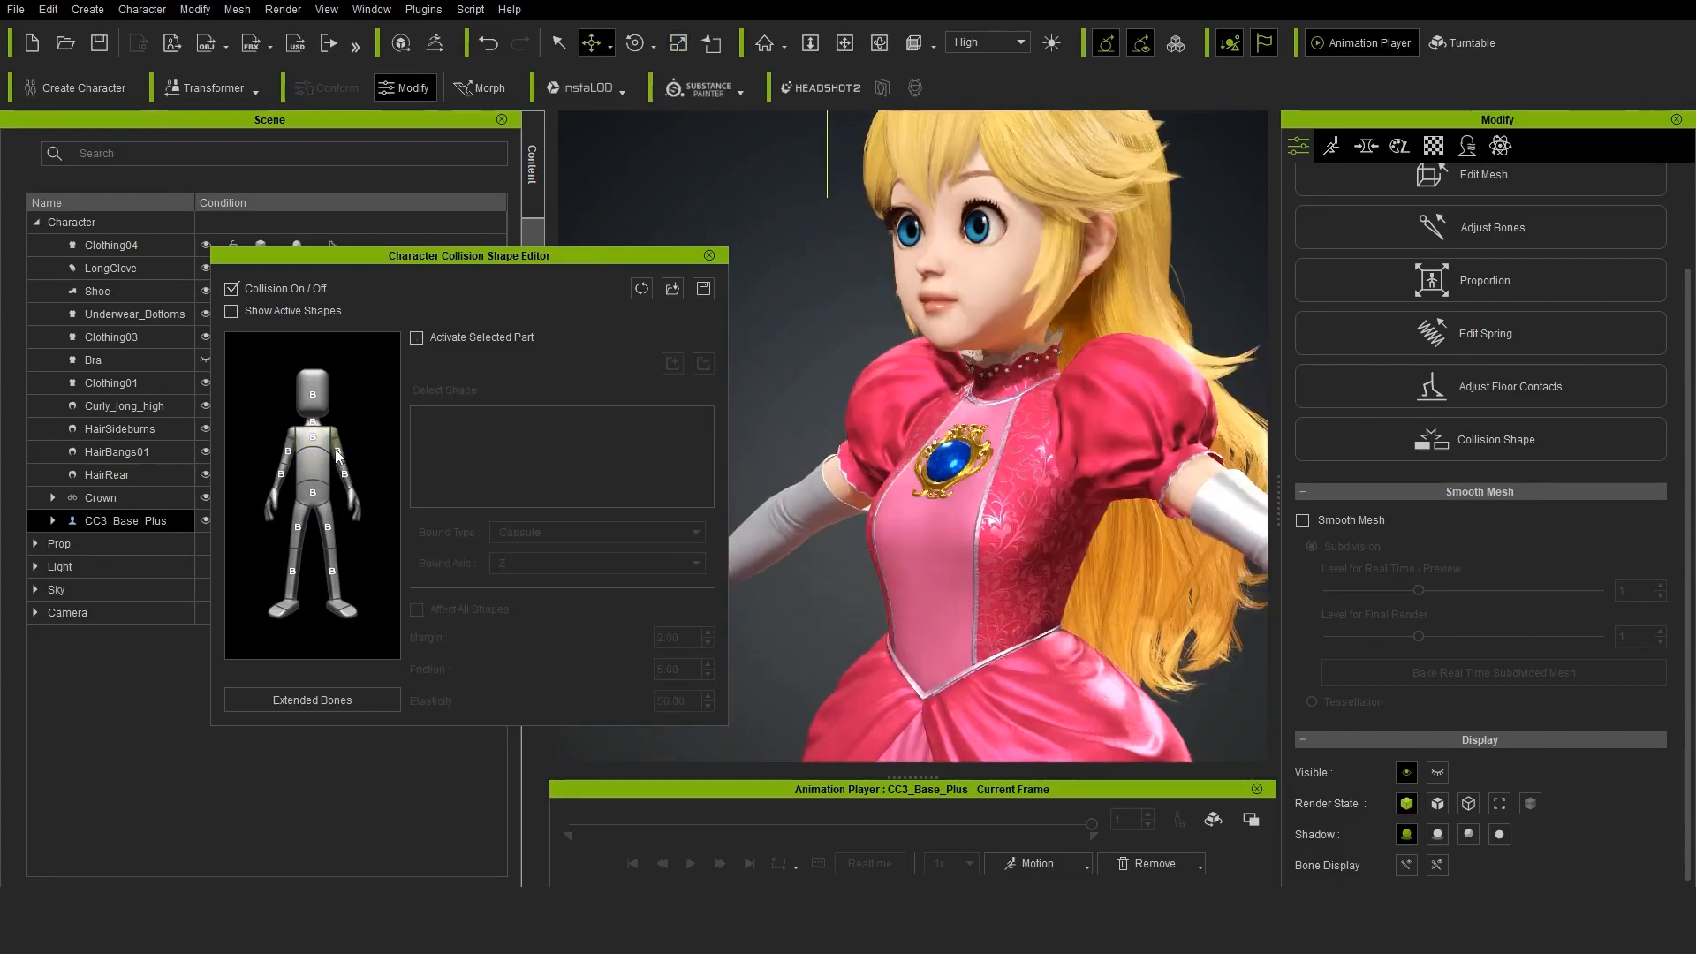
Reposition the collision capsules of the left and right upper arms along the sleeves
click(1033, 442)
scroll(903, 323, up, 3)
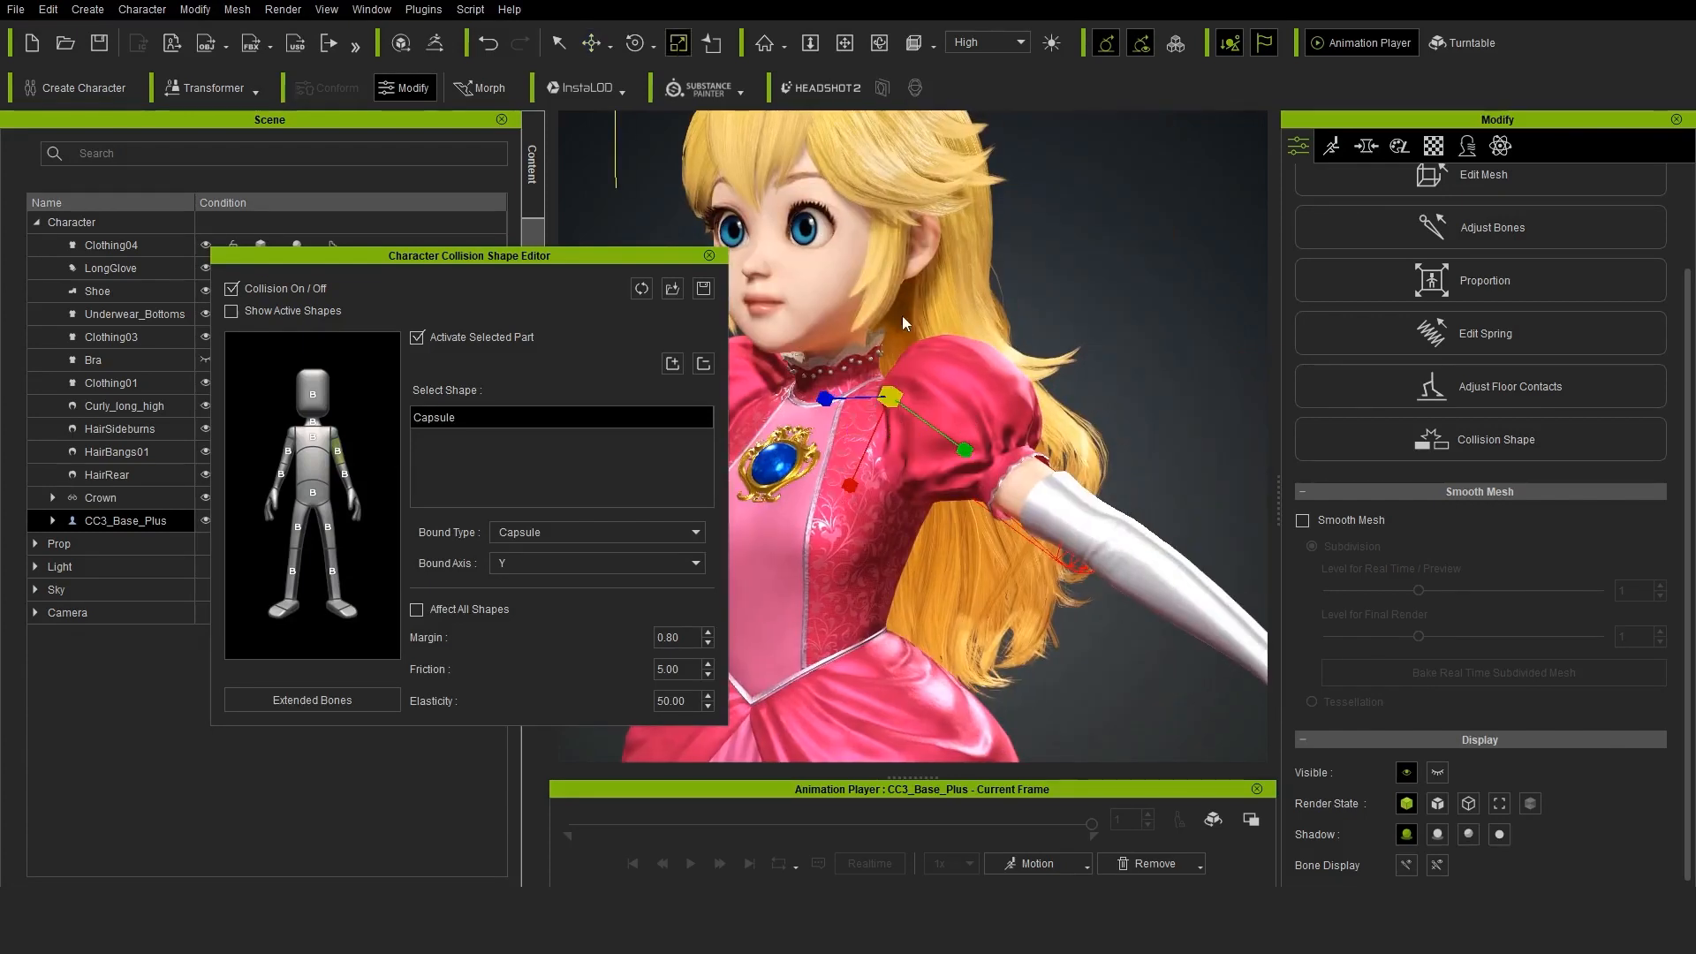
right_drag(902, 322, 863, 401)
click(592, 45)
drag(952, 455, 952, 442)
right_drag(848, 495, 962, 494)
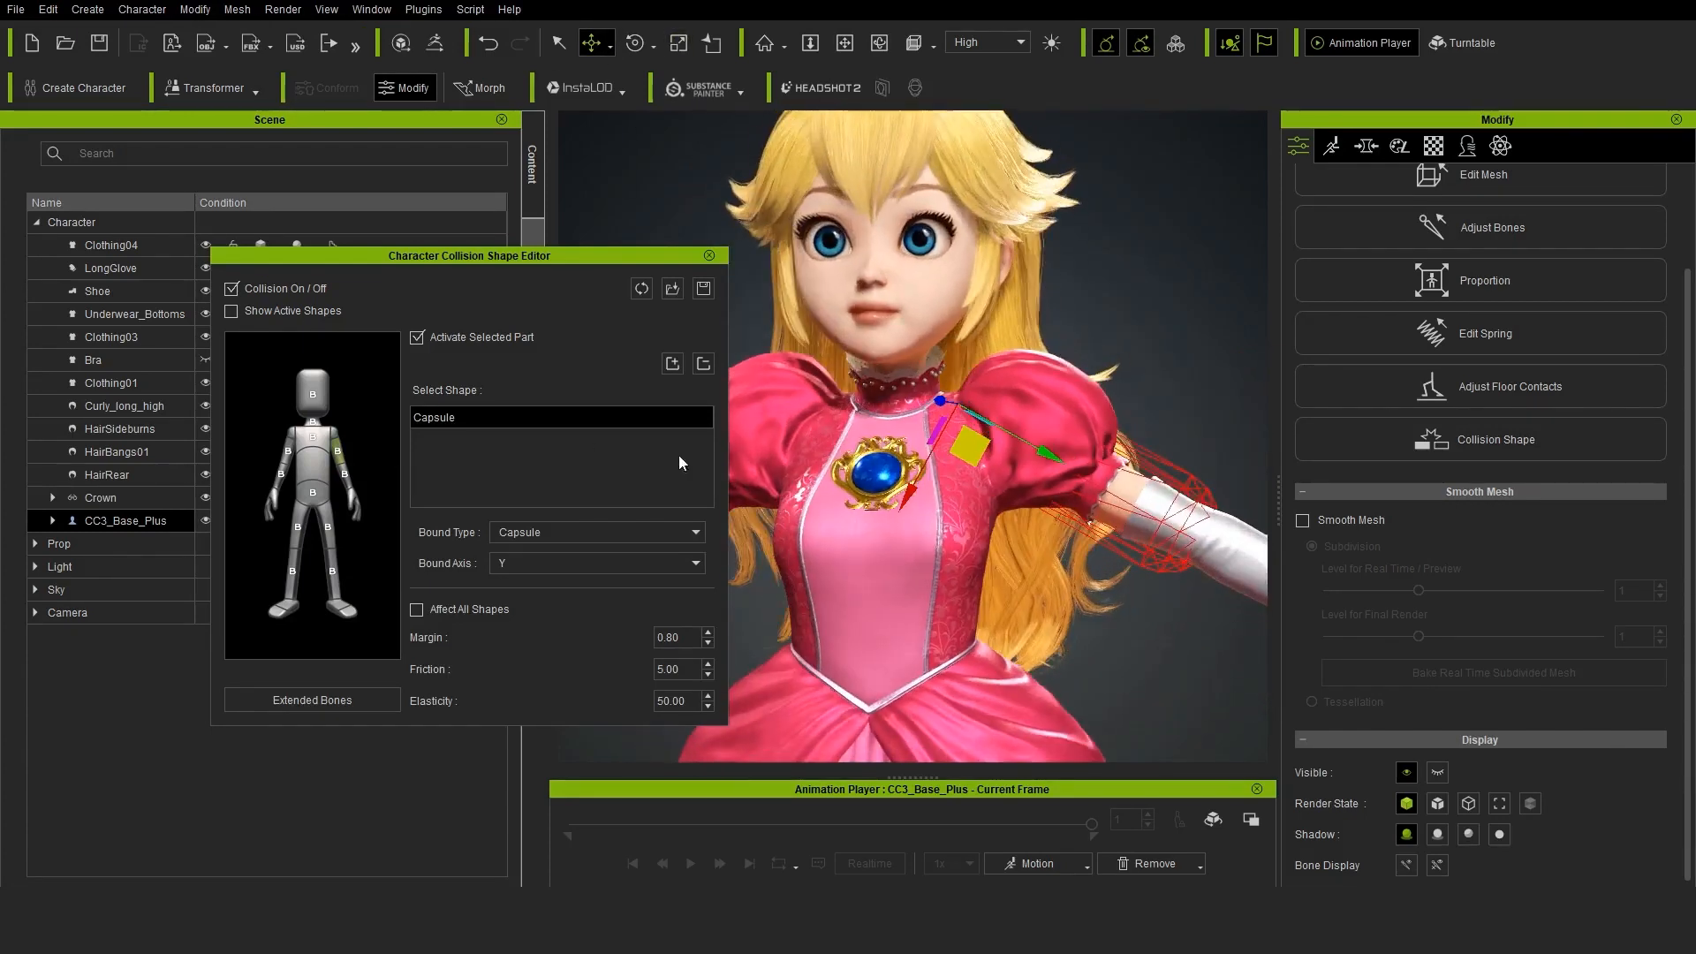
middle_drag(899, 524, 1049, 489)
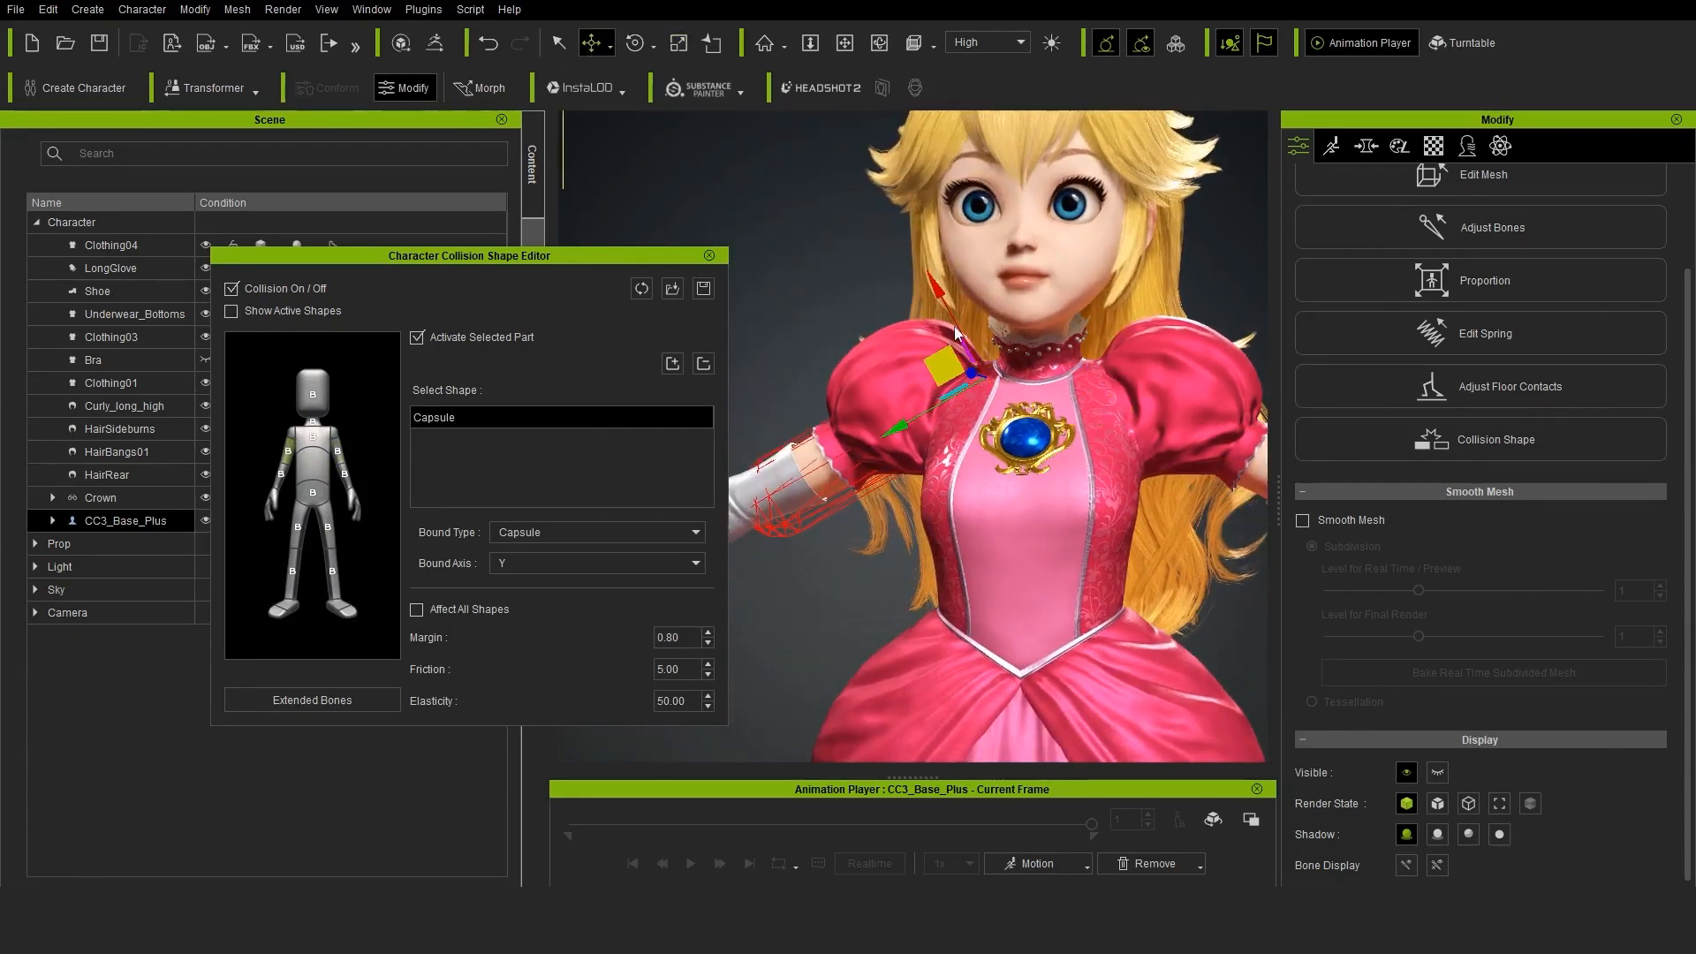
right_drag(936, 287, 848, 296)
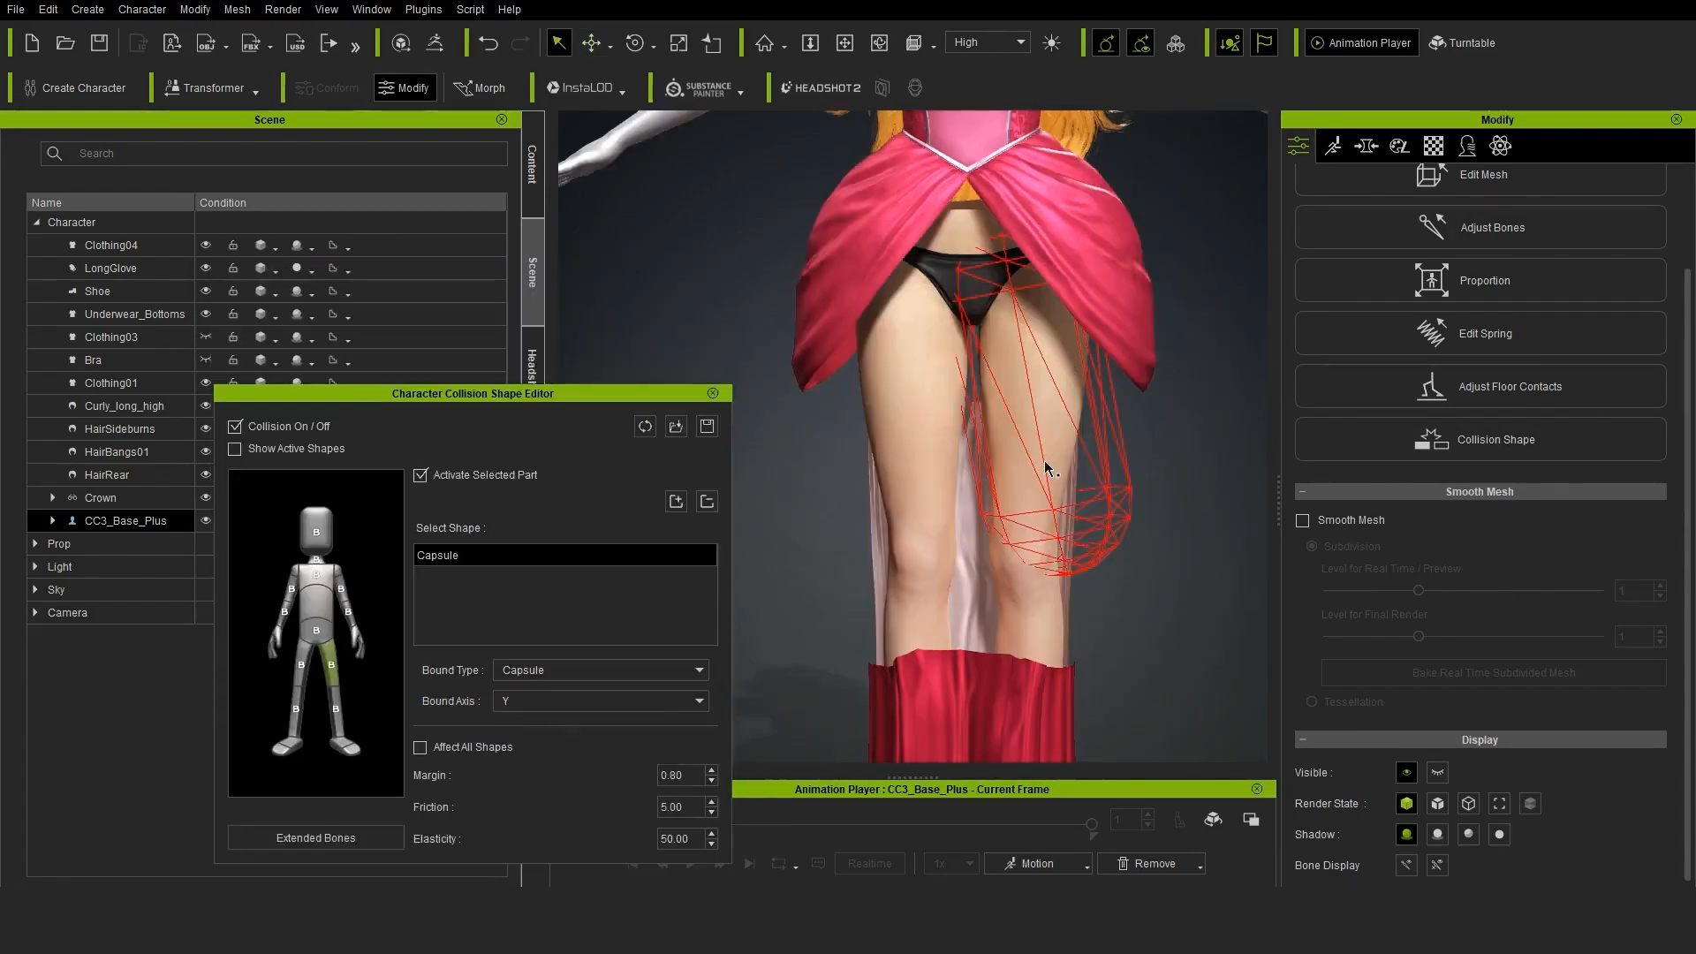
Move, scale and rotate the left and right thigh collision capsules to follow the legs
drag(1071, 154, 1082, 171)
click(592, 44)
drag(973, 243, 999, 249)
click(678, 43)
right_drag(821, 311, 680, 318)
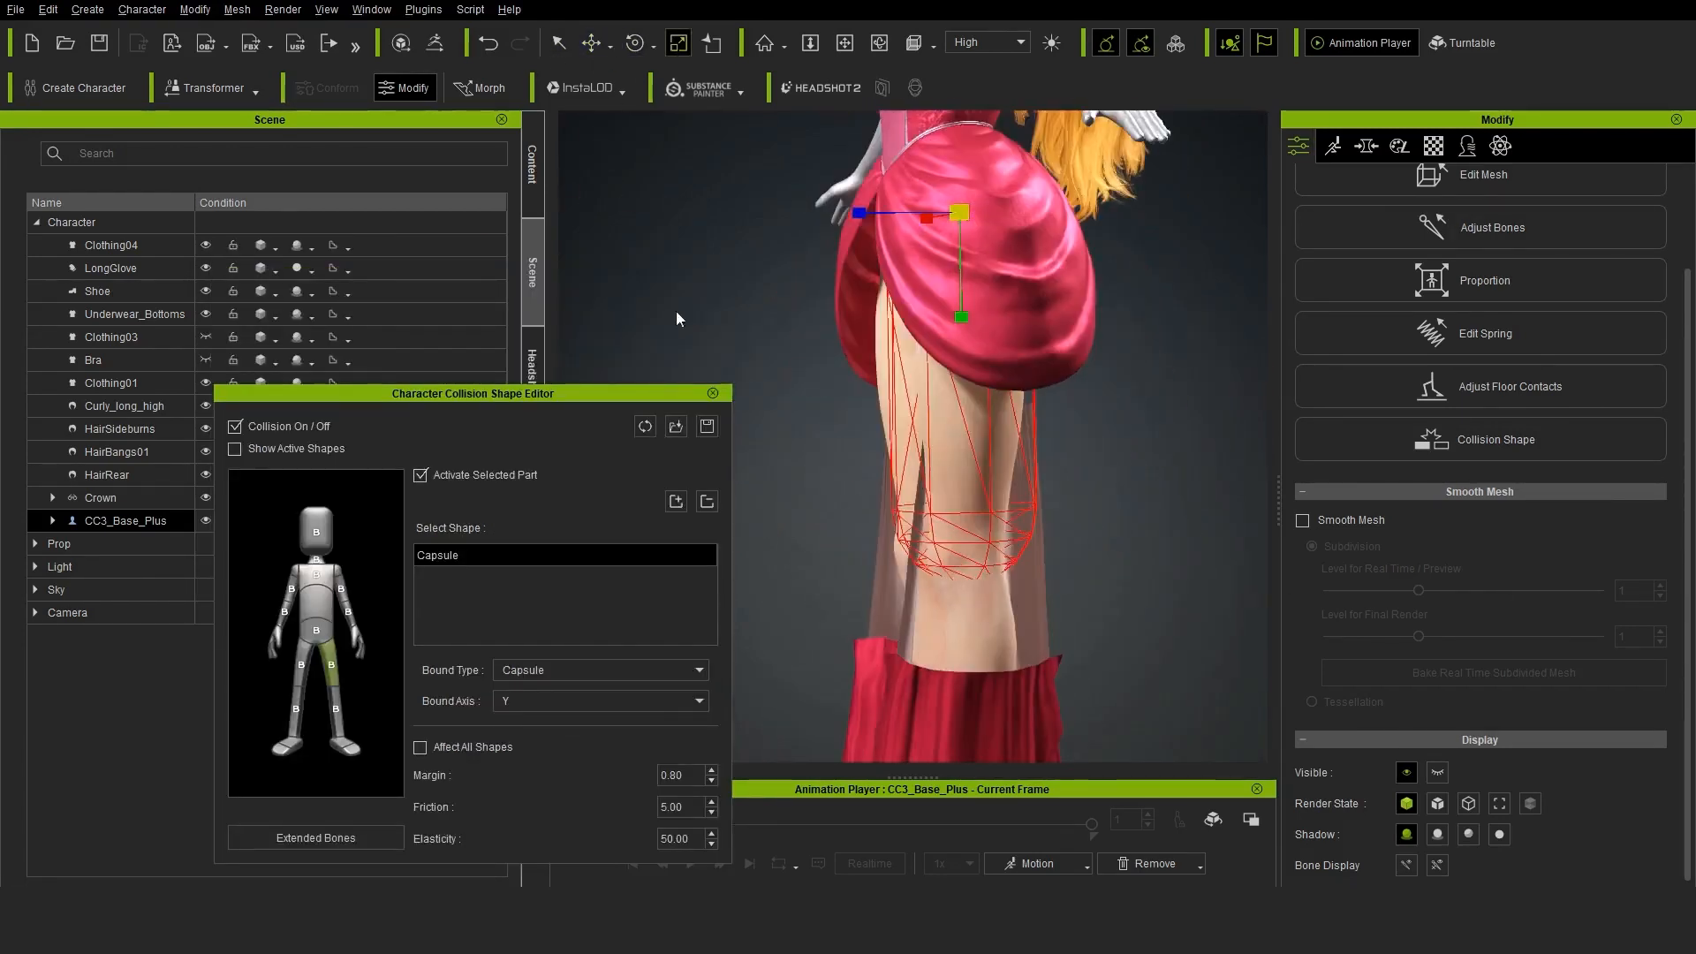
drag(860, 213, 837, 219)
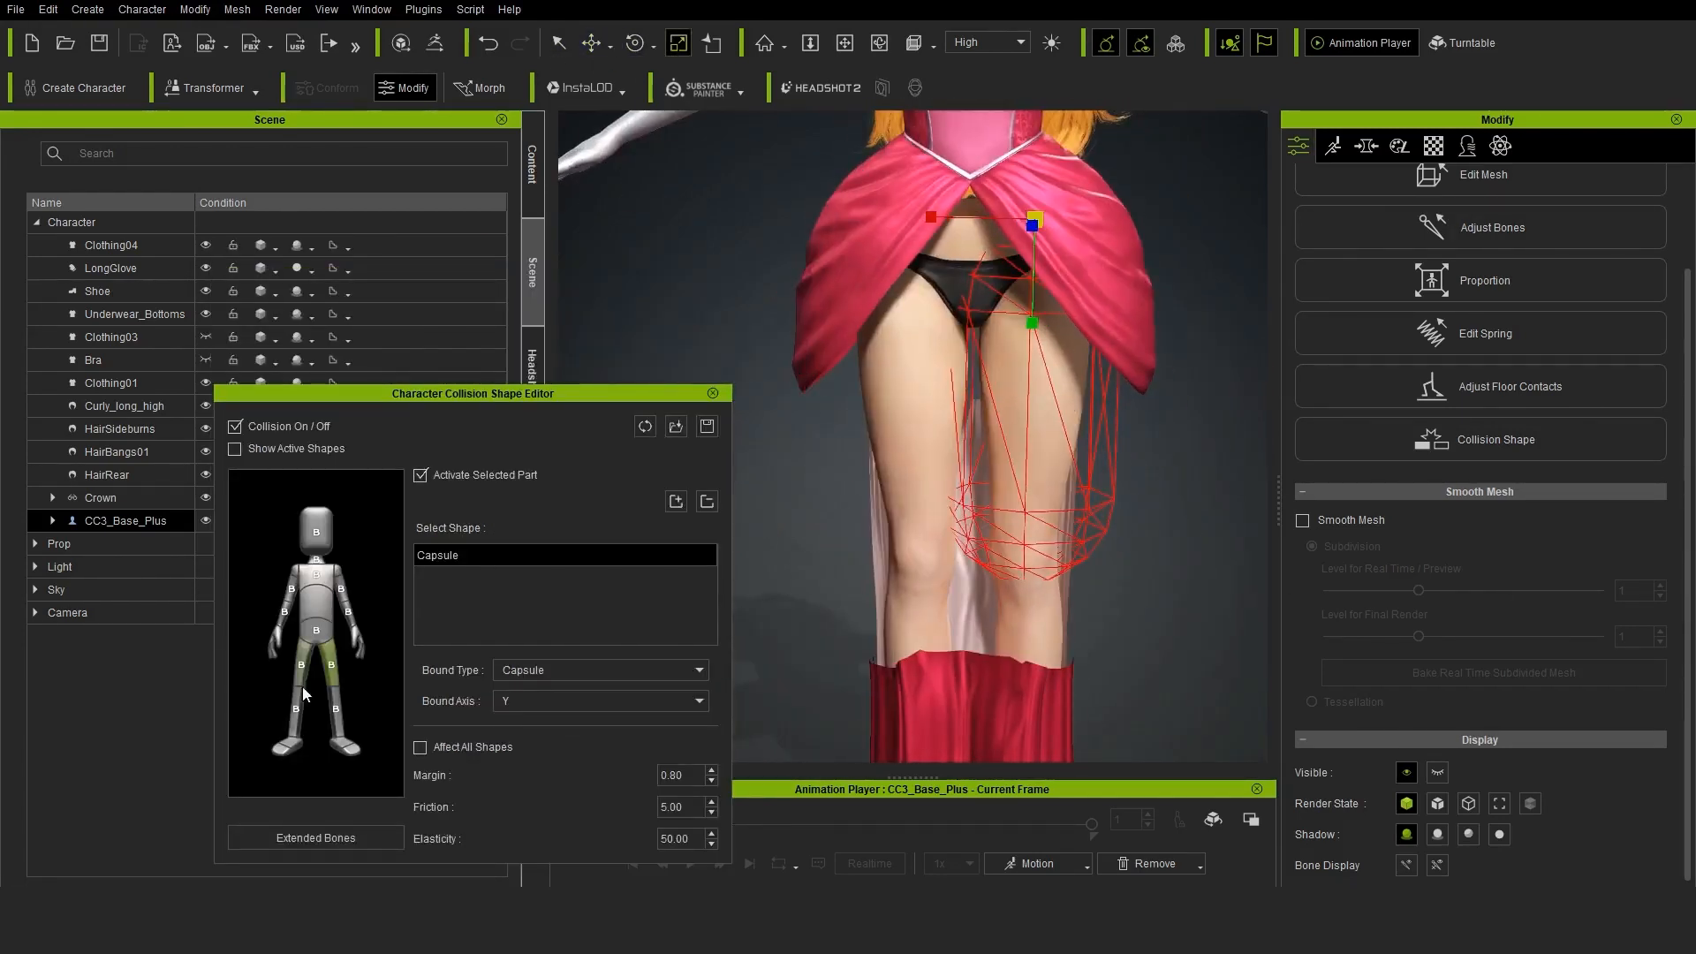
key(e)
drag(972, 159, 998, 176)
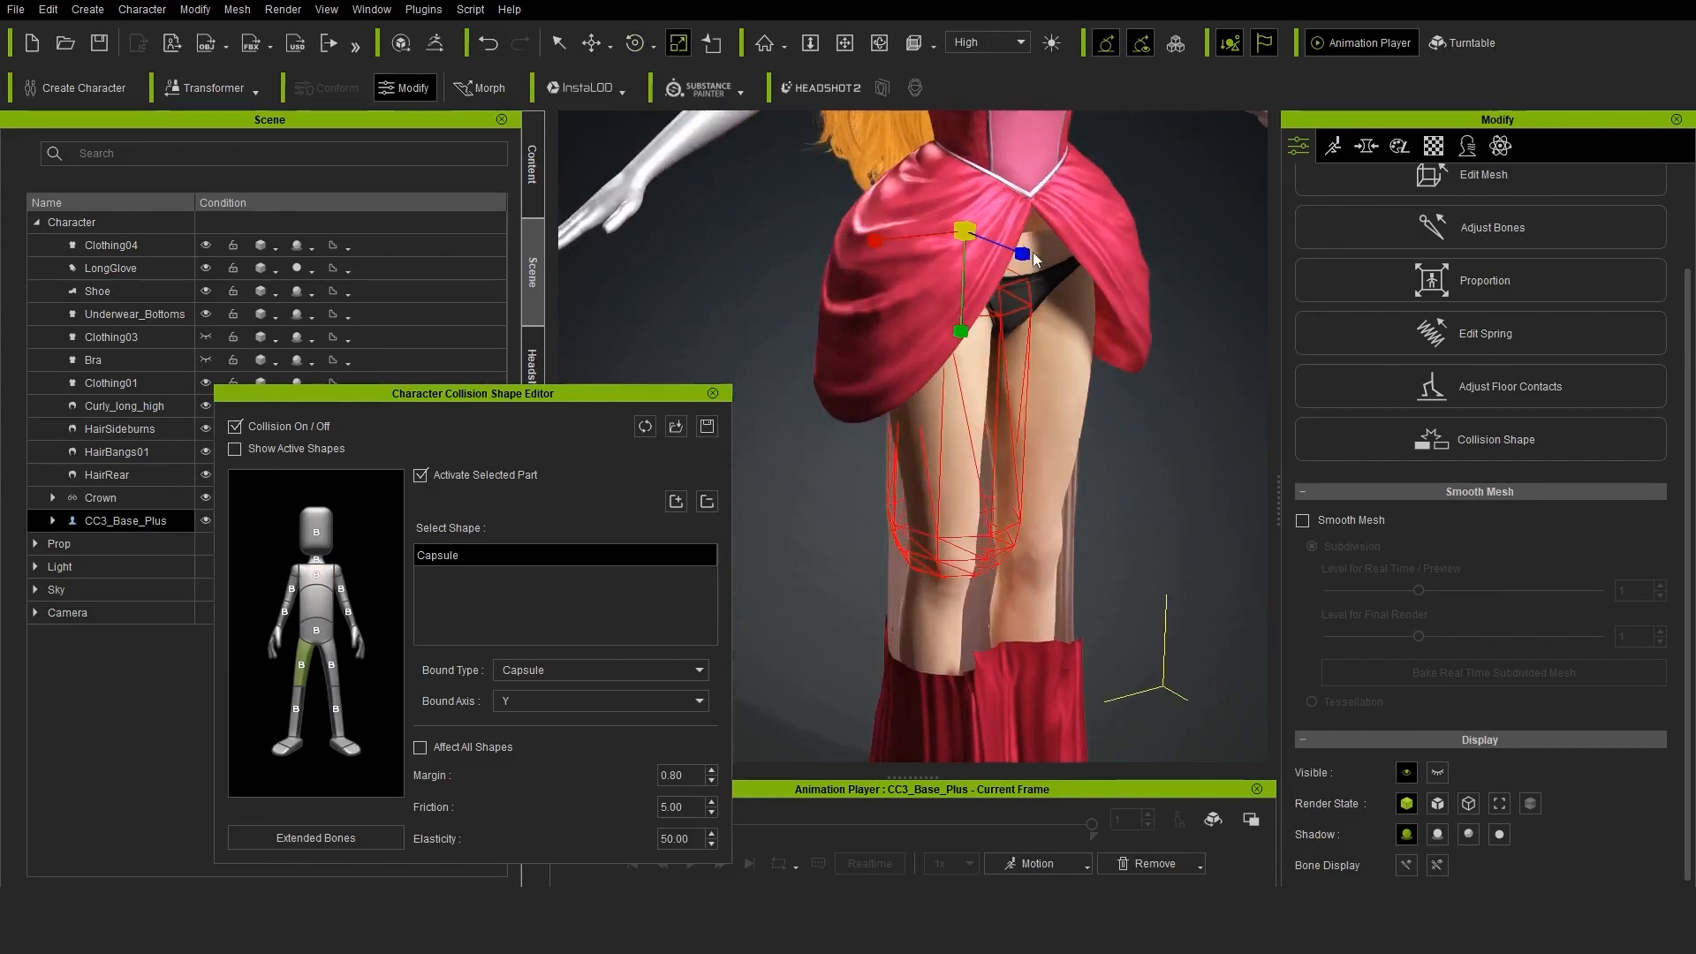
drag(1031, 254, 1044, 260)
Rotate the left and right shin collision capsules to line up with the lower legs
right_drag(1126, 495, 1073, 512)
middle_drag(1073, 512, 1085, 413)
click(335, 709)
click(635, 43)
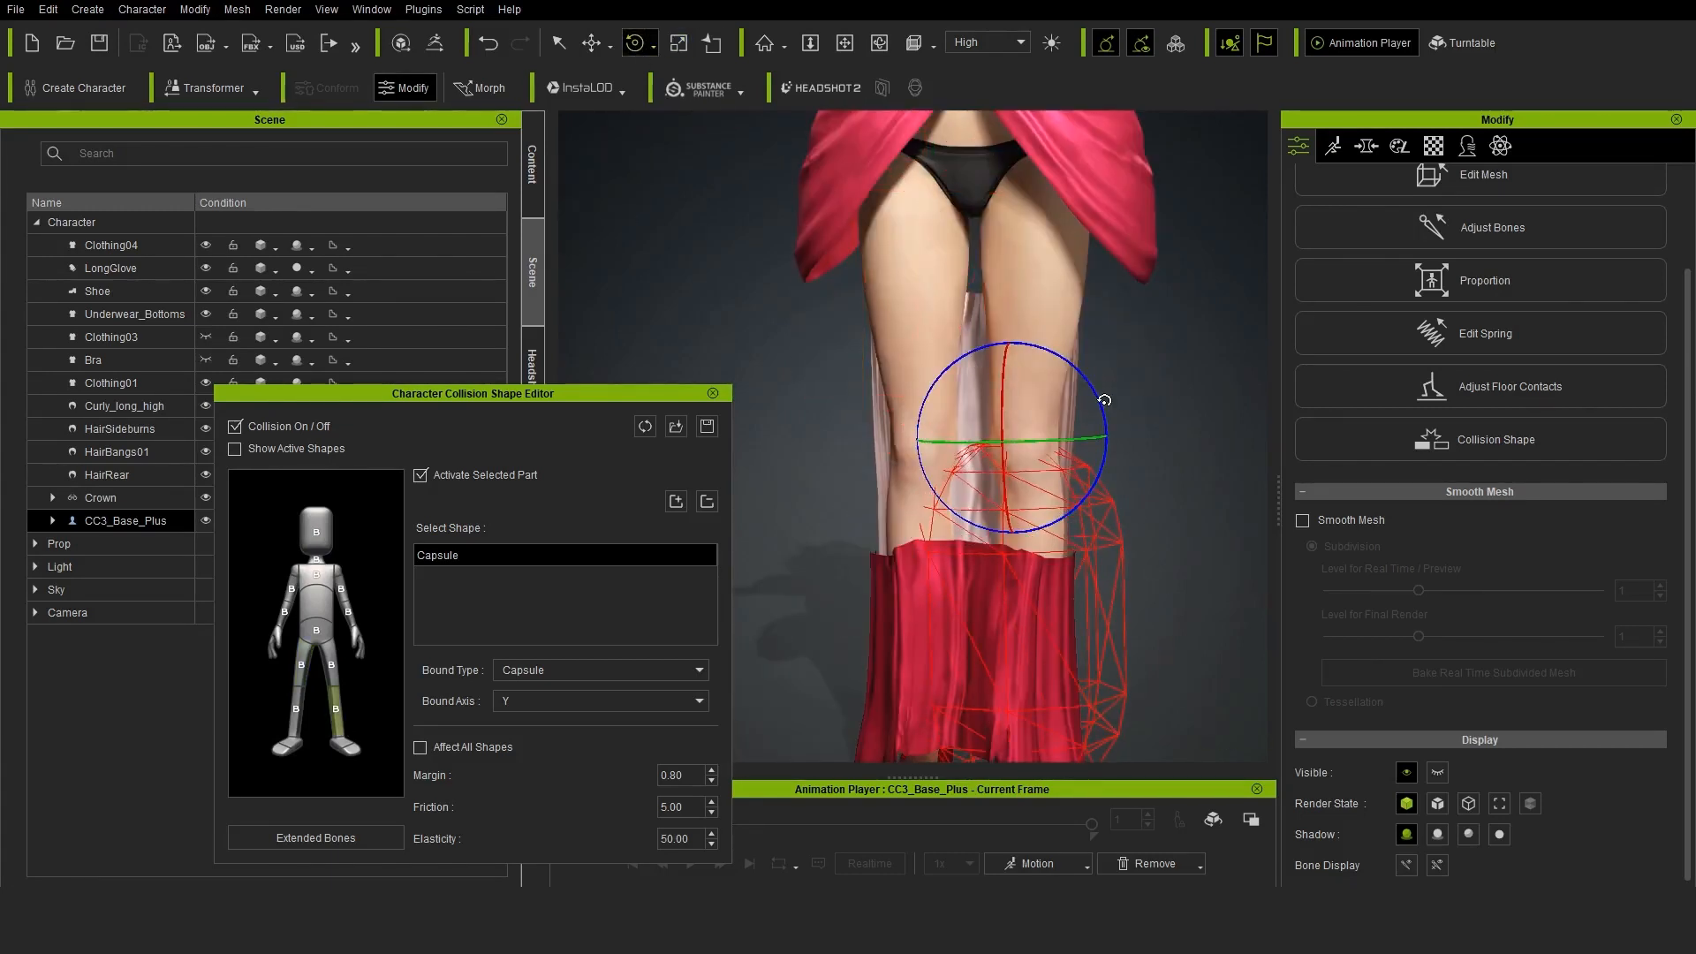
click(296, 709)
middle_drag(1157, 608, 1162, 477)
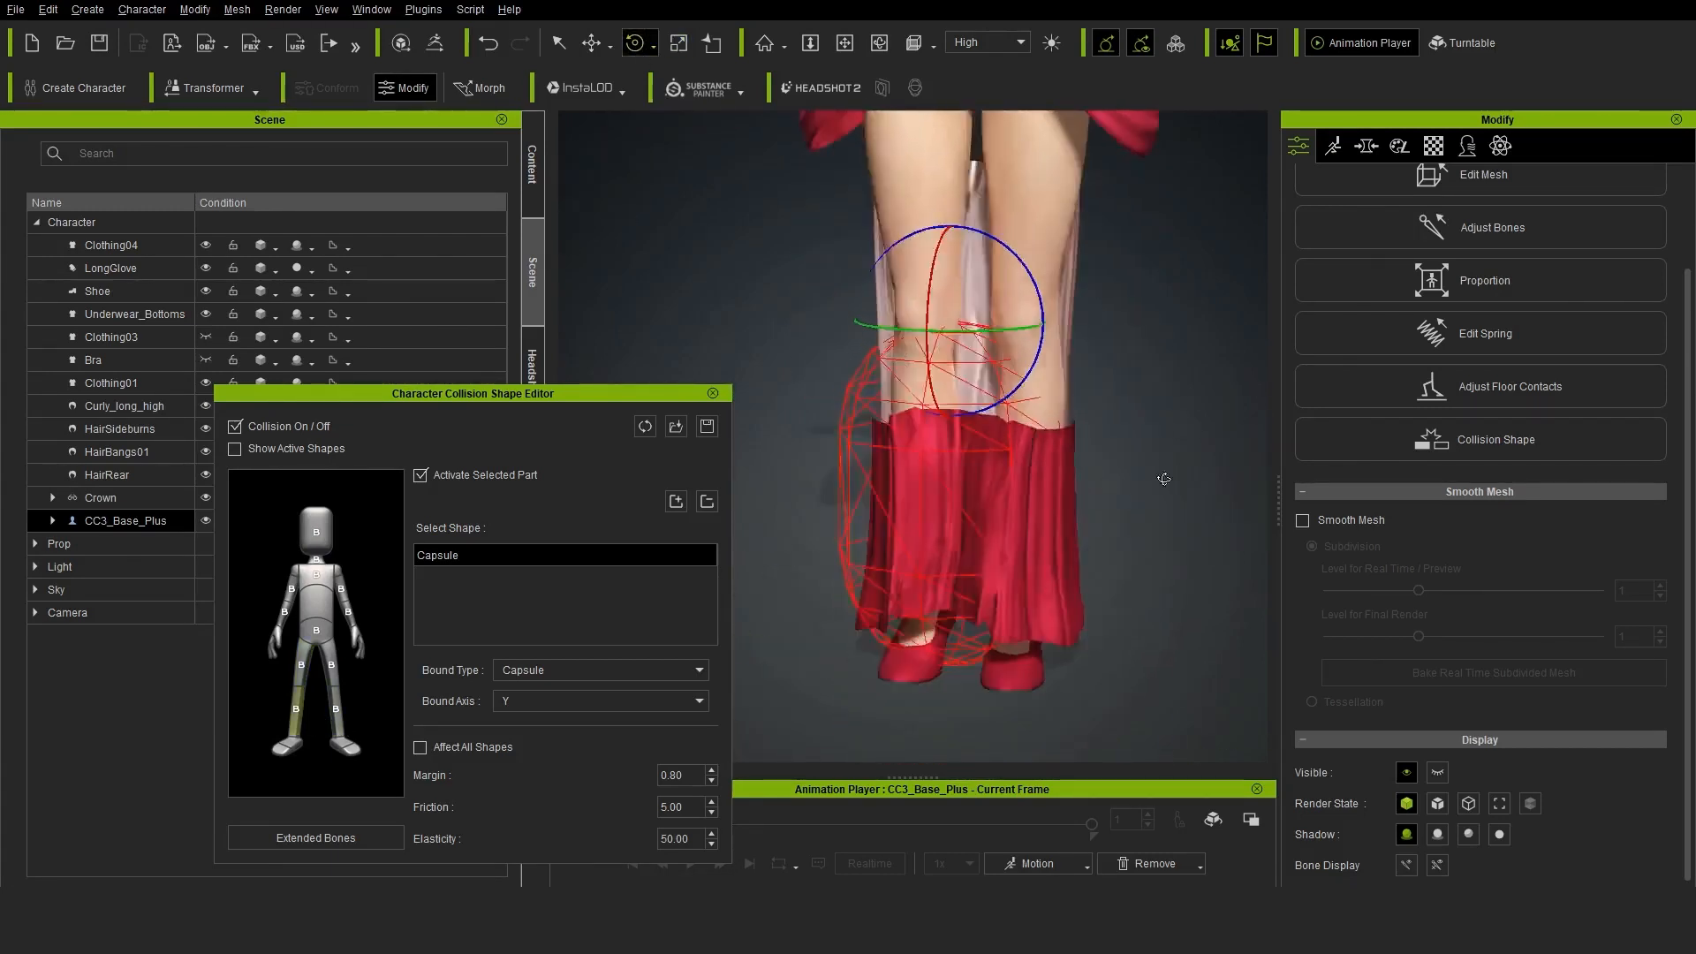
right_drag(1163, 477, 889, 432)
Move the left shin's collision capsule over the lower leg and switch to the right shin's capsule
click(336, 709)
click(591, 43)
drag(1027, 408, 969, 427)
click(296, 709)
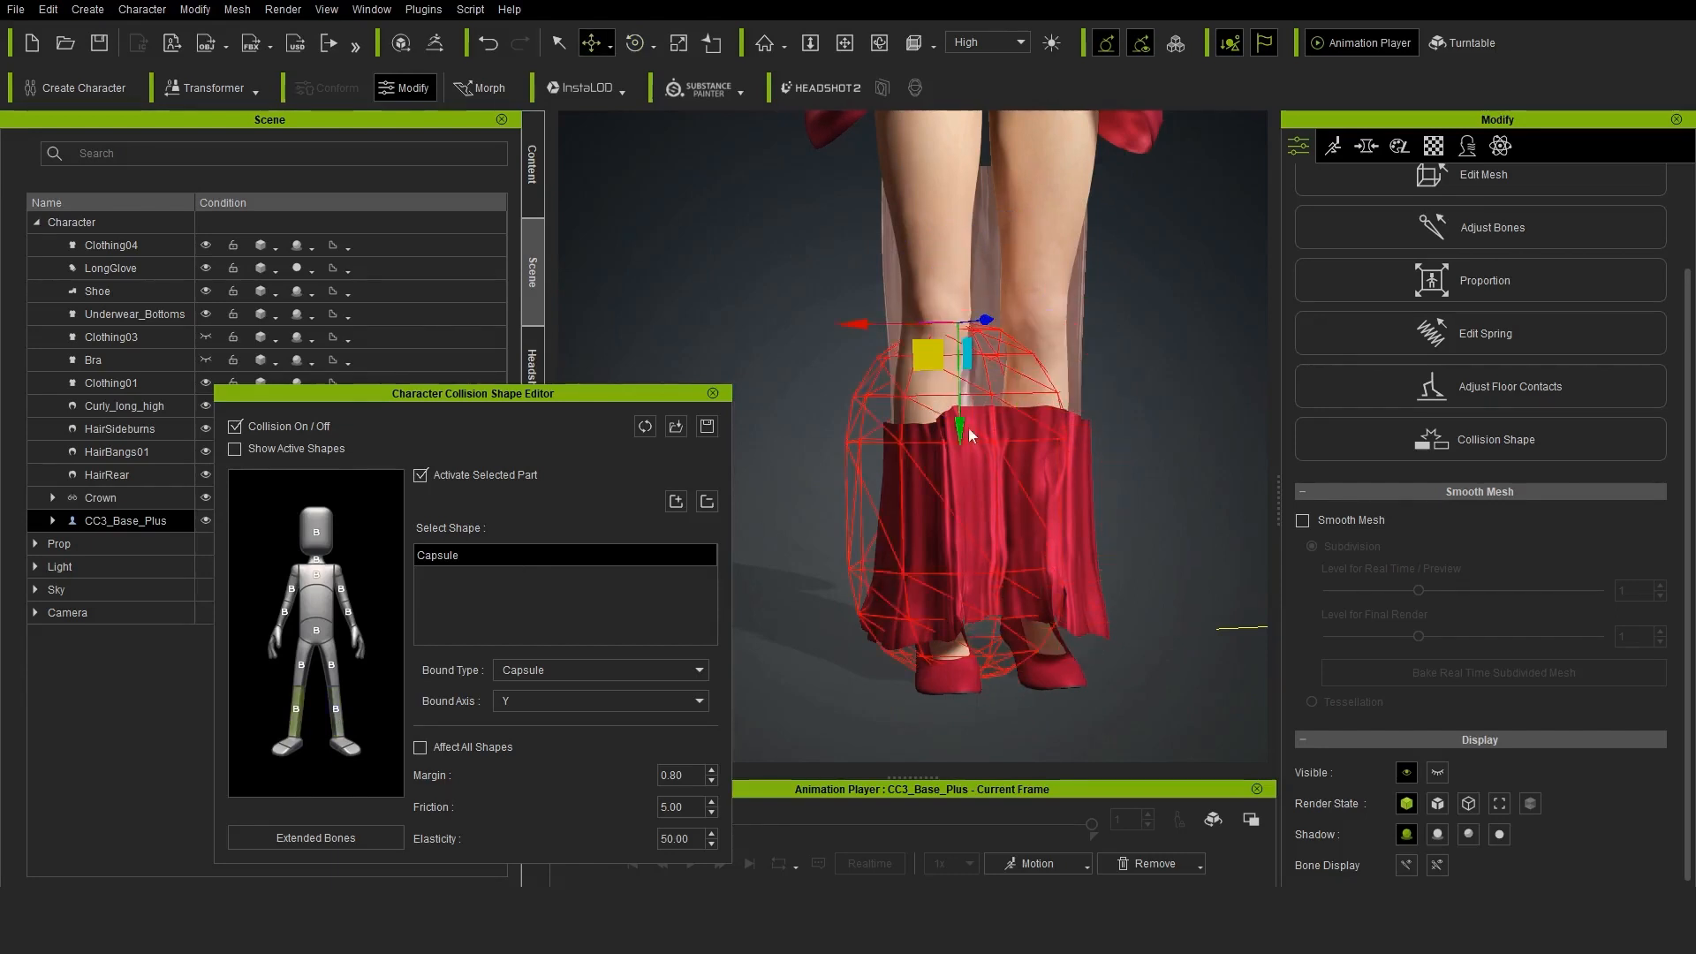
Scale the right shin's collision capsule wider around the calf and check the left shin's capsule
right_drag(980, 495, 1113, 499)
click(678, 43)
drag(1076, 337, 1115, 317)
click(335, 711)
right_drag(1114, 424, 990, 420)
middle_drag(990, 419, 991, 530)
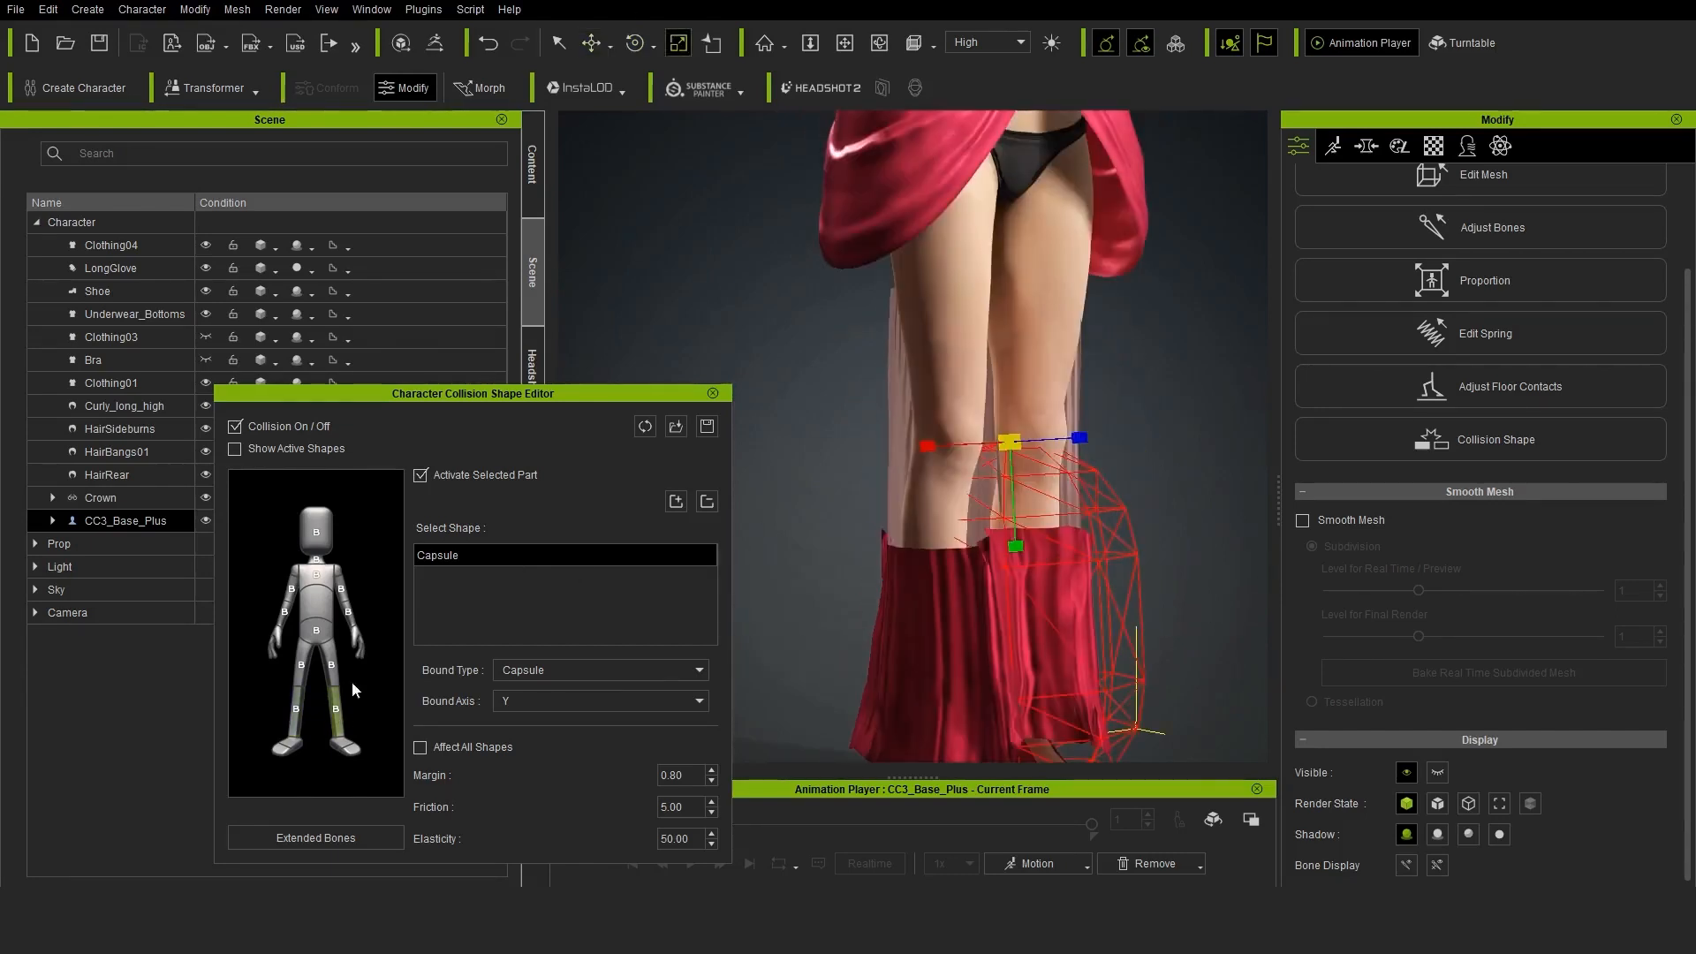
Compare the thigh and shin collision capsules and shift the right shin's capsule into alignment
click(332, 665)
click(301, 666)
click(336, 709)
click(296, 709)
click(591, 43)
drag(1041, 438, 1028, 439)
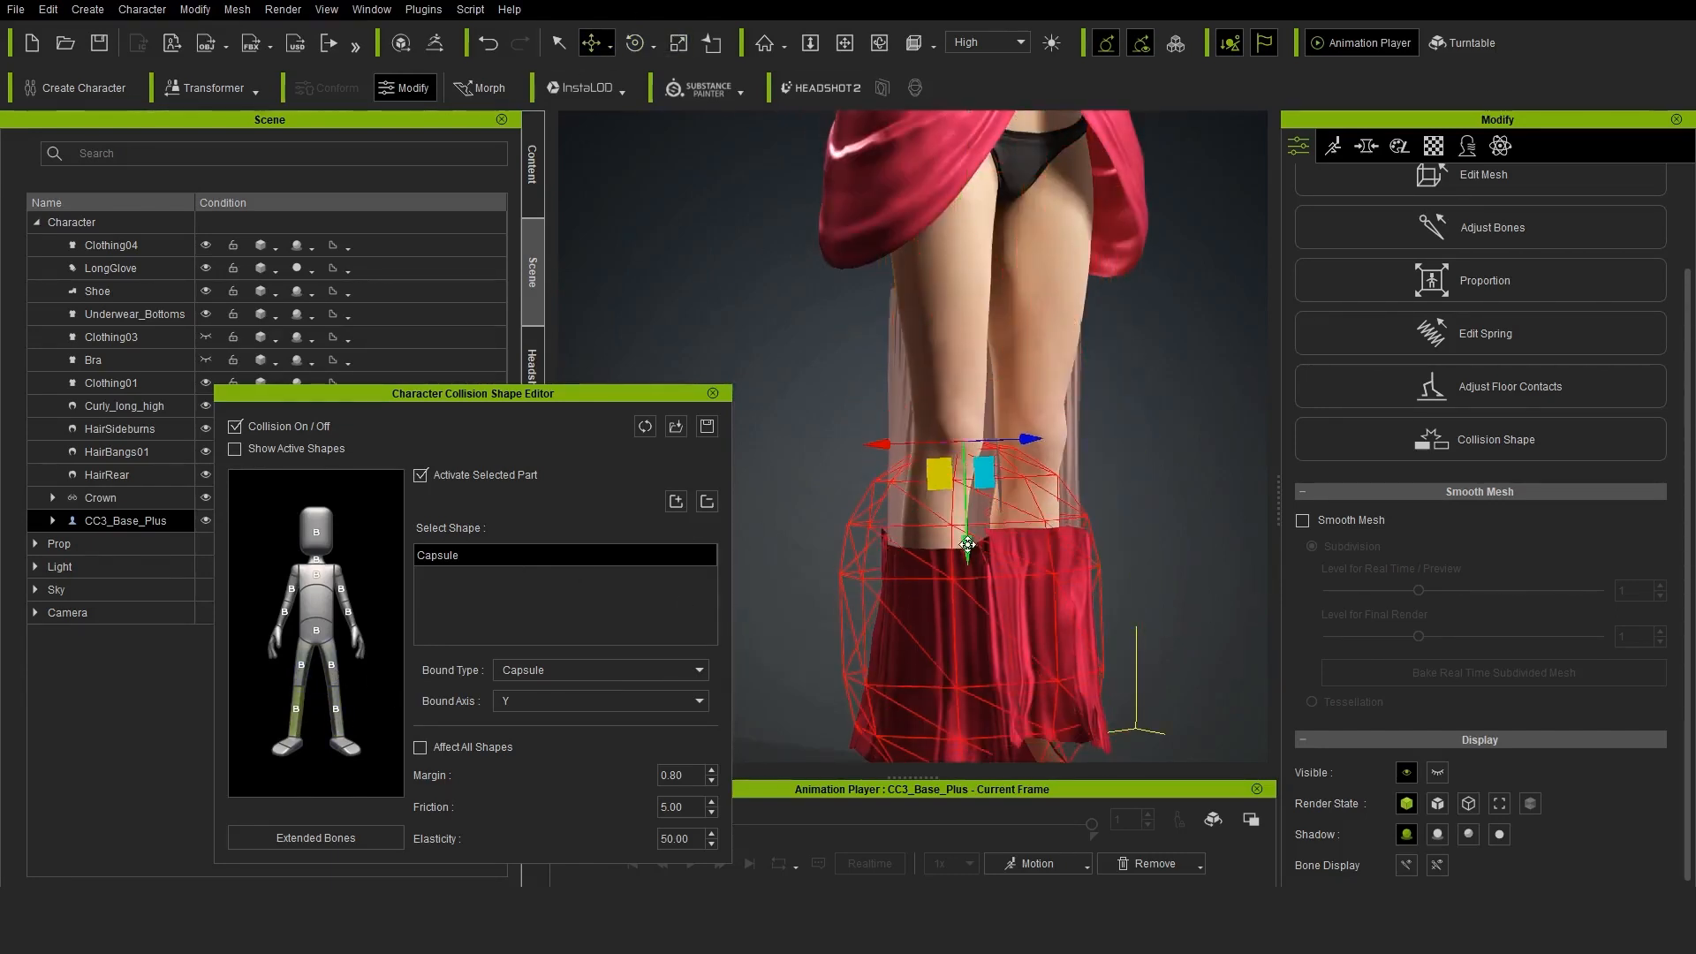
Select the left forearm's collision capsule and scale it to fit the gloved arm
right_drag(1135, 393, 1062, 389)
click(348, 613)
middle_drag(998, 230, 1046, 447)
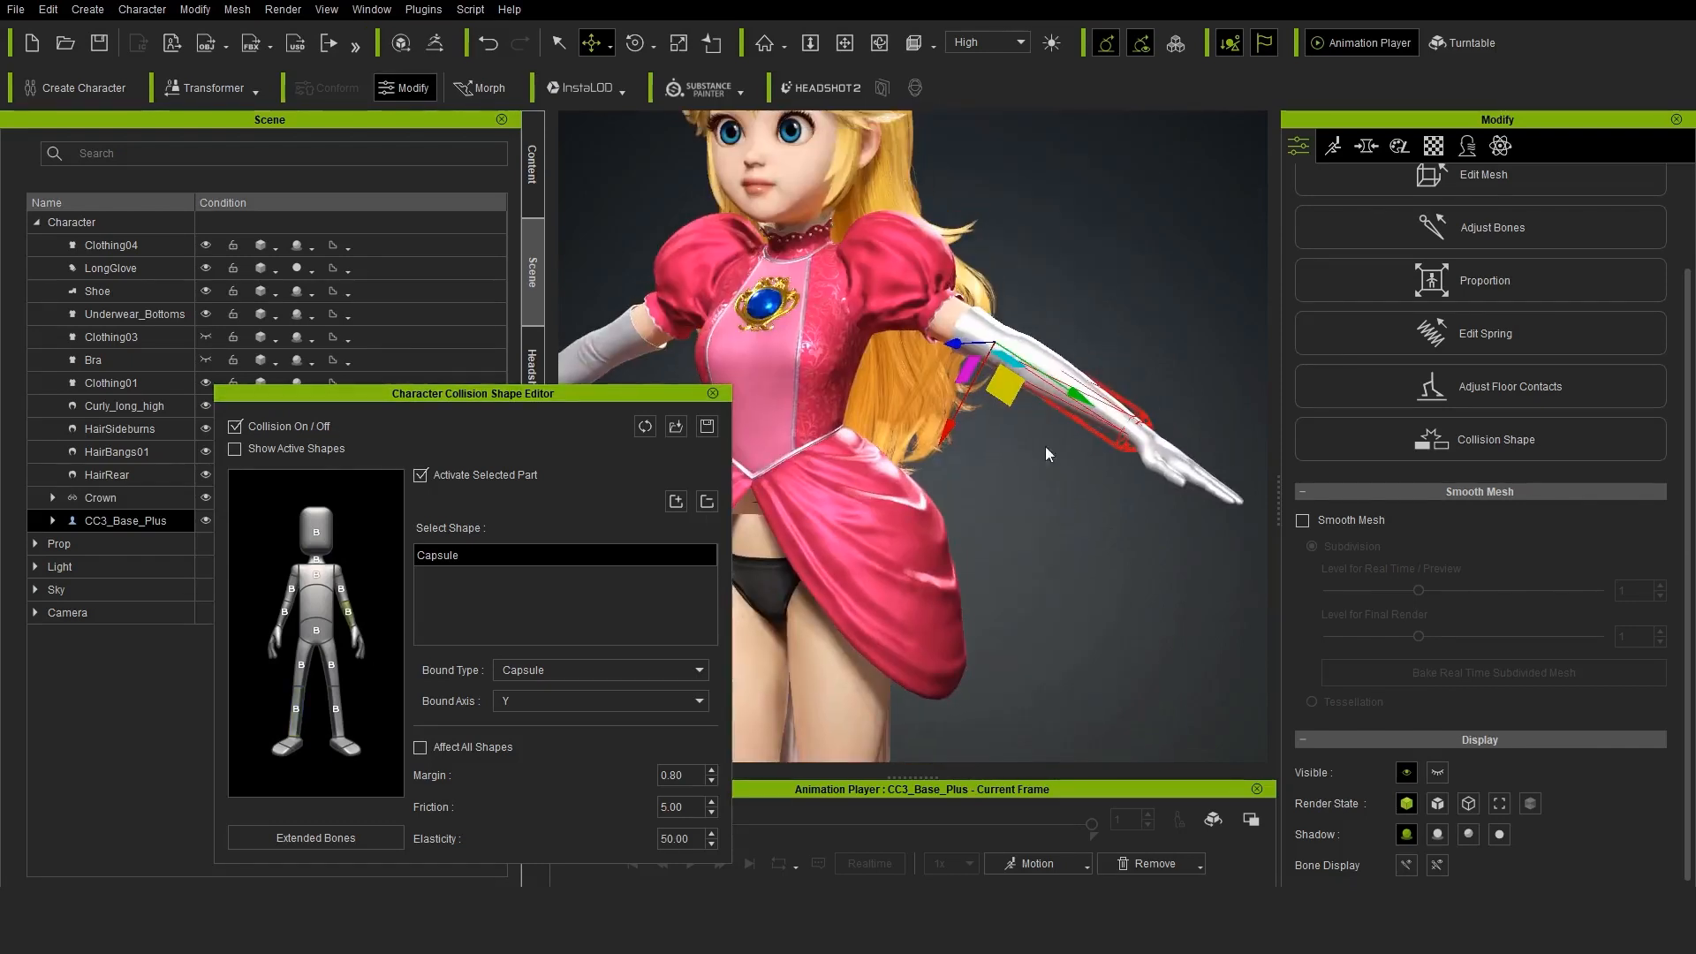
right_drag(1046, 447, 1007, 415)
scroll(1007, 415, up, 2)
click(679, 43)
drag(975, 313, 961, 313)
Adjust the right forearm's collision capsule to fit the gloved arm, and close the collision shape editor
right_drag(1051, 521, 1131, 527)
click(284, 612)
middle_drag(813, 371, 1051, 362)
right_drag(847, 397, 941, 402)
drag(913, 361, 899, 357)
right_drag(918, 389, 835, 379)
click(559, 44)
click(713, 393)
Make the skirt Clothing03 visible again and select it
right_drag(1007, 450, 939, 458)
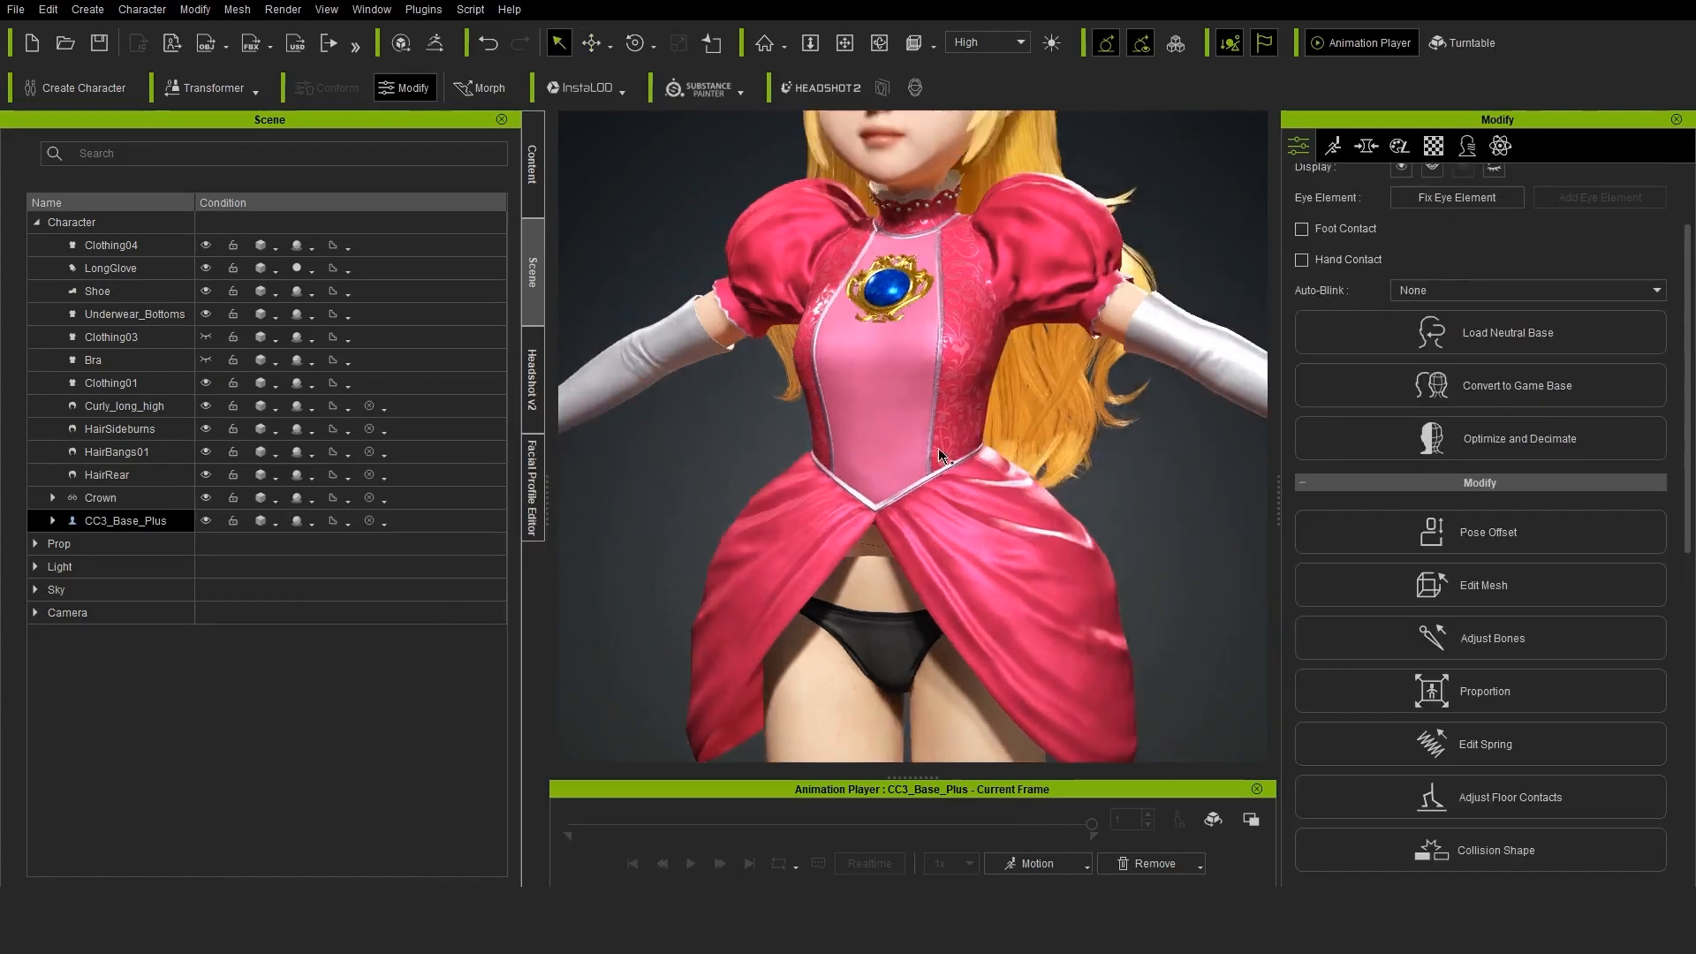
scroll(939, 459, down, 2)
click(939, 459)
click(206, 337)
scroll(1060, 353, down, 2)
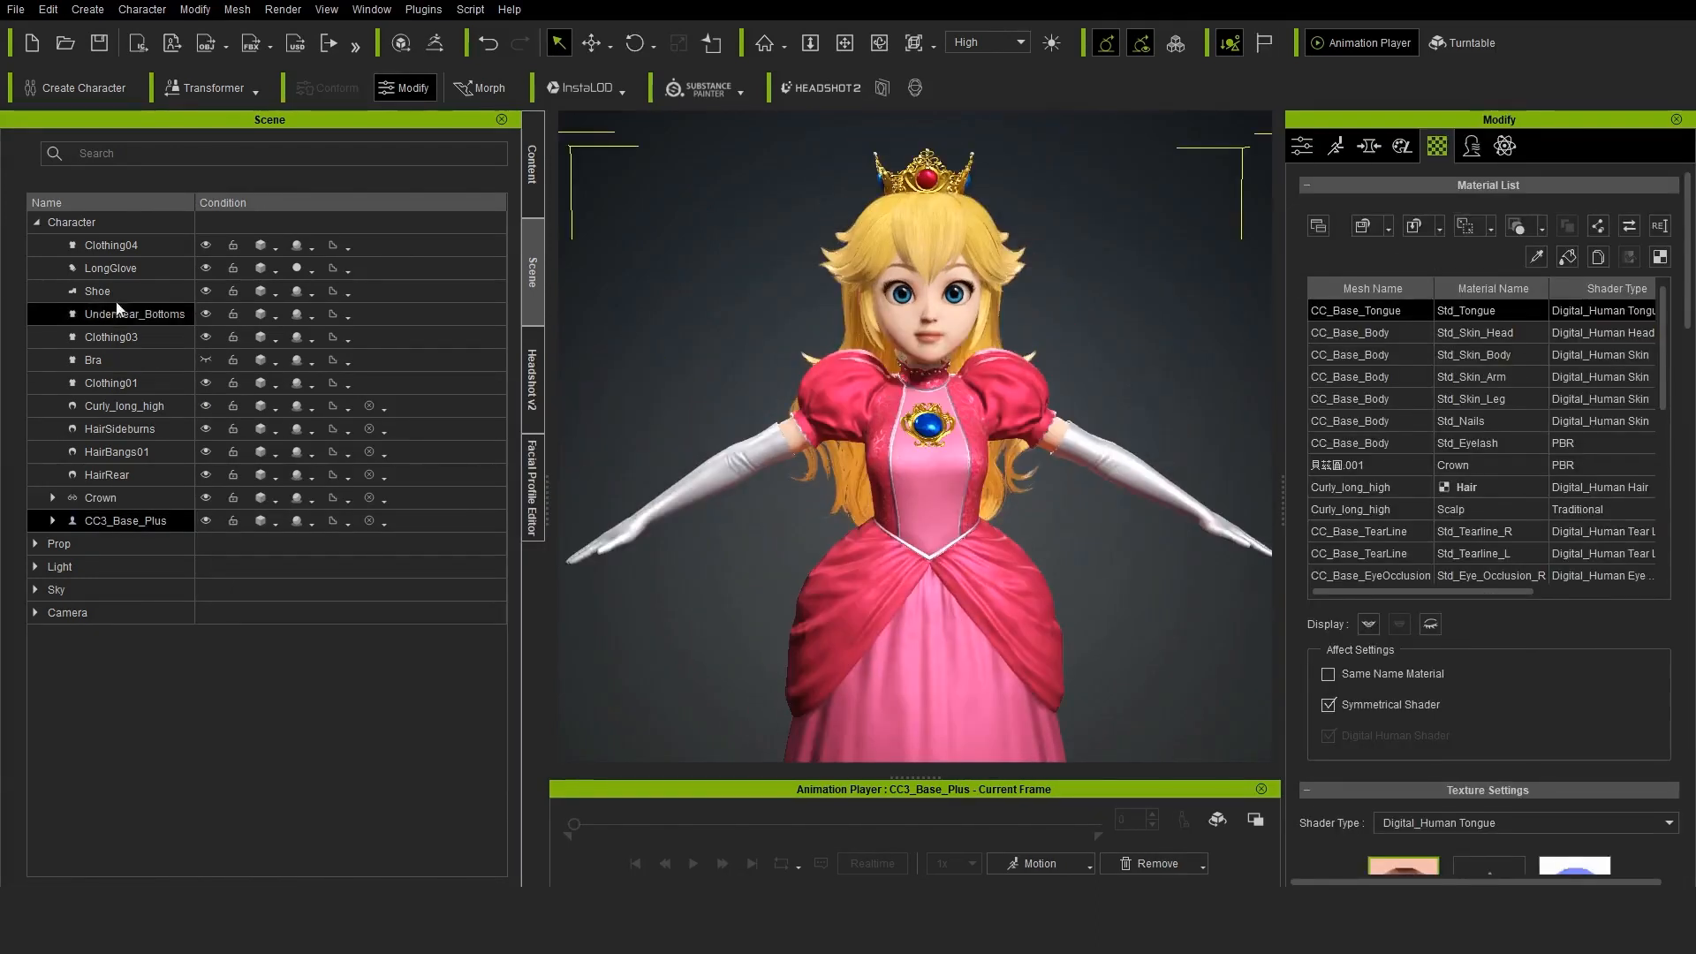
click(111, 338)
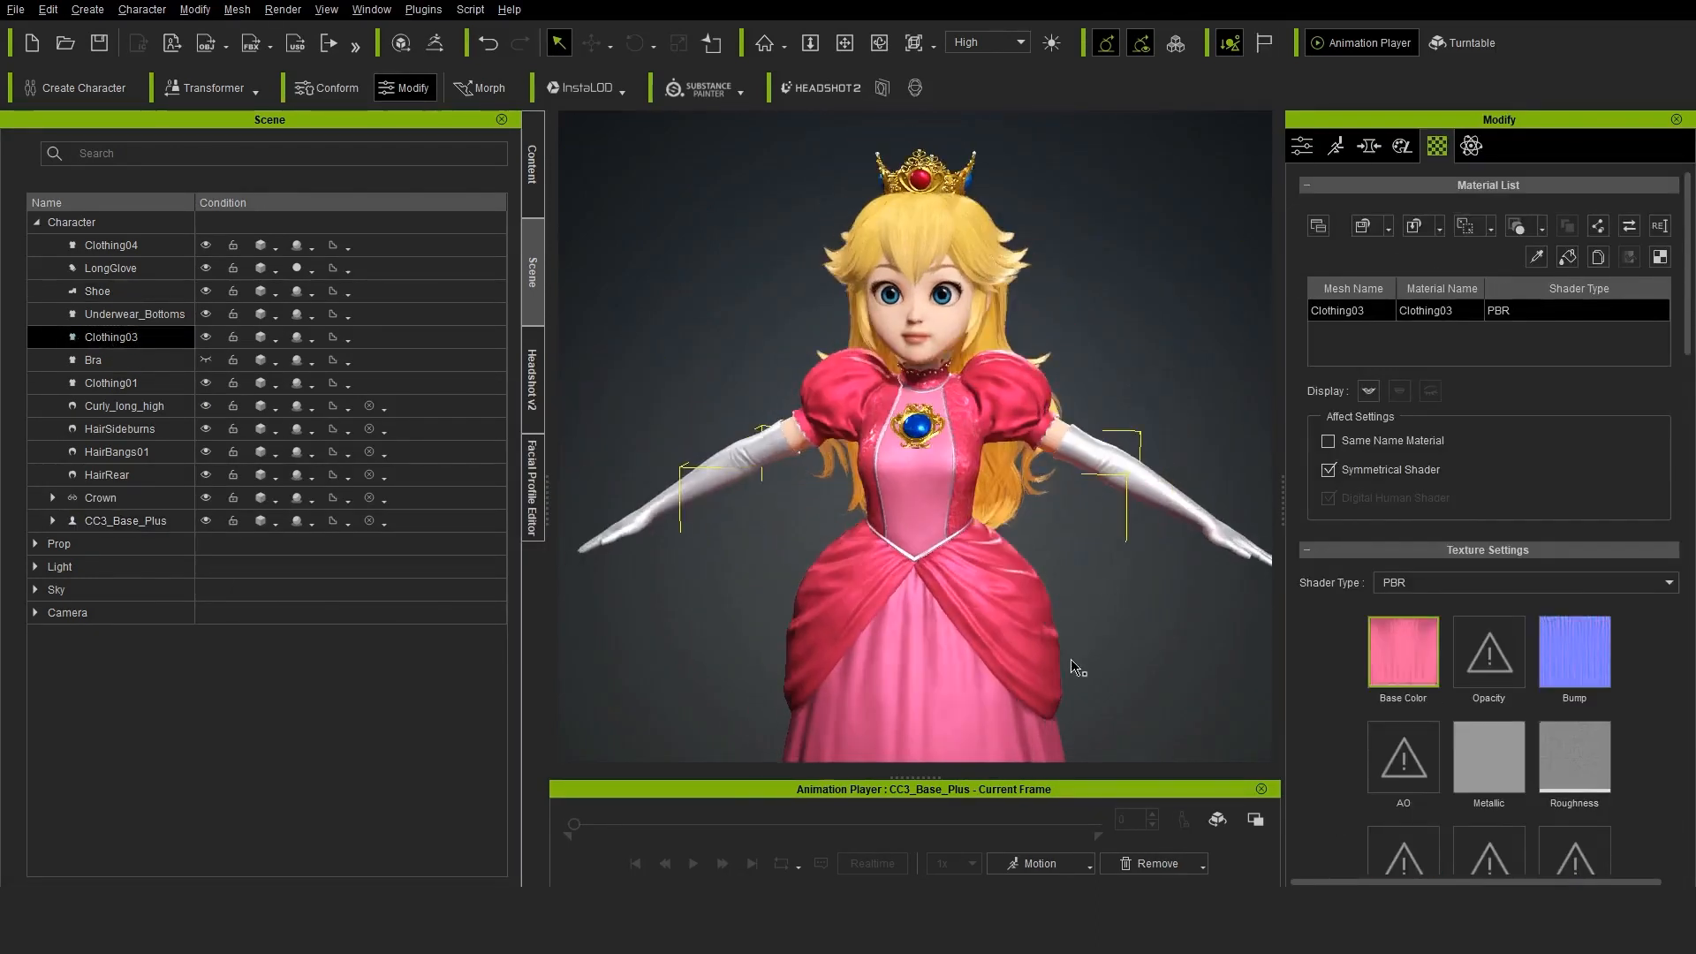
scroll(1075, 664, down, 3)
middle_drag(1095, 630, 1109, 496)
Apply the Walk Relaxed_2Loop motion from the female Move templates to the CC3_Base_Plus character
click(126, 521)
click(533, 196)
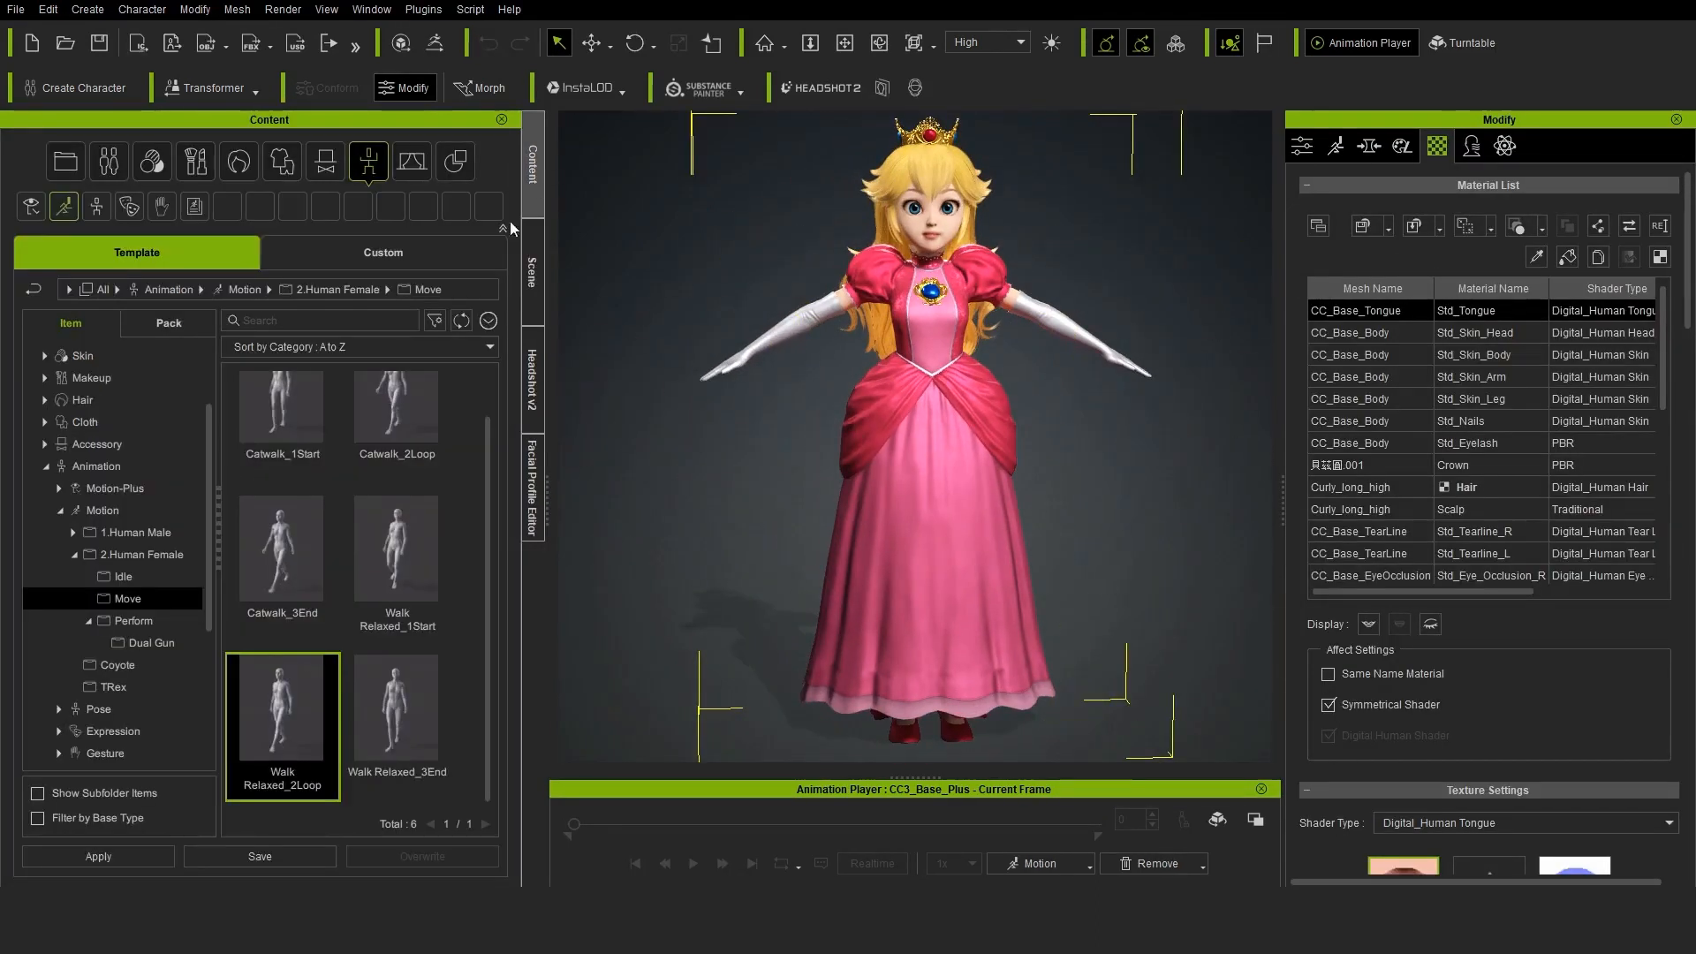
double_click(280, 698)
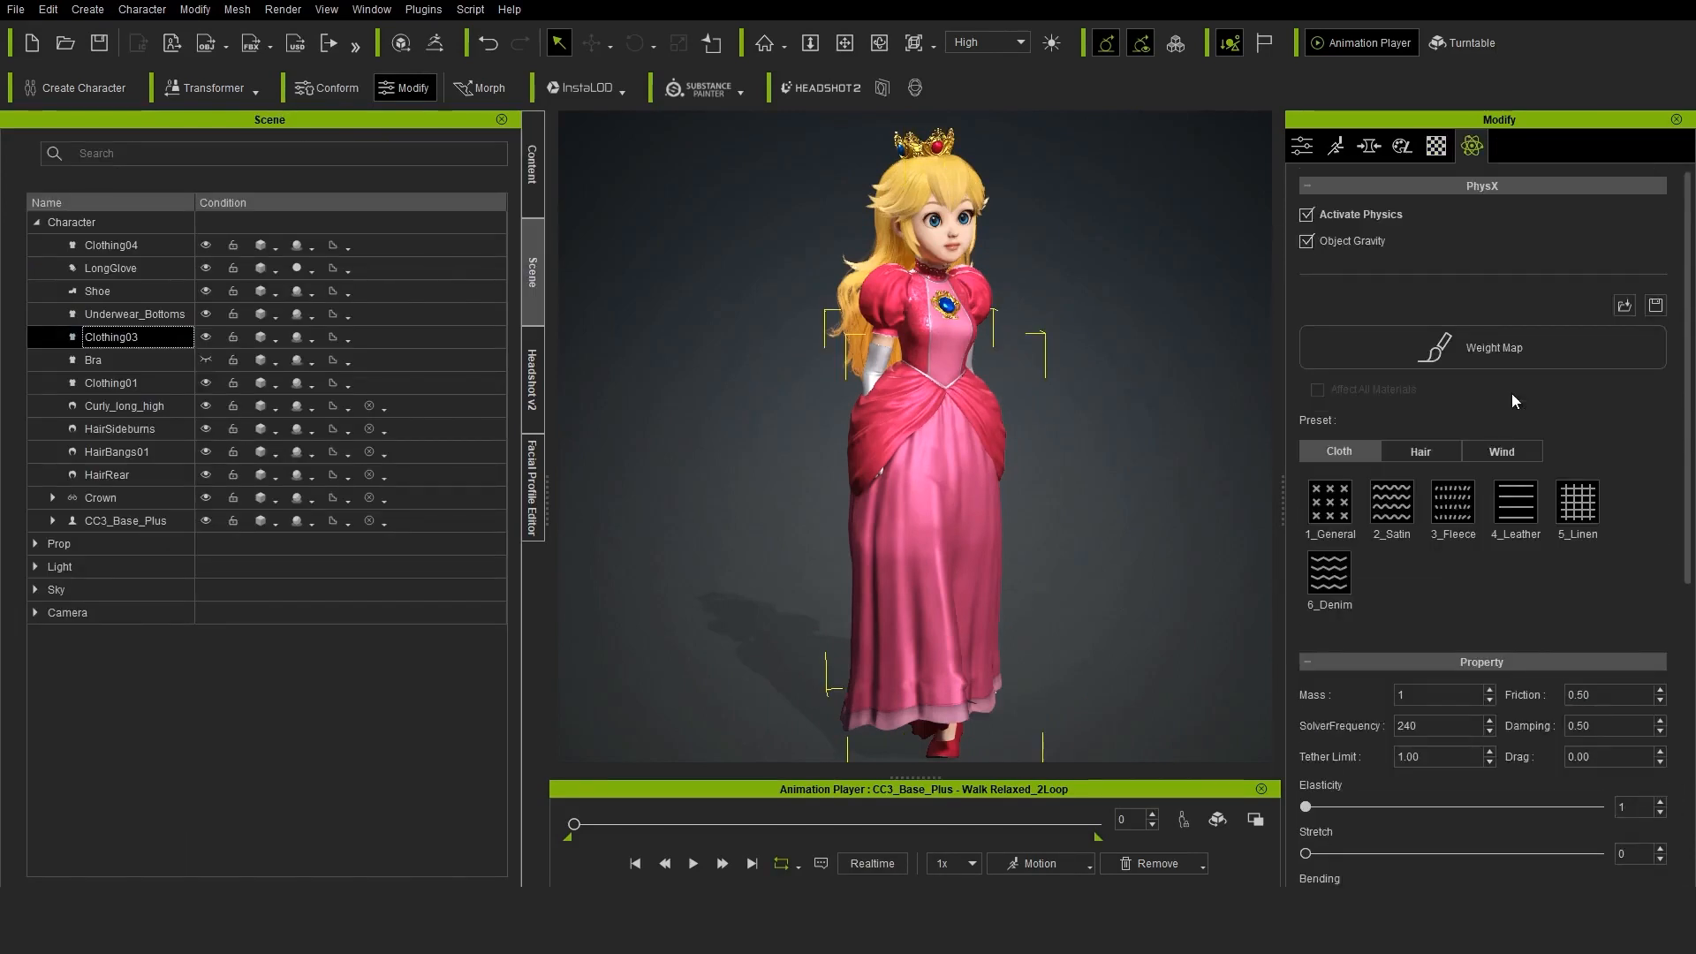
Open Clothing03's physics weight map in Krita, draw a vertical gradient from black at the top to white at the hem, and save it
click(1492, 353)
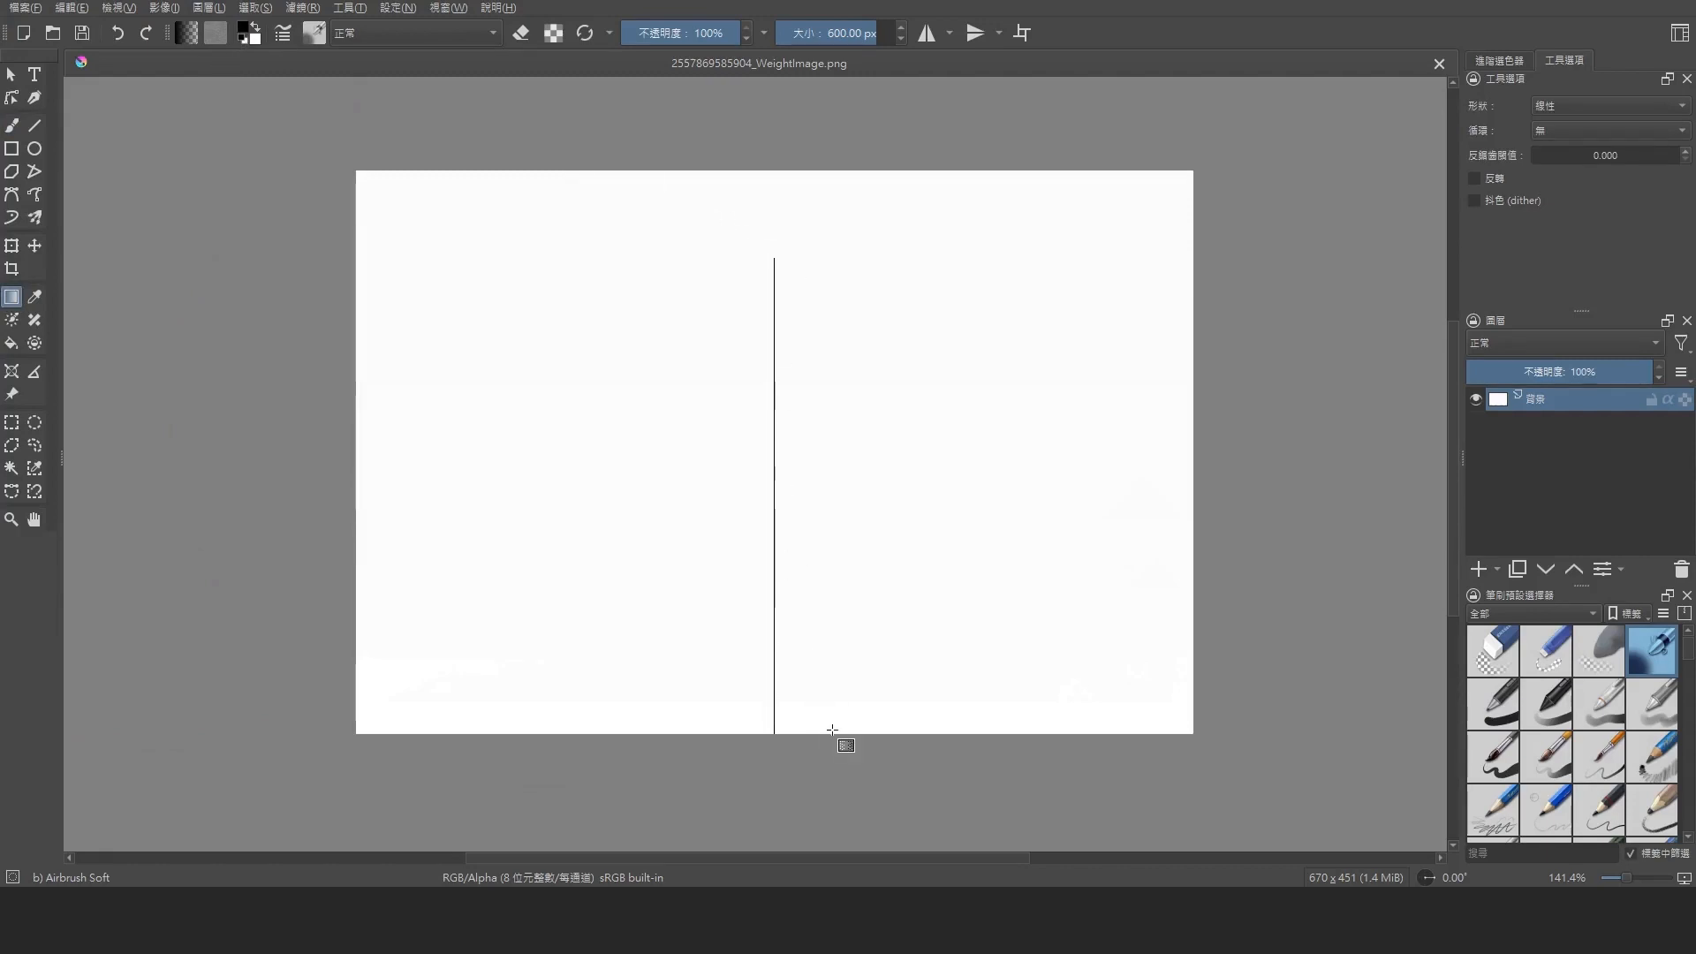
shift+drag(832, 730, 832, 723)
key(ctrl+s)
click(930, 594)
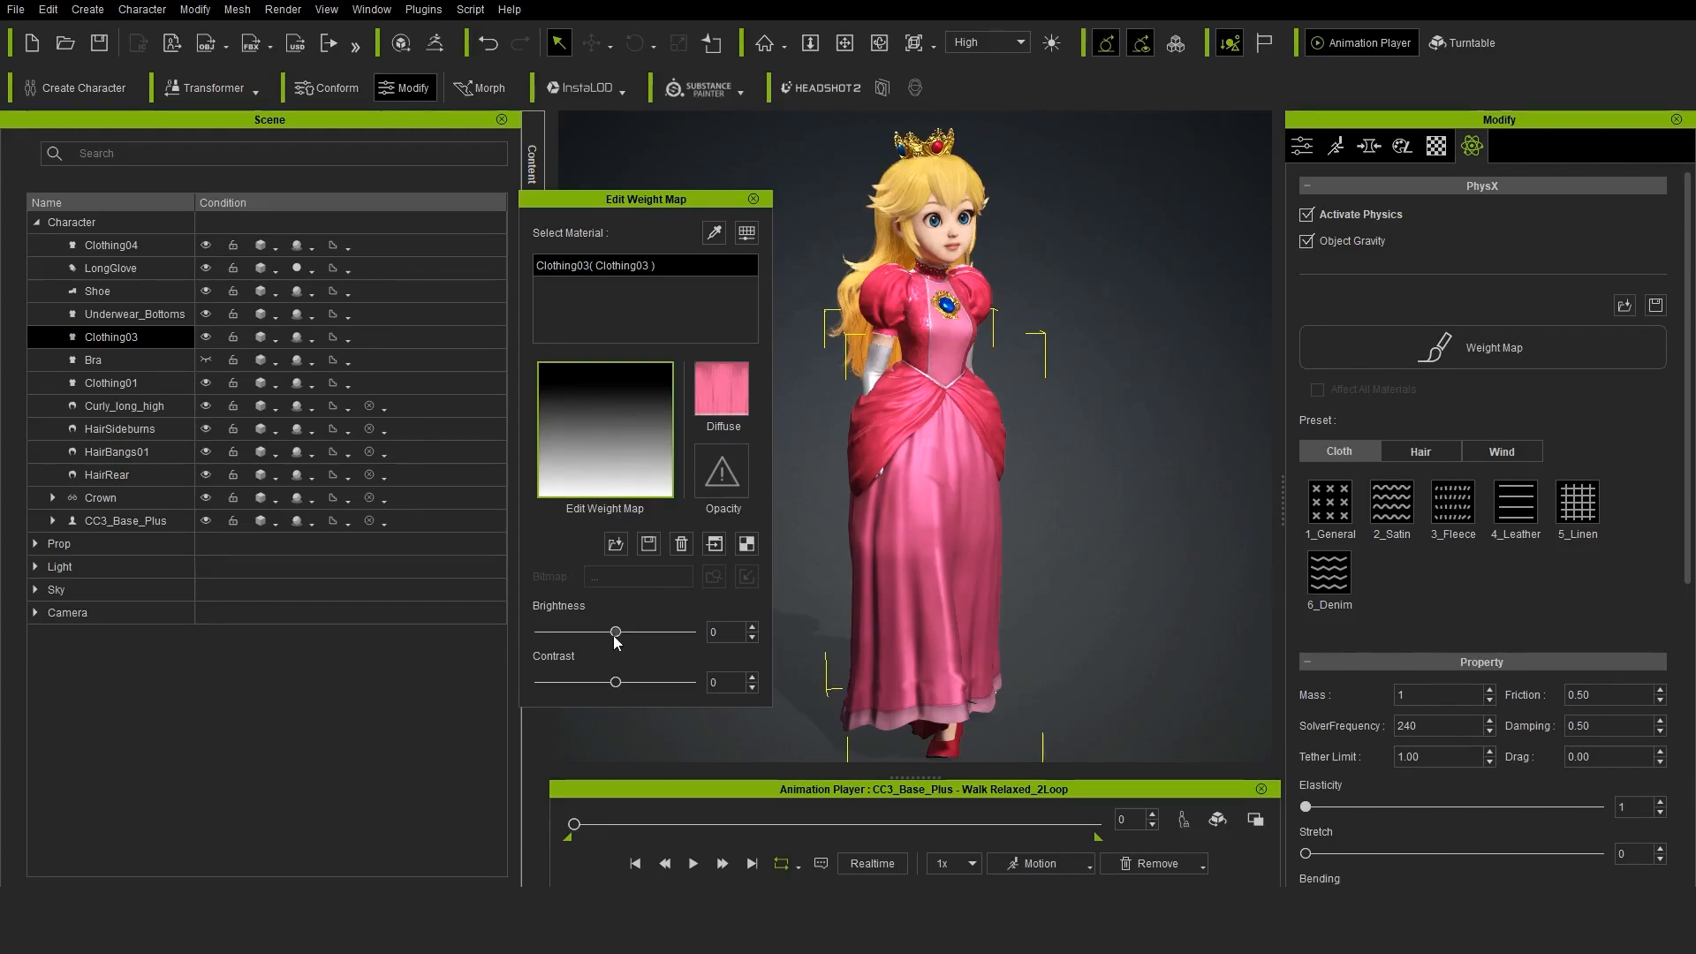
Keep the weight map's brightness at 0, close the weight map editor and apply the 1_General cloth preset to Clothing03
drag(616, 638, 622, 638)
key(Return)
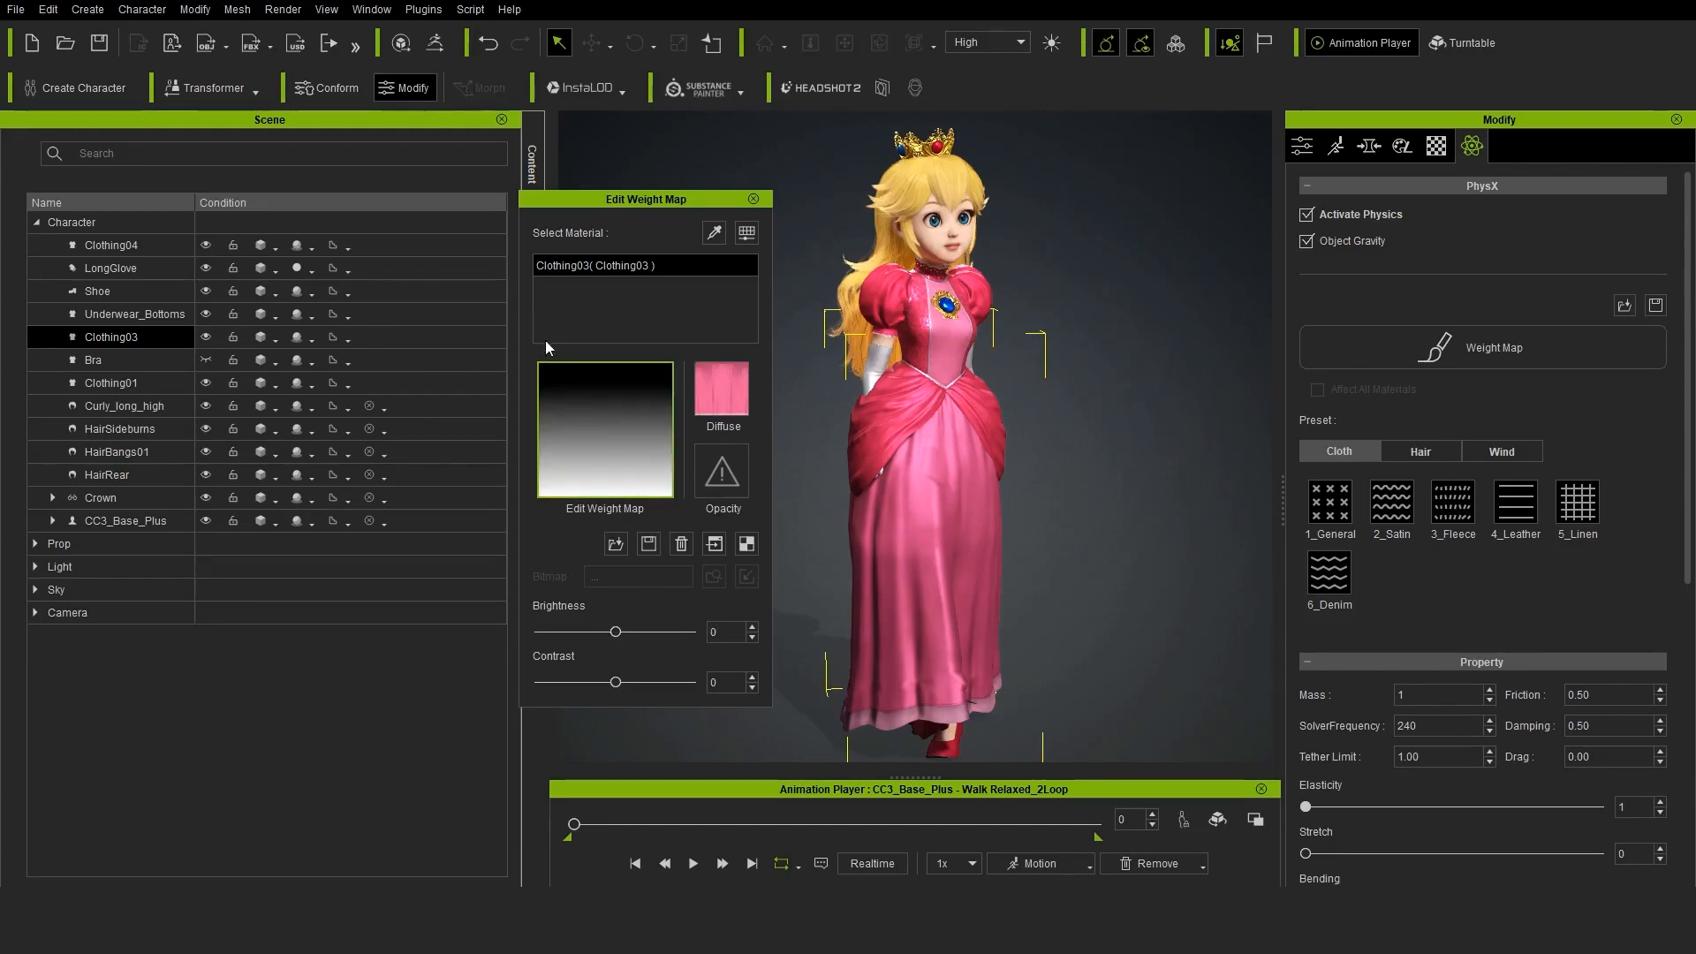
click(754, 201)
scroll(1499, 574, down, 3)
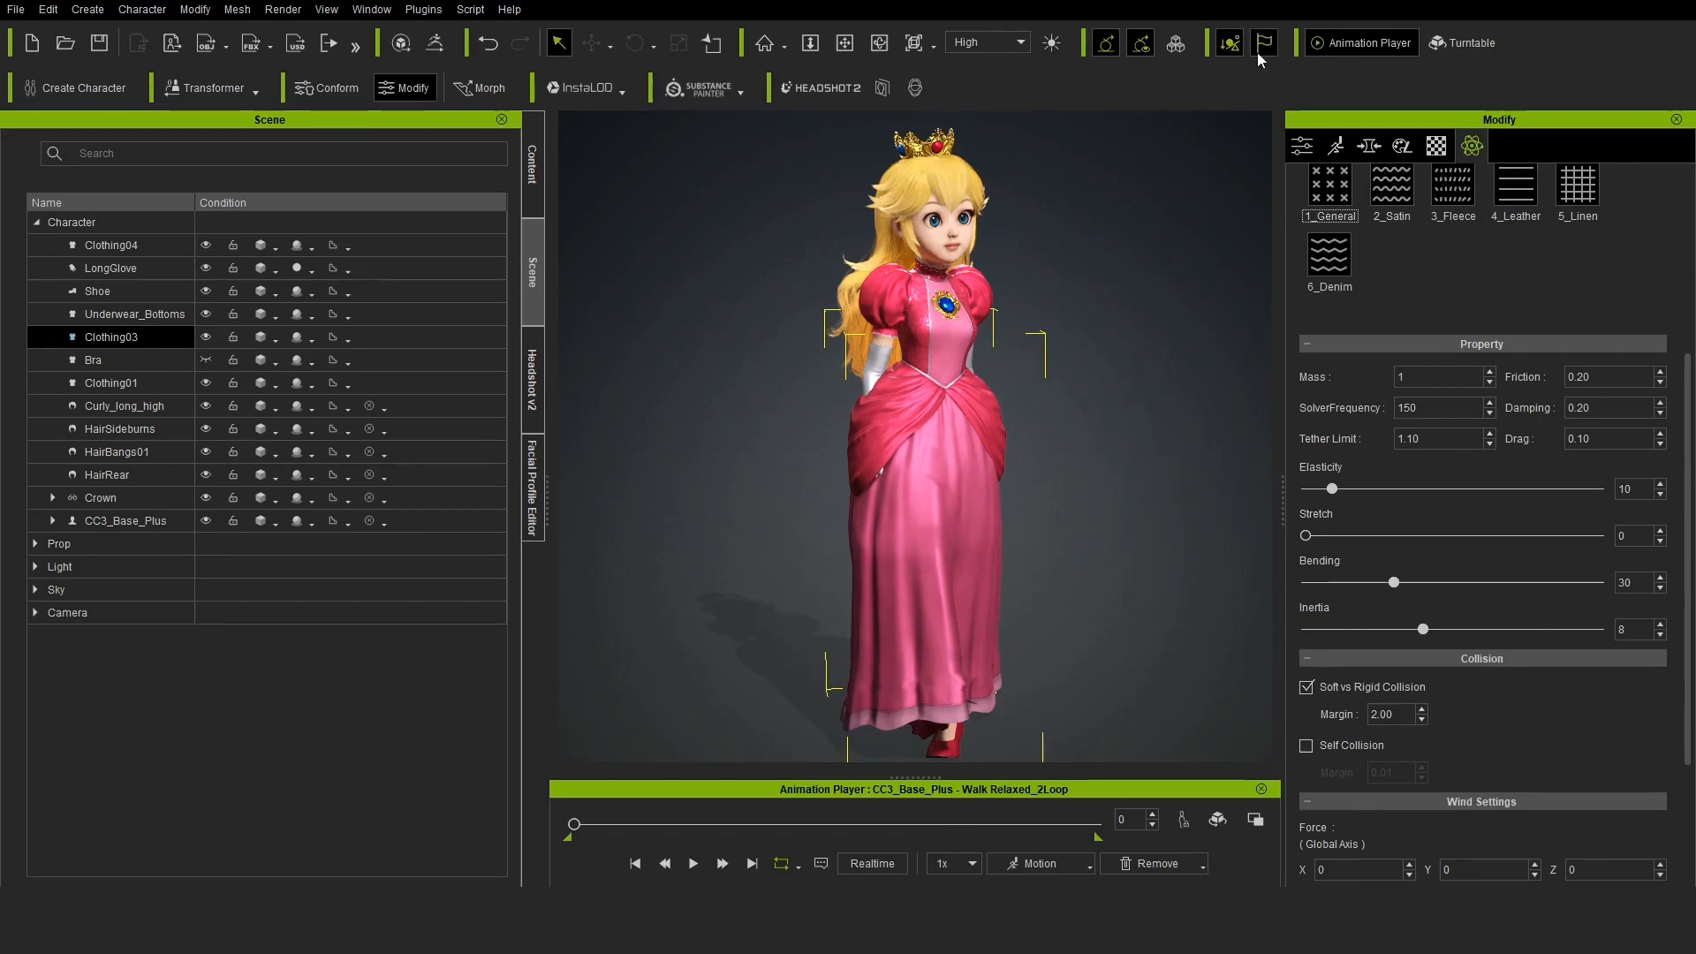
Play the walk animation to check the skirt's cloth simulation, and stop it
click(693, 863)
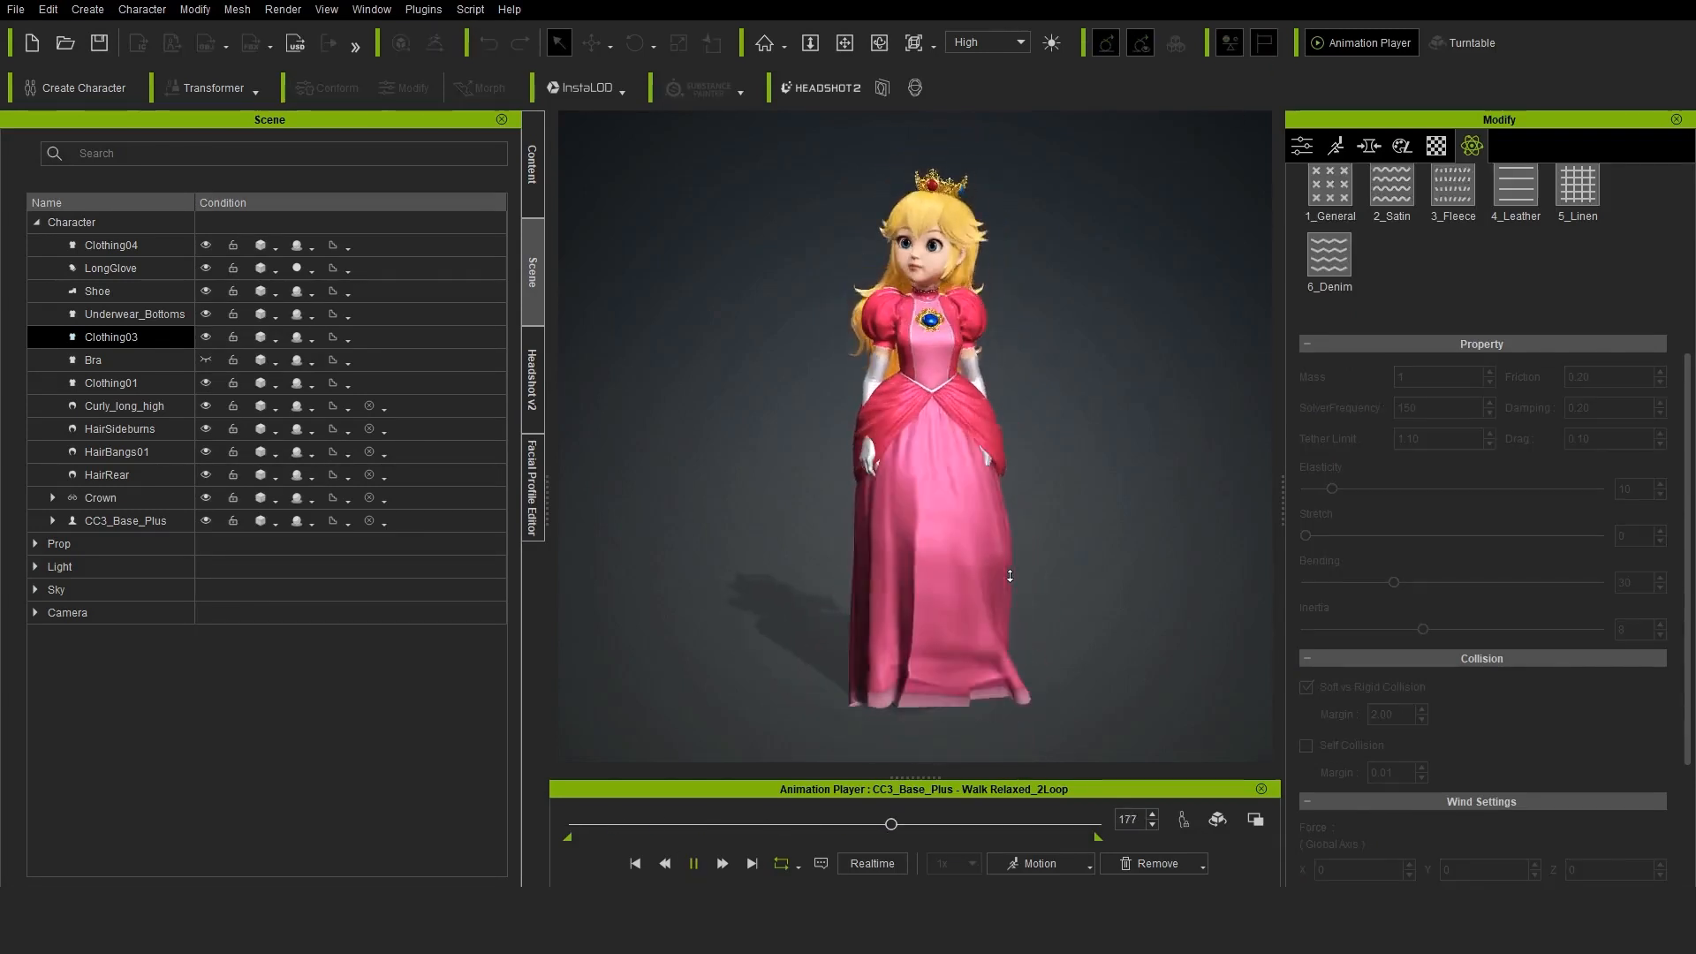
right_drag(830, 613, 1013, 298)
click(694, 865)
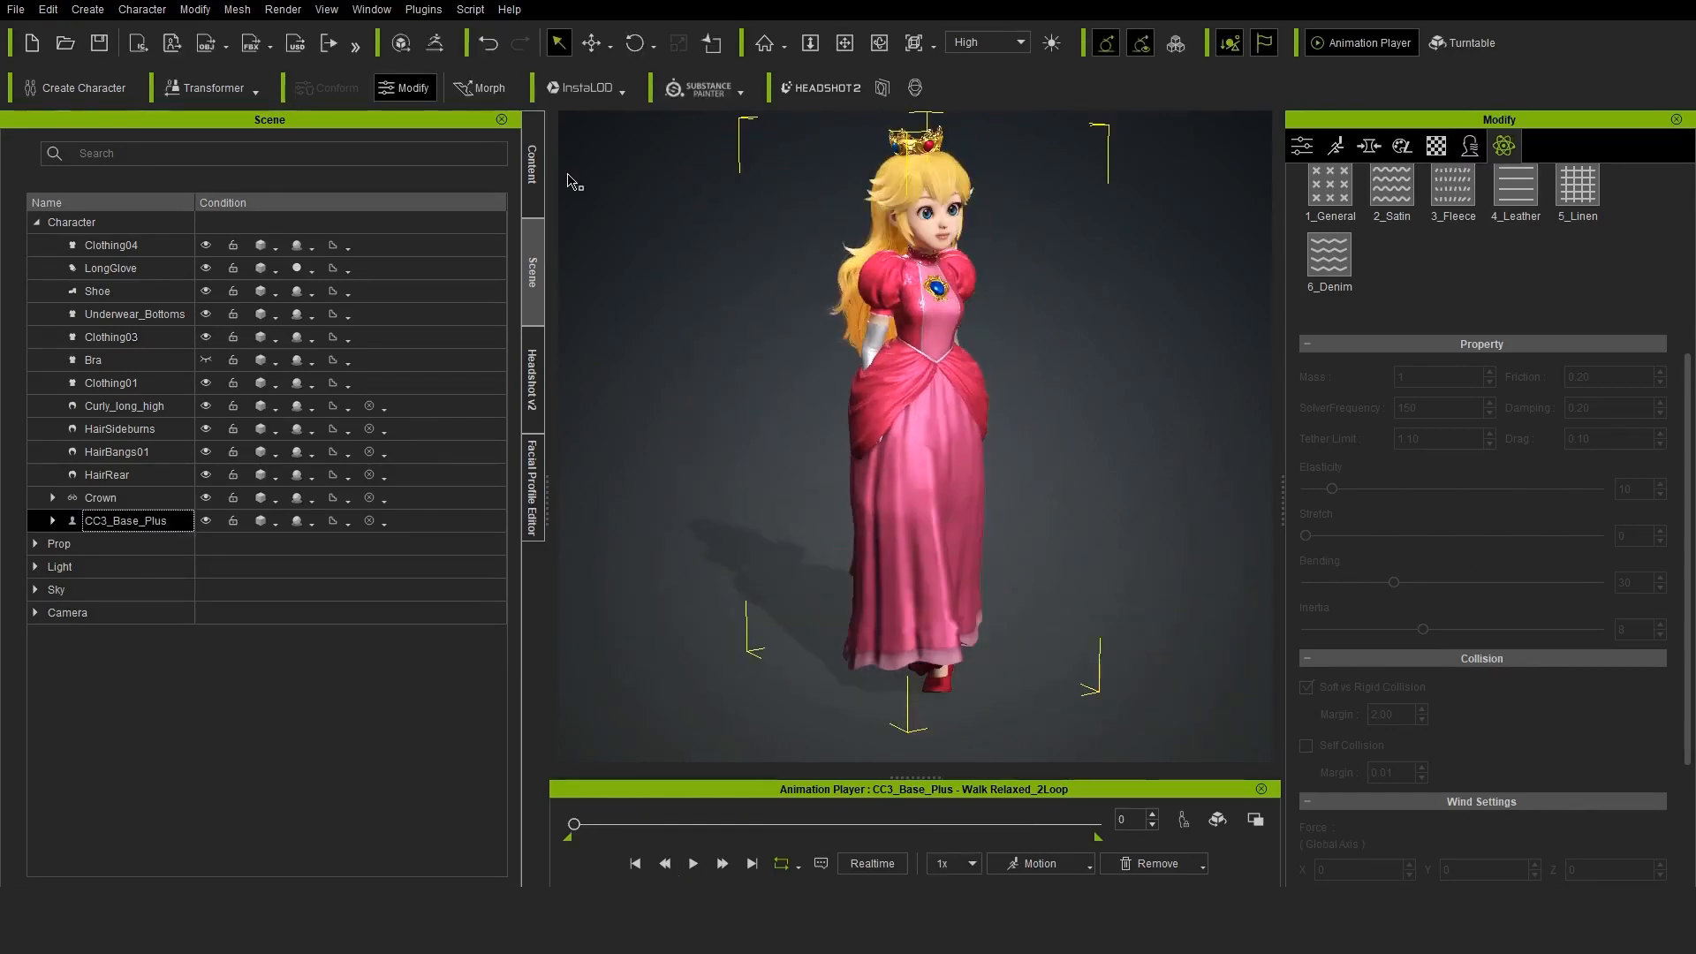
Apply the custom WalkingTest external motion to the character and play it
click(540, 171)
double_click(300, 447)
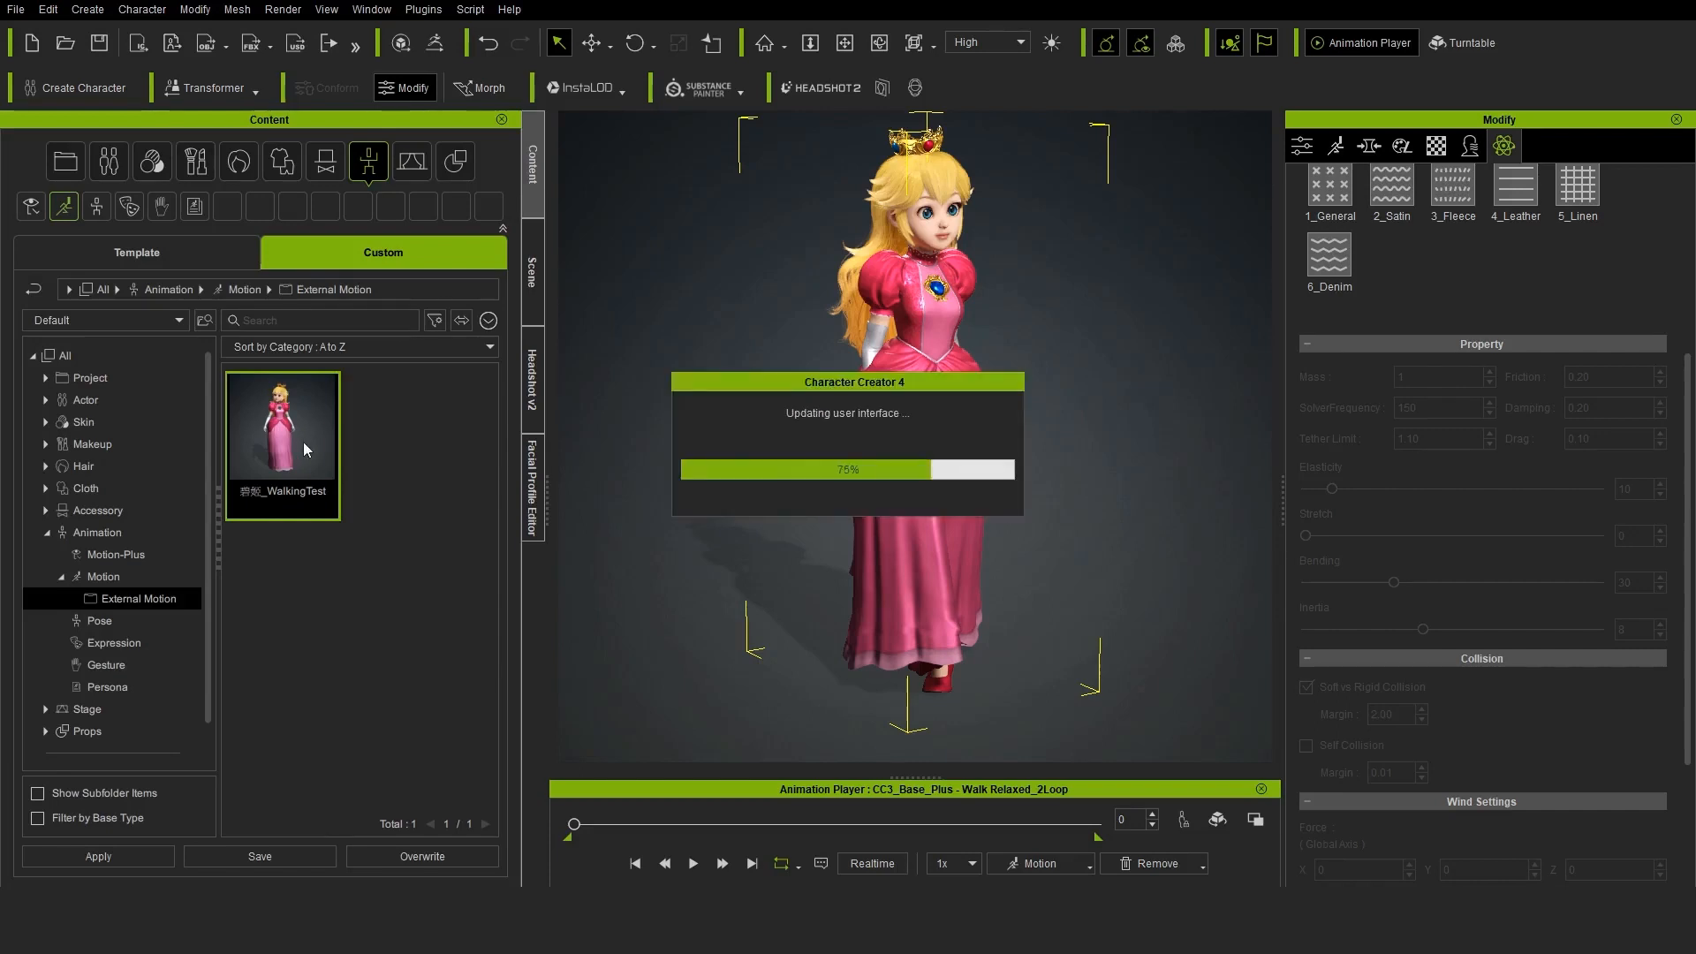
click(694, 865)
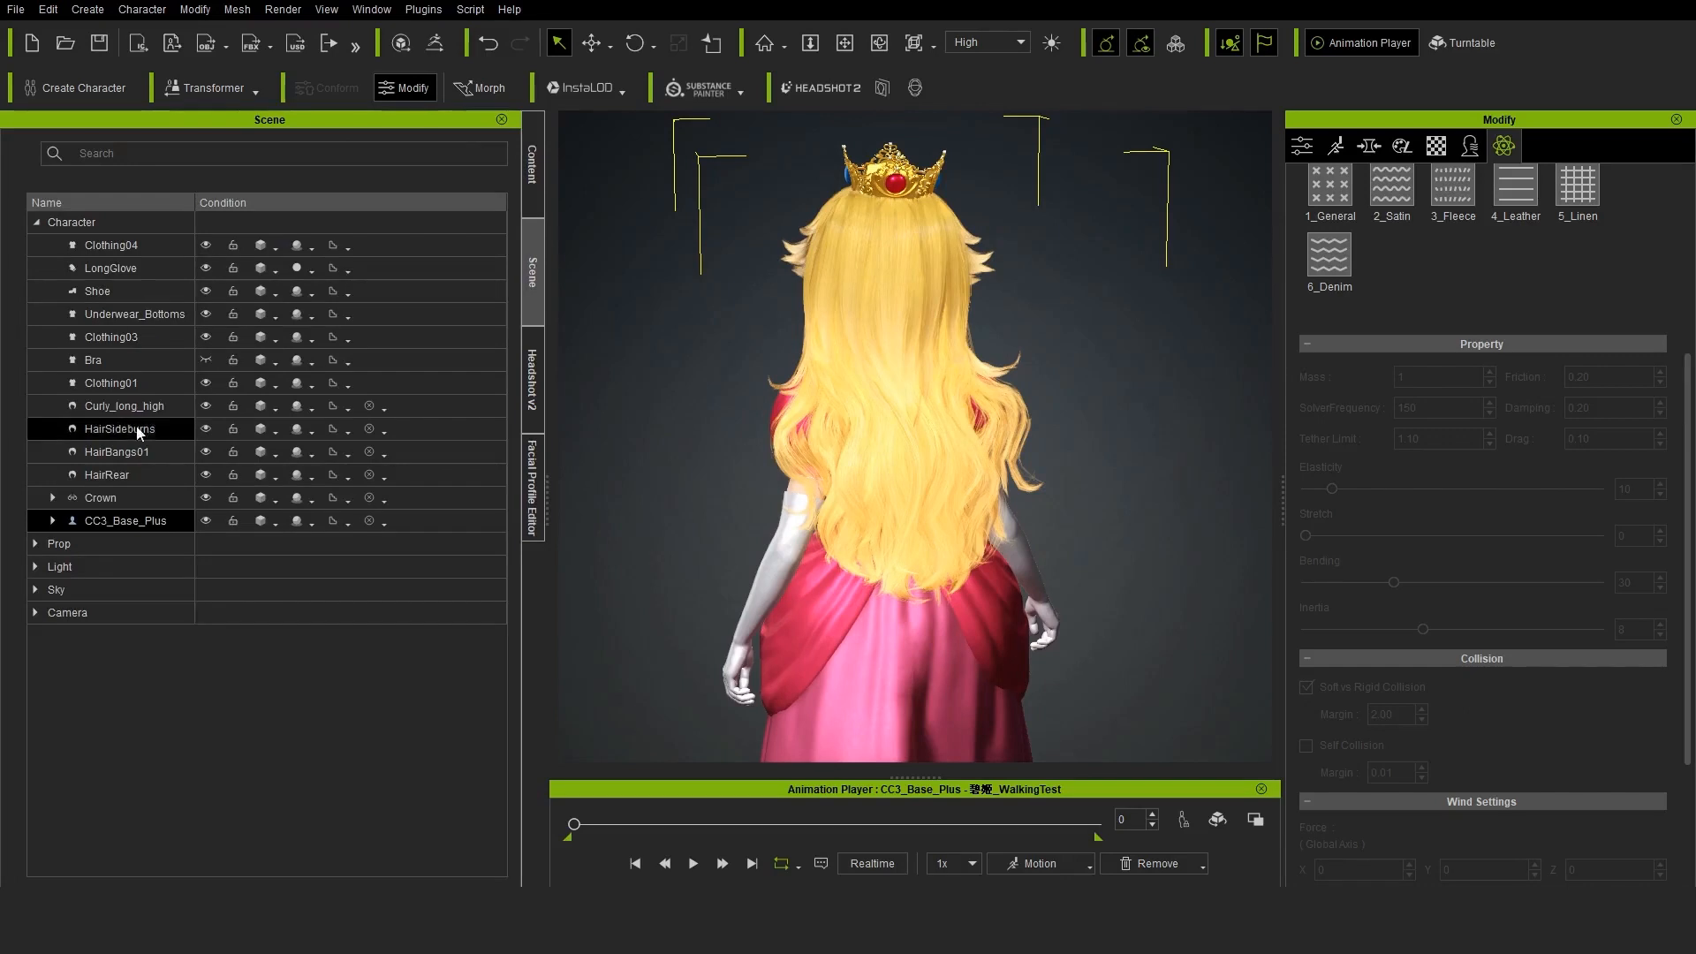
Activate physics on the Curly_long_high hair and load a grayscale weight map for its Hair material
click(136, 405)
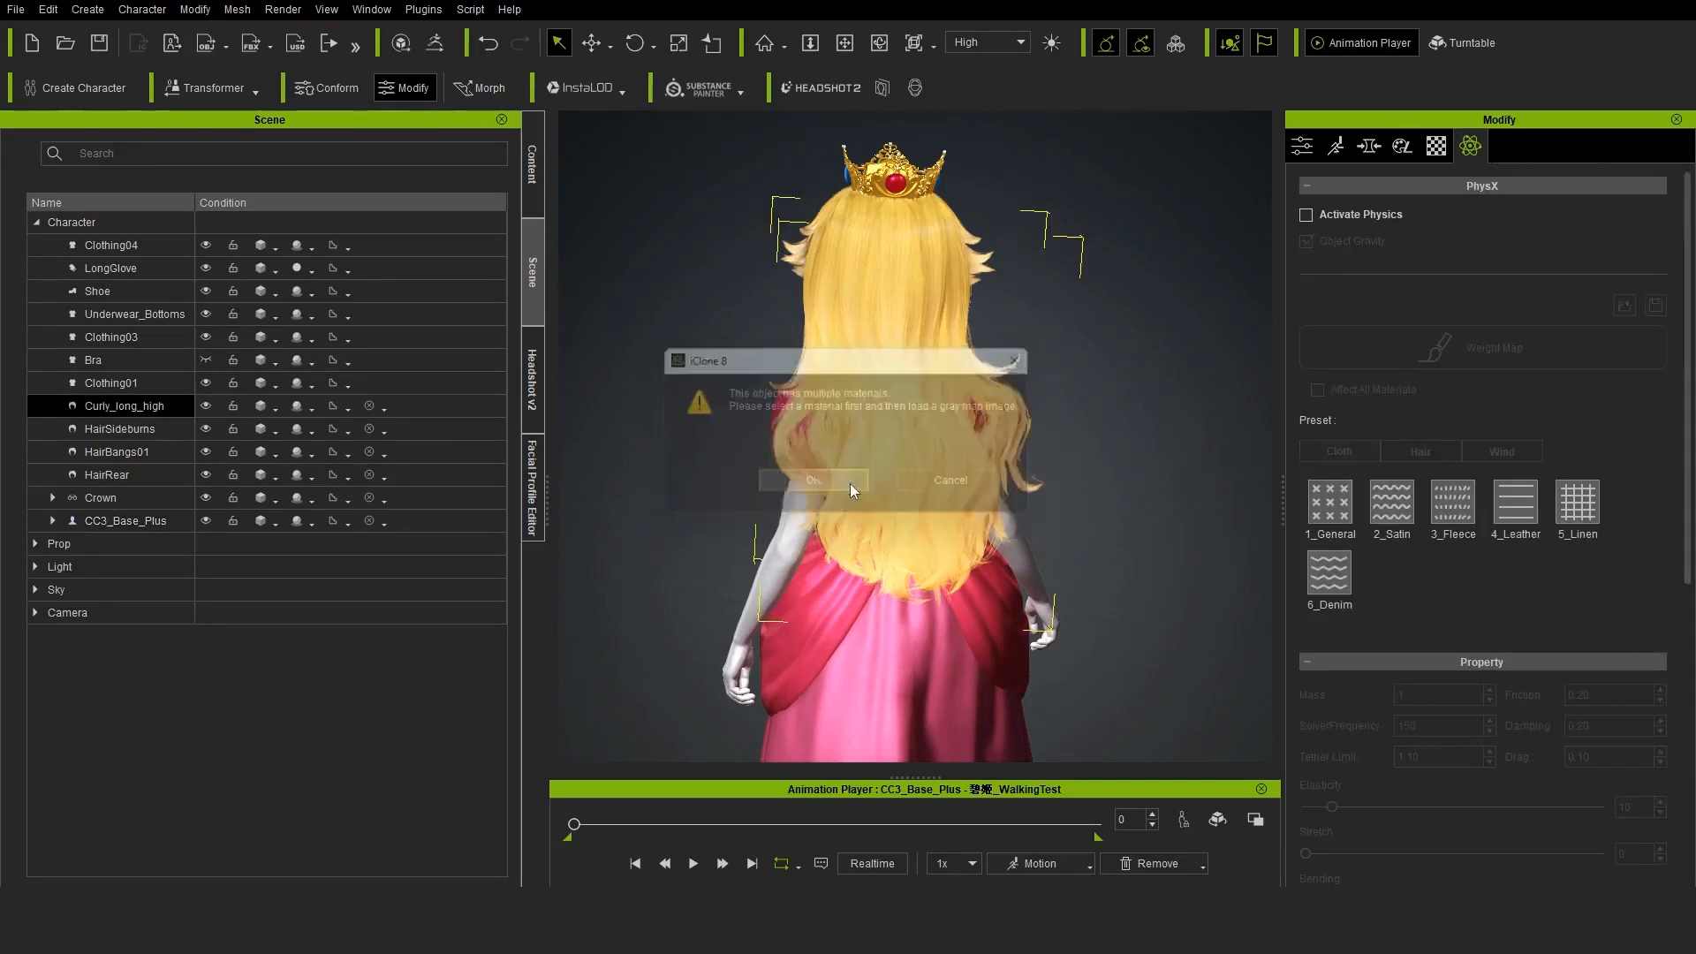
click(850, 484)
click(616, 544)
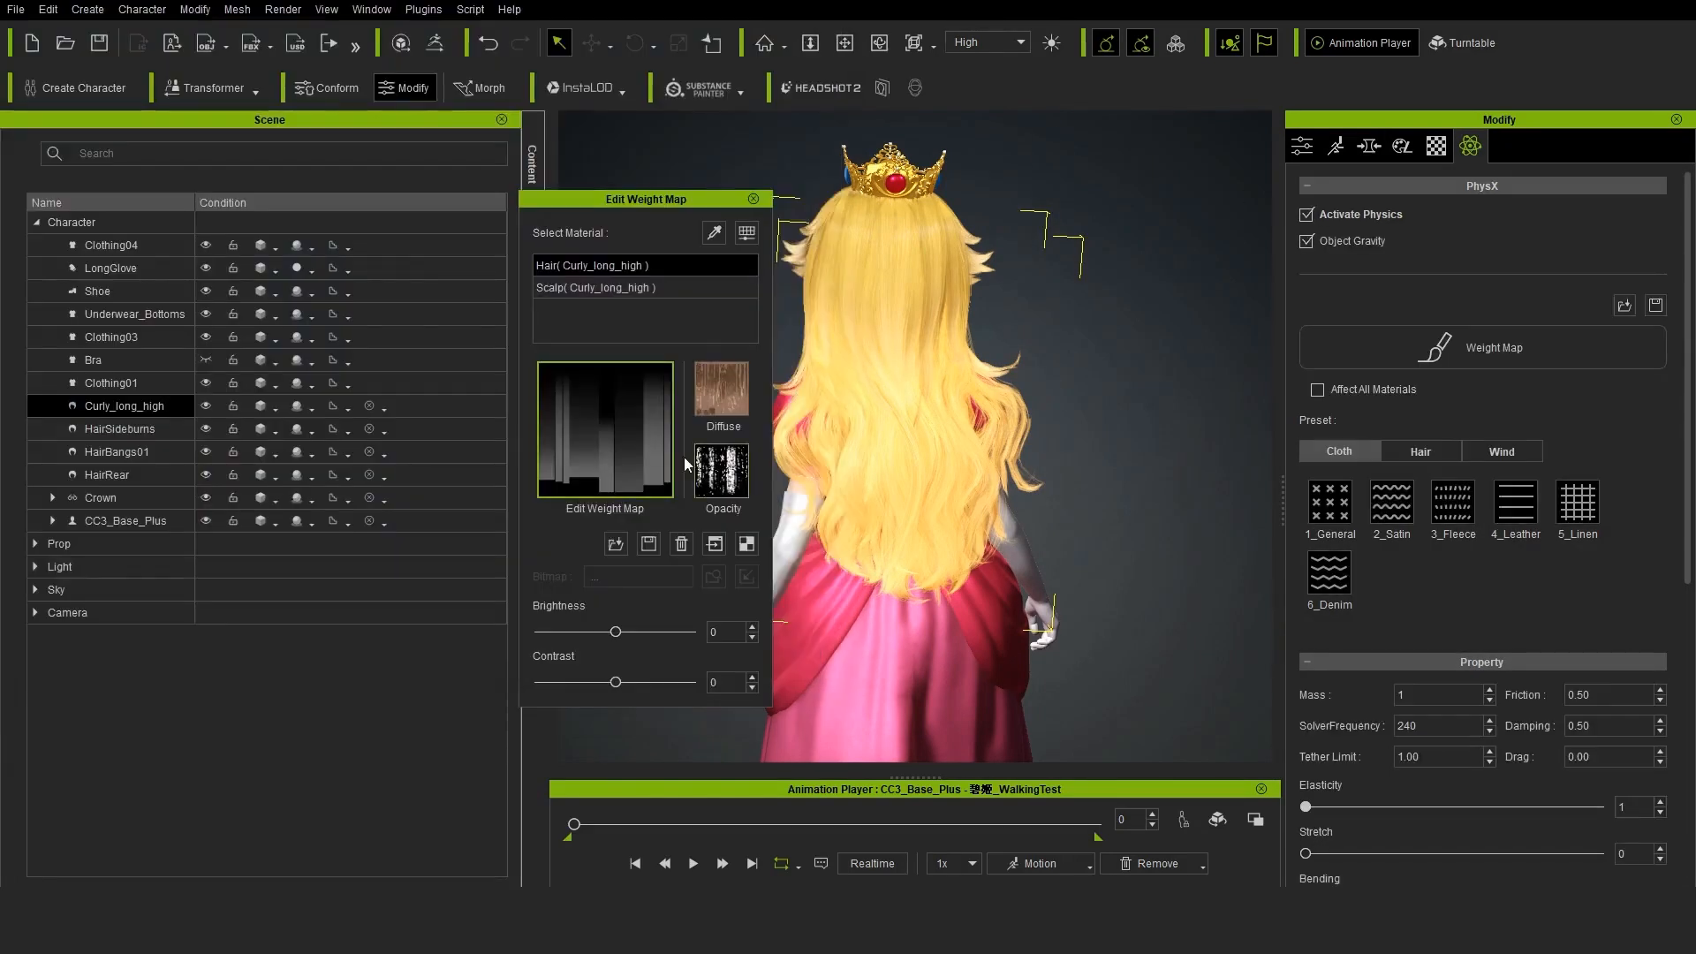
Apply the 4_Wavy hair physics preset to Curly_long_high and play the WalkingTest motion to check the hair simulation
click(1528, 518)
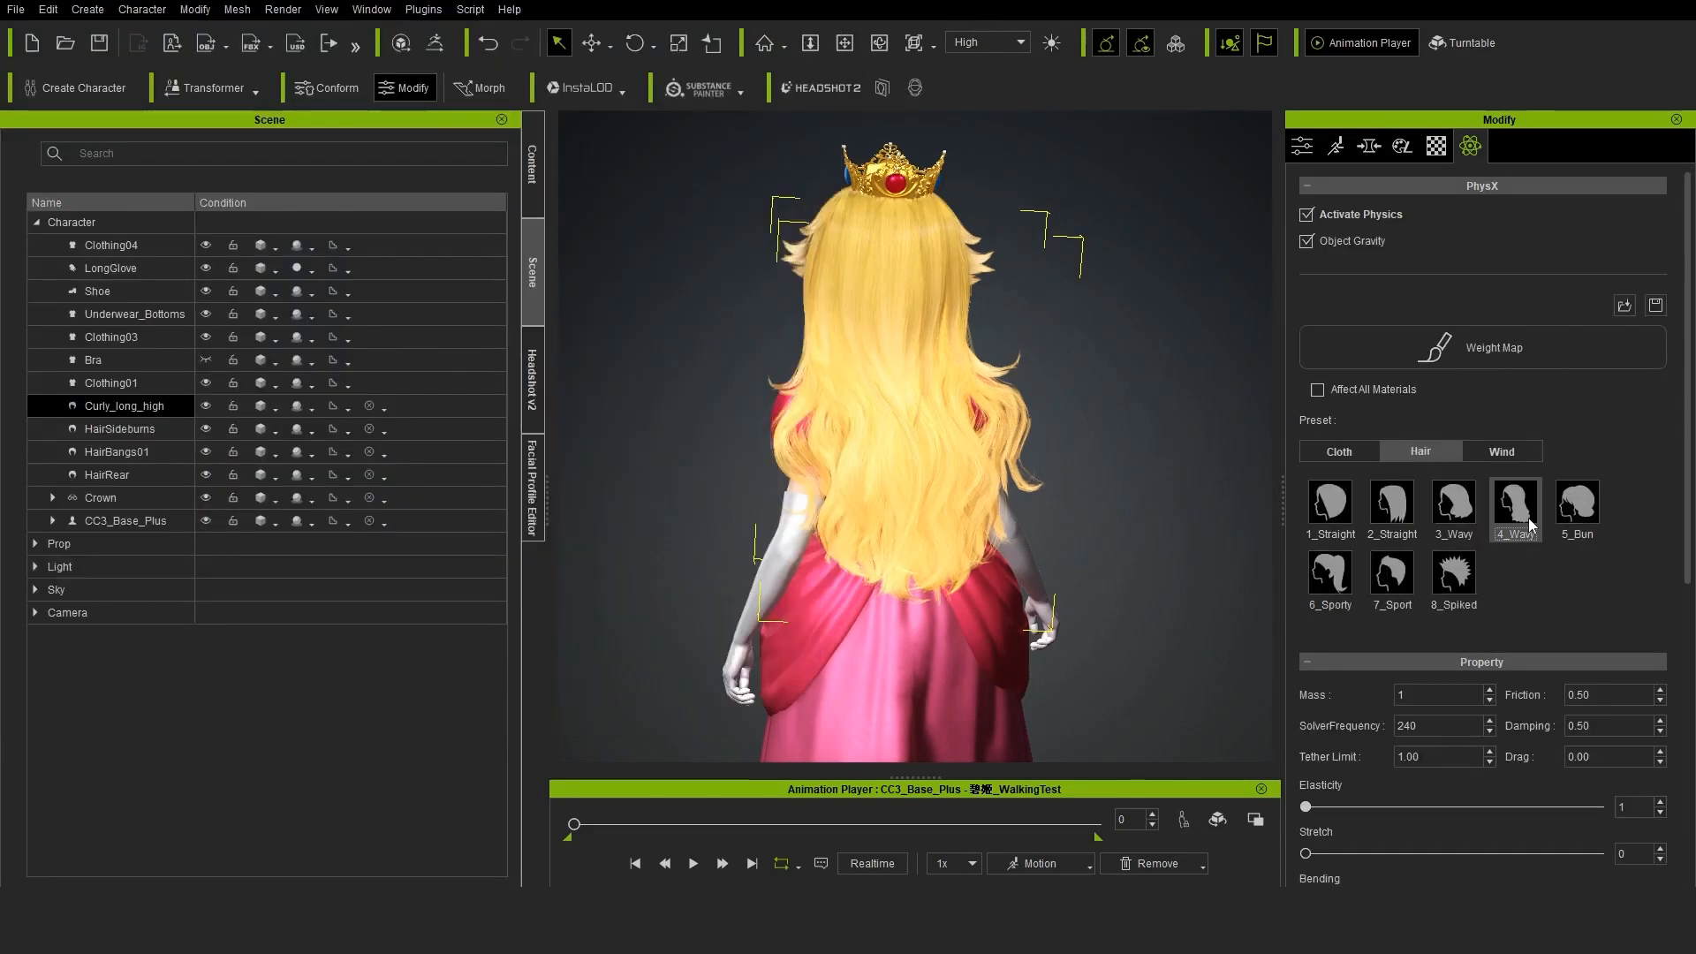
double_click(1528, 517)
click(694, 864)
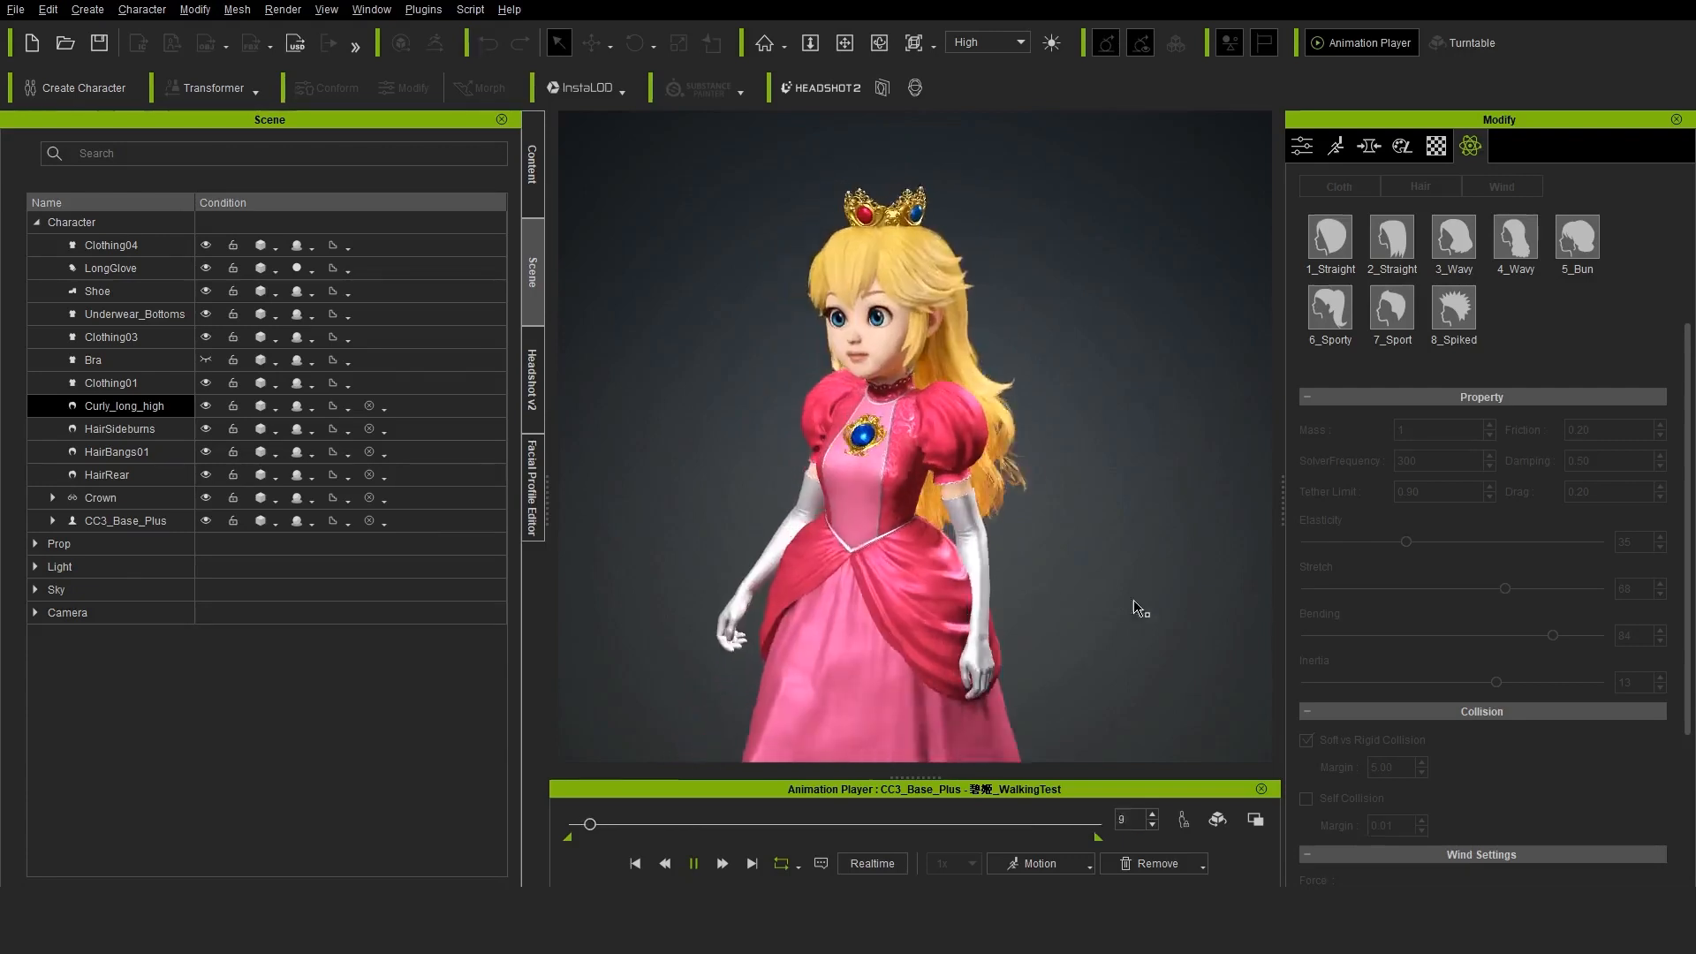
click(1051, 506)
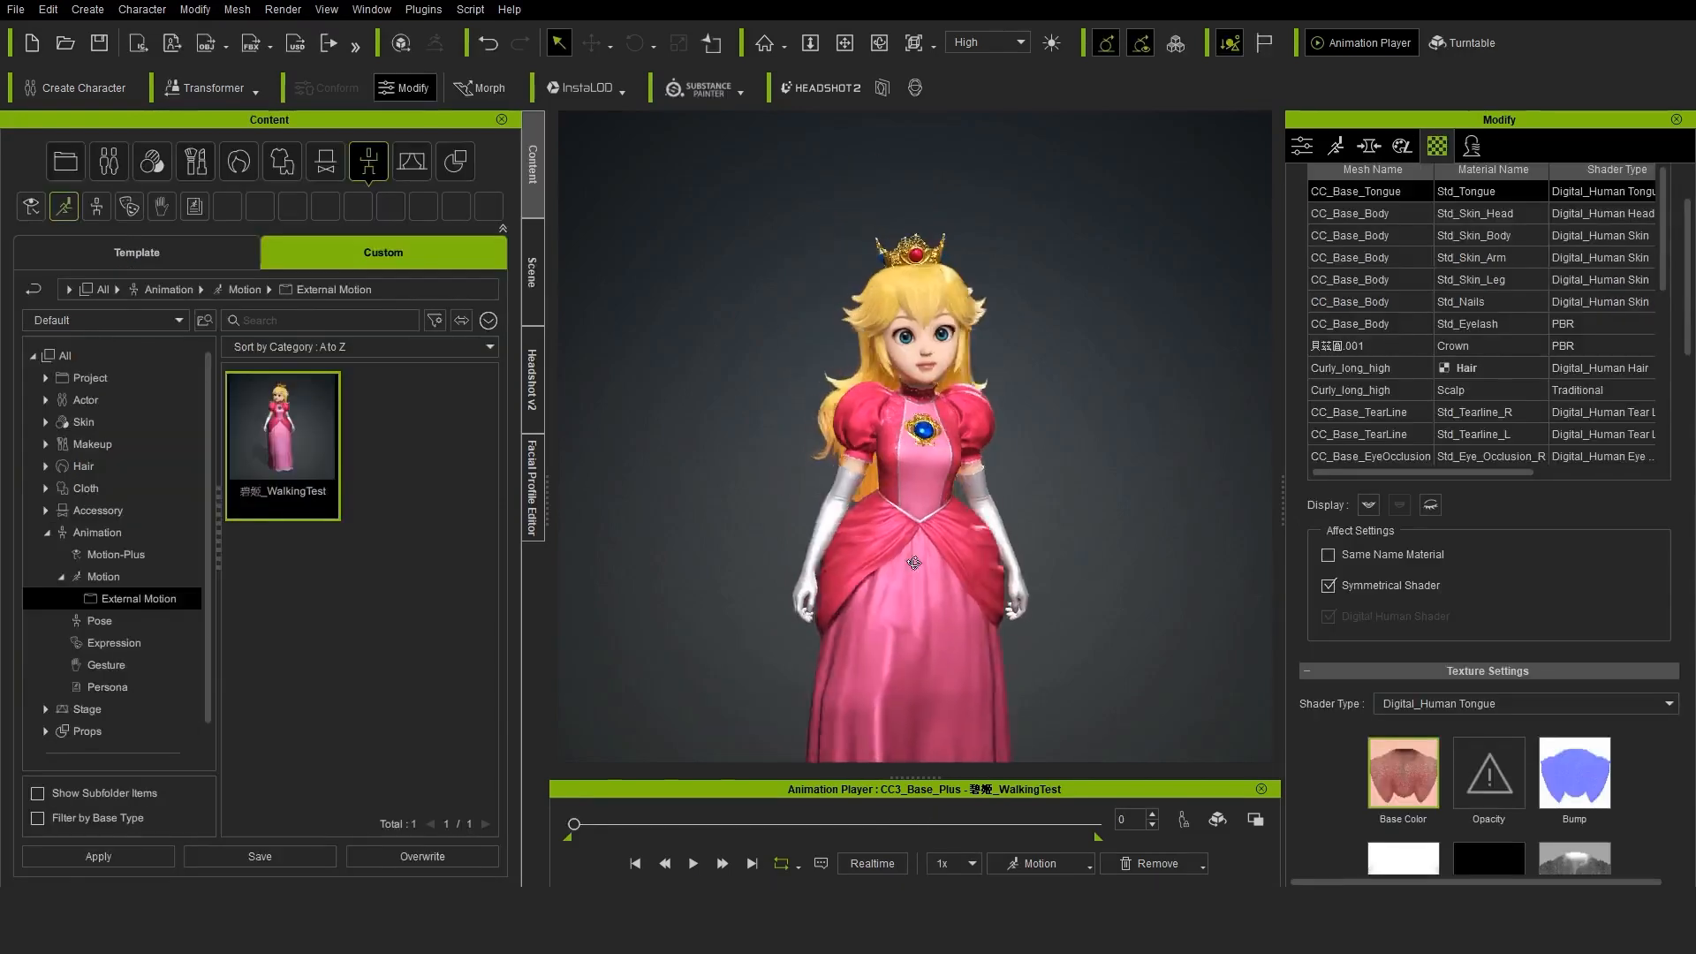
Apply the female Talk_F acting motion to the character and play it
click(1071, 855)
mouse_move(1052, 580)
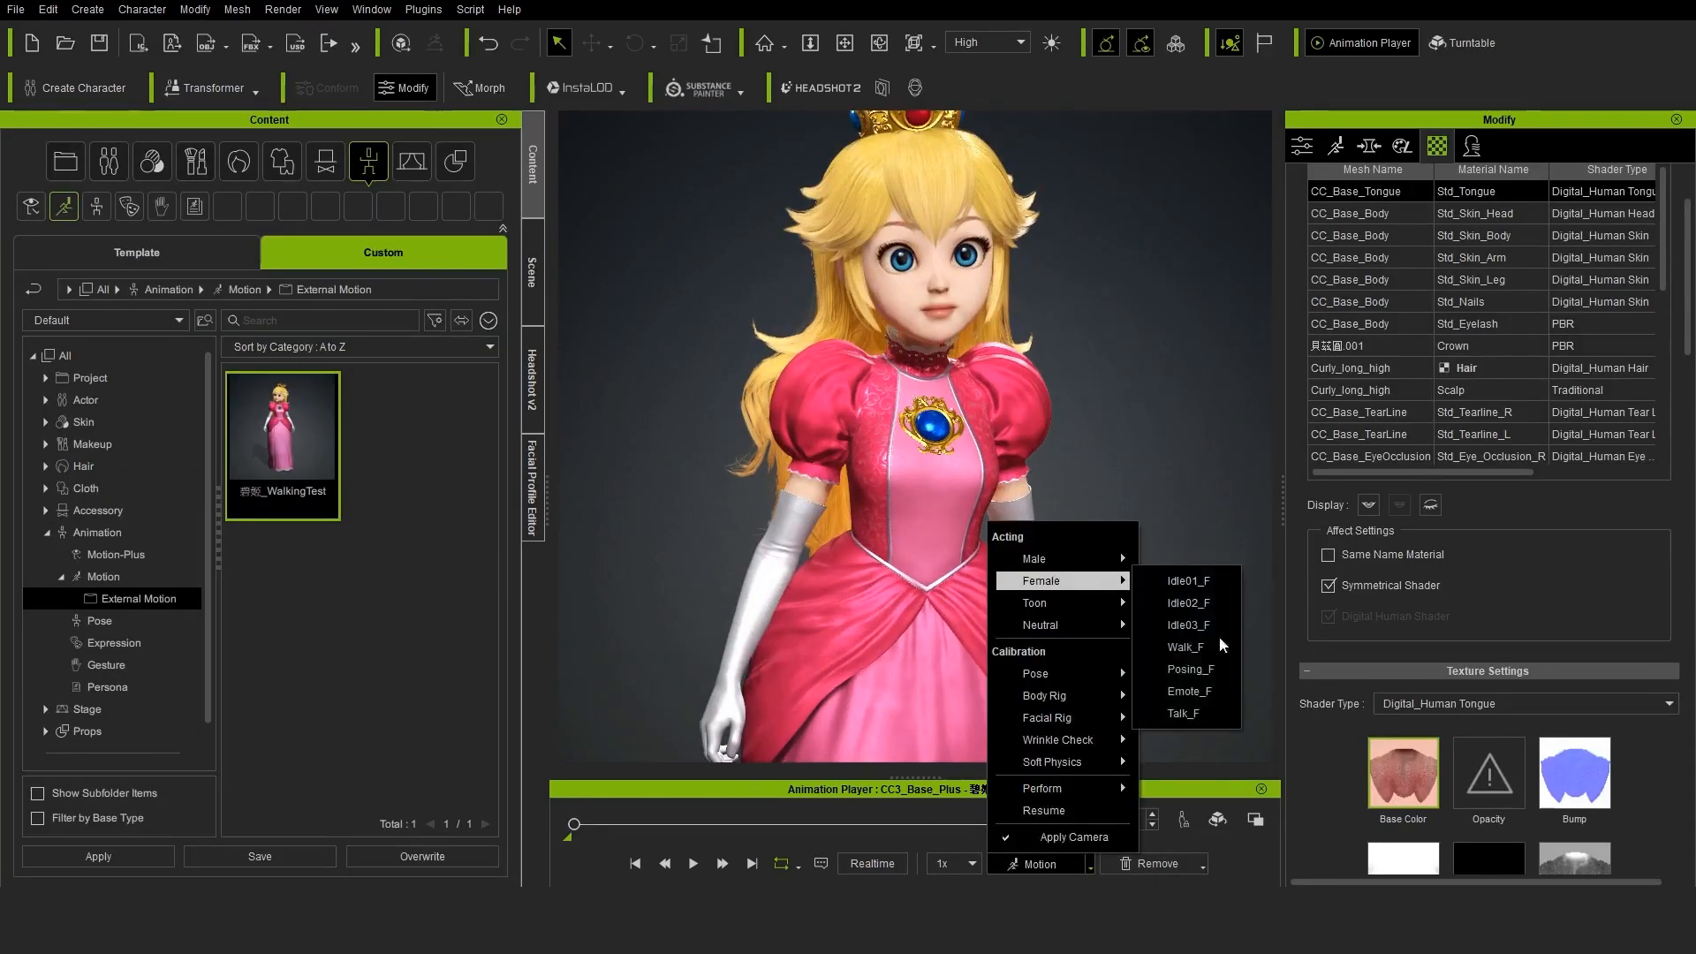
click(1203, 714)
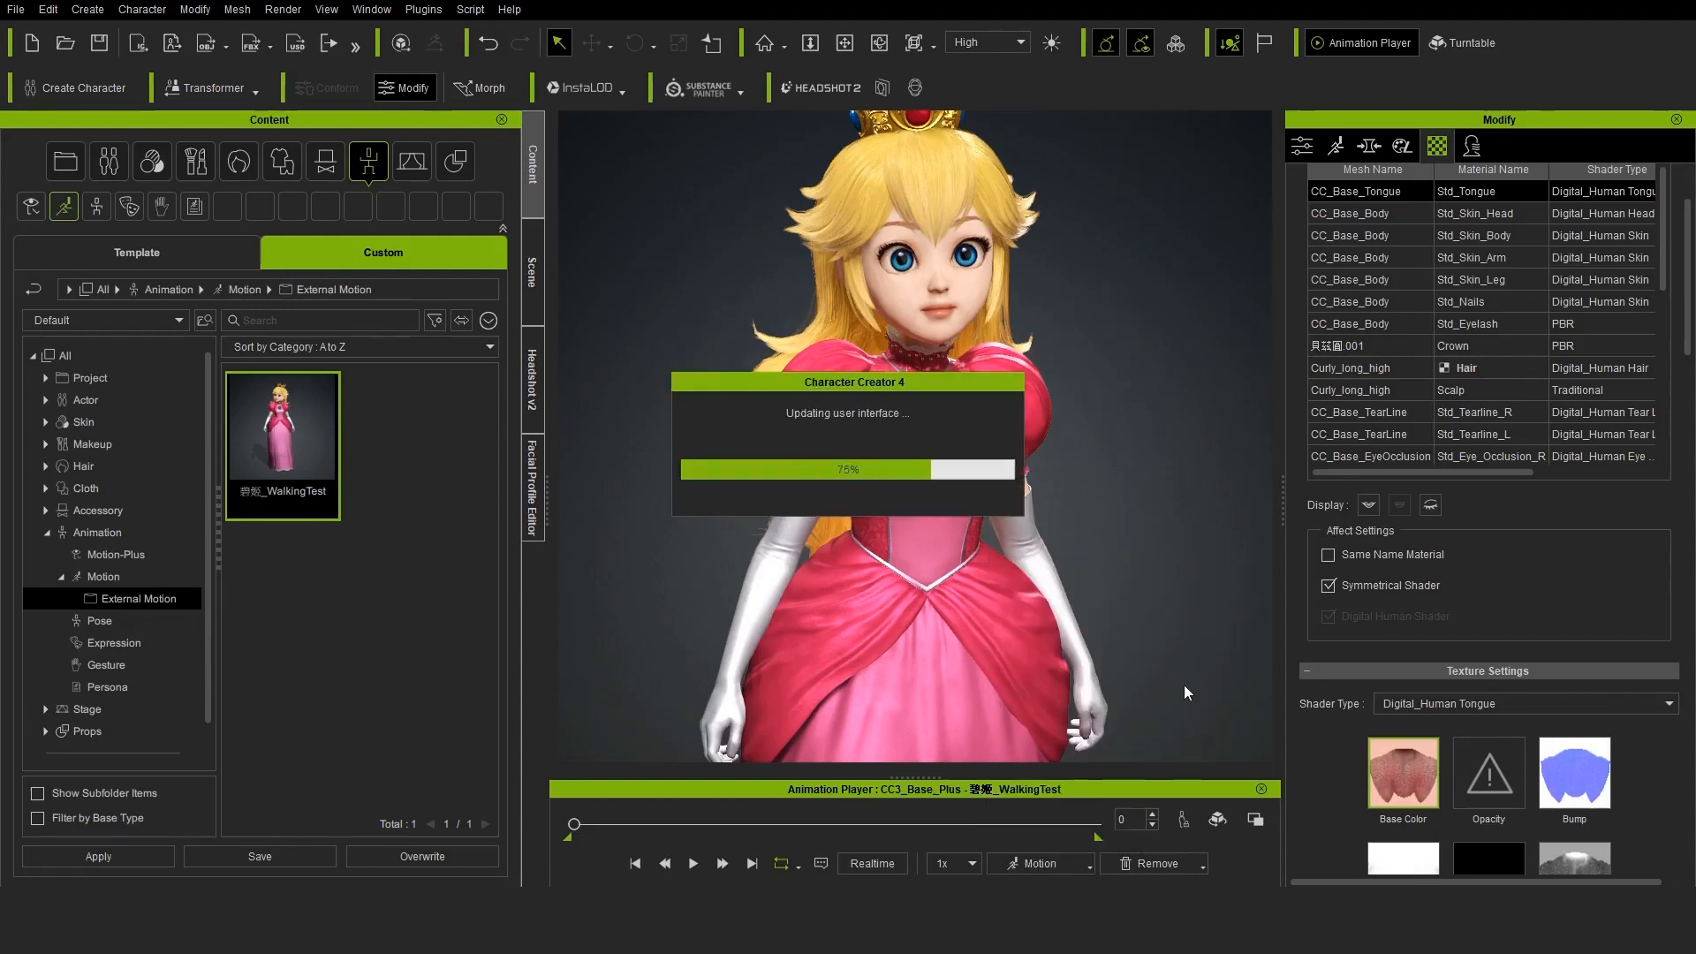
key(space)
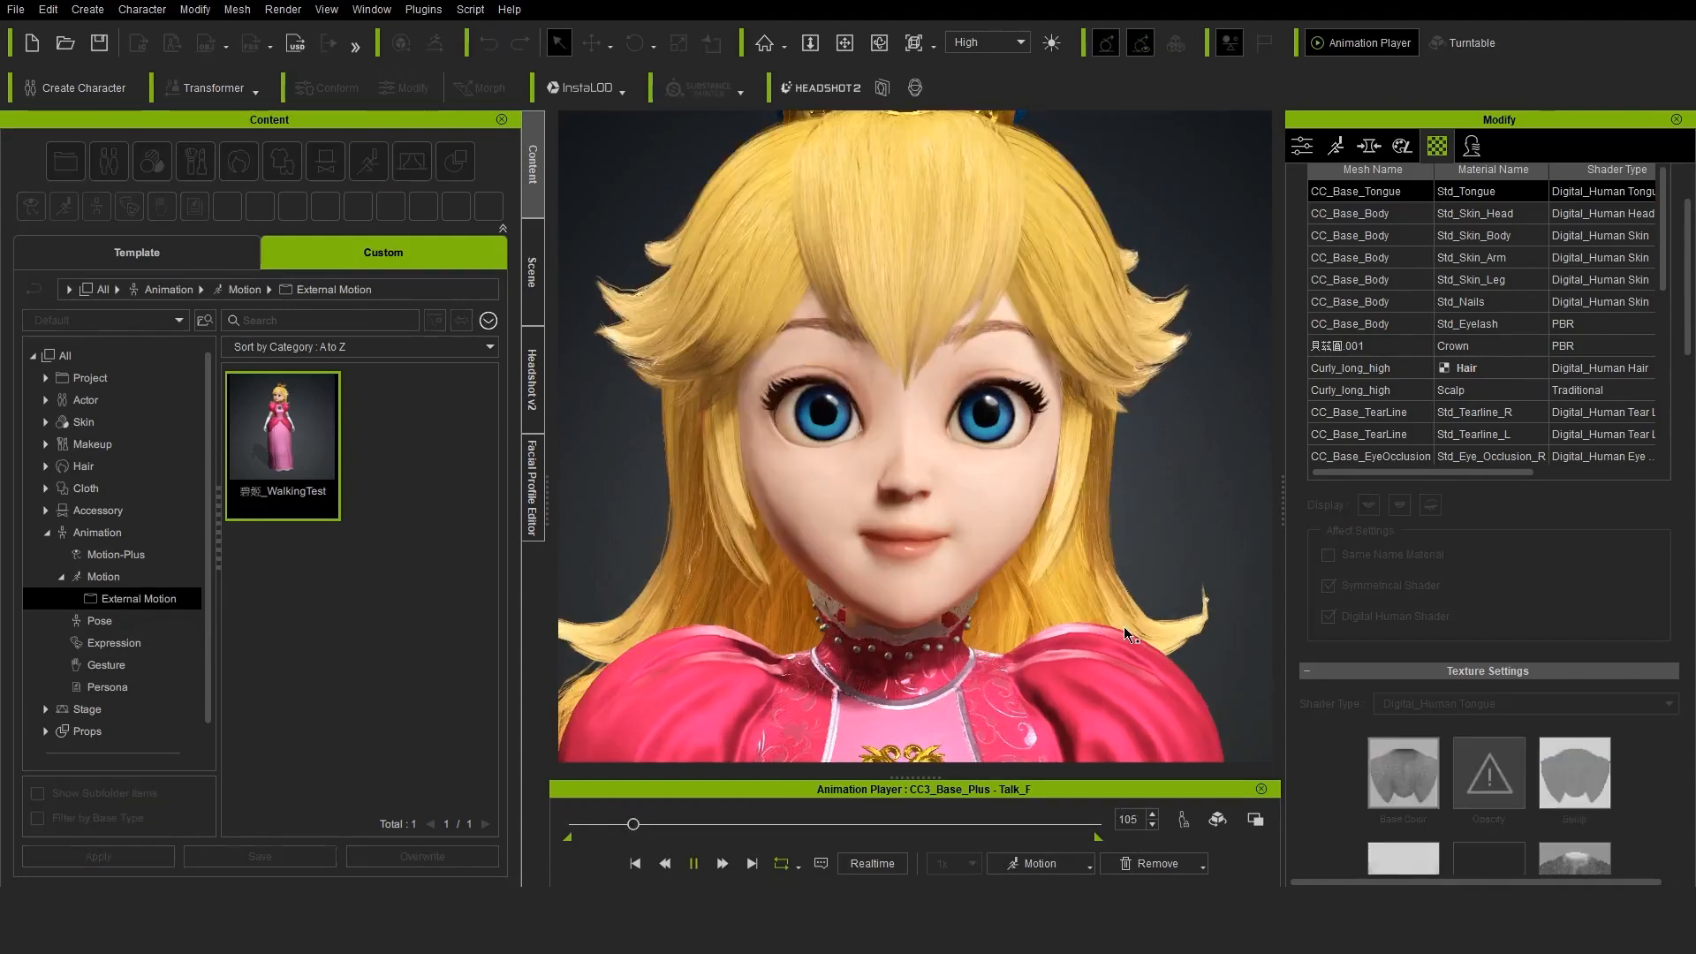
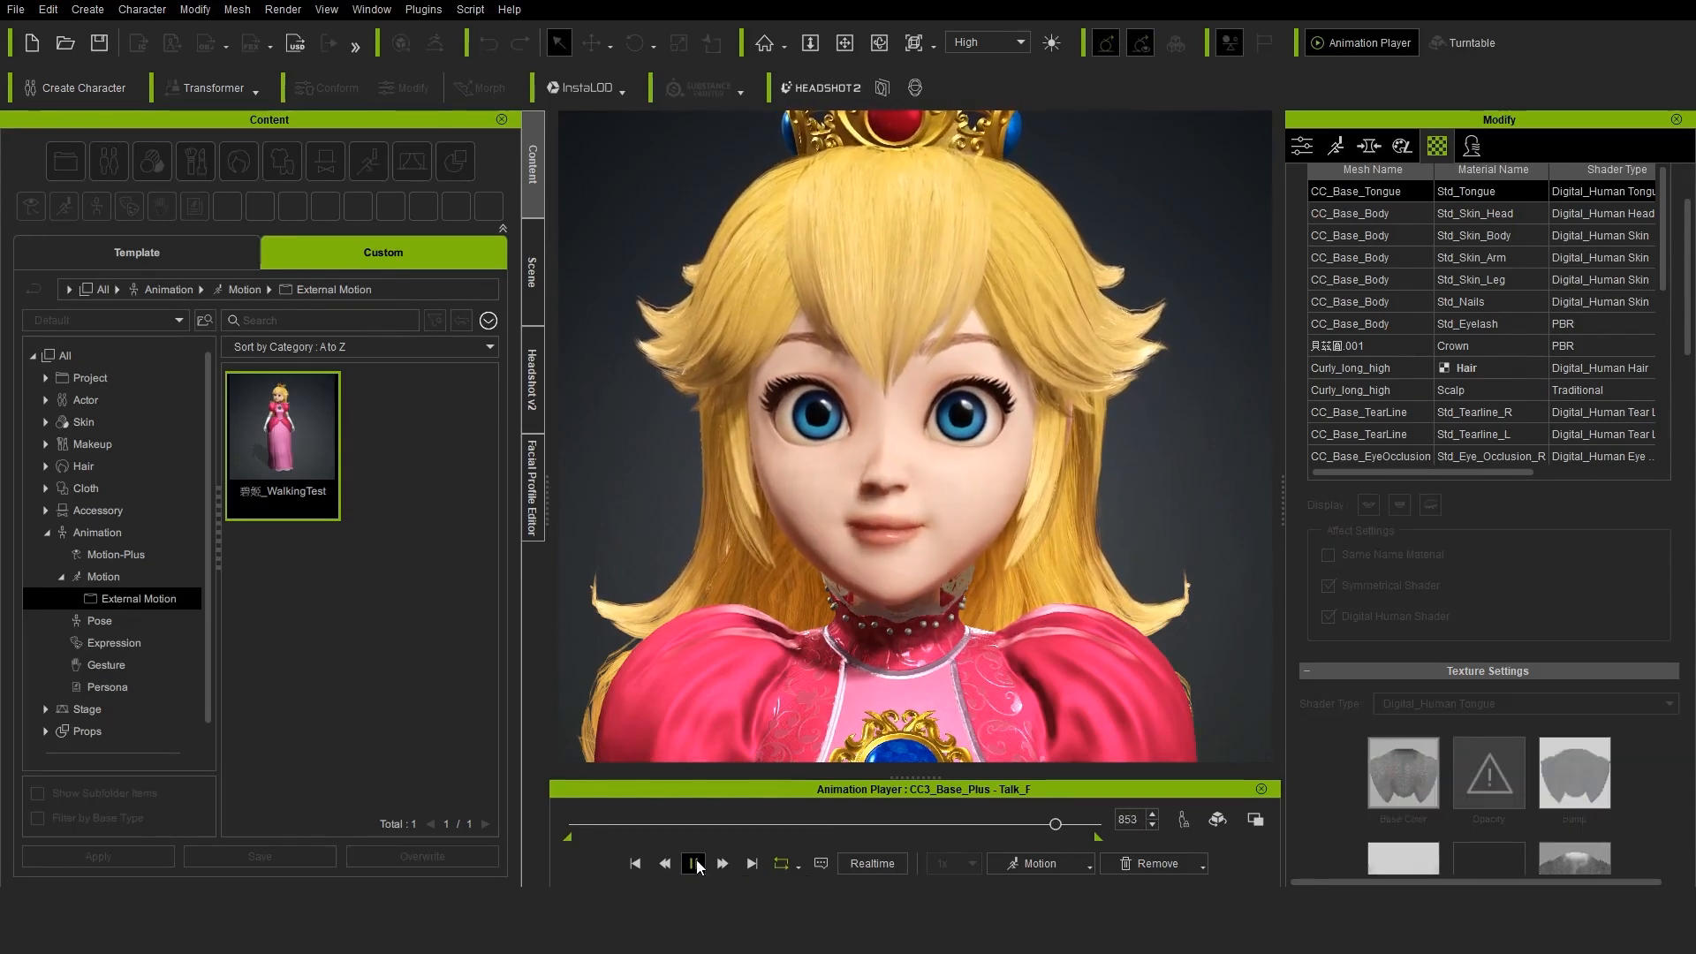
Stop the Talk_F playback and enter expression editing in the Facial Profile Editor
click(693, 863)
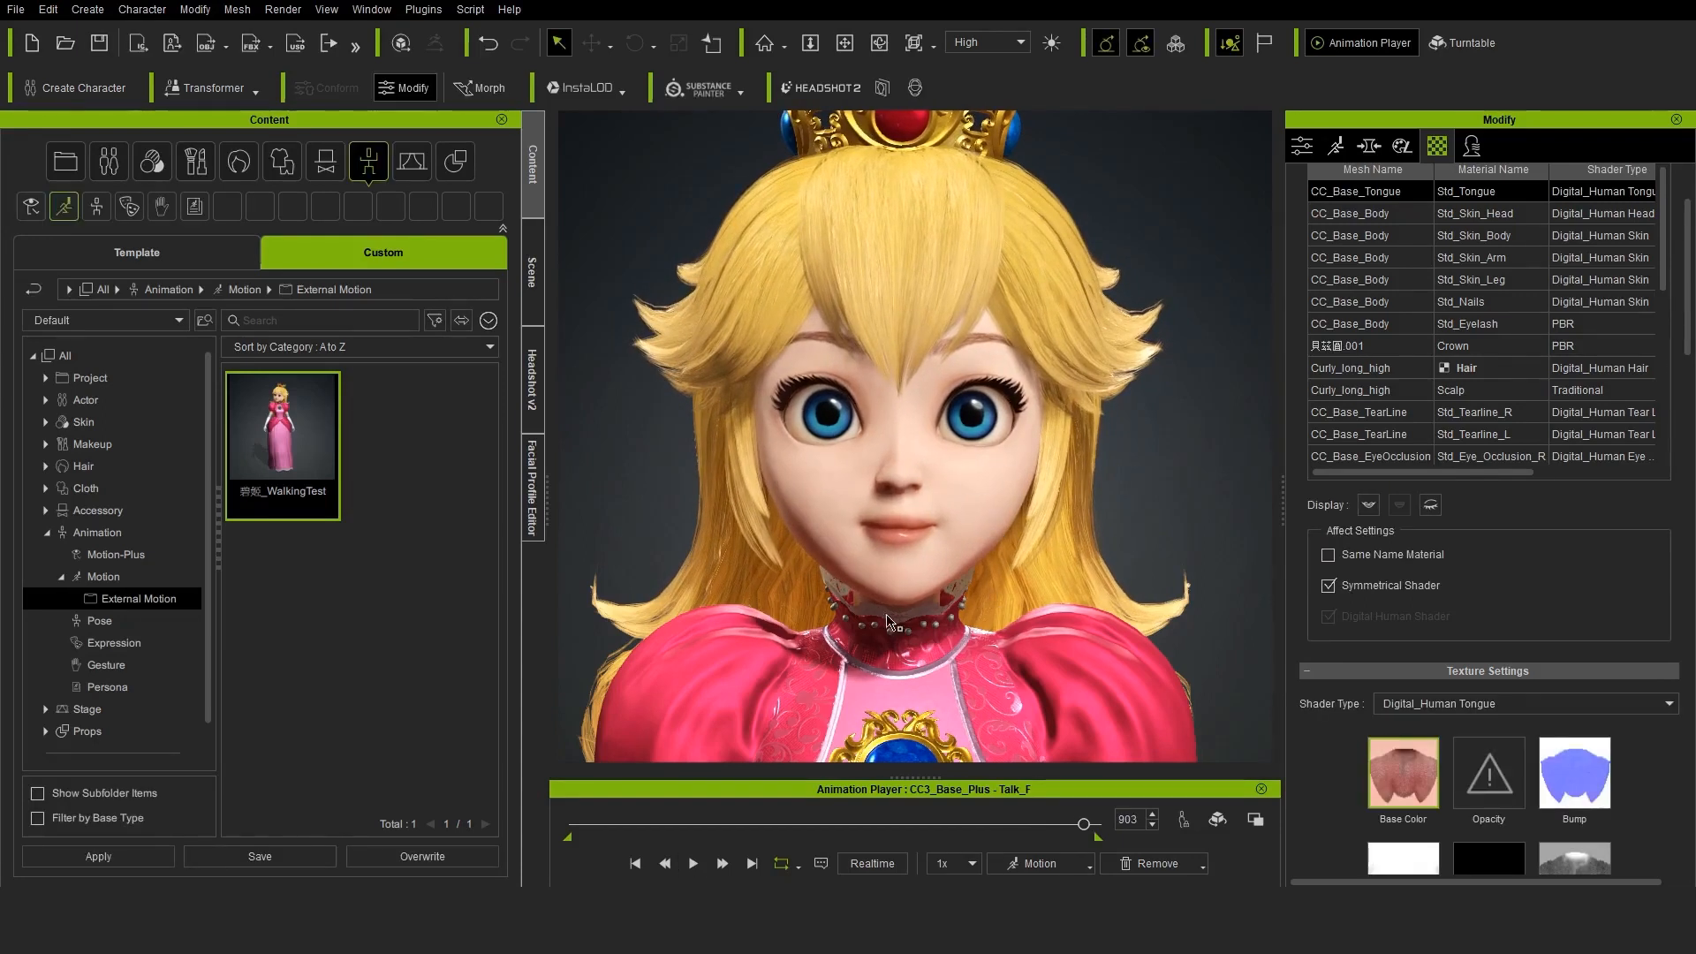
drag(1082, 825, 611, 824)
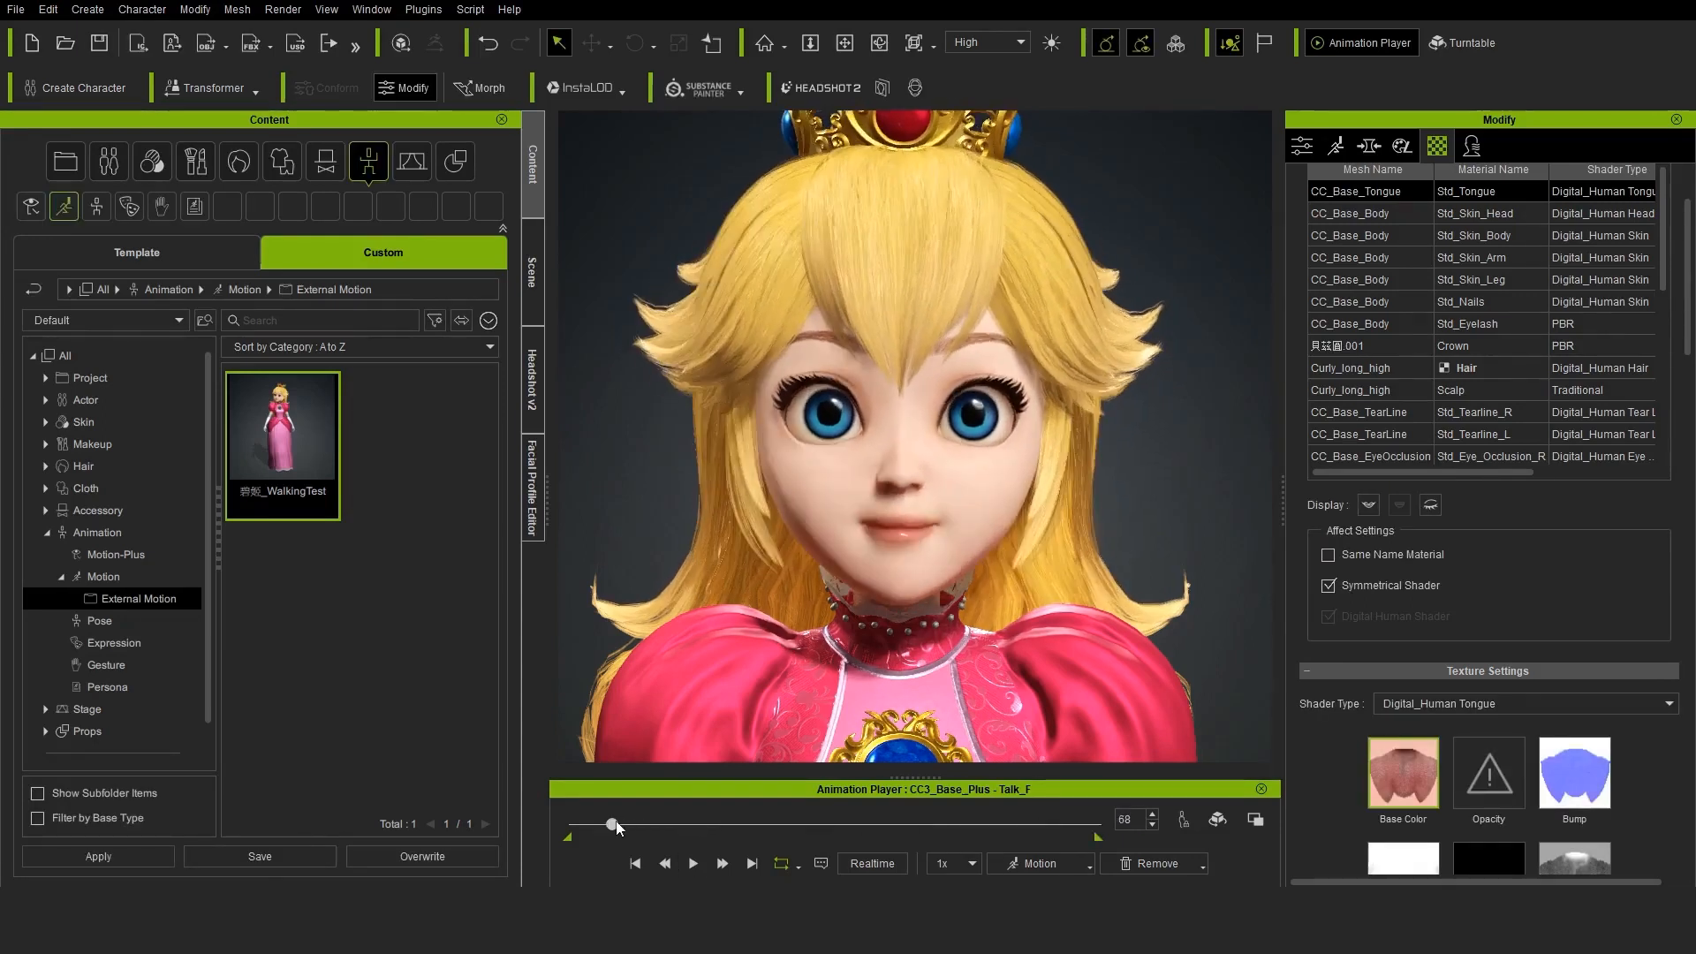
click(1336, 146)
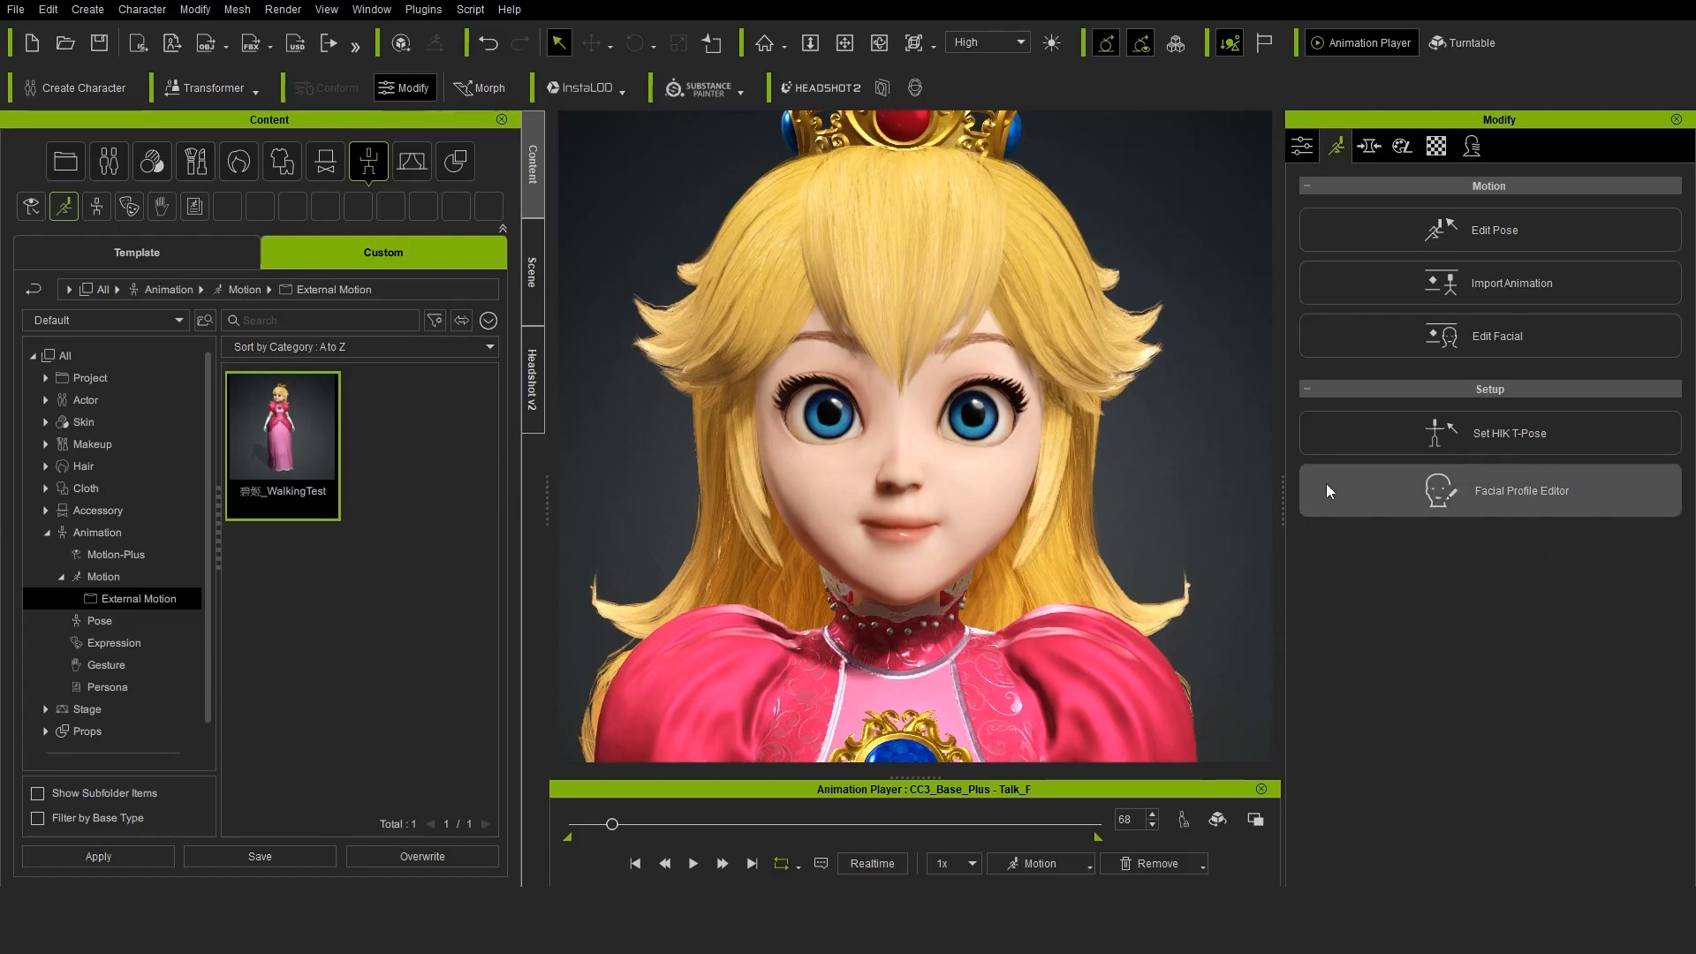
click(1503, 496)
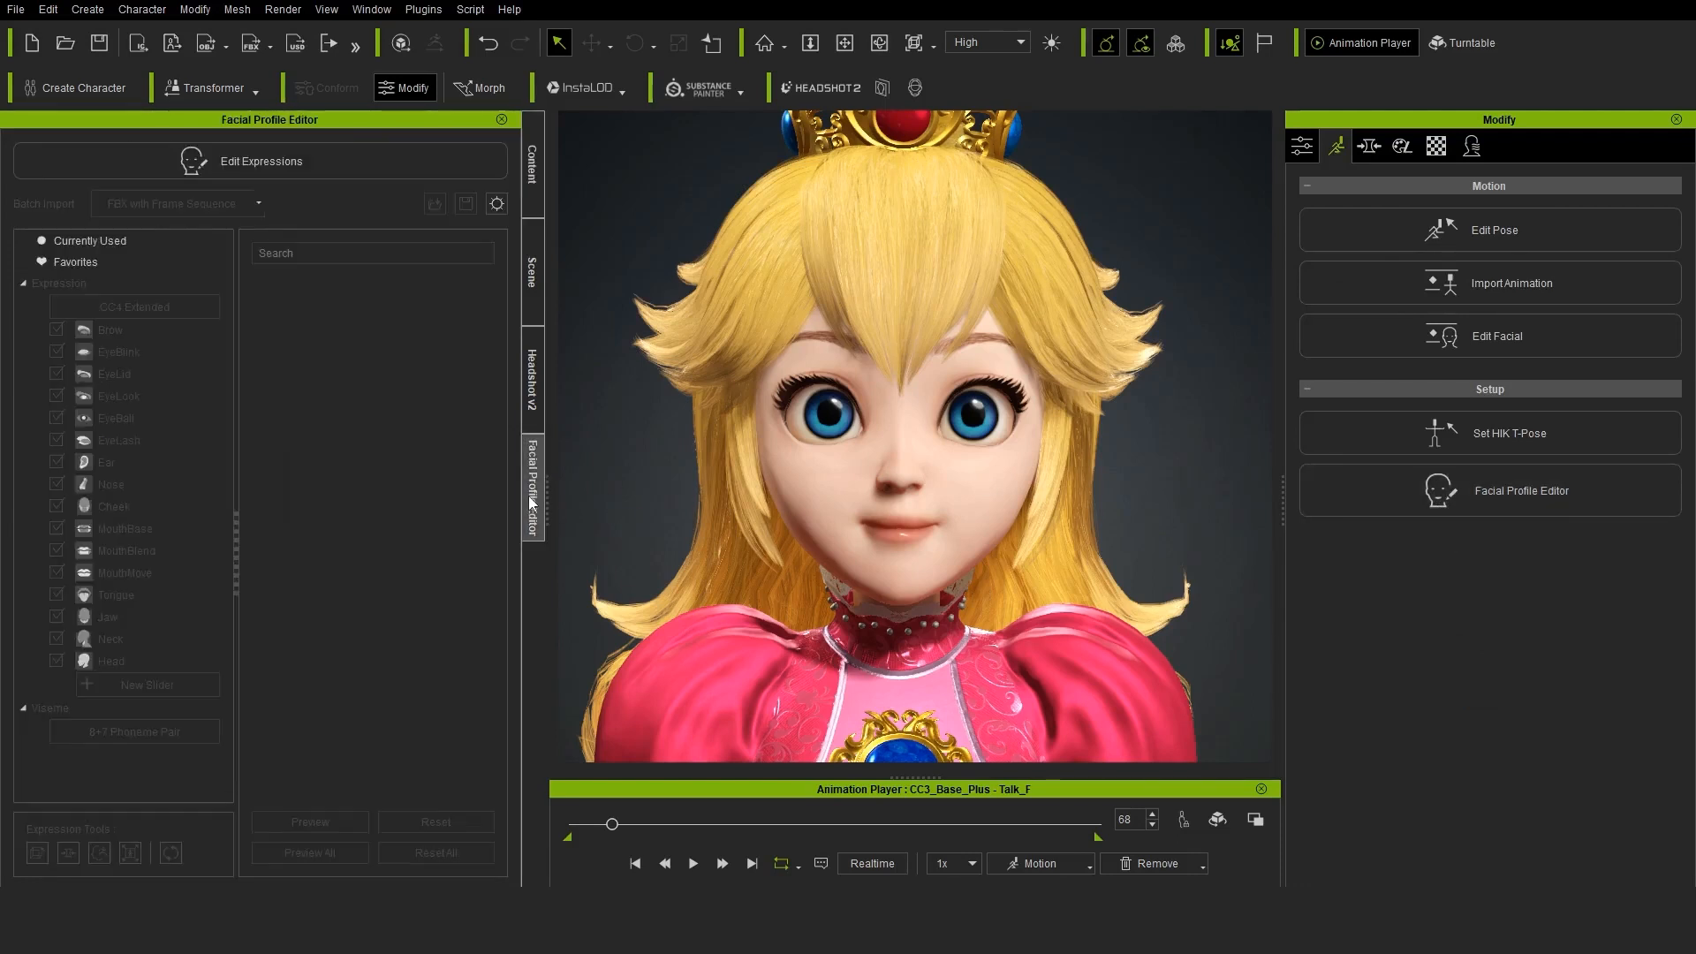
click(191, 161)
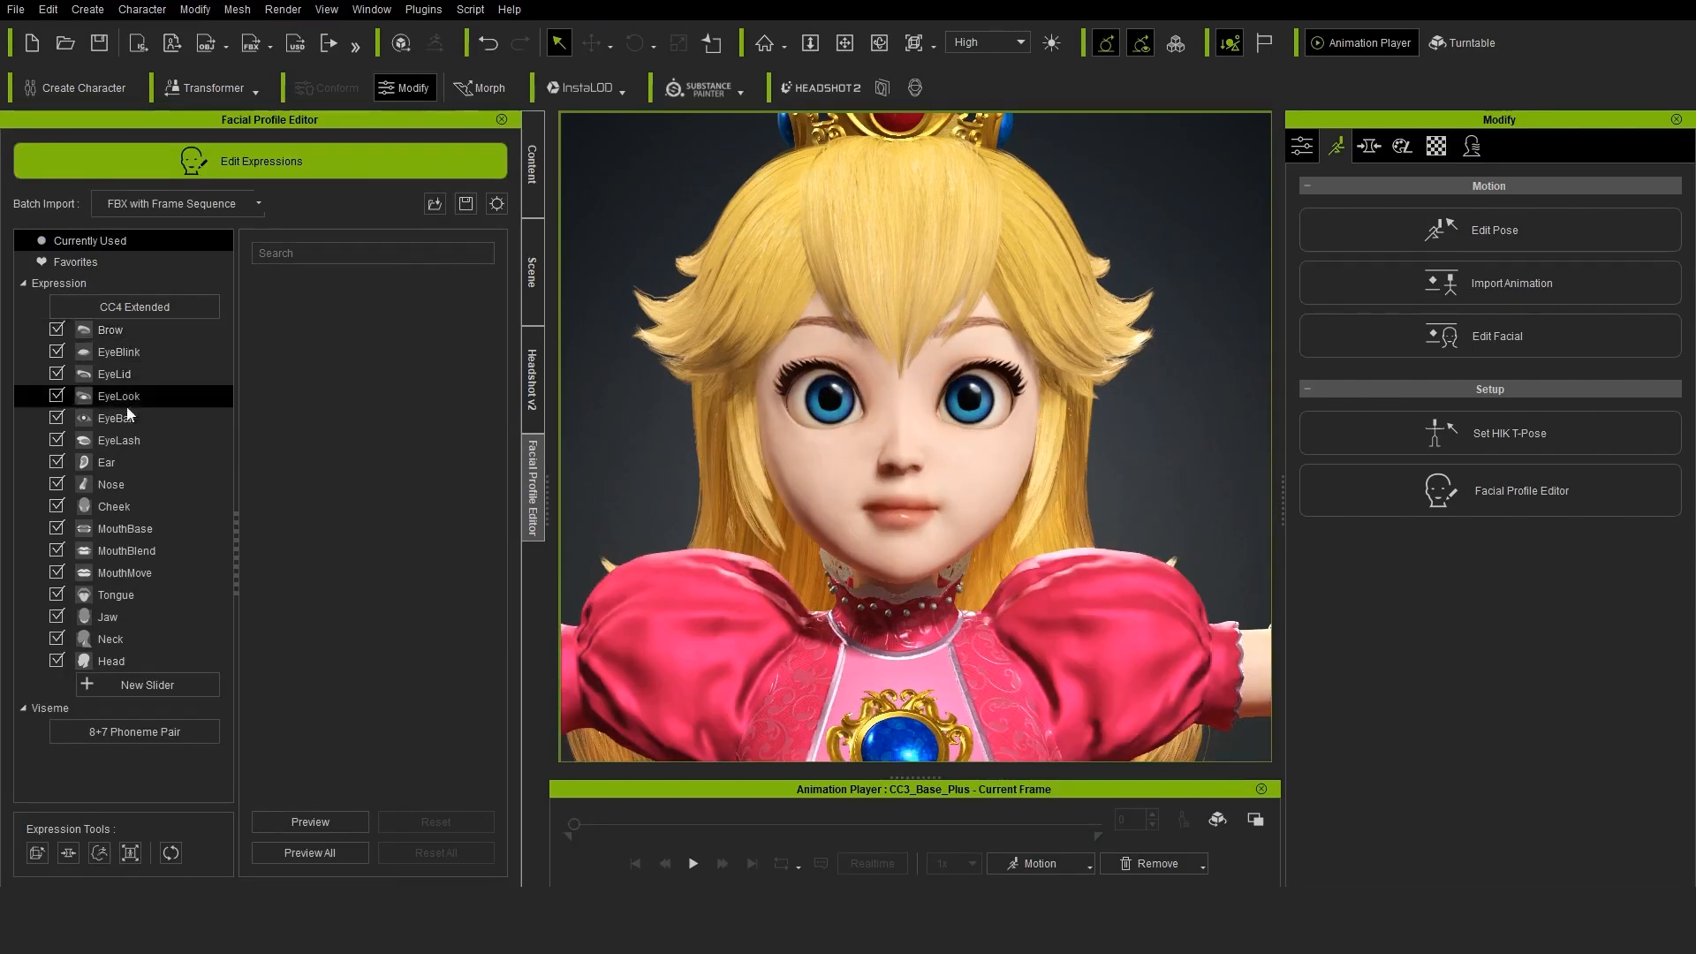
Preview the EyeBlink and EyeLid expressions, raising Eye_Blink_L to 100 to check the eyelid deformation
click(122, 334)
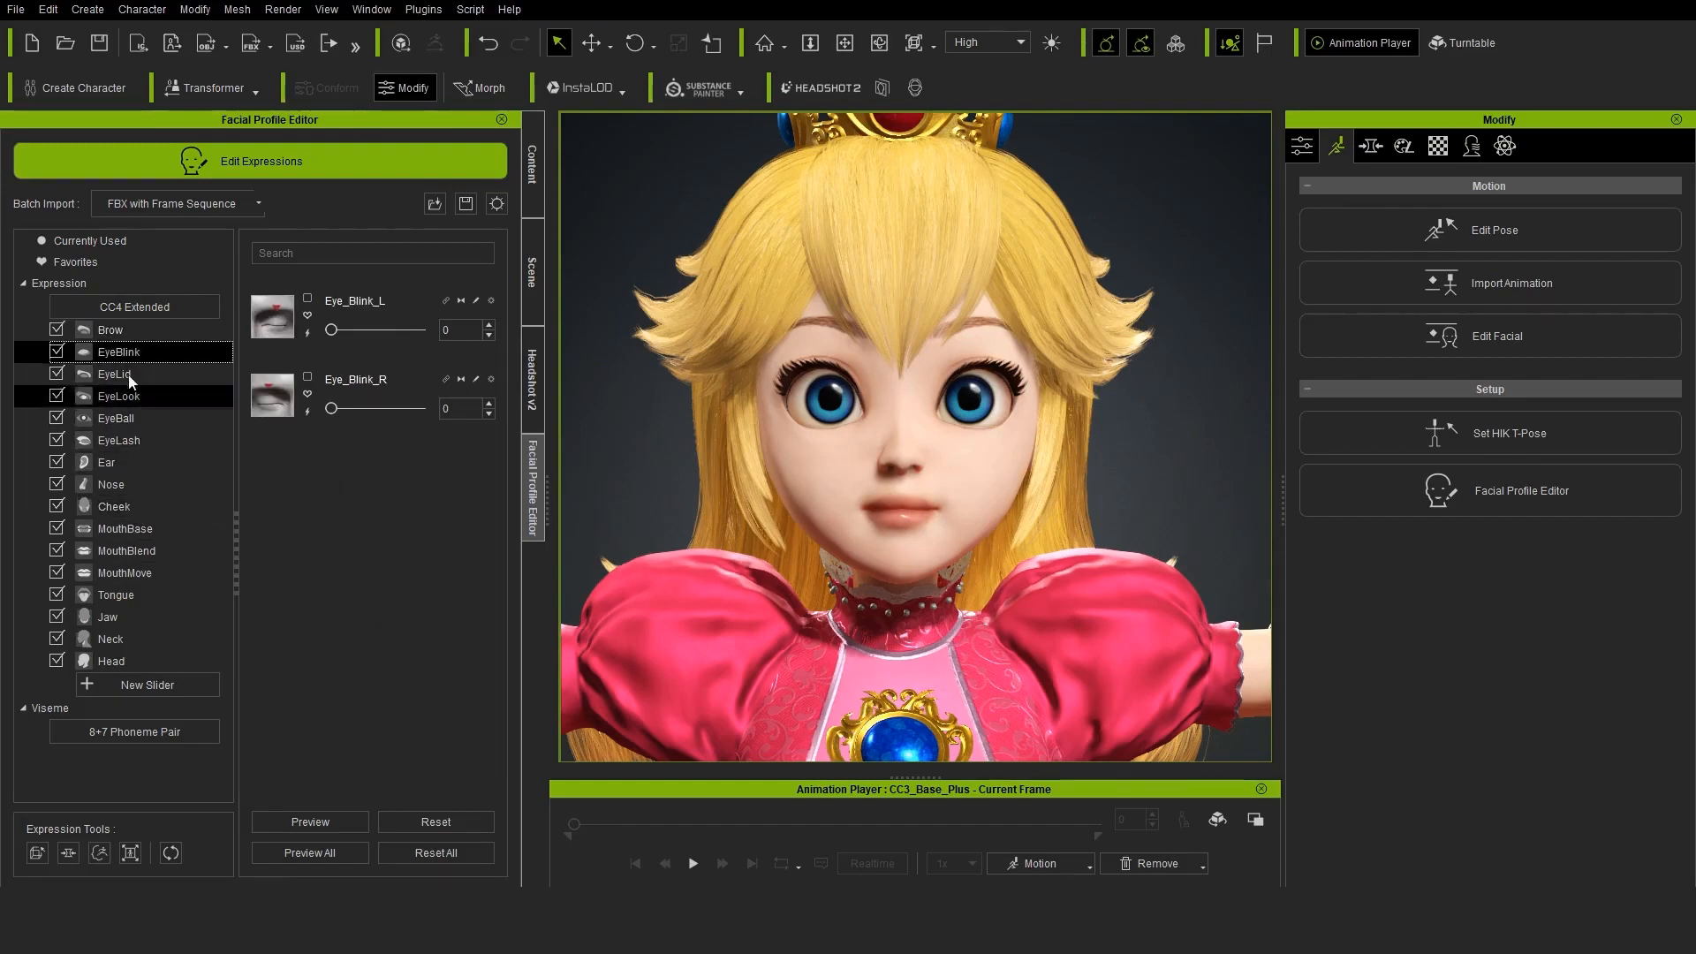
click(118, 351)
drag(331, 330, 464, 316)
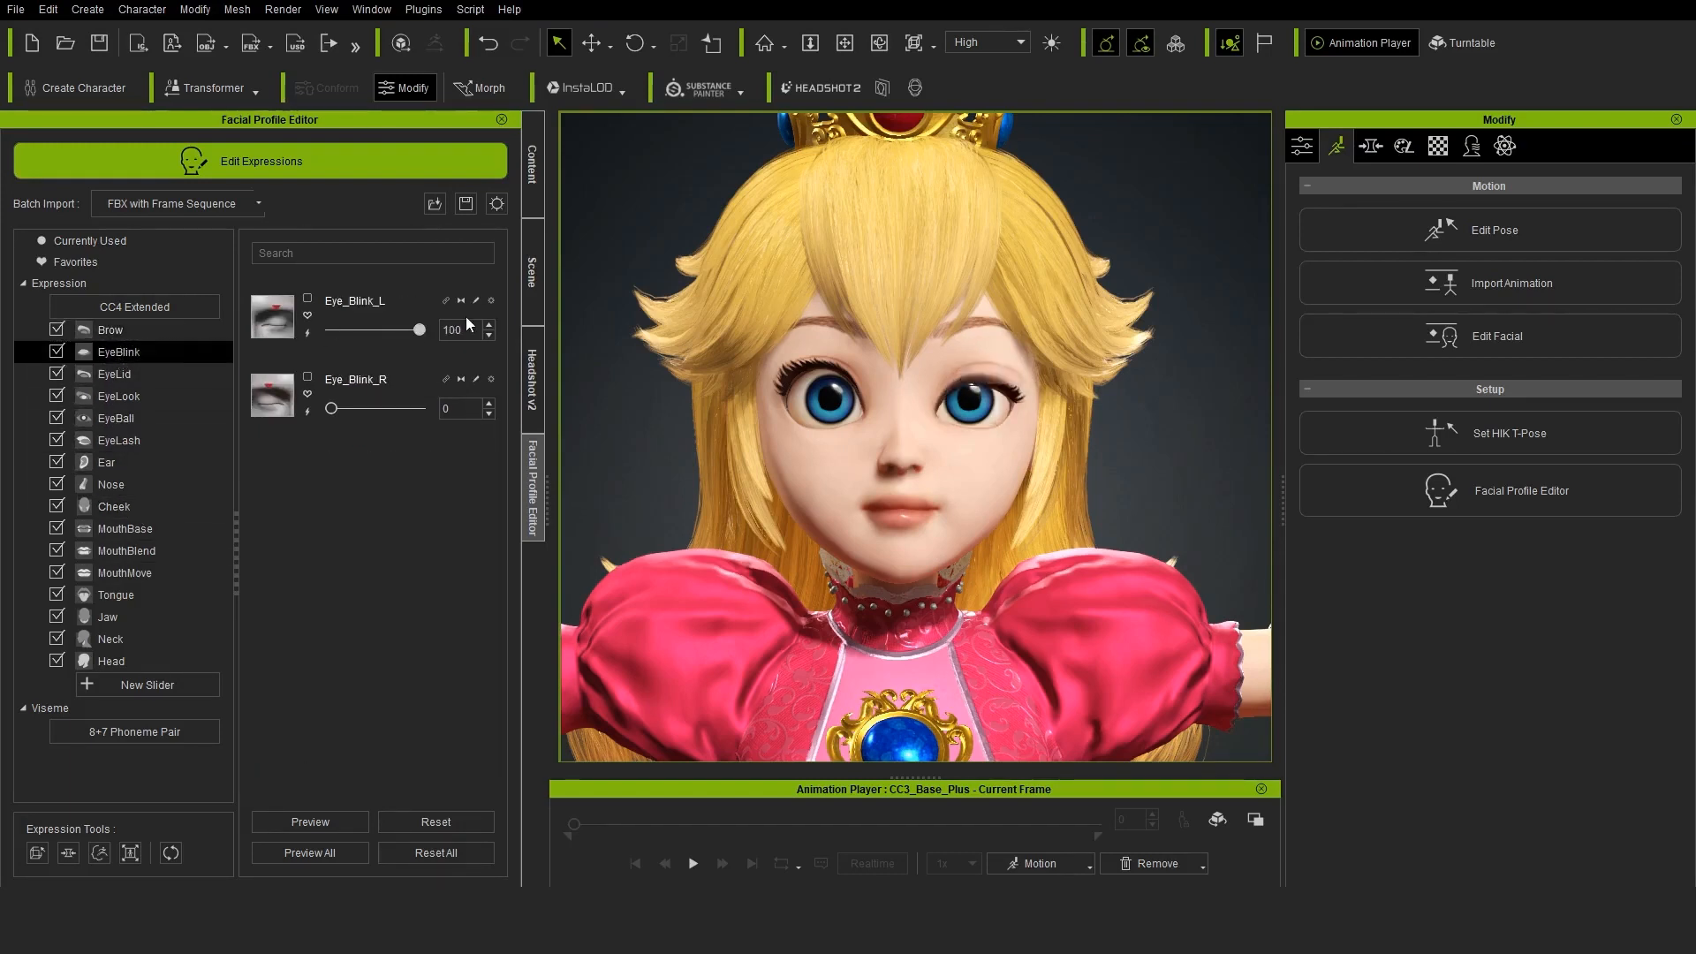
click(114, 374)
mouse_move(332, 329)
mouse_down()
mouse_move(467, 312)
mouse_move(301, 357)
mouse_move(367, 348)
mouse_move(329, 336)
mouse_up()
Preview the MouthBase smile expressions to check how the mouth deforms
click(124, 528)
mouse_move(332, 408)
mouse_down()
mouse_move(385, 406)
mouse_move(300, 414)
mouse_up()
mouse_move(330, 492)
mouse_down()
mouse_move(401, 486)
mouse_move(318, 491)
mouse_up()
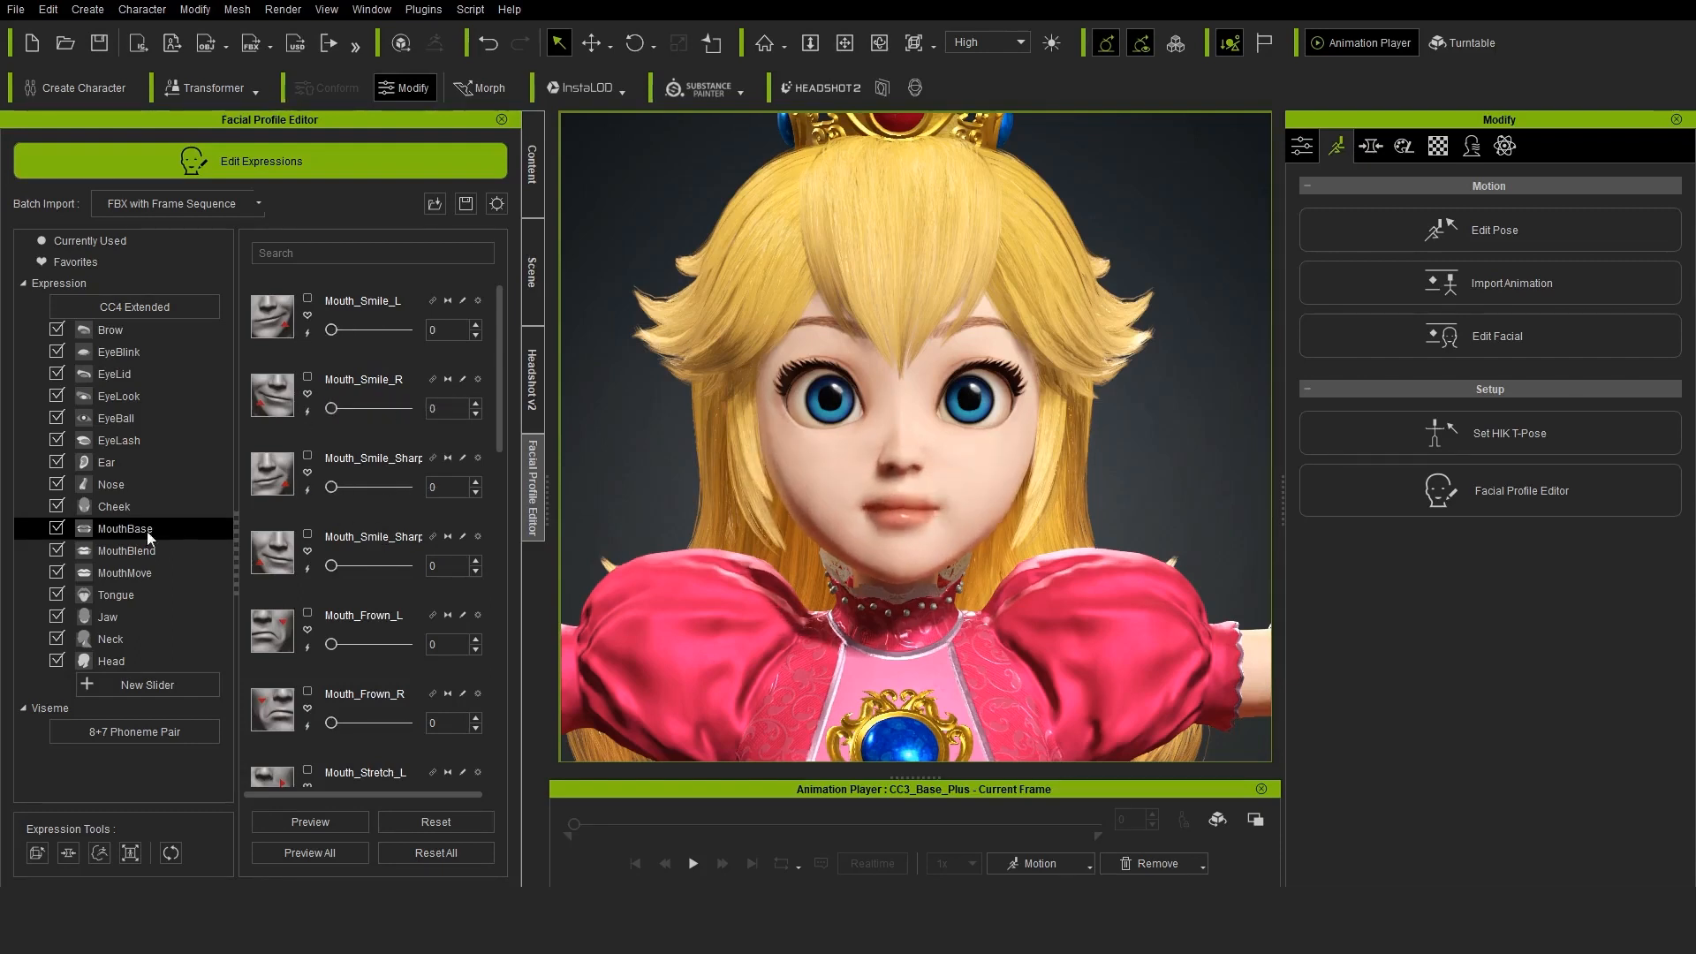
Preview the MouthMove expressions and set Mouth_L to 50
click(119, 594)
click(122, 572)
mouse_move(332, 330)
mouse_down()
mouse_move(443, 343)
mouse_move(329, 332)
mouse_up()
drag(331, 487, 369, 487)
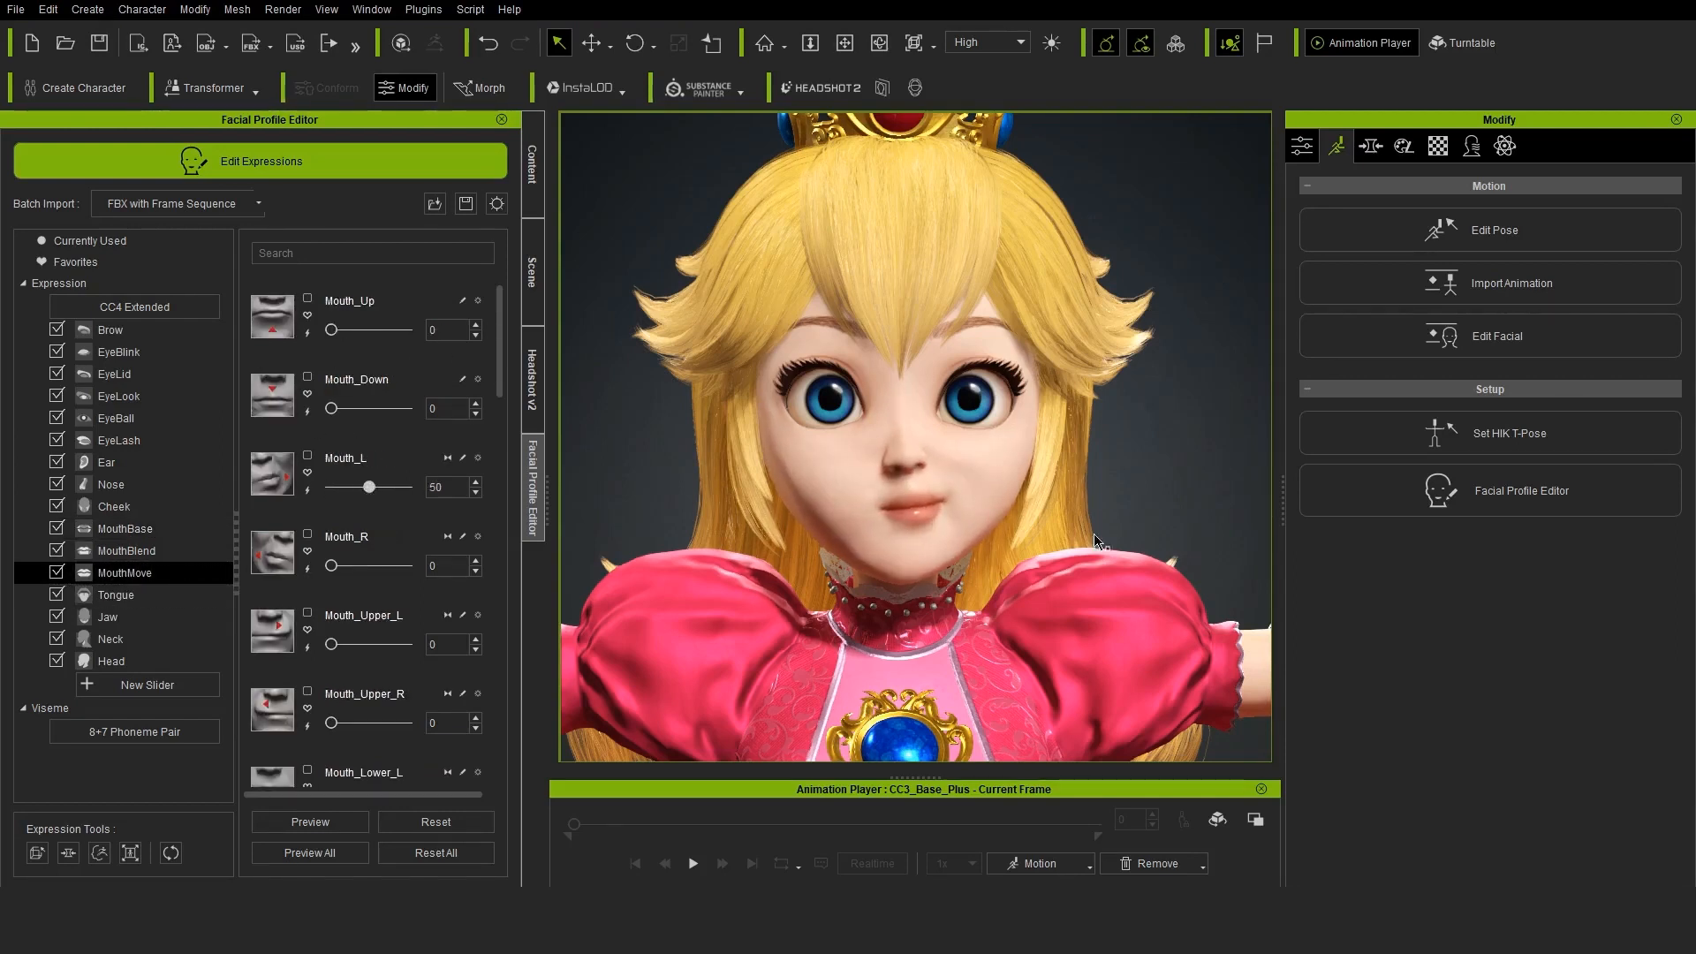
Sculpt the face mesh of the Mouth_L expression with the smoothing brush at radius 9 and strength 0.50
scroll(873, 575, up, 5)
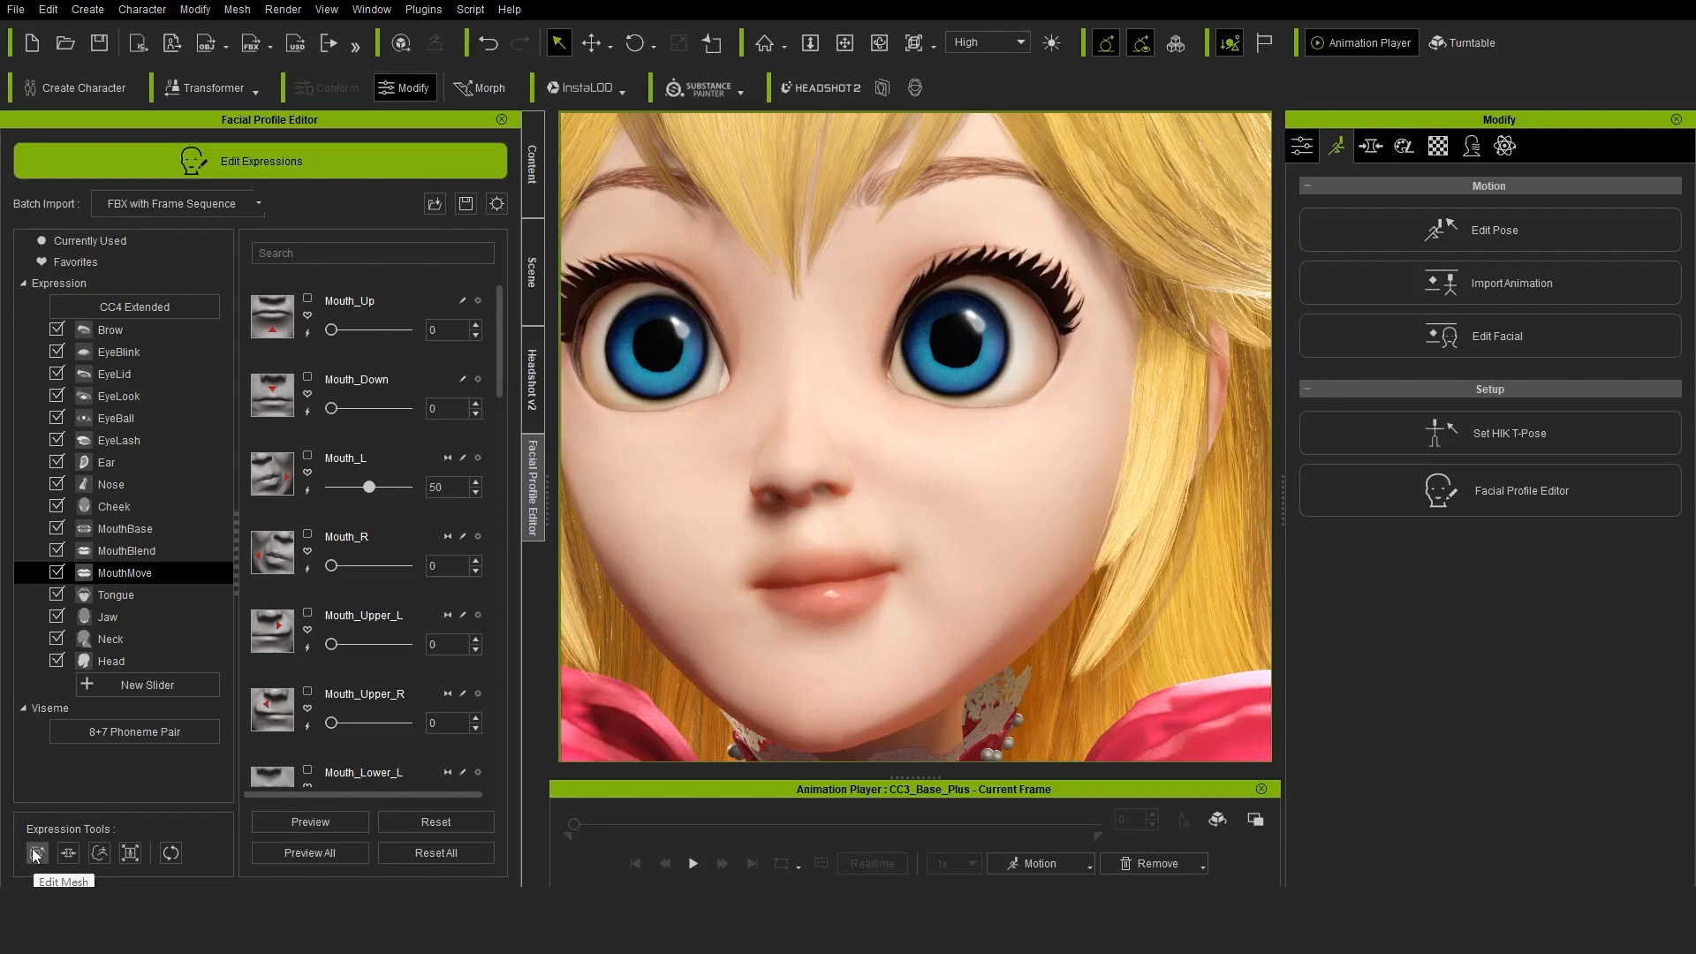
click(37, 853)
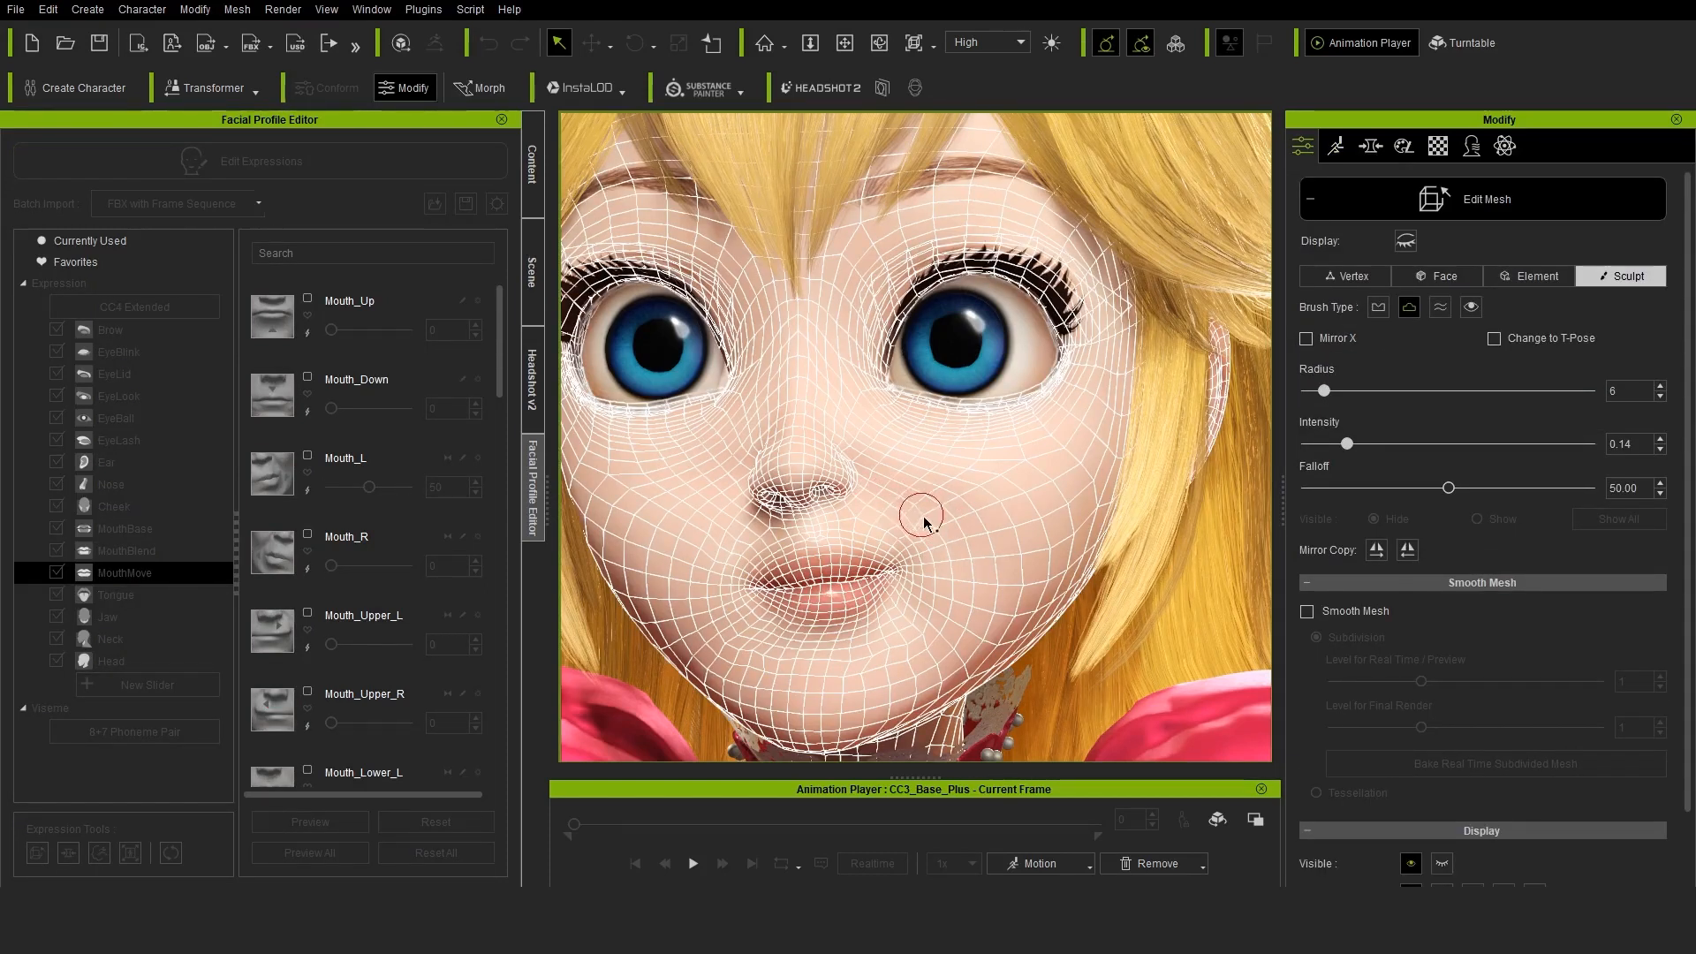
scroll(875, 567, up, 5)
click(1378, 308)
click(1440, 307)
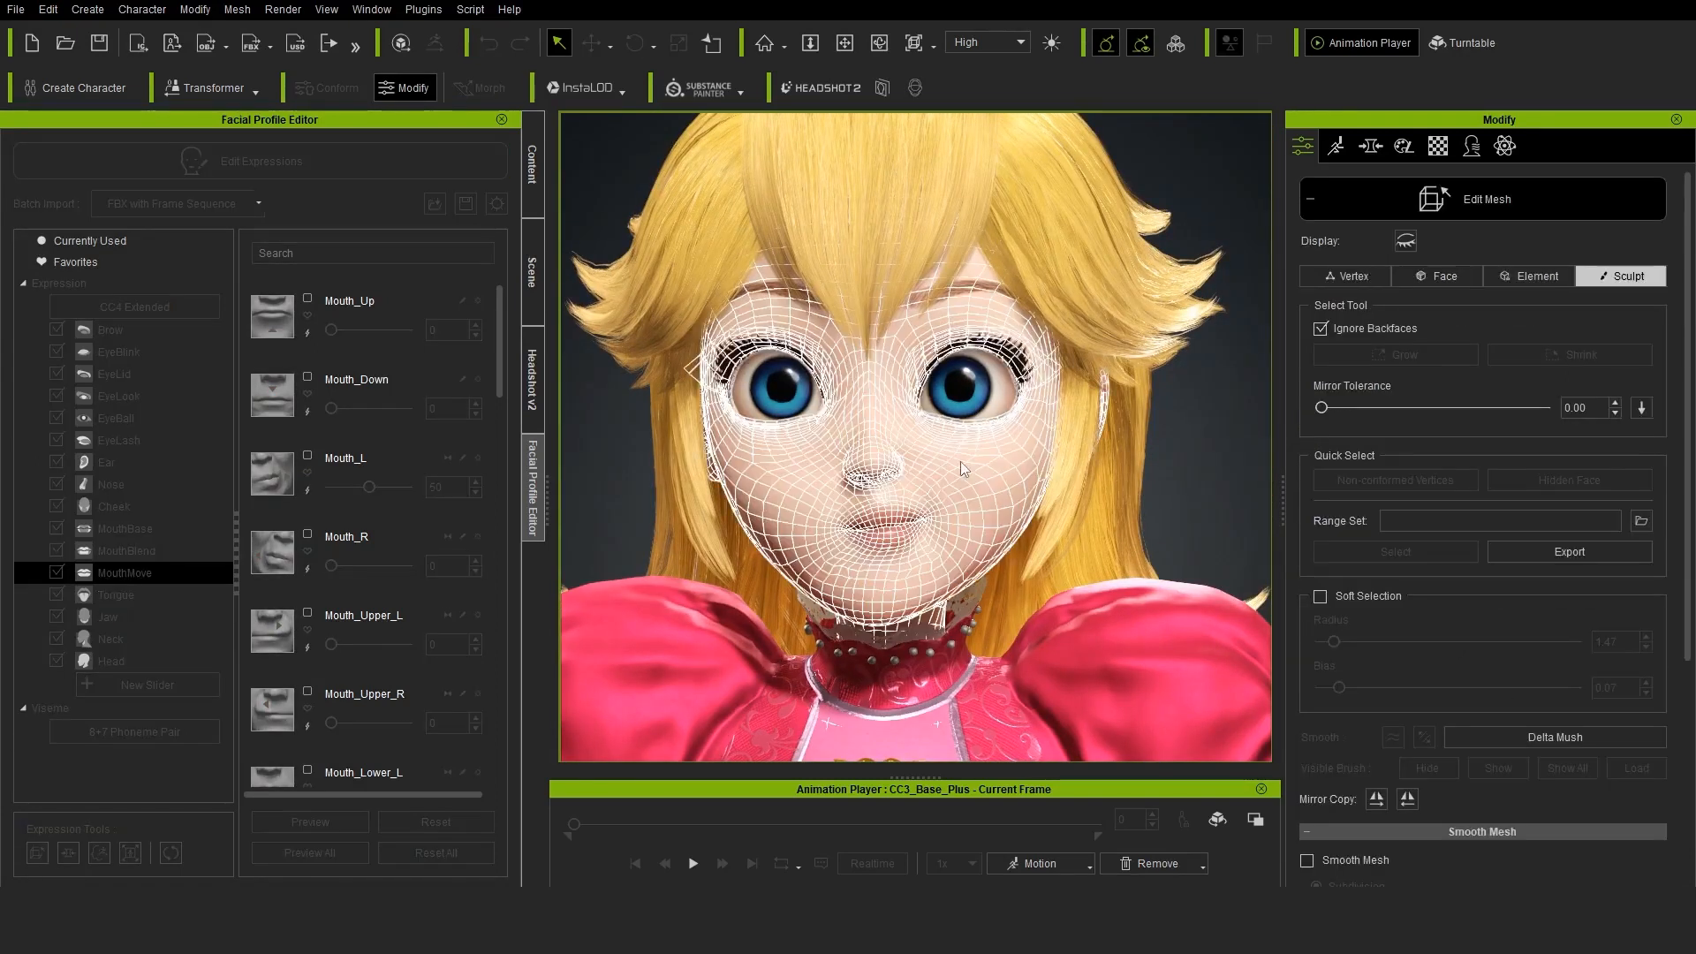
click(1440, 307)
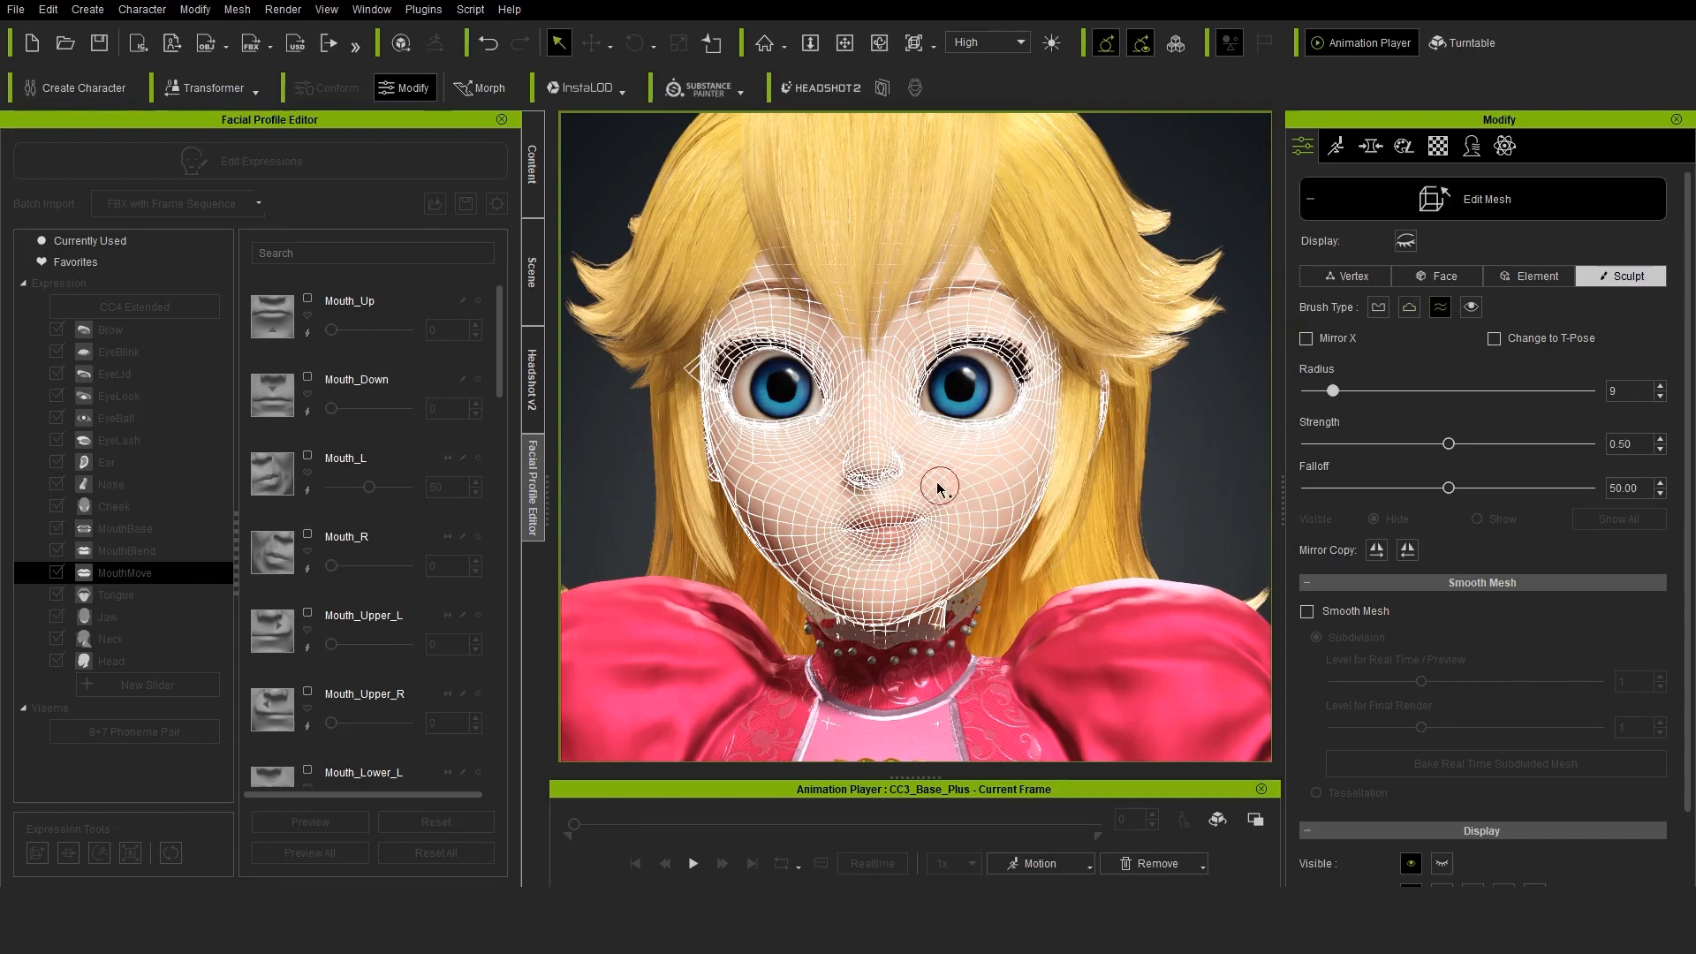
key(Escape)
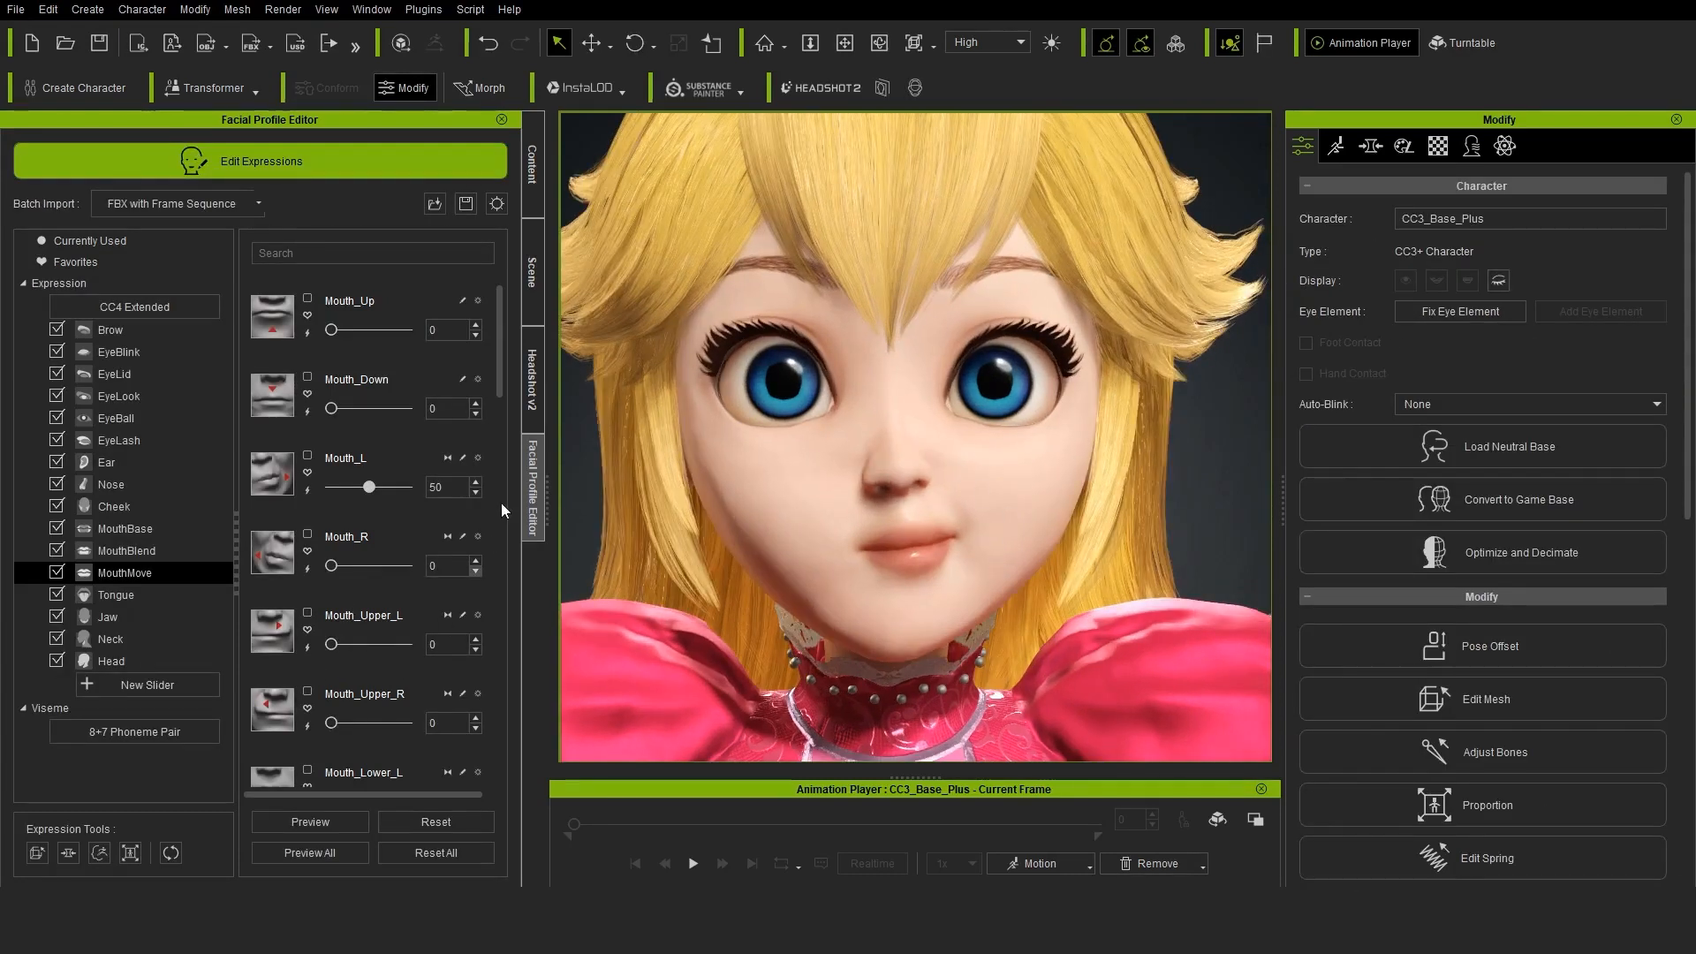
Store the sculpted shape in the Mouth_L expression, reset it to 0 and preview Mouth_R
click(308, 491)
drag(354, 489, 318, 488)
mouse_move(332, 566)
mouse_down()
mouse_move(456, 562)
mouse_move(323, 567)
mouse_up()
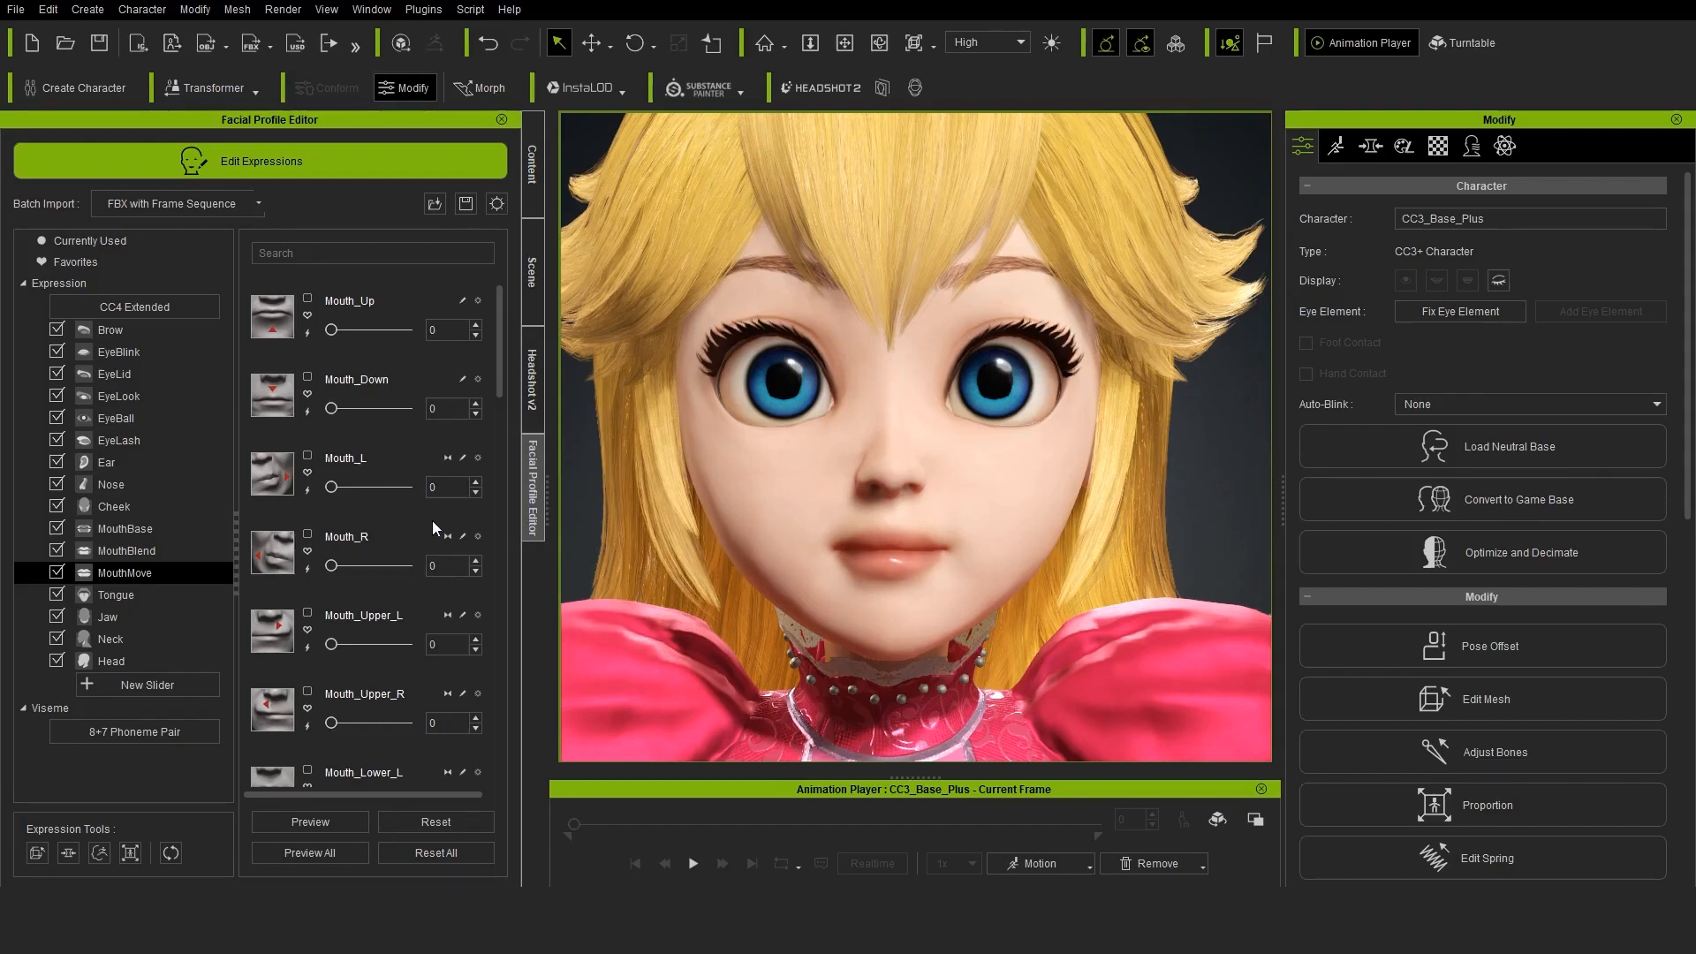
drag(410, 563, 284, 590)
Set Mouth_Upper_L to 100, sculpt its mesh and store the shape in that expression
drag(331, 489, 443, 556)
scroll(338, 612, down, 1)
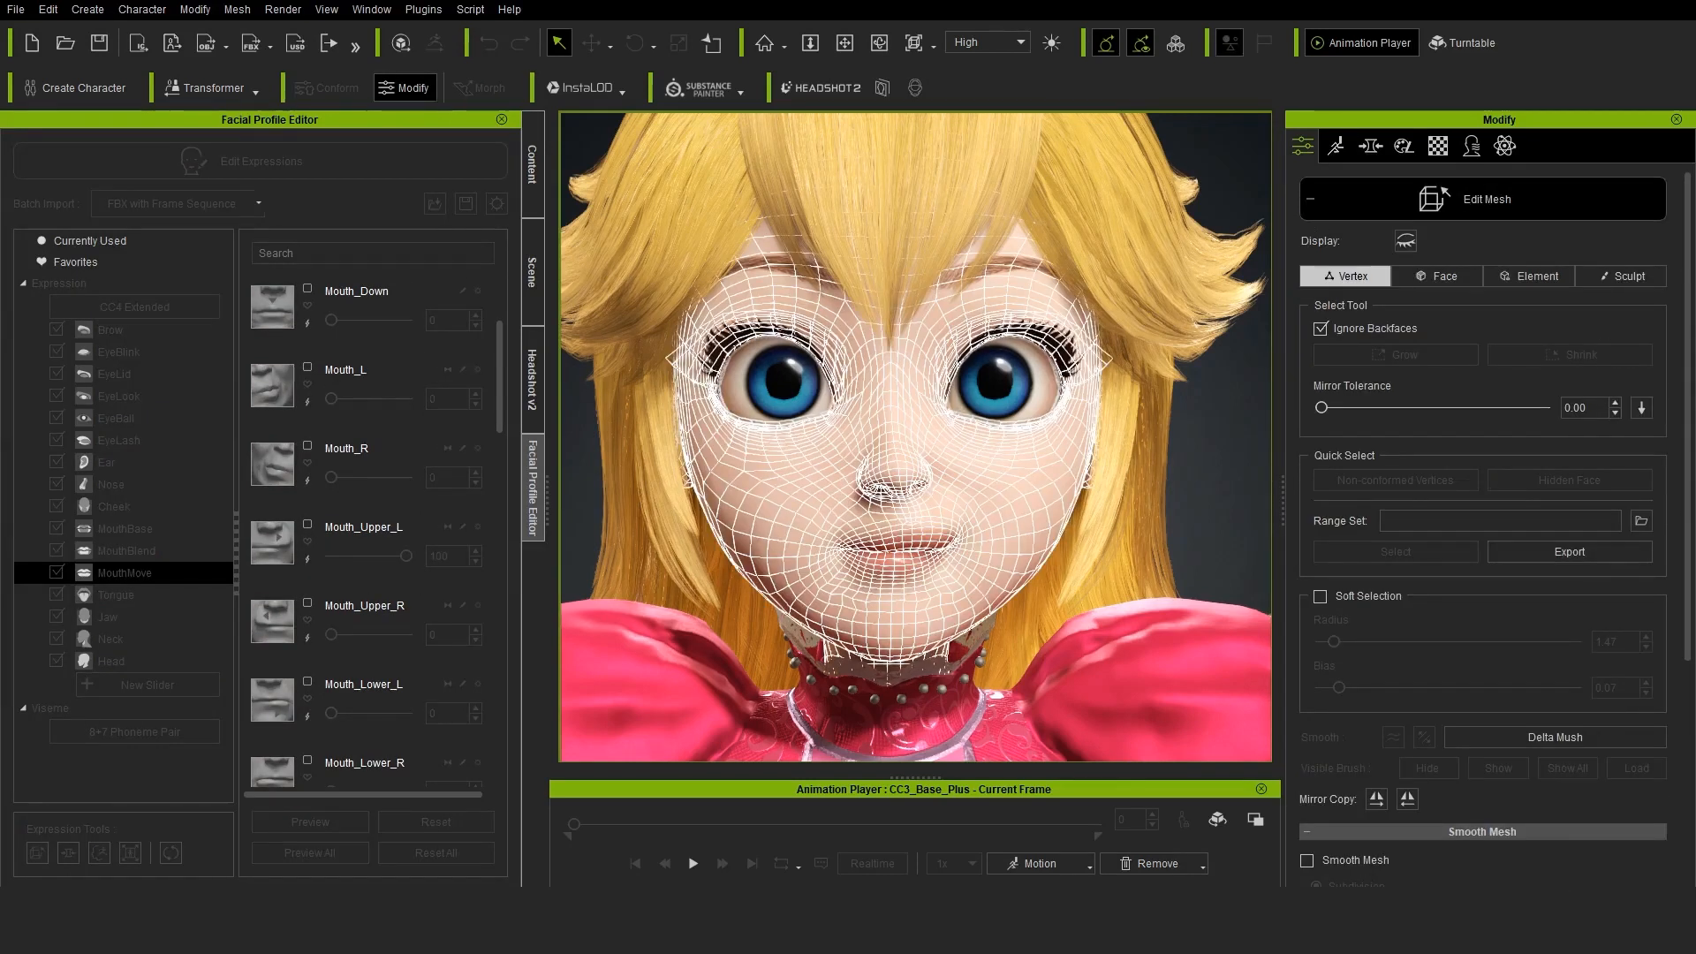
click(1620, 276)
scroll(977, 522, up, 6)
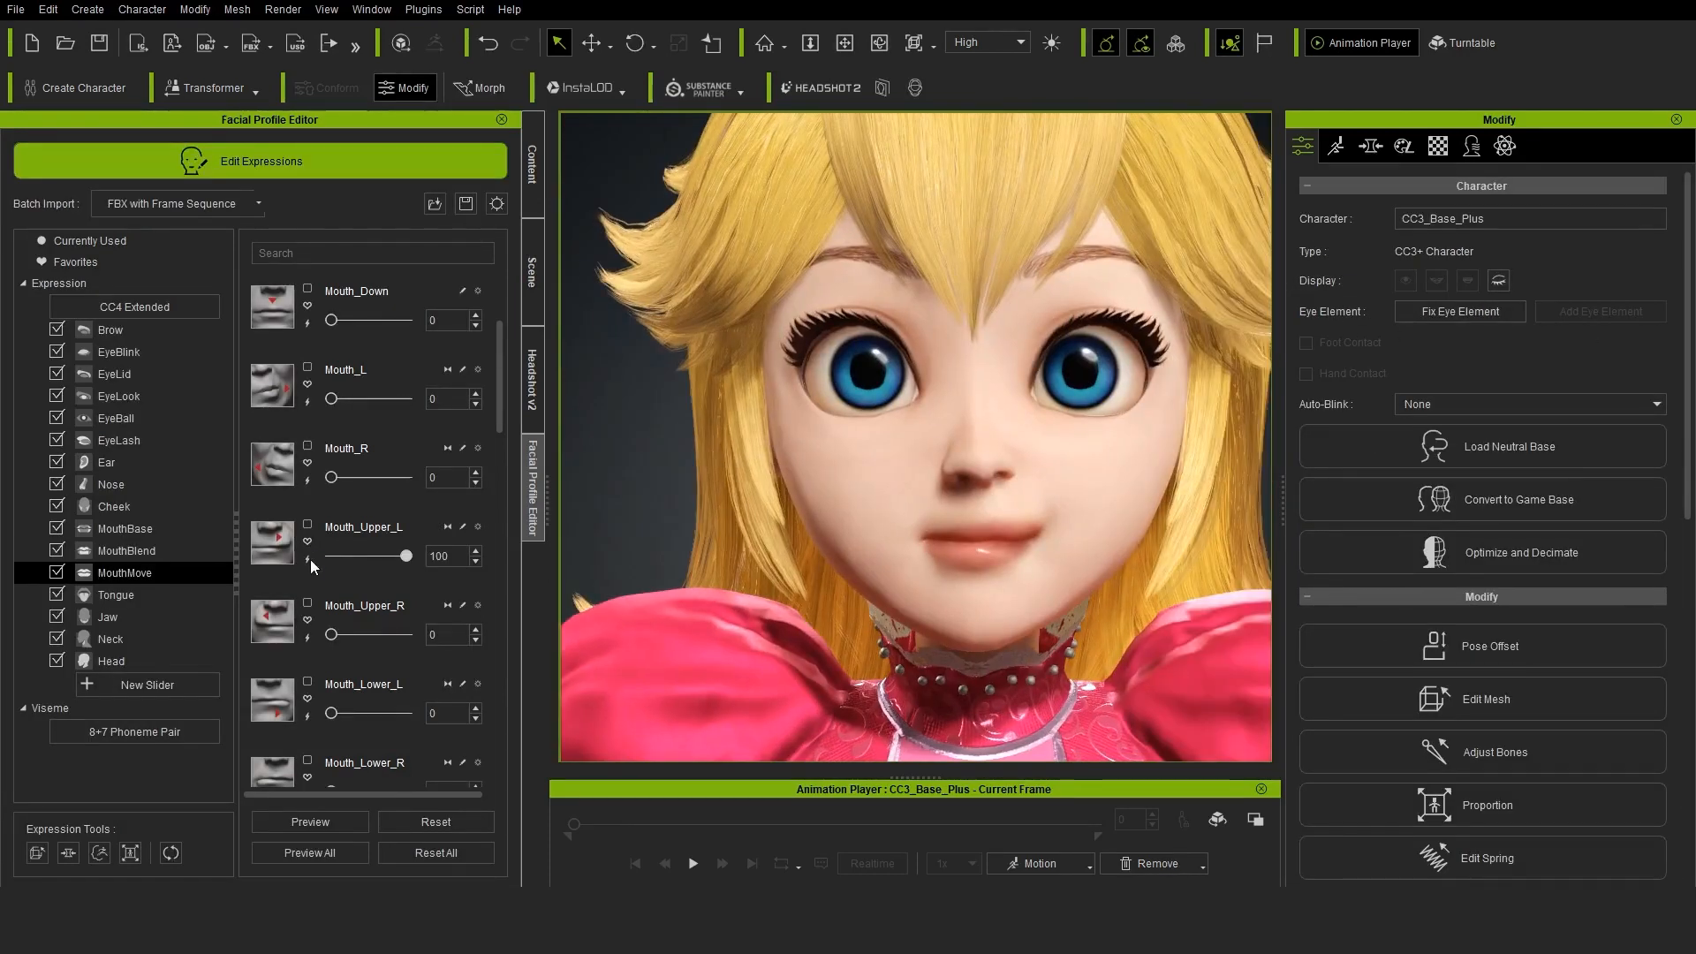
click(747, 490)
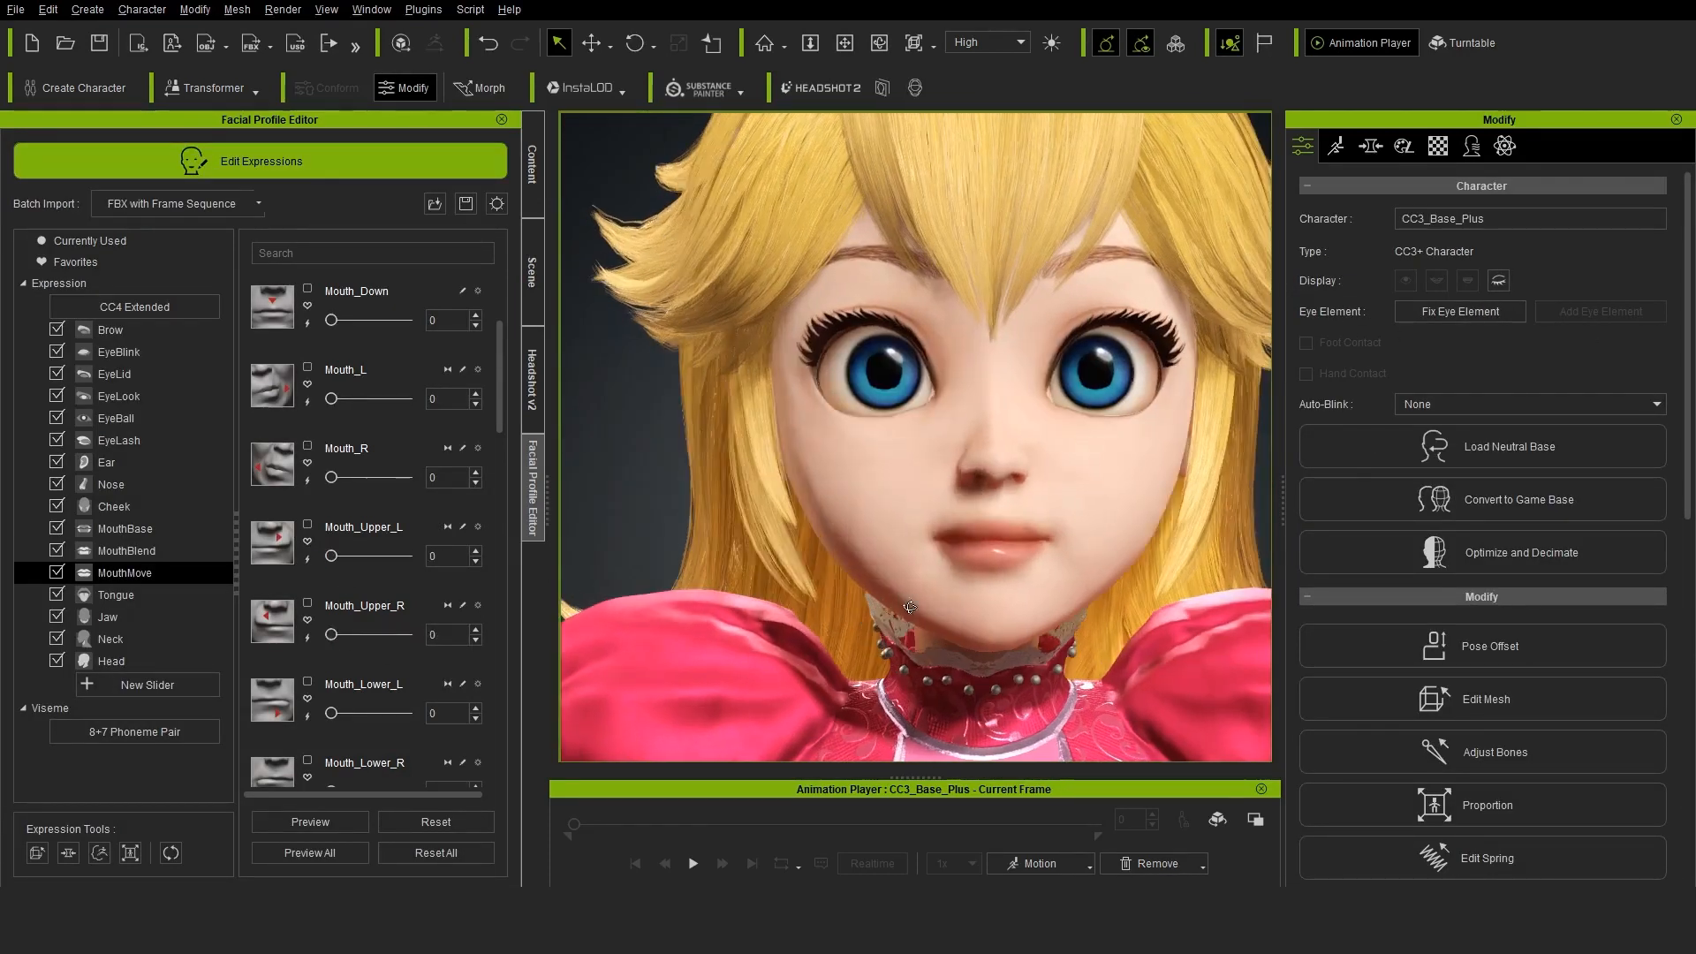
Play the Talk_F motion to check the face and hair from close up and farther away
click(692, 863)
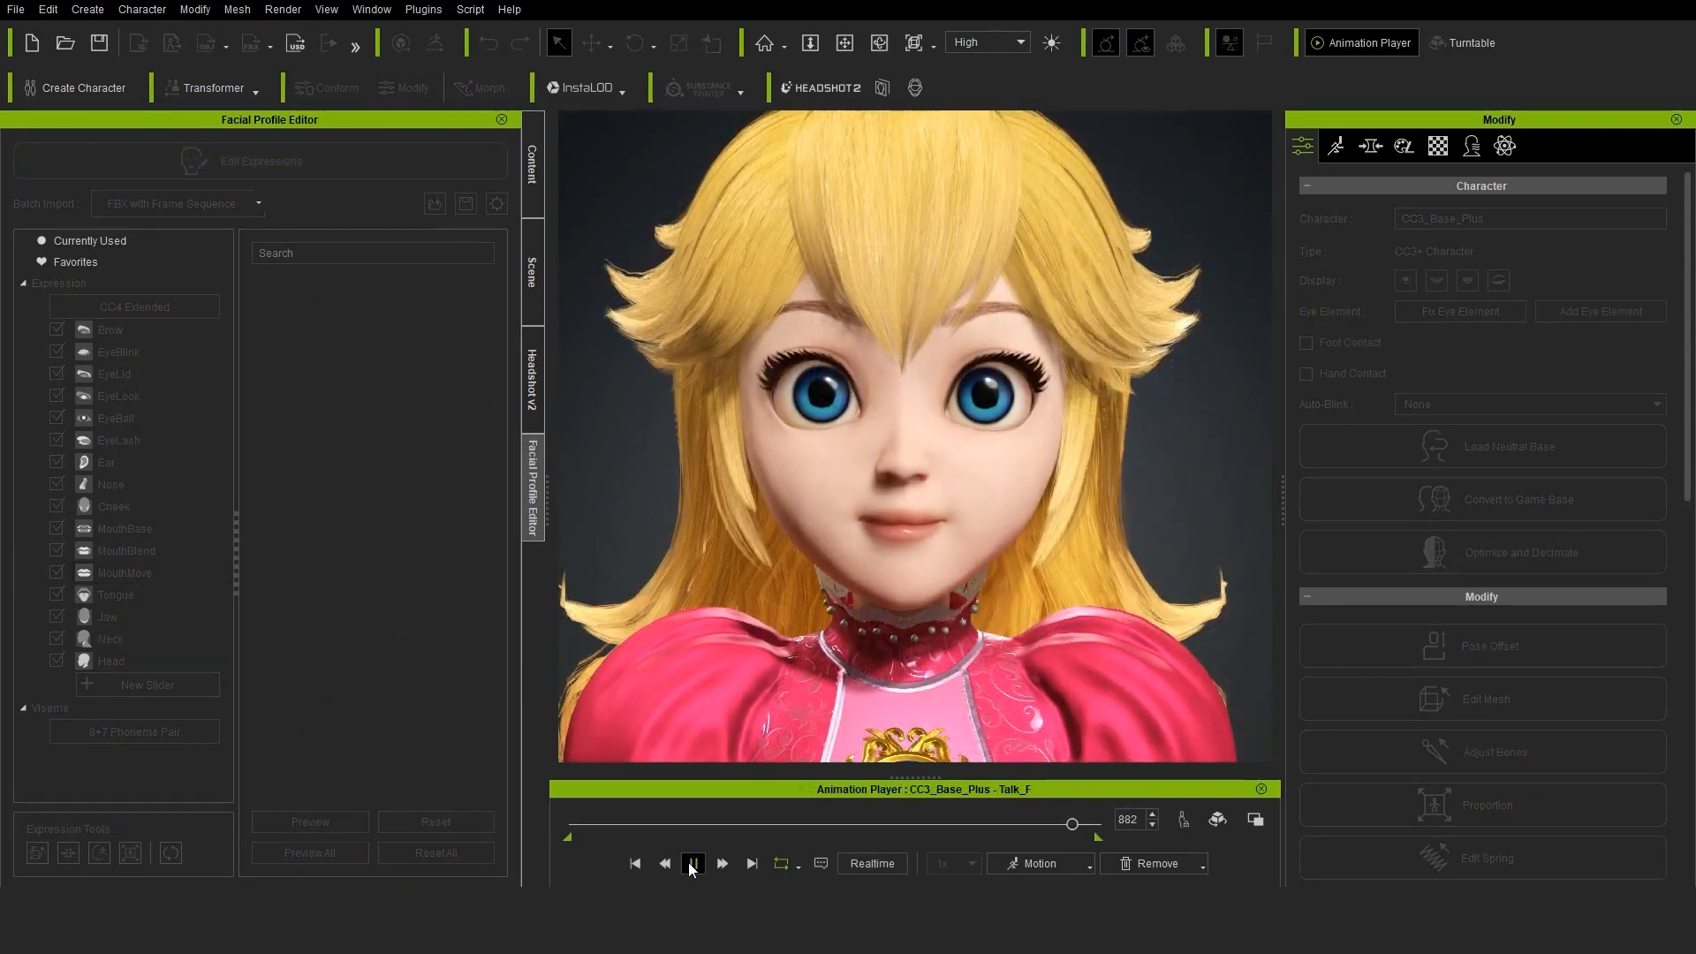
click(691, 863)
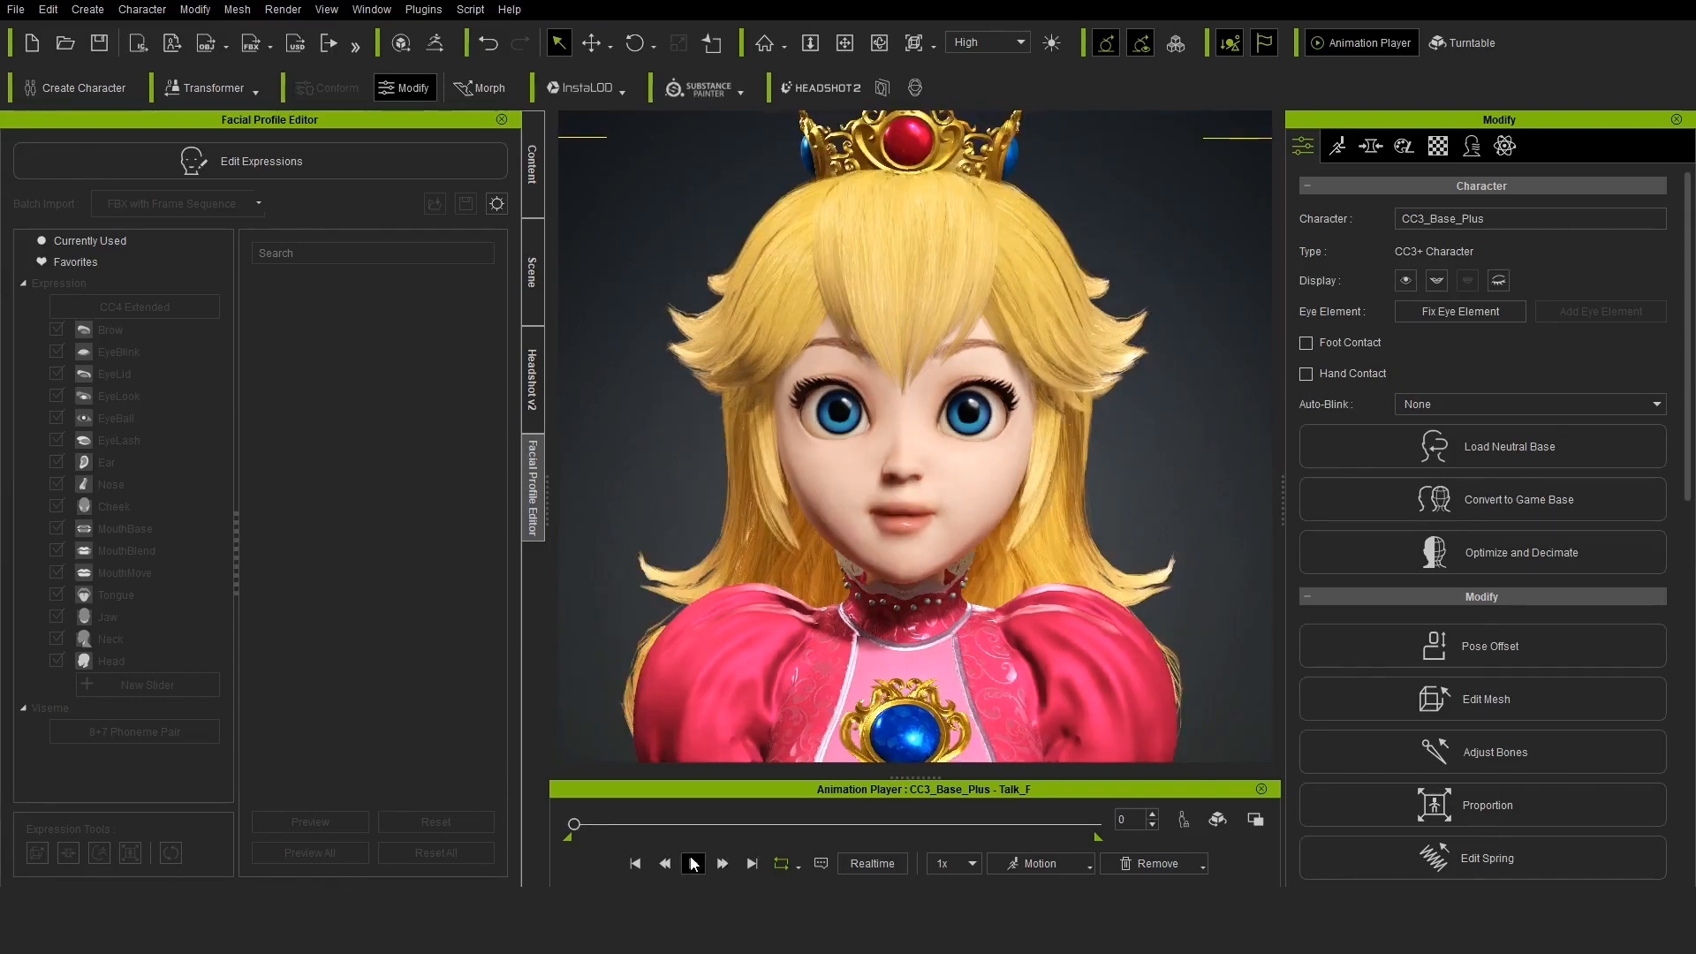
click(694, 863)
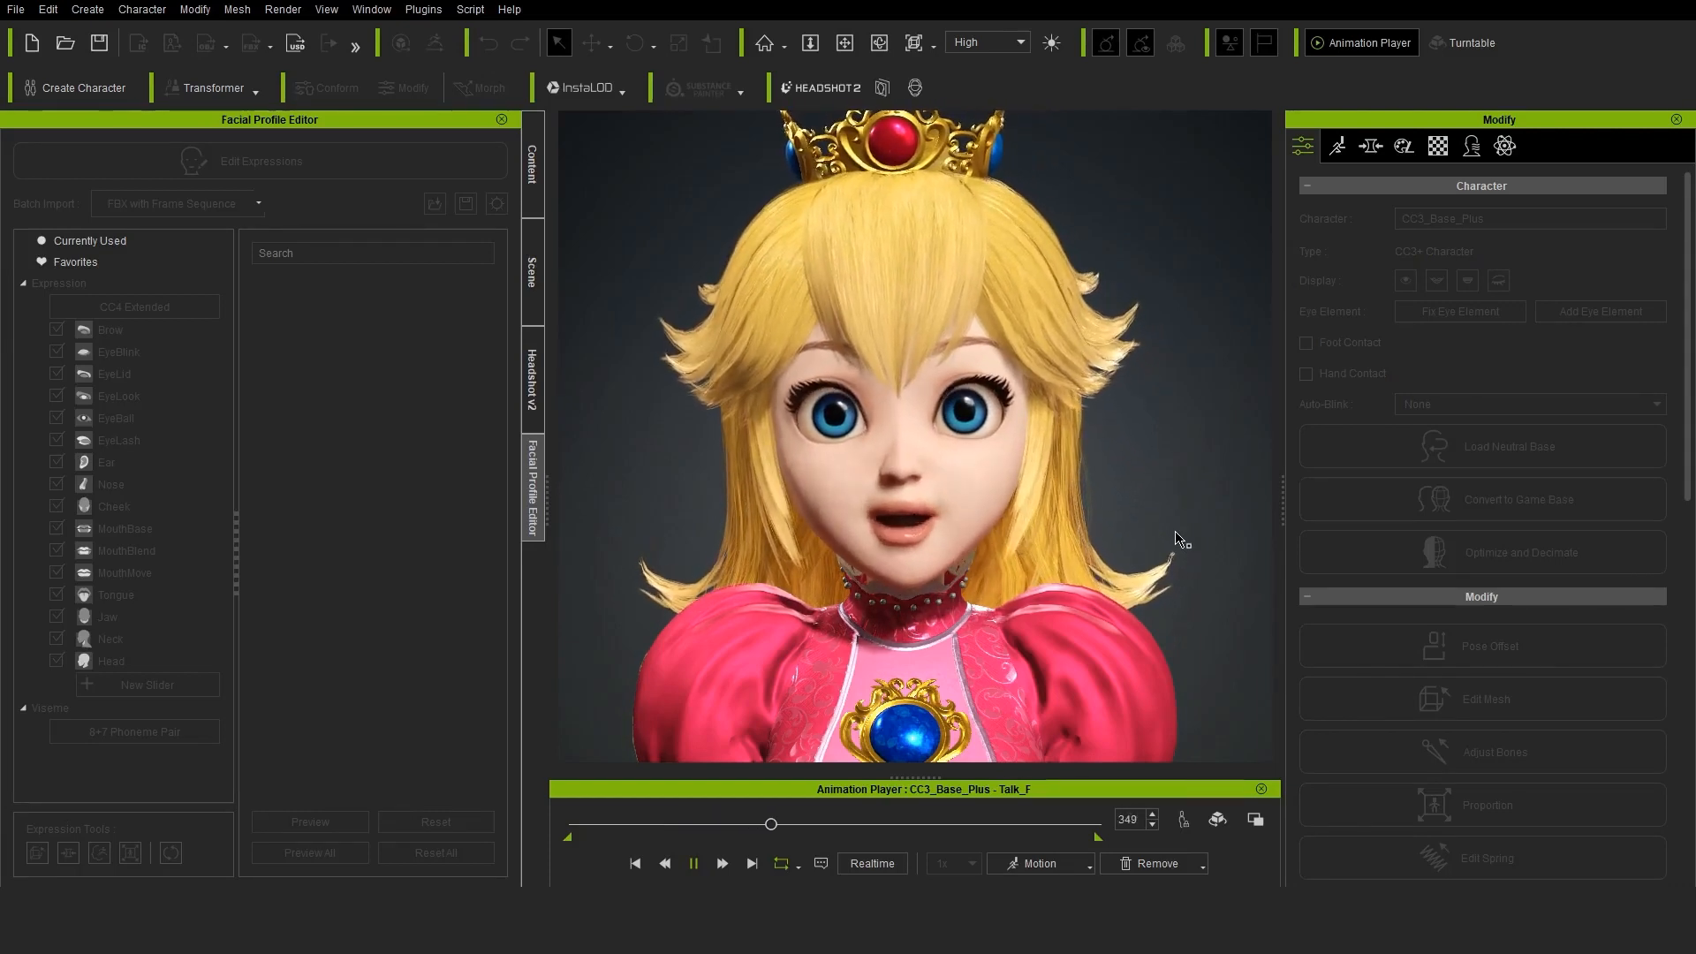
scroll(1035, 539, up, 1)
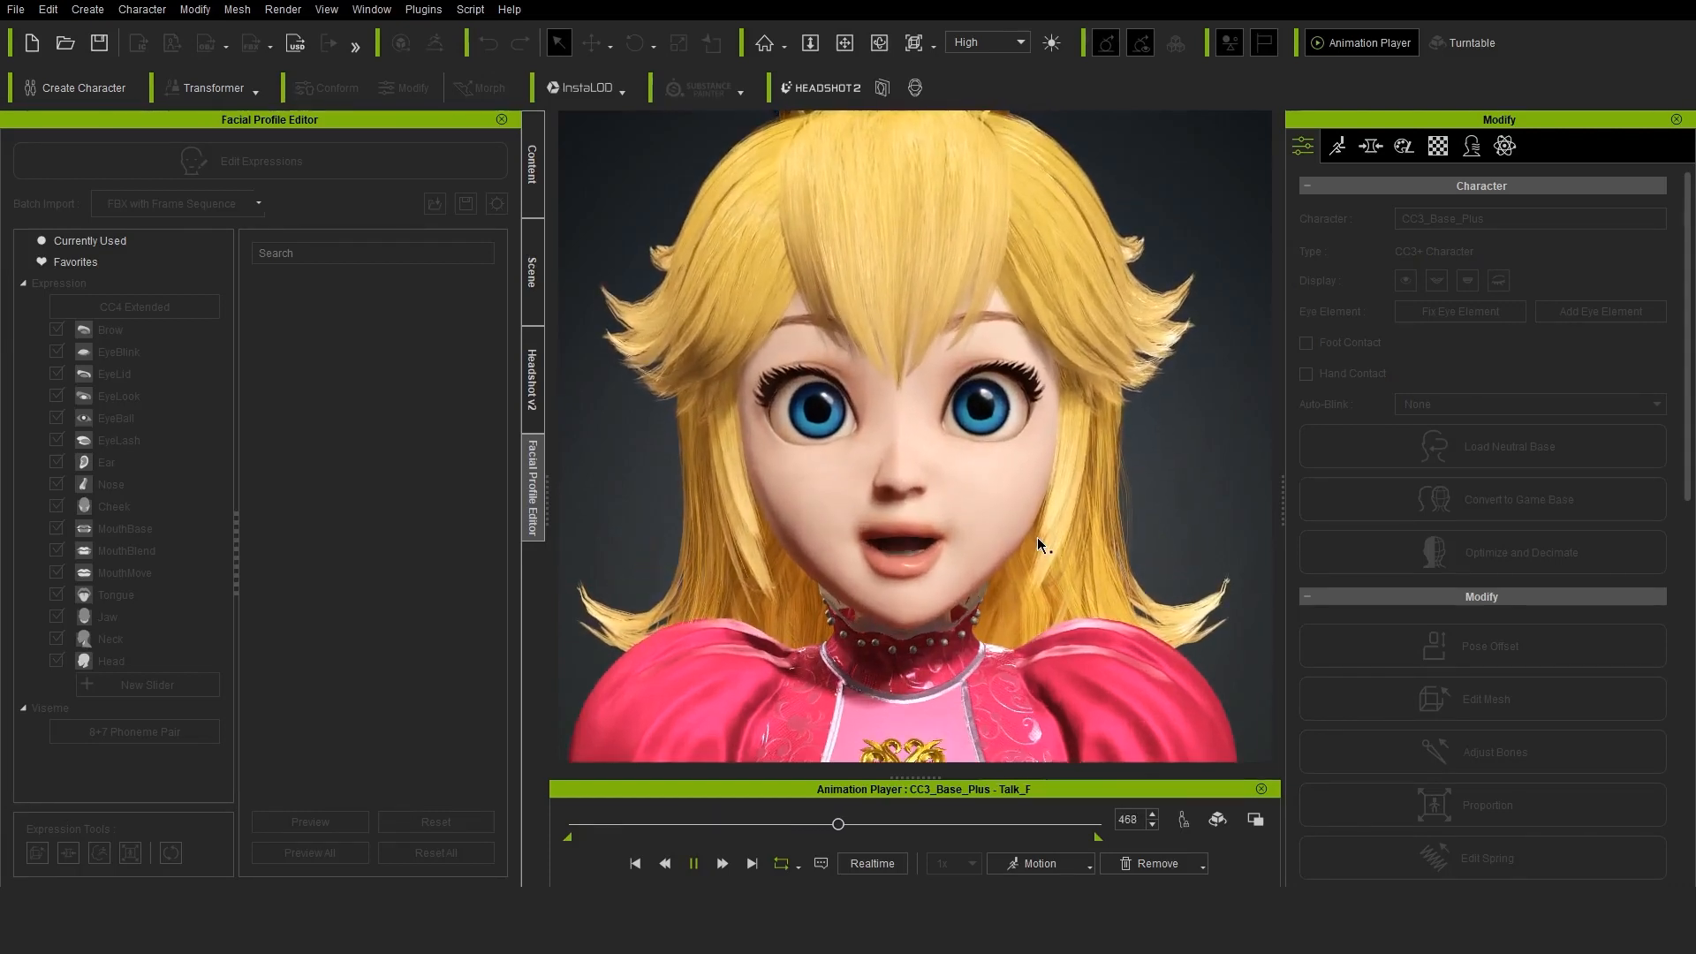
scroll(1037, 537, down, 2)
scroll(1036, 536, up, 1)
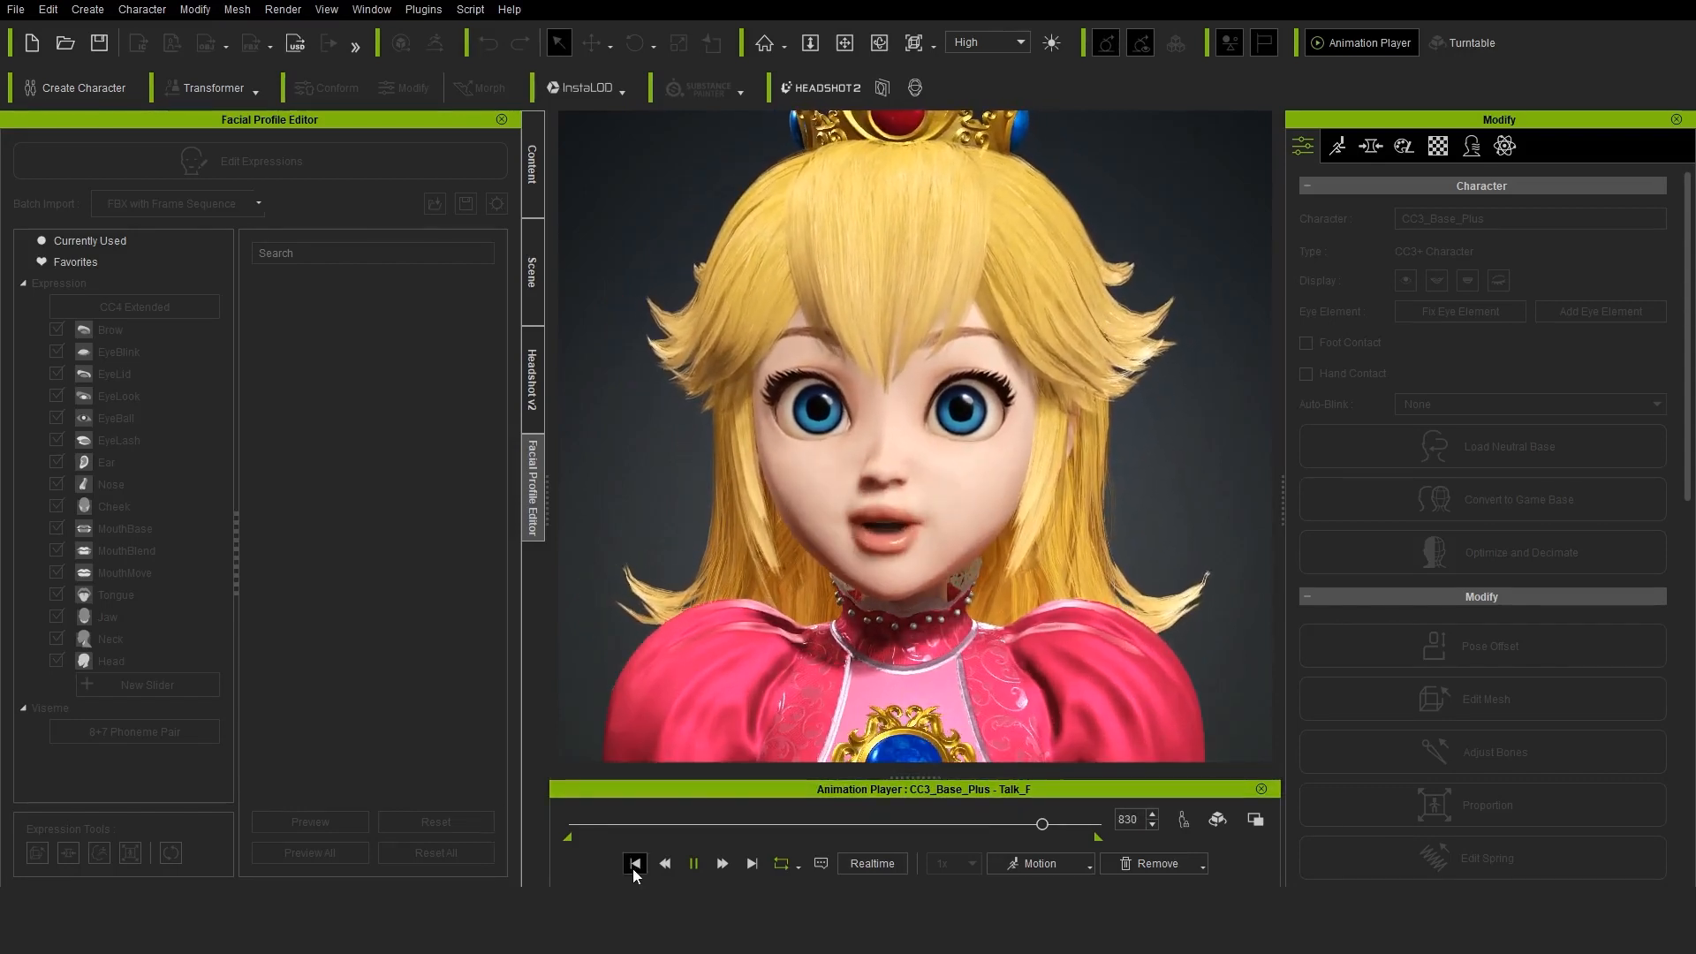
click(695, 863)
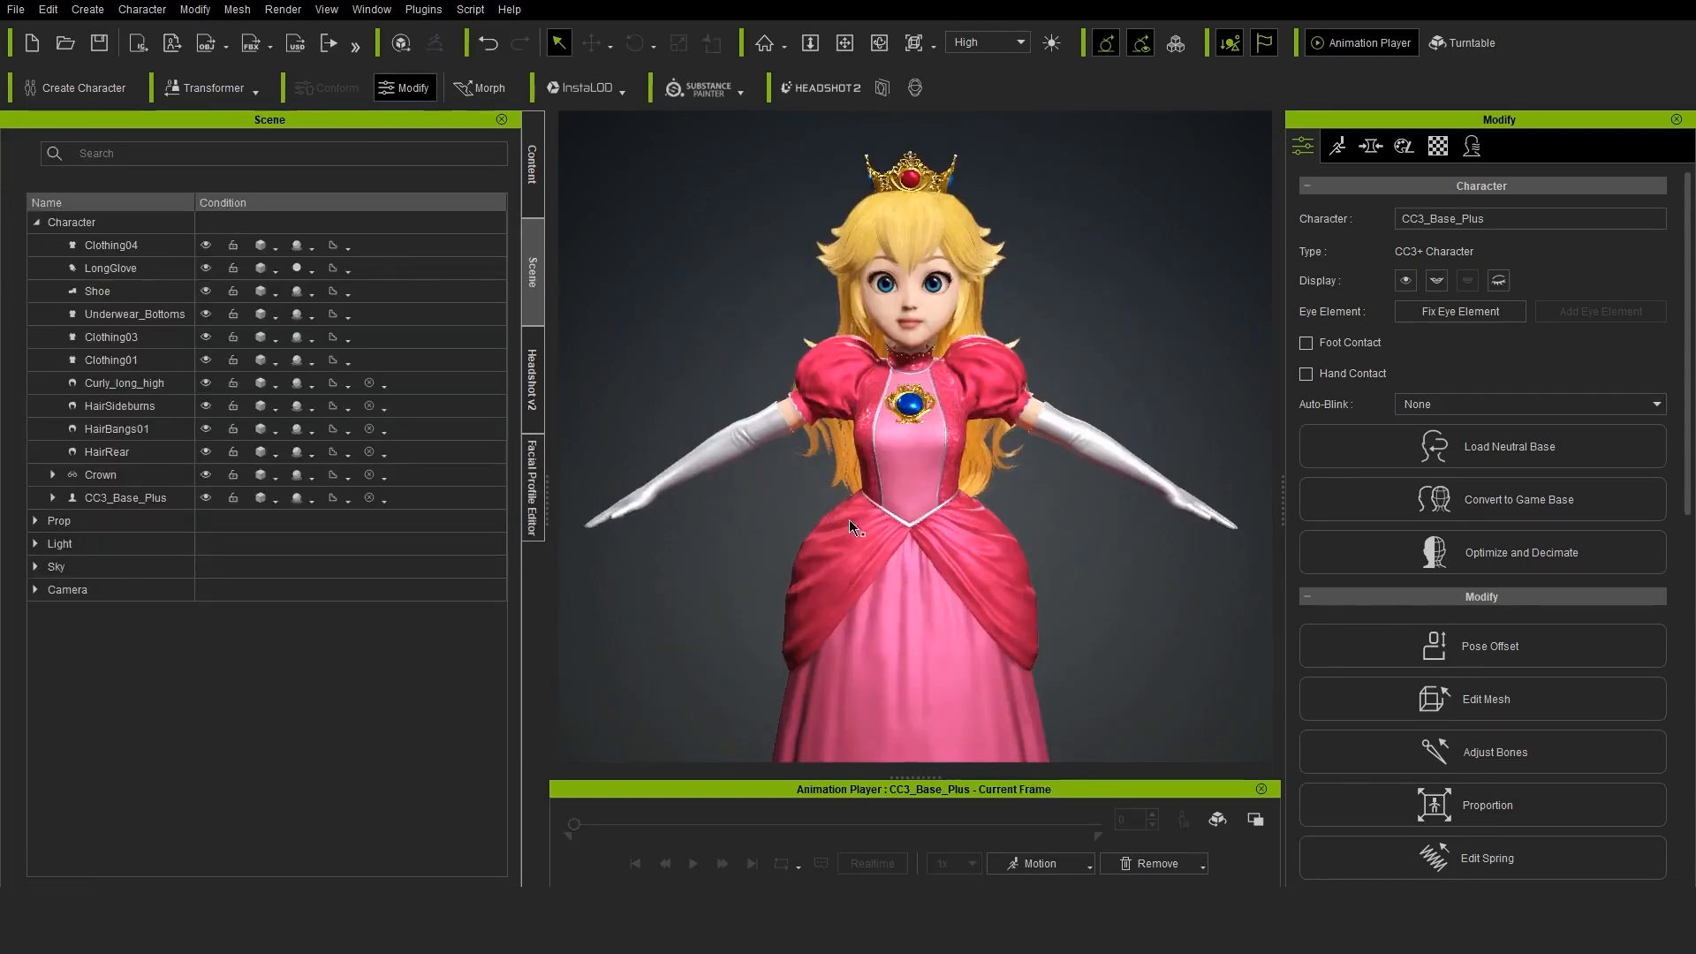
Export the character as an FBX file using the Blender target preset and the Mesh option
click(16, 9)
mouse_move(132, 175)
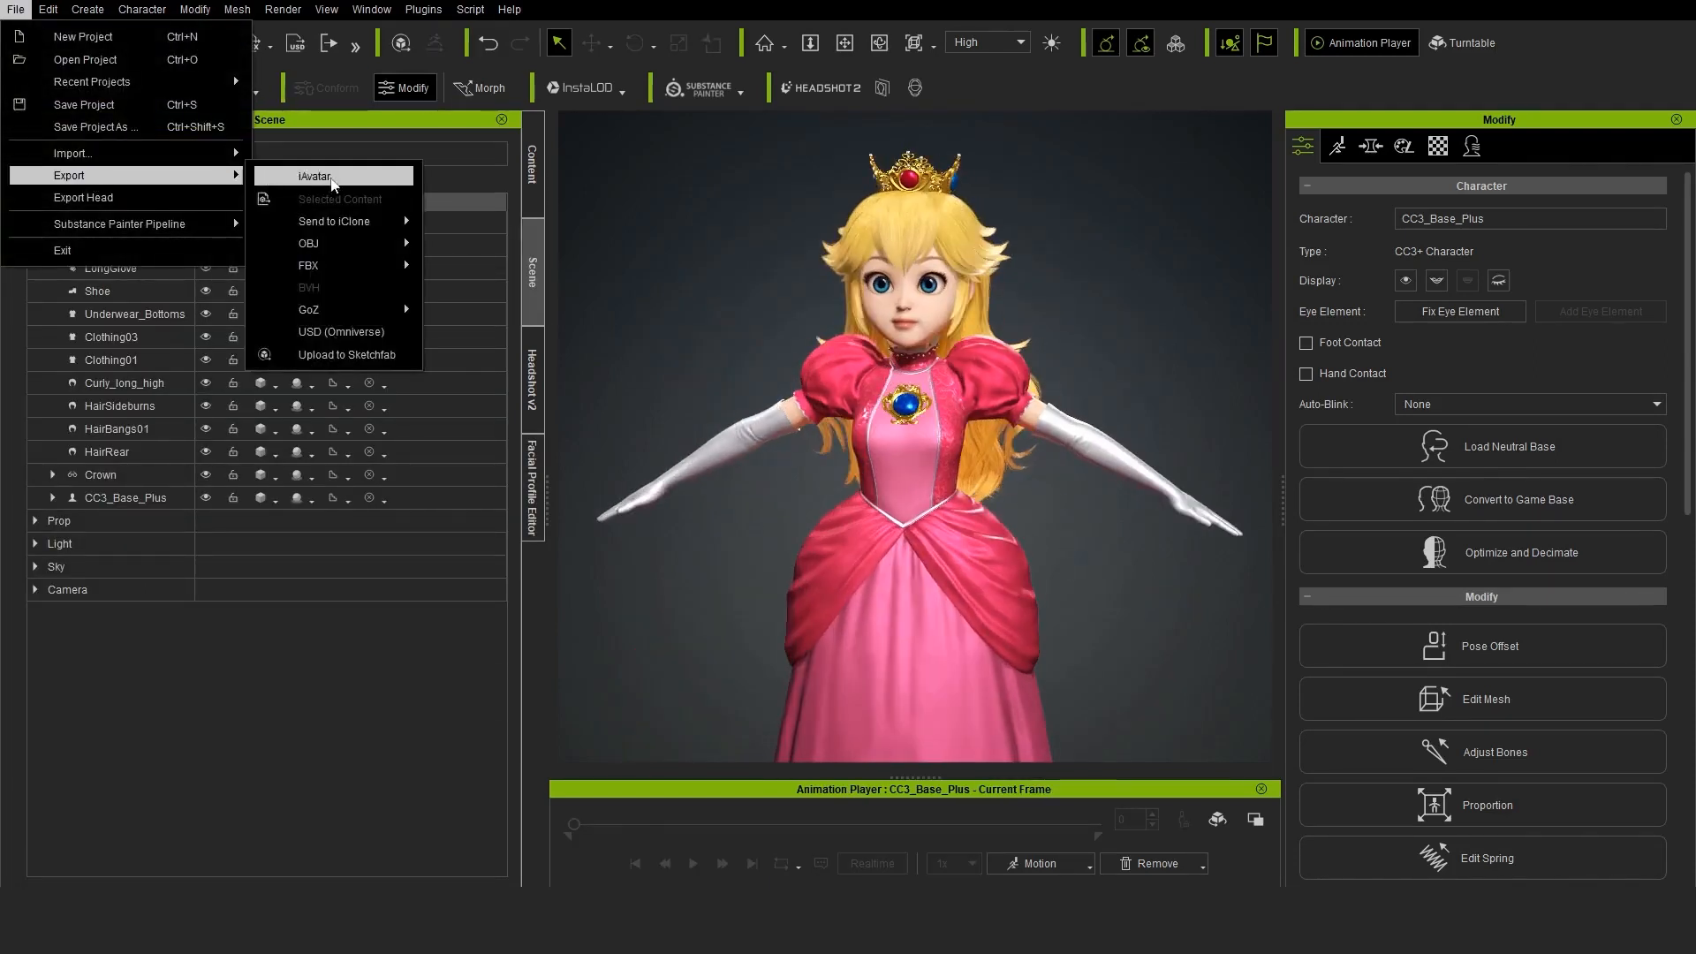
mouse_move(371, 265)
click(560, 290)
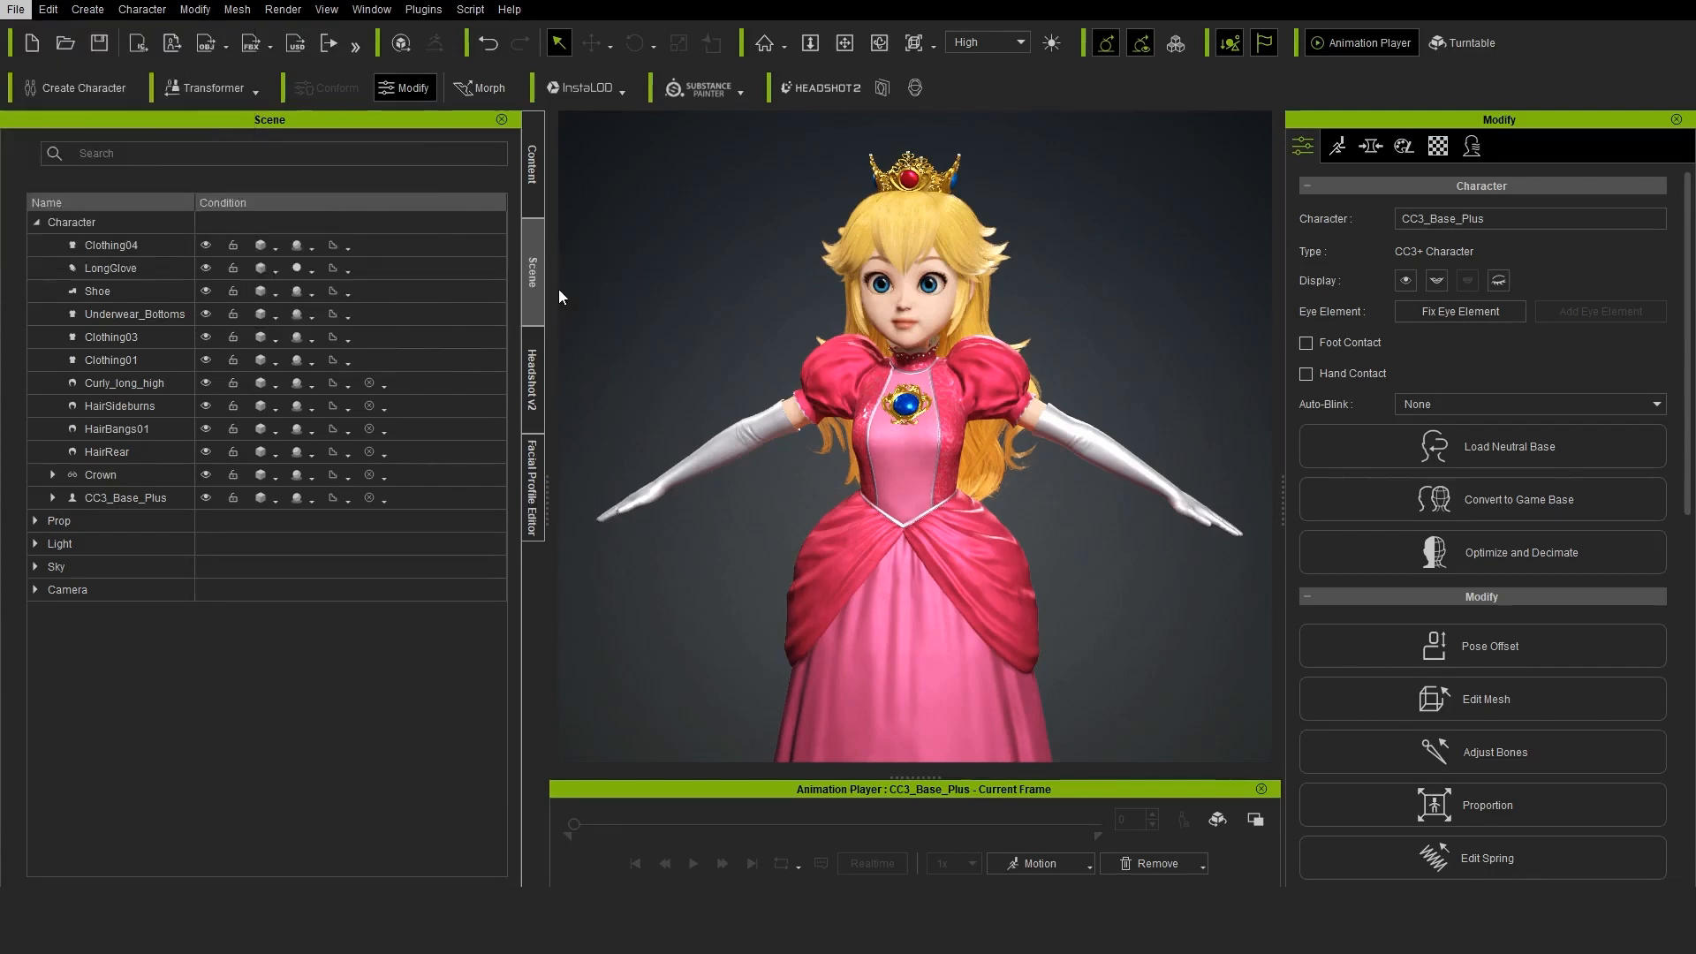
click(505, 105)
click(404, 196)
click(488, 166)
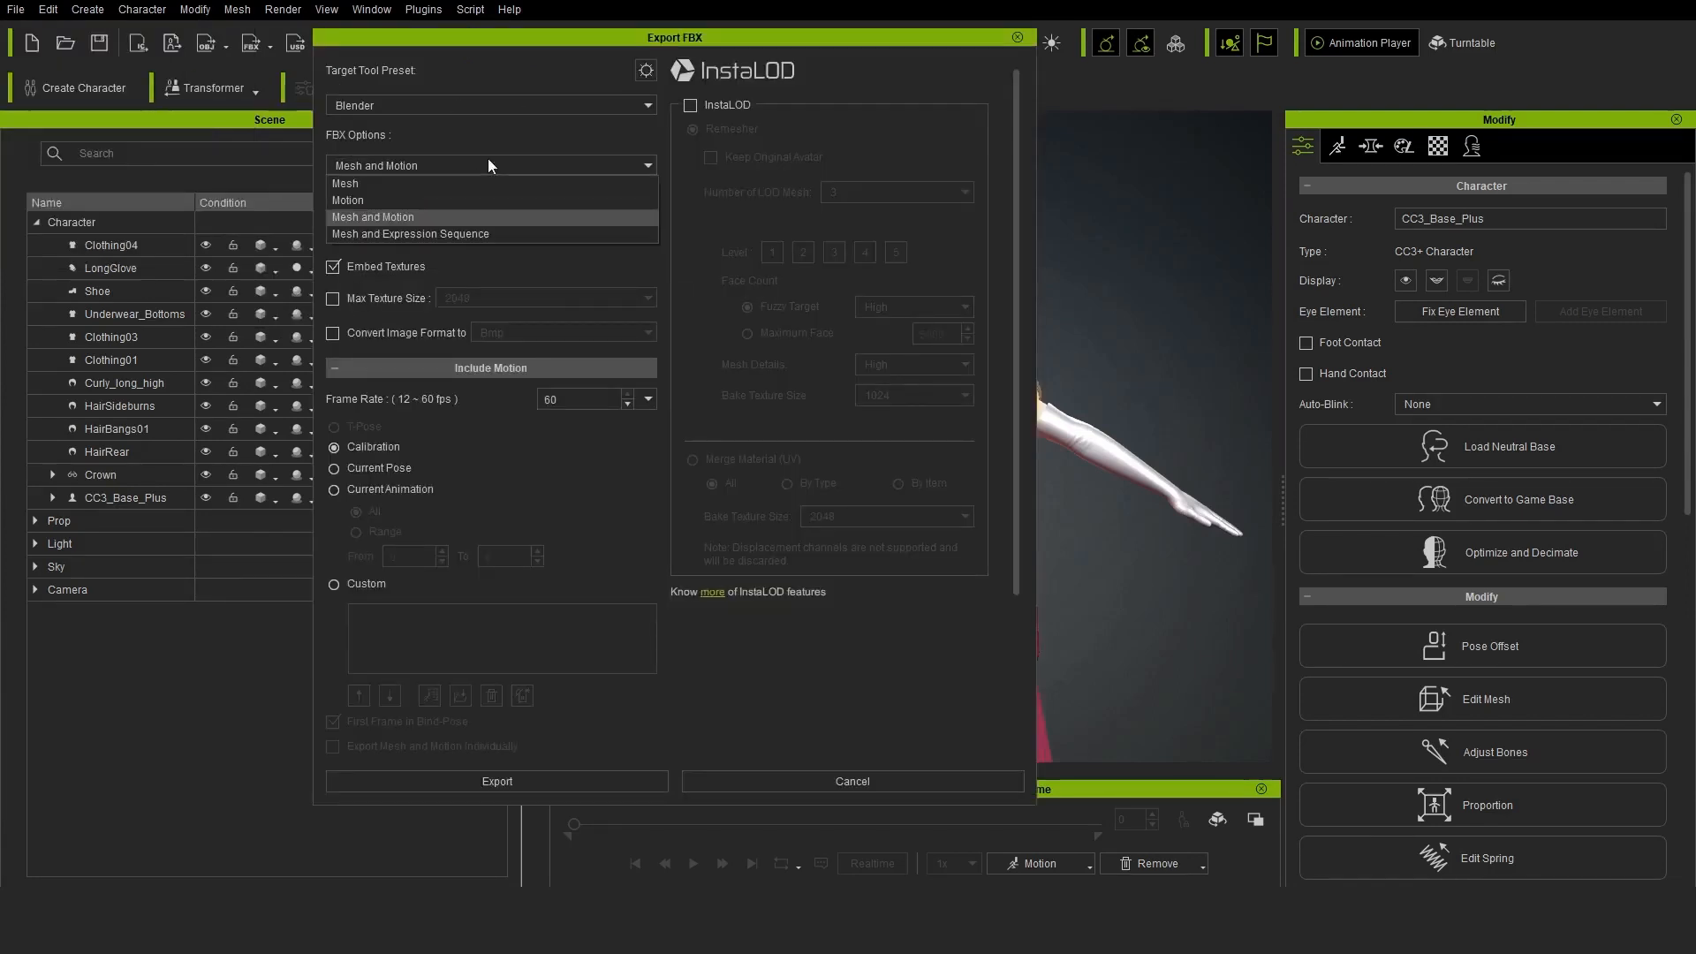
click(415, 183)
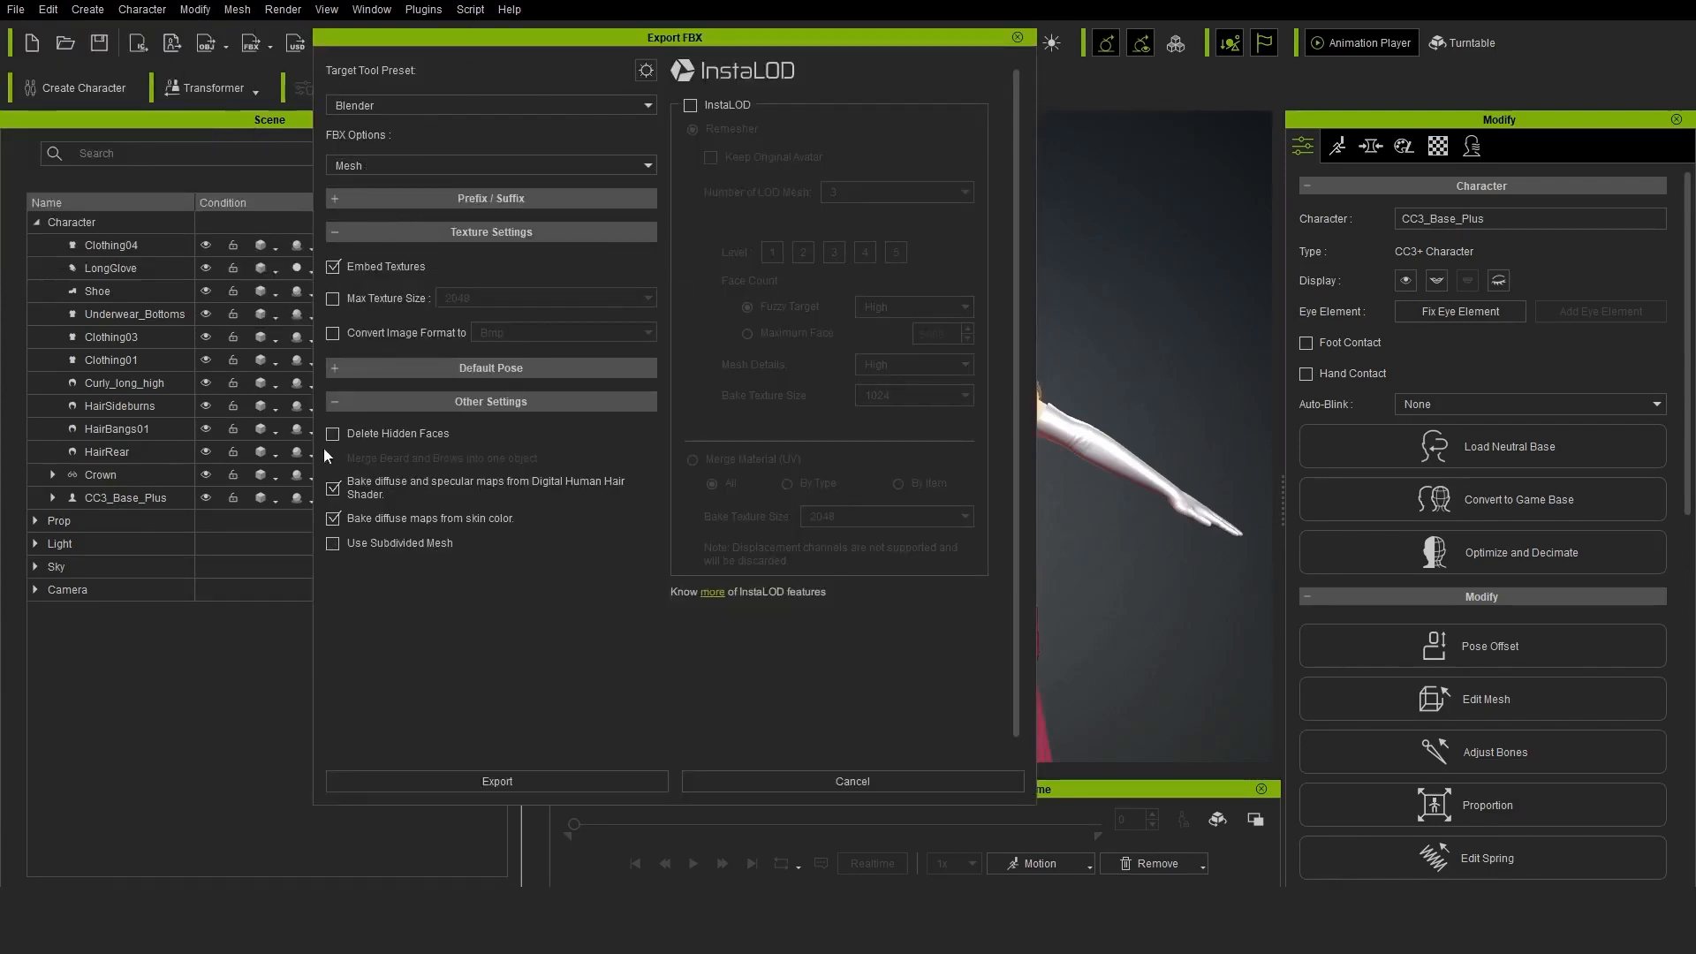
click(546, 774)
click(851, 501)
click(697, 863)
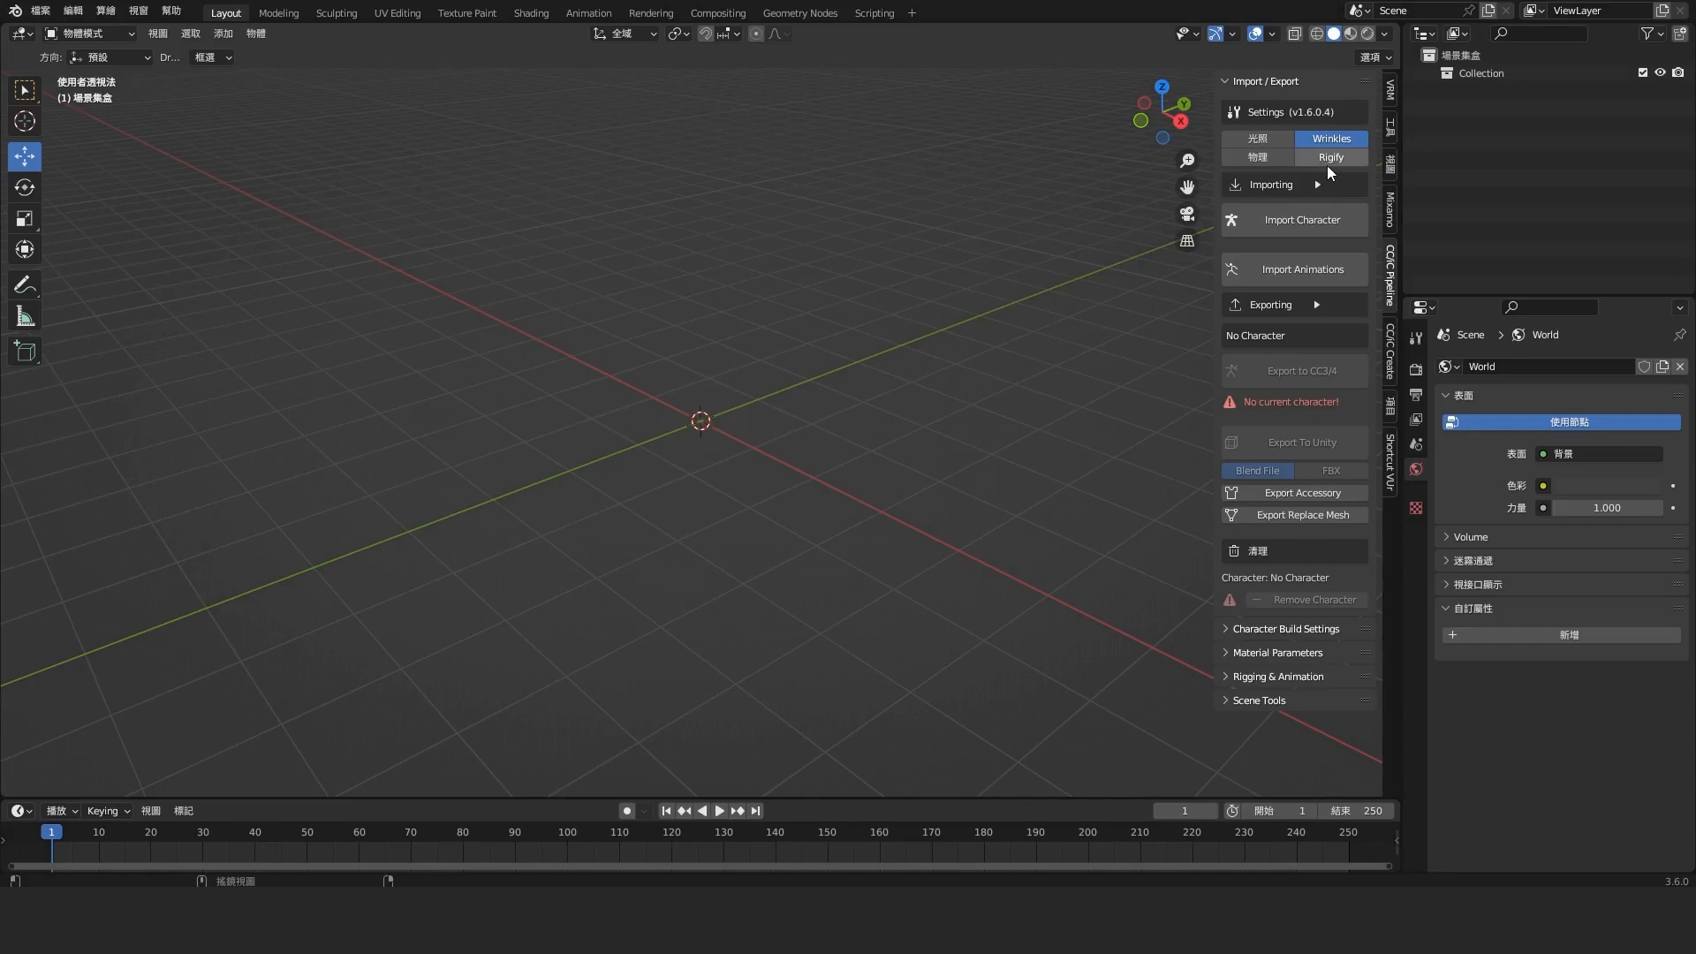
Switch to Blender, enable Rigify and physics in the CC/iC Pipeline, and import the Princess Peach.Fbx character without animation
click(1332, 159)
click(1264, 158)
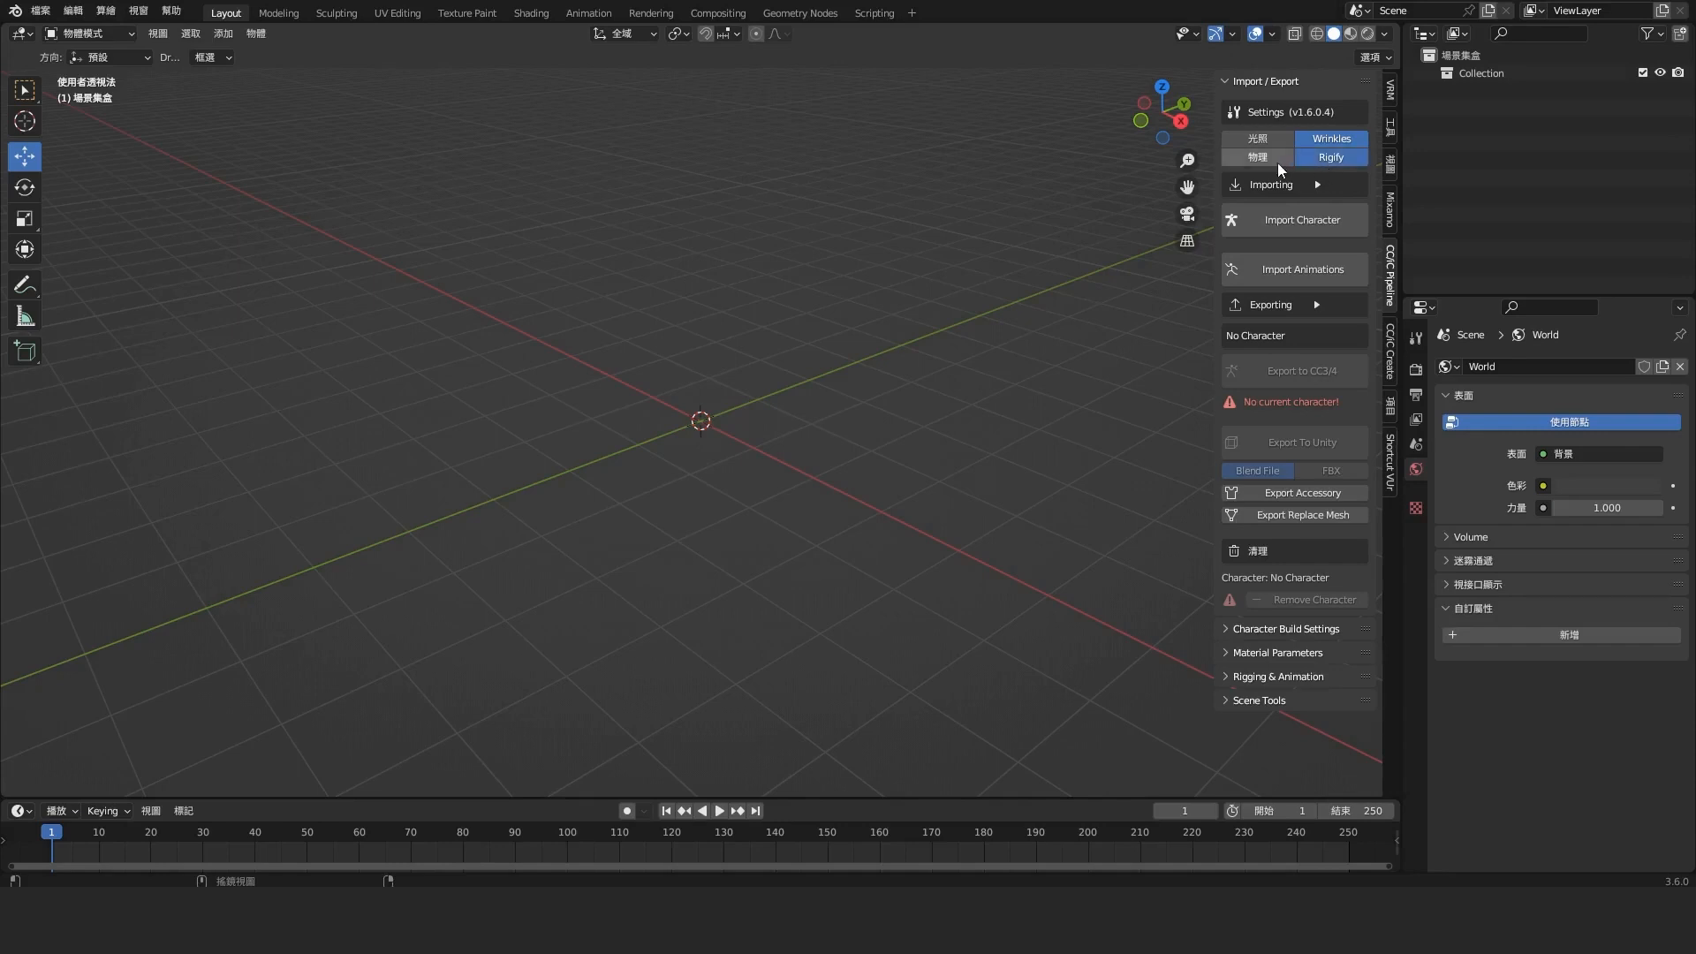
click(1280, 225)
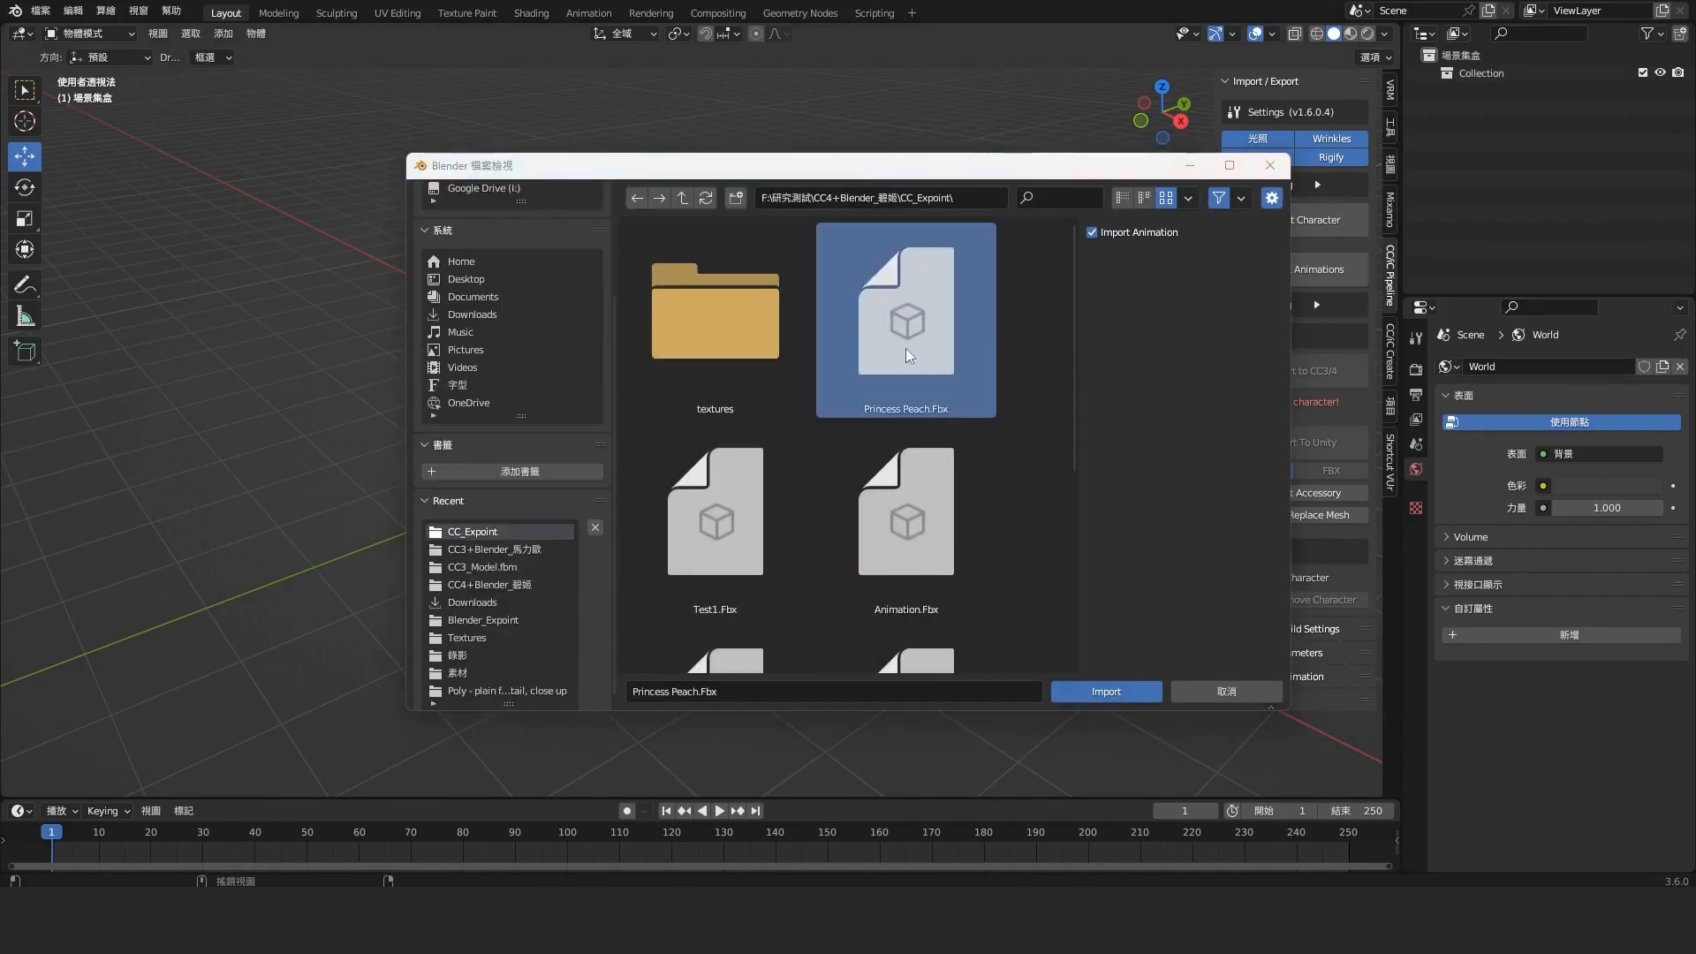
click(1095, 235)
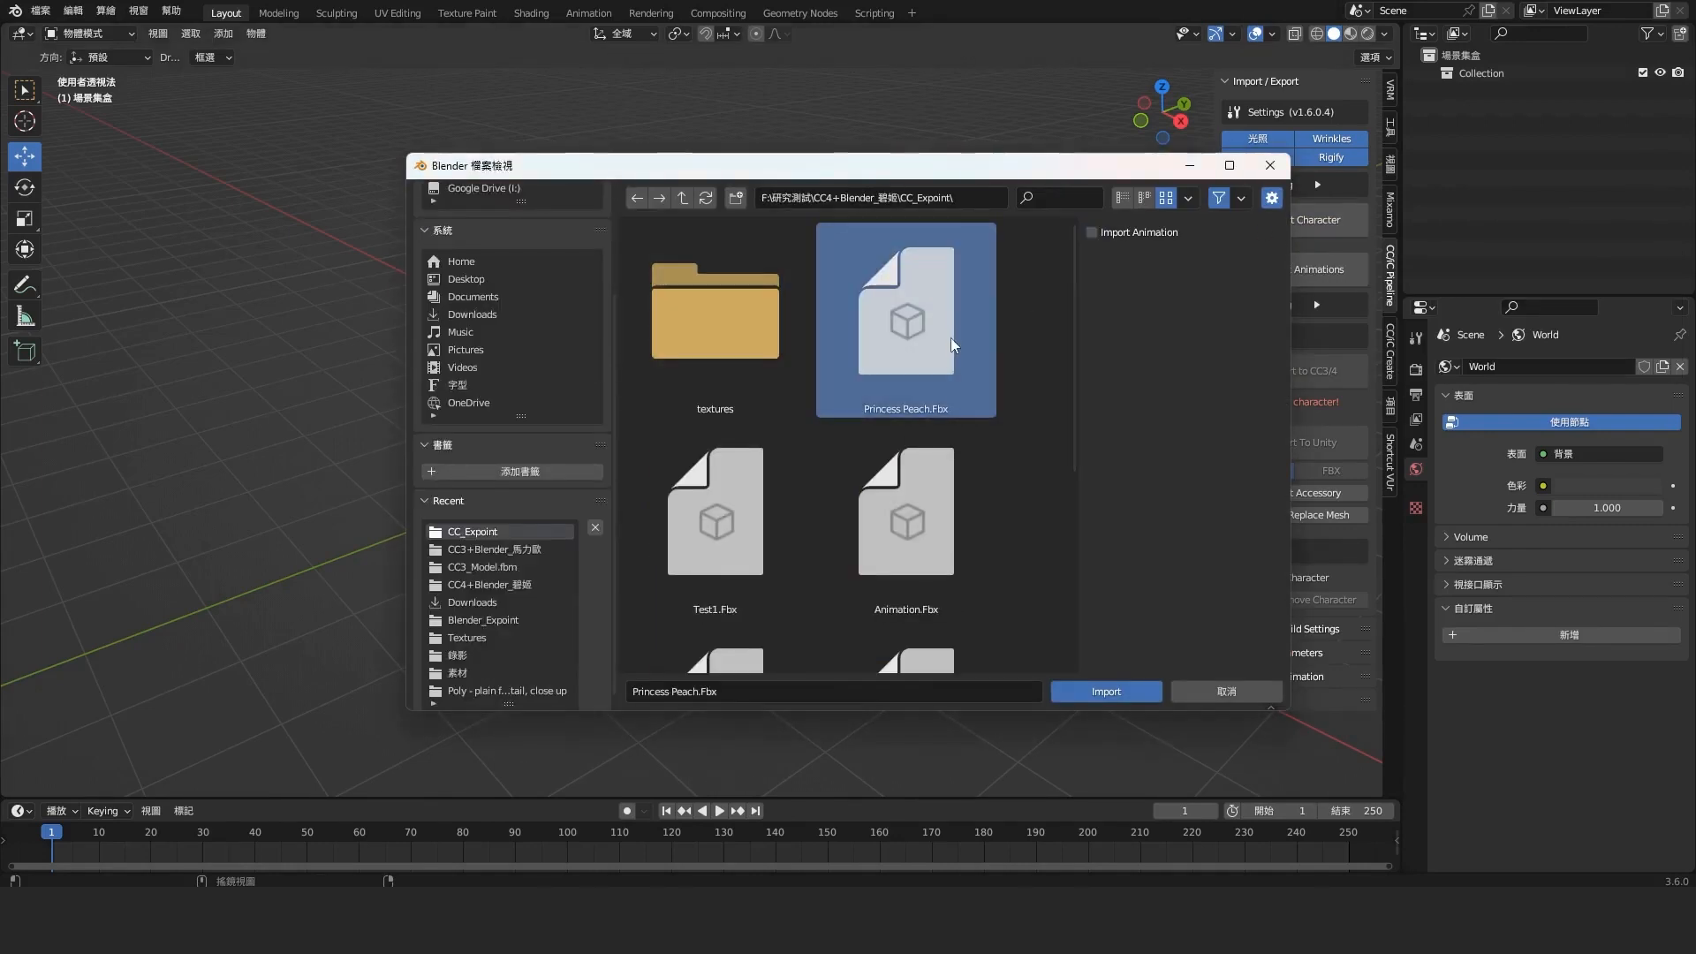
click(1113, 696)
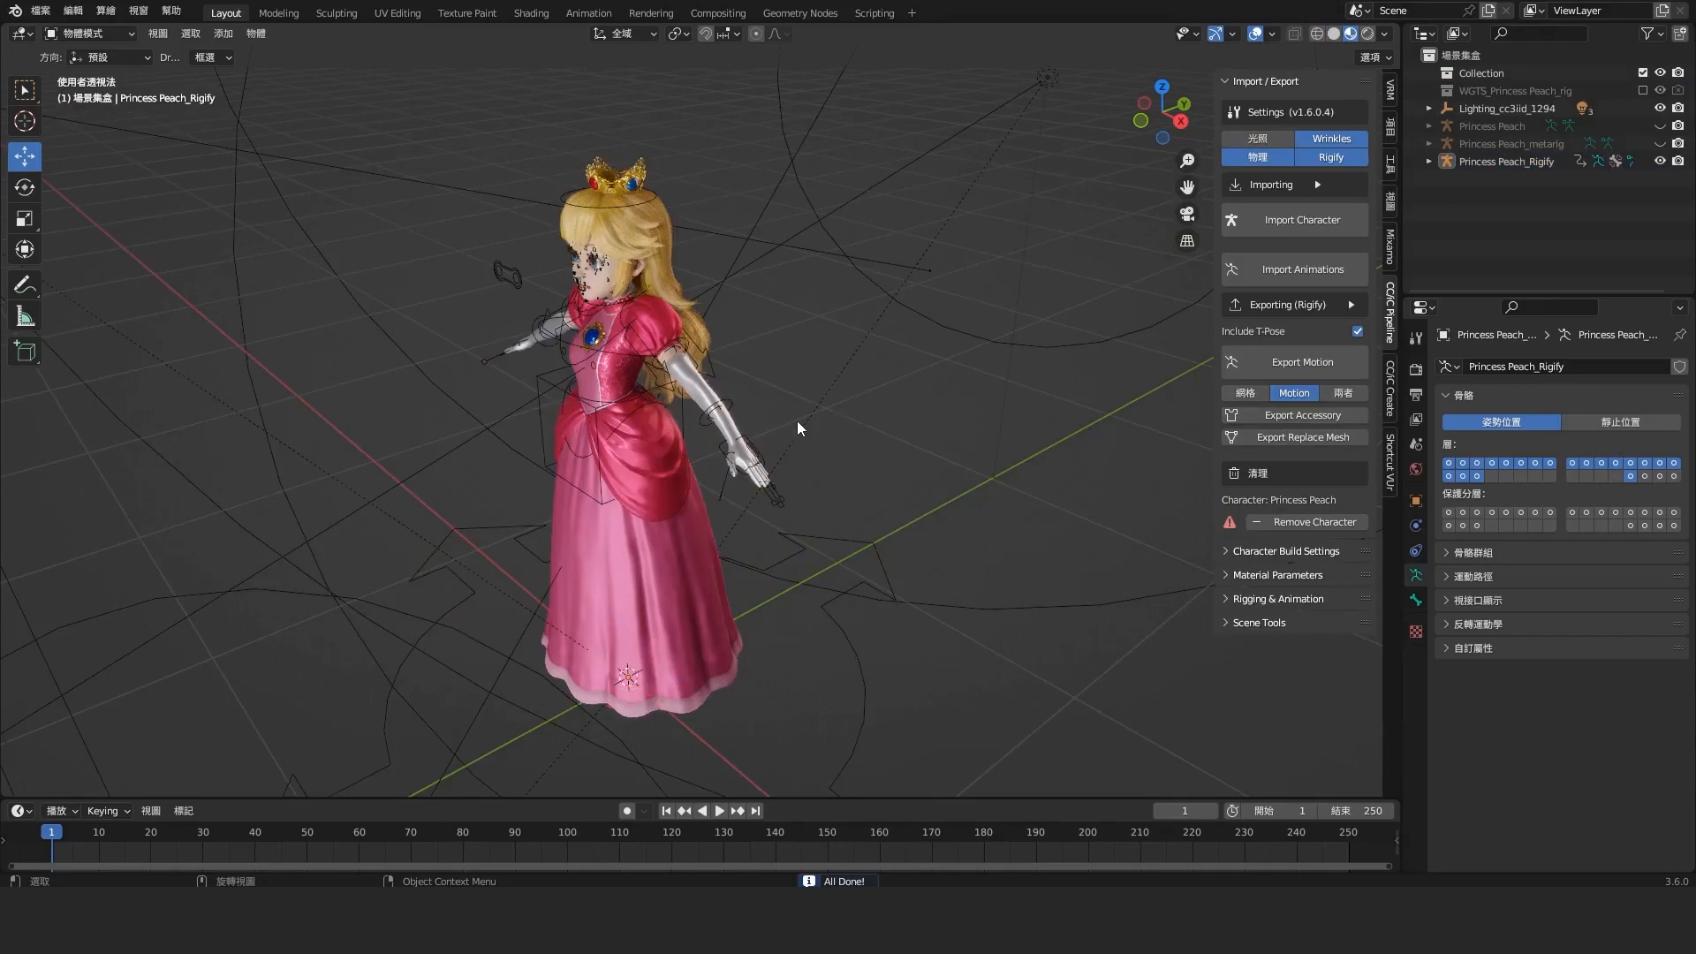
Move and rotate the hand_ik.L control of the Princess Peach_Rigify rig to lower the left arm toward the body
middle_drag(797, 420, 894, 530)
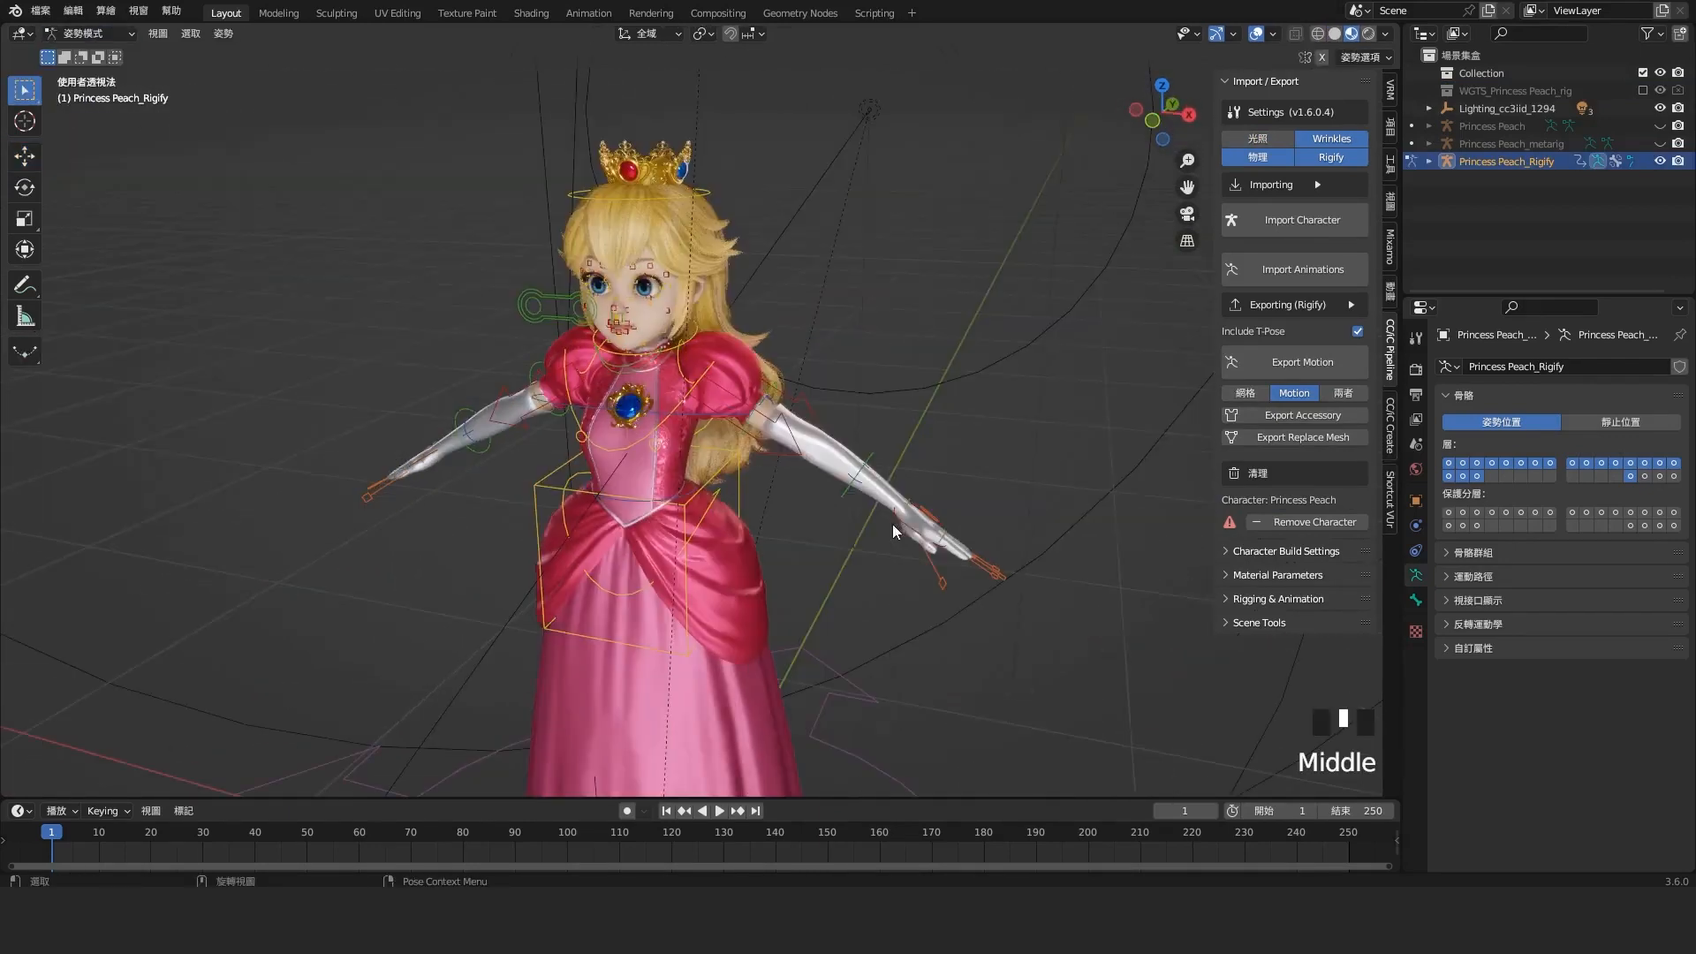
click(895, 531)
key(g)
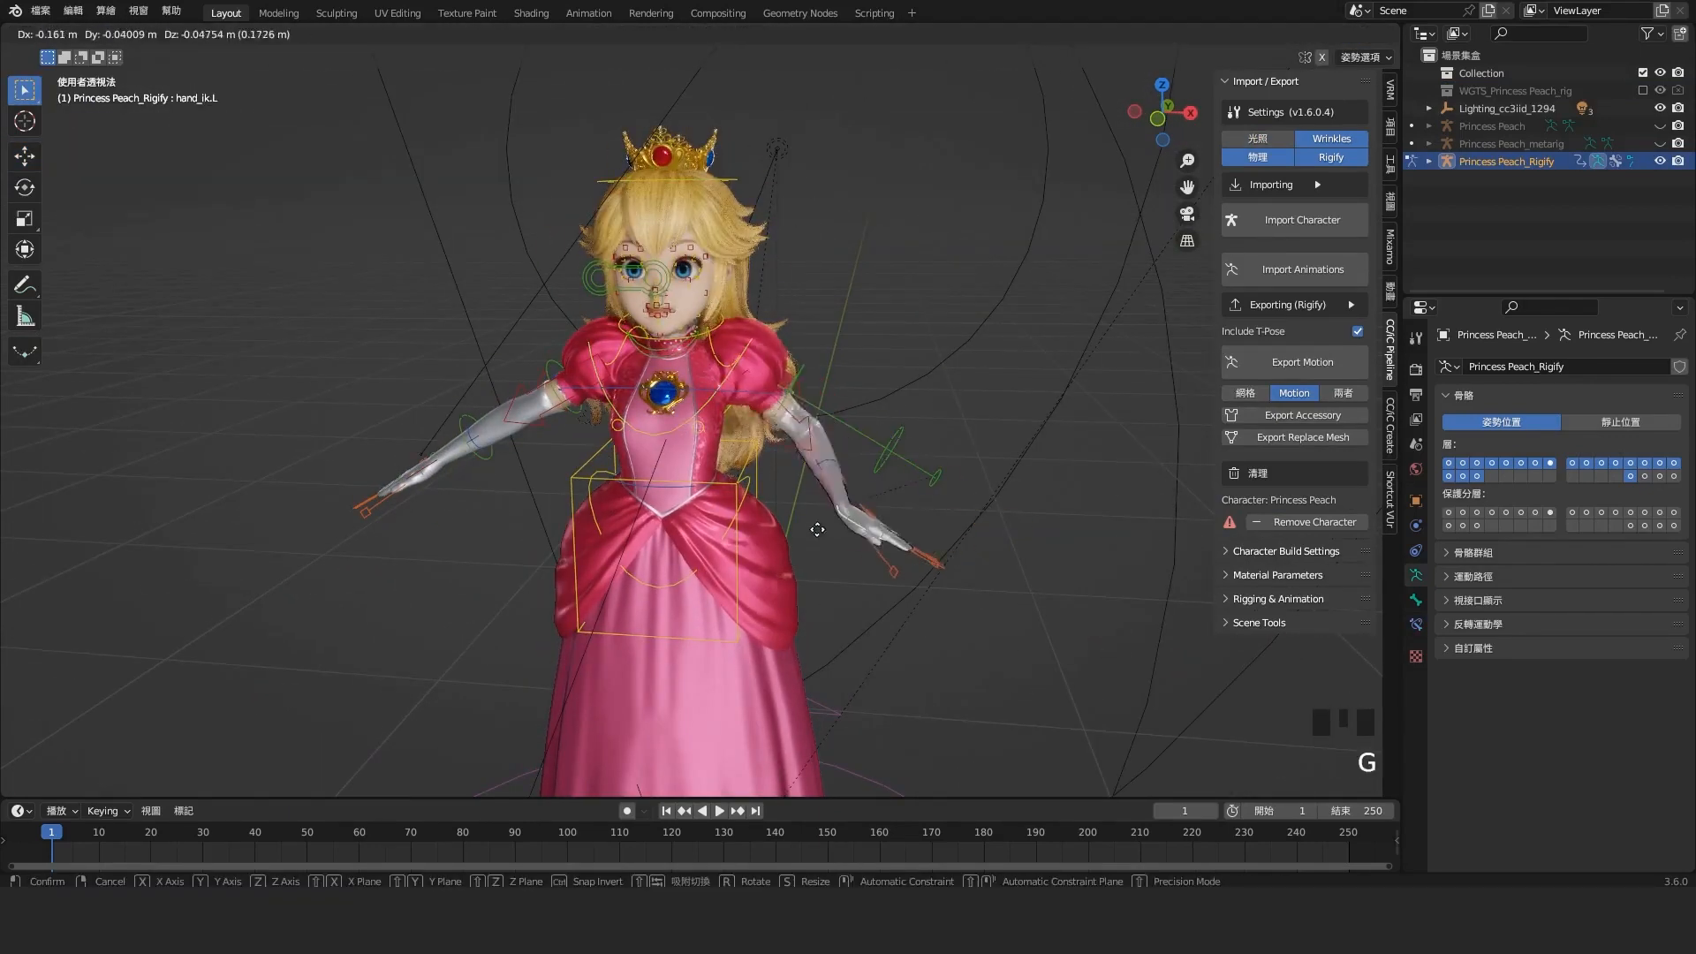
right_click(844, 555)
key(KP_1)
key(g)
click(874, 513)
key(r)
click(865, 521)
middle_drag(839, 459, 822, 512)
scroll(758, 454, up, 4)
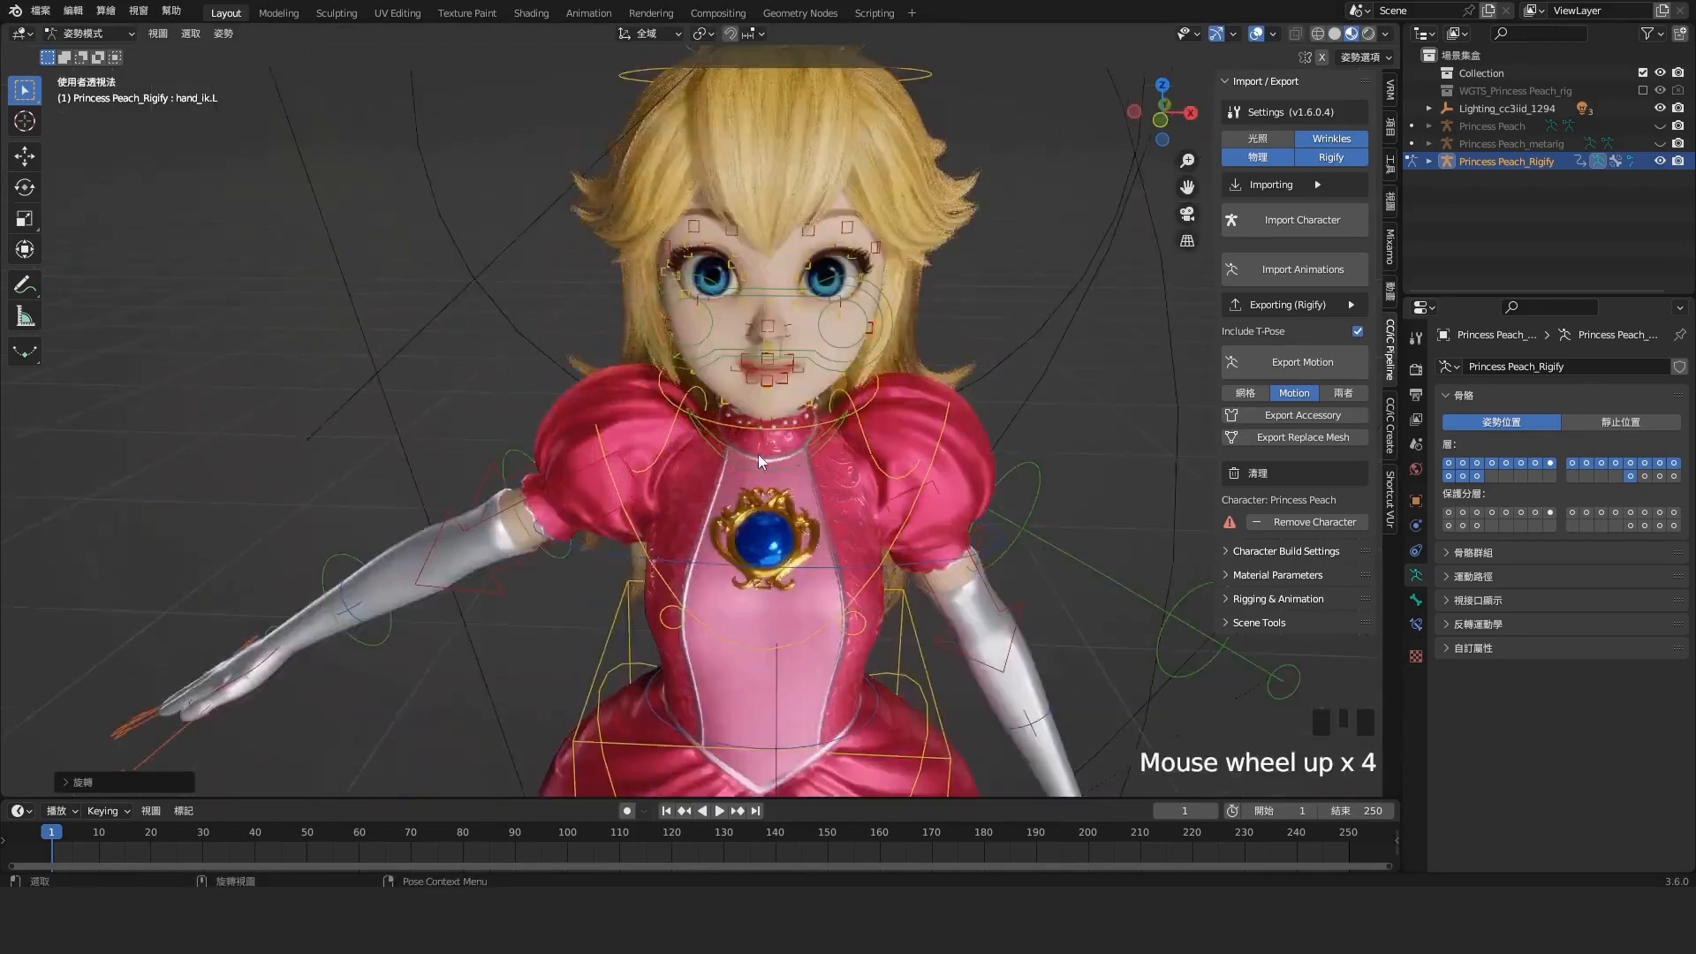
scroll(758, 454, down, 2)
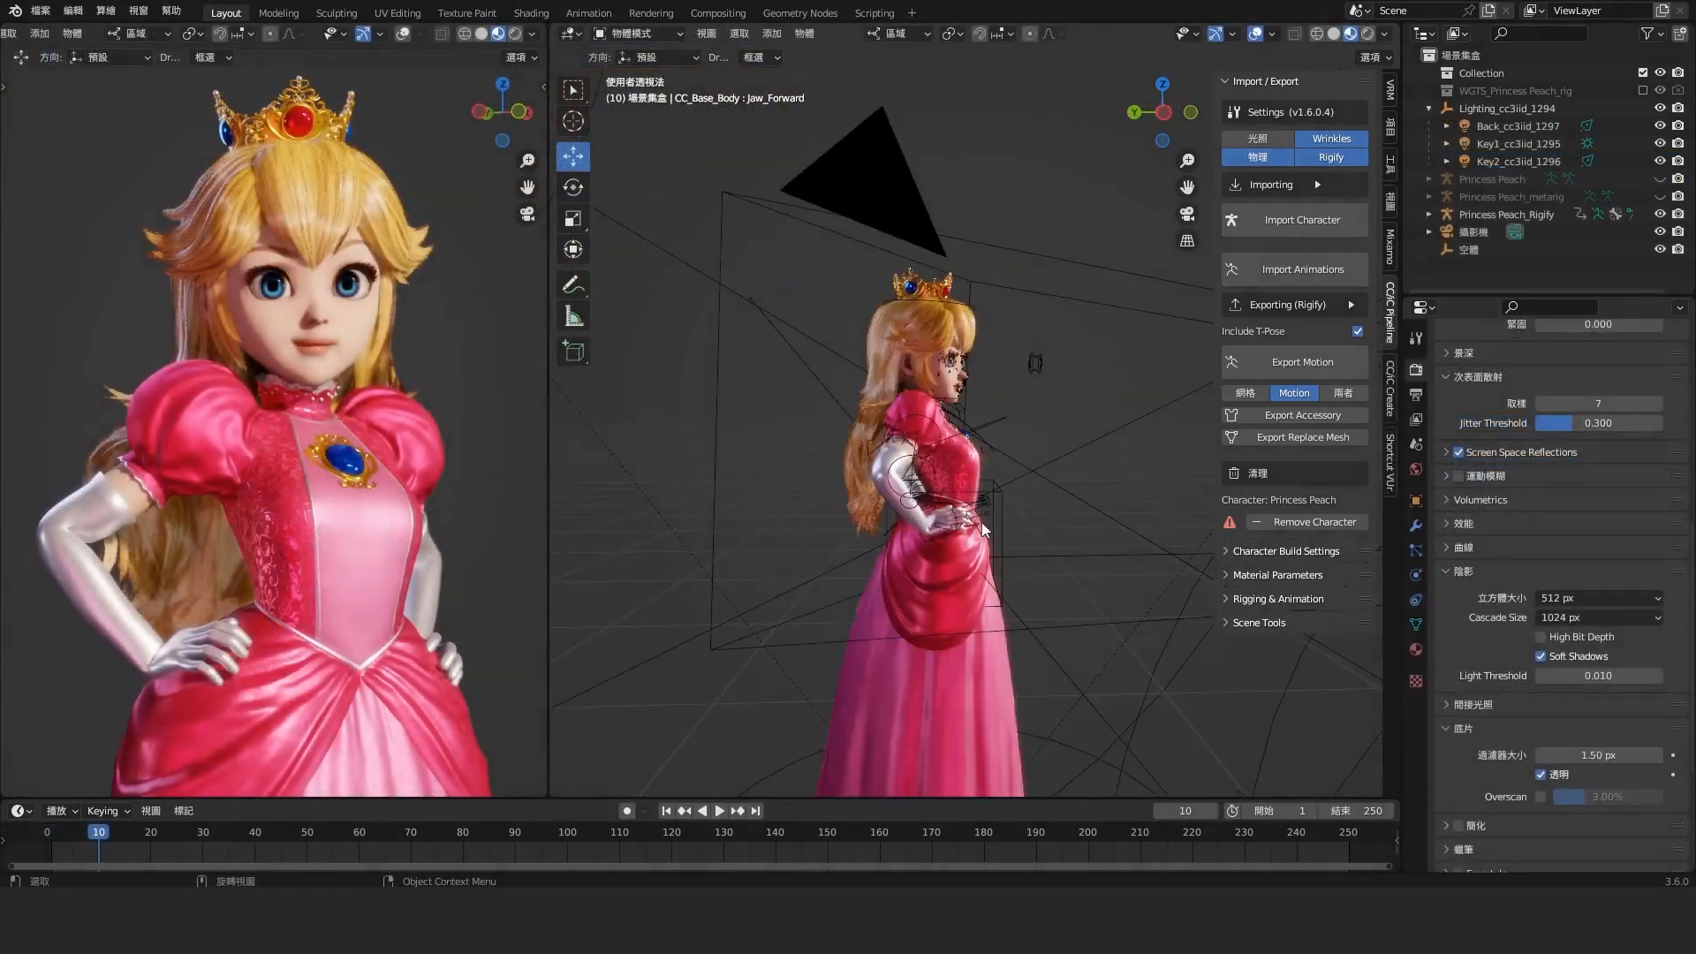
middle_drag(982, 522, 887, 532)
click(887, 532)
shift+middle_drag(945, 676, 1025, 539)
click(751, 542)
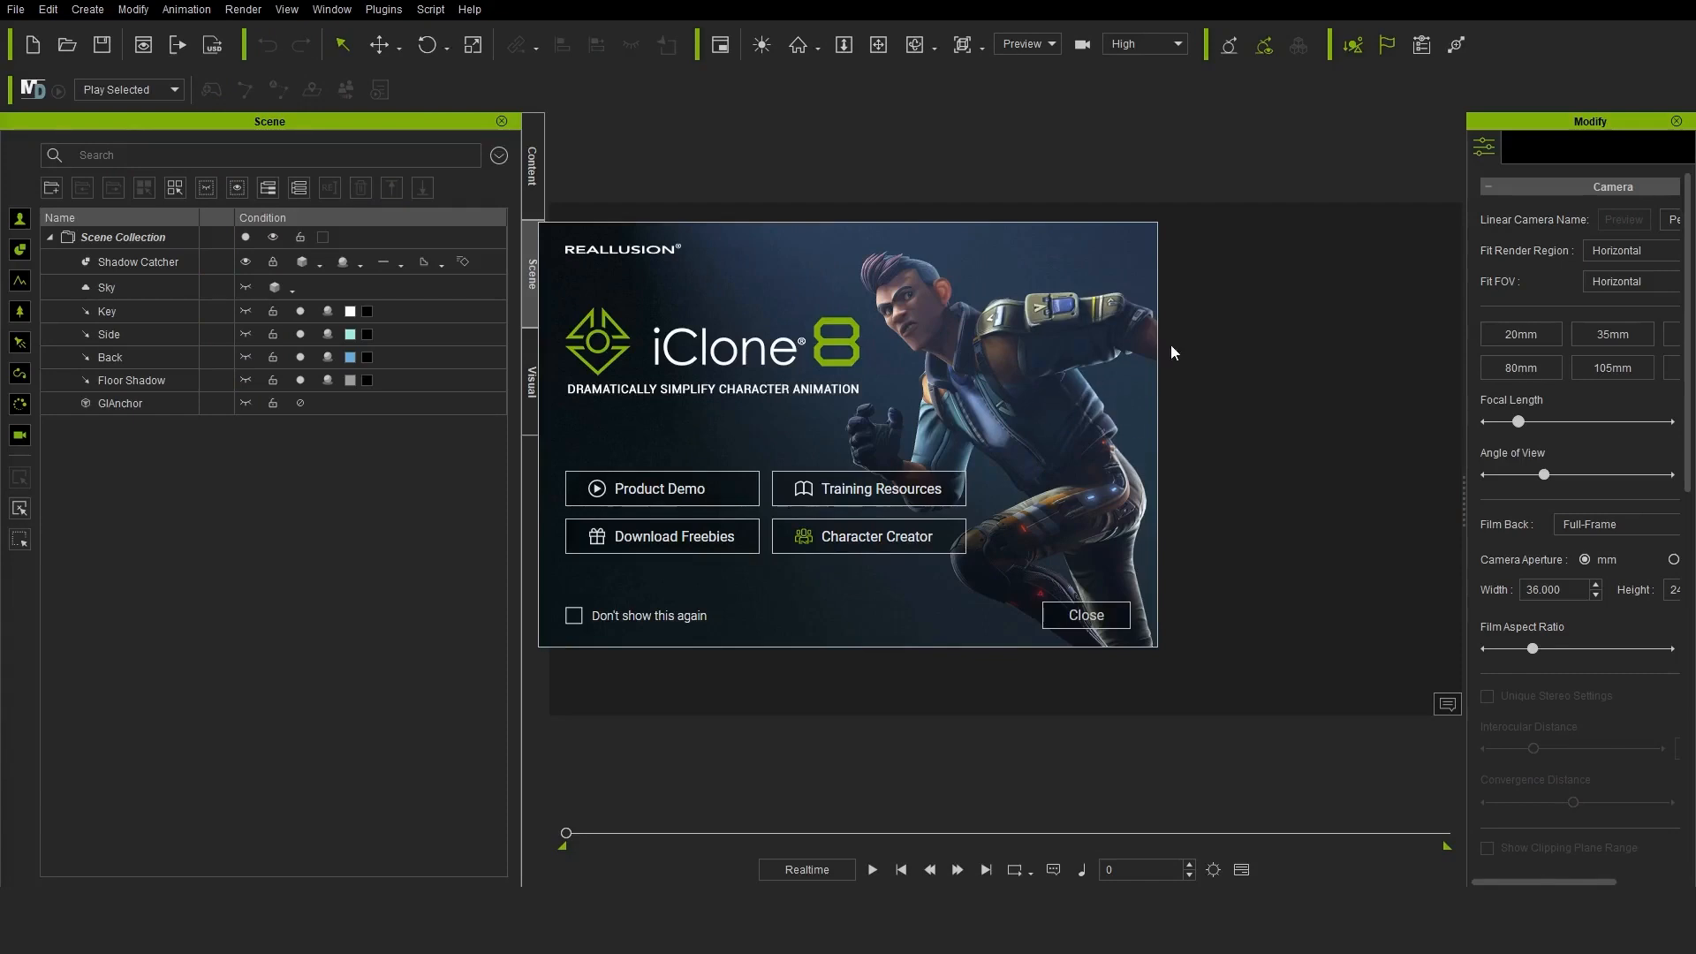
Switch to iClone, dismiss the welcome window, and apply and preview the Idle03_M motion from the 01_Male acting folder on Mario
click(1087, 616)
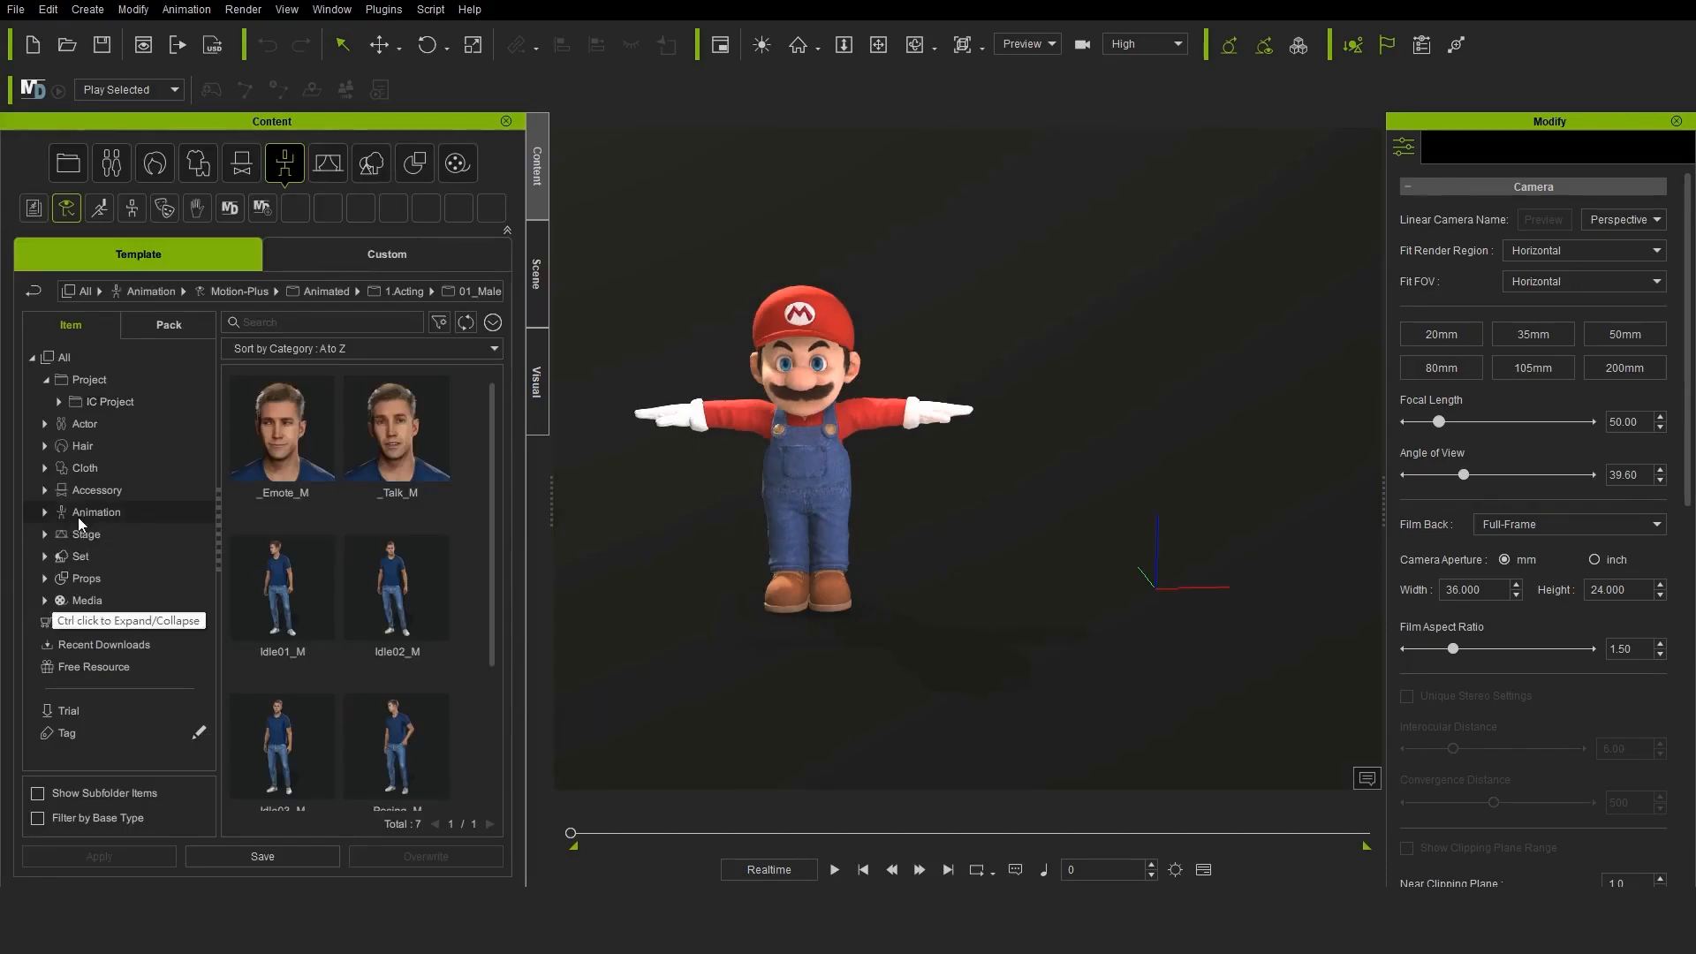
click(45, 513)
scroll(157, 572, down, 1)
scroll(424, 565, down, 1)
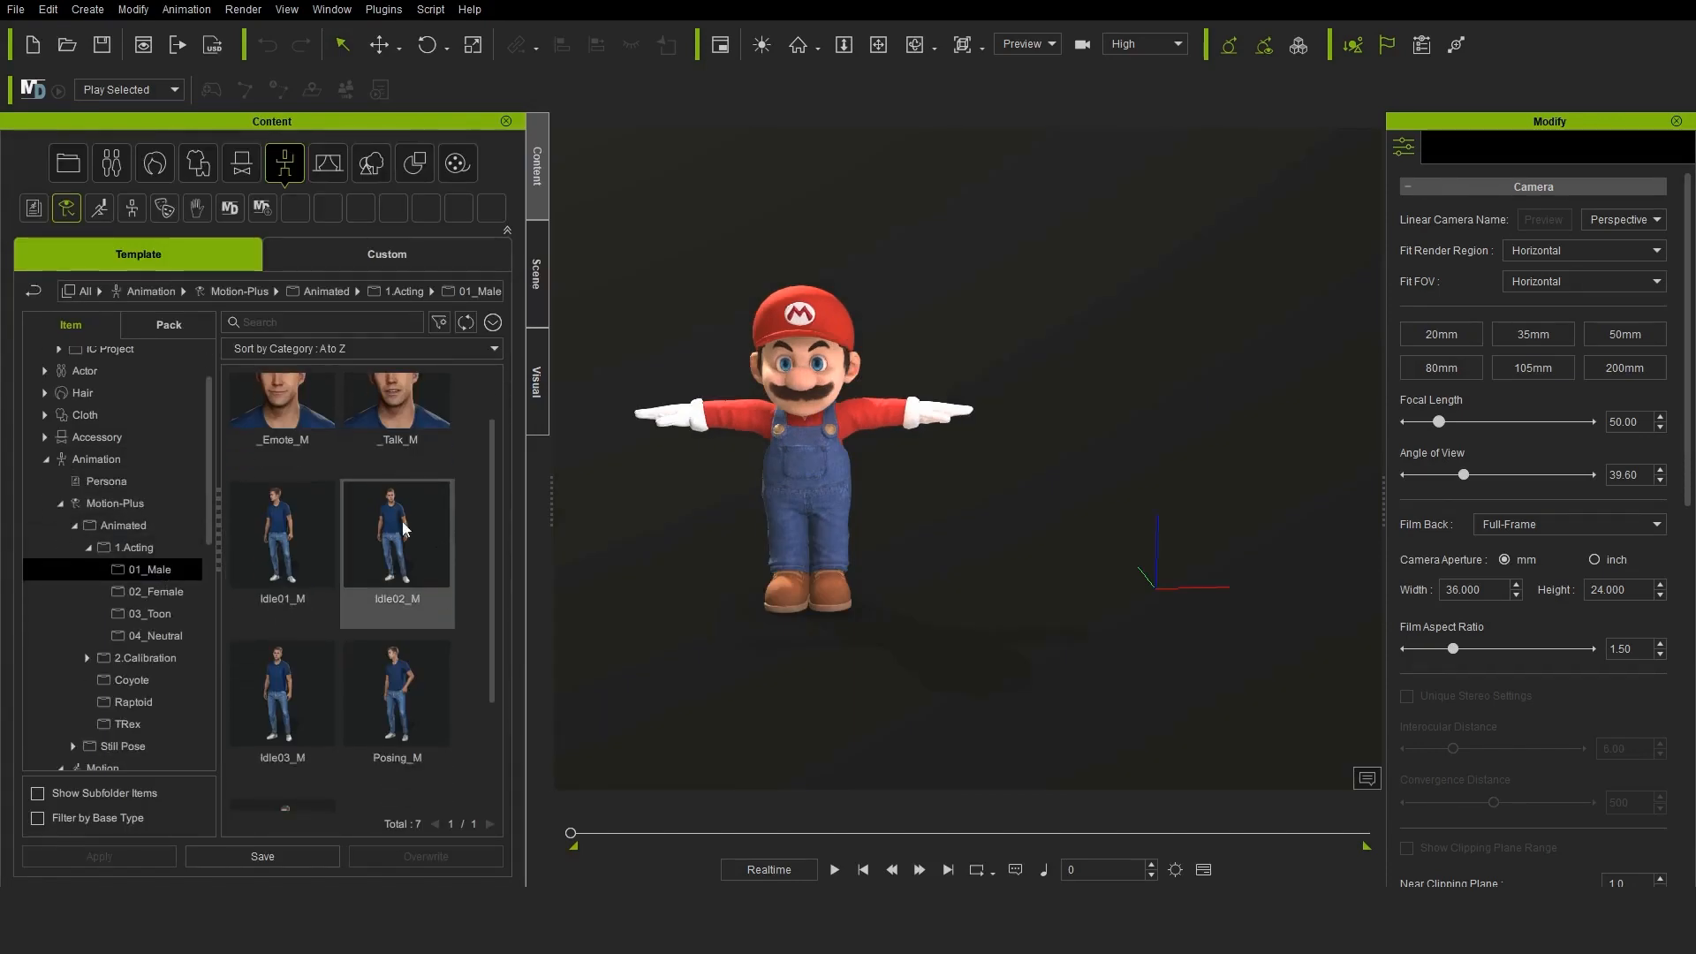
click(297, 652)
drag(389, 666, 795, 459)
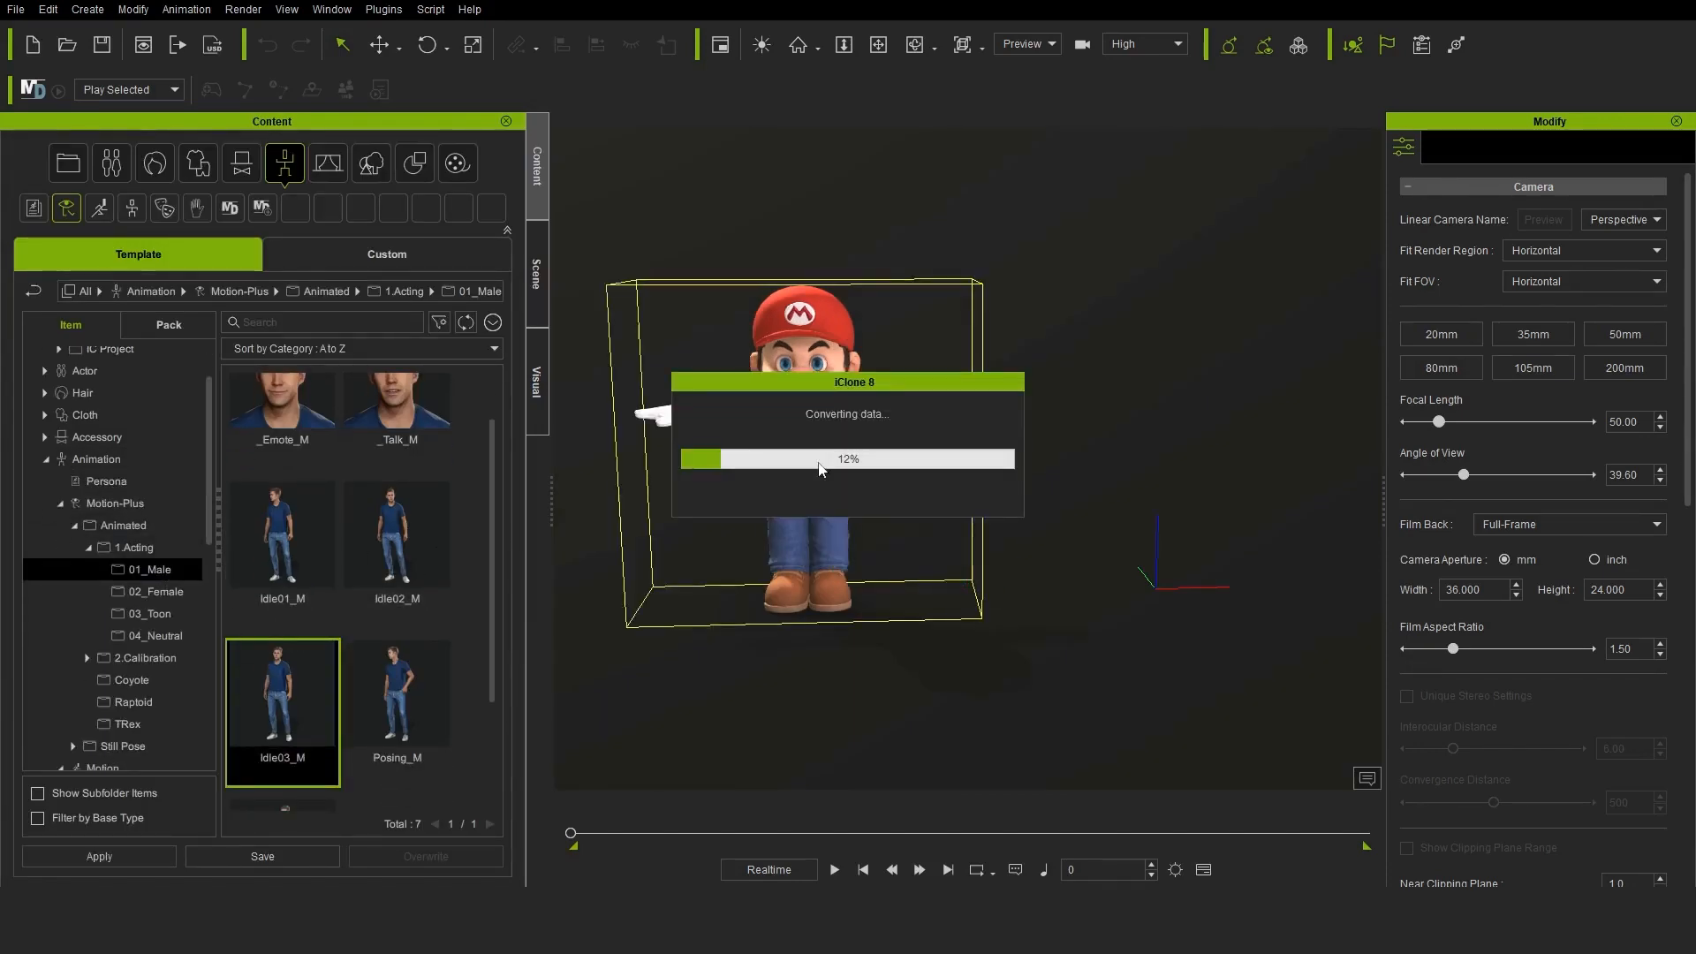
click(835, 870)
click(835, 870)
Show the timeline, open Mario's motion layer for editing, and play back the idle animation
key(F3)
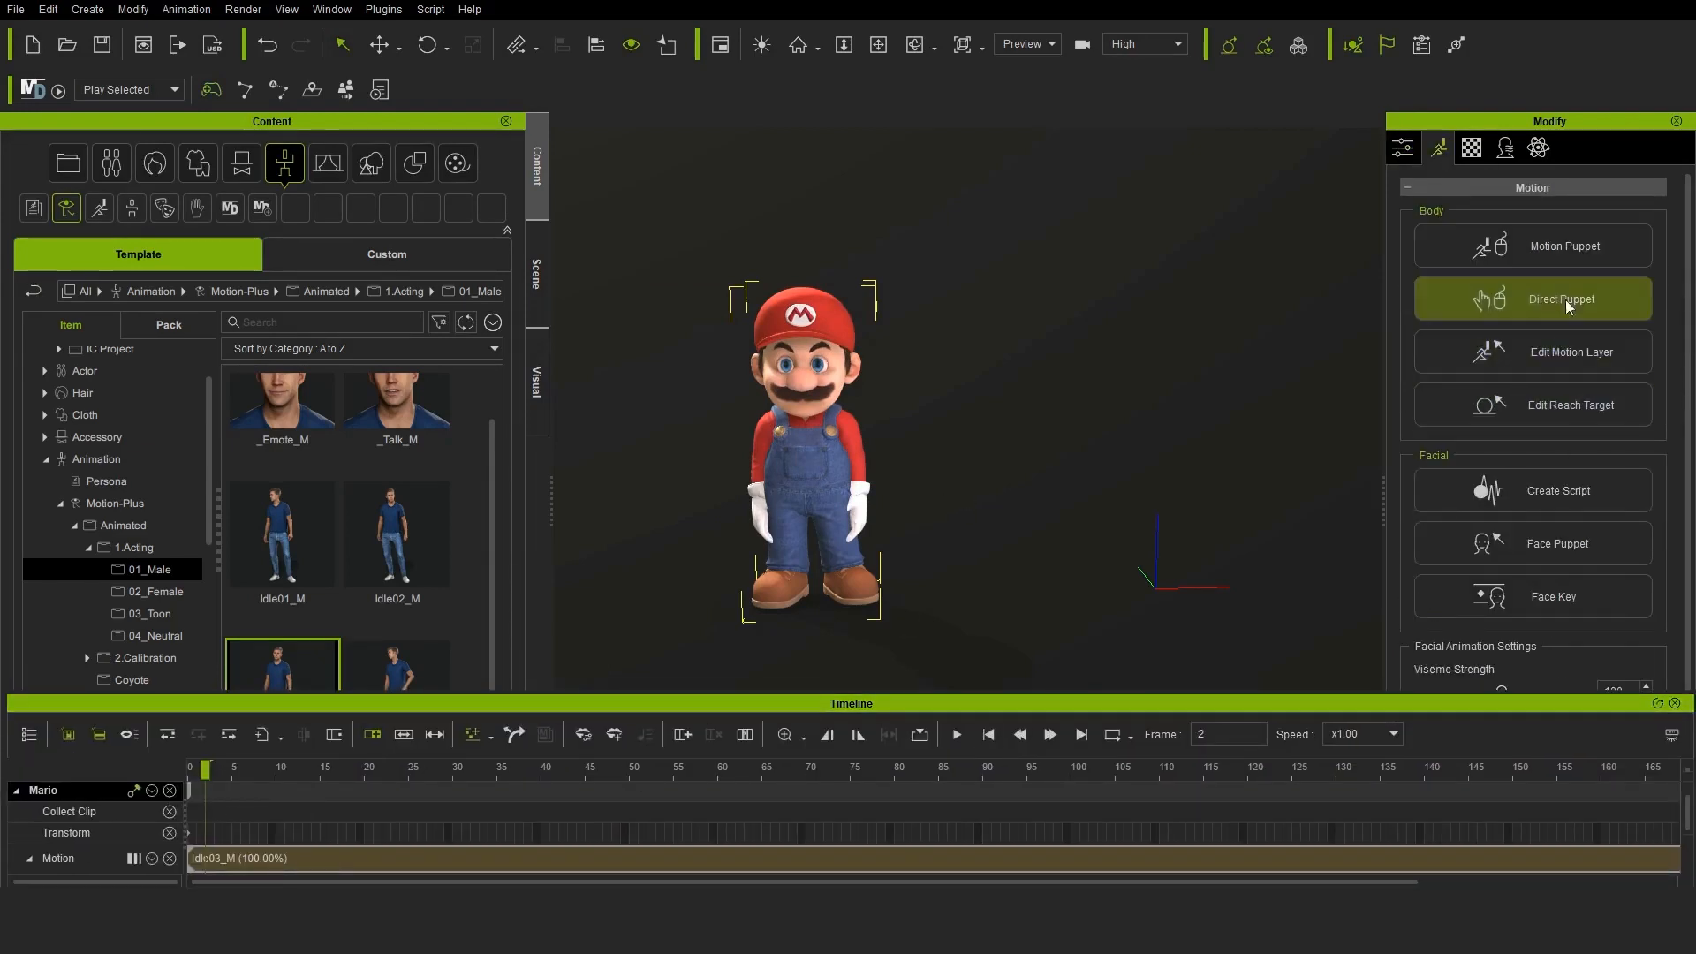
click(1570, 358)
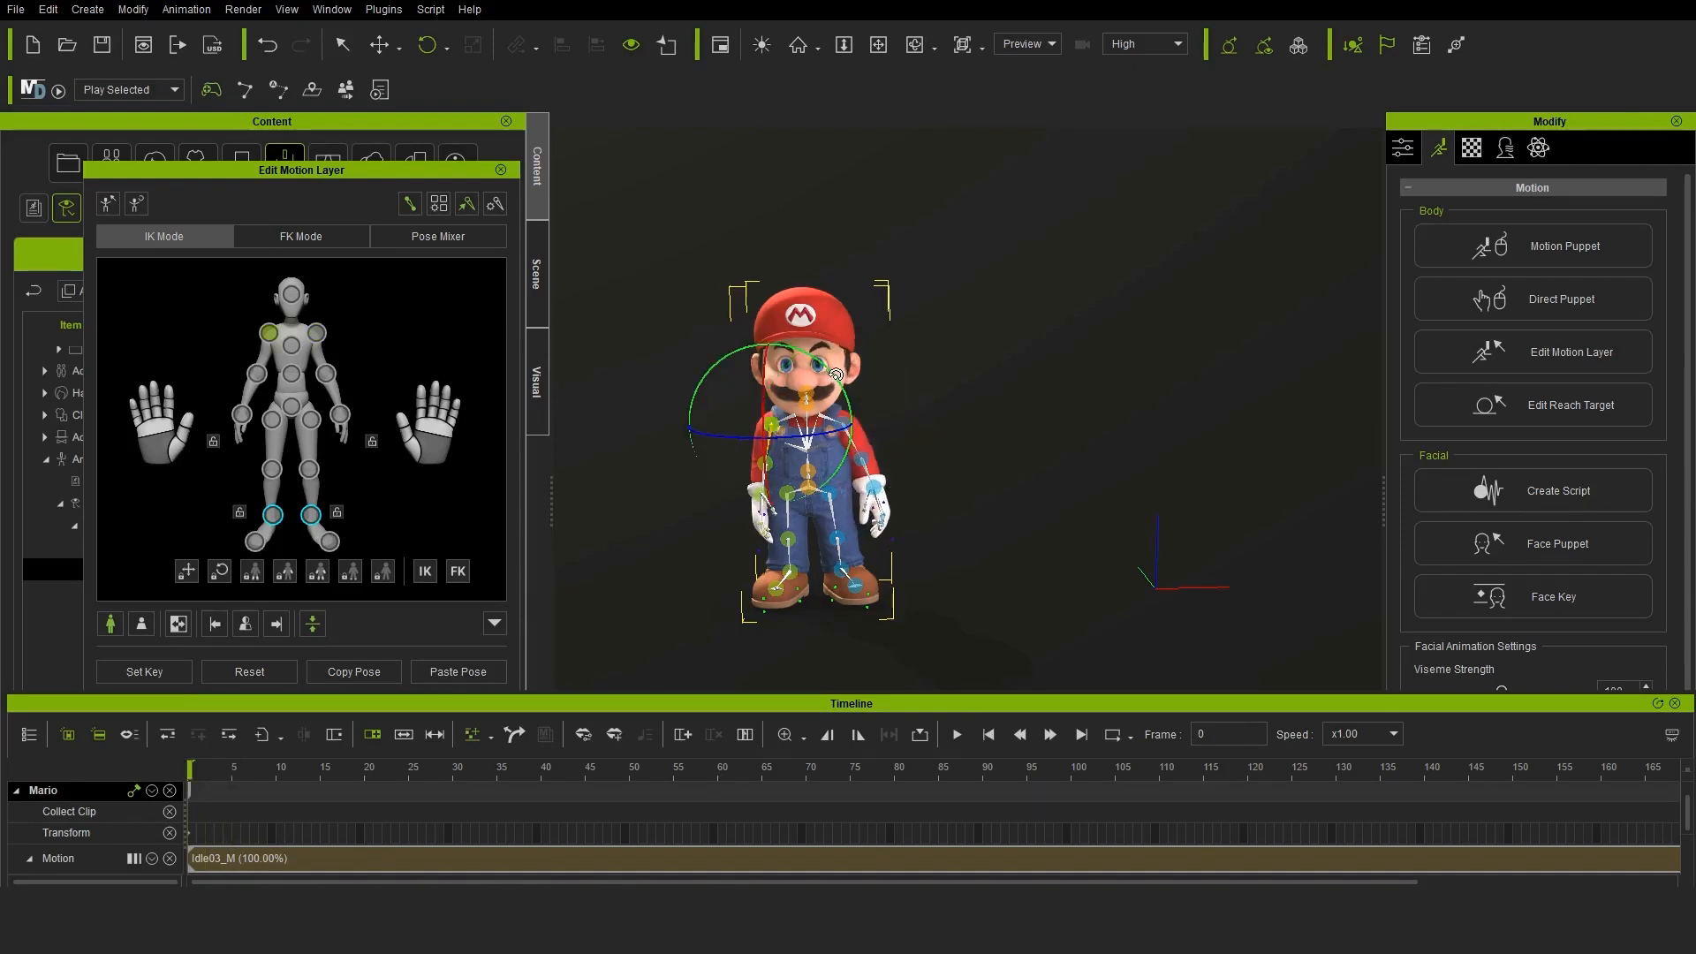
click(956, 734)
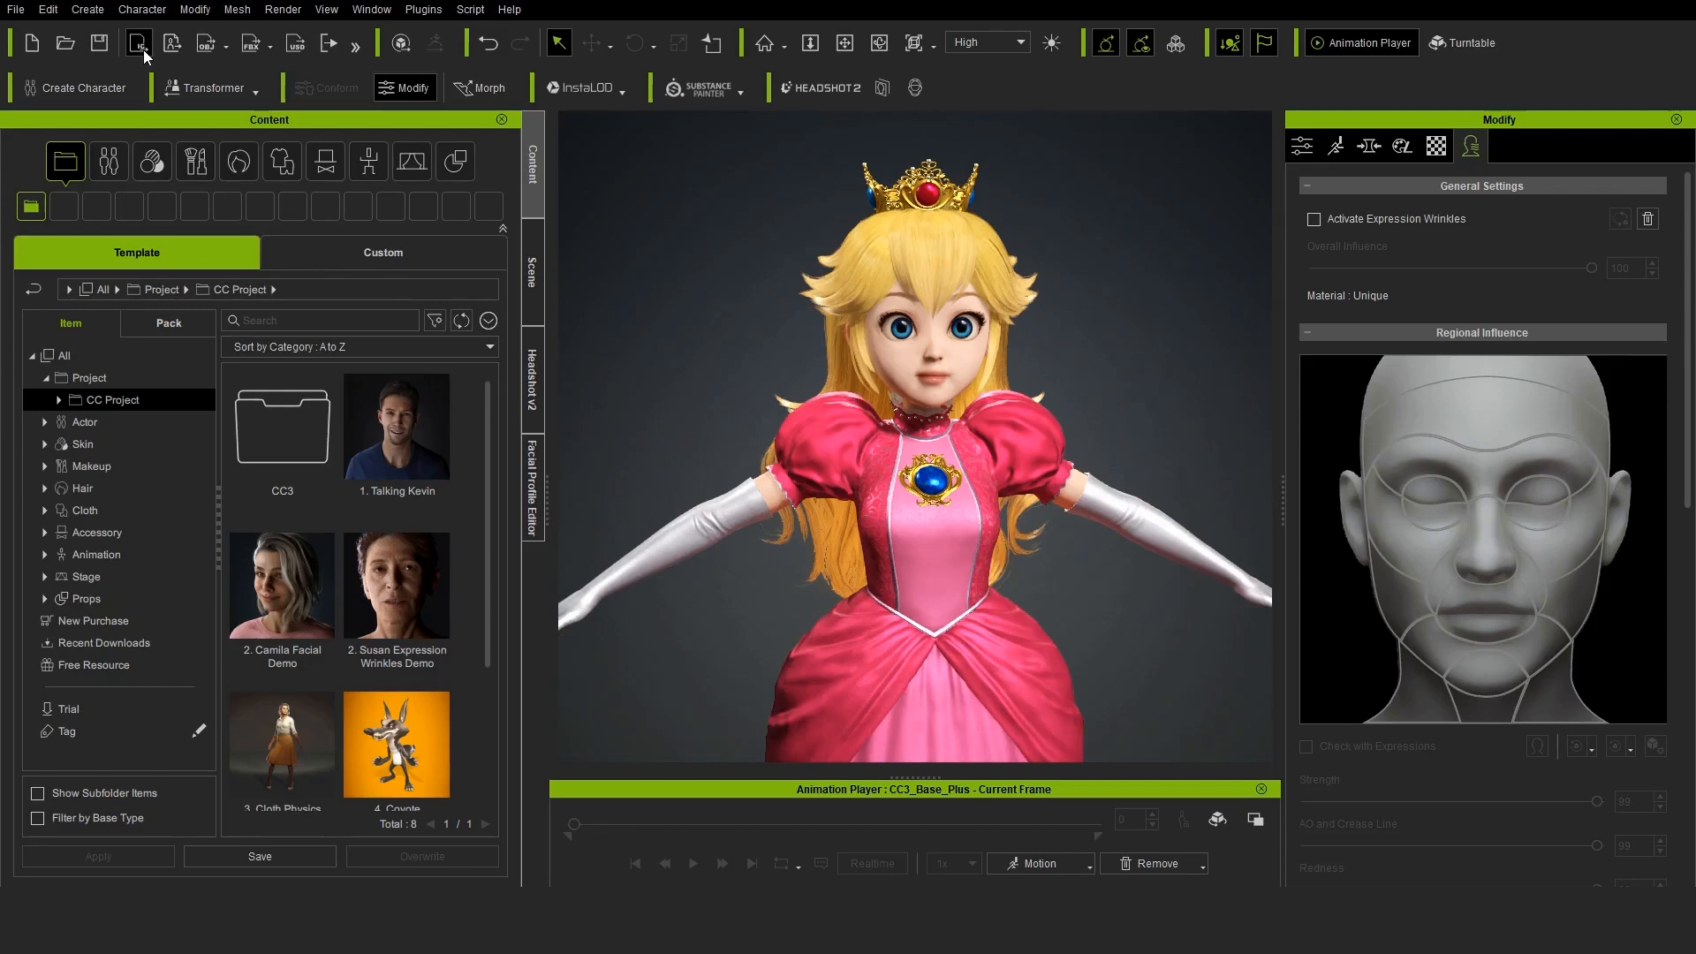
Switch to Character Creator and send the princess character over to iClone
click(141, 44)
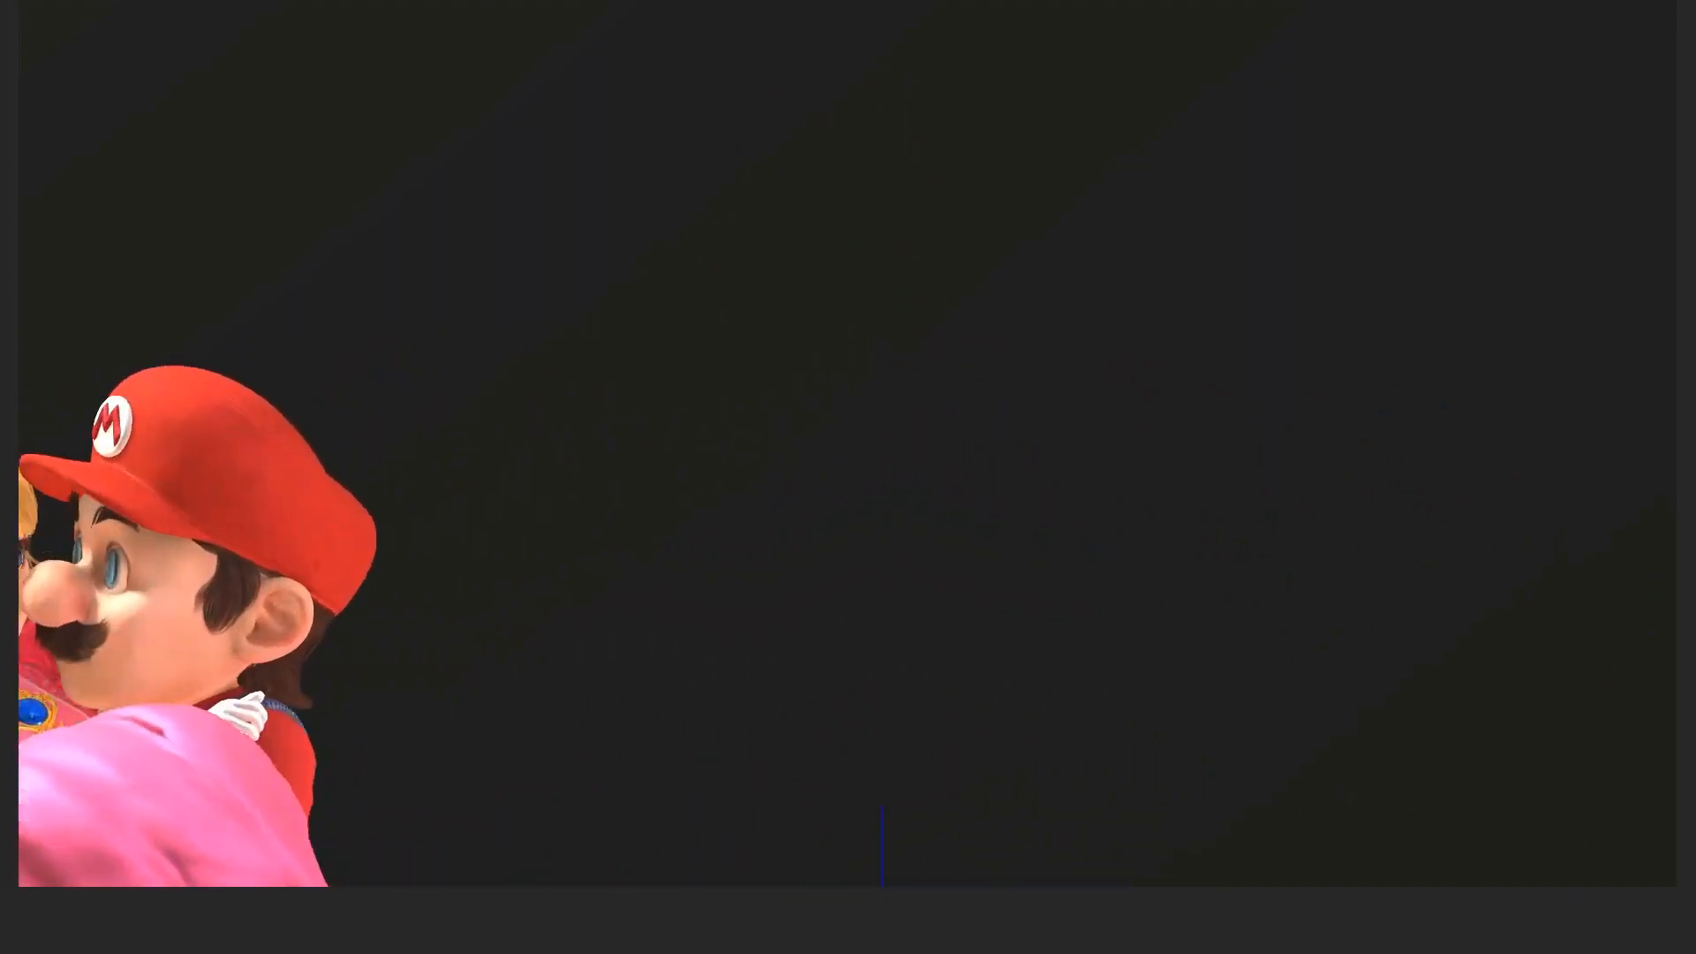
Apply the Jog_M(2L) motion from the Classical Cartoon male Run folder to Mario and preview it
click(75, 472)
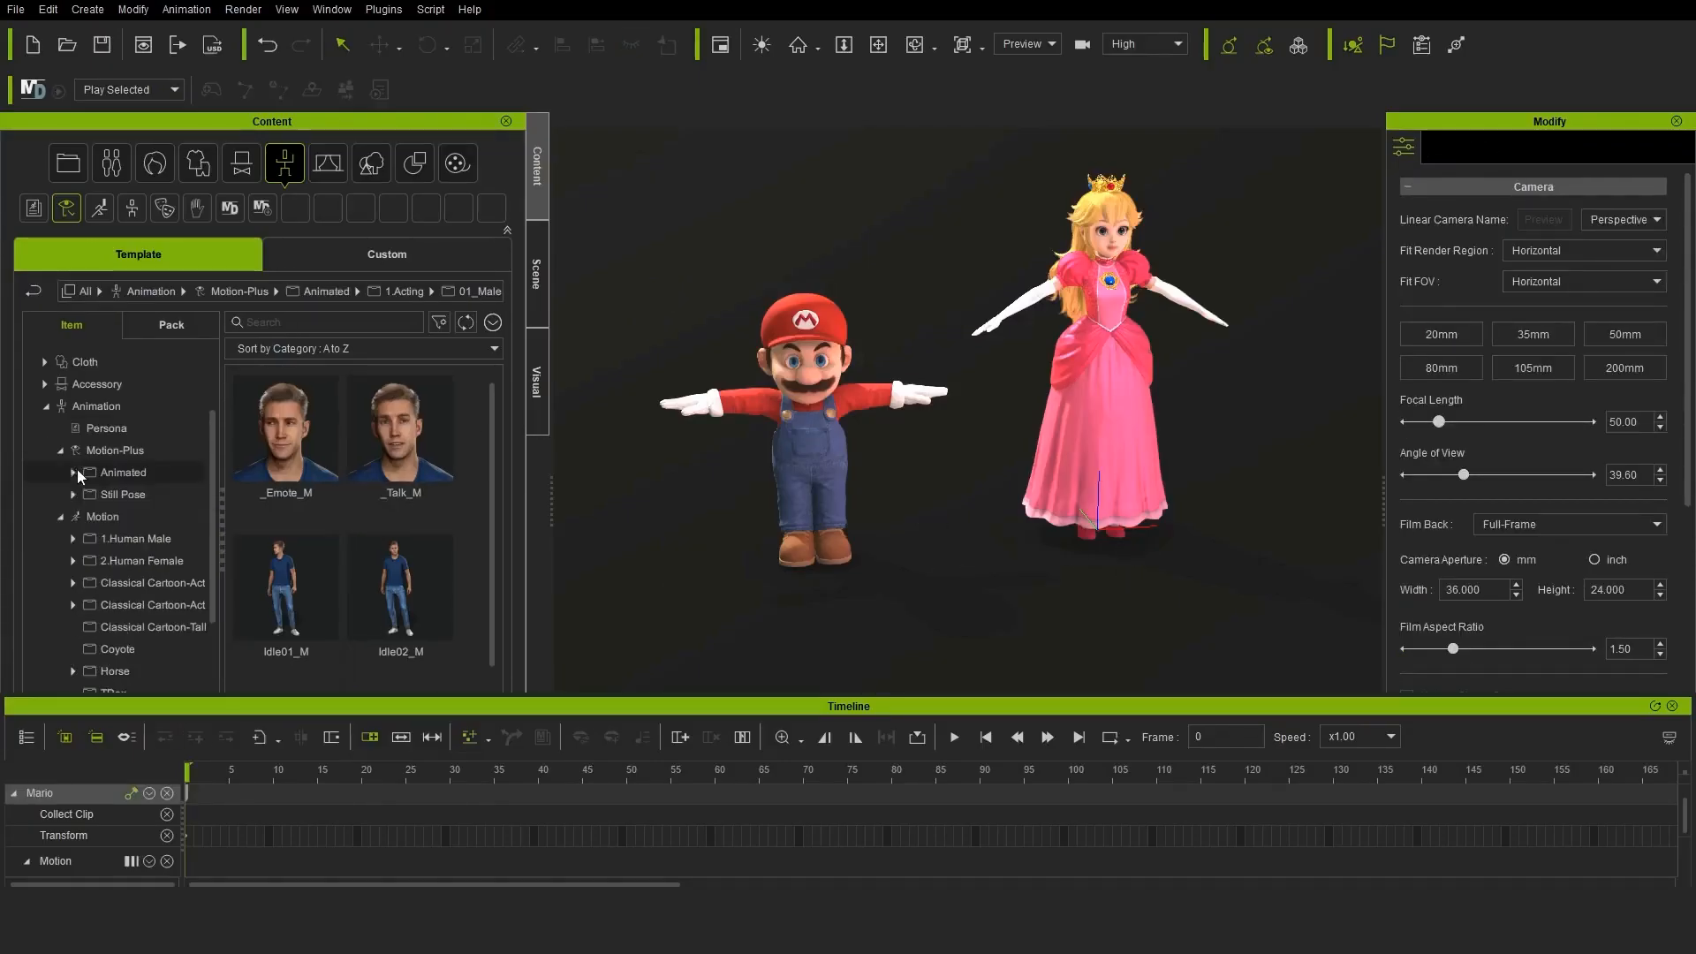
scroll(76, 481, down, 3)
click(73, 498)
click(125, 543)
drag(441, 477, 804, 424)
click(954, 737)
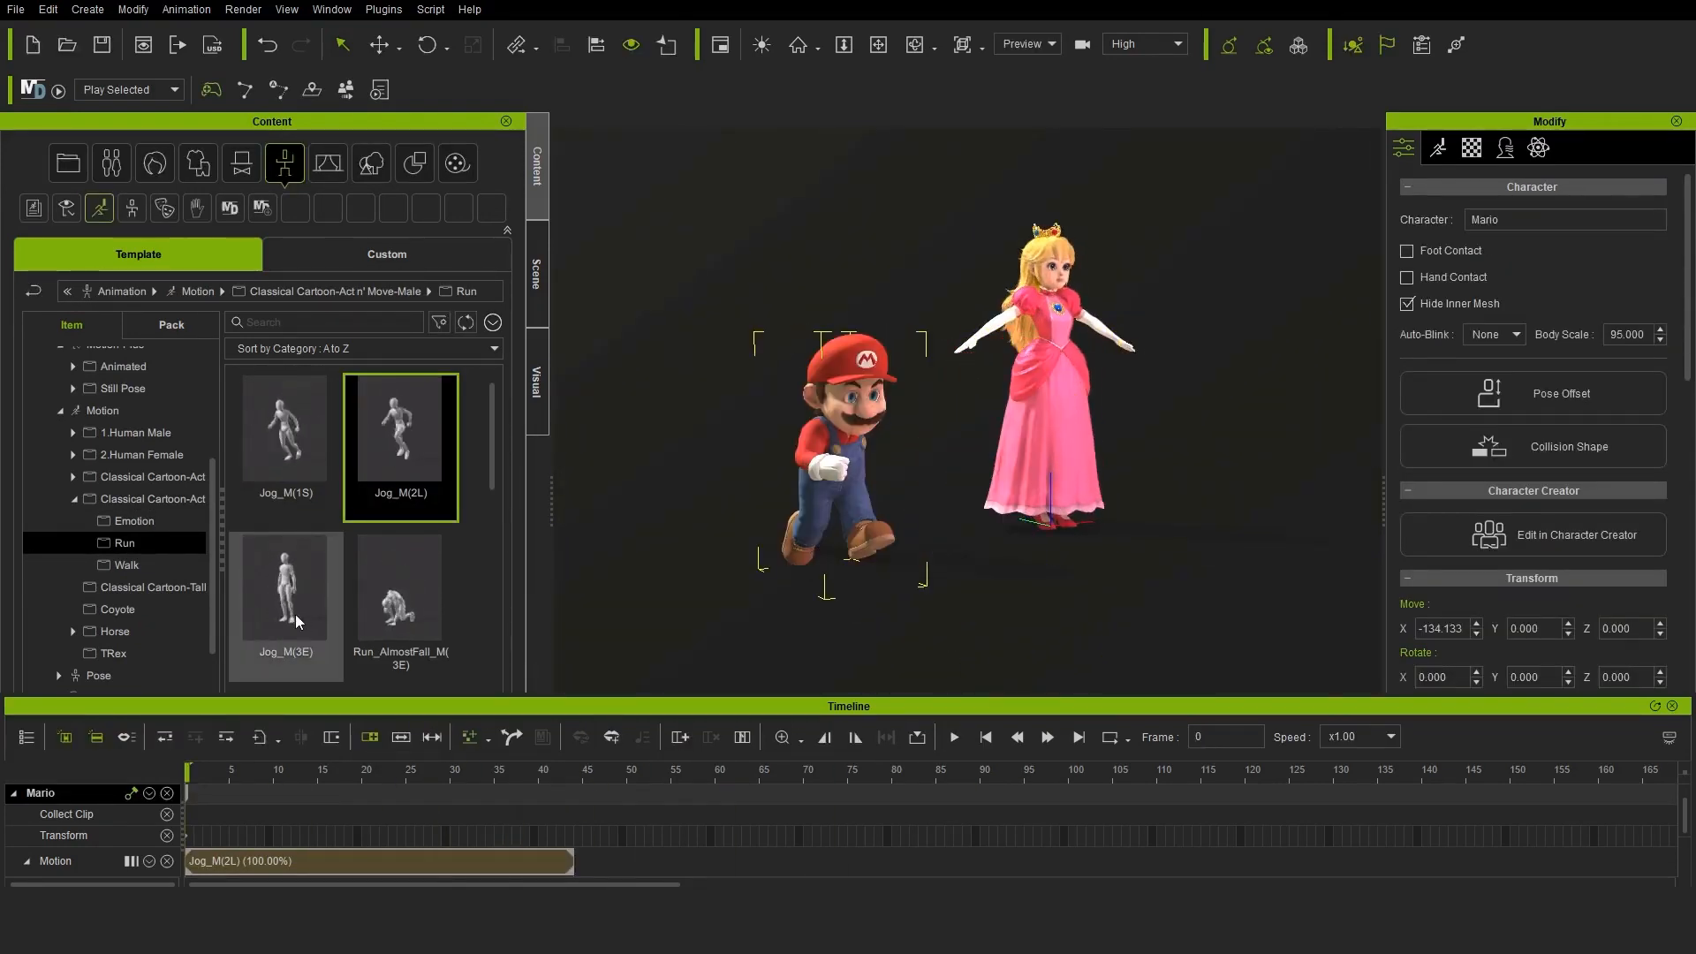
Append the Jog_M(3E) motion after Mario's first jog clip and preview the combined run
drag(291, 616, 632, 865)
drag(523, 772, 887, 762)
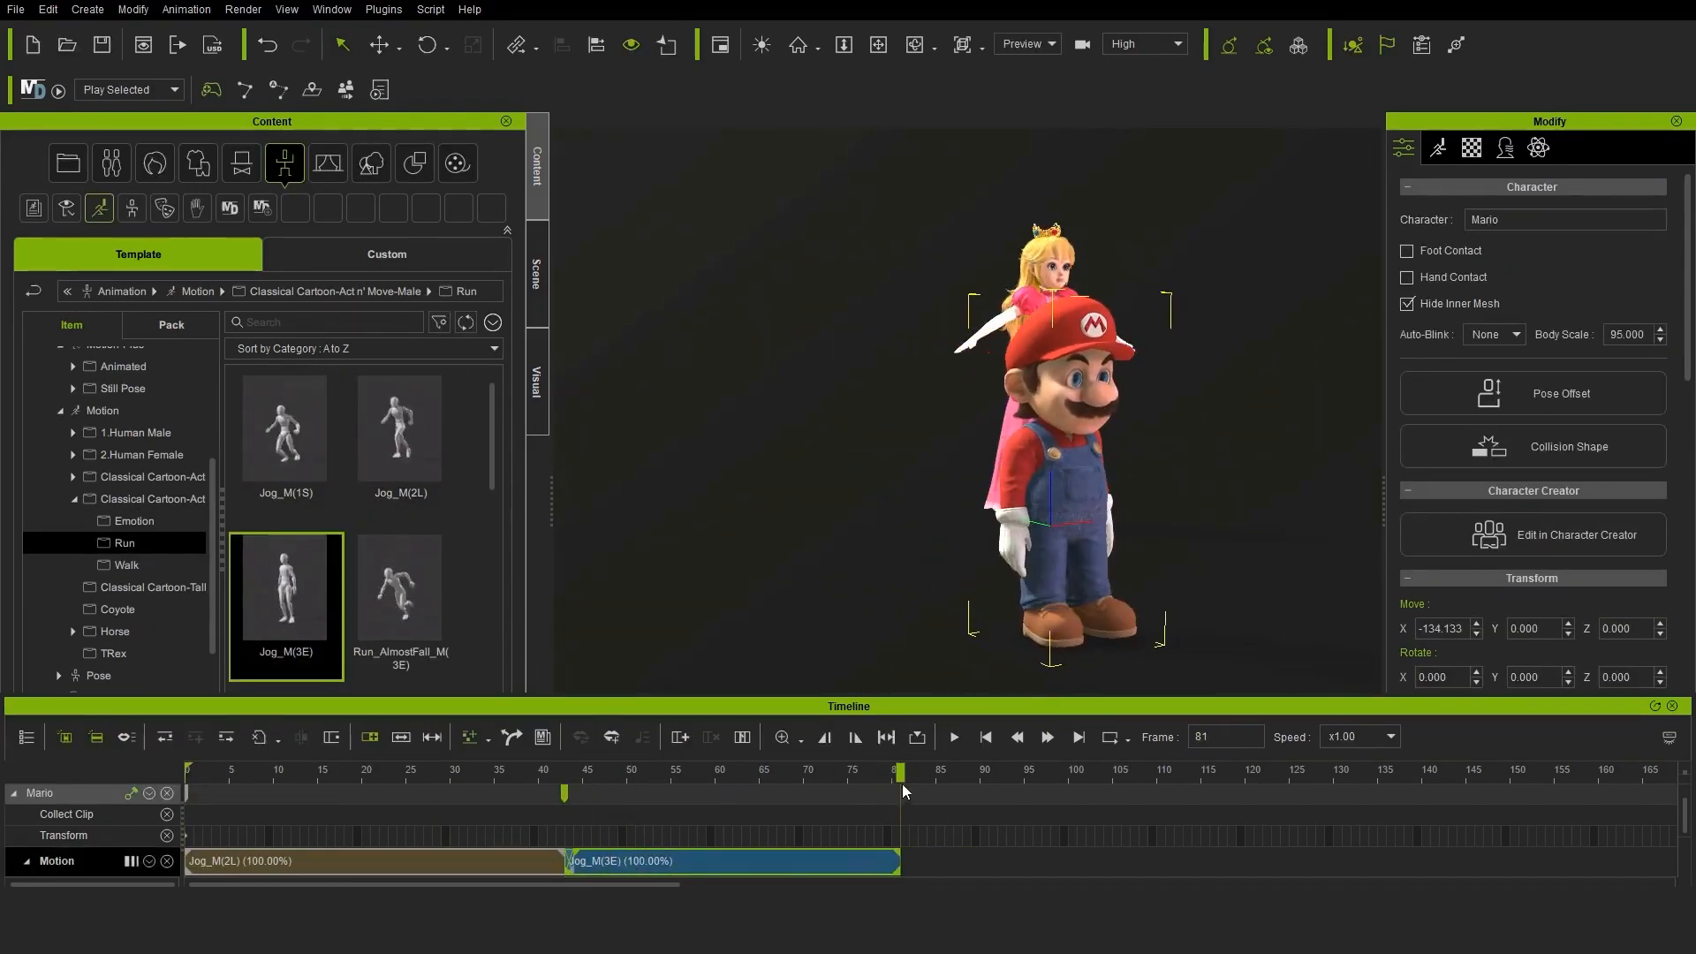
click(954, 737)
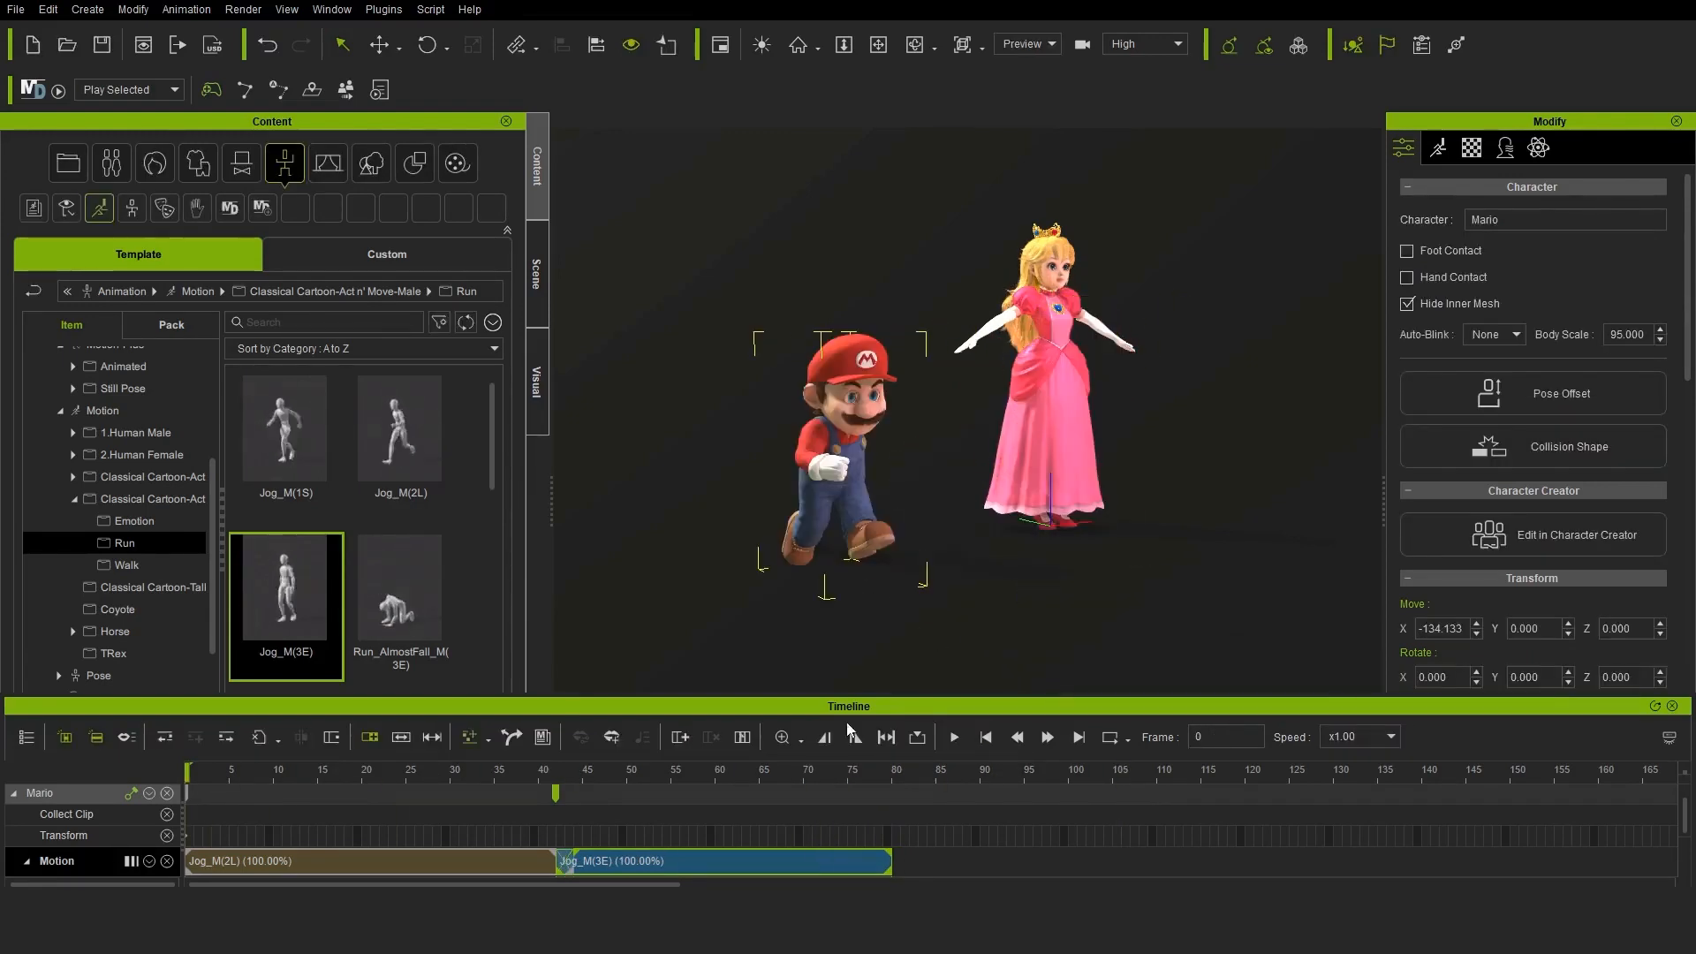
Select Mario in the scene and move him away from the princess to about X 27, Y -235
click(536, 274)
click(124, 336)
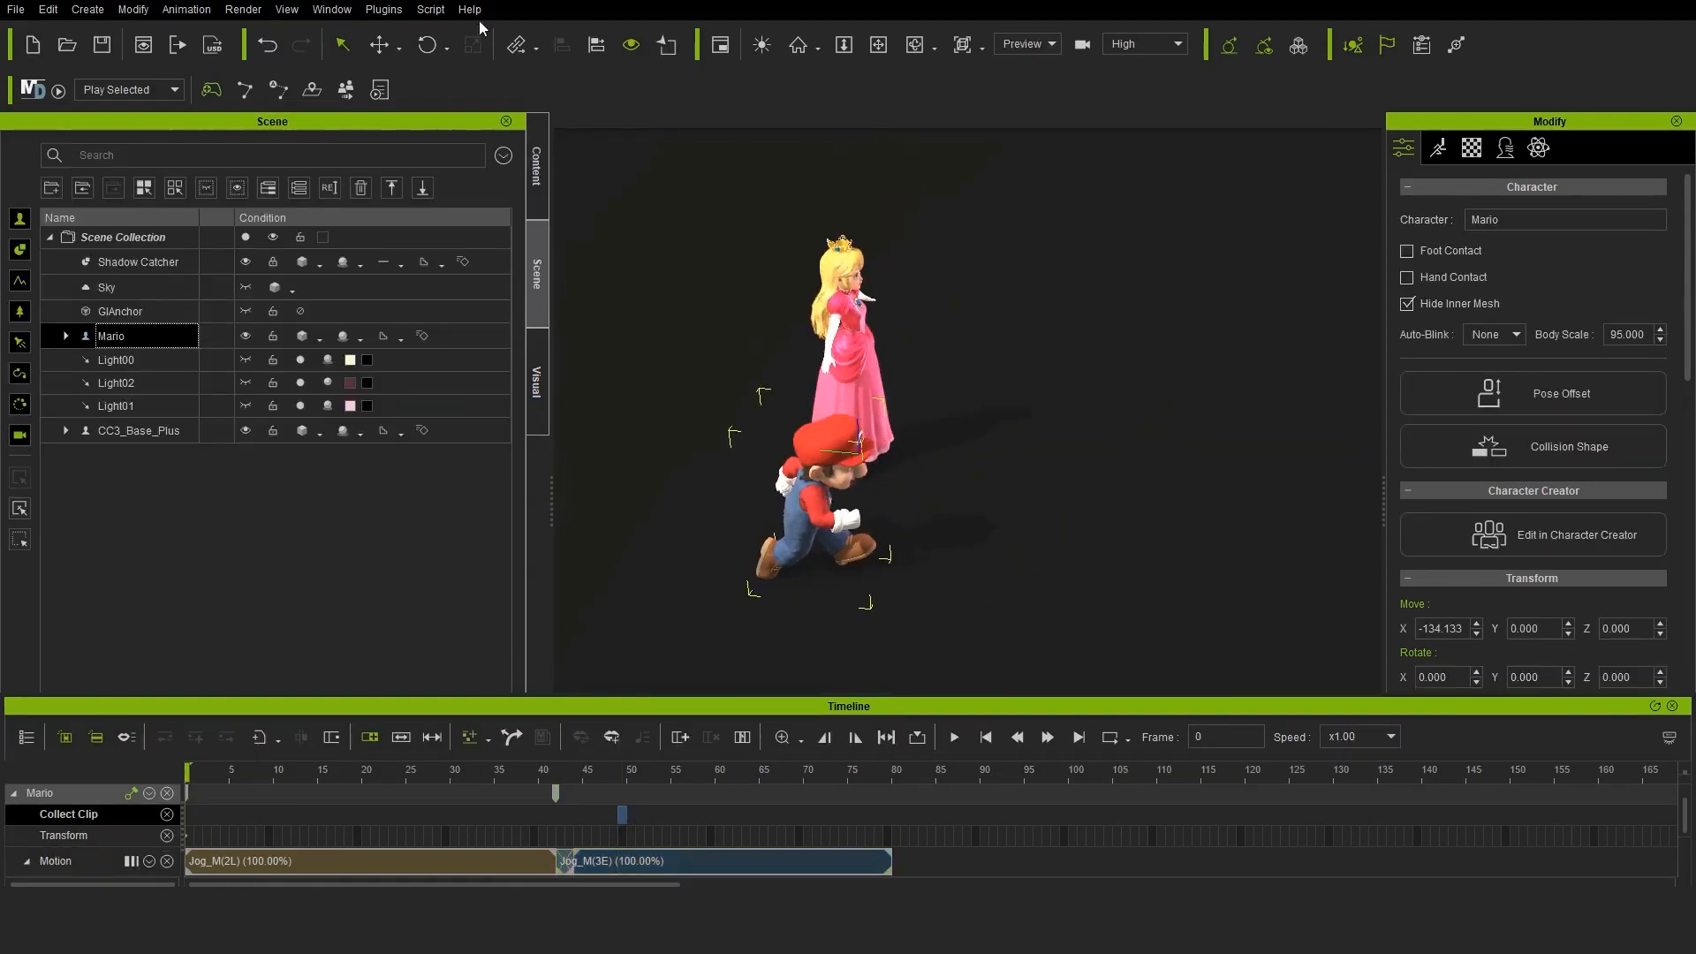
click(379, 44)
right_drag(797, 481, 806, 535)
drag(803, 542, 1185, 387)
Set Mario's Z rotation to 180
click(428, 47)
scroll(1596, 627, down, 2)
text(18)
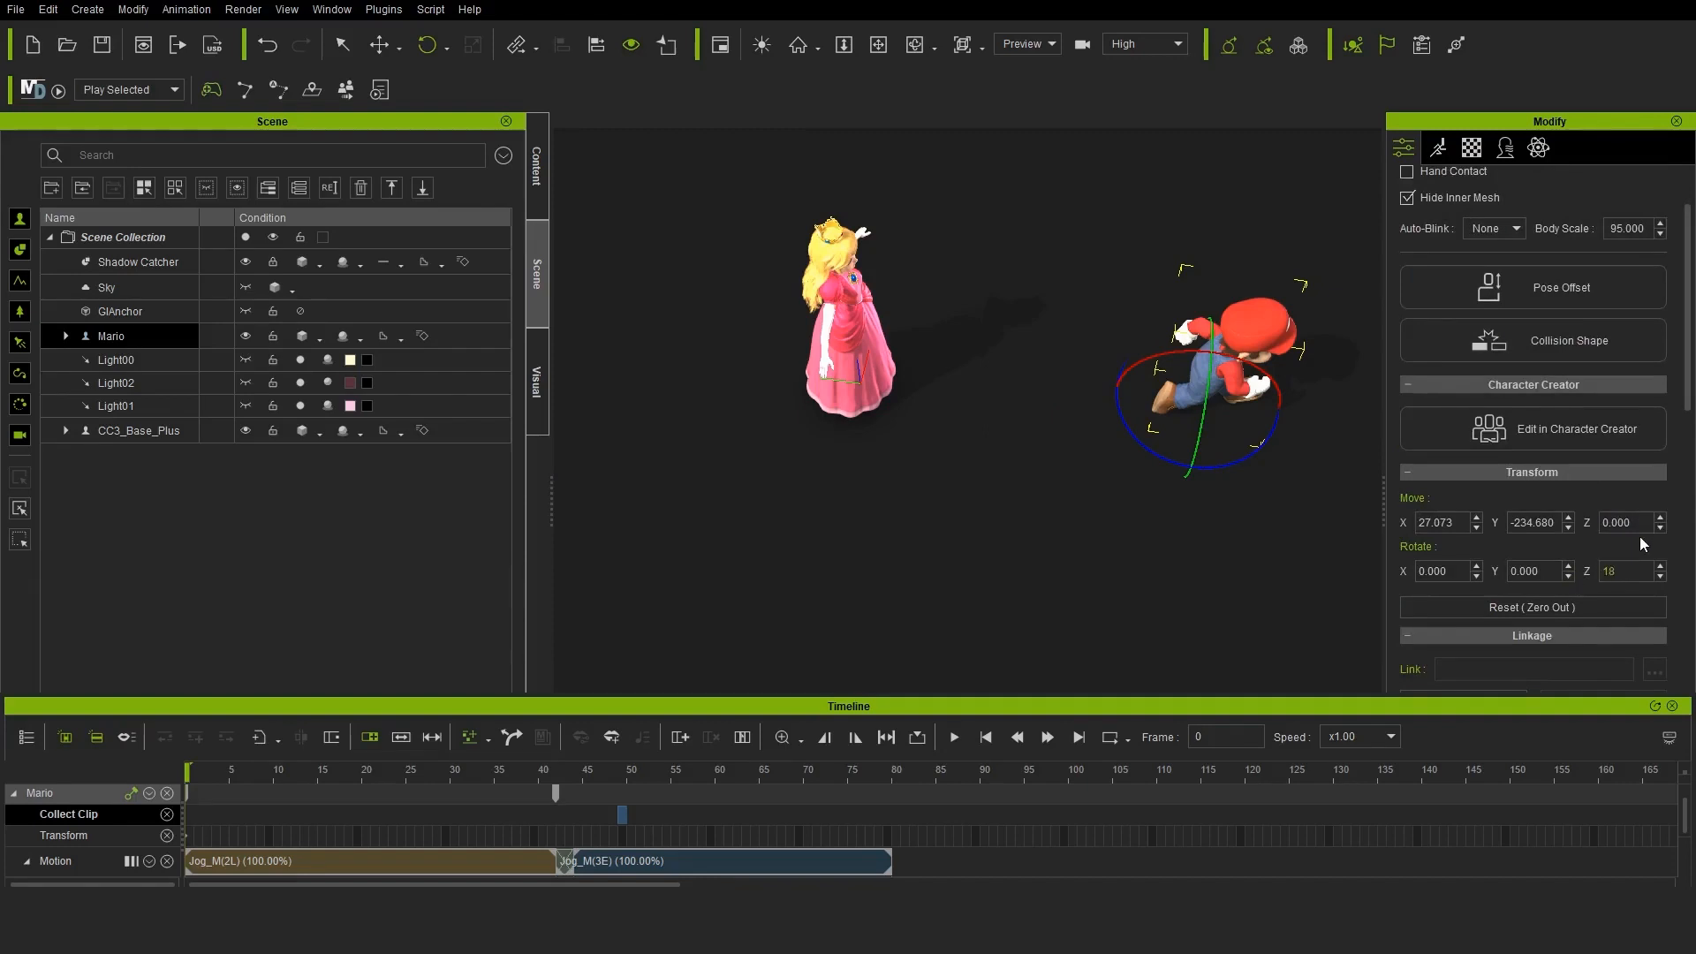
text(0)
key(Return)
Check Mario's run toward the princess, set his Z rotation to 200 at frame 0, and move him to about X 61
click(383, 47)
right_drag(848, 477, 808, 442)
drag(210, 776, 894, 778)
right_drag(1183, 469, 1036, 455)
click(194, 776)
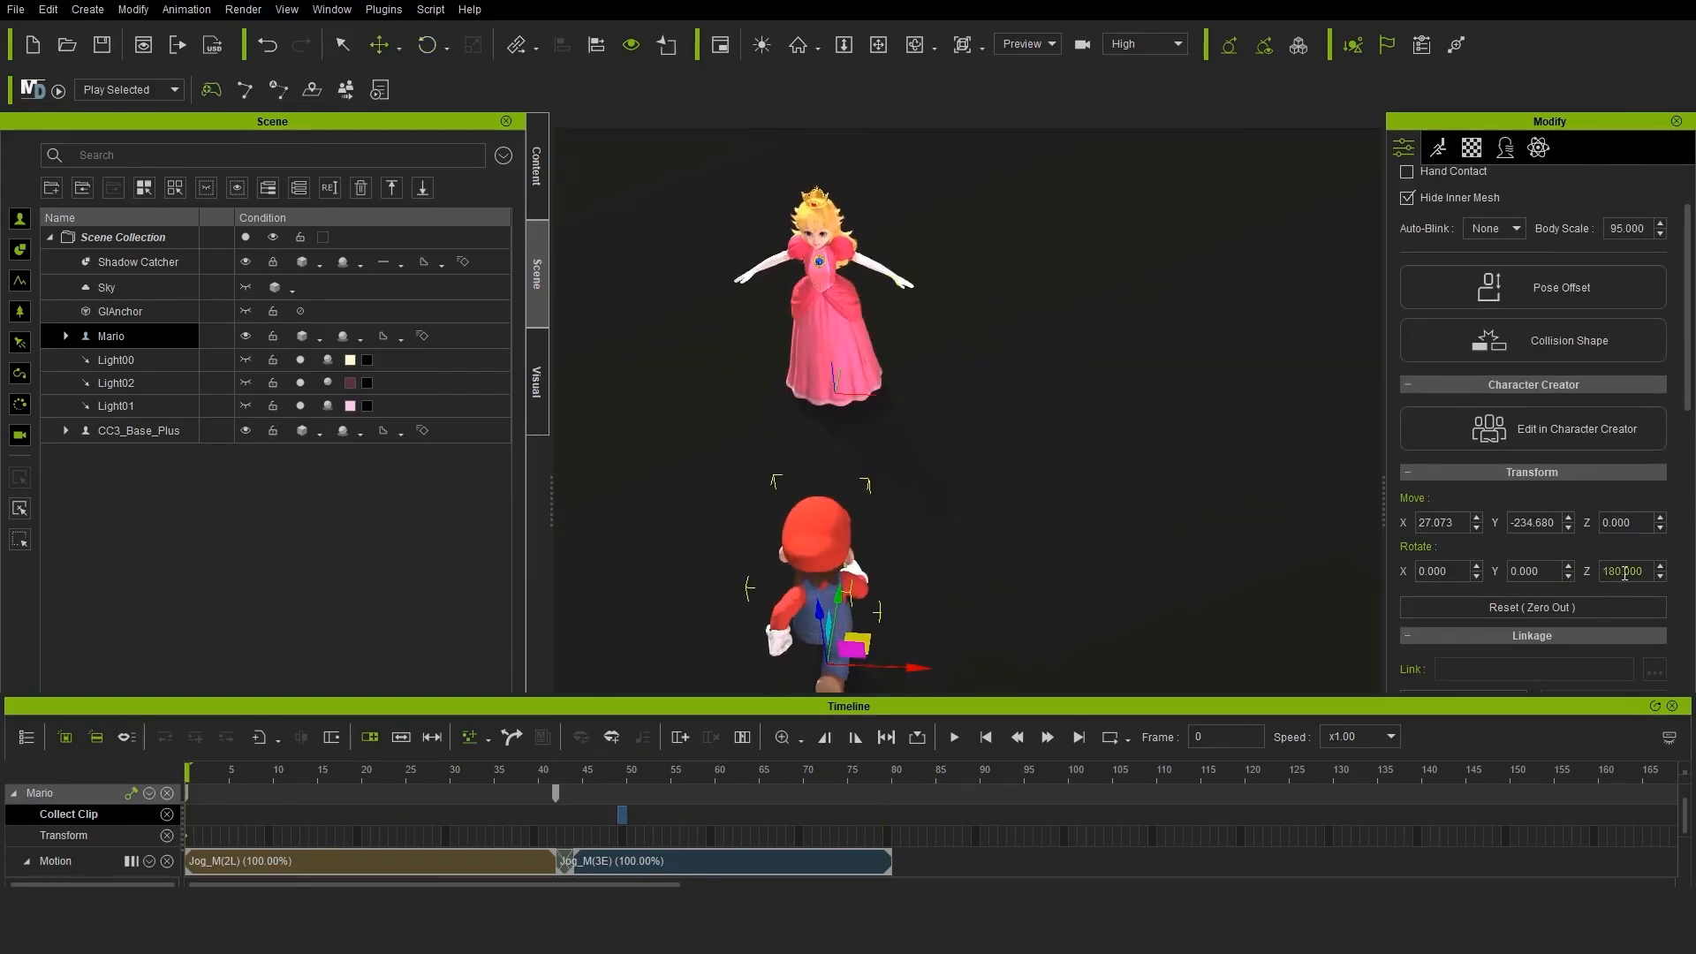
text(120)
key(Return)
key(Return)
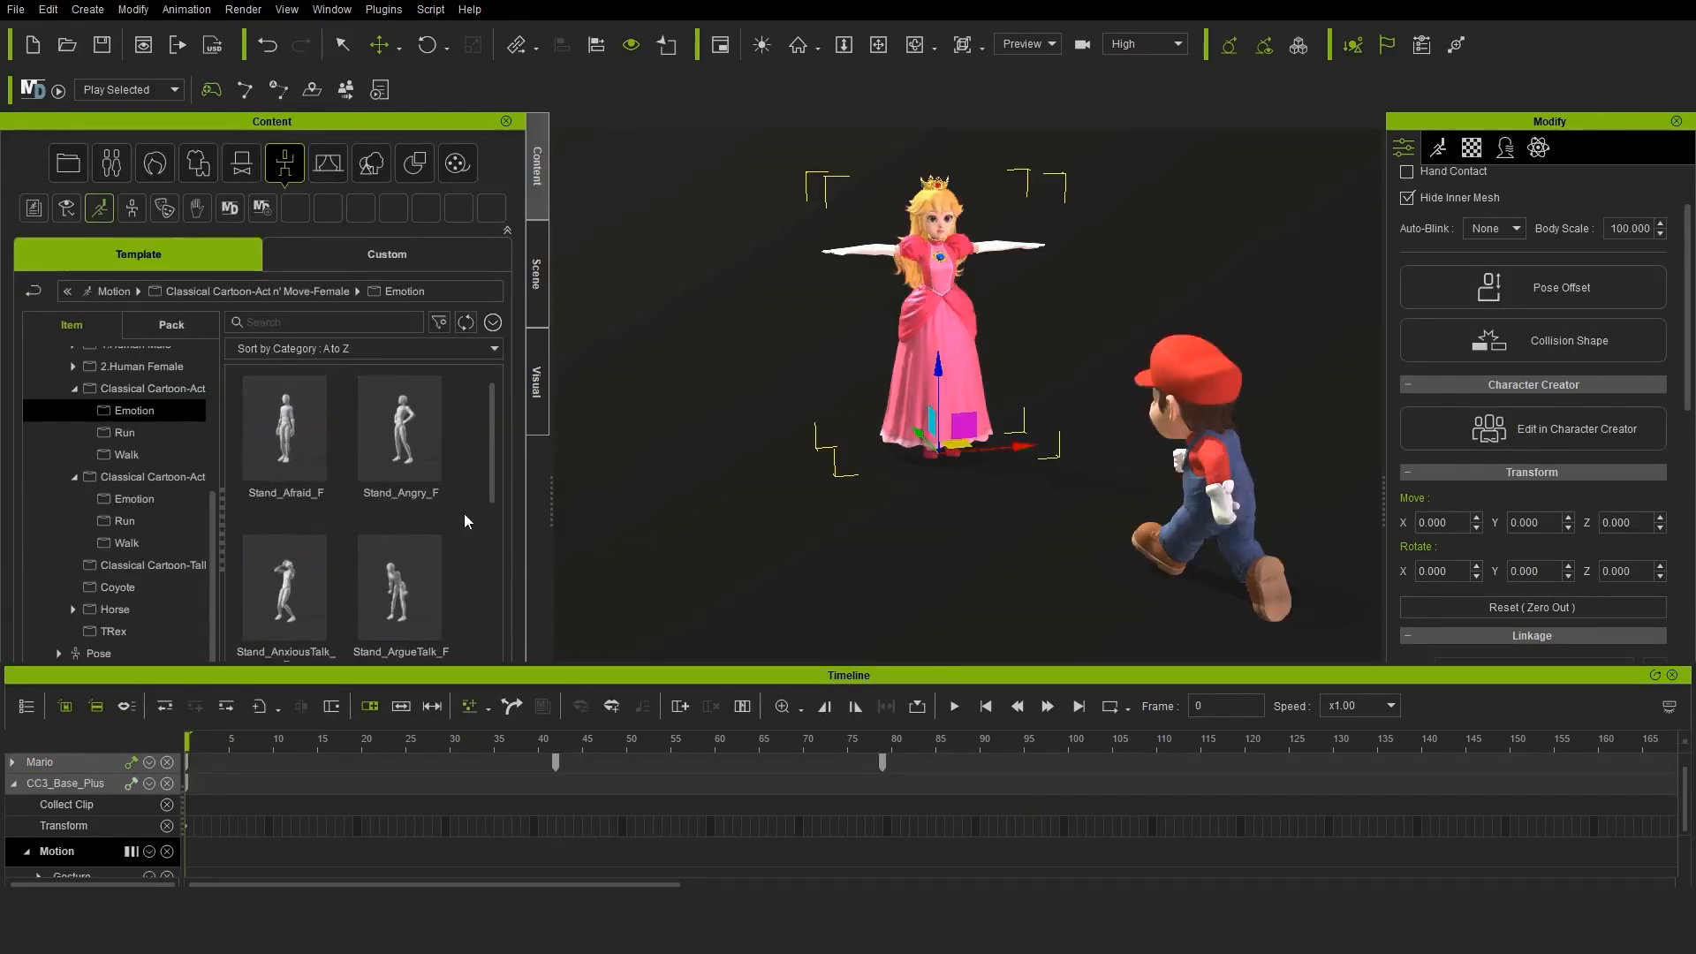
Apply the Stand_Happy_F motion from the Classical Cartoon female Emotion folder to the princess and play it to check both characters
scroll(468, 521, down, 5)
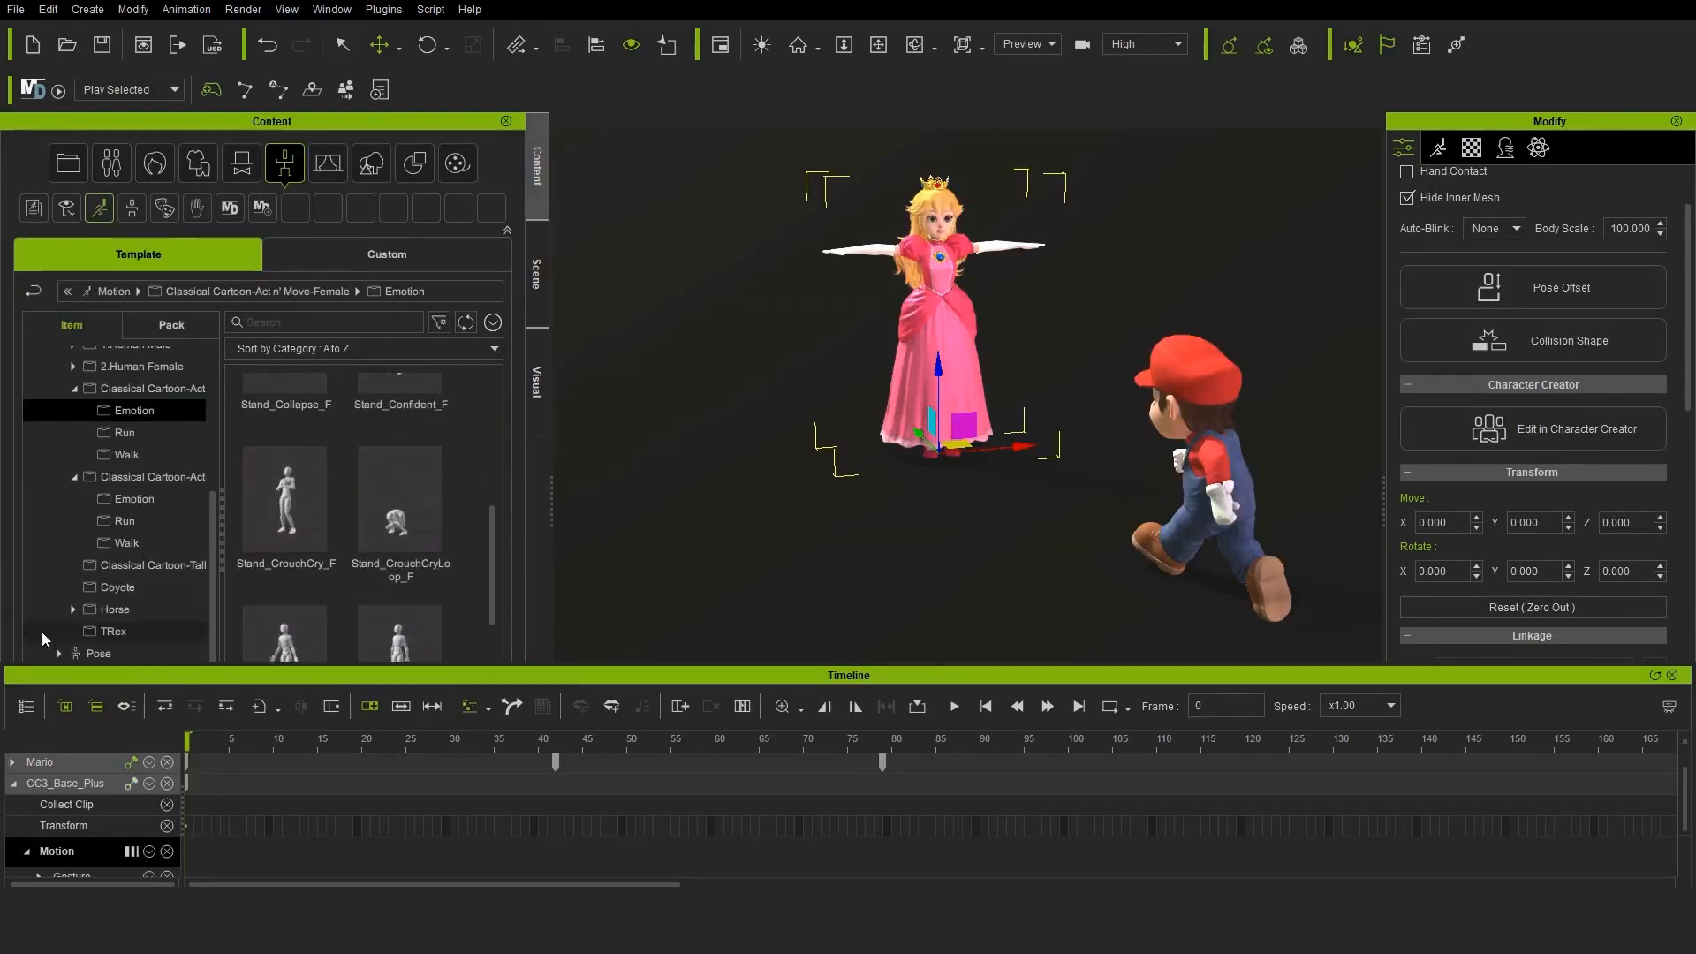
double_click(400, 455)
click(954, 706)
click(963, 707)
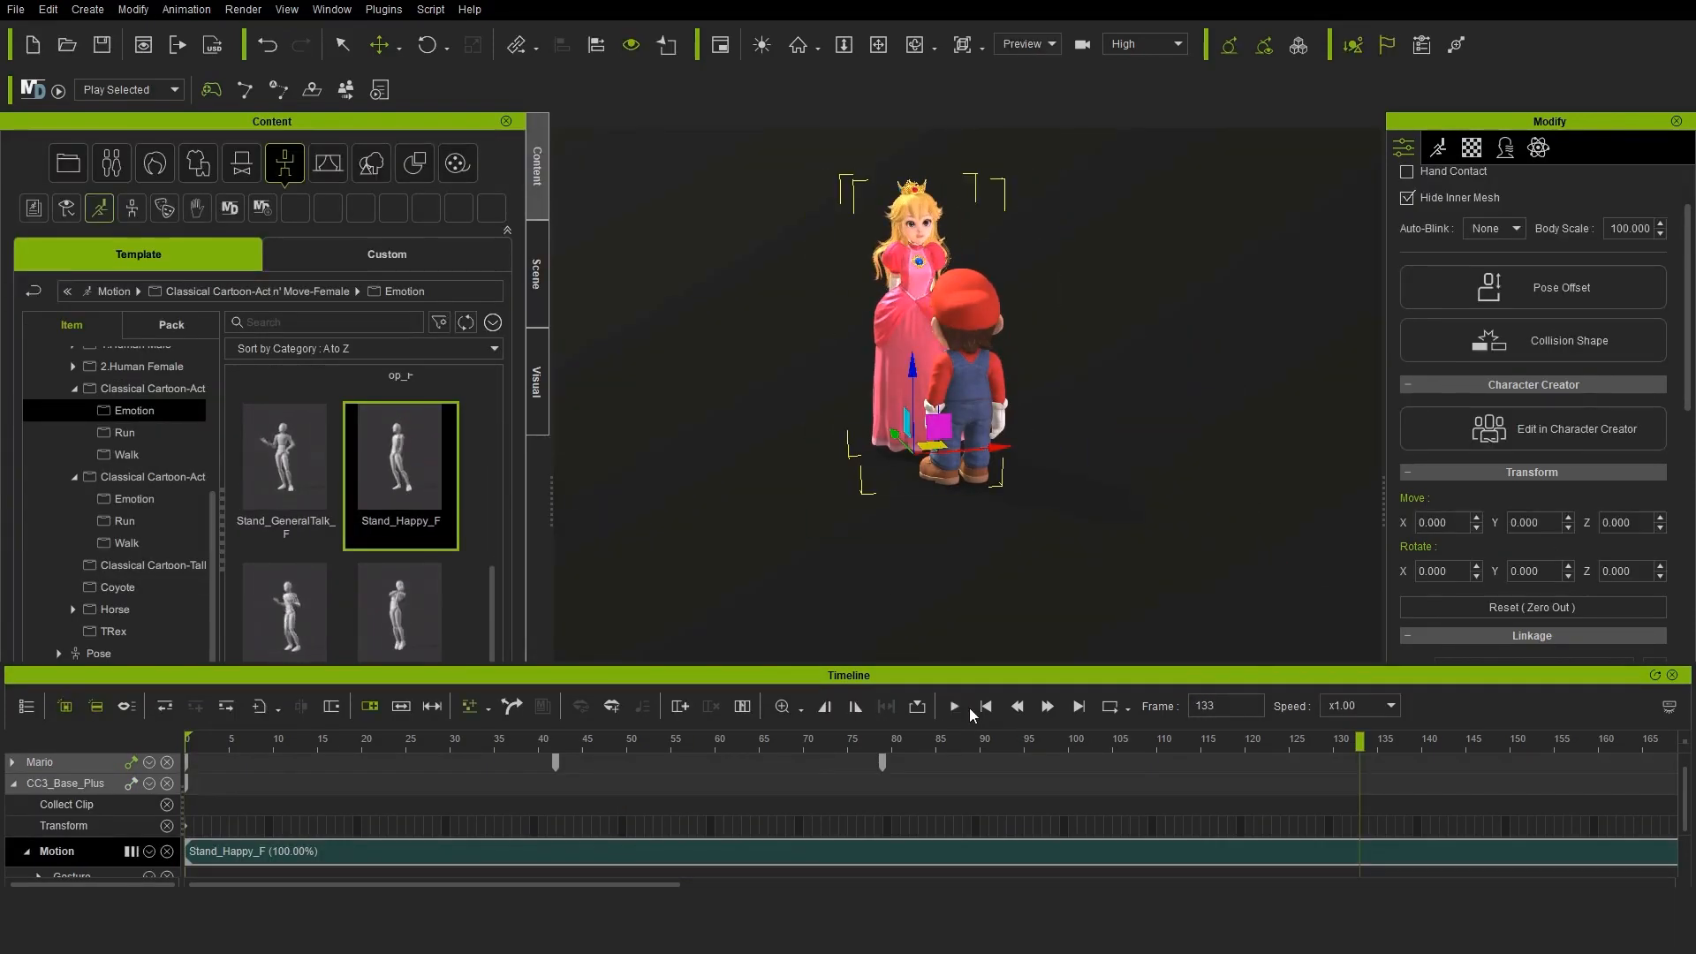
right_drag(1051, 354, 1117, 349)
scroll(1118, 349, up, 5)
drag(1359, 740, 707, 723)
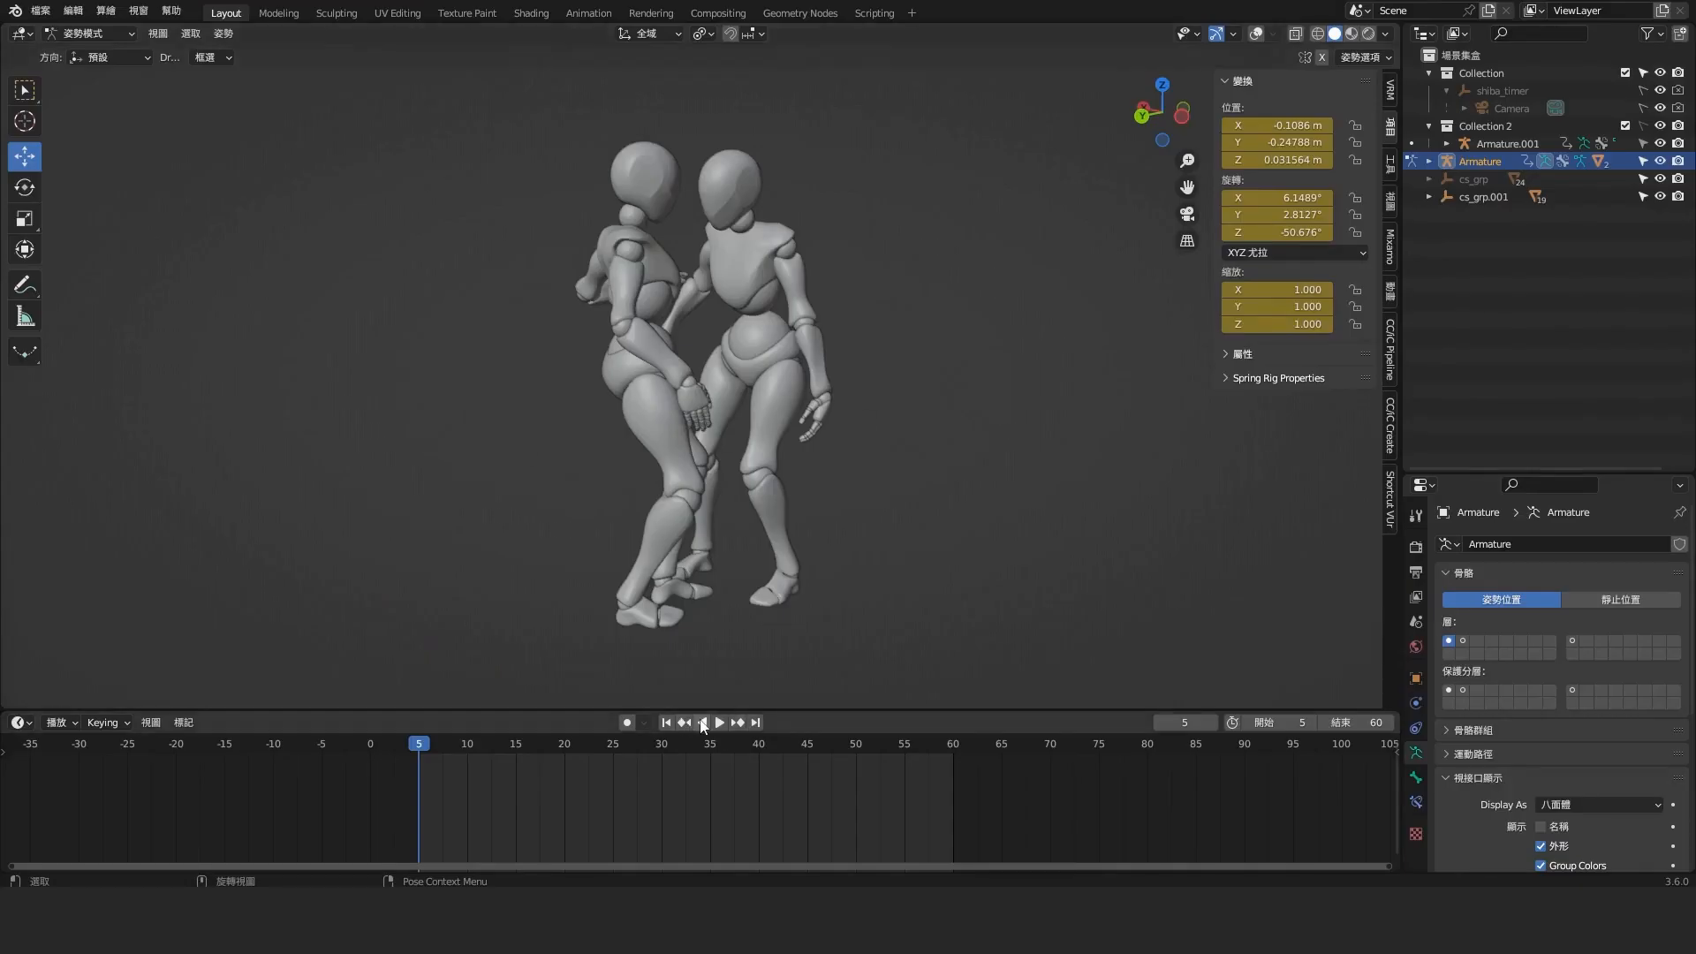
Switch to Blender and play the two mannequins' carry animation, viewing it from another angle
click(716, 723)
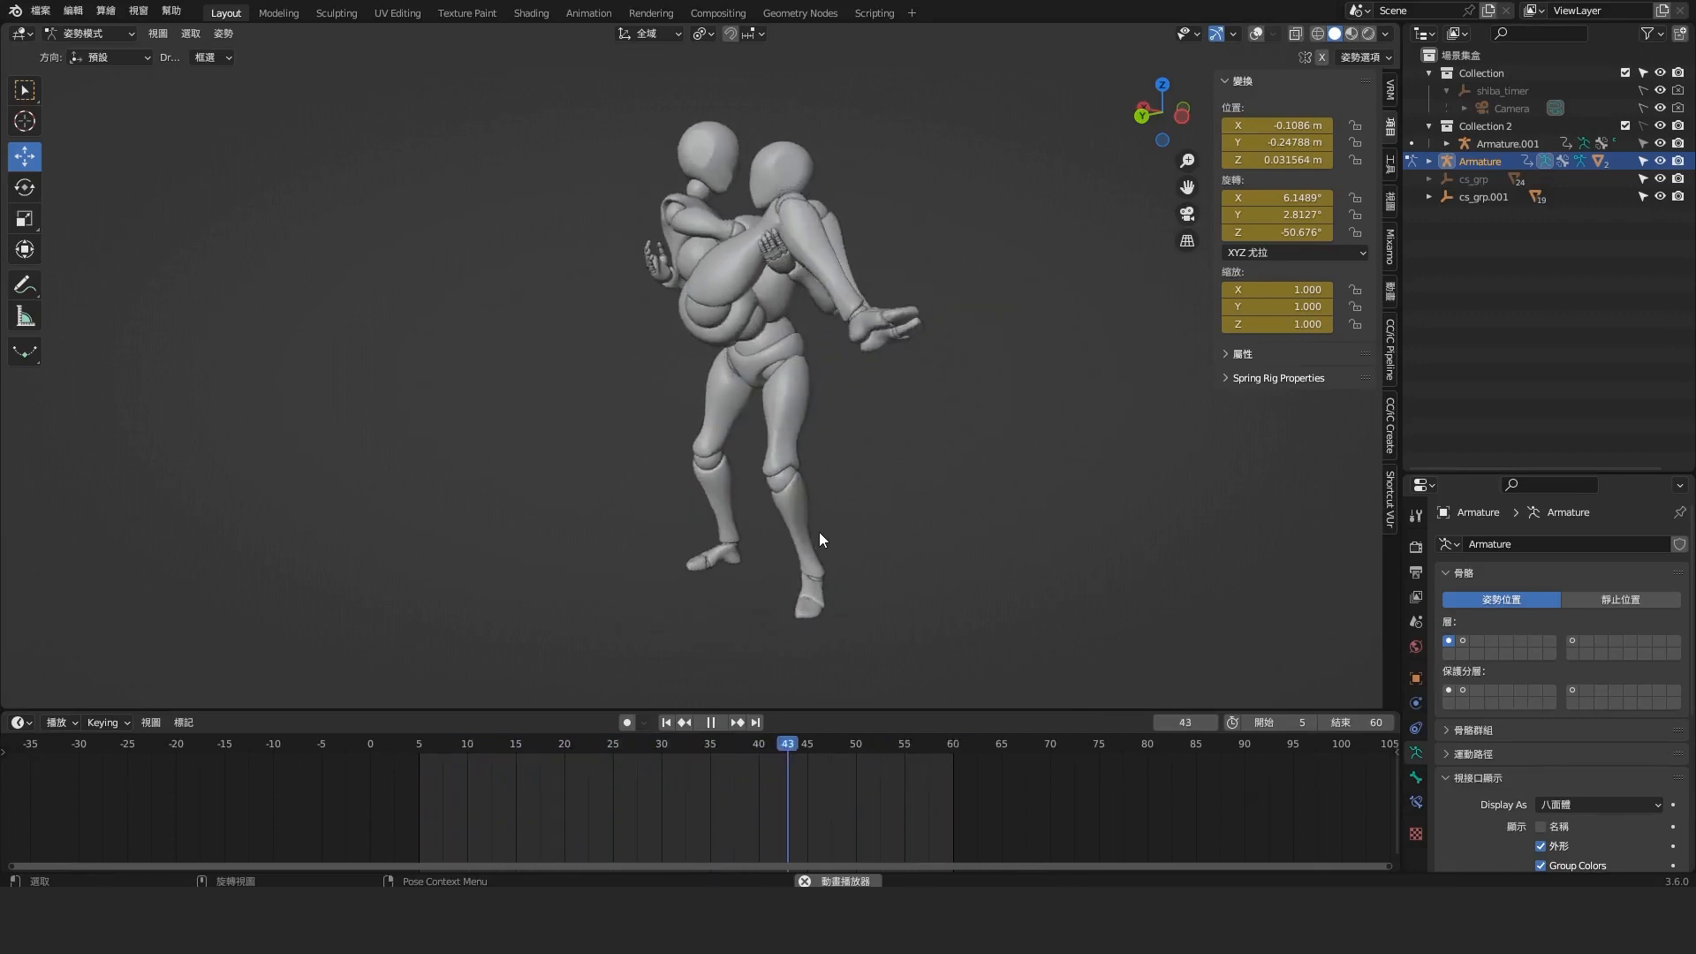
middle_drag(819, 532, 751, 537)
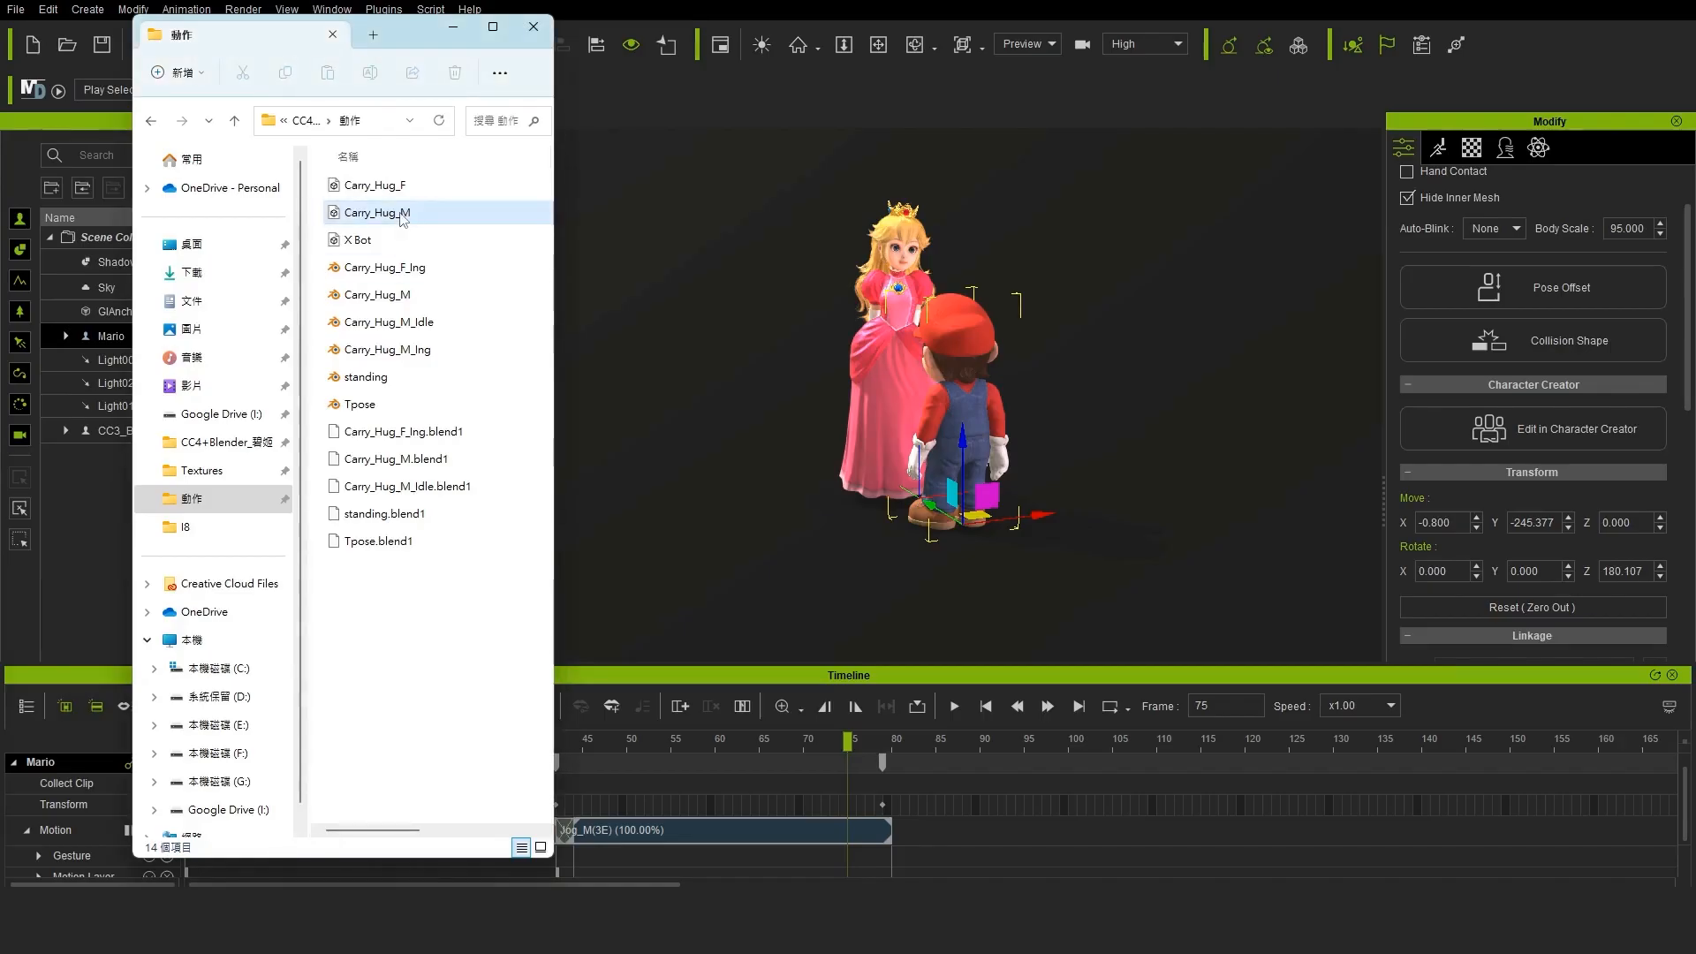
Import the Carry_Hug_M motion file onto Mario in iClone at frame 75, using the Mixamo_ChXXCharacter profile and X Bot as T-pose
drag(409, 219, 967, 441)
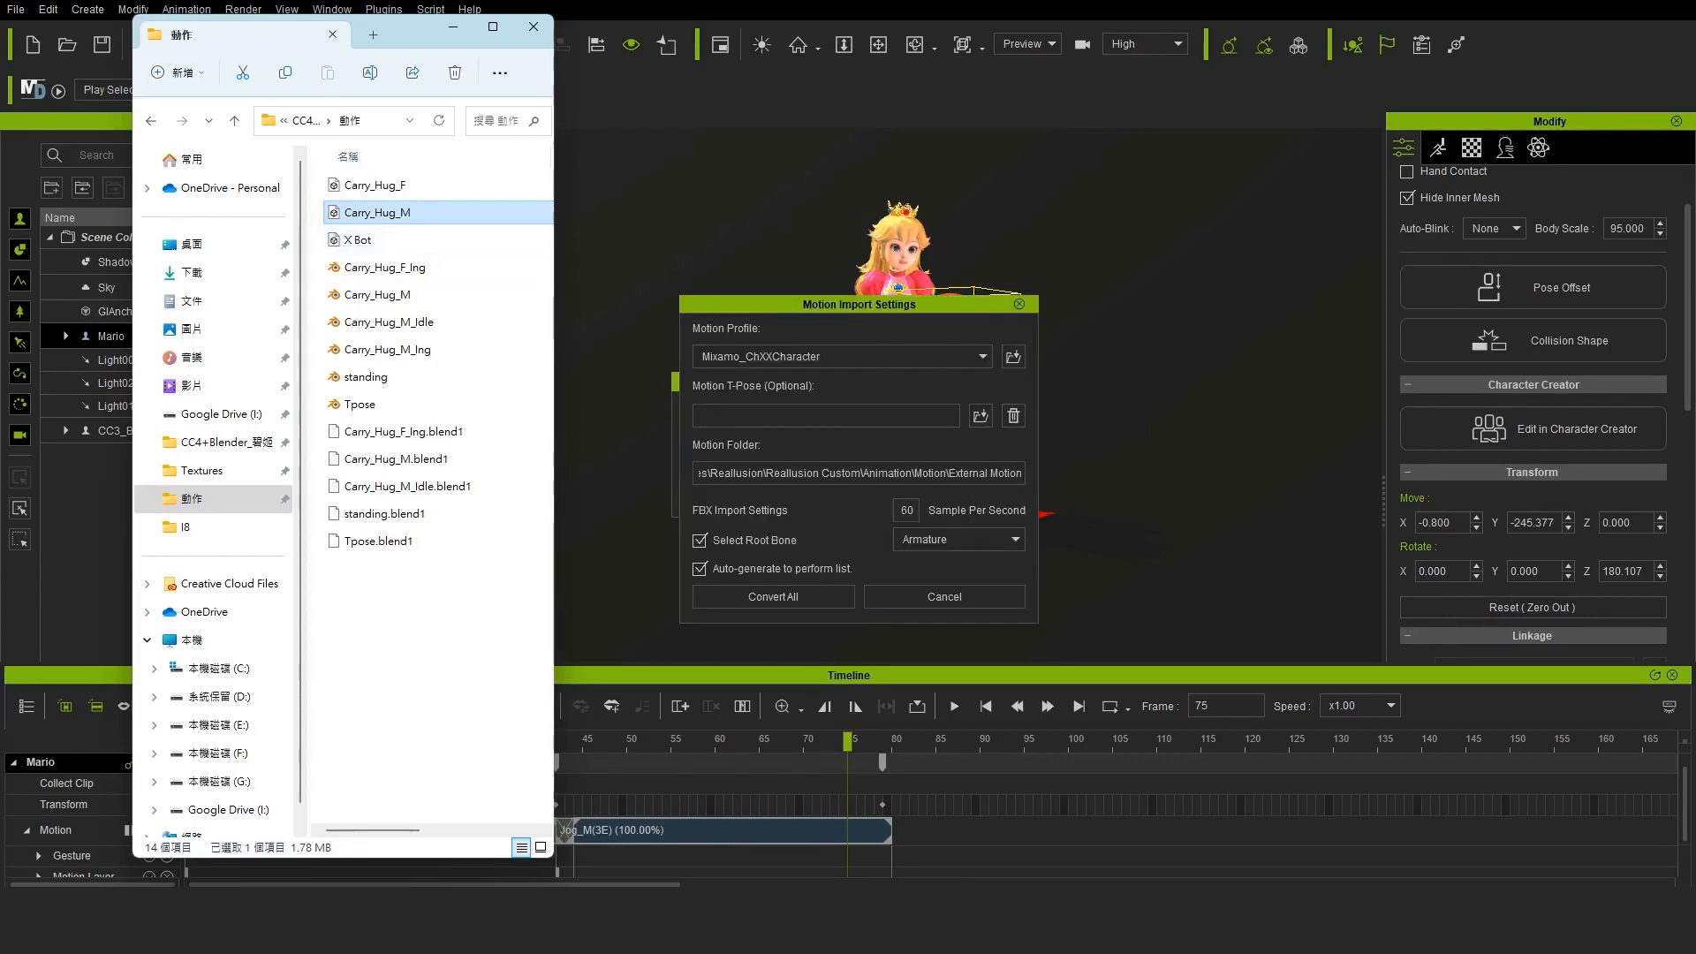
drag(357, 240, 886, 422)
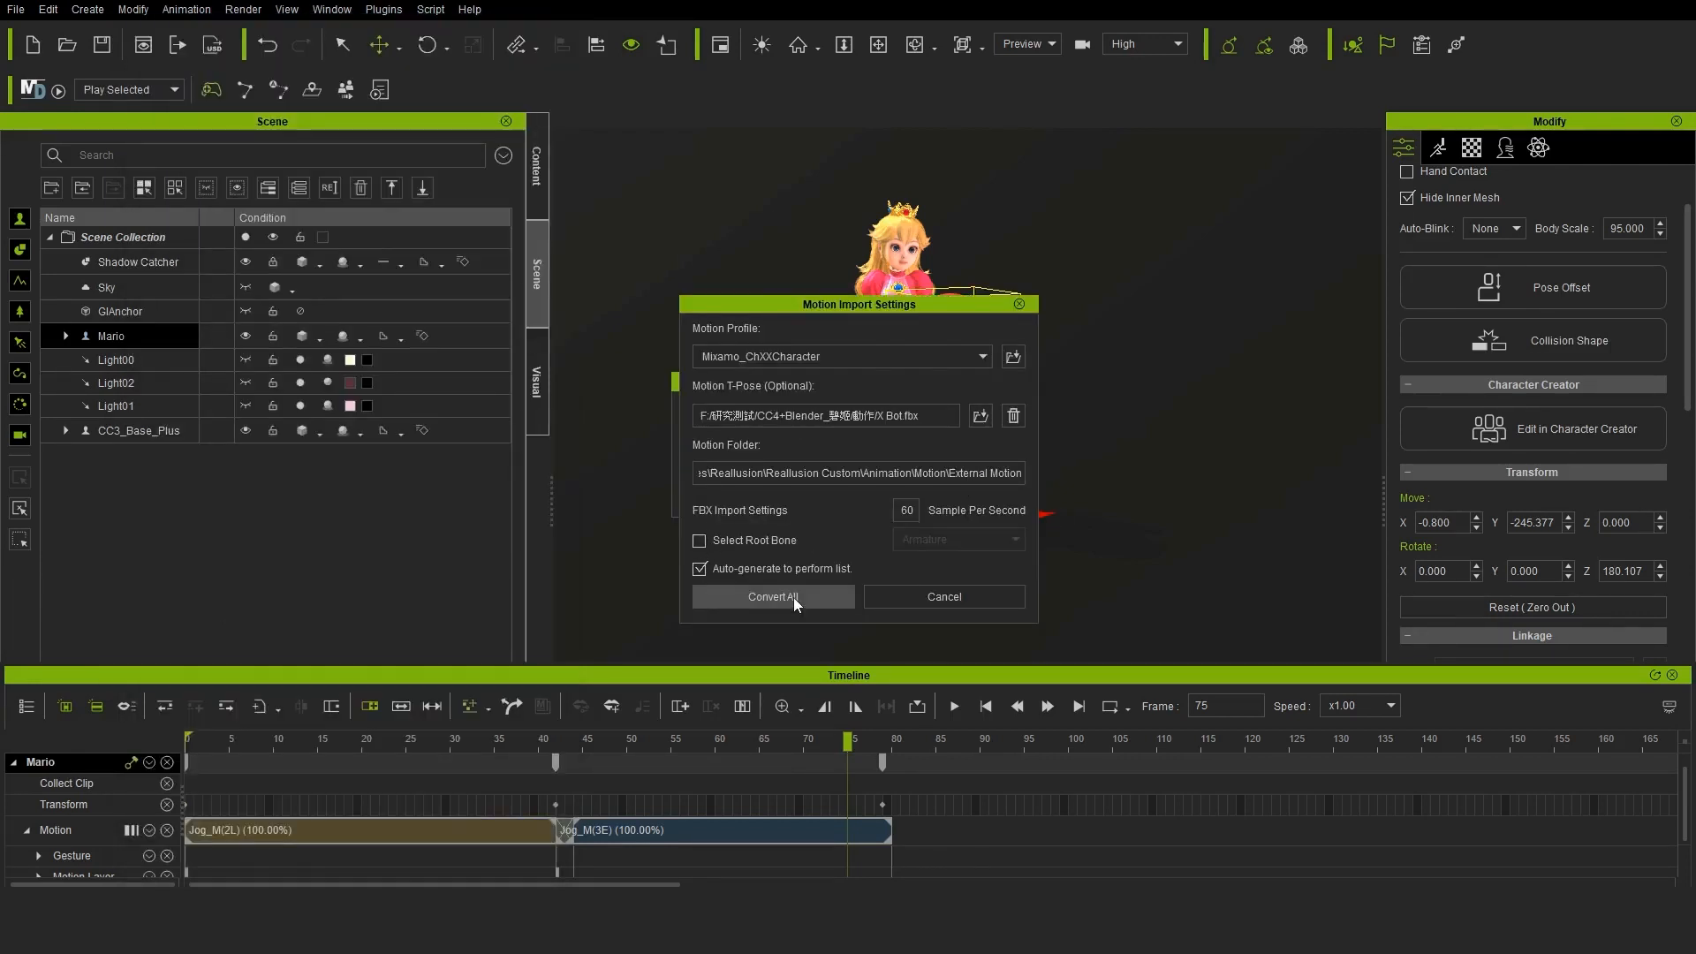
click(793, 598)
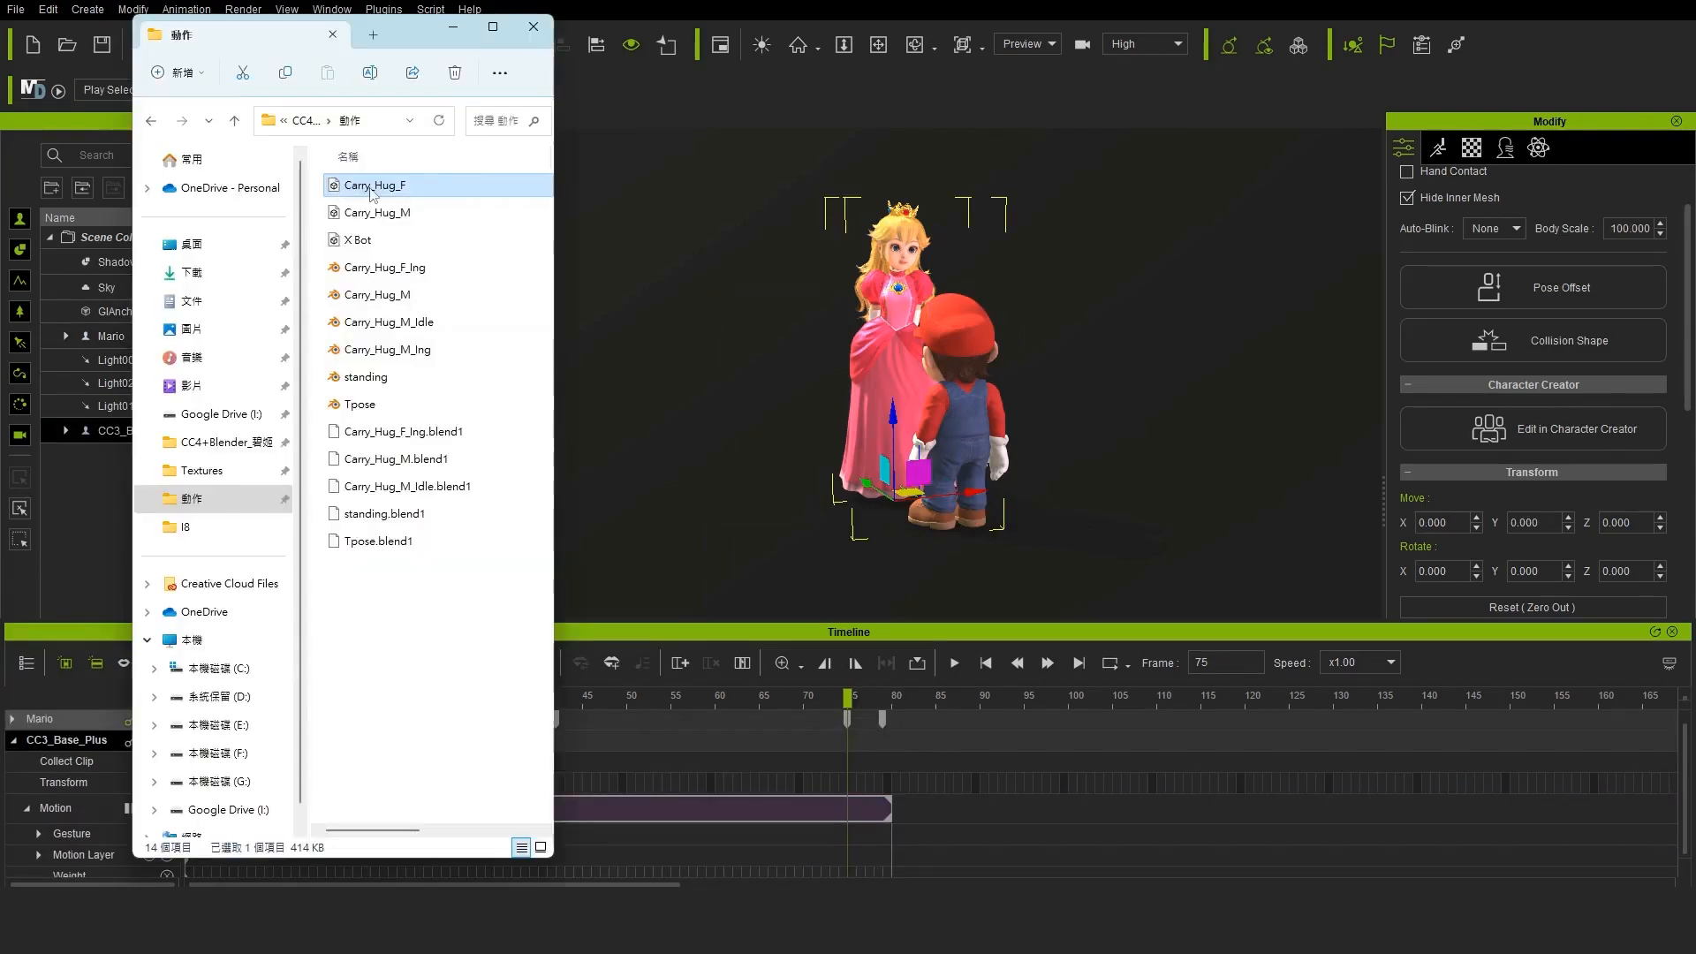
Convert and apply the Carry_Hug_F motion file to the princess at frame 75 with the Mixamo_ChXXCharacter profile, and put the file window away
drag(376, 185, 897, 269)
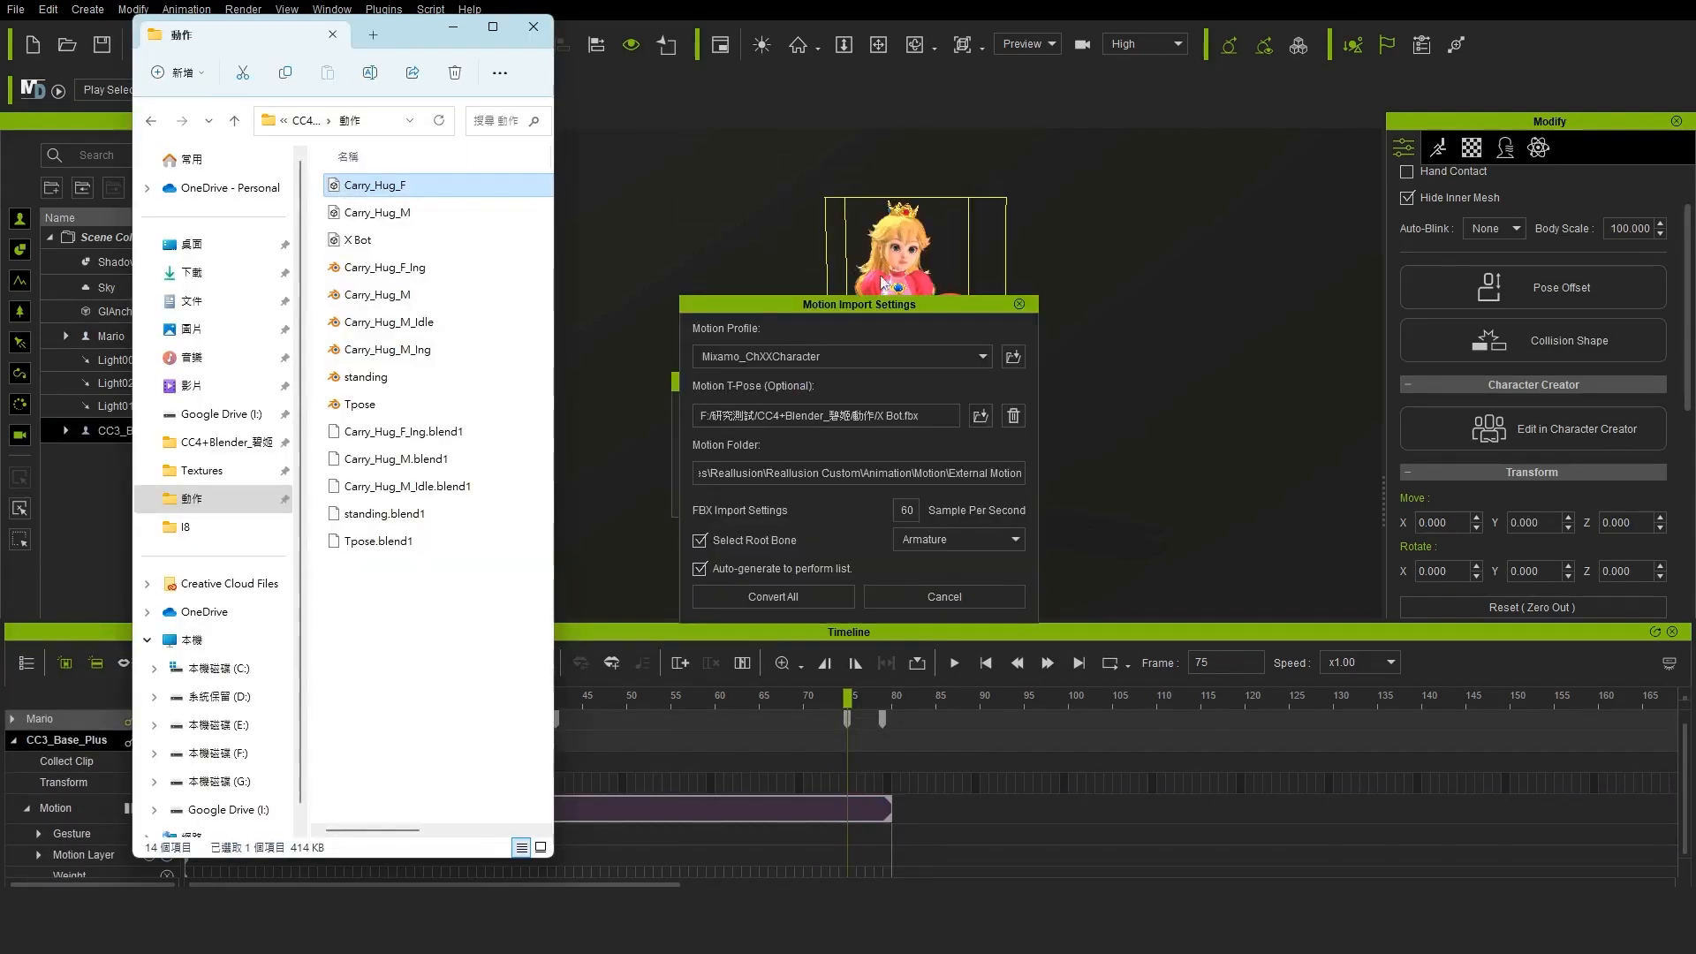
click(703, 543)
click(794, 598)
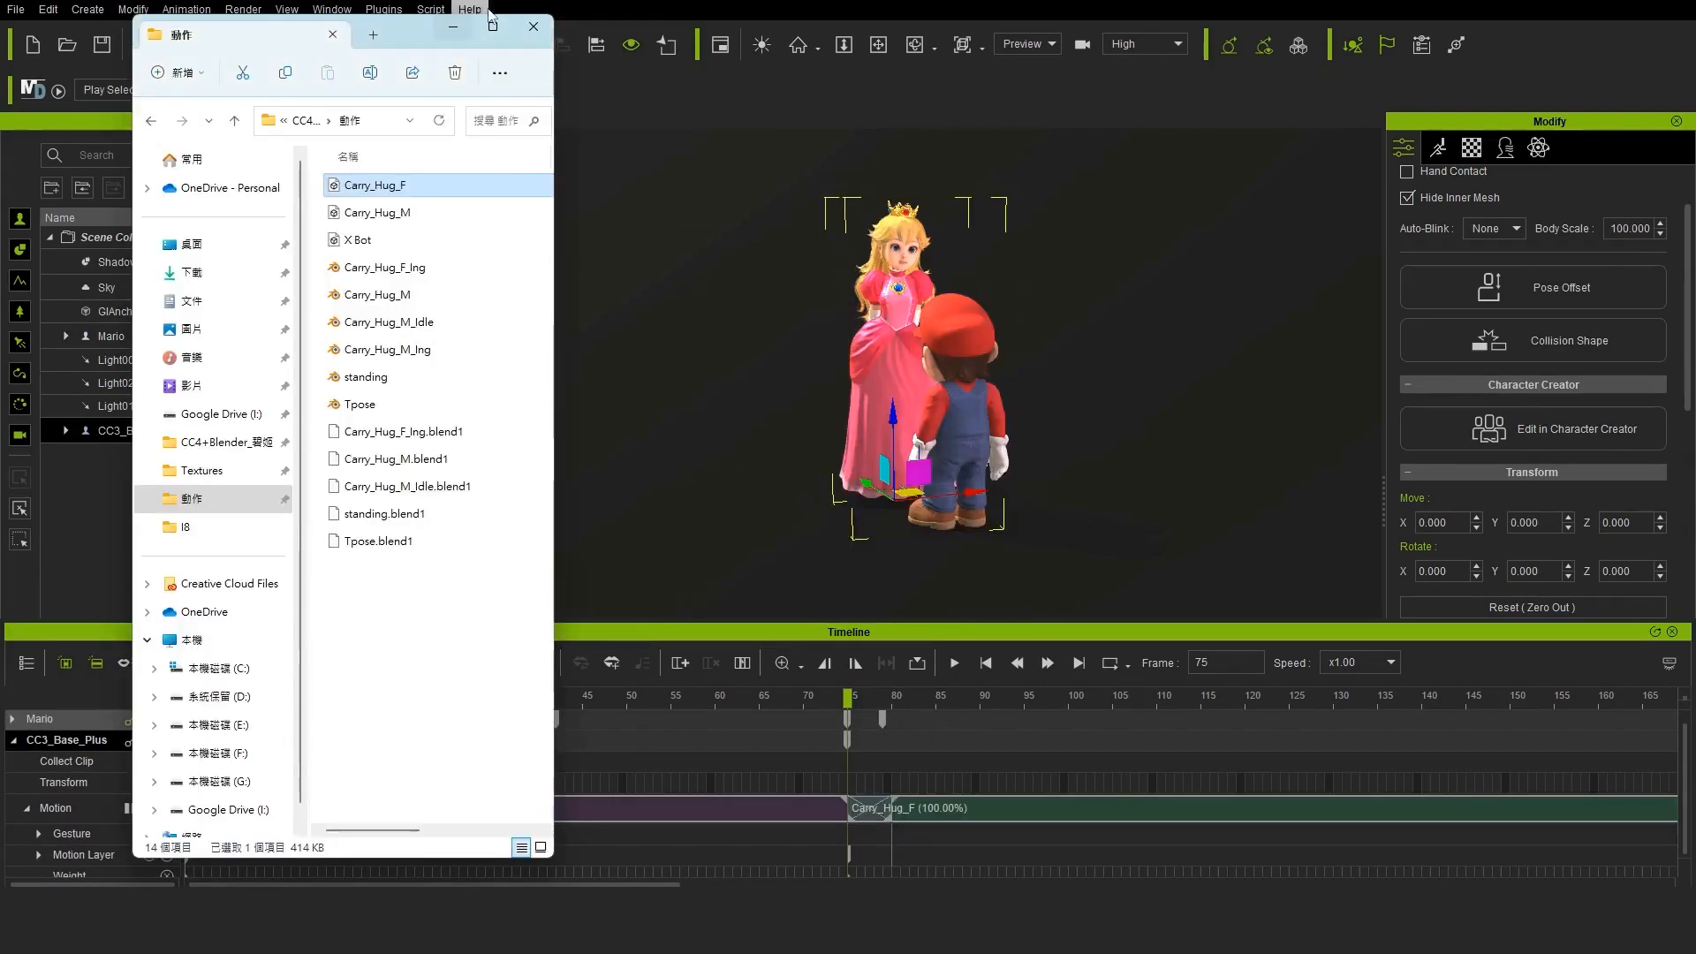
click(454, 26)
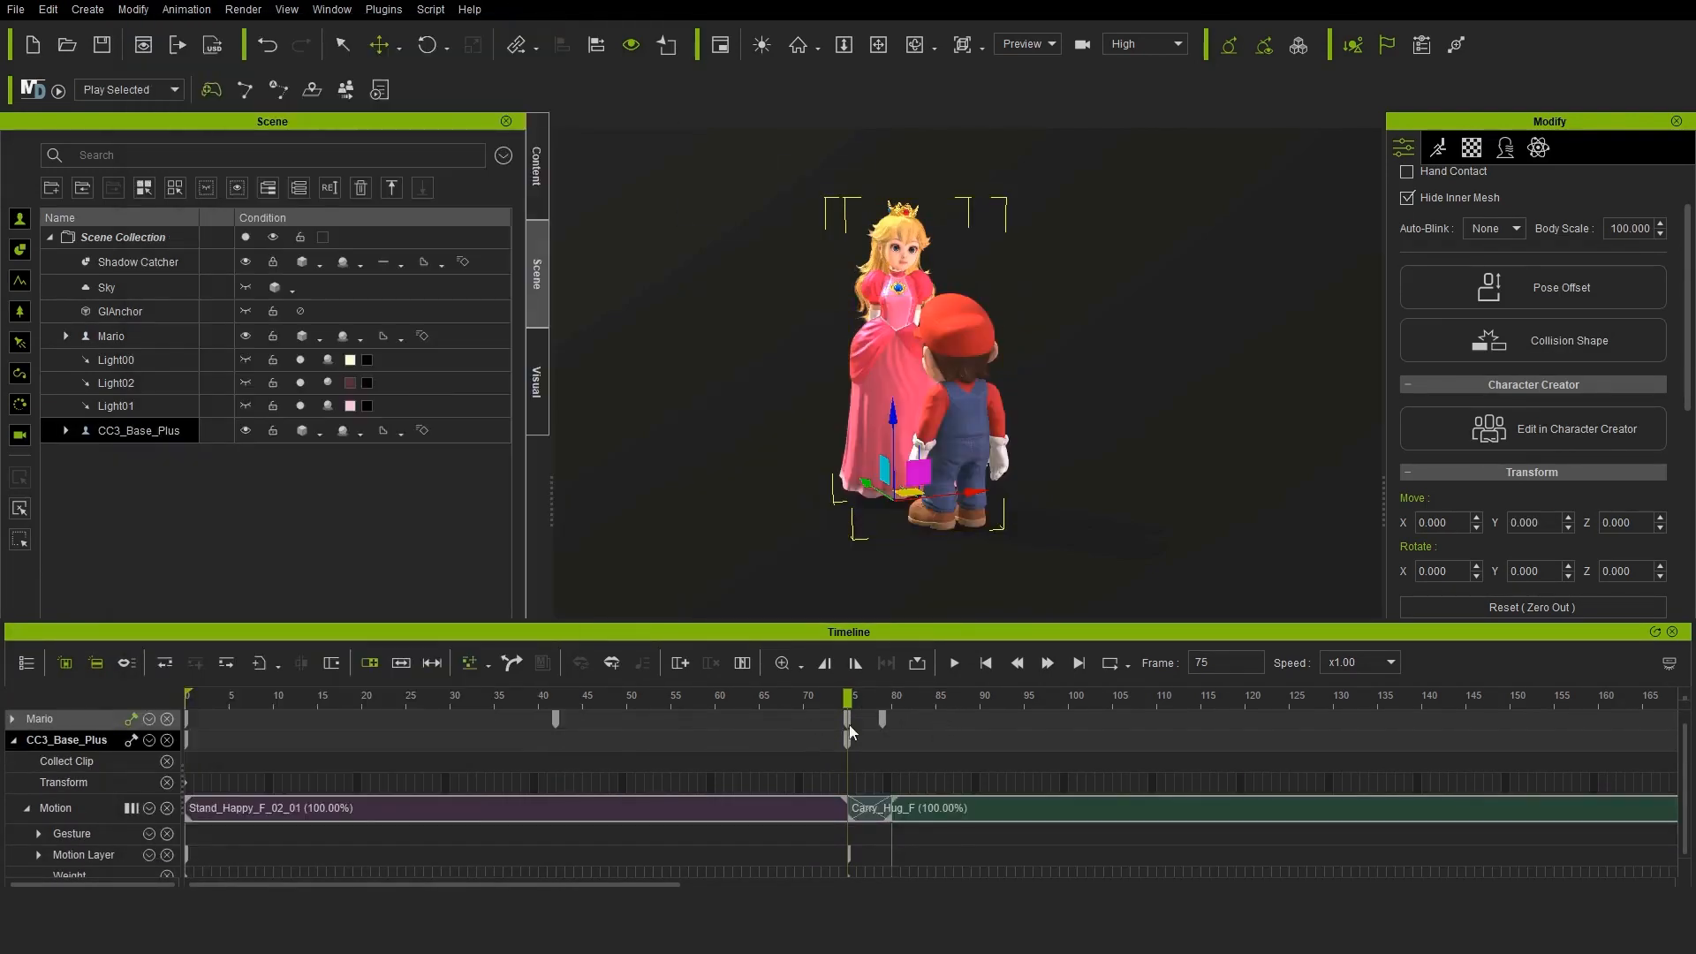
Scrub through the carry animation to frame 157, check both characters from another side, and return to frame 0
drag(855, 702, 1562, 673)
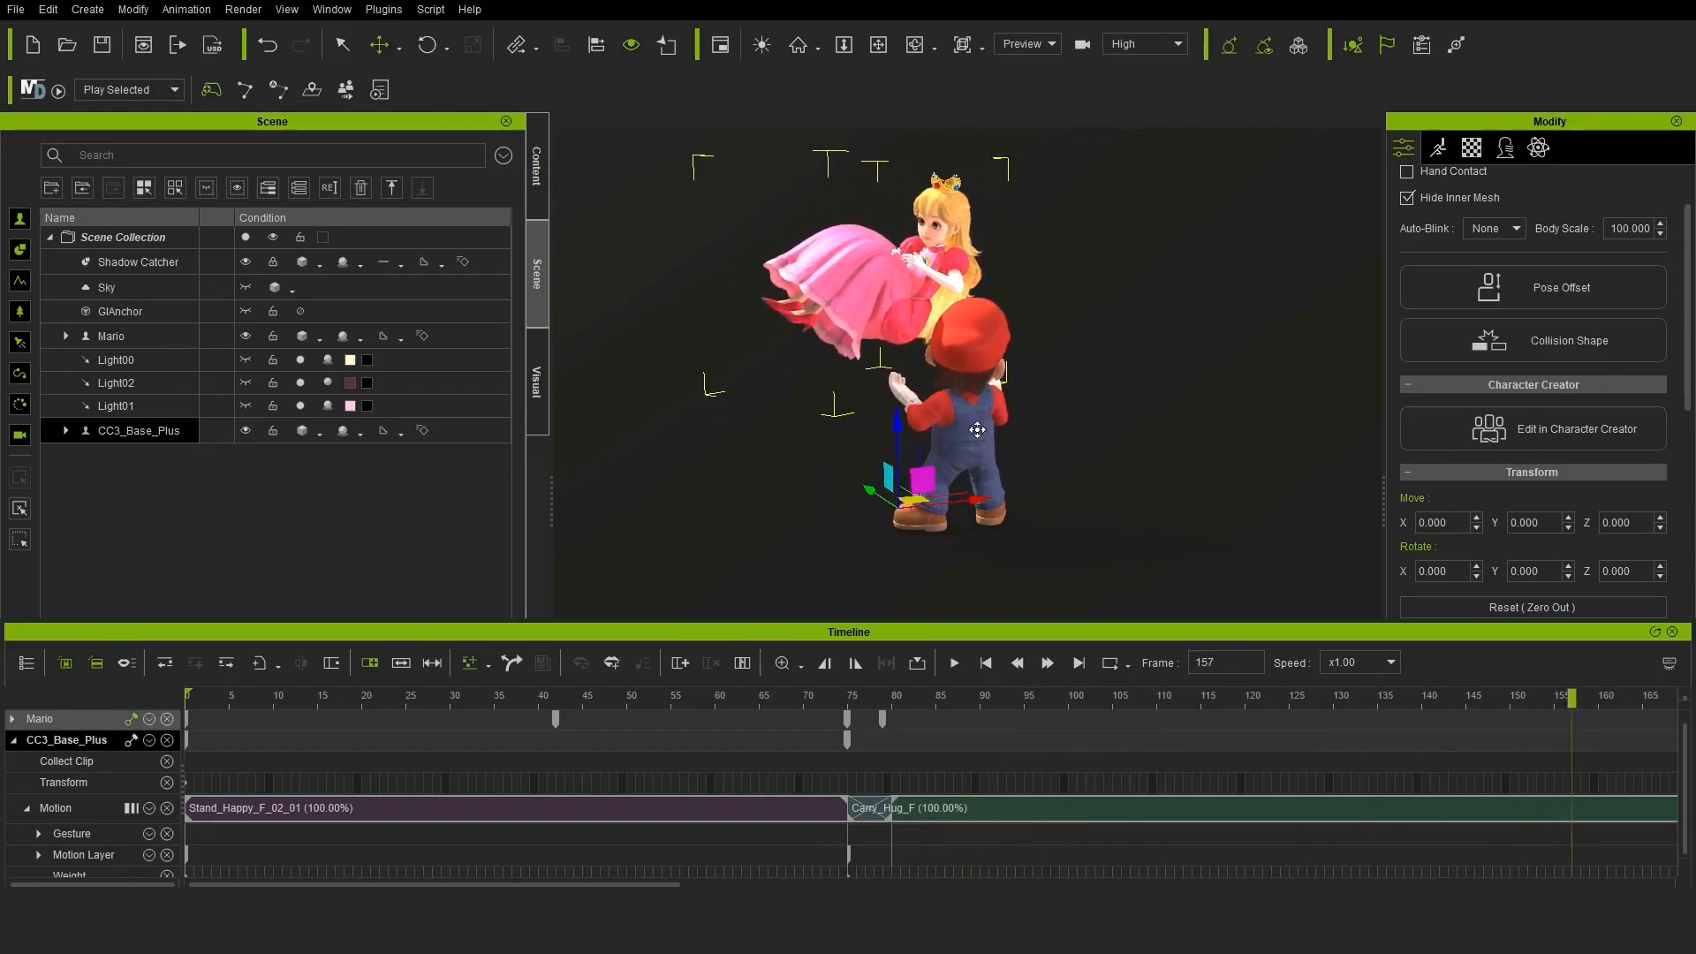
right_drag(877, 416, 1078, 428)
click(986, 663)
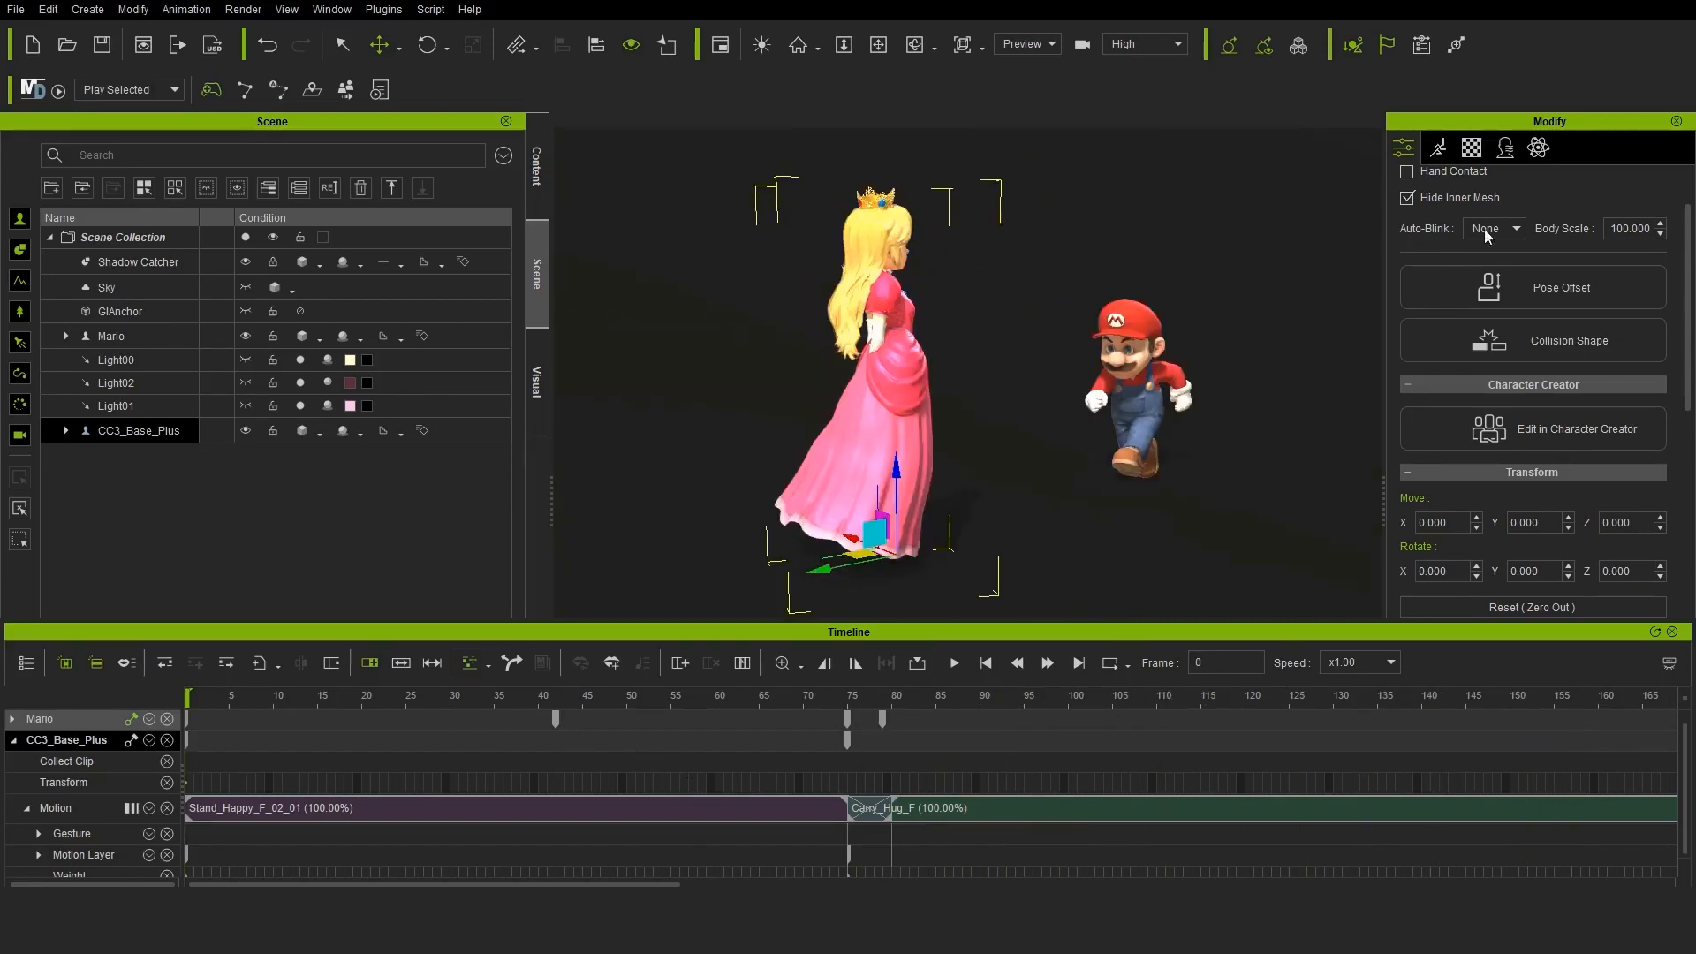
Open the princess's motion layer for editing and rotate both of her upper arms at frame 0
click(1439, 148)
click(1540, 362)
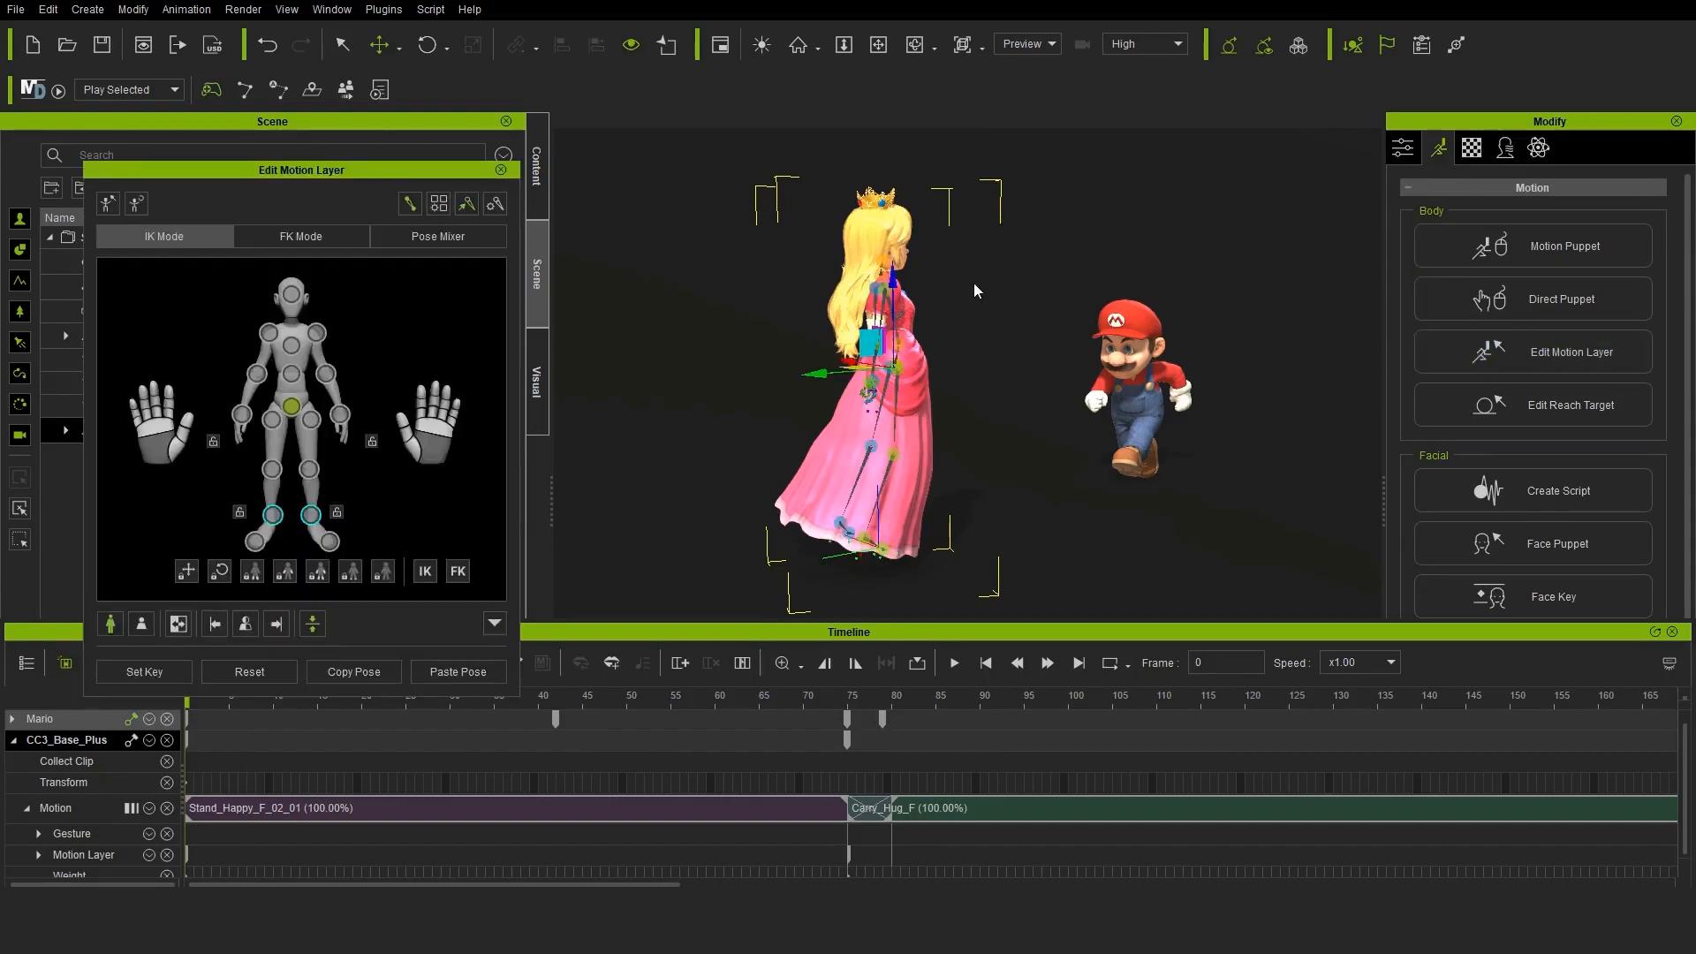
click(321, 334)
scroll(914, 416, up, 3)
right_drag(913, 417, 884, 412)
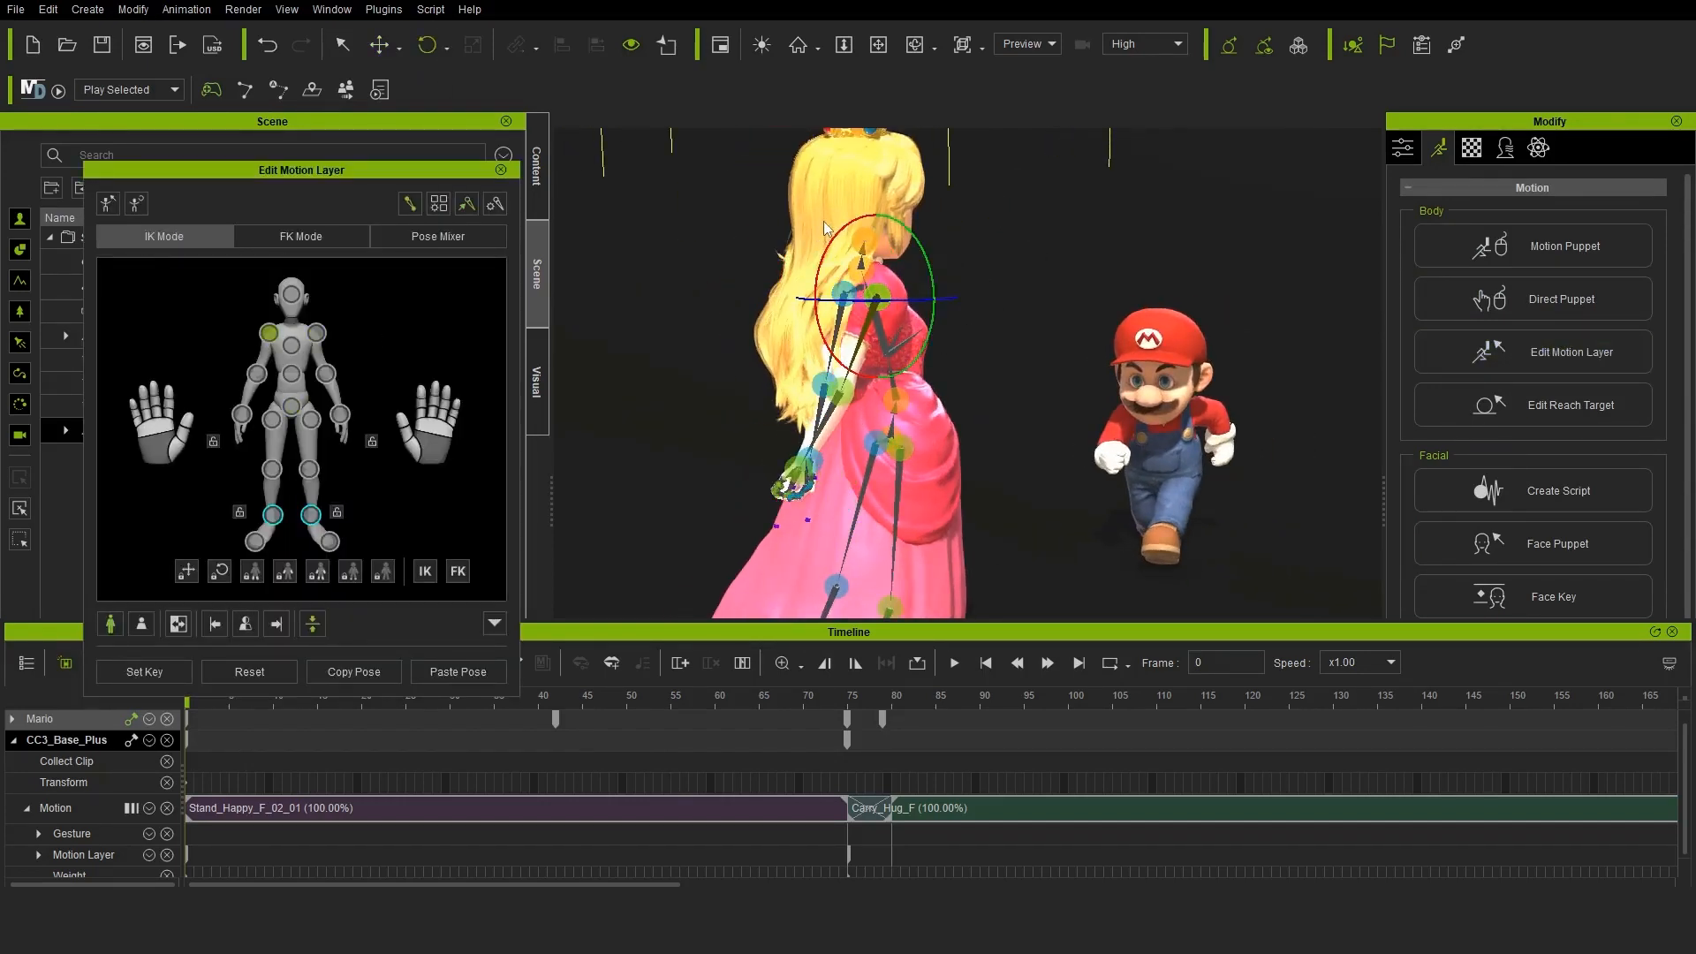
right_drag(823, 229, 1325, 388)
Adjust the rotation of the princess's upper arms at frame 78
drag(186, 701, 876, 662)
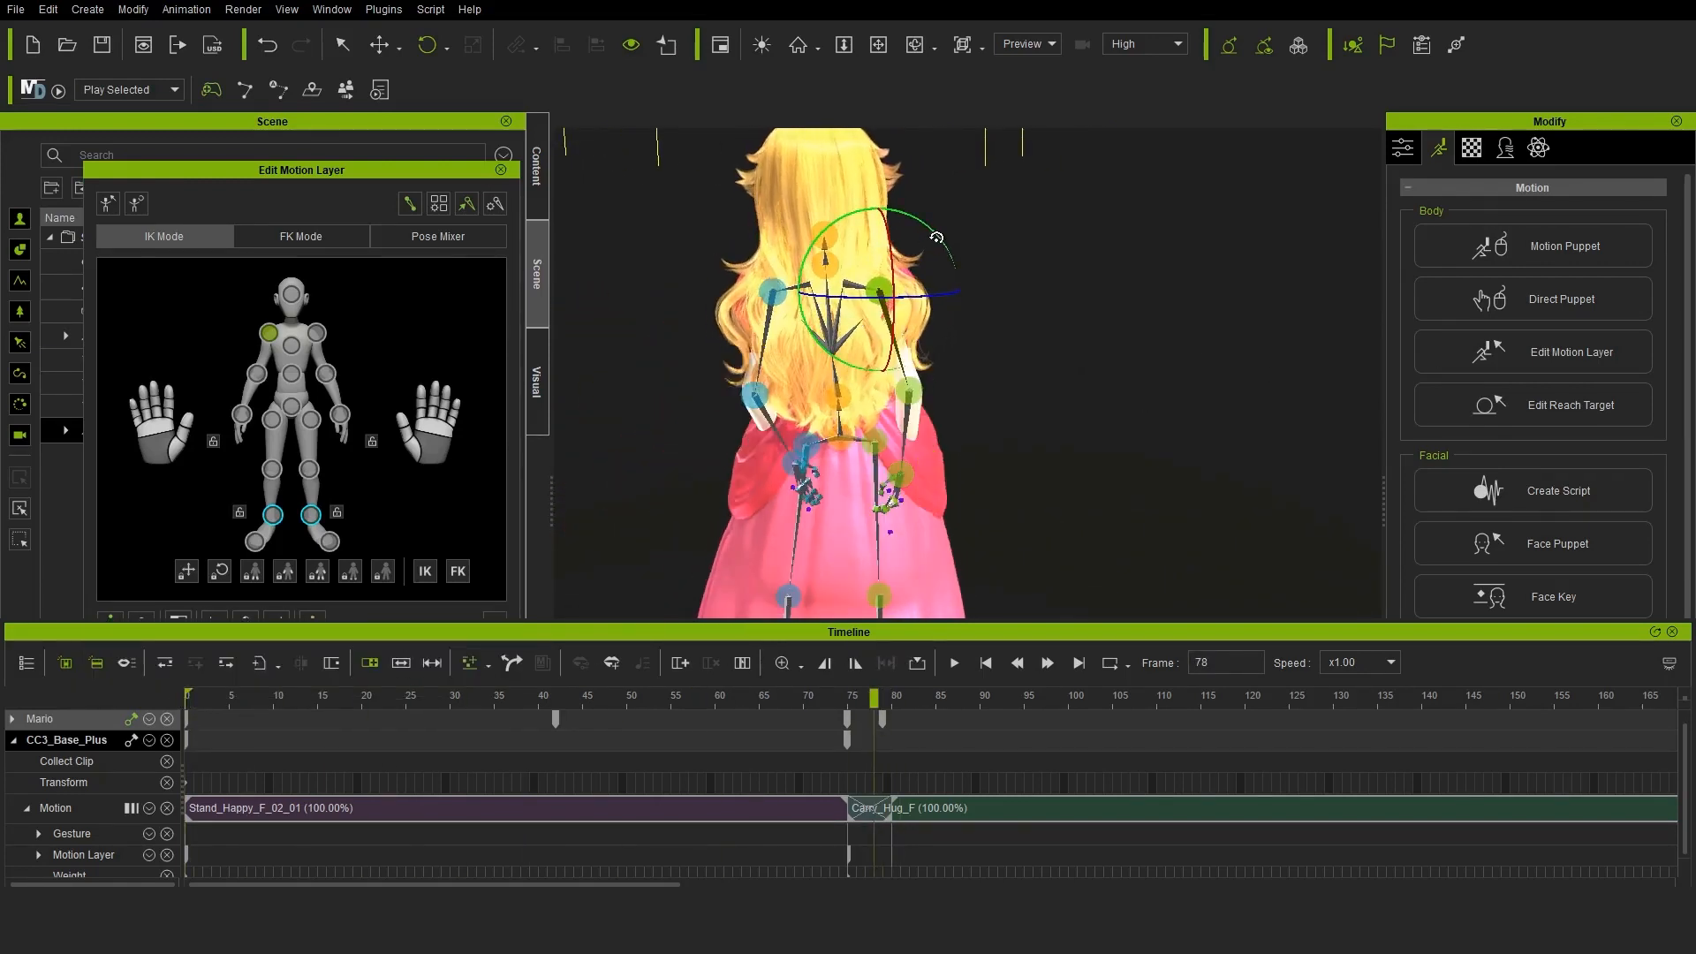
click(491, 99)
click(774, 292)
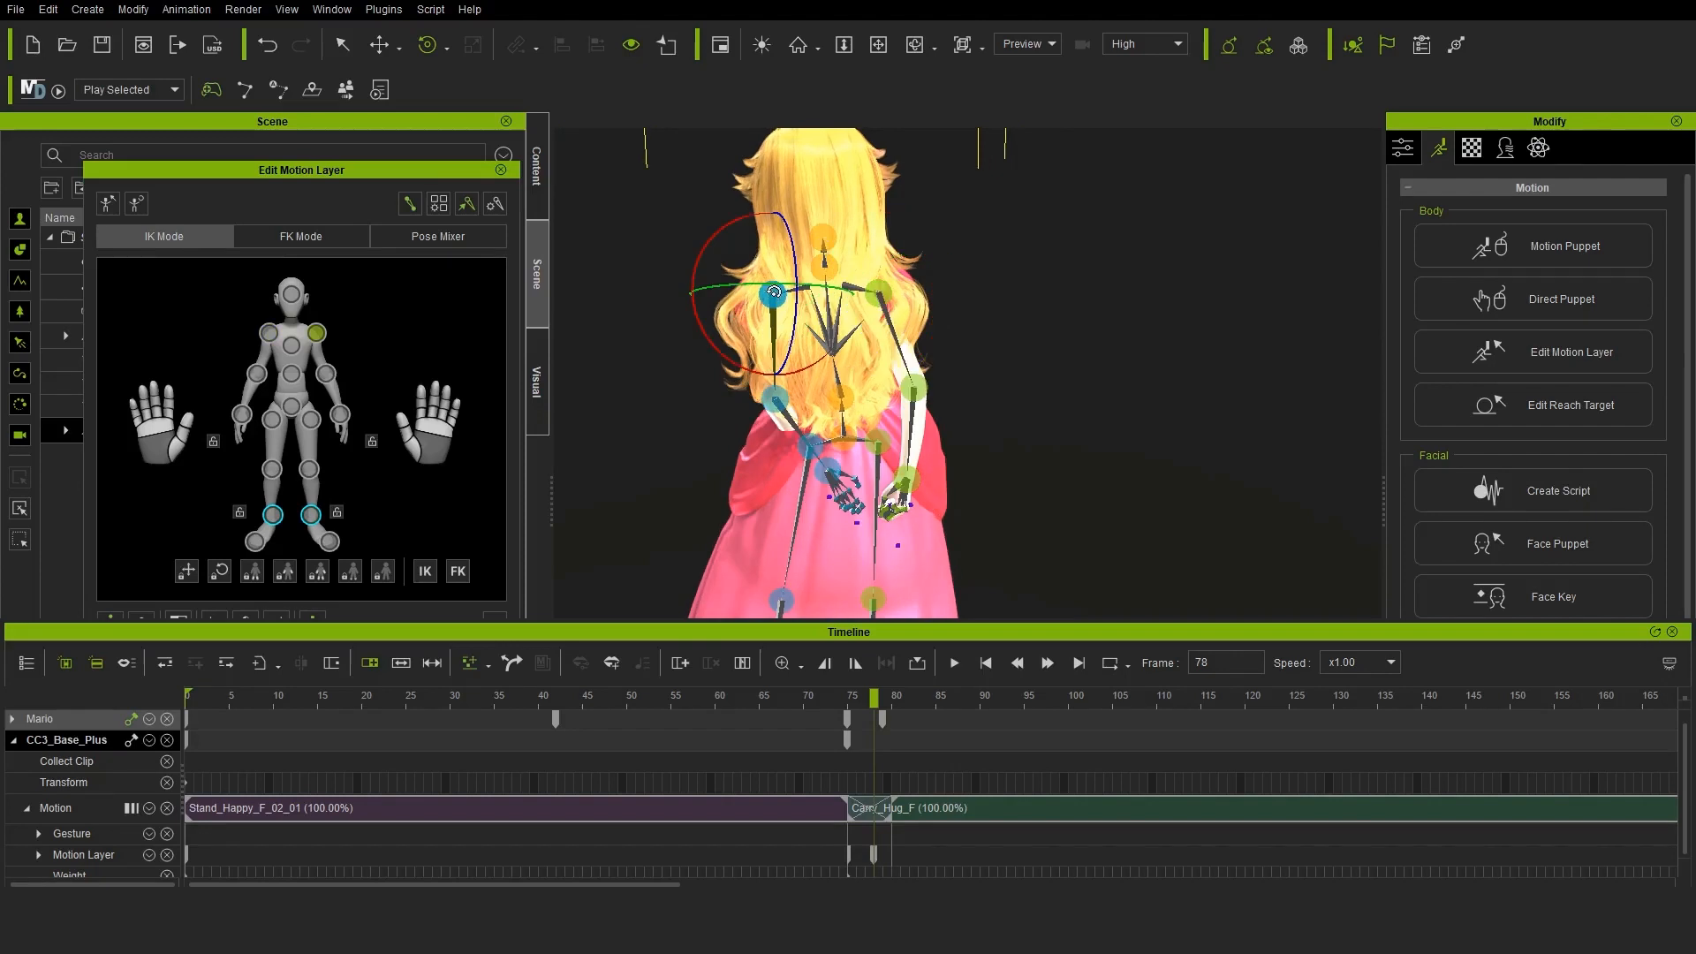
Reposition the princess's hips and both feet at frame 113 to fit her into Mario's carrying pose
drag(873, 699, 1185, 698)
click(291, 406)
drag(693, 491, 720, 491)
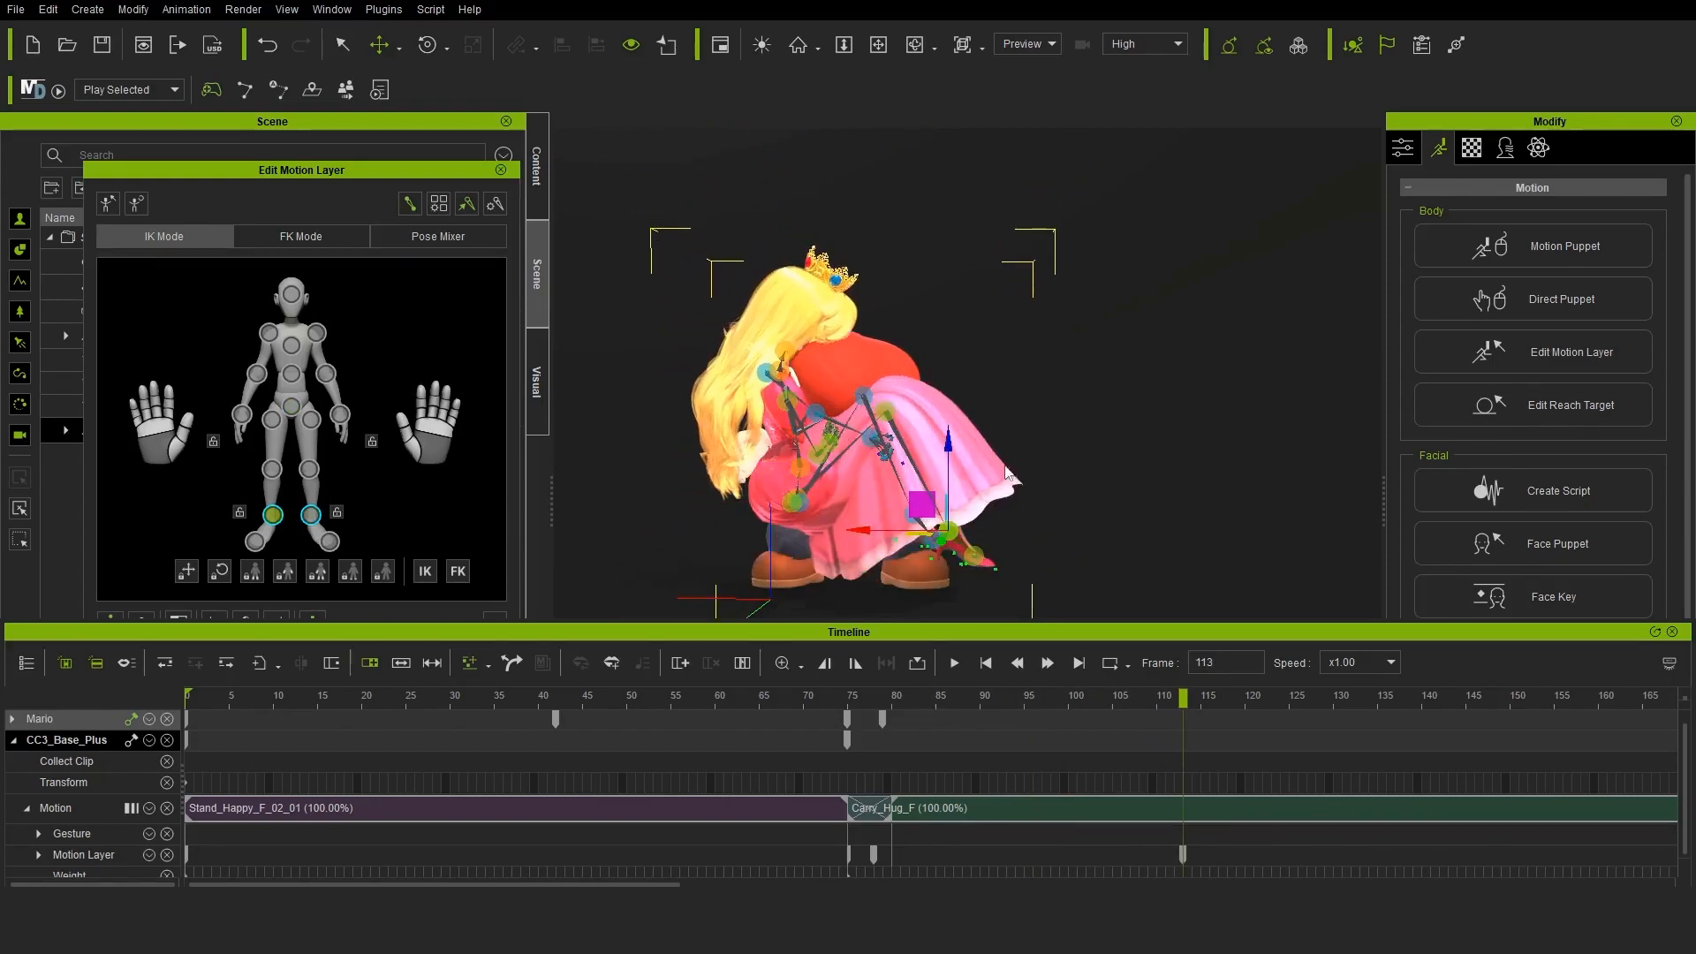
right_drag(1010, 474, 900, 481)
drag(919, 500, 961, 541)
click(912, 550)
right_drag(861, 477, 966, 473)
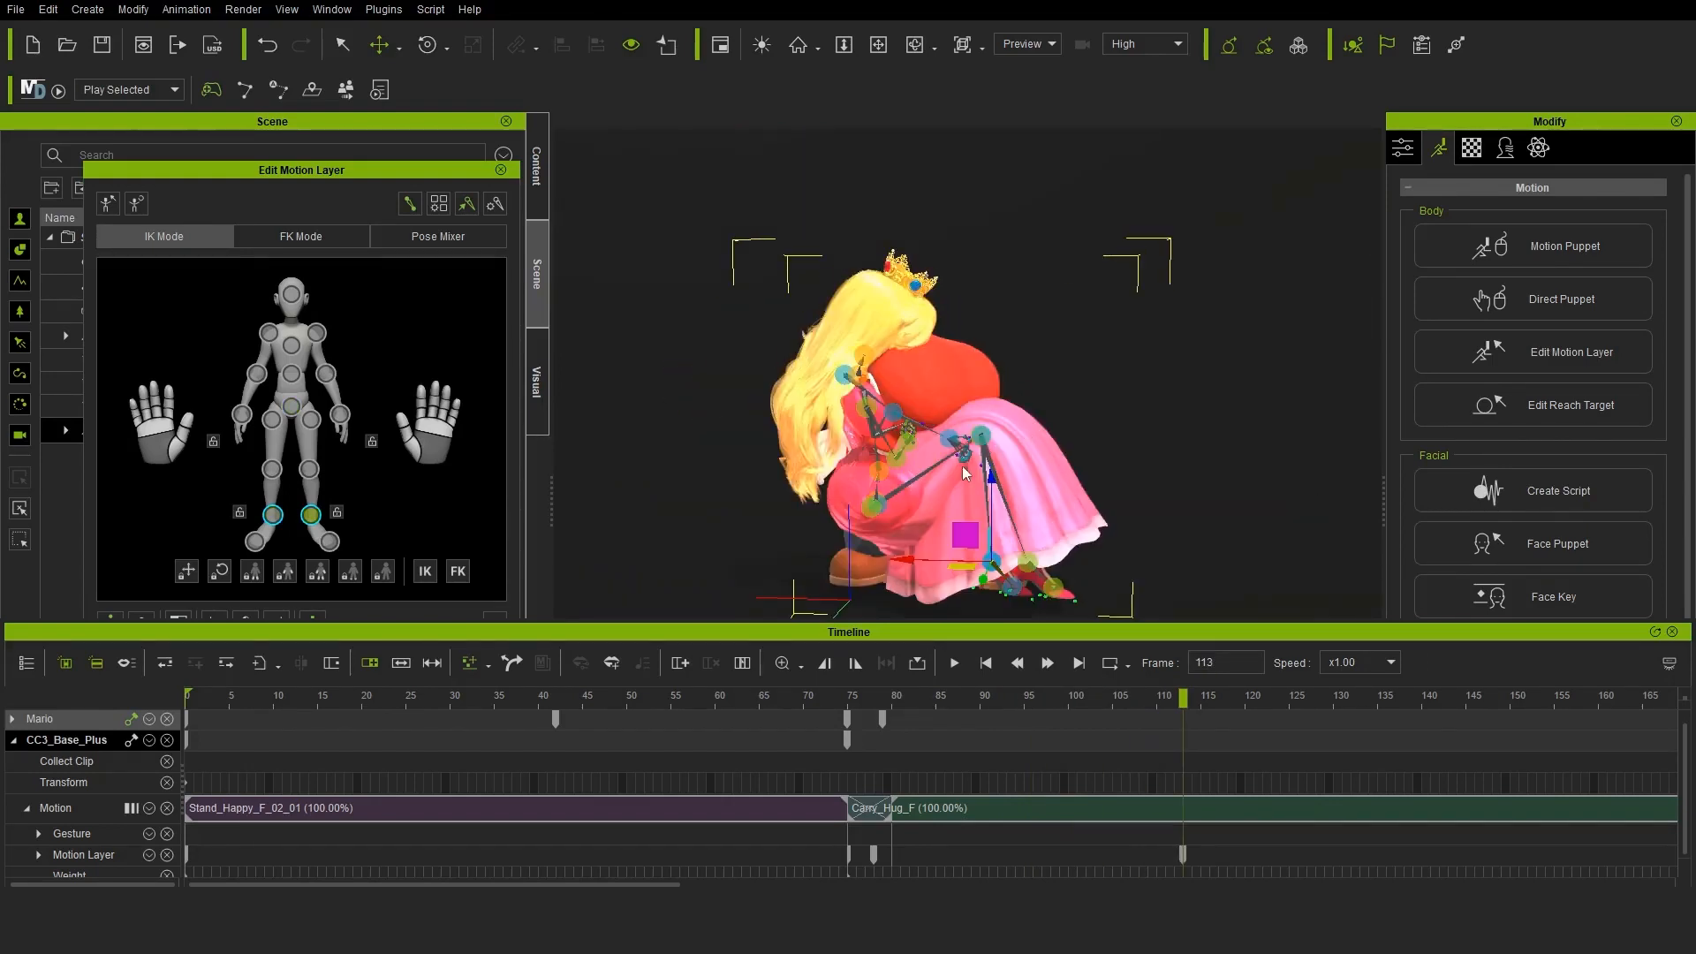
Rotate the princess's waist at frame 113 to raise her torso upright
scroll(965, 473, up, 3)
middle_drag(965, 473, 1011, 398)
click(291, 374)
click(428, 44)
drag(922, 378, 1005, 386)
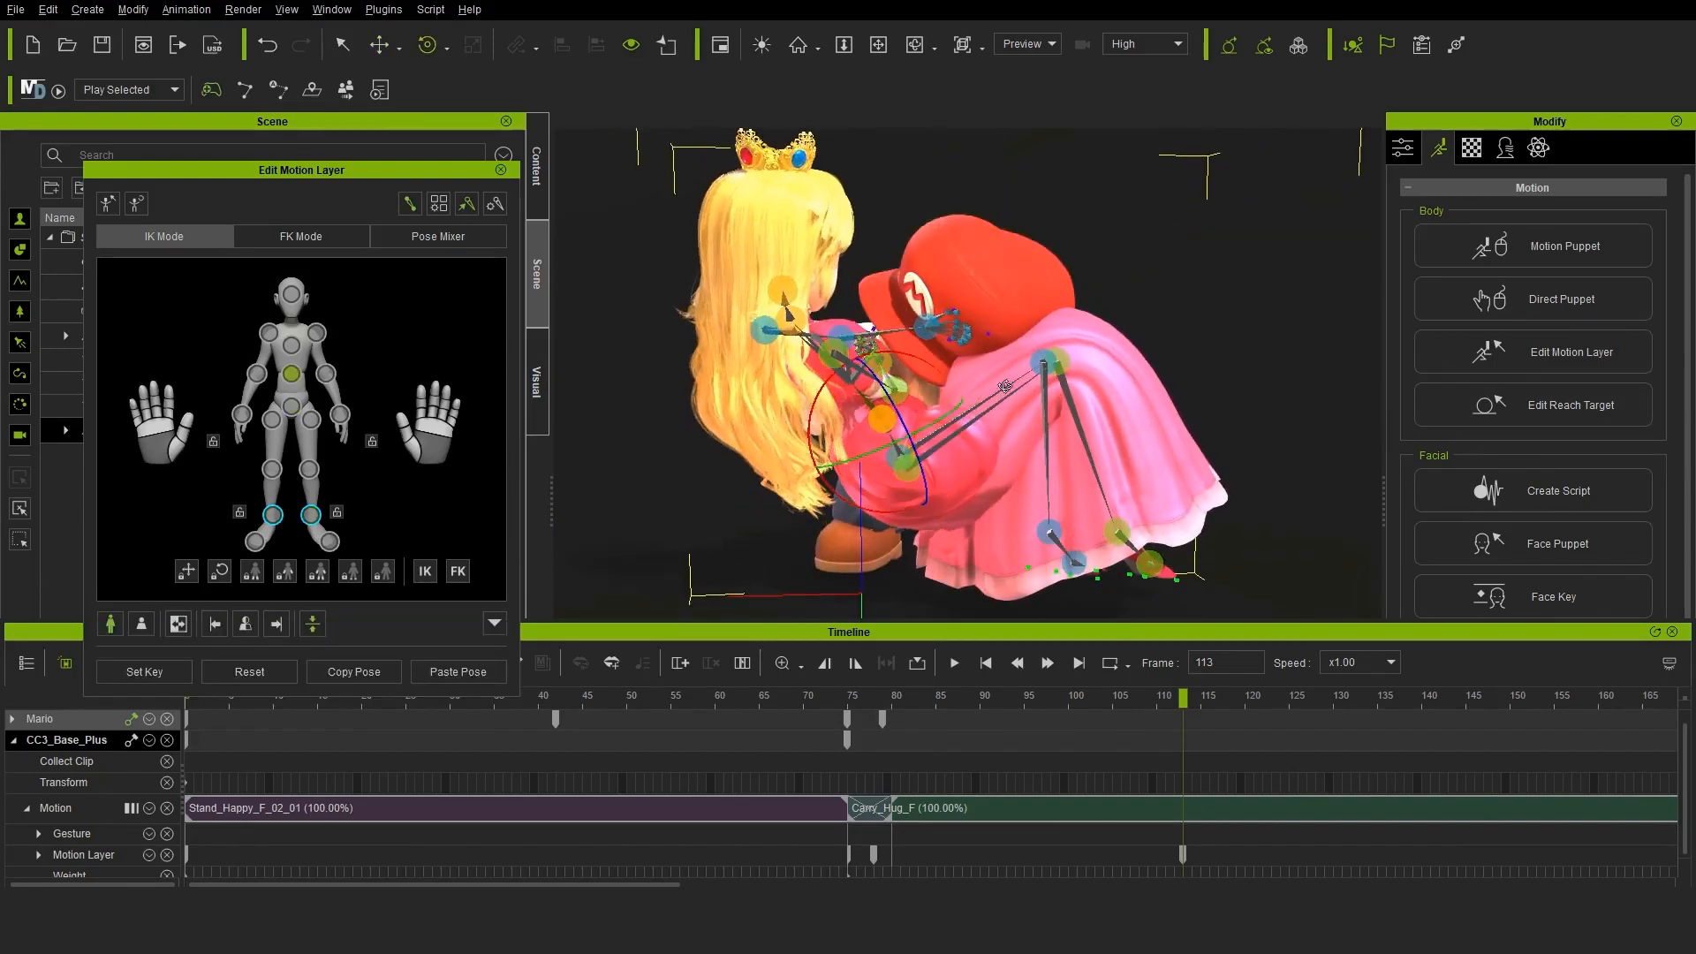
Rotate the princess's arm joints at frame 113 so her left arm reaches over Mario's shoulders and her right arm bends in front
right_drag(1005, 386, 769, 353)
drag(892, 347, 844, 364)
right_drag(844, 389, 662, 452)
click(750, 337)
right_drag(746, 356, 915, 301)
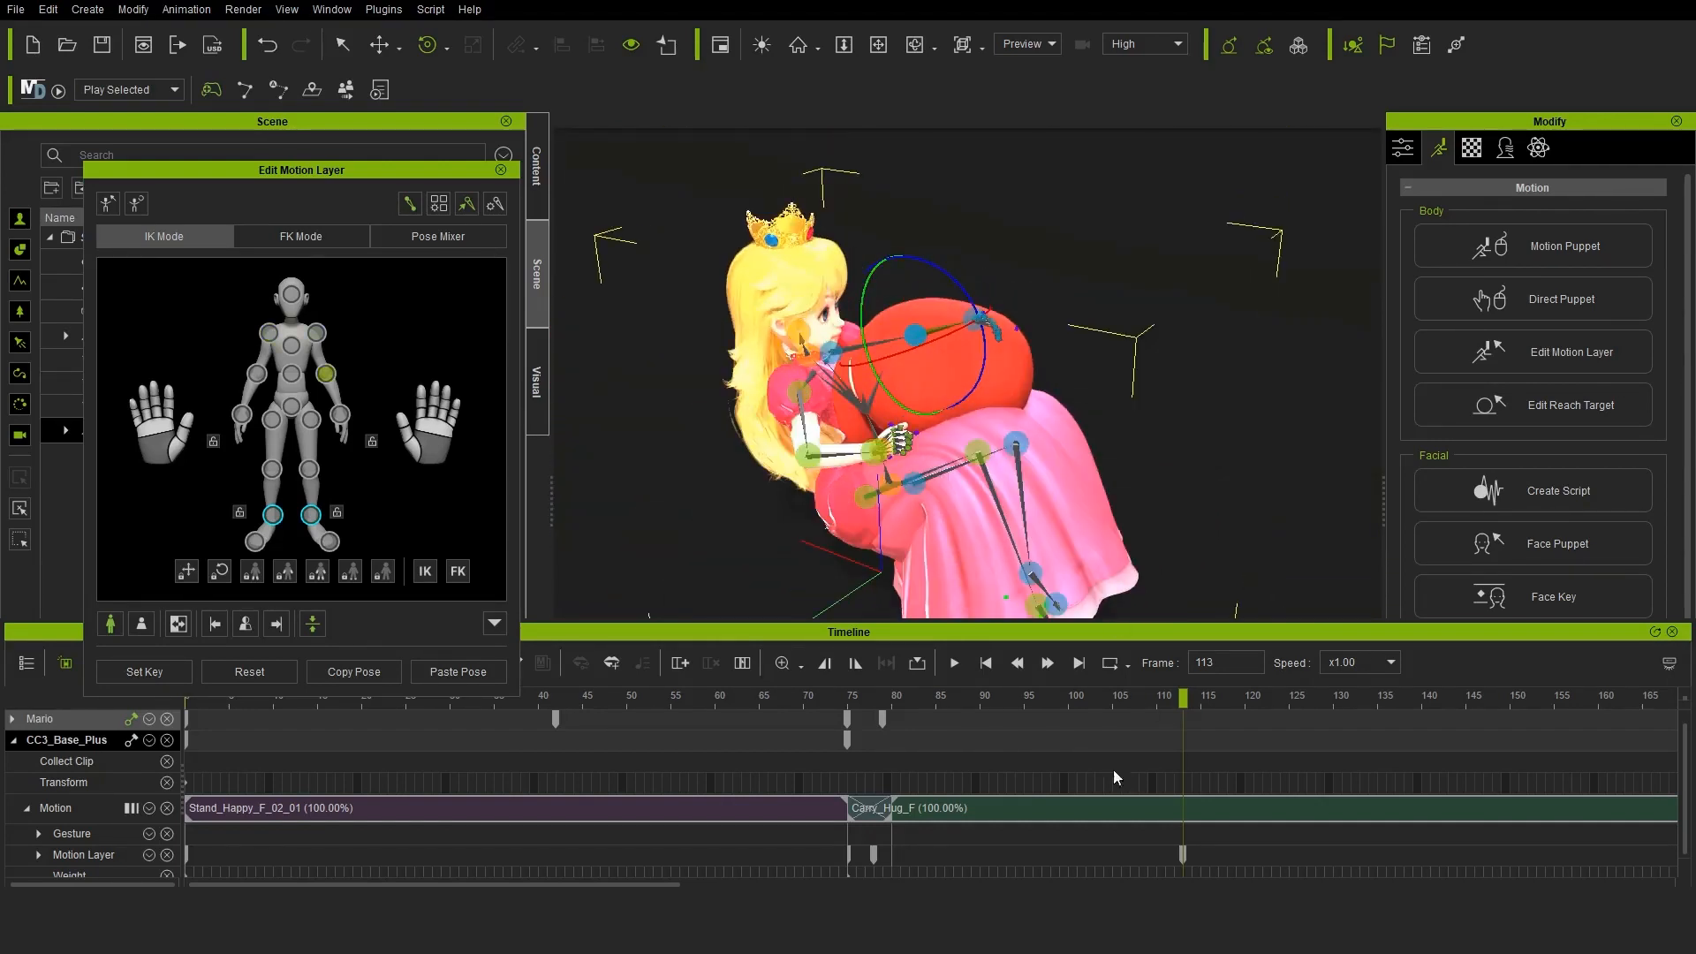
Move Mario slightly back from the standing princess at frame 75
scroll(88, 795, down, 1)
click(40, 748)
click(39, 749)
drag(1182, 698, 873, 689)
right_drag(883, 397, 945, 367)
scroll(927, 371, down, 2)
click(537, 173)
click(501, 169)
click(537, 274)
click(119, 336)
click(379, 44)
drag(874, 698, 847, 698)
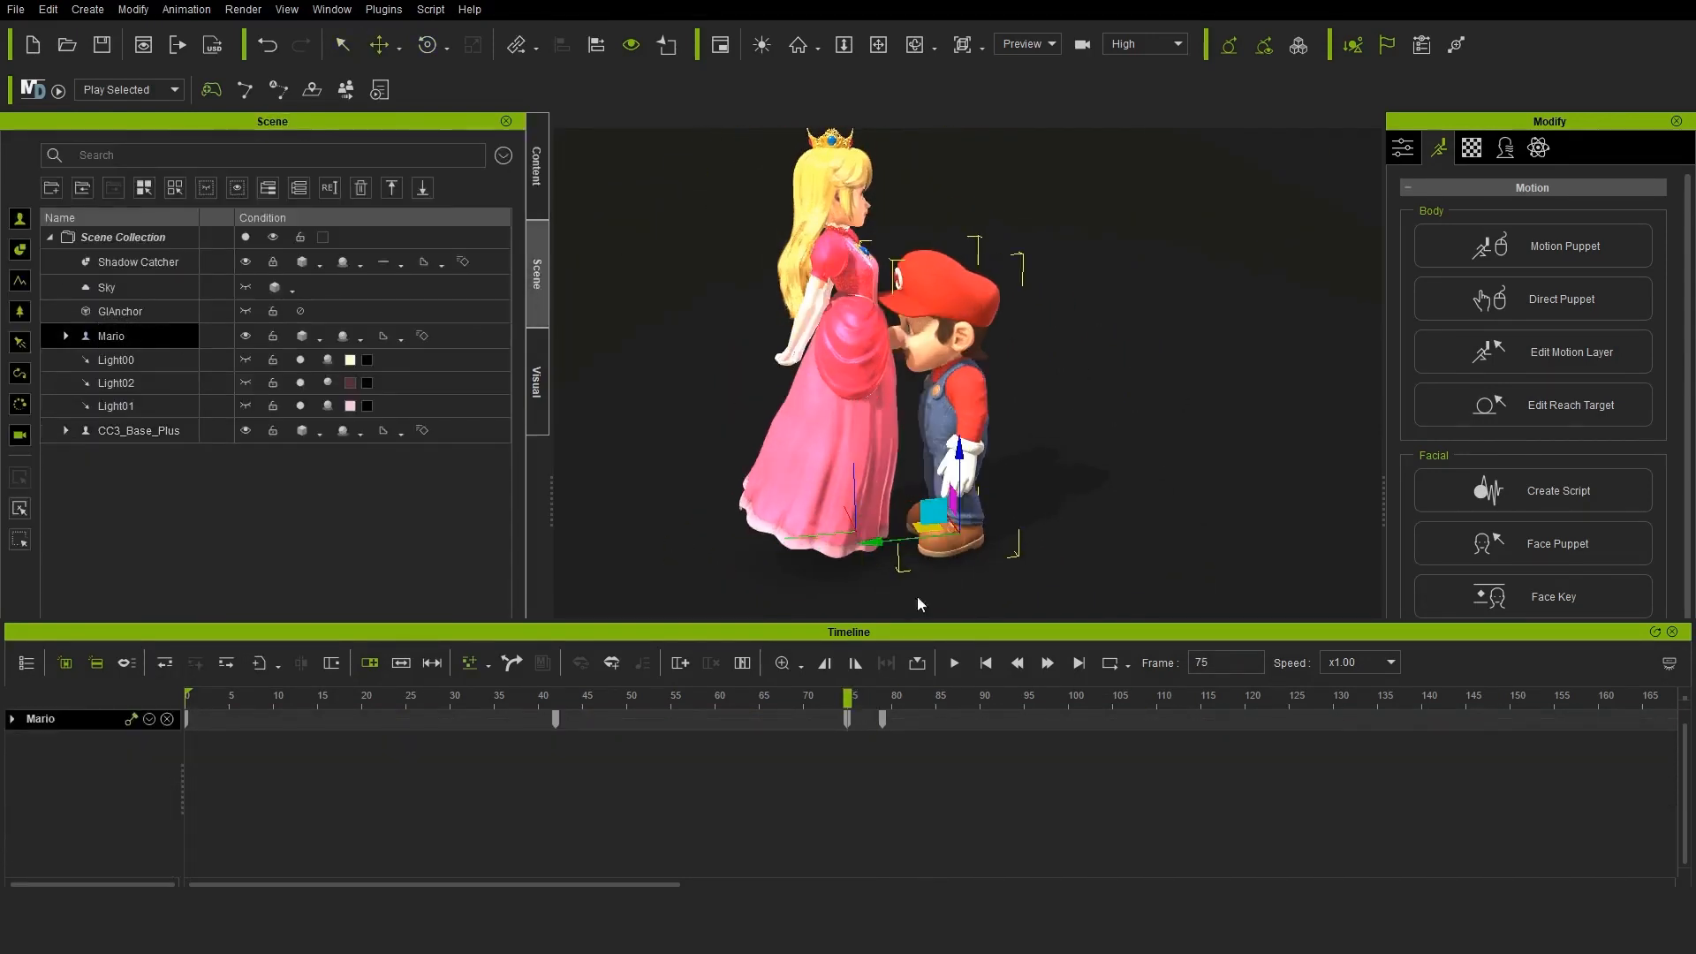
drag(872, 539, 891, 538)
Rotate Mario's head in the motion layer at frames 75 and 0 so he looks up at the princess
click(1532, 350)
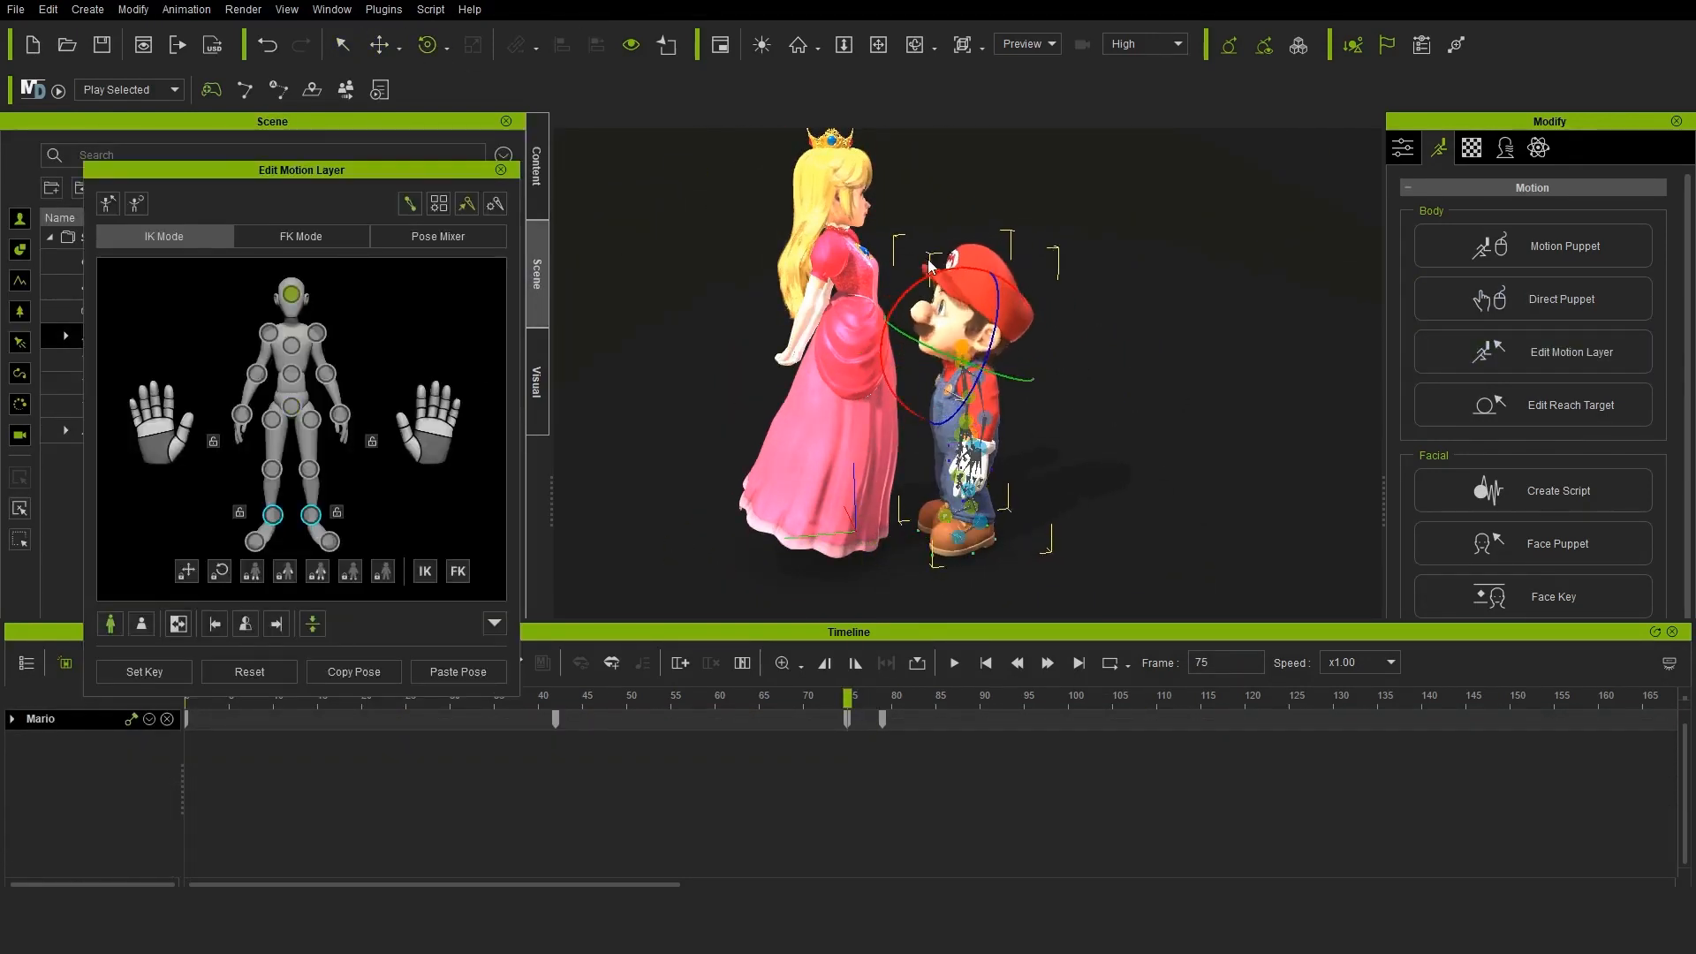
key(ctrl+z)
right_drag(929, 267, 982, 246)
scroll(982, 245, up, 2)
drag(847, 696, 185, 688)
drag(1295, 250, 1313, 233)
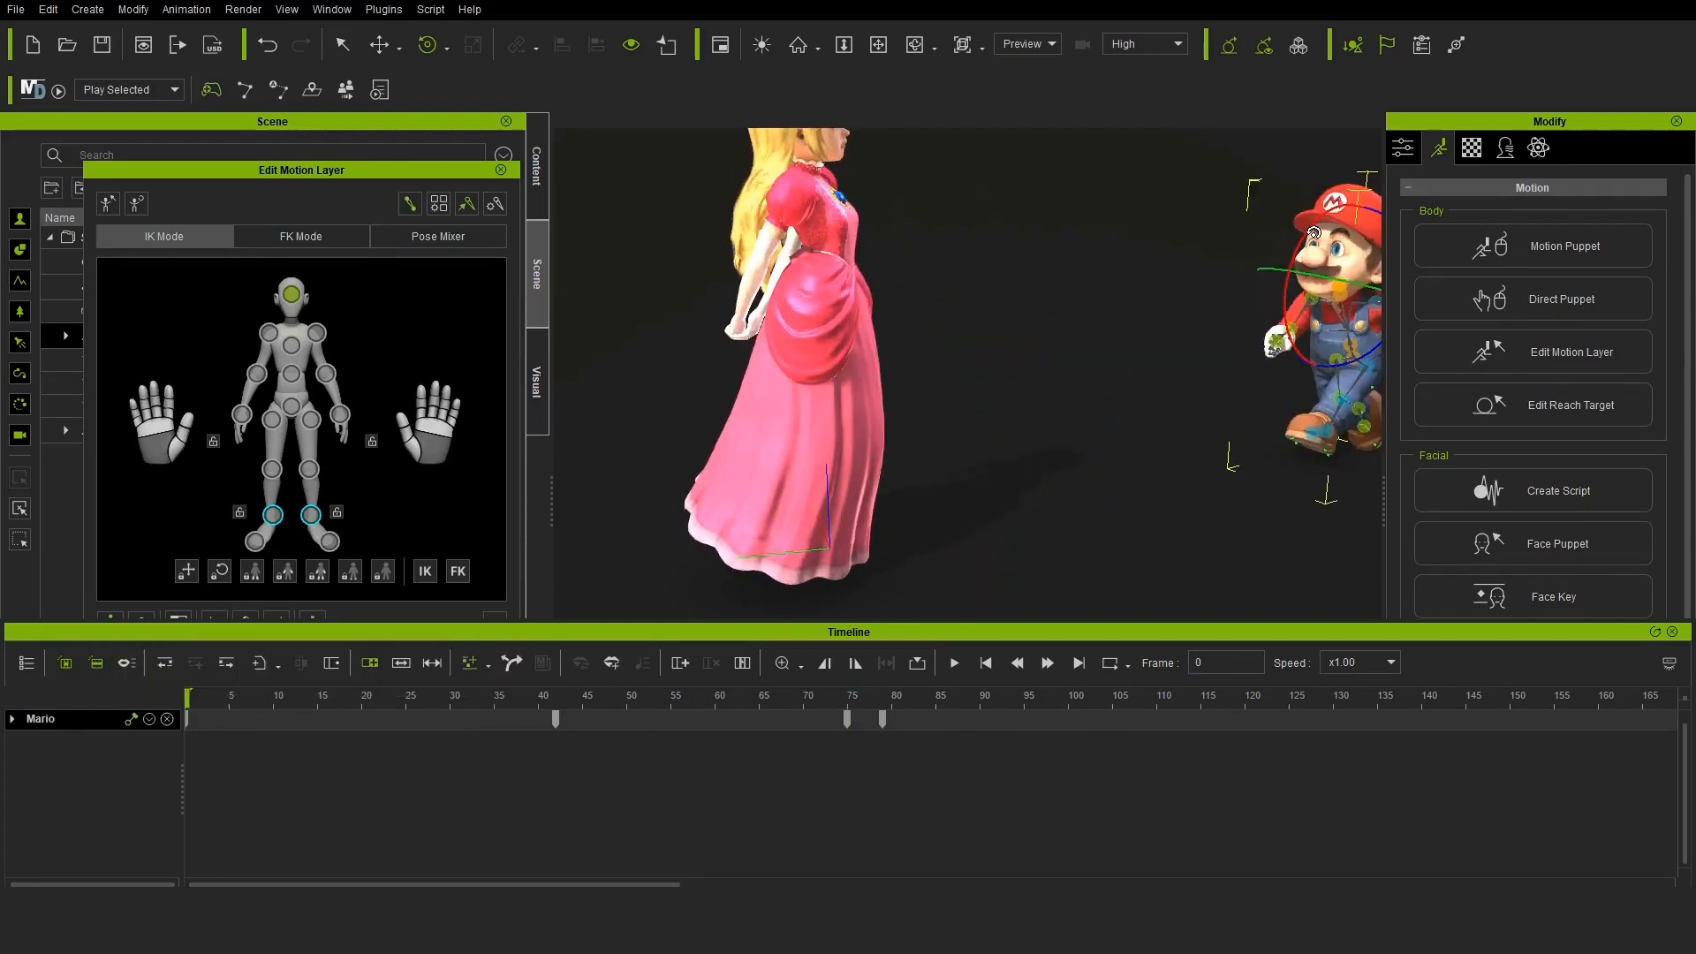
Adjust Mario's head rotation at frame 44 so he keeps facing the princess while jogging
click(556, 696)
click(12, 719)
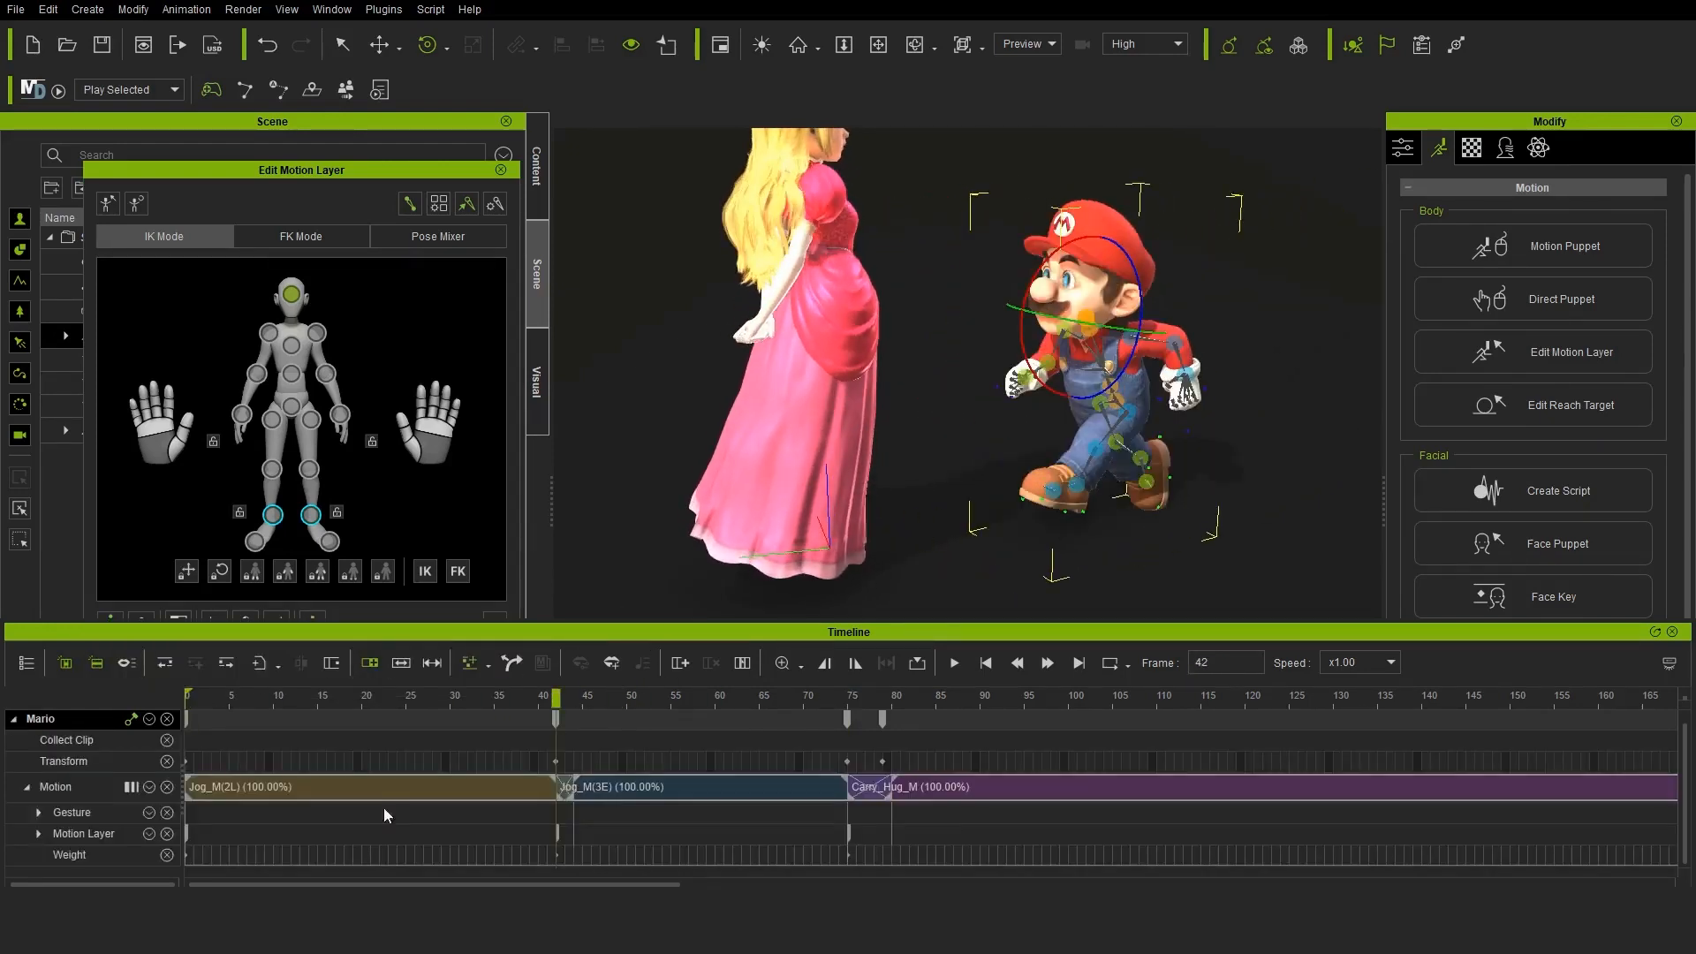
click(39, 834)
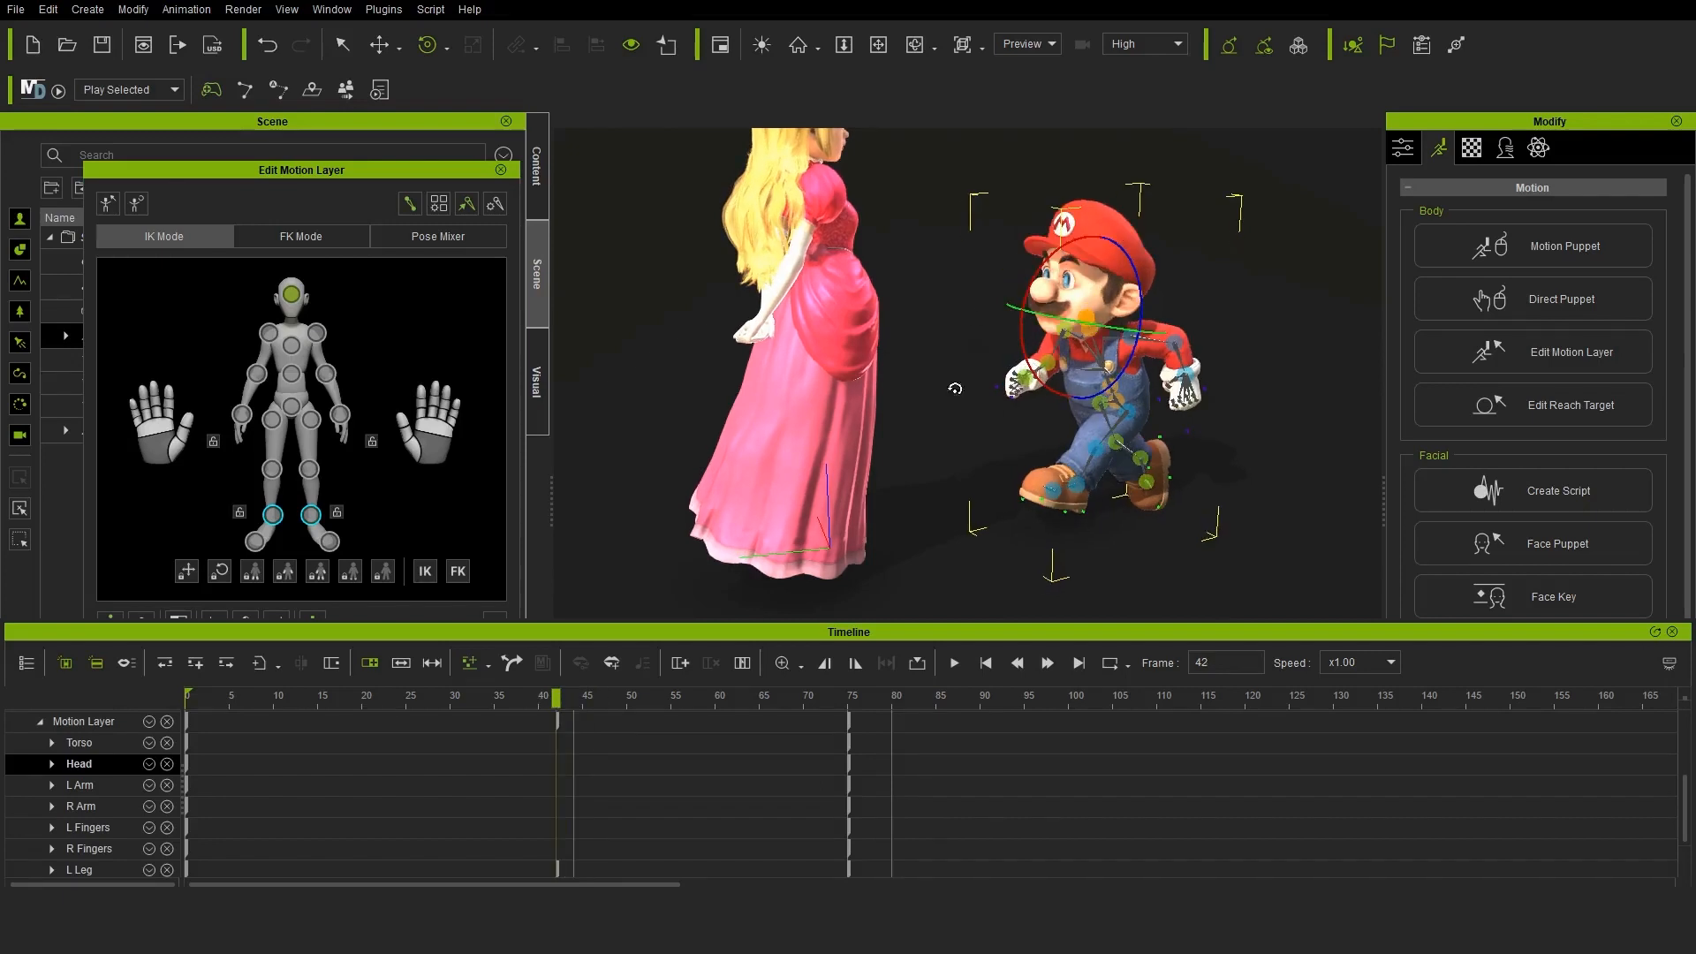
click(575, 696)
drag(1015, 354, 919, 443)
drag(576, 698, 900, 677)
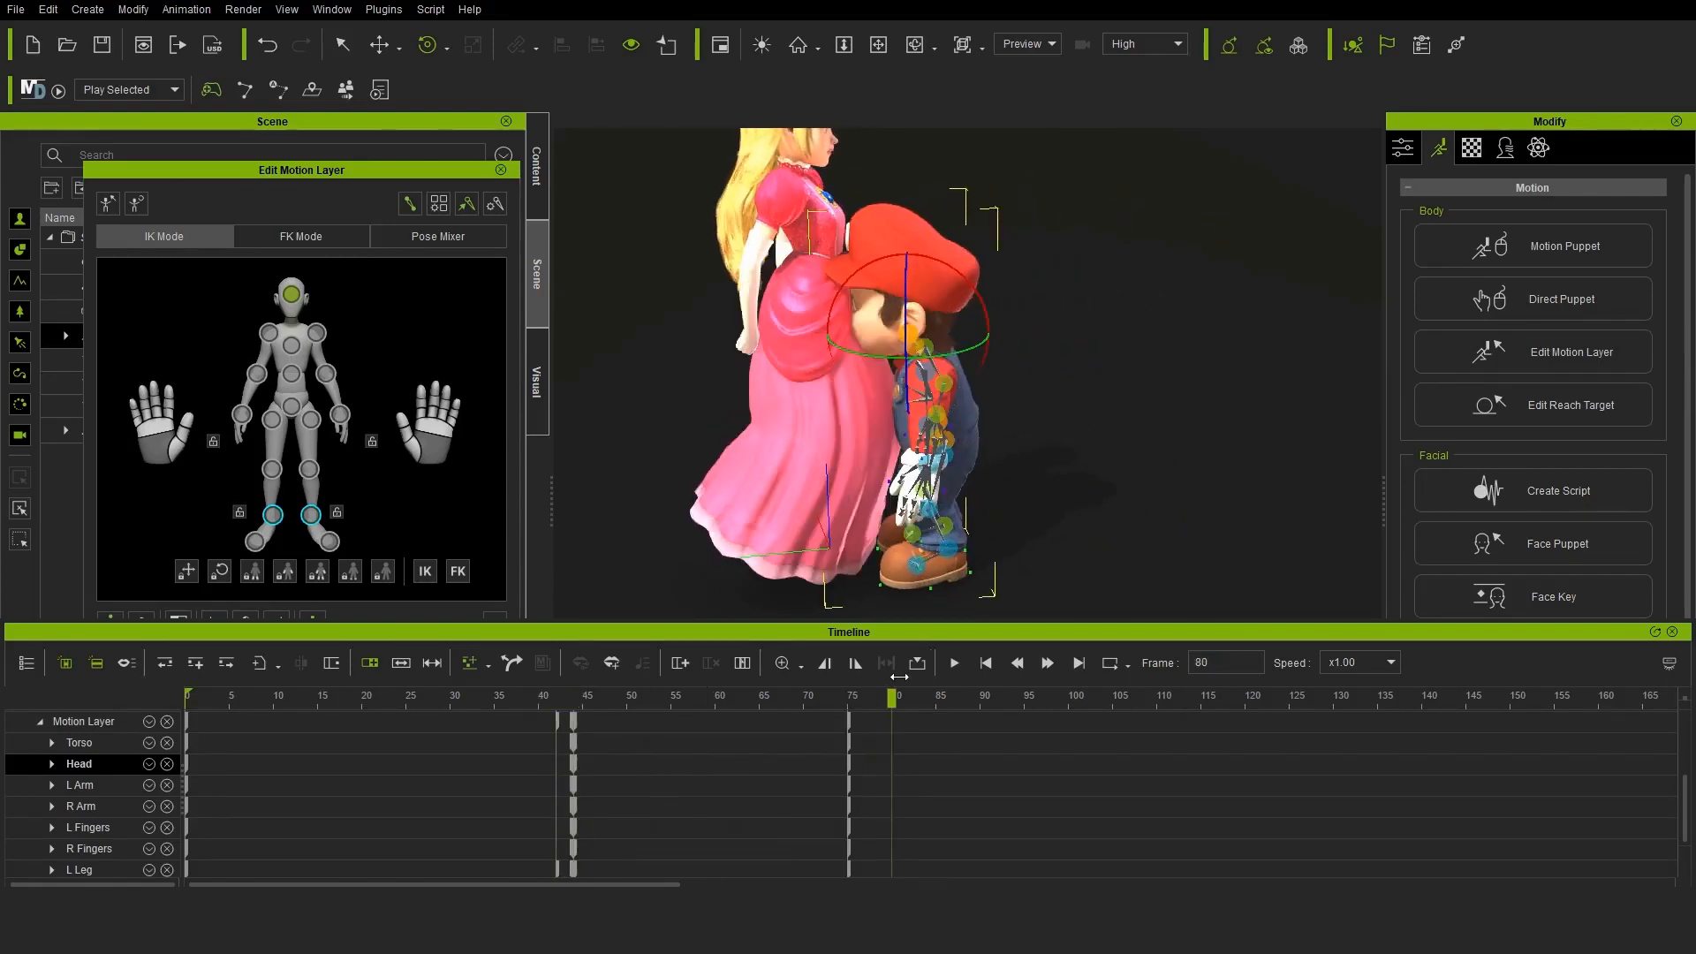
key(ctrl+z)
click(851, 698)
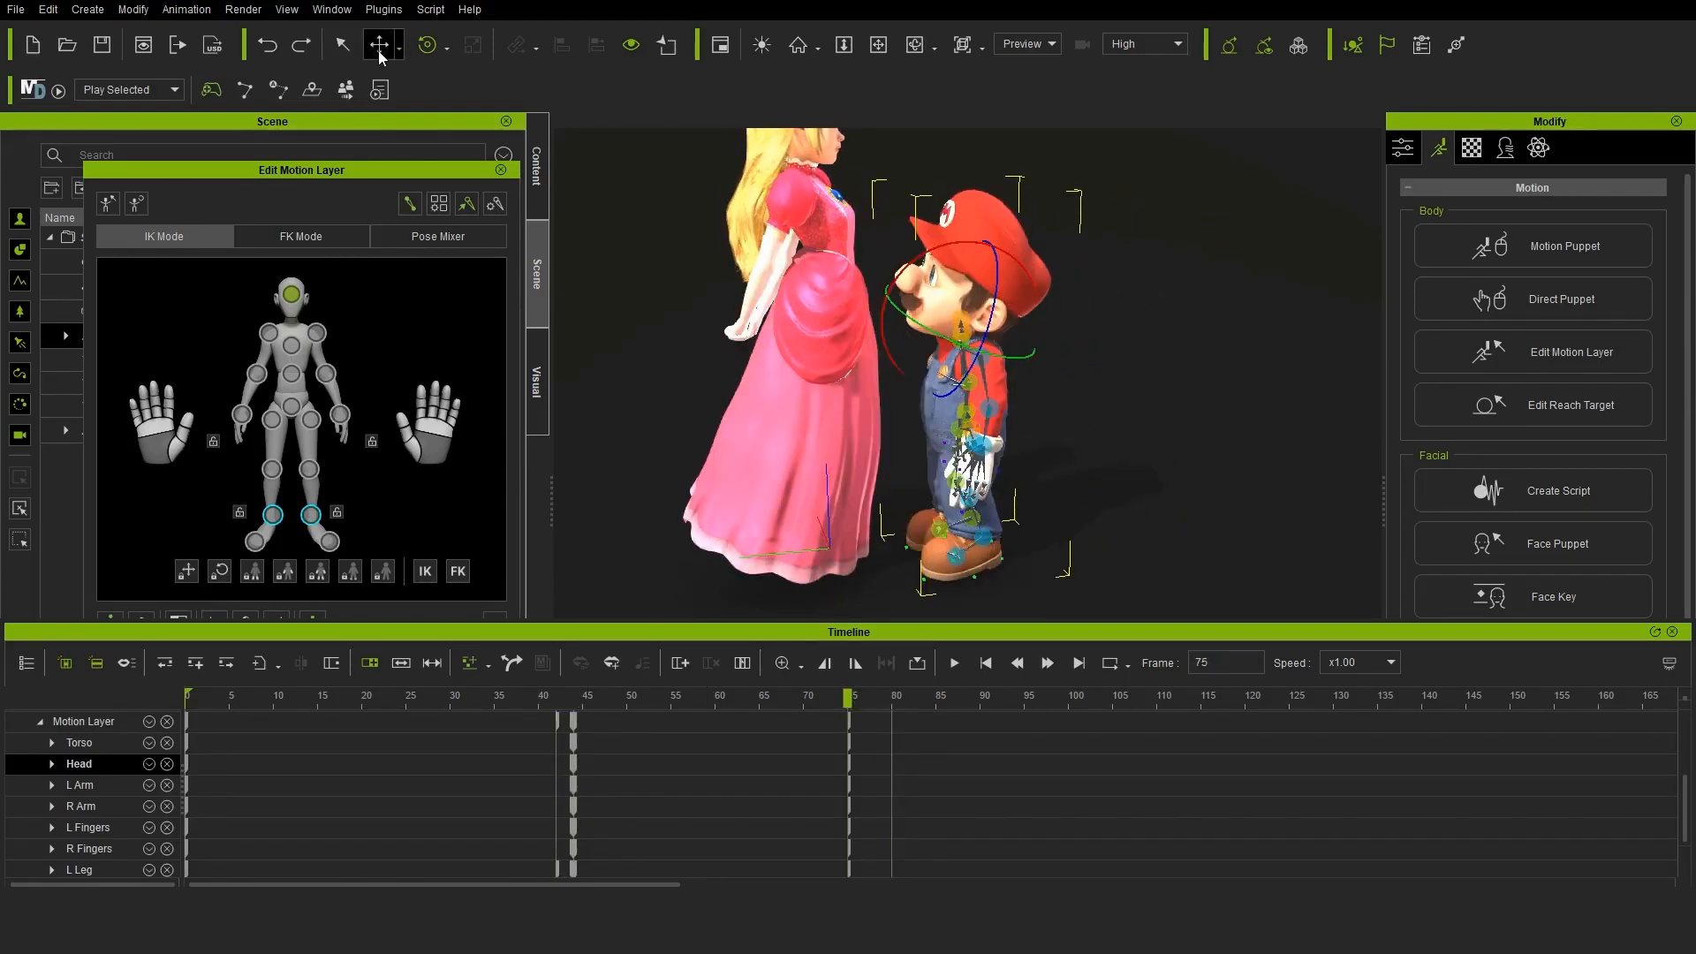
Select the princess CC3_Base_Plus and open her motion layer for editing at frame 131
click(536, 166)
right_drag(1087, 406, 1246, 416)
click(501, 169)
click(537, 275)
click(139, 430)
click(767, 697)
drag(827, 704, 1325, 698)
click(1579, 351)
click(1342, 698)
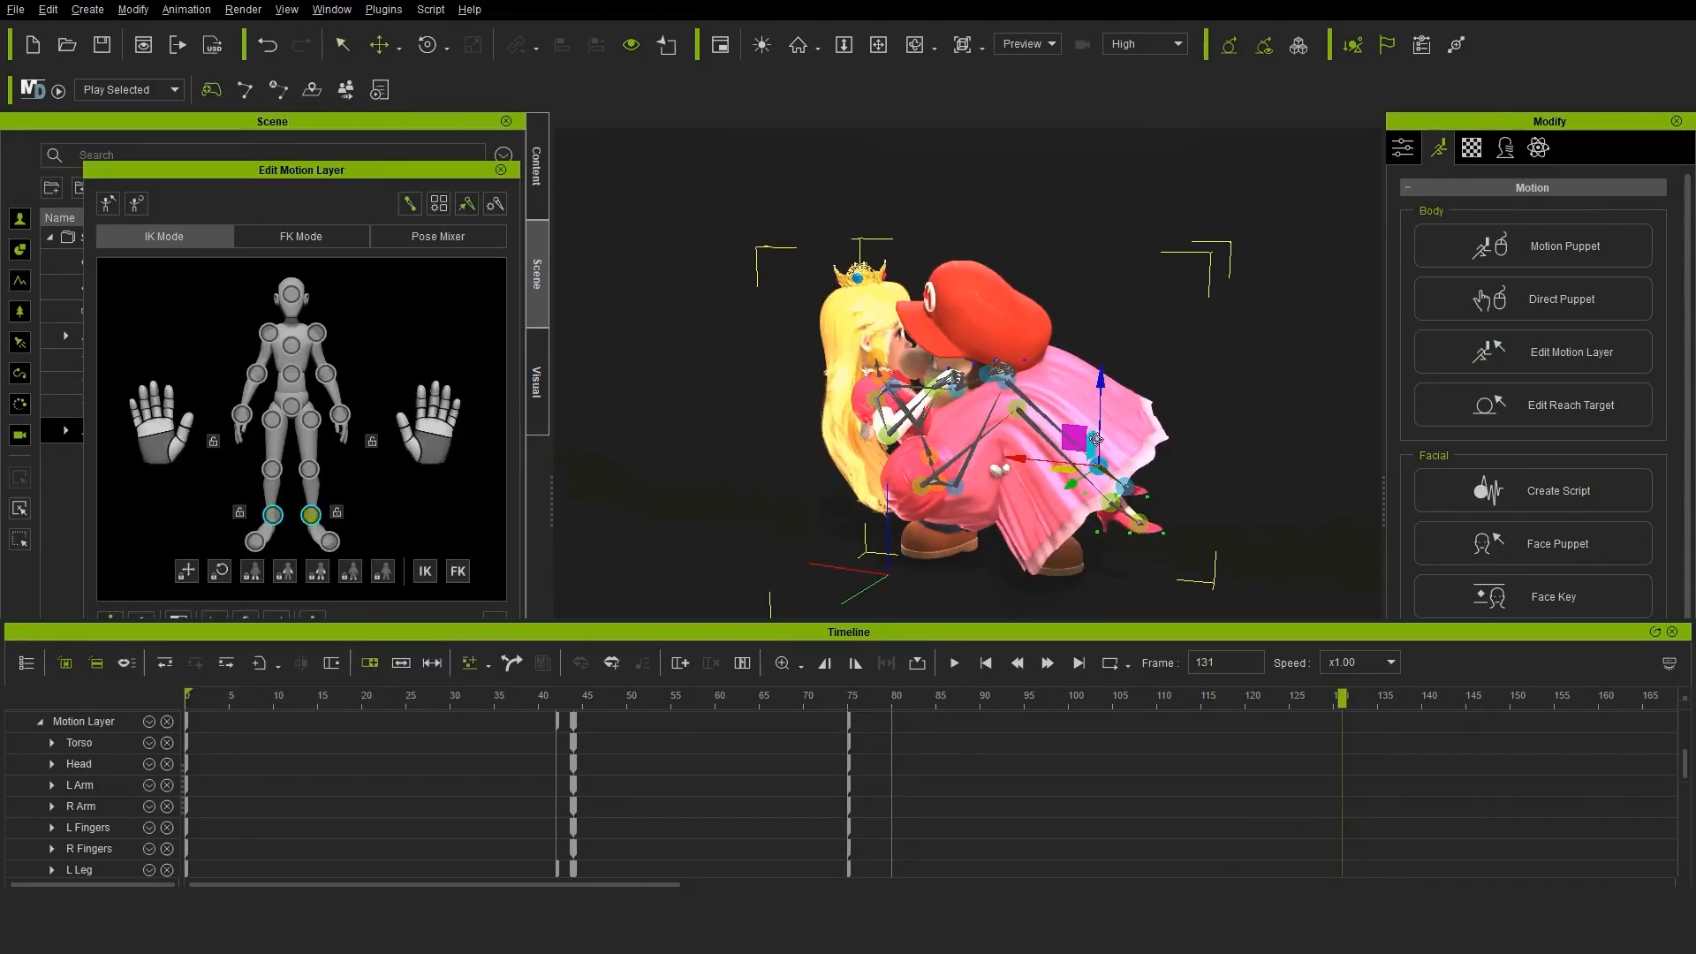
Reposition the princess's hips at frame 155 to fit Mario's carrying pose
drag(1094, 698, 1555, 702)
click(292, 407)
scroll(1306, 787, down, 4)
scroll(1305, 787, up, 3)
drag(971, 340, 956, 368)
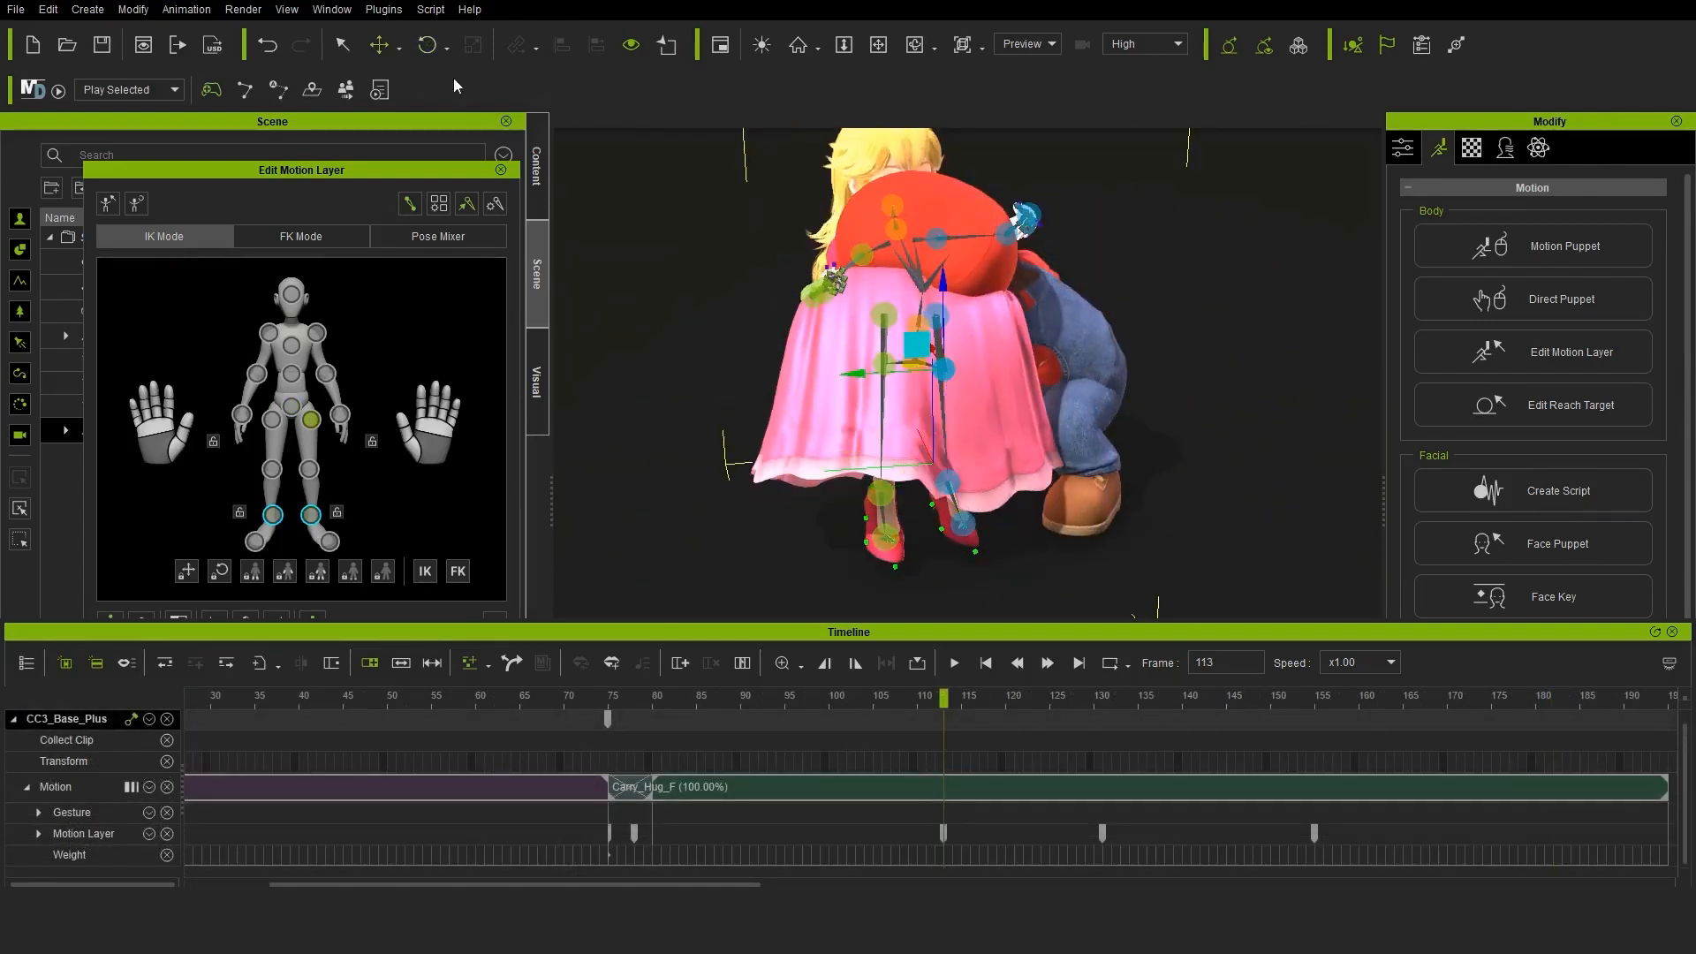
Reposition the princess's right foot at frame 113
click(886, 364)
click(379, 45)
right_drag(1042, 353, 839, 300)
click(1071, 454)
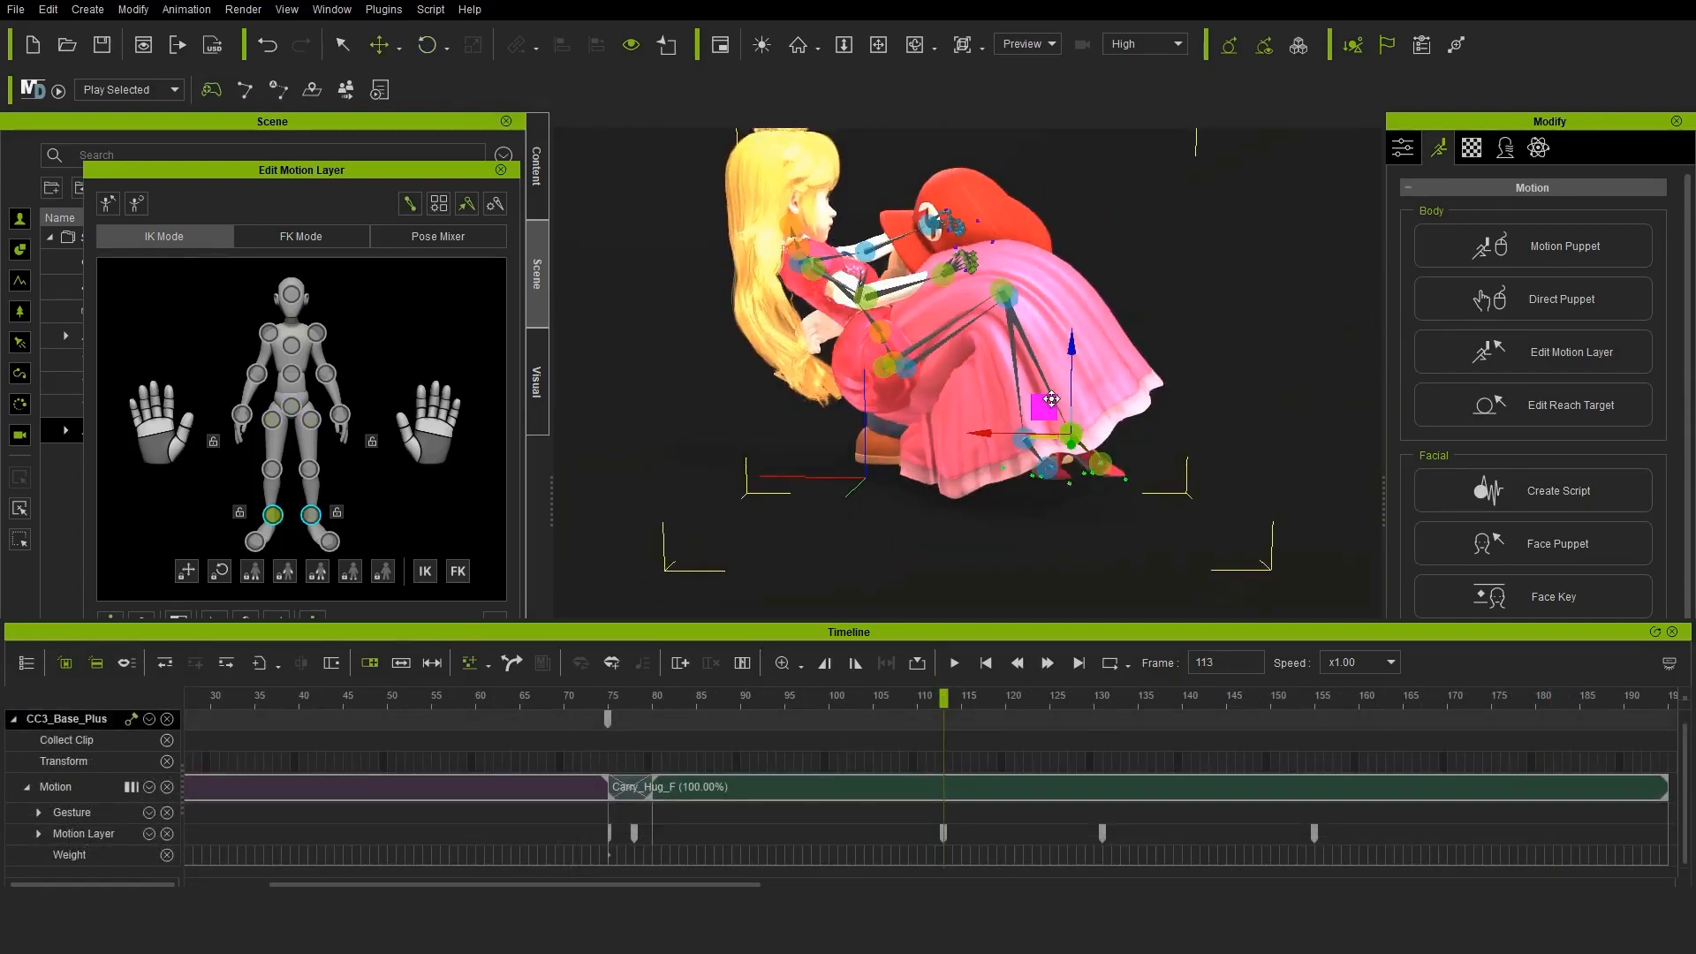
drag(1024, 402, 1080, 423)
Move the princess's left hand onto the back of Mario's shoulder at frame 131
drag(943, 698, 1104, 672)
right_drag(989, 397, 1237, 389)
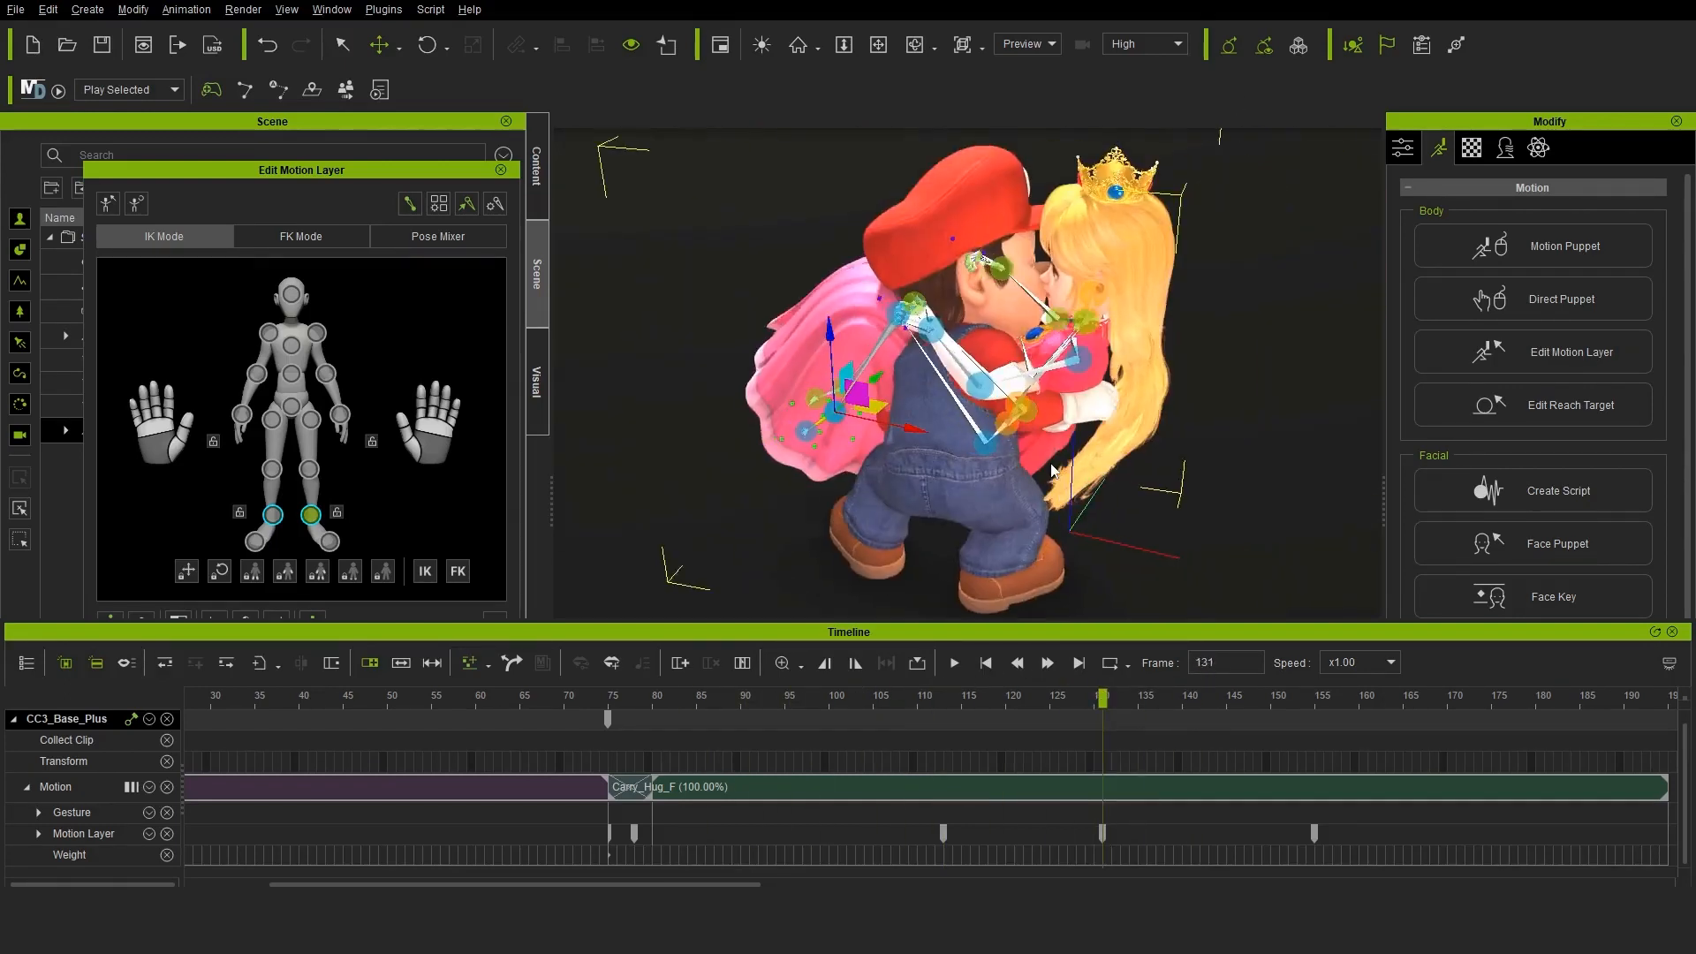
scroll(963, 353, up, 2)
click(923, 310)
drag(950, 284, 972, 301)
right_drag(976, 366, 822, 363)
drag(946, 291, 947, 278)
scroll(972, 354, up, 2)
right_drag(884, 354, 963, 318)
drag(963, 274, 967, 249)
right_drag(922, 233, 848, 291)
click(379, 46)
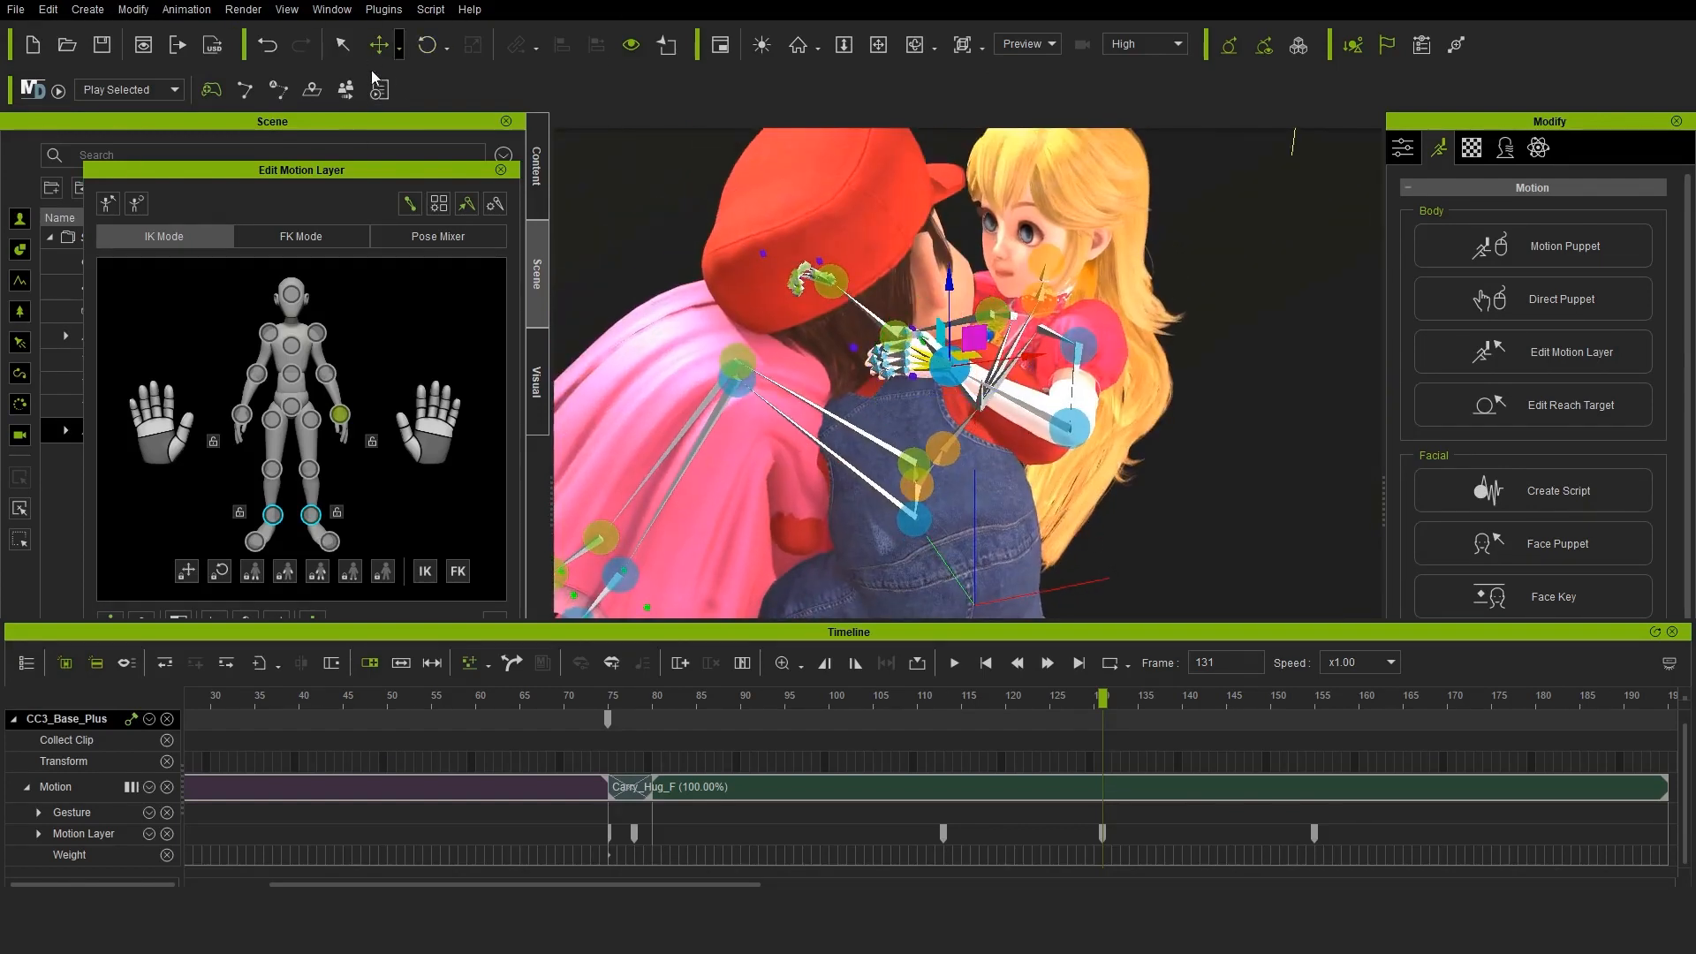
click(501, 170)
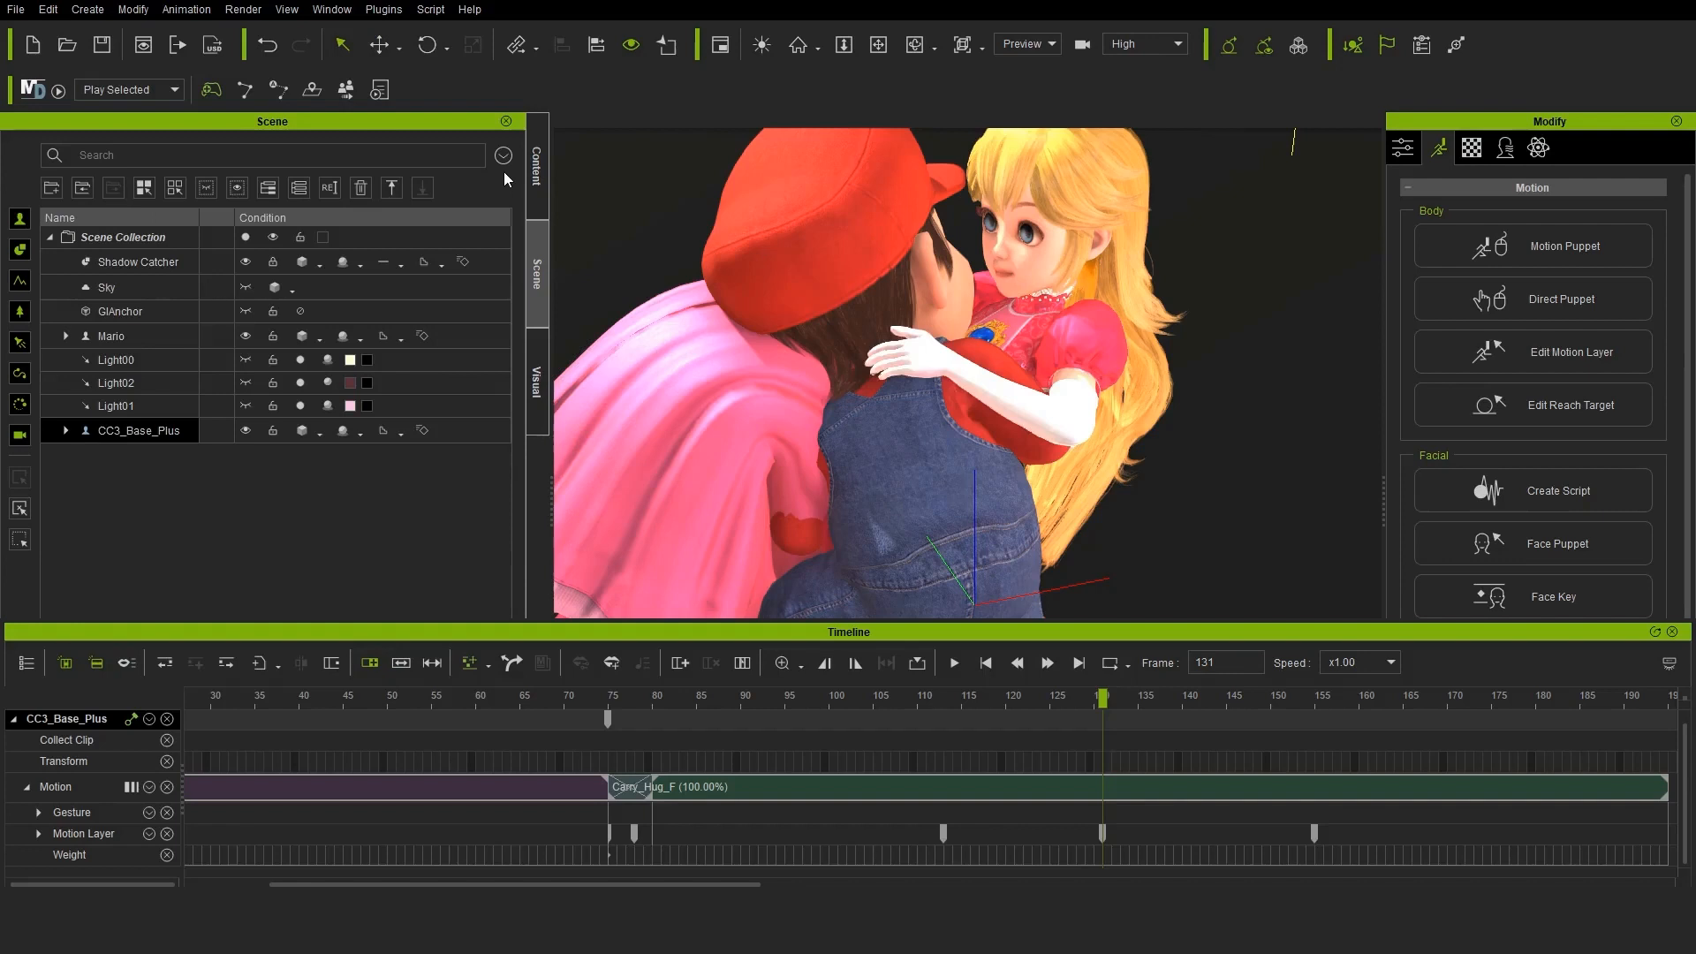
Set Mario's CC_Base_Spine02 as the reach target for the princess's left hand at frame 131, keeping the current pose
click(186, 8)
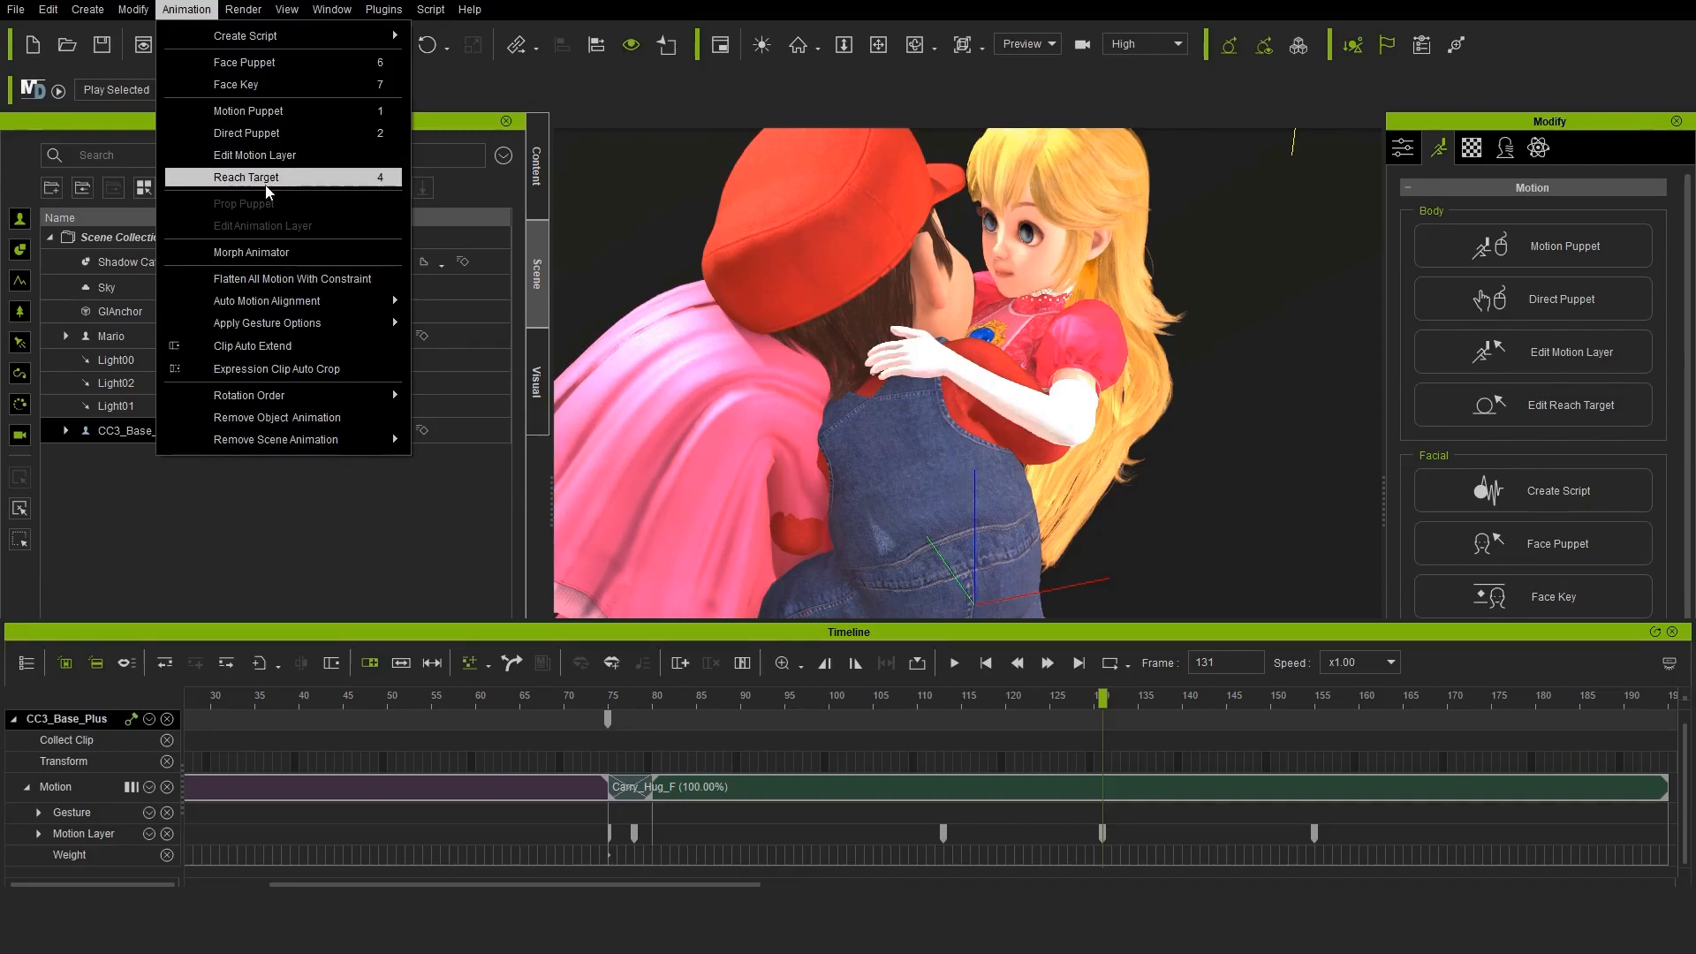
click(257, 178)
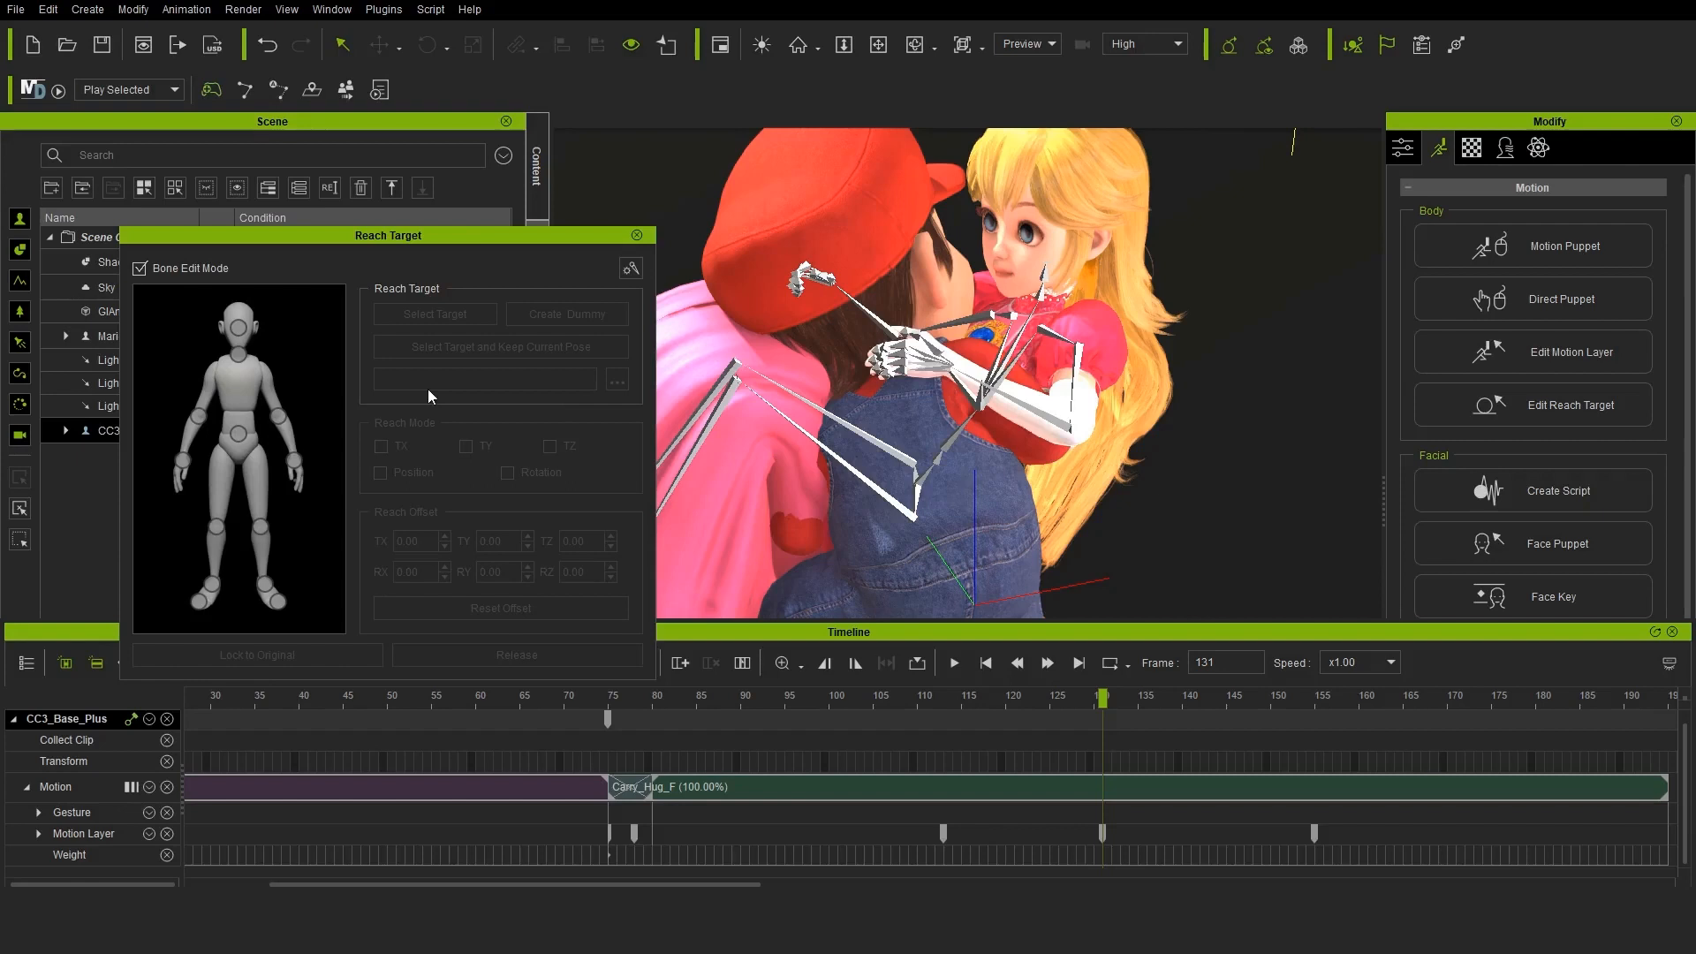
click(294, 461)
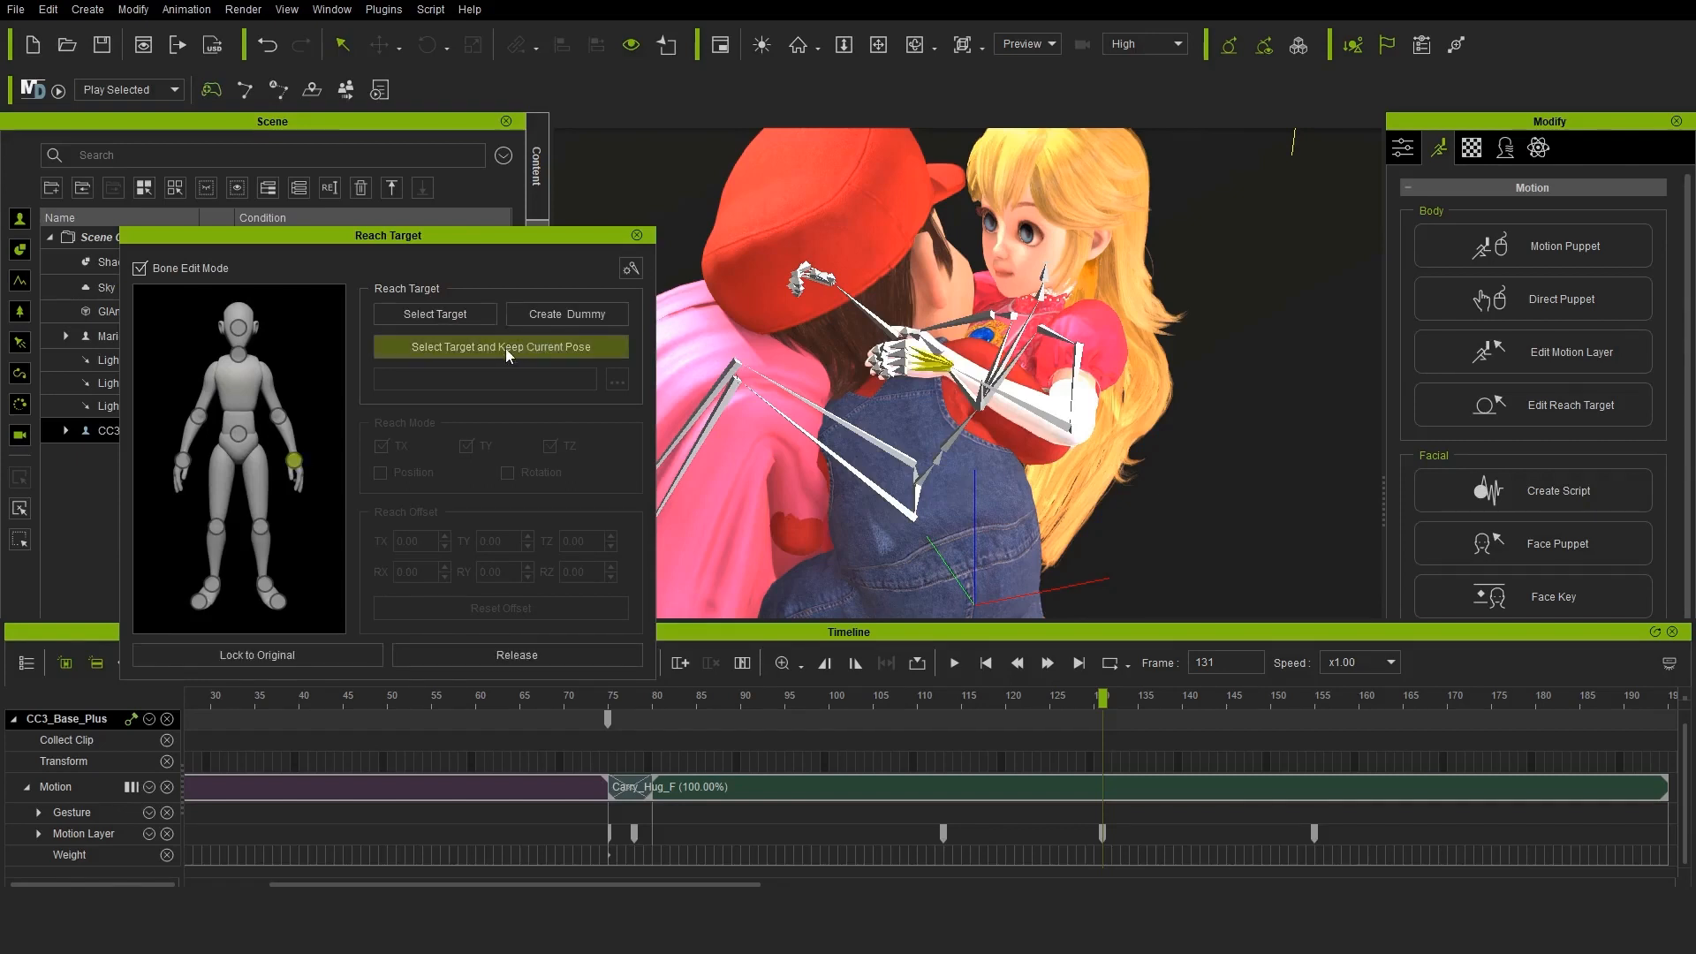
click(897, 439)
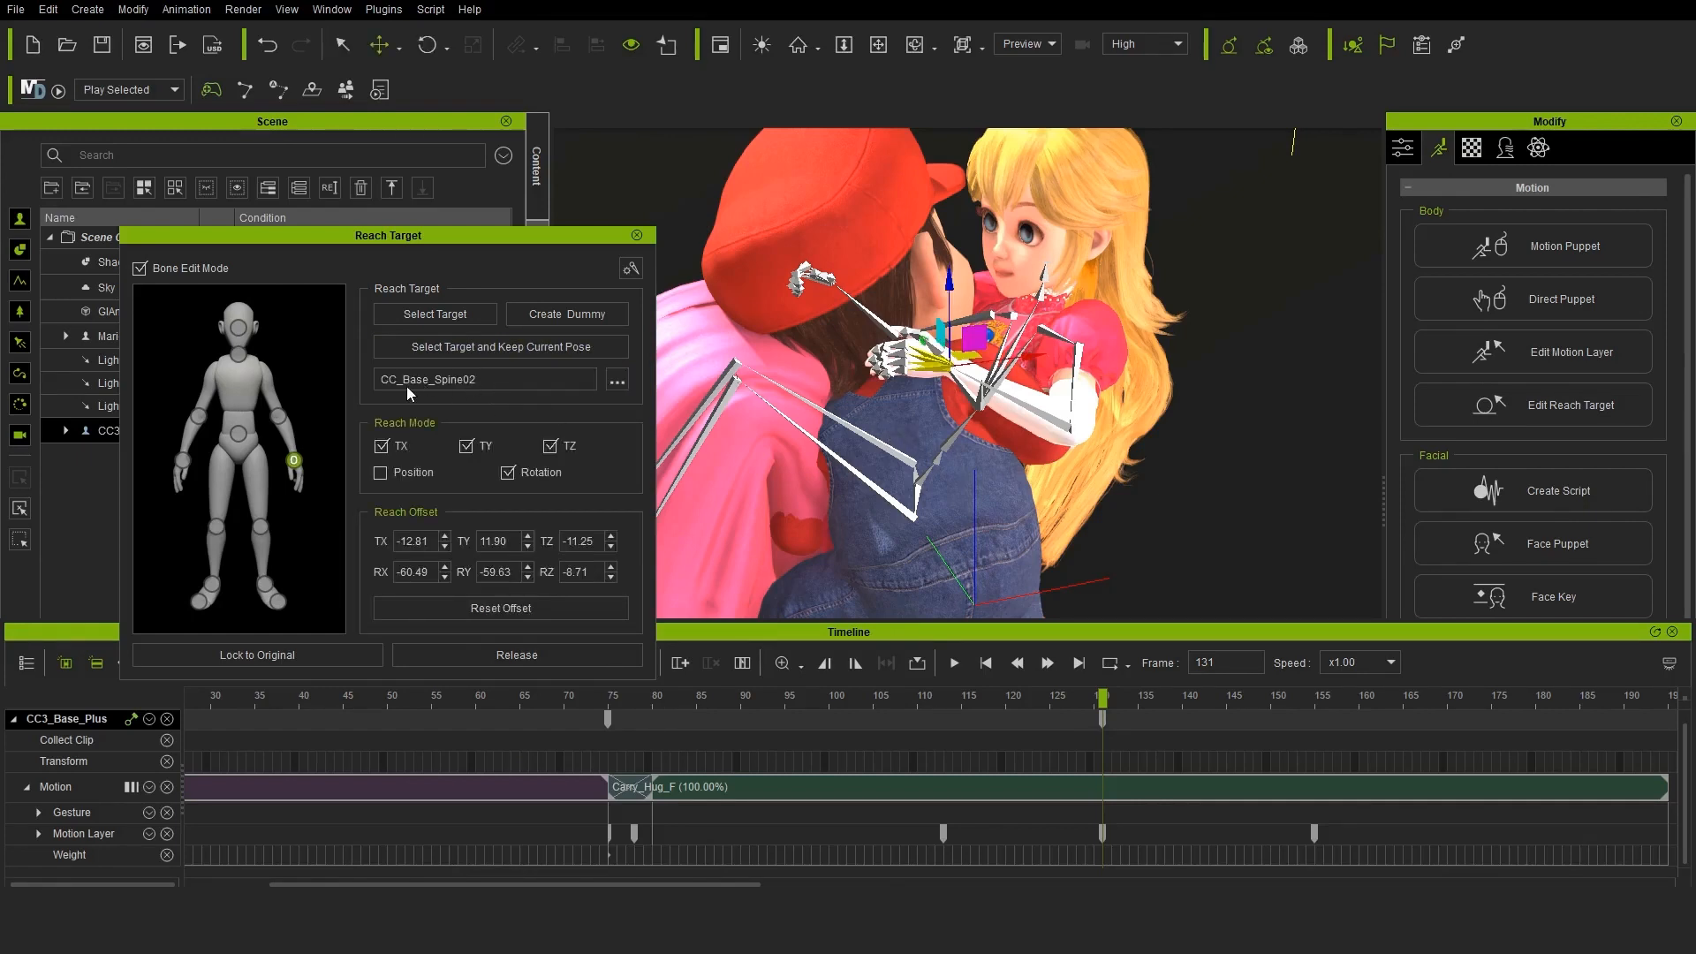
Reposition the princess's right hand at frame 155 so her arm reaches up beside Mario's neck
drag(1102, 695, 1622, 702)
middle_drag(817, 357, 979, 528)
click(181, 459)
drag(1104, 693, 1314, 695)
click(1457, 358)
middle_drag(1223, 521, 1175, 477)
drag(950, 464, 993, 327)
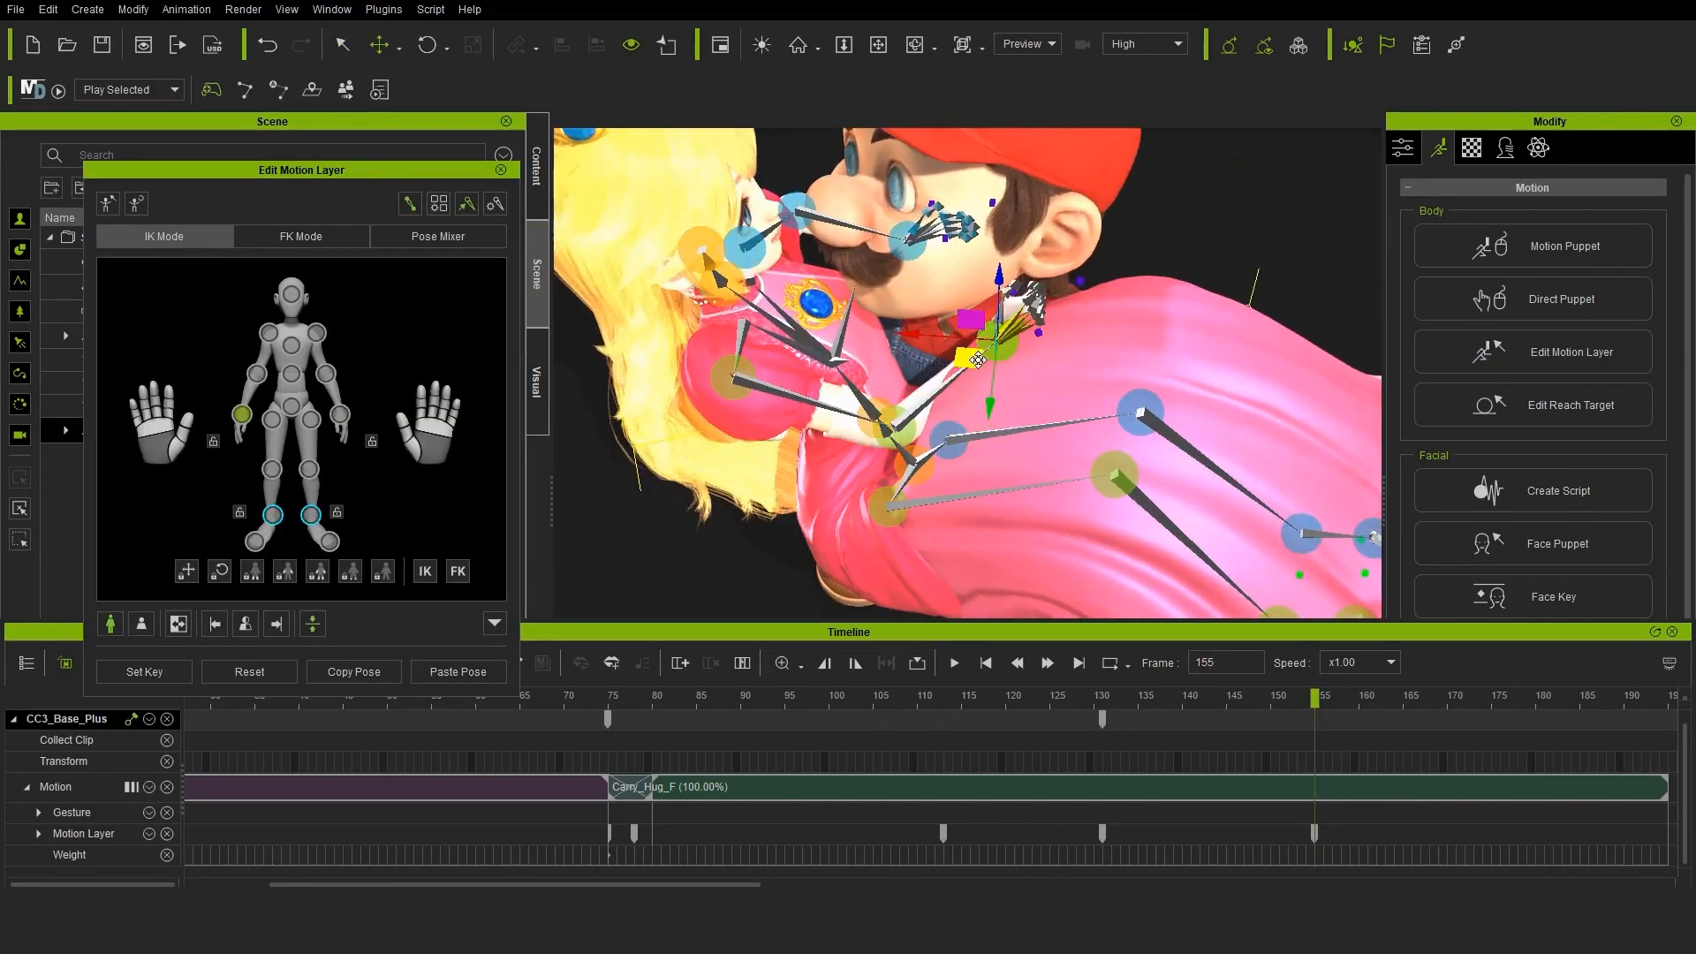
middle_drag(1016, 354, 1236, 371)
drag(1011, 331, 990, 309)
middle_drag(1148, 371, 1007, 309)
drag(994, 296, 992, 282)
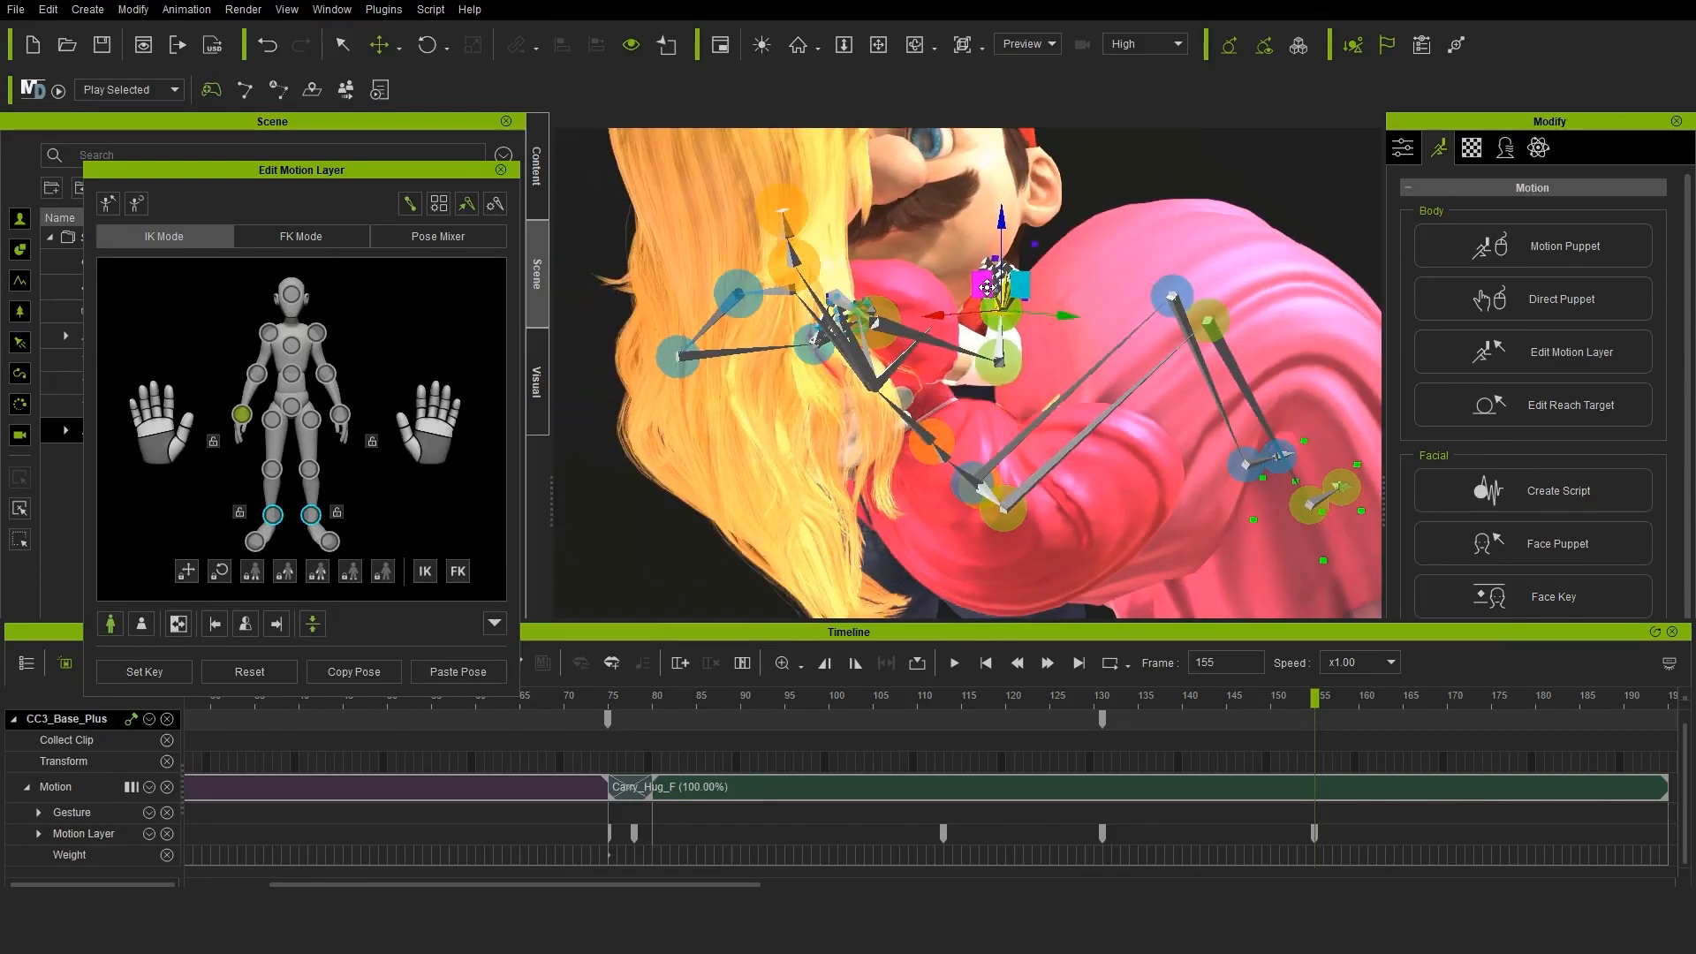
middle_drag(992, 282, 1096, 344)
click(447, 48)
click(459, 102)
click(501, 170)
Set a reach target on Mario for the princess's right hand at frame 155, keeping the current pose
click(242, 10)
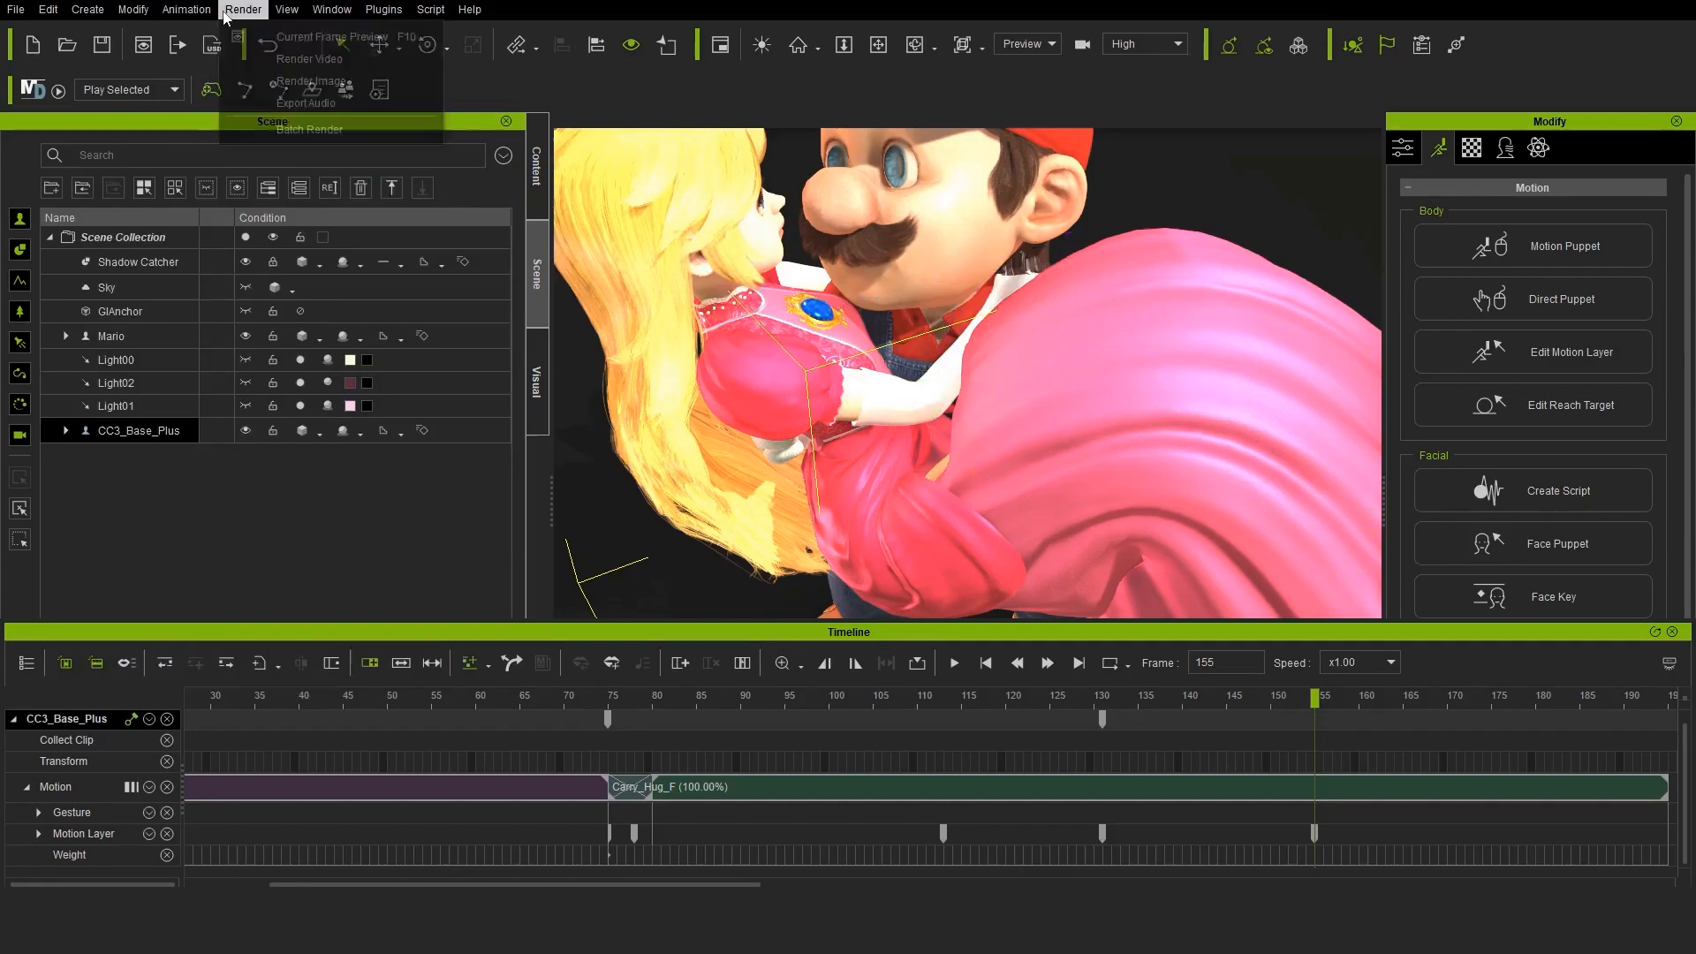
mouse_move(186, 10)
click(212, 282)
click(183, 460)
middle_drag(685, 428, 1002, 353)
click(498, 350)
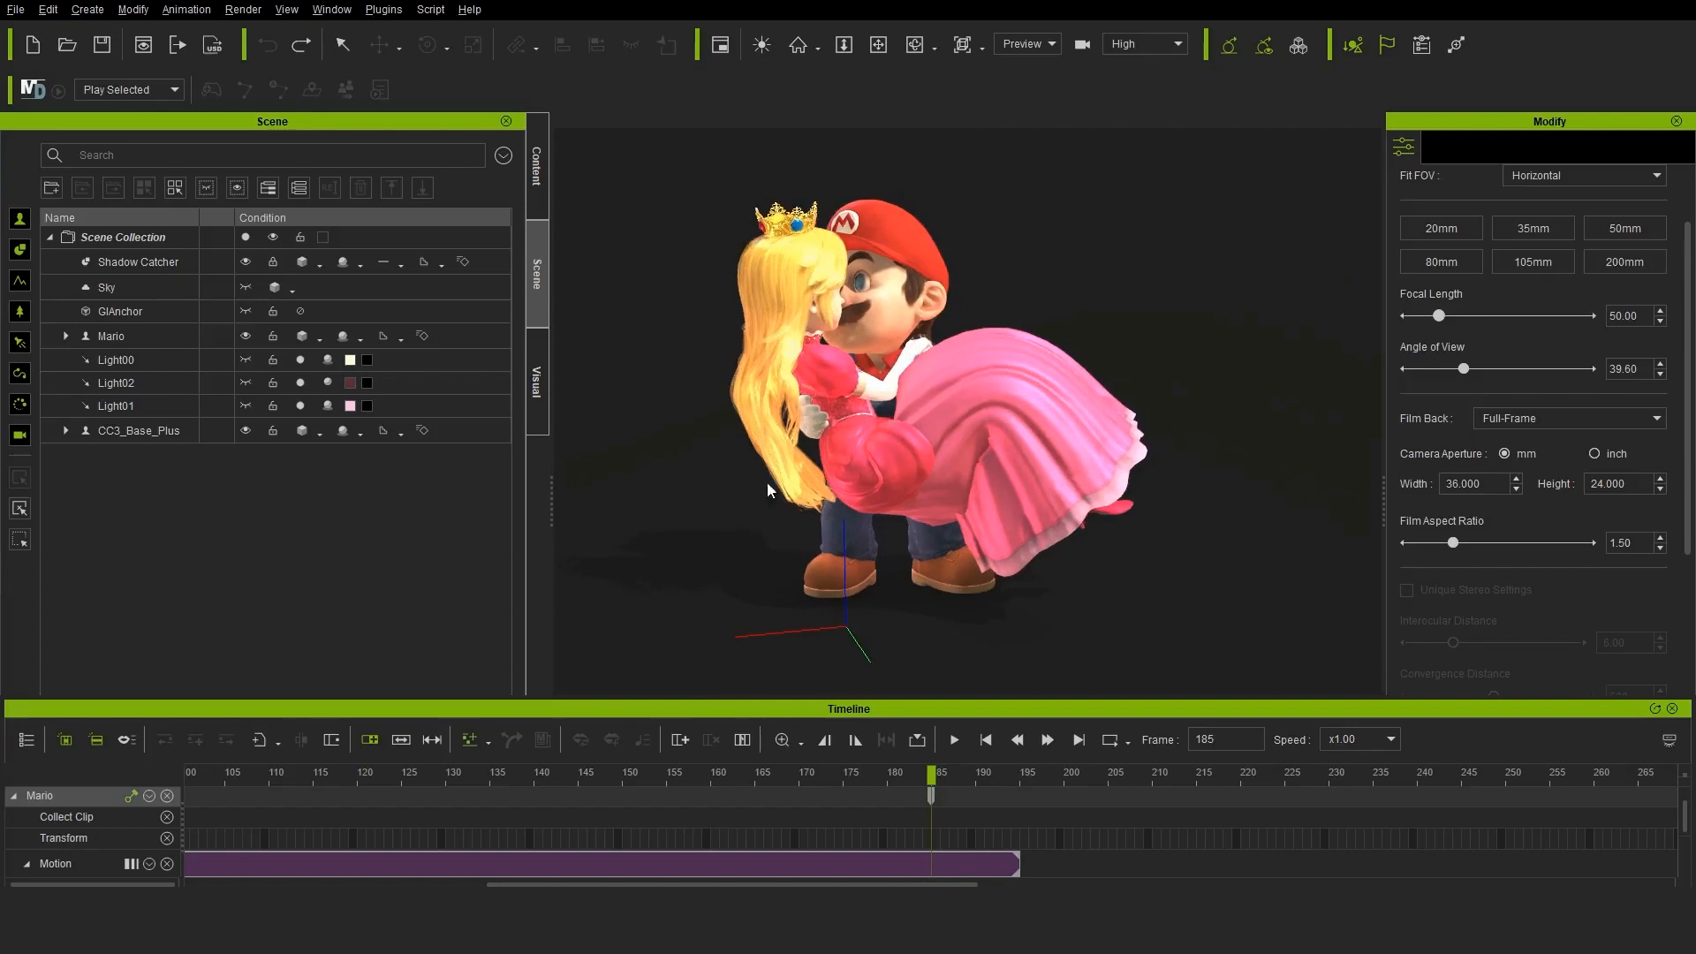
Set Mario's CC_Base_Spine02 as the reach target for the princess's hips at frame 185, keeping the current pose
click(159, 427)
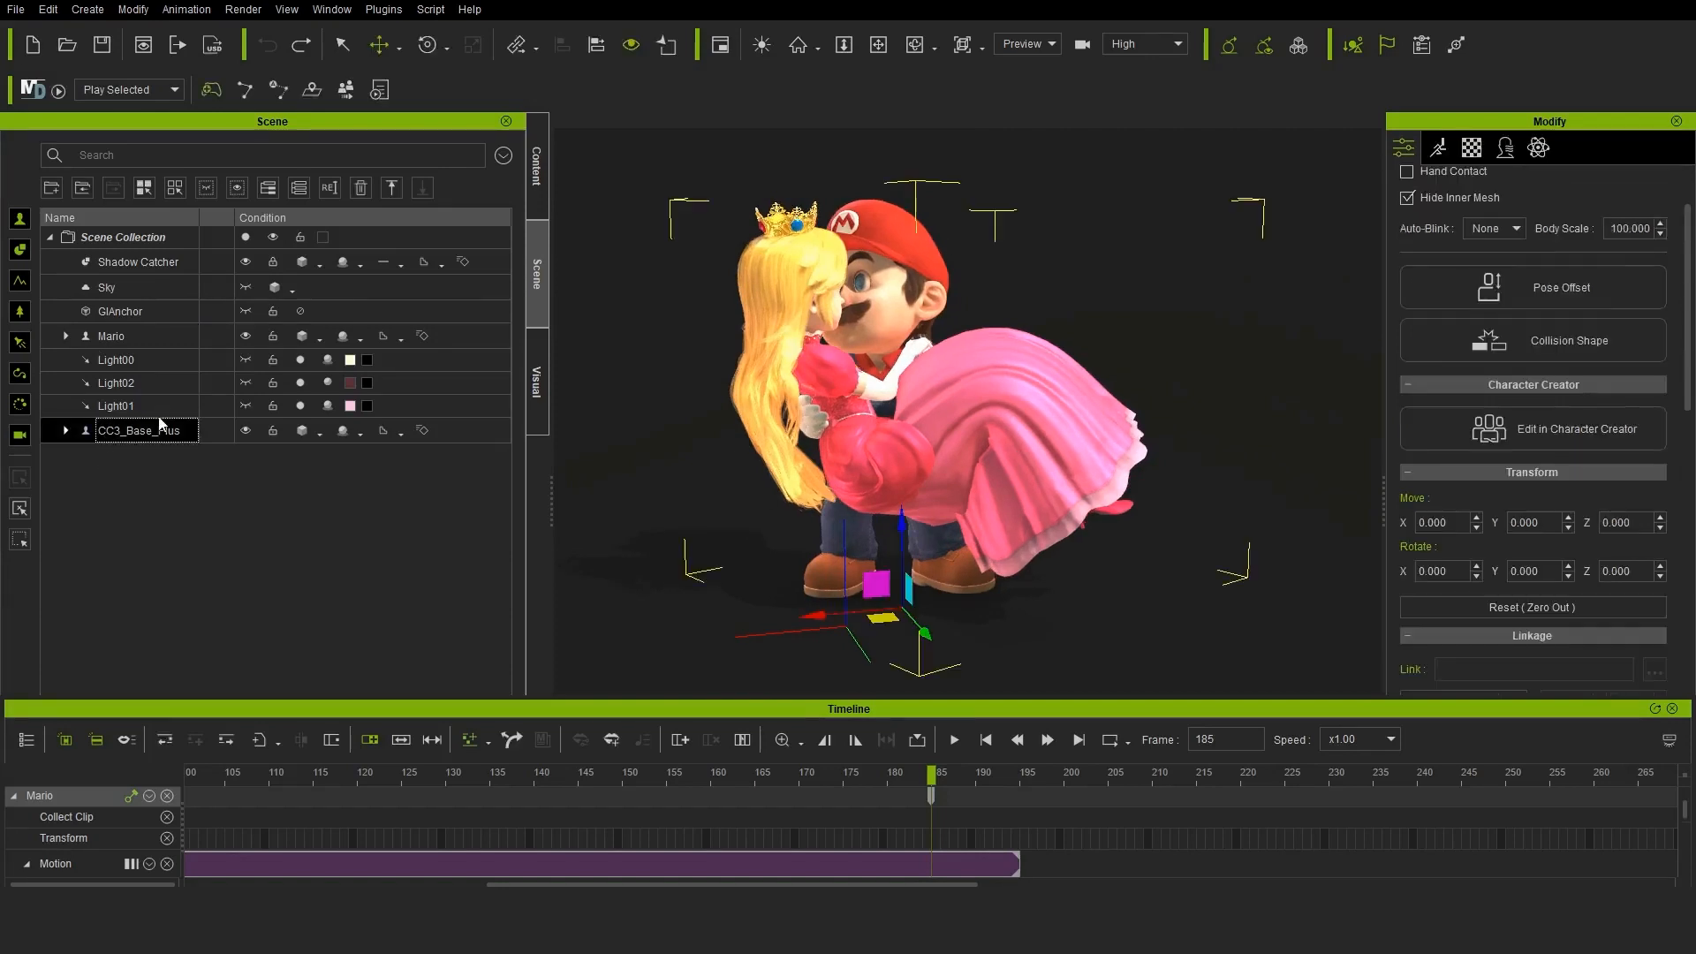
click(185, 10)
click(246, 172)
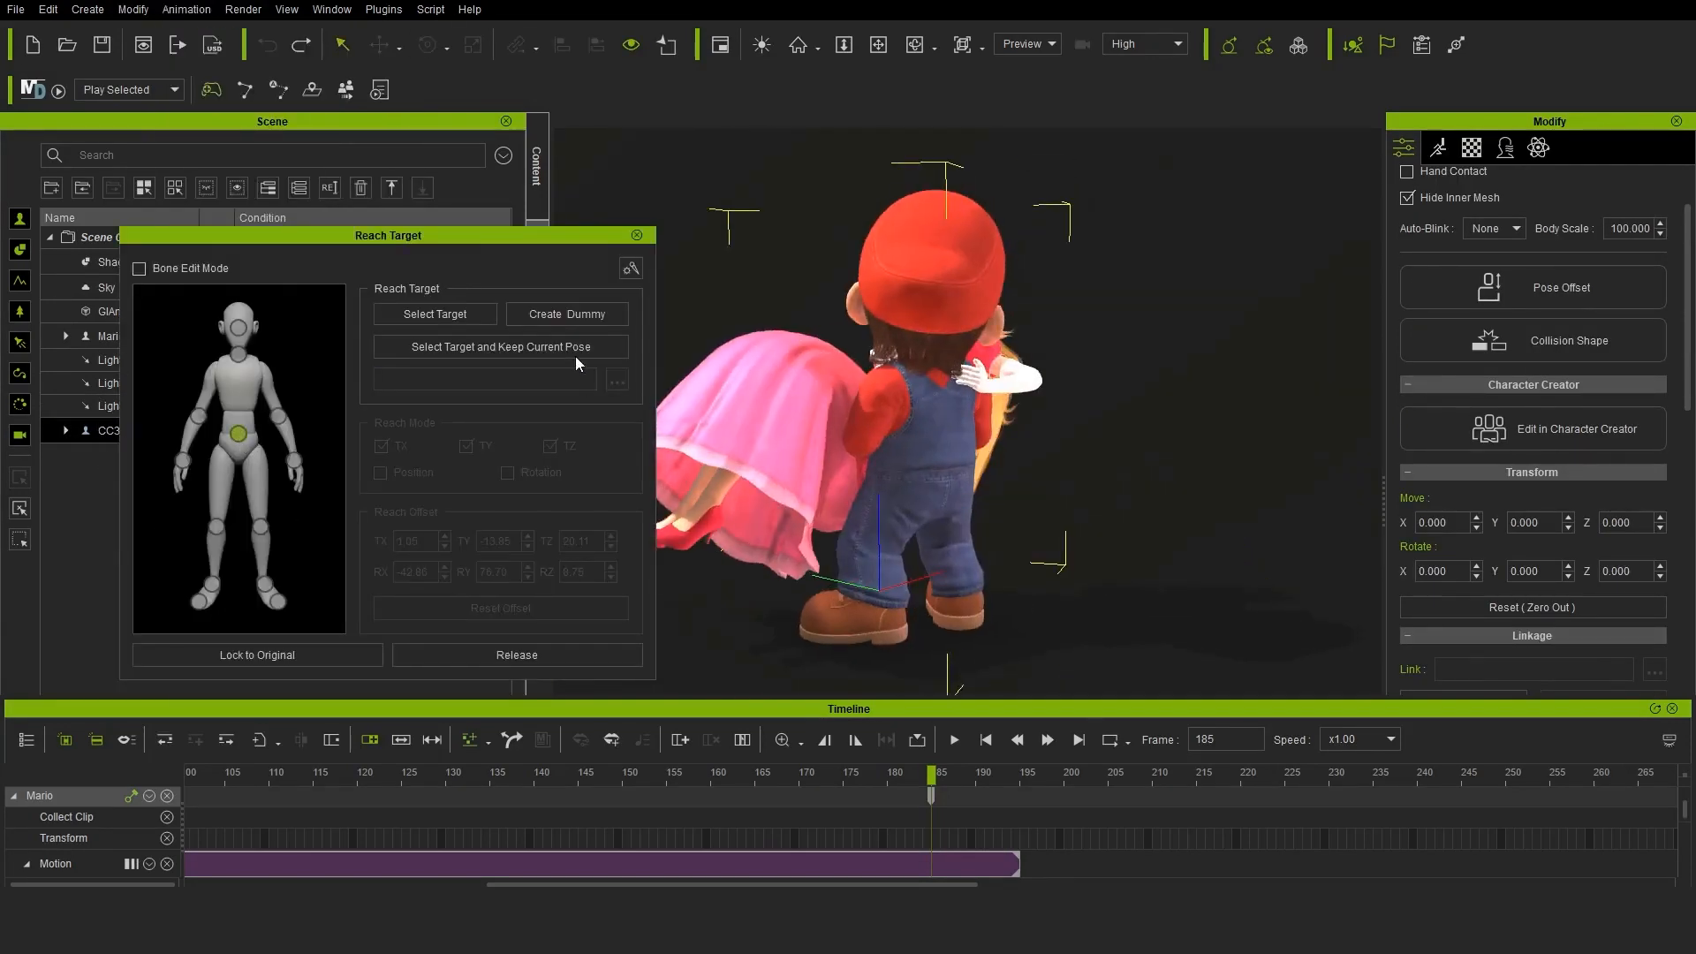
click(942, 415)
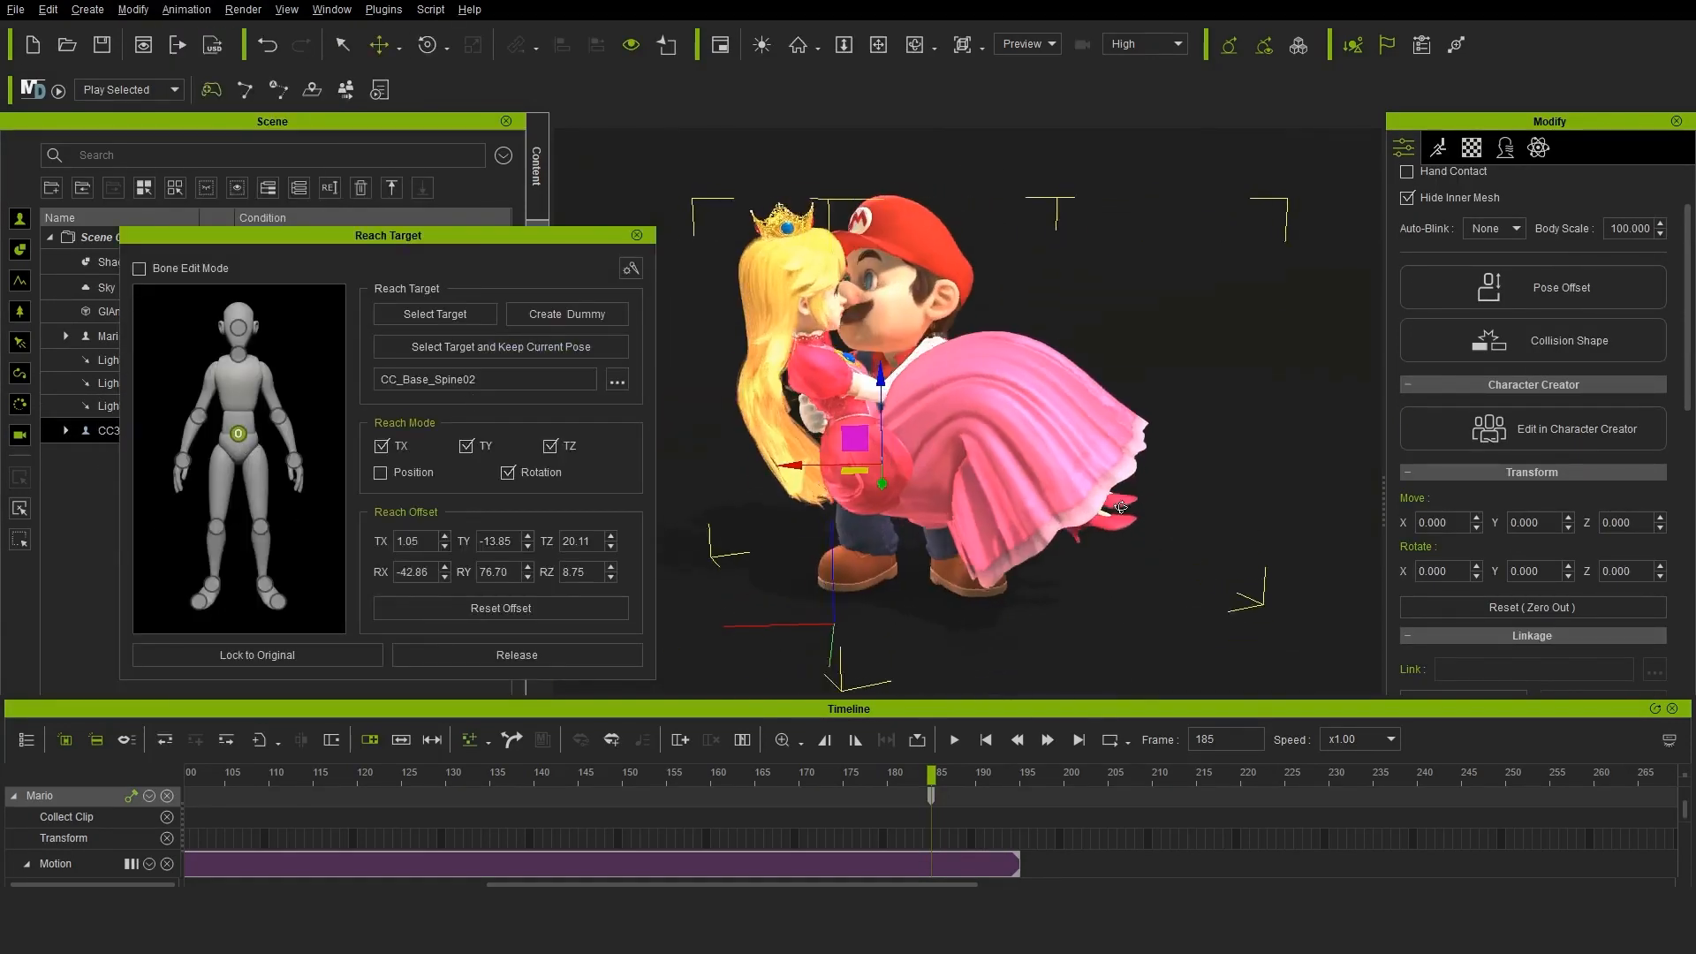
click(637, 235)
Save Mario's carrying pose at frame 189 to the custom pose library as Carry_Hug01
click(97, 337)
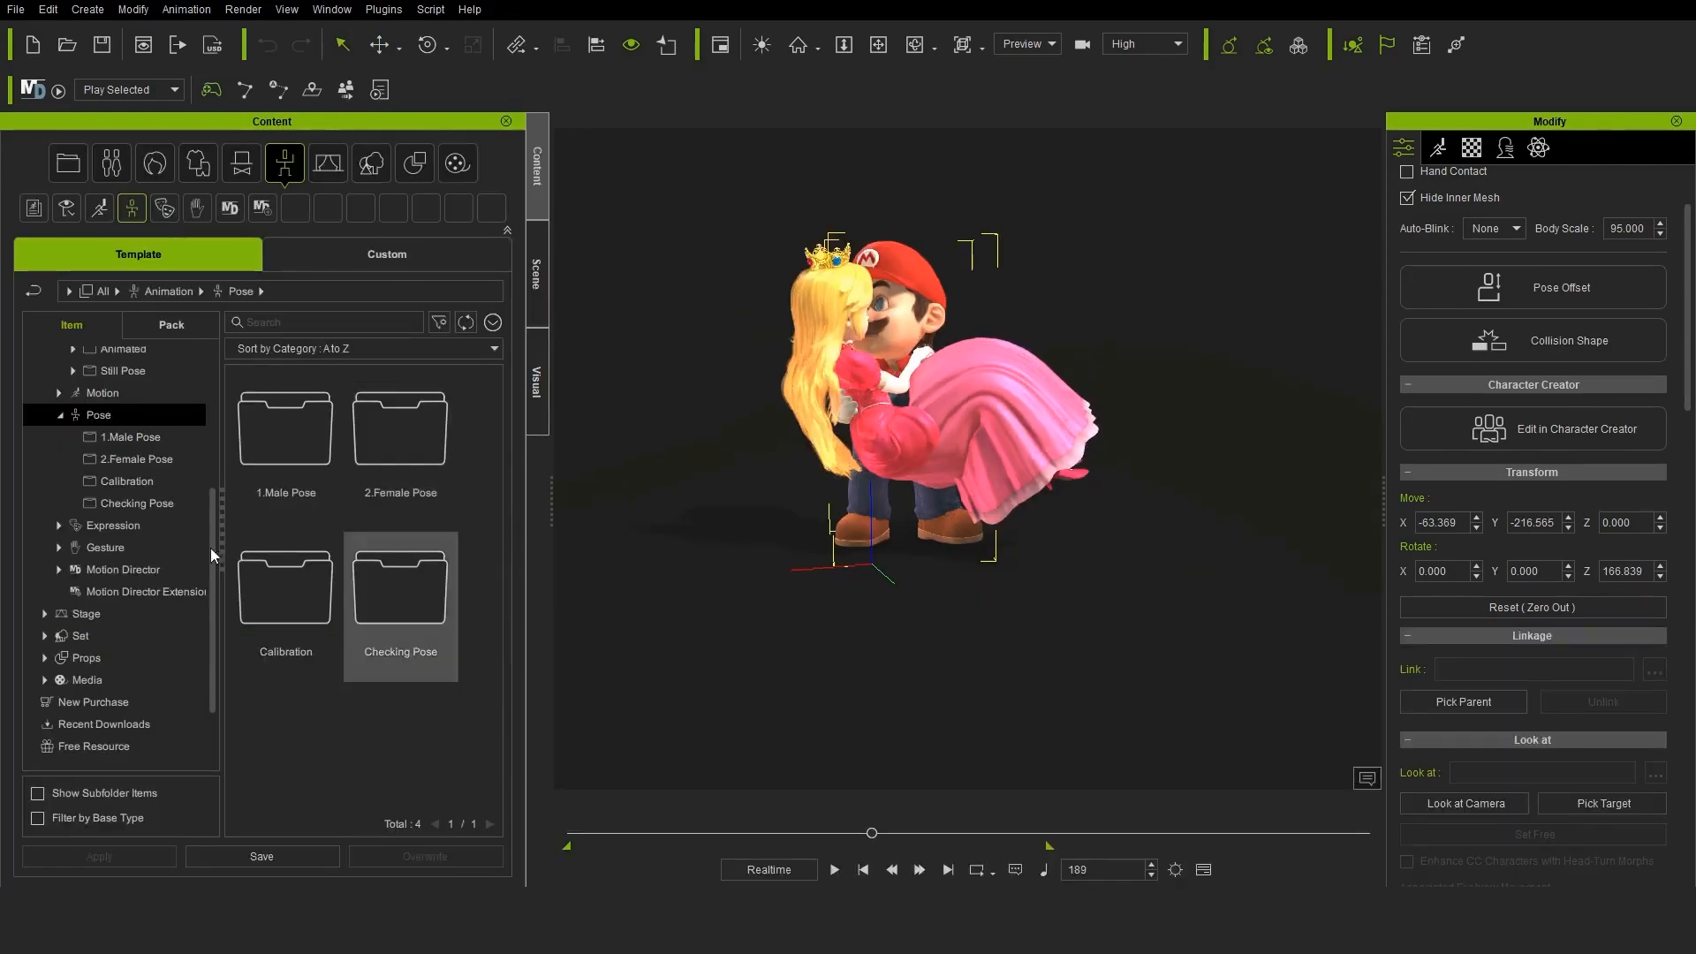
click(141, 437)
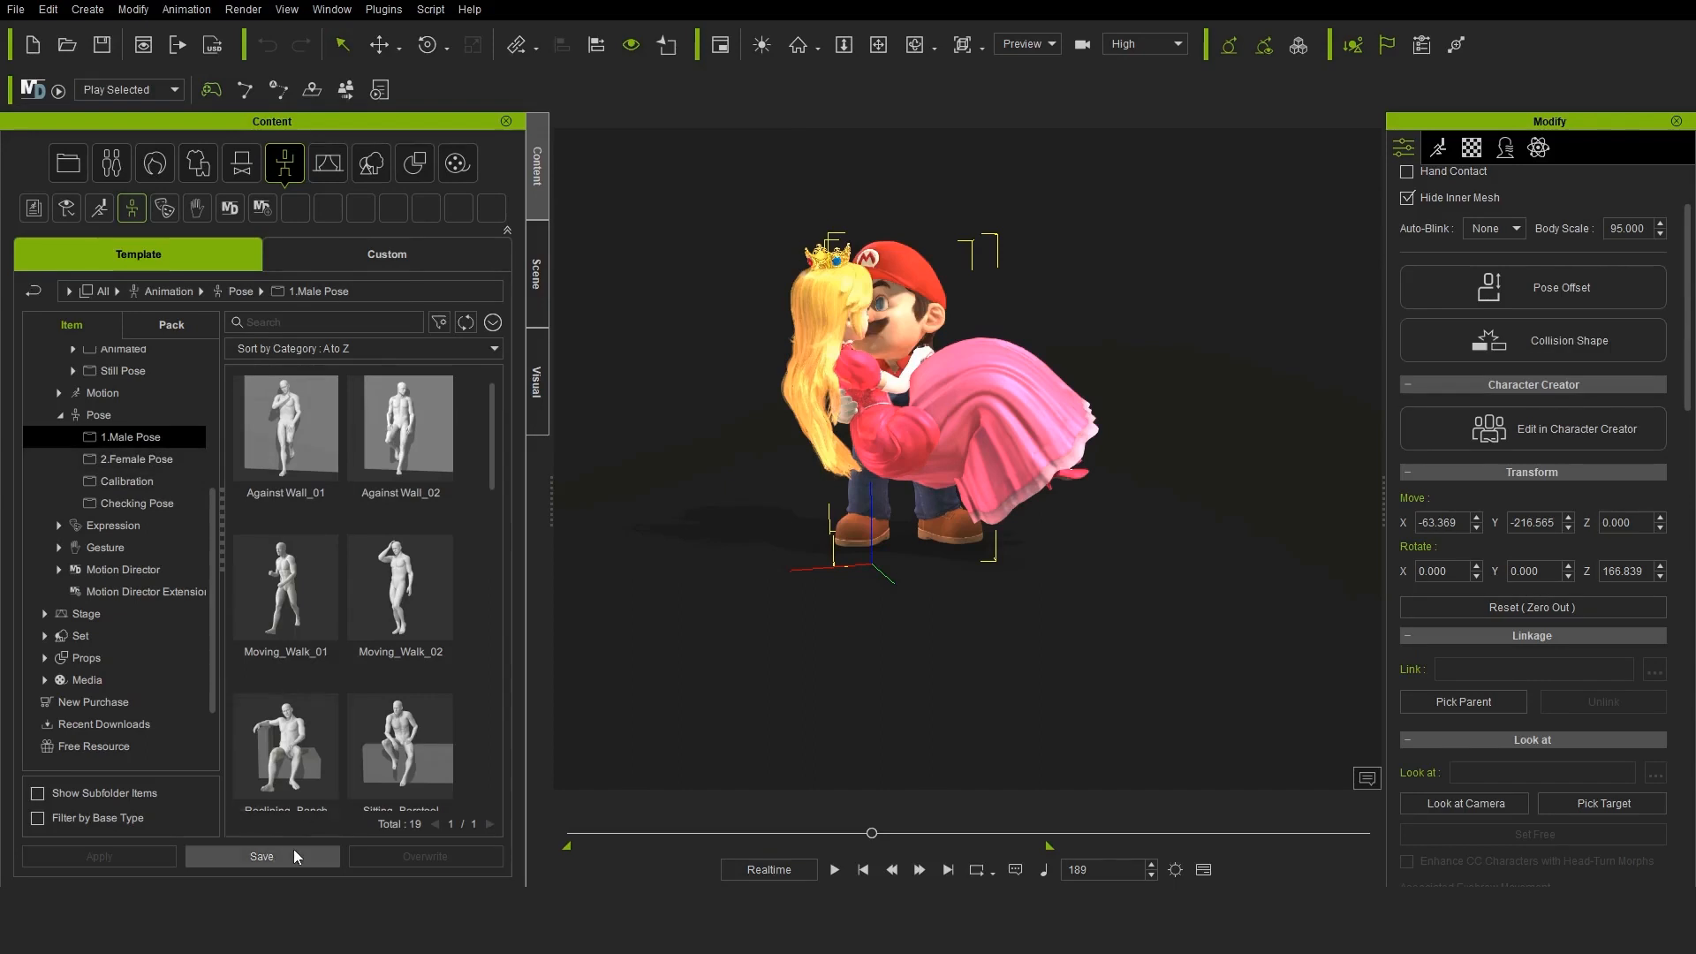
click(261, 856)
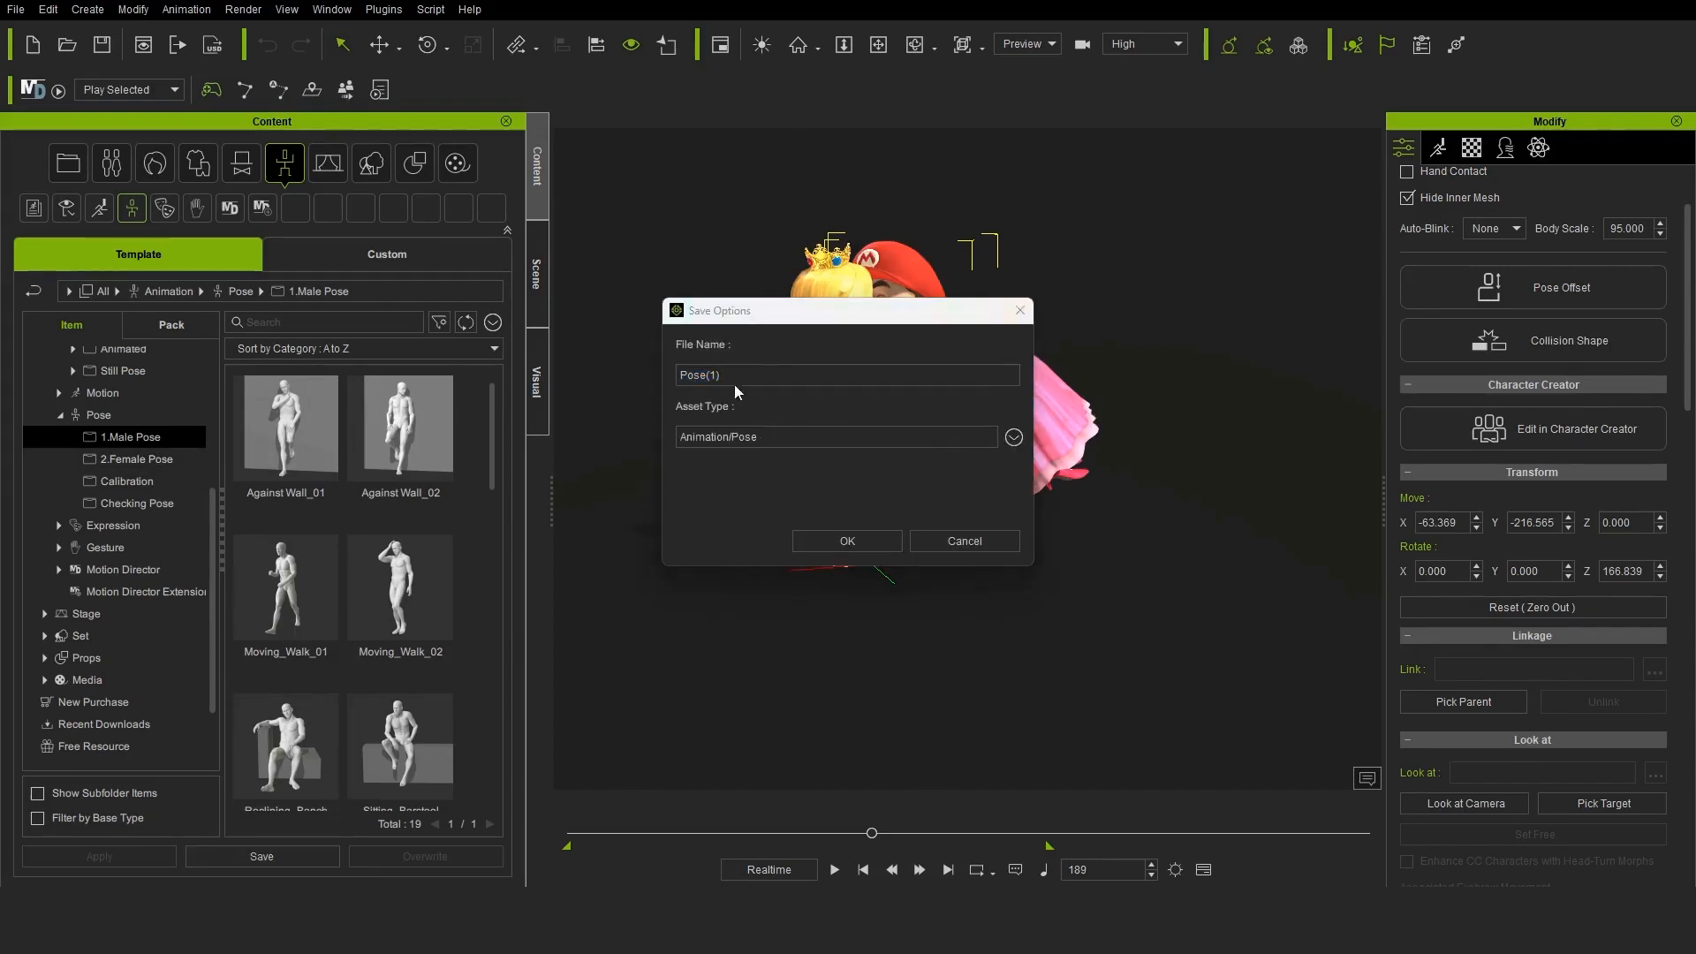
click(841, 536)
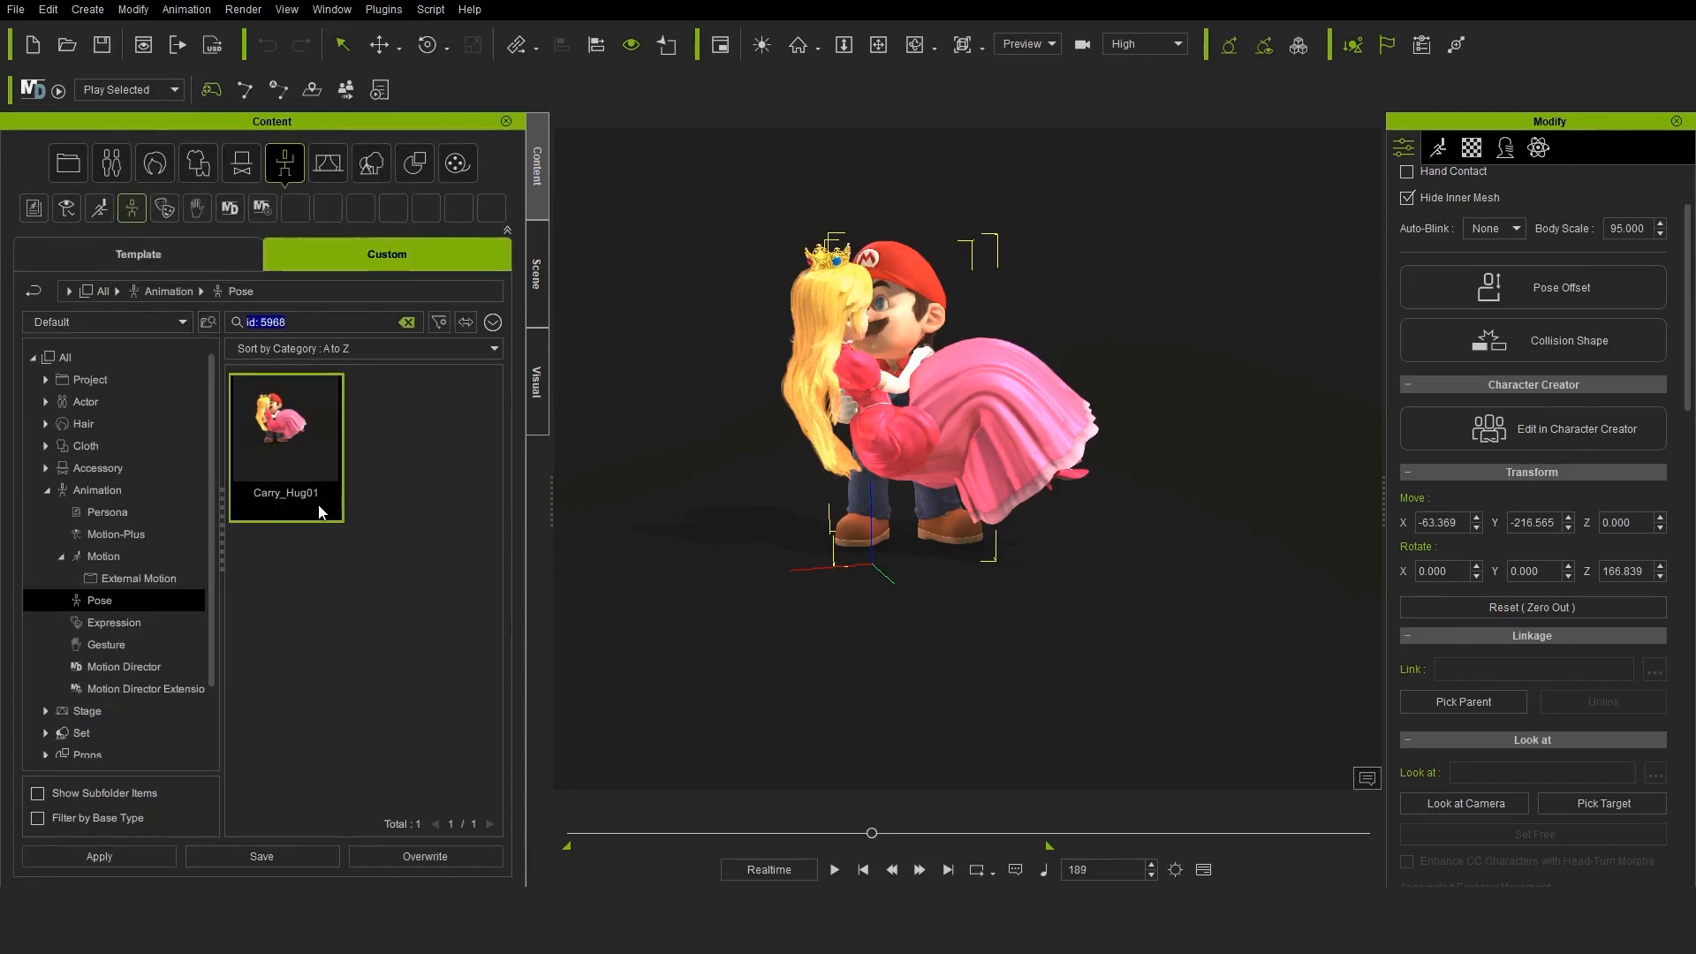
Apply the Jog_F(2L) run motion to Mario at frame 189
click(1203, 871)
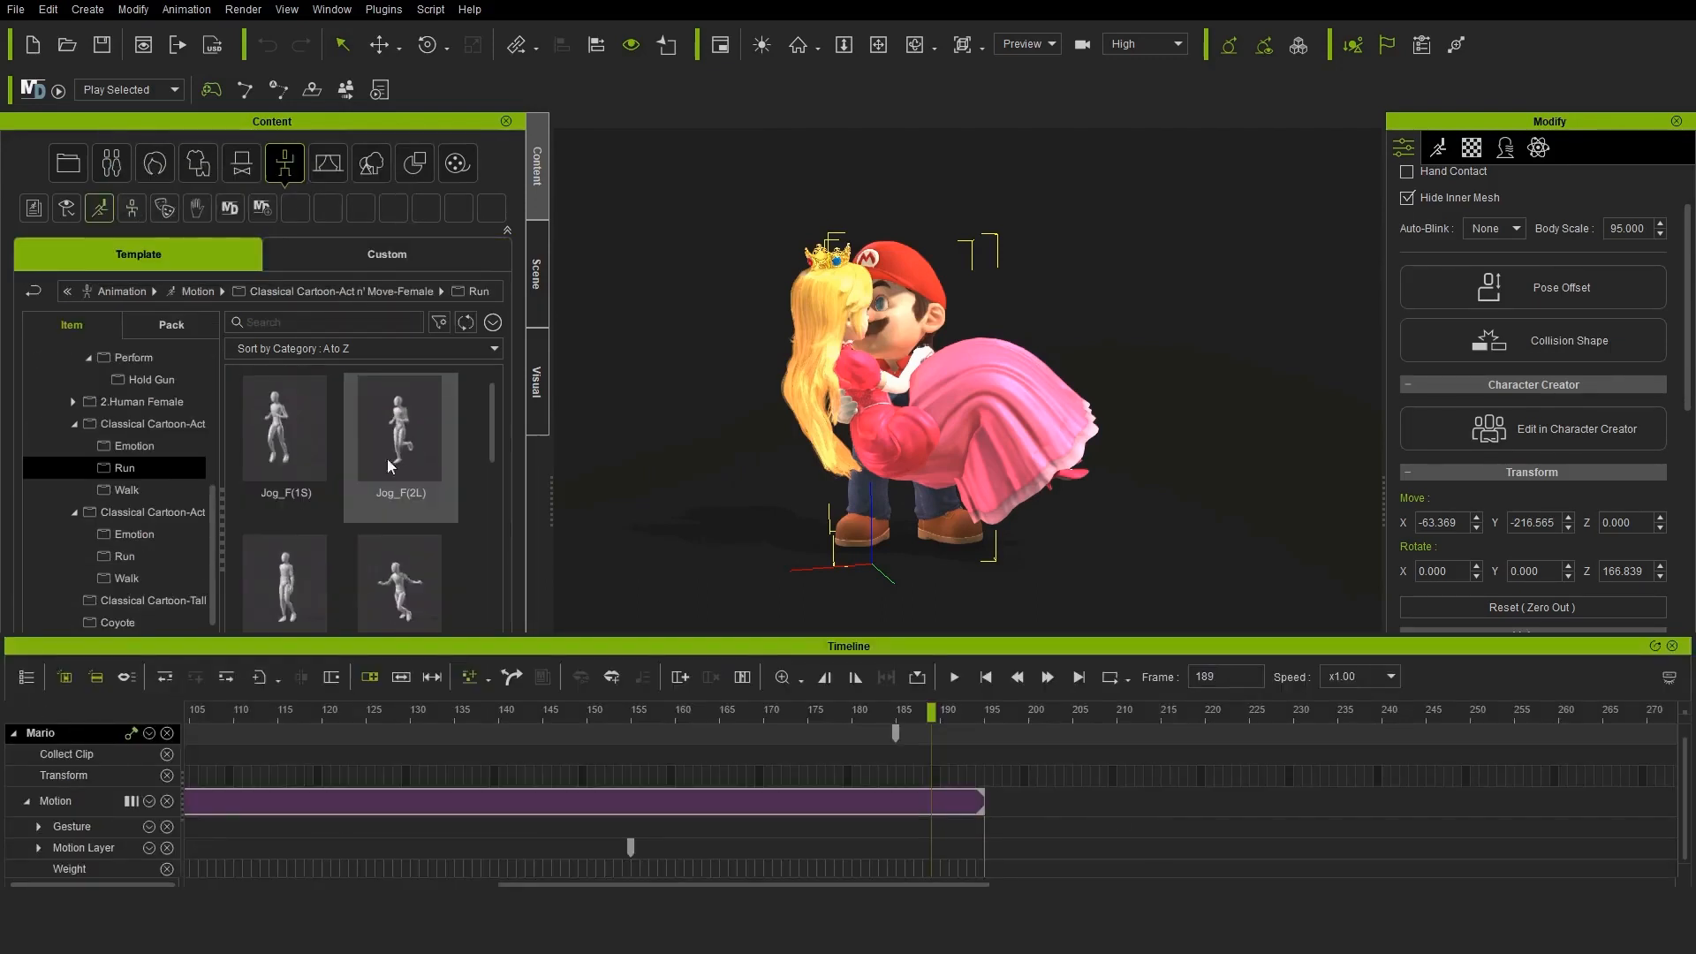
drag(390, 466, 919, 543)
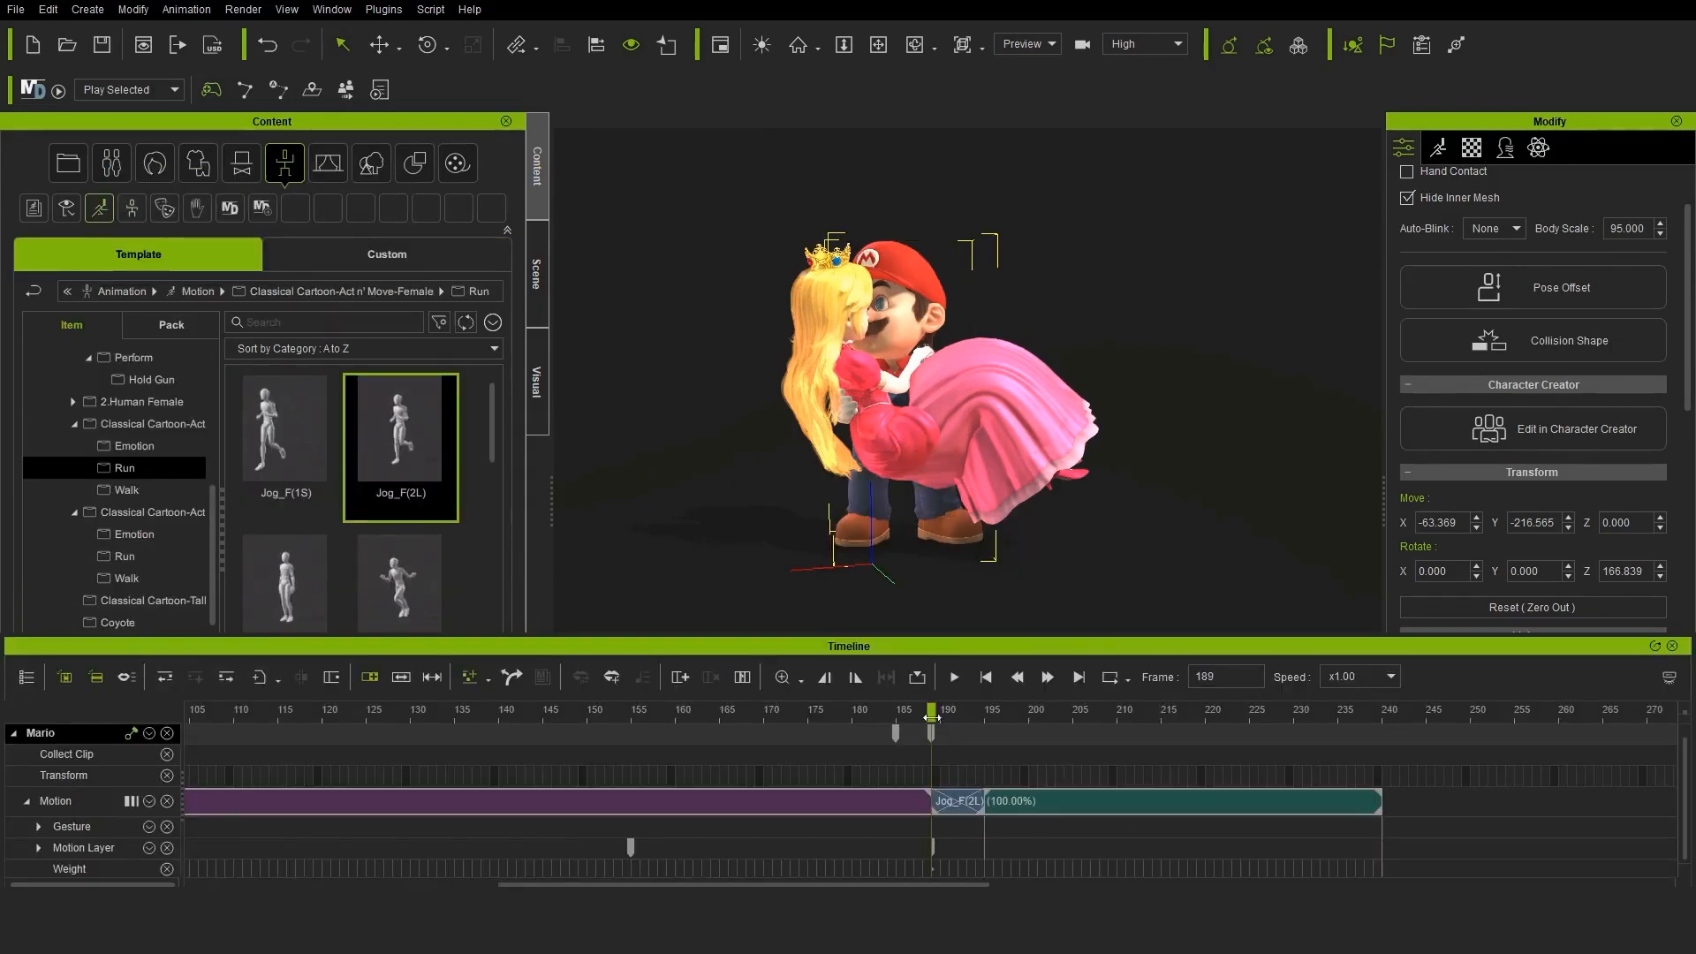
mouse_move(931, 718)
mouse_down()
mouse_move(1208, 711)
mouse_move(923, 707)
mouse_up()
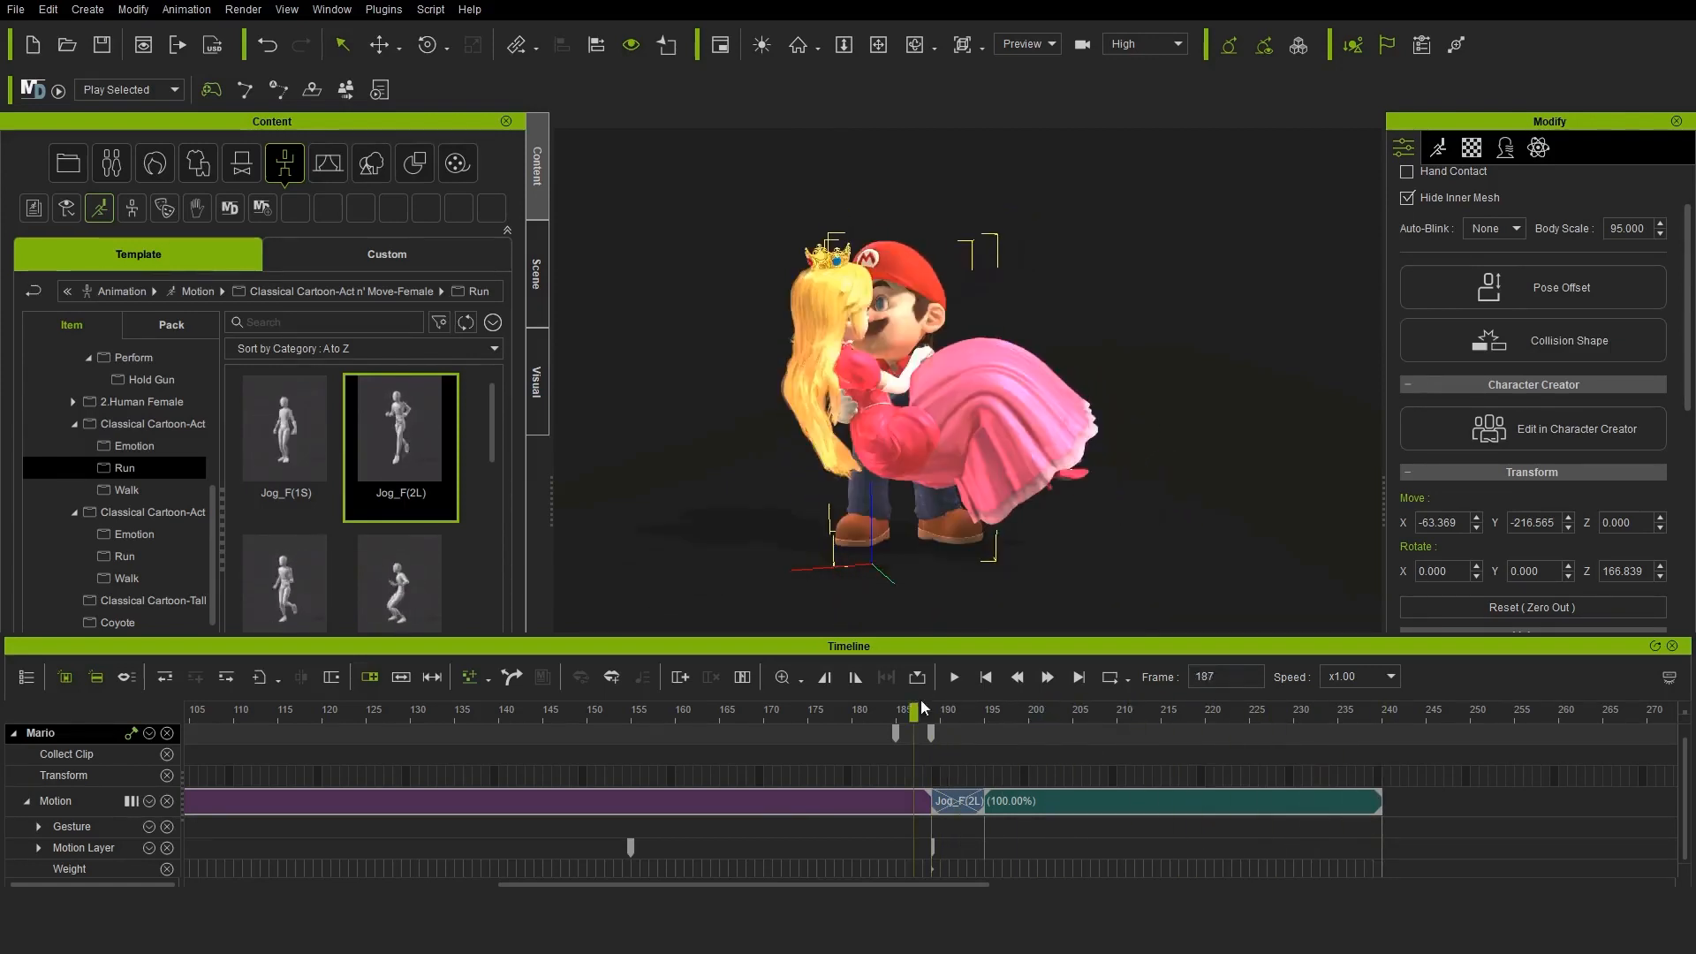
Apply the custom Carry_Hug01 pose to Mario at frame 195 through the Pose Mixer, leaving out his head and legs
click(372, 256)
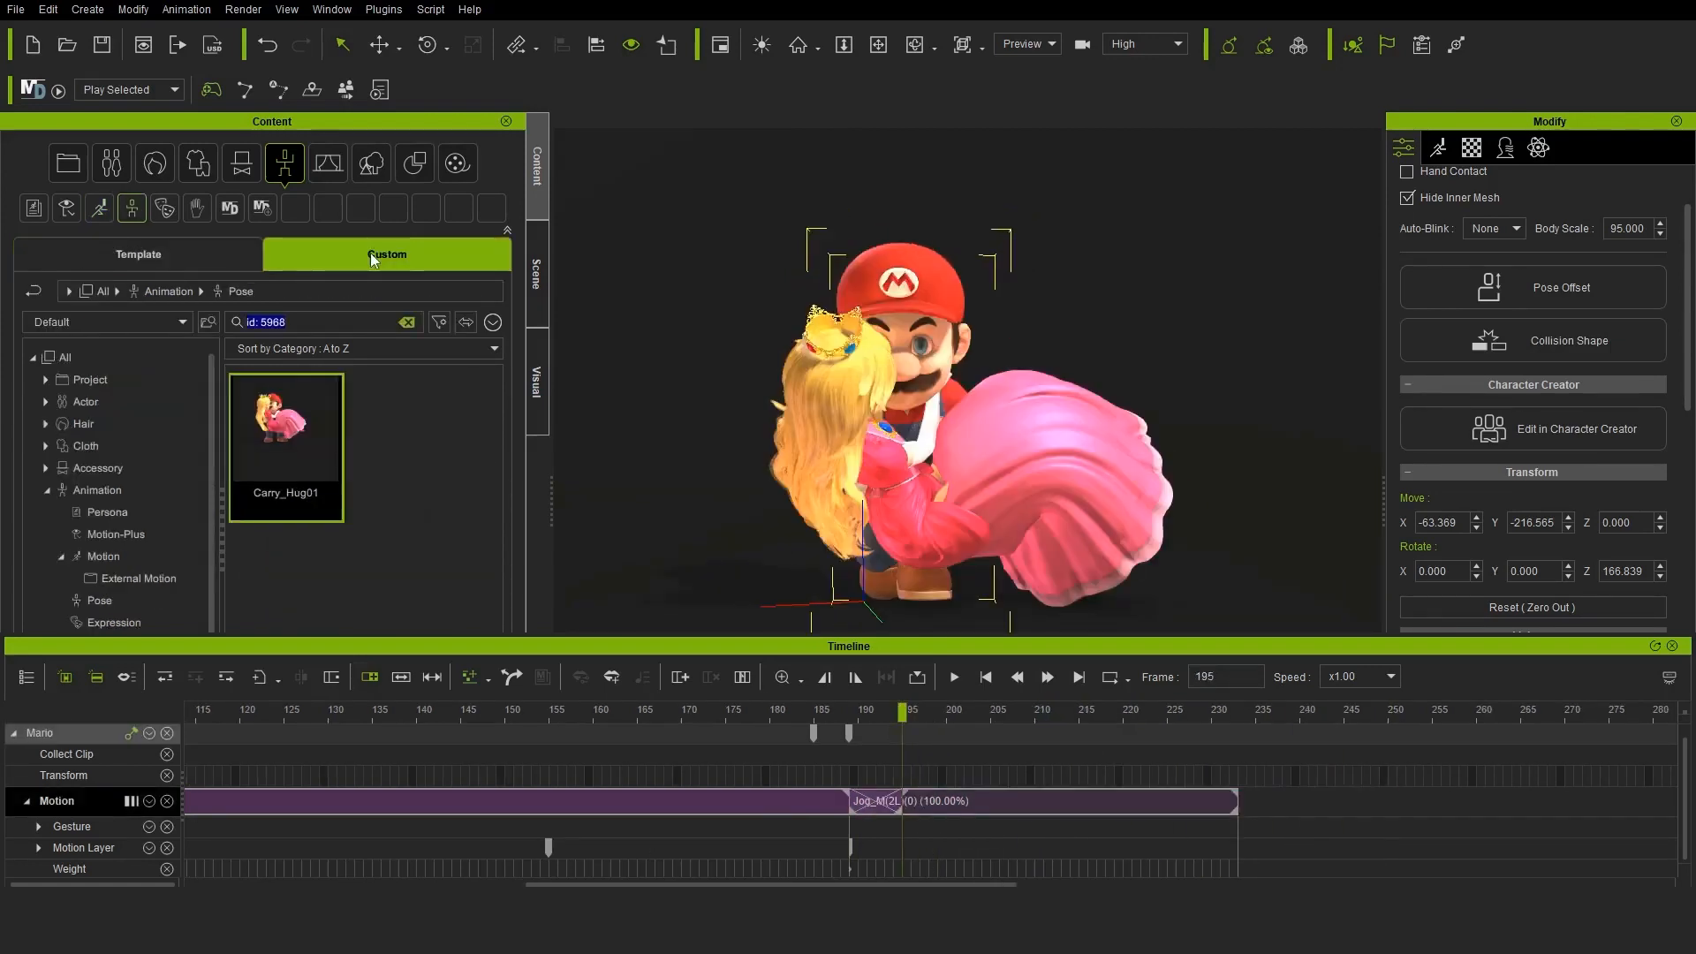
click(186, 10)
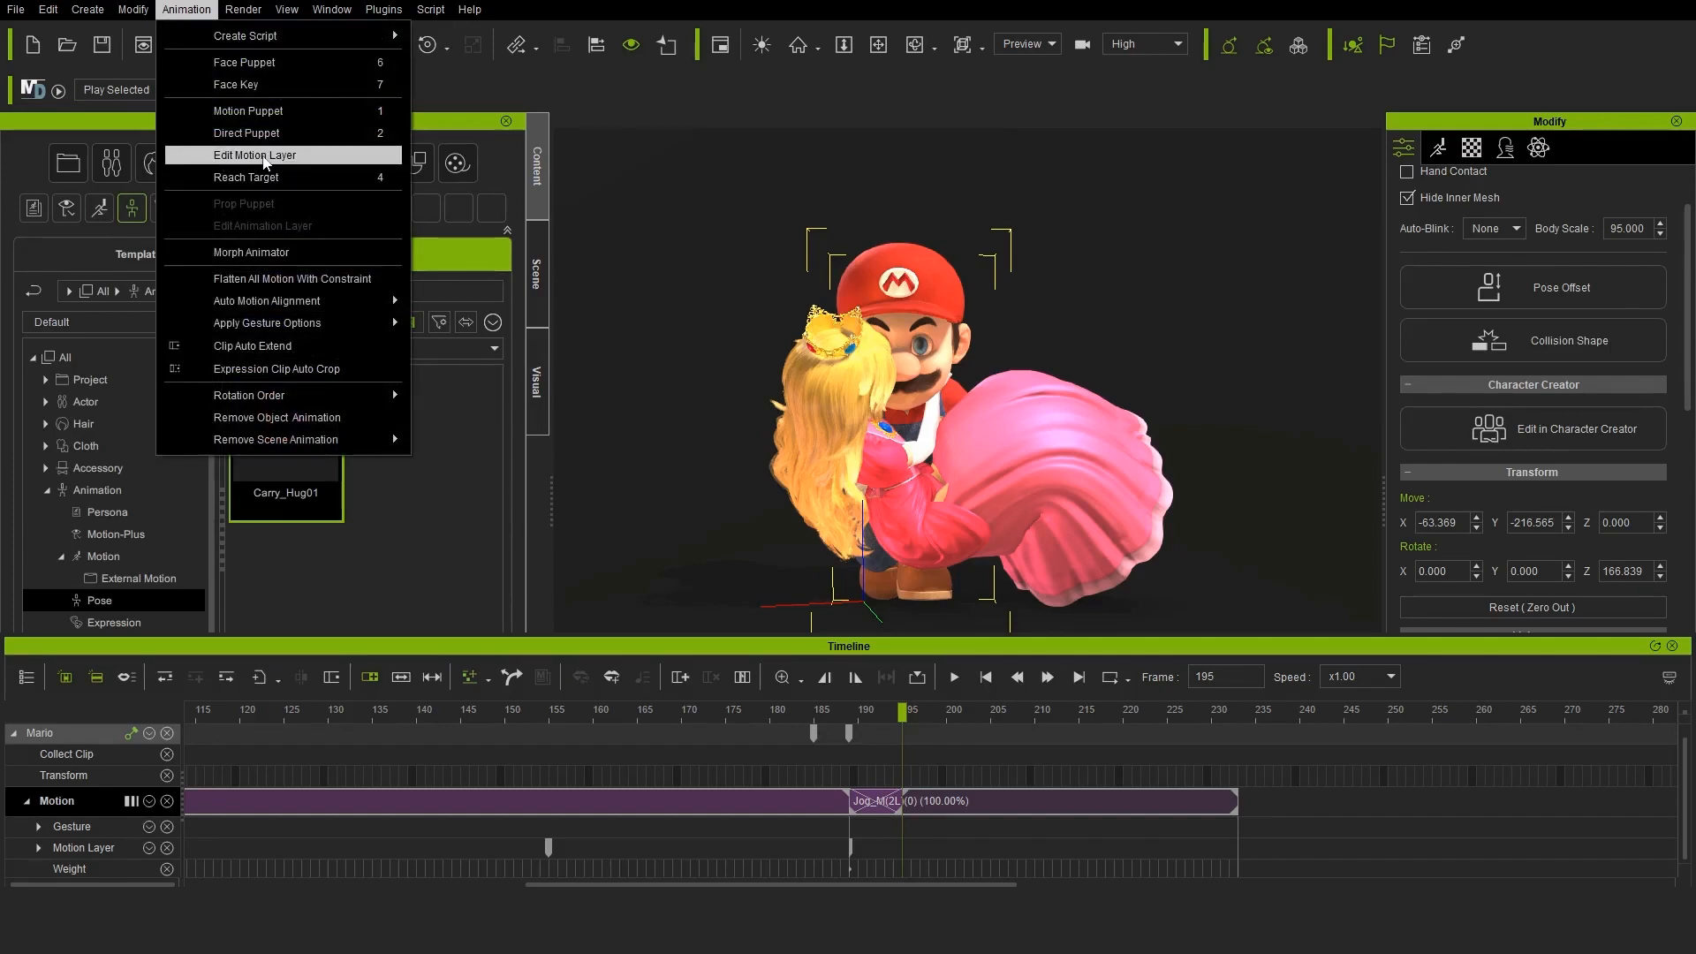
click(299, 155)
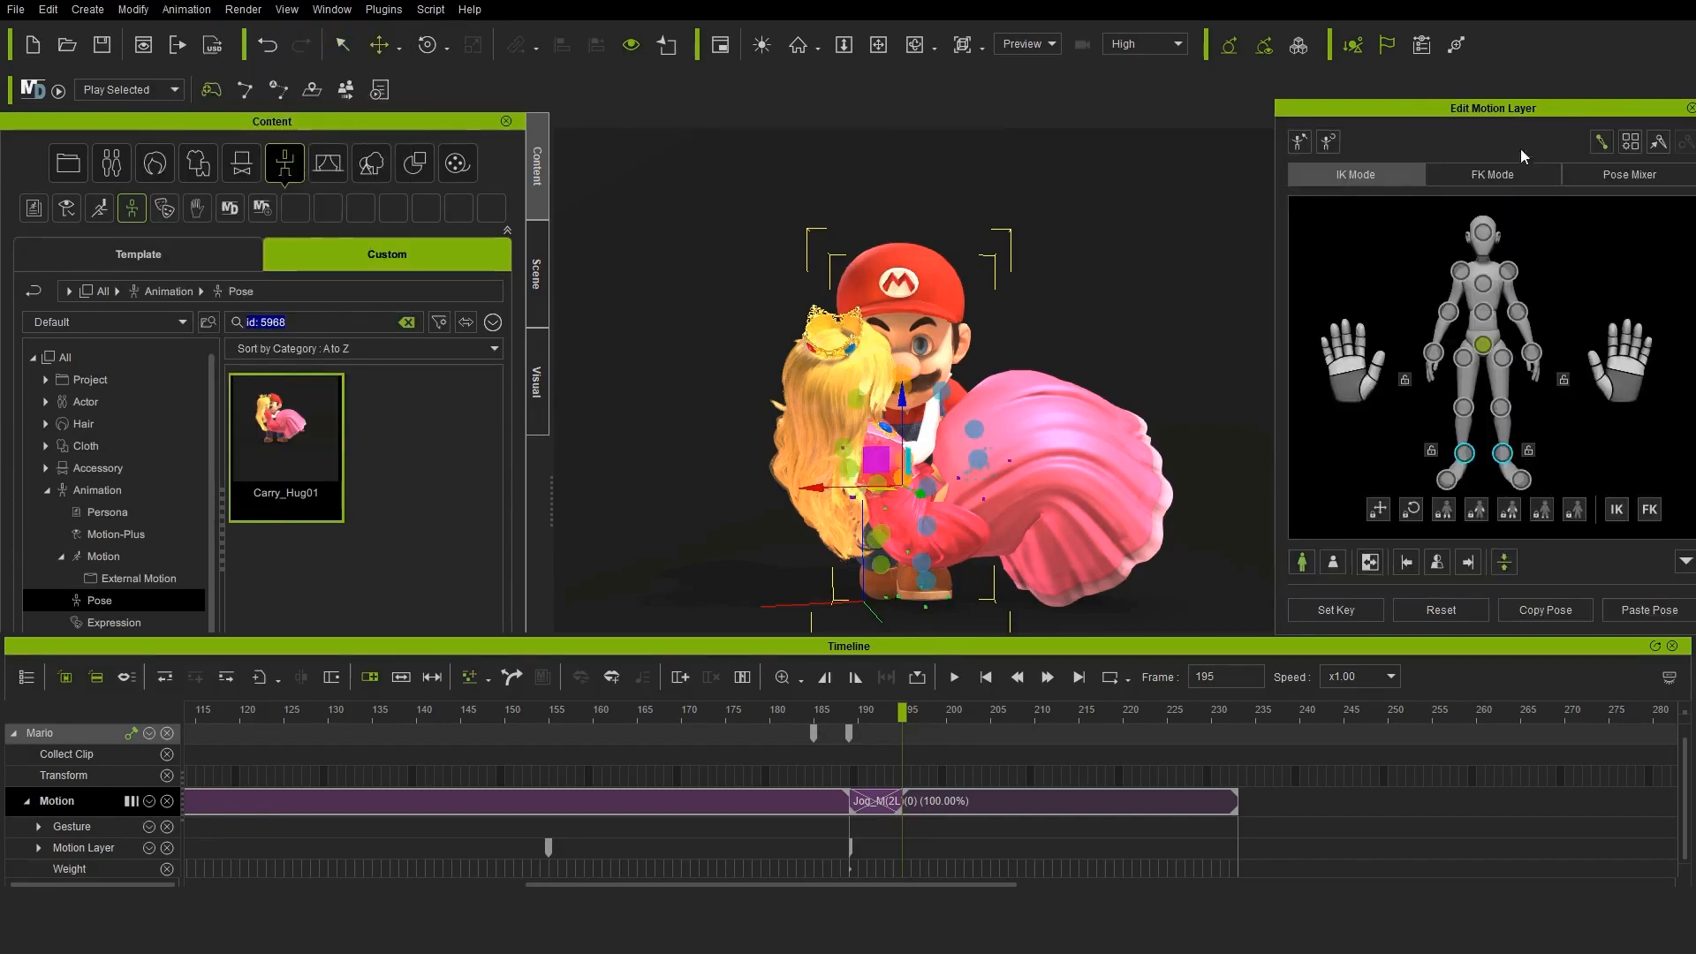
drag(1519, 113, 1421, 91)
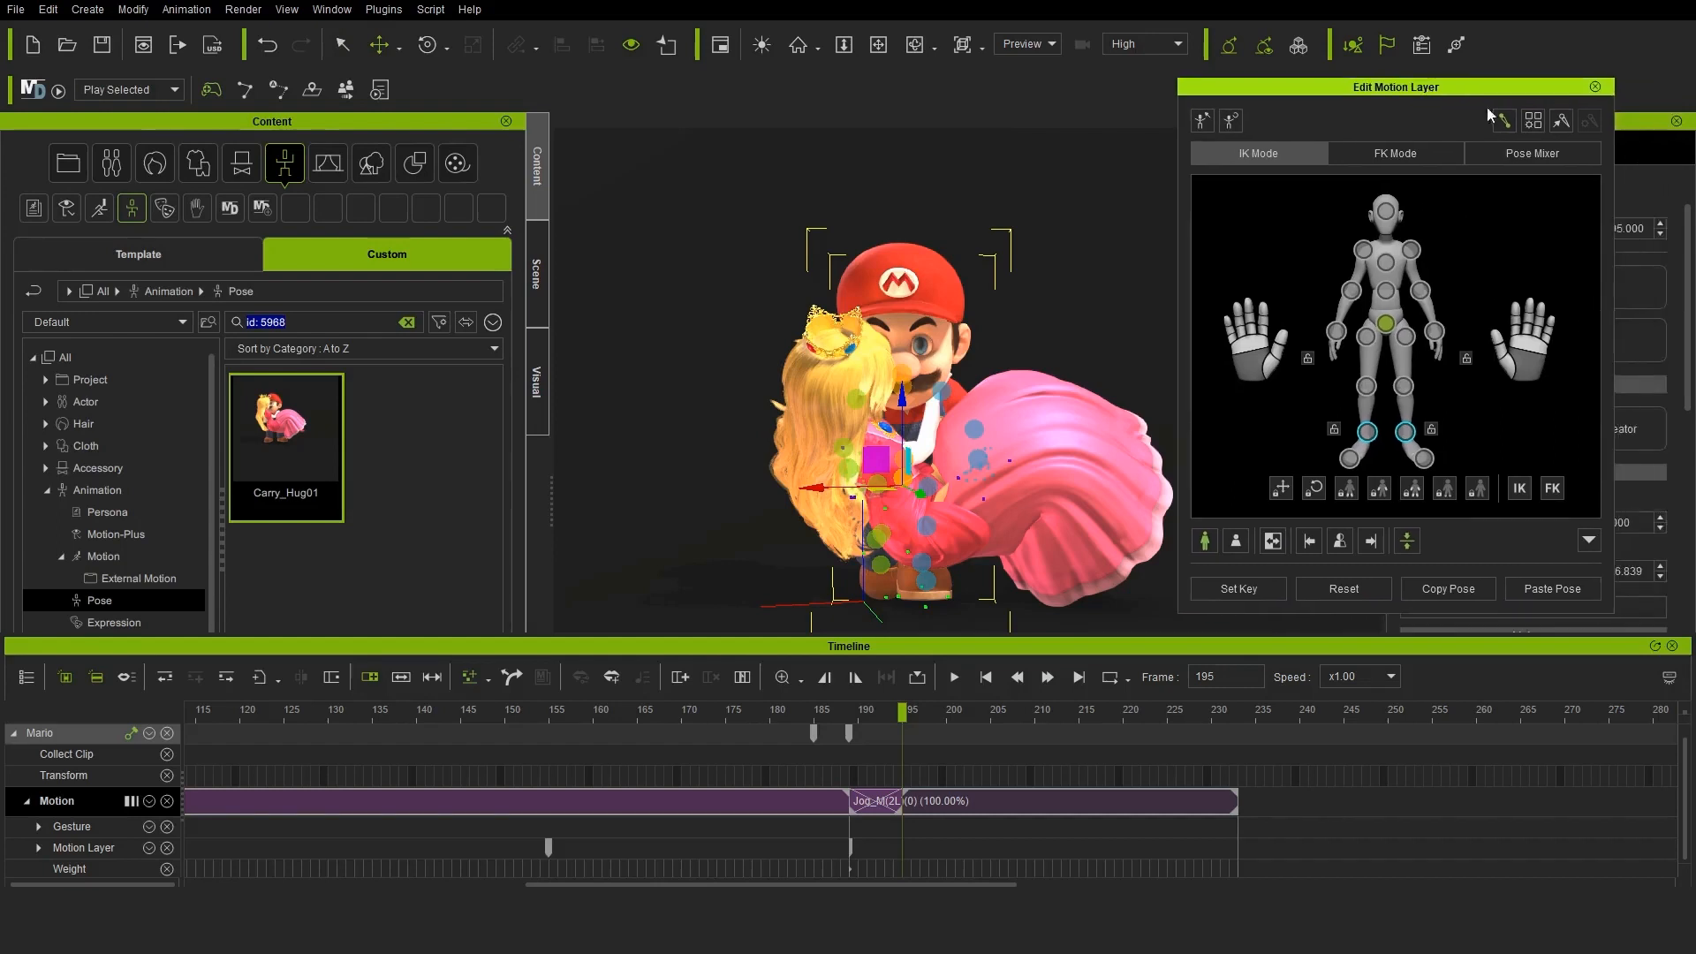
click(1532, 153)
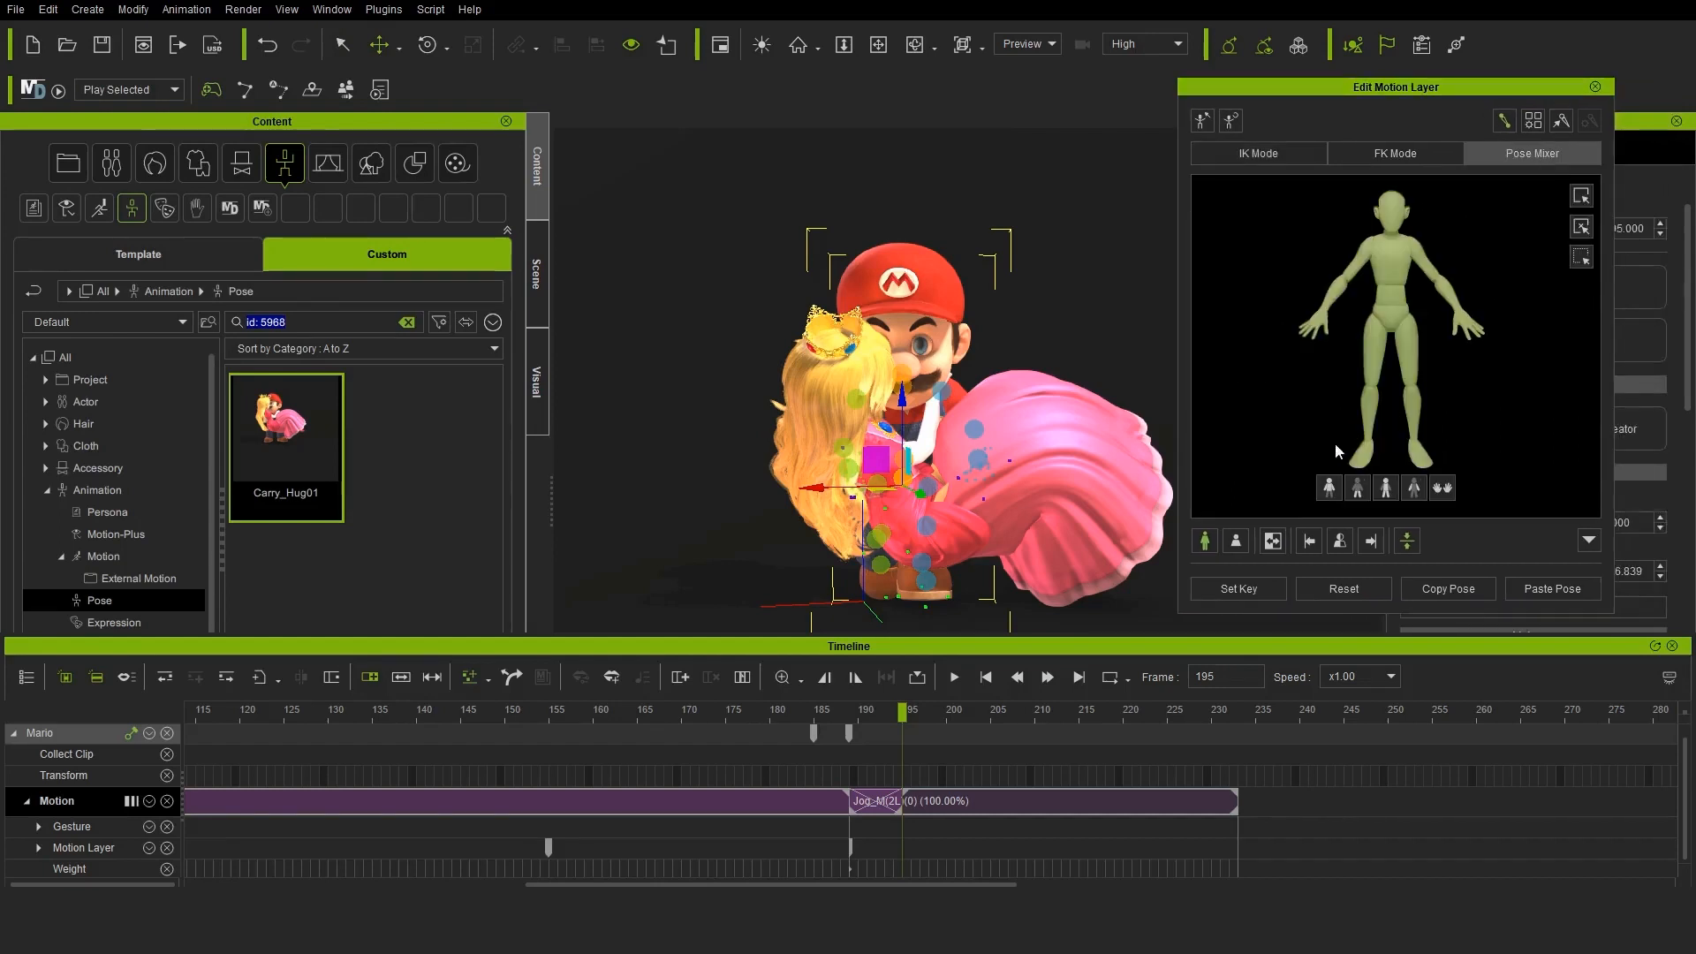
click(1407, 371)
click(1375, 385)
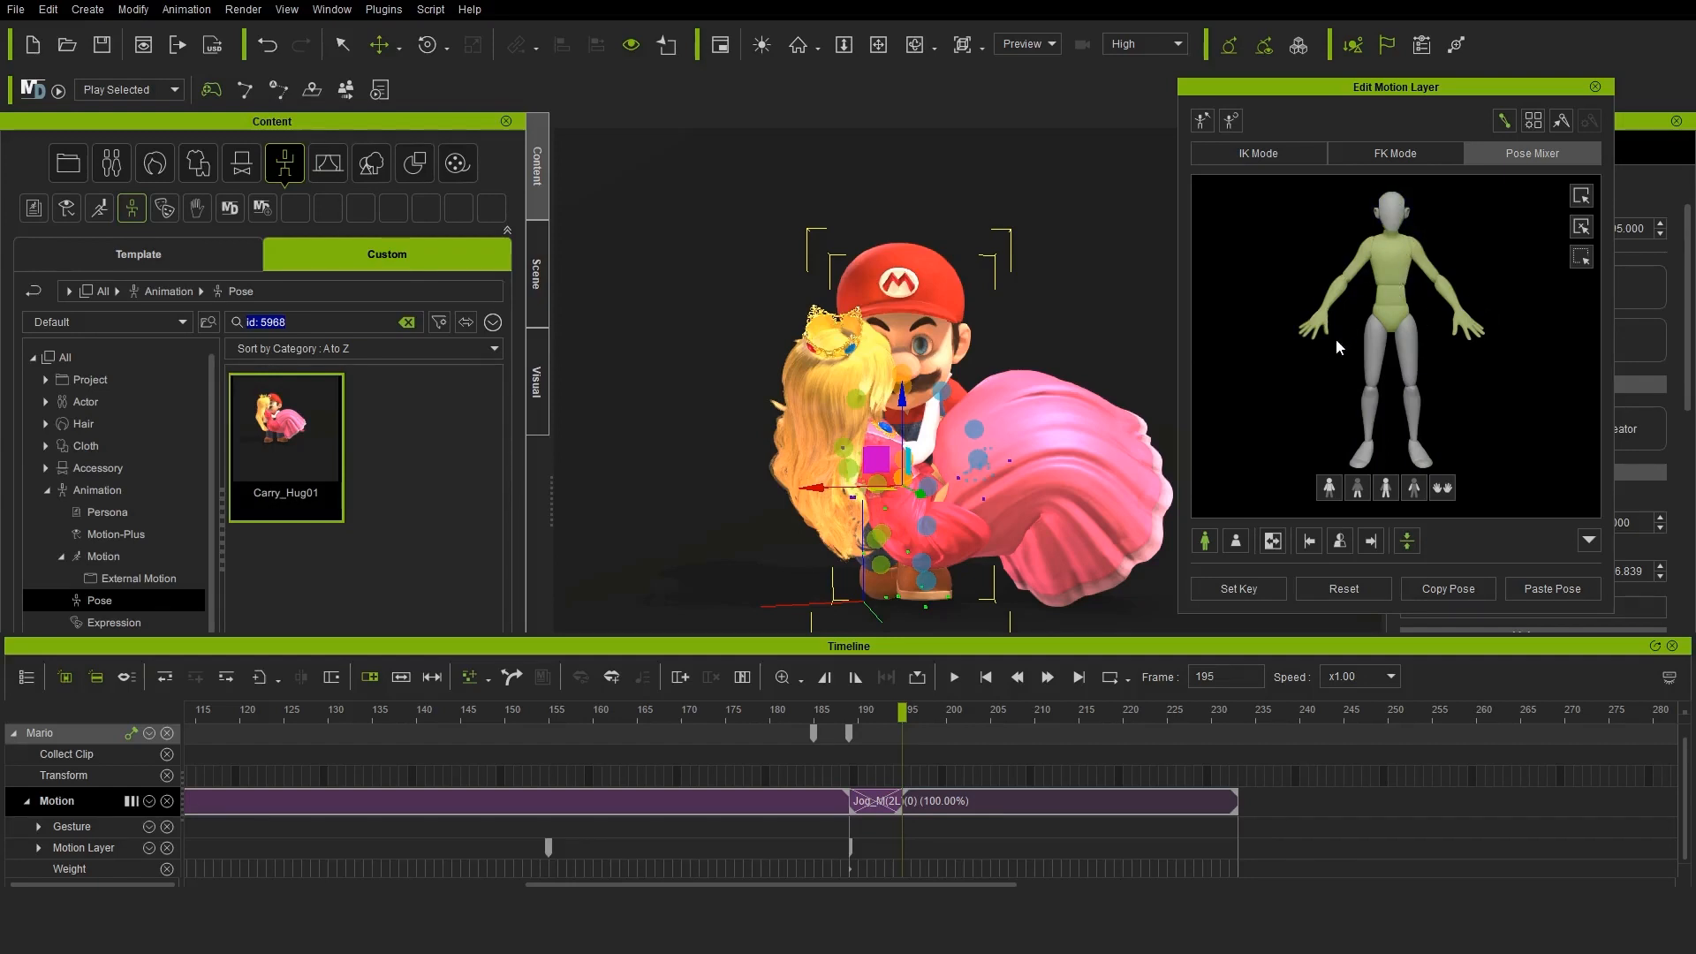
drag(272, 447, 950, 278)
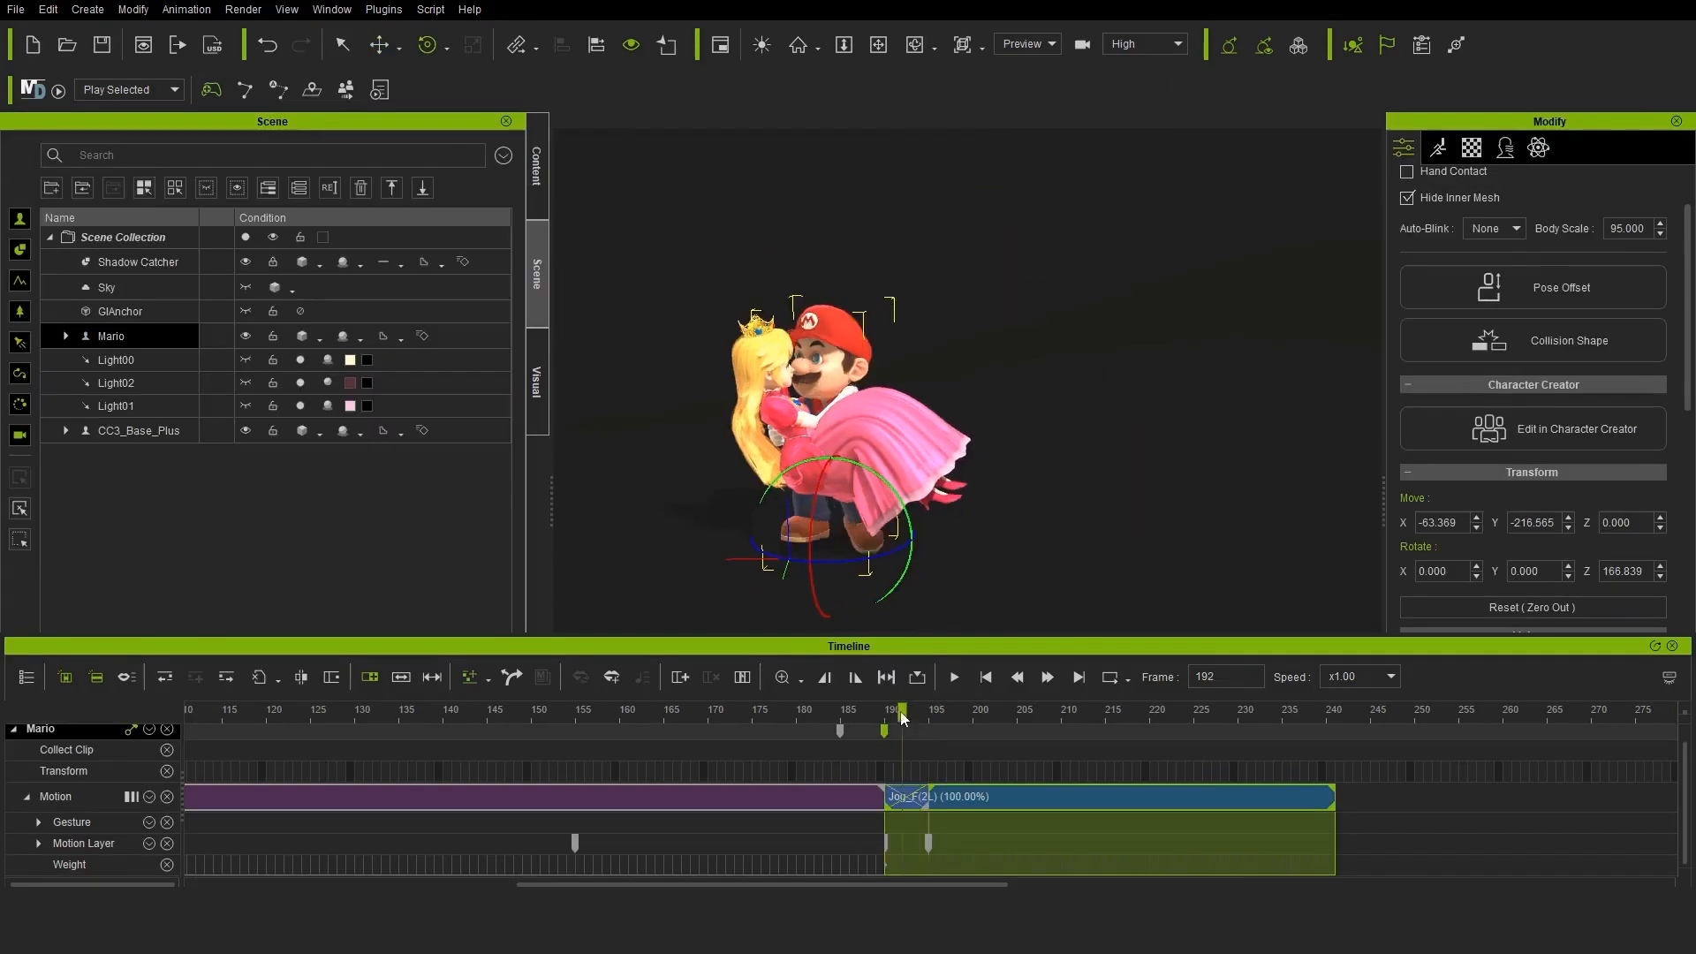
Key Mario's rotation at frame 190 and turn him at frame 195 to a Z rotation of 233.823
drag(901, 717, 885, 716)
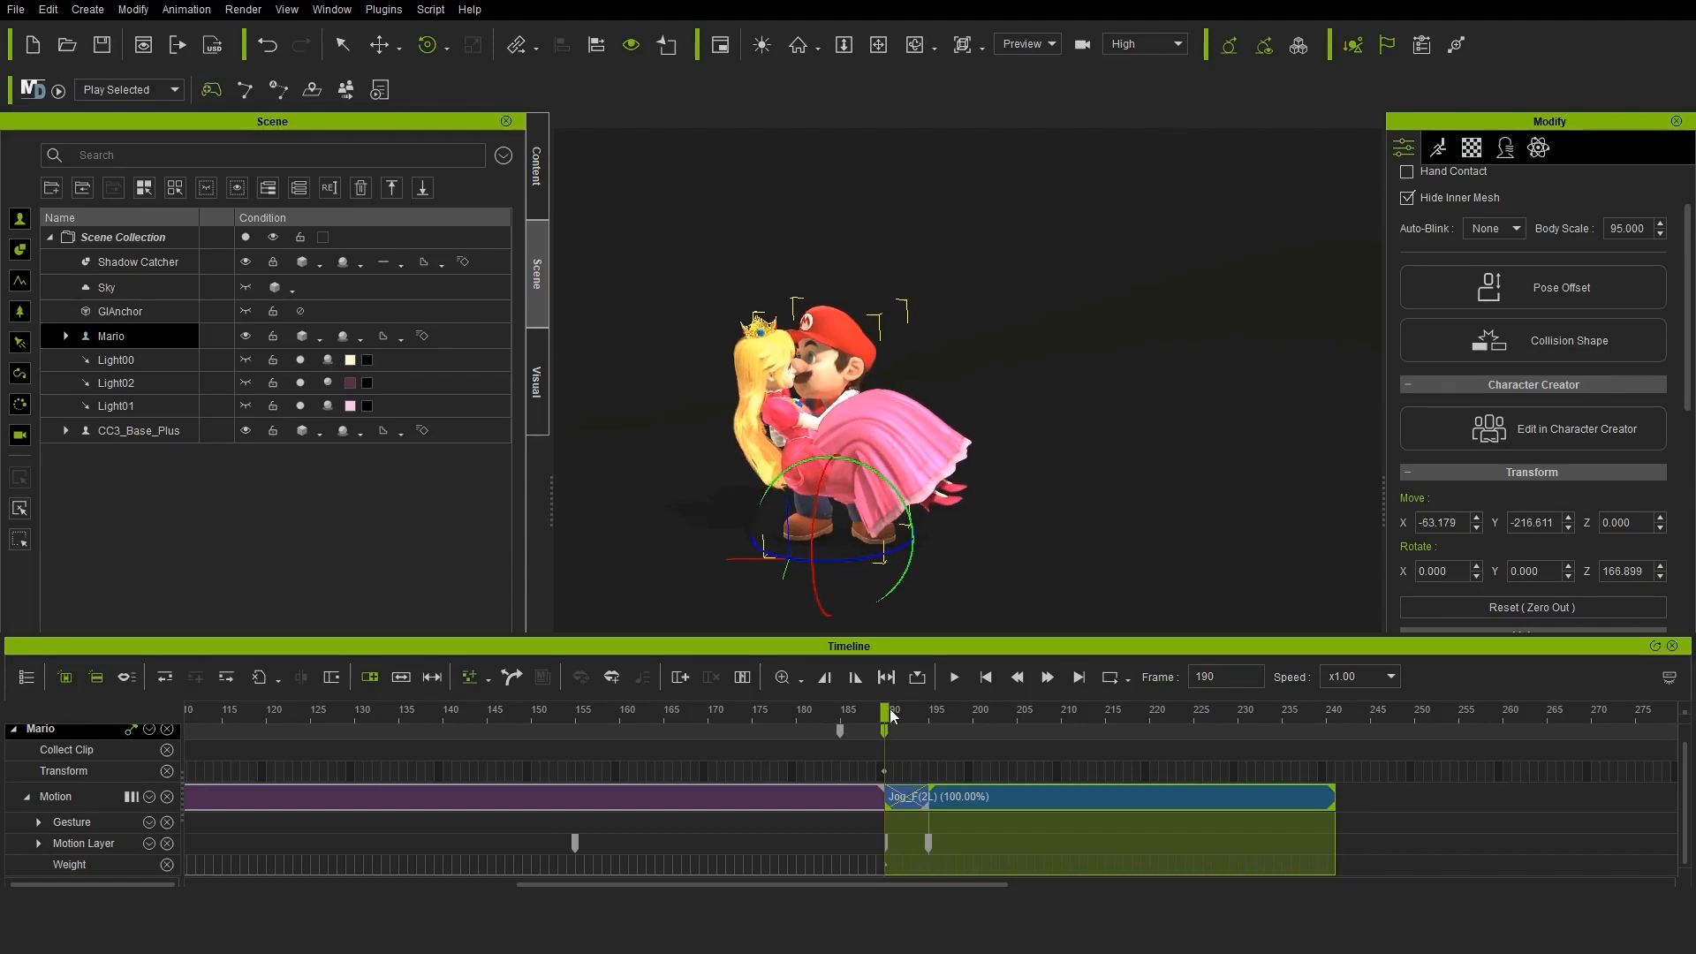
drag(851, 560, 856, 562)
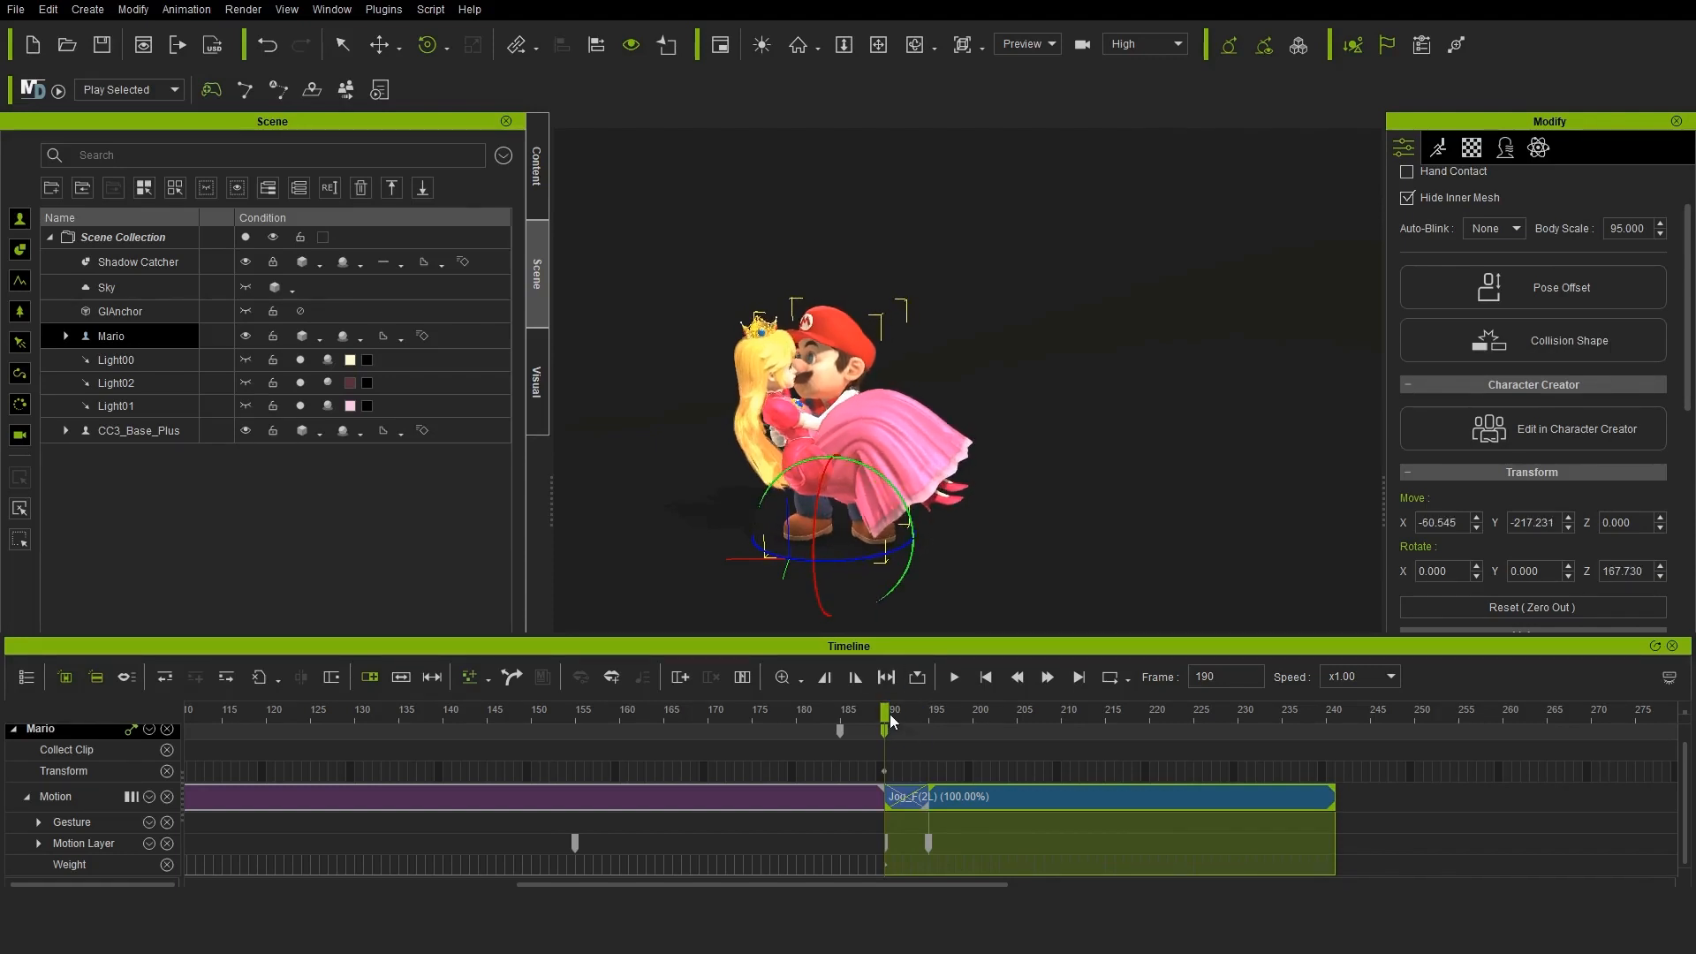
drag(890, 716, 930, 715)
drag(852, 563, 916, 561)
drag(930, 714, 901, 691)
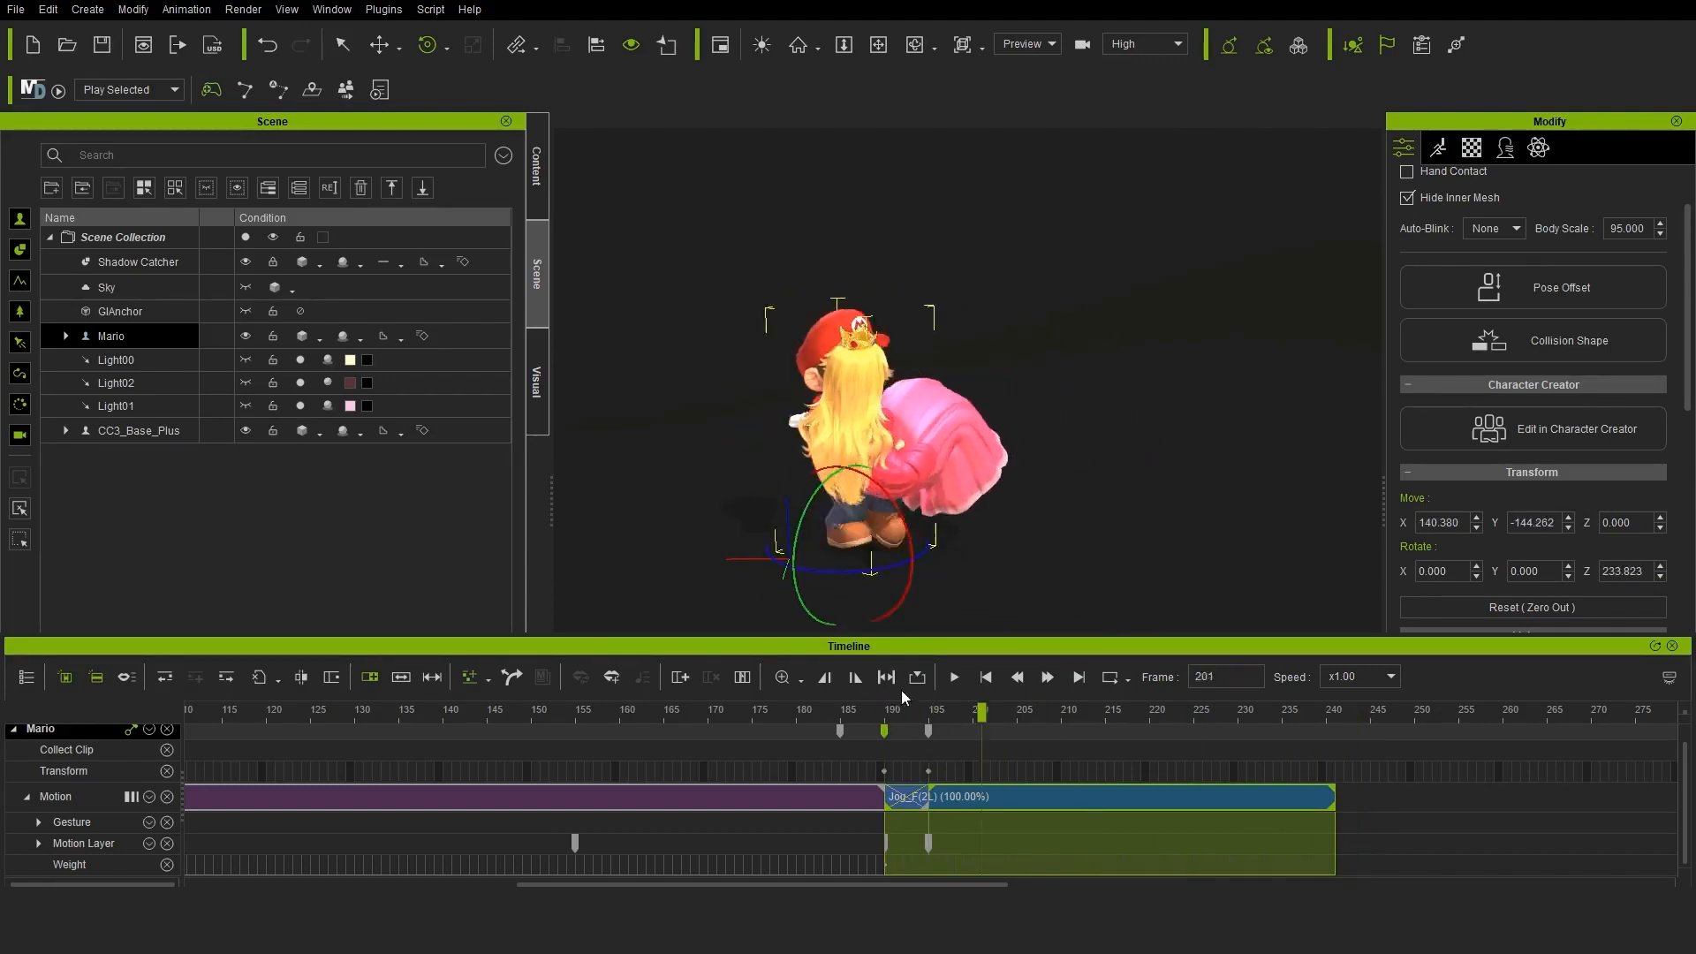
Move the Transform key that ends Mario's turn to about frame 206 and play back the slower turn
click(954, 677)
click(954, 677)
click(929, 771)
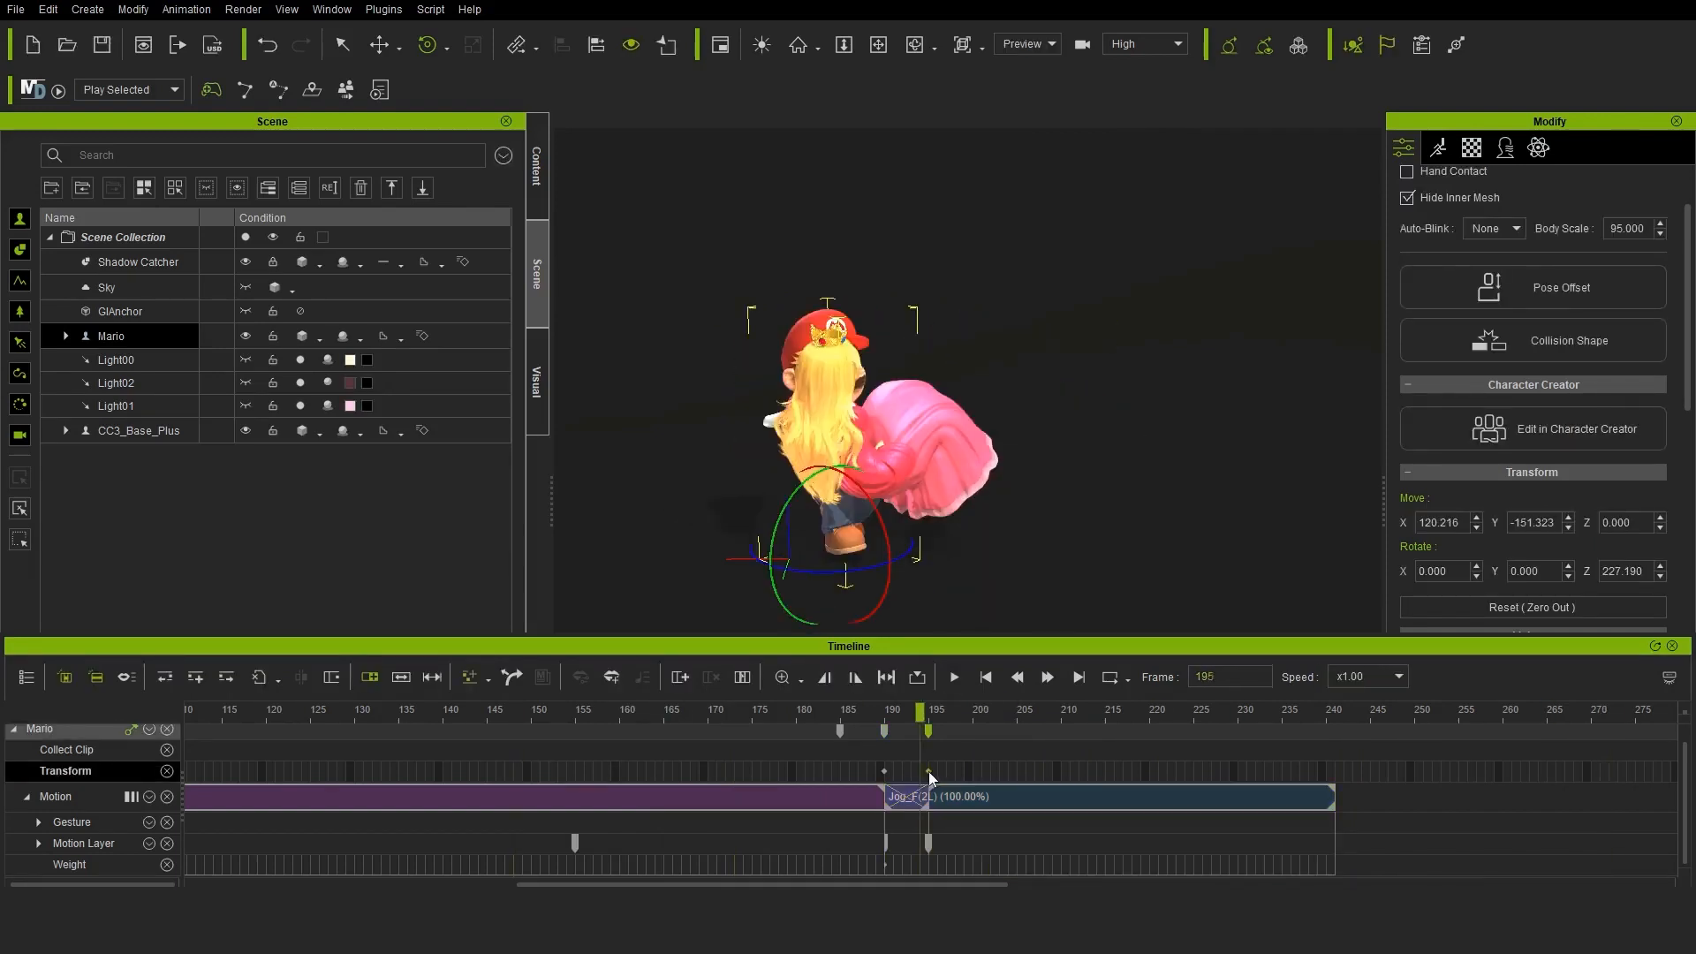
click(954, 676)
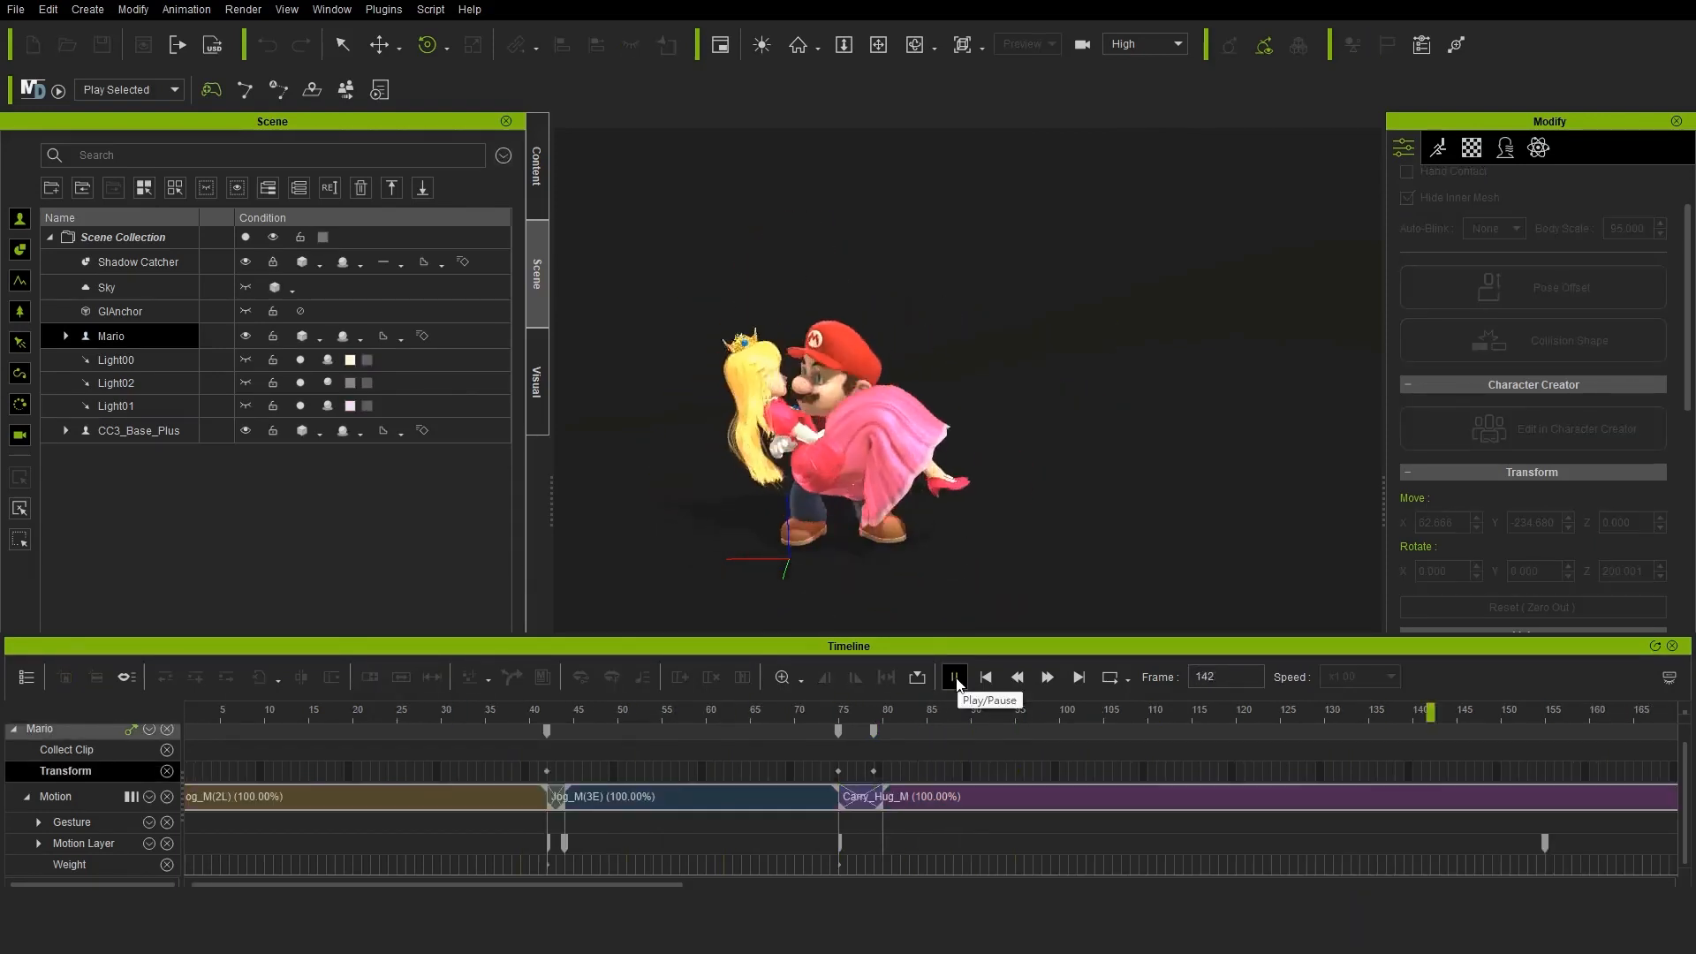
click(954, 677)
Copy Mario's Jog_F(2L) clip and paste it directly after its own end, at about frame 241, to extend the run
click(1340, 798)
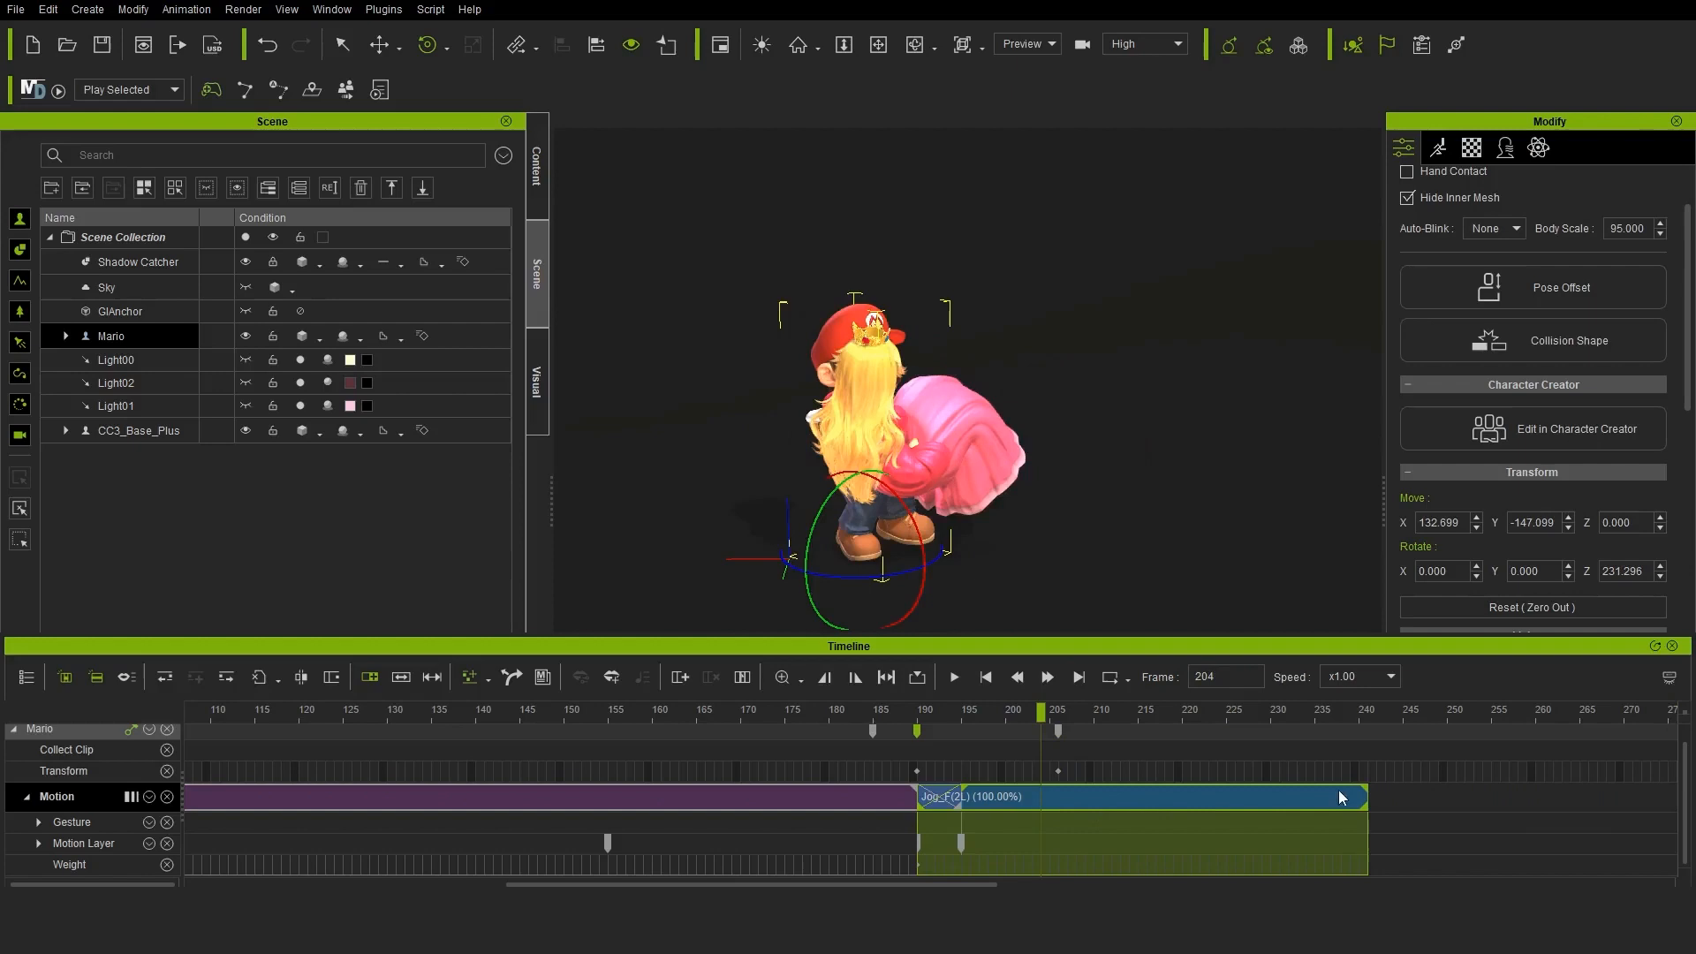
click(1369, 714)
key(ctrl+v)
drag(1369, 713, 1465, 714)
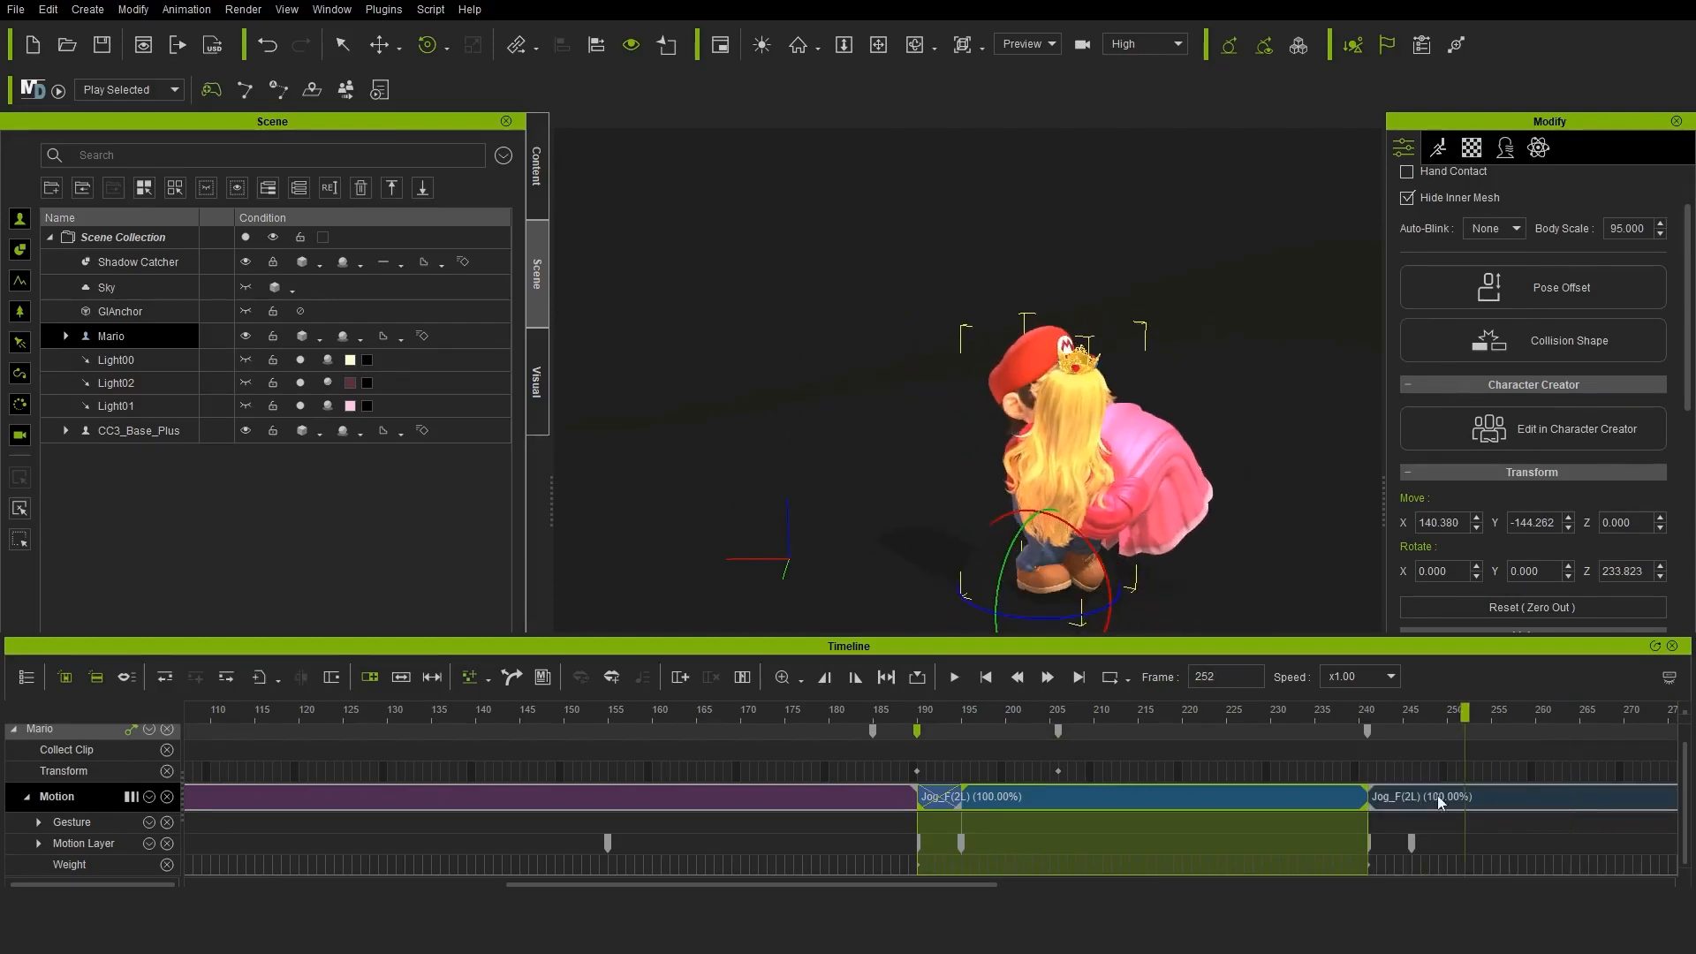
click(1408, 846)
Review the whole animation from Mario's run-up through lifting the princess to carrying her away
key(space)
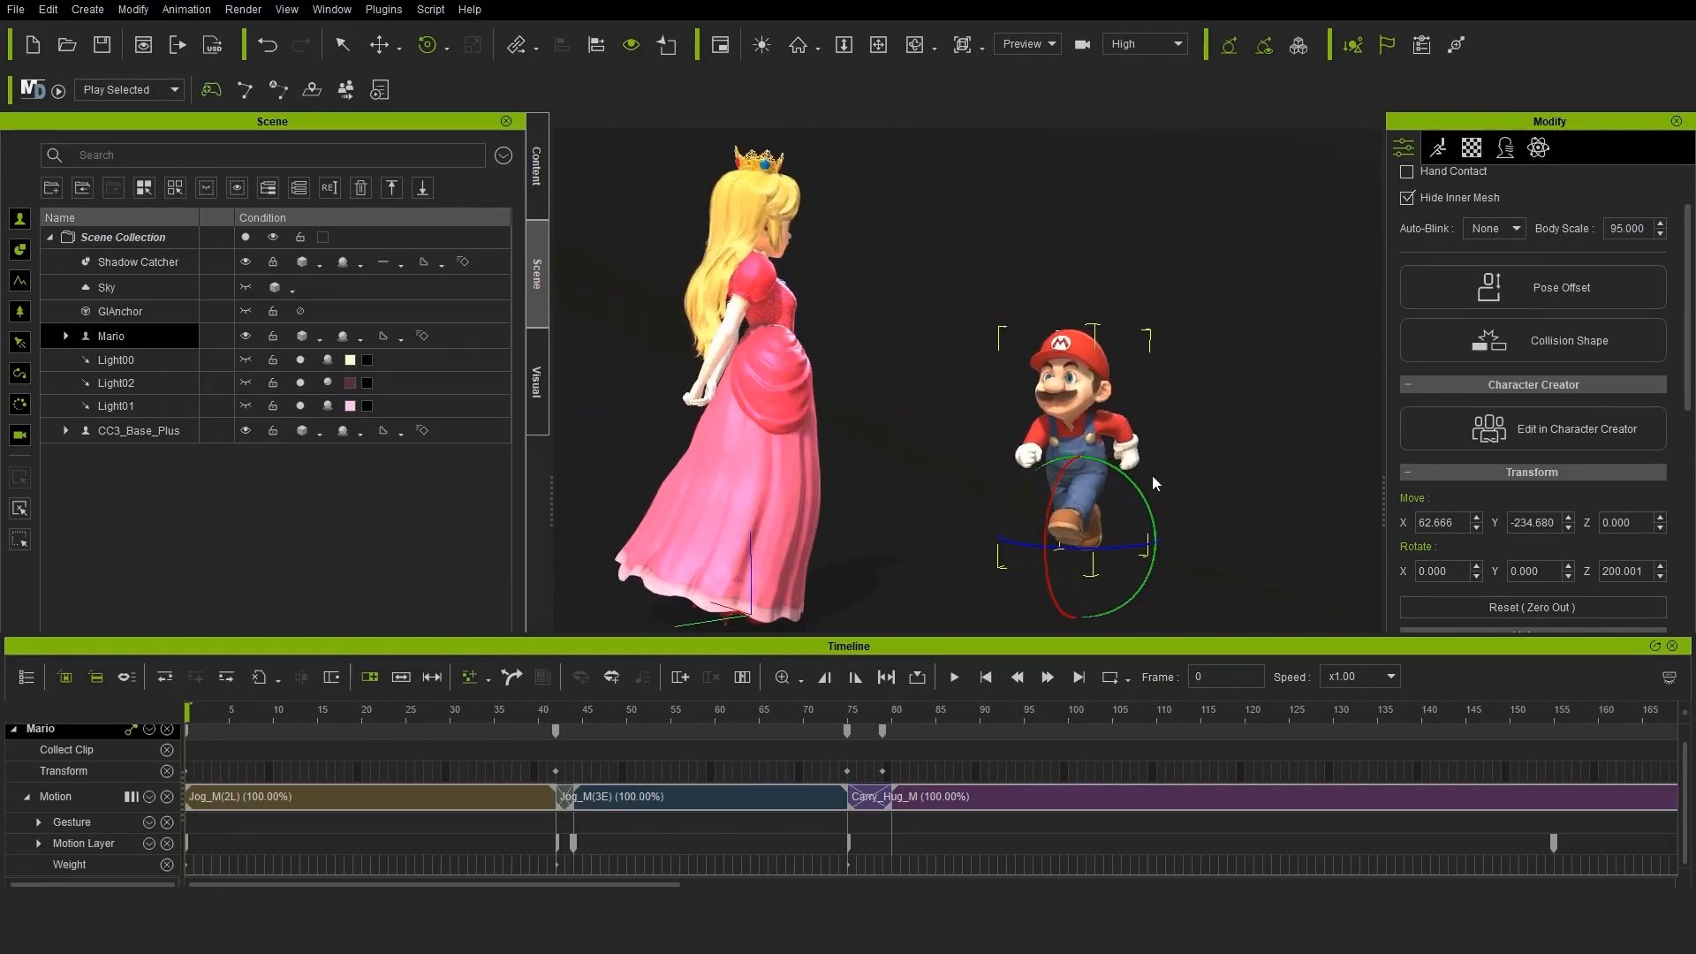
drag(885, 709, 1333, 709)
drag(664, 883, 783, 875)
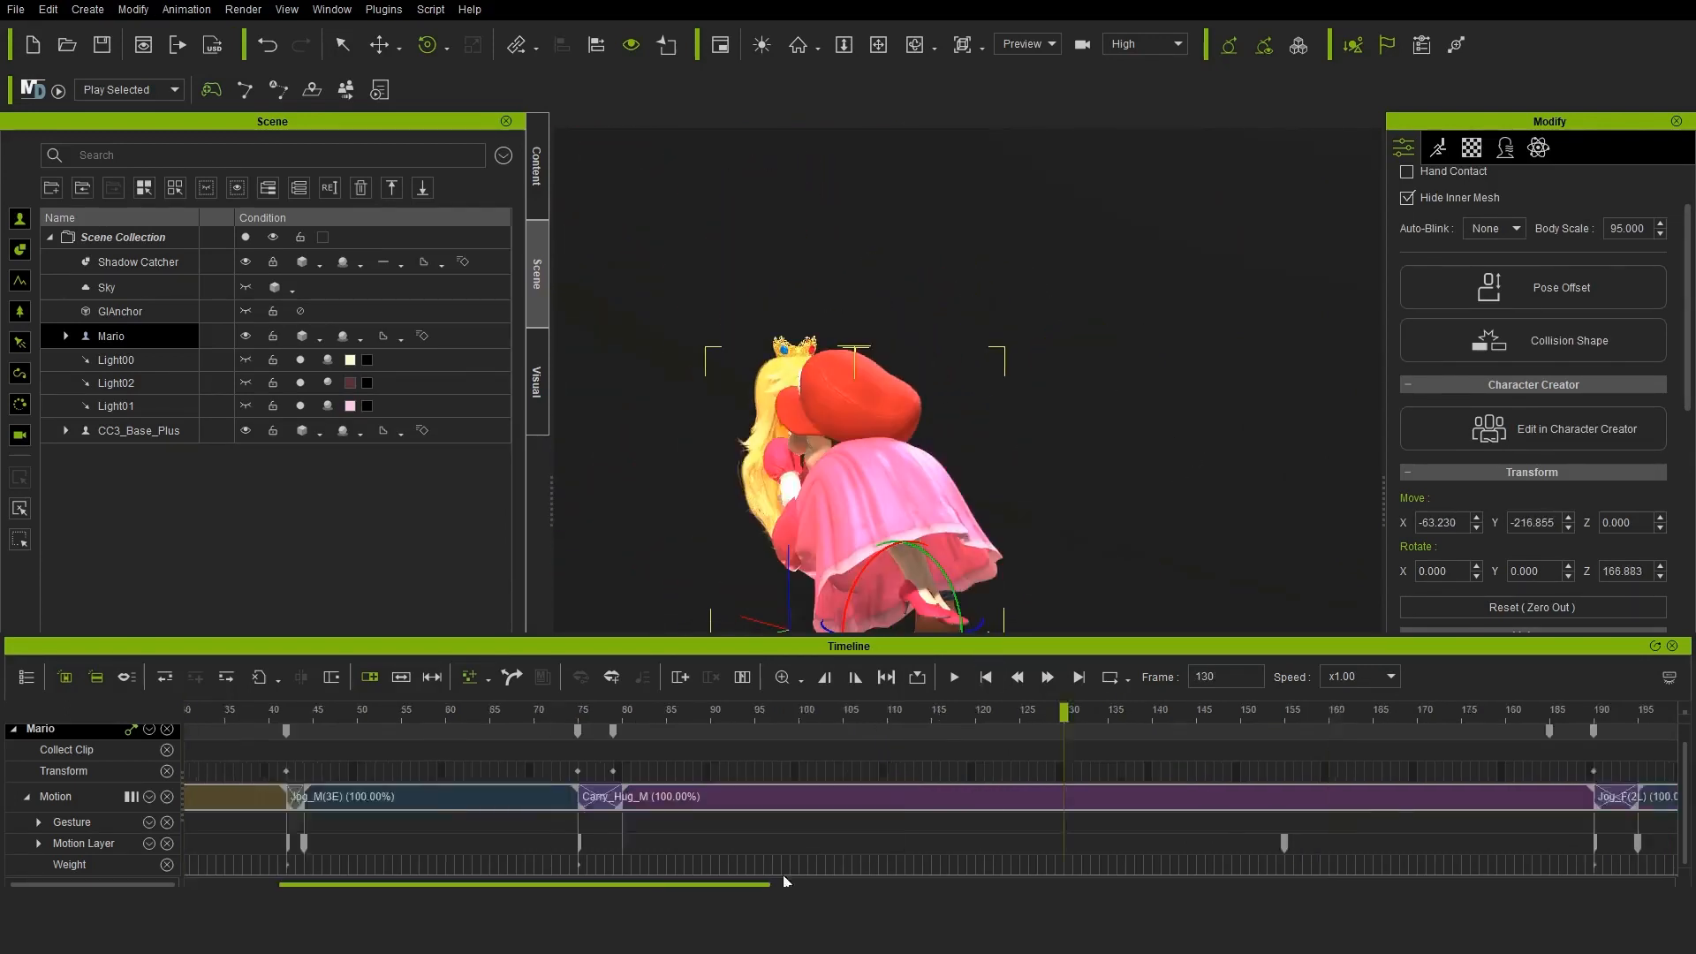
scroll(940, 714, down, 3)
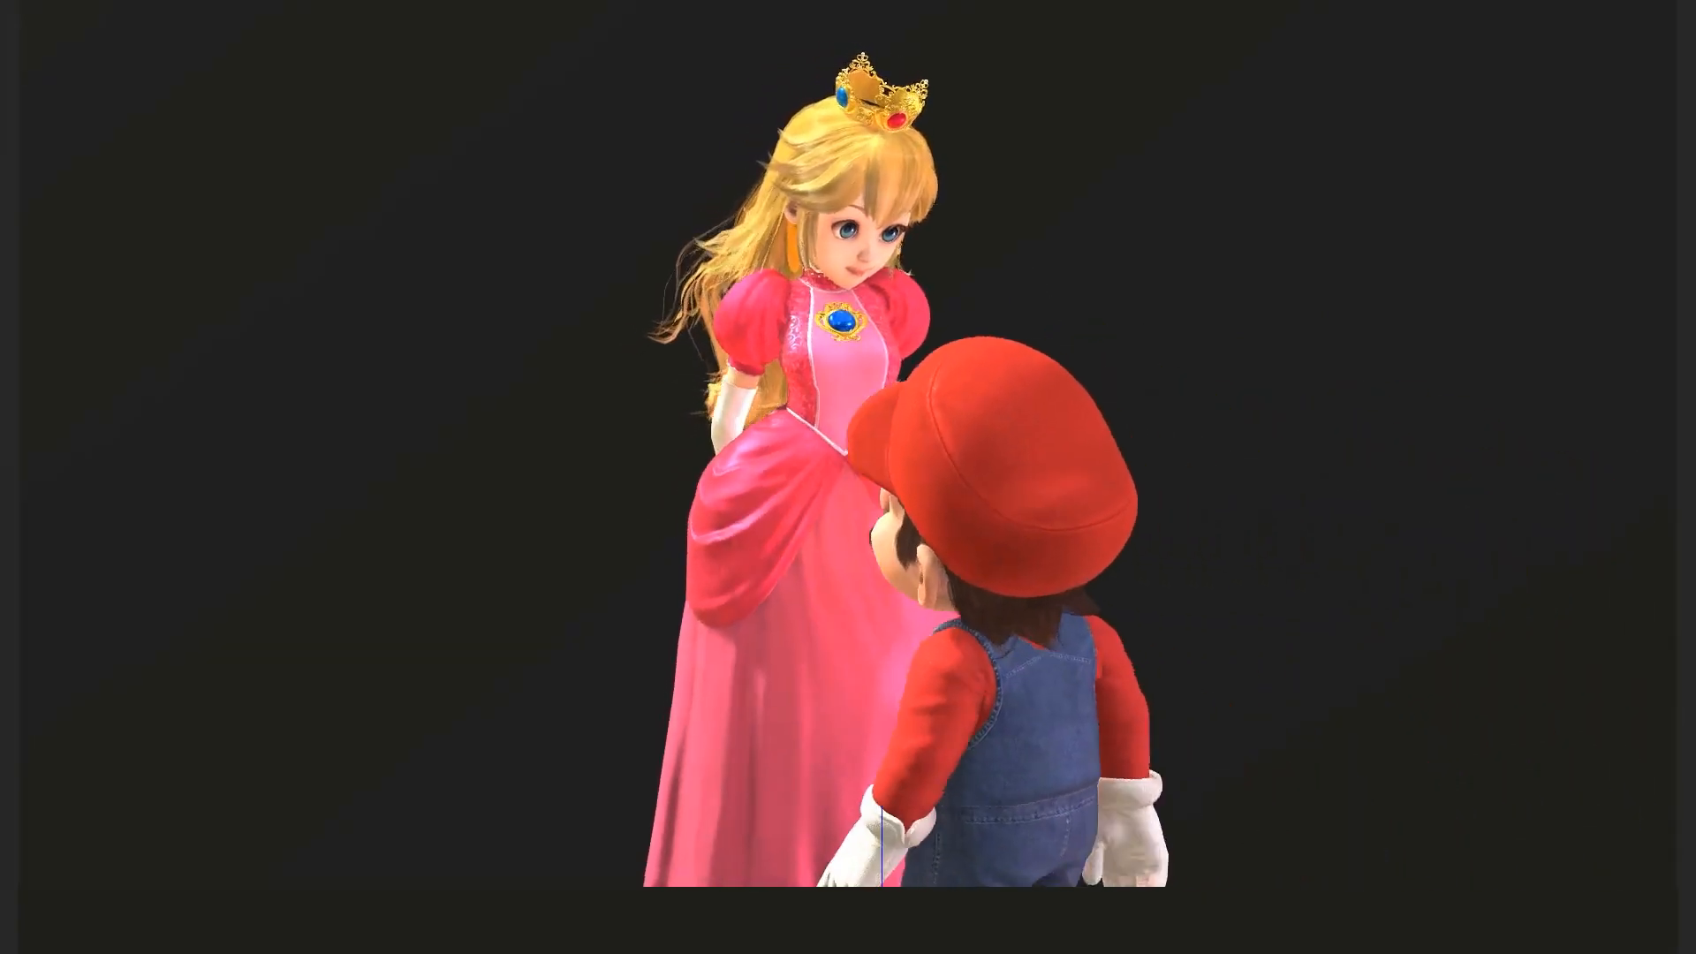